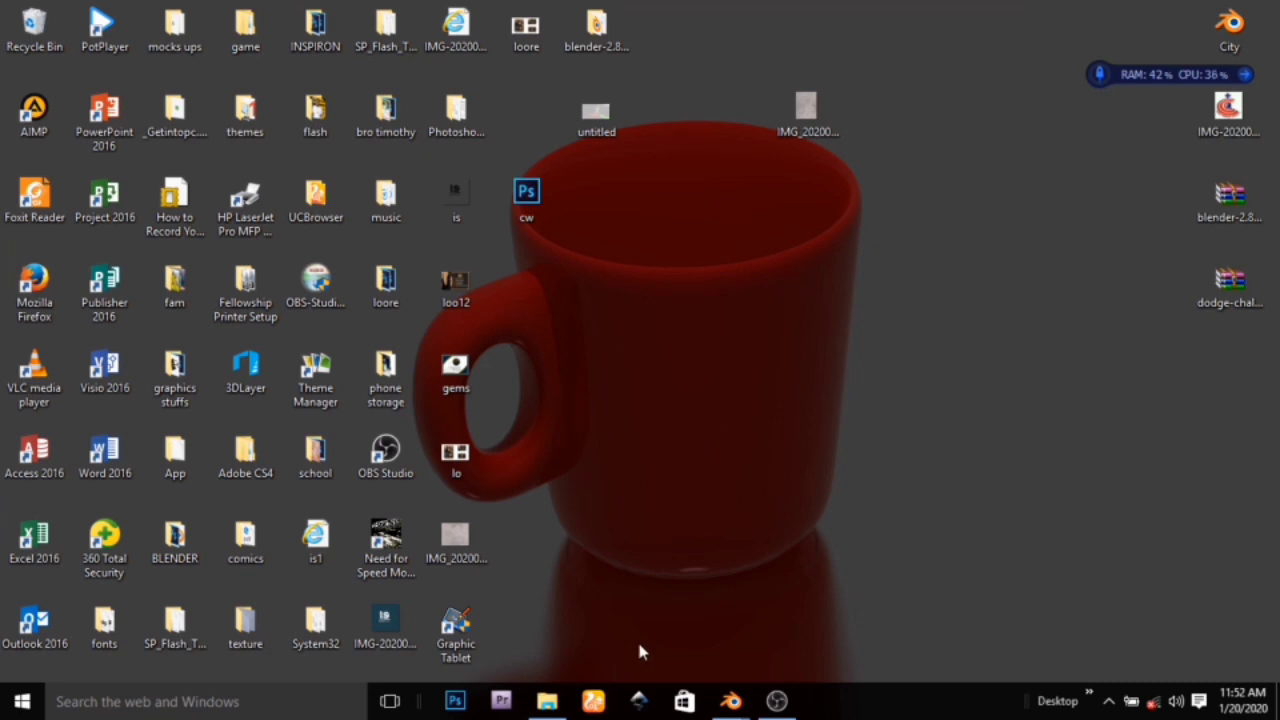
Switch to the first of the two open Blender windows, showing the default cube scene
mouse_move(746, 712)
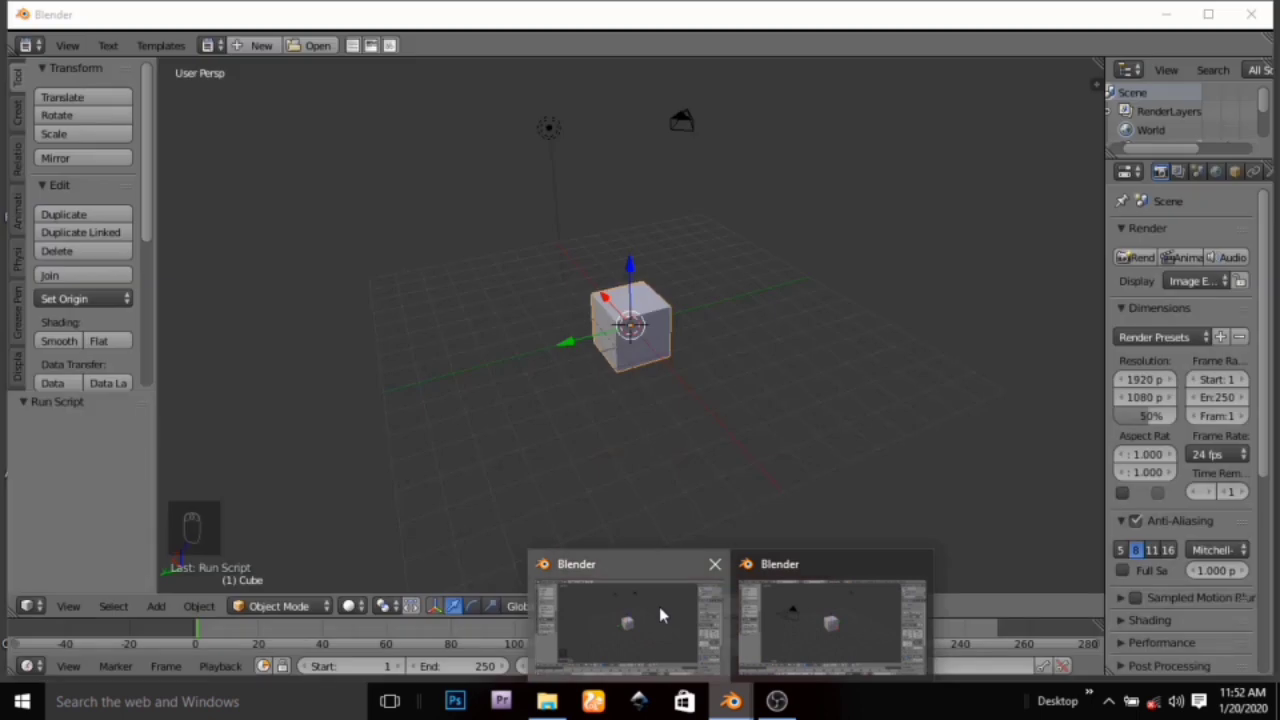
click(659, 608)
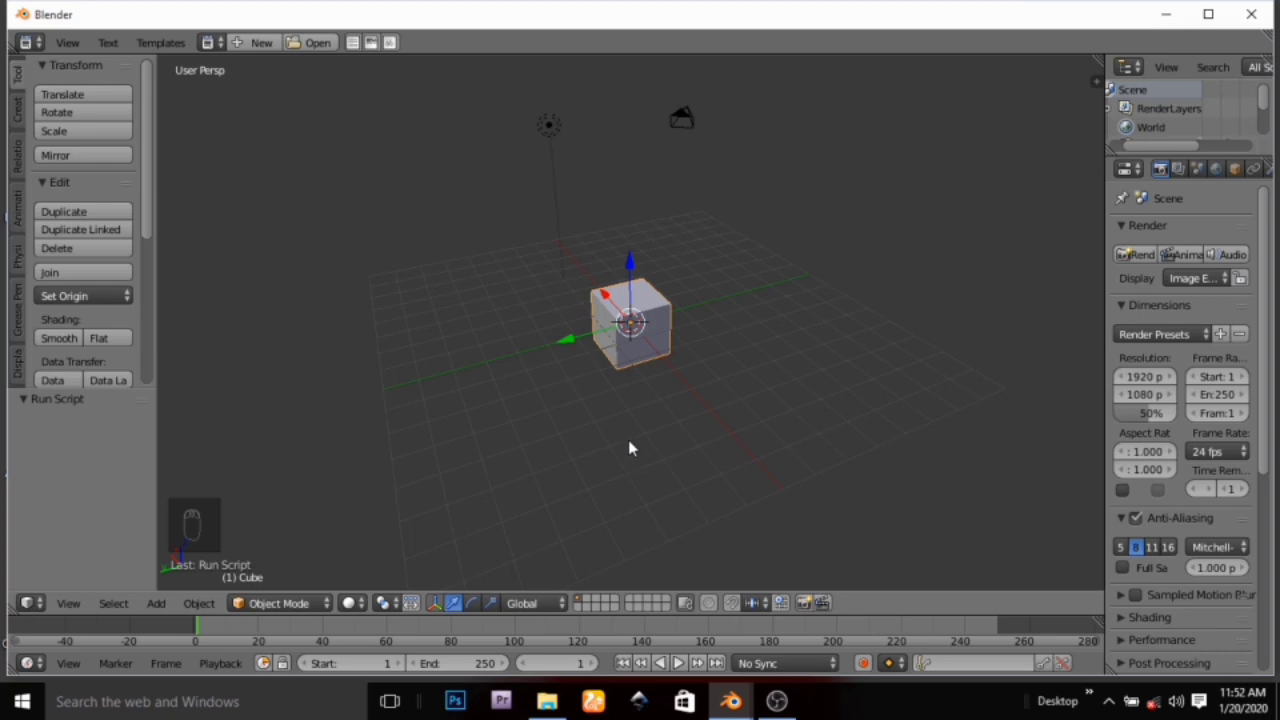
Examine the default scene with its cube, lamp and camera from several angles and distances
scroll(634, 446, up, 4)
middle_drag(586, 480, 411, 426)
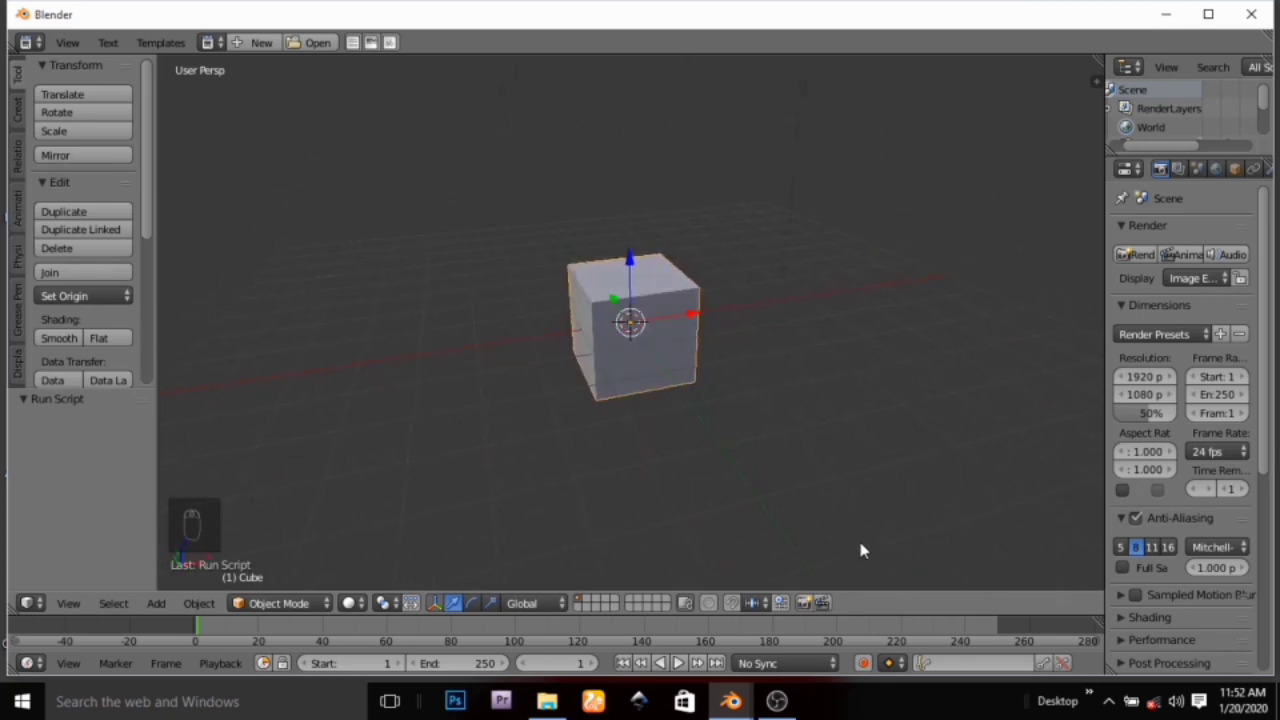
key(n)
key(n)
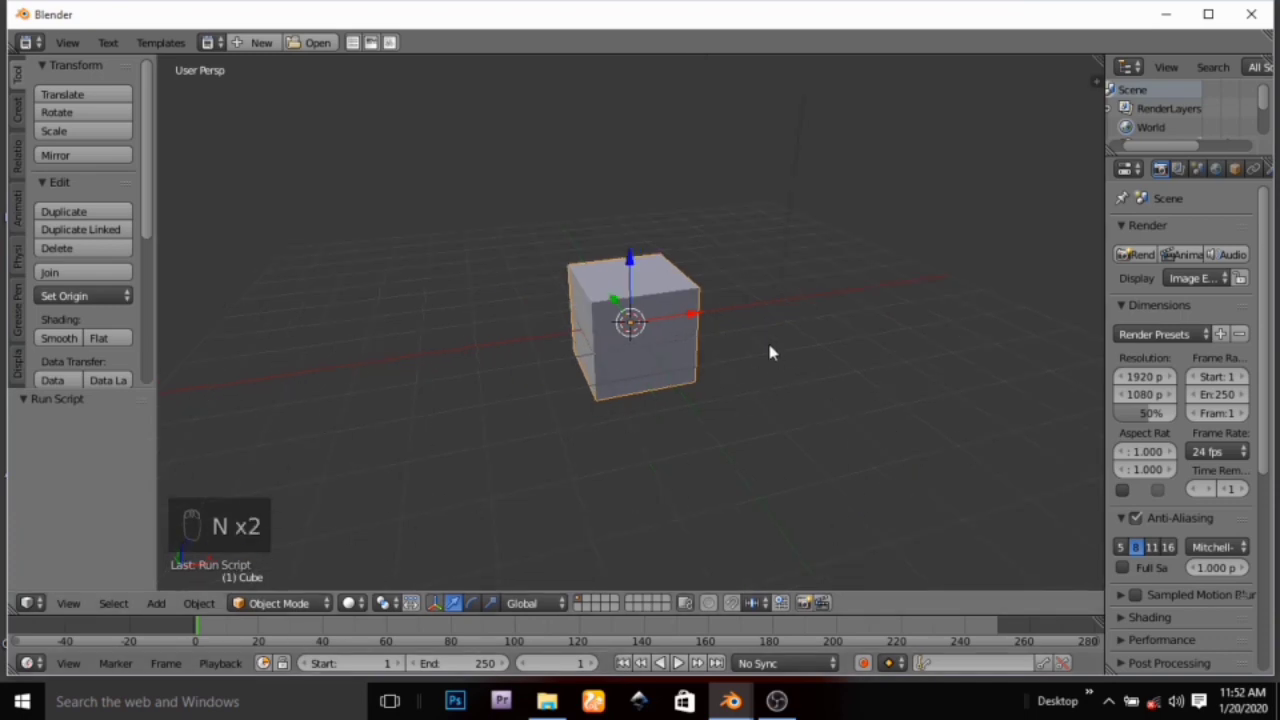
scroll(723, 368, down, 1)
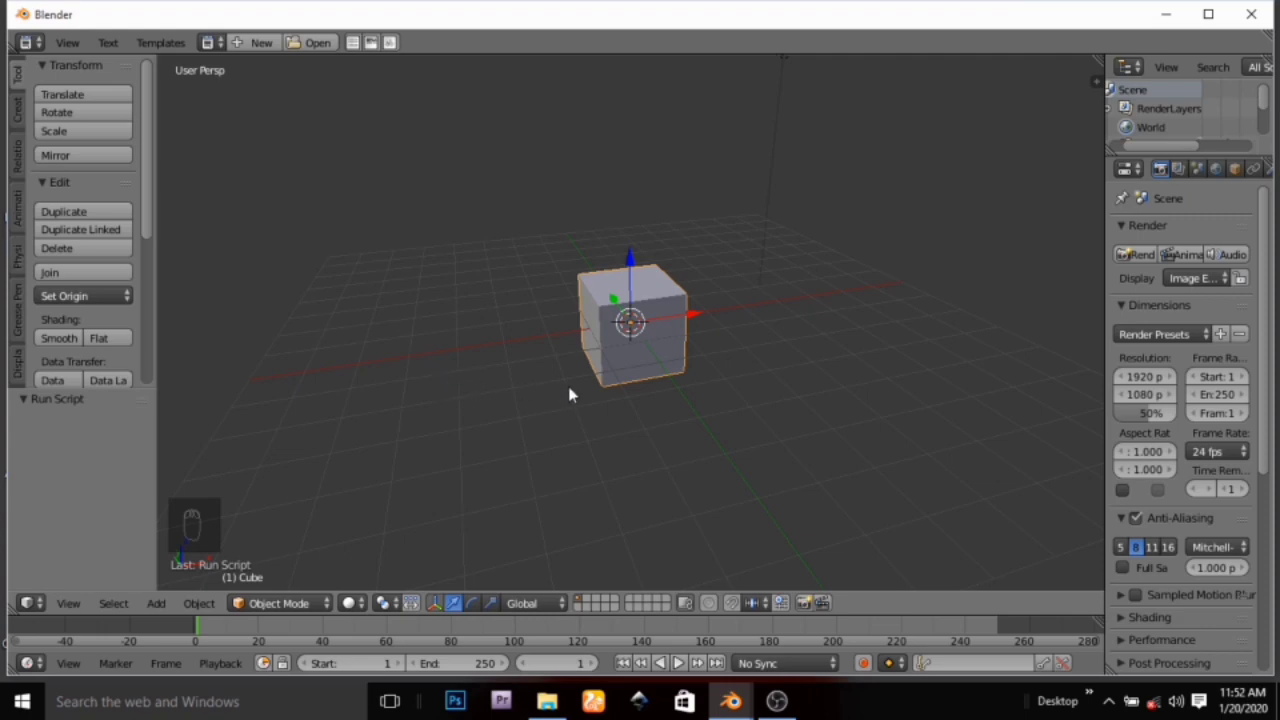
middle_drag(571, 391, 731, 424)
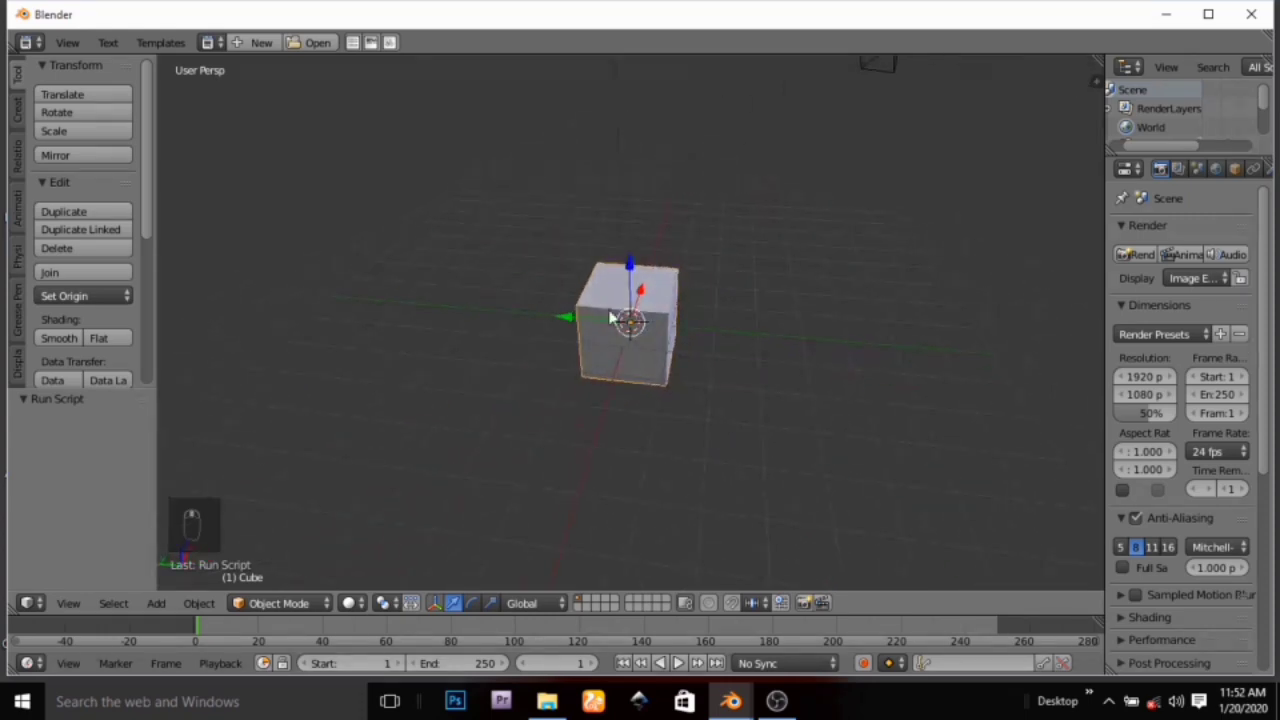
middle_drag(563, 360, 434, 320)
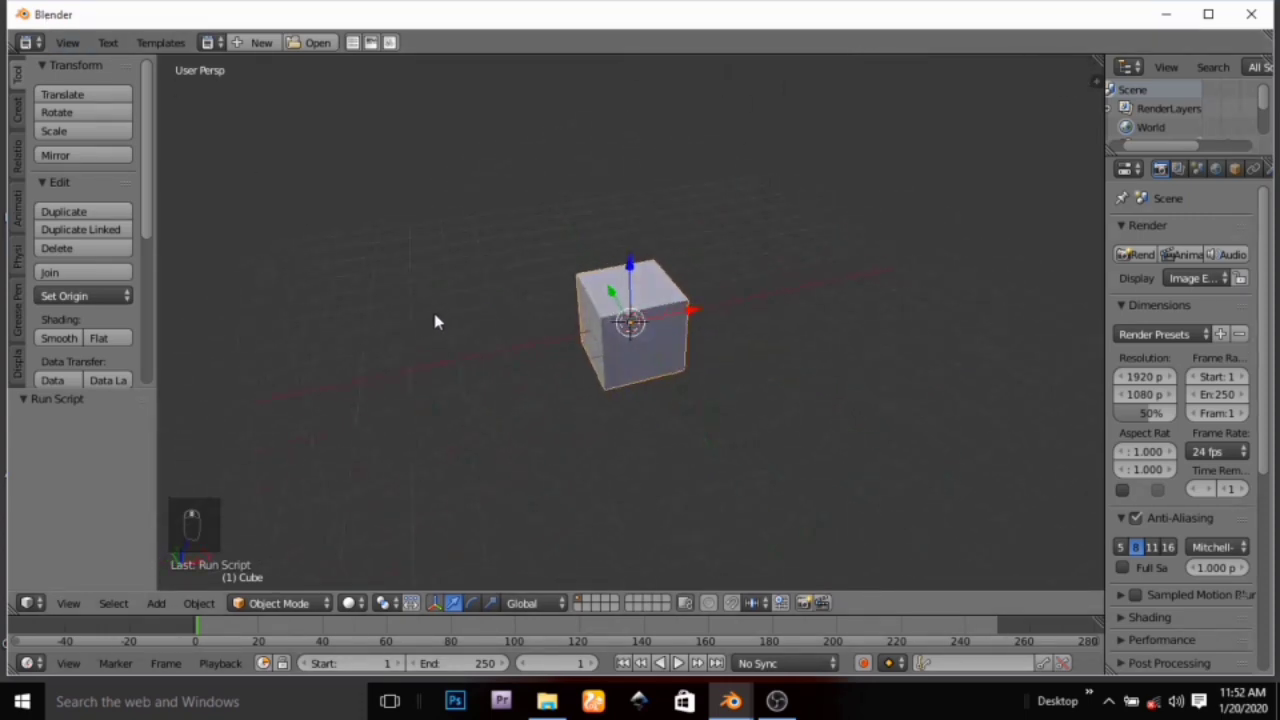
scroll(436, 313, down, 3)
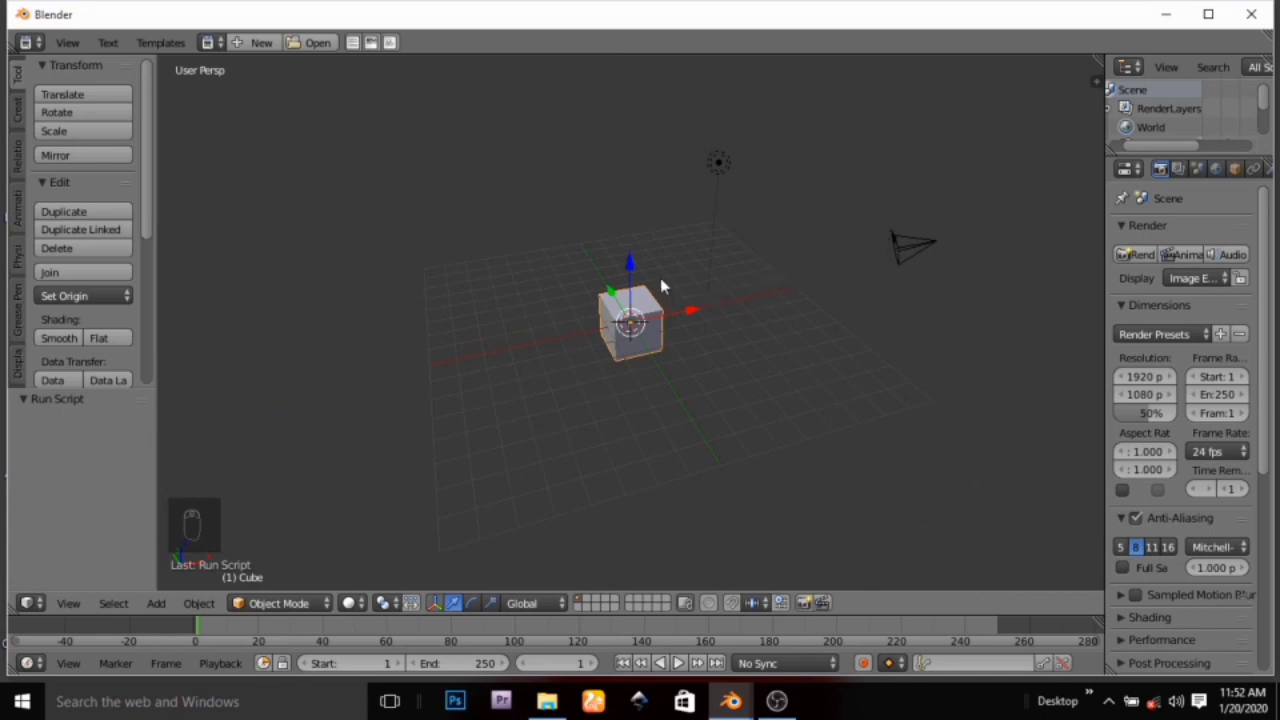
scroll(663, 275, up, 1)
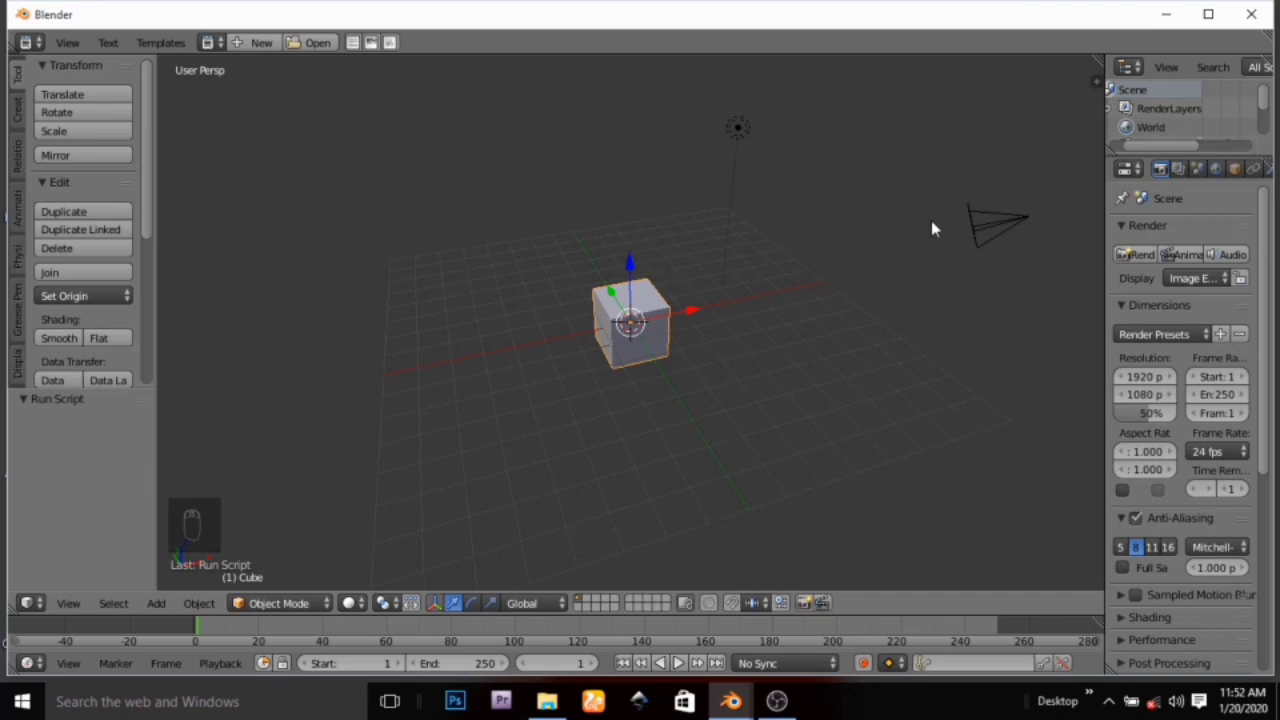
Select the camera, lamp and cube one at a time to identify the default scene objects
right_click(1022, 225)
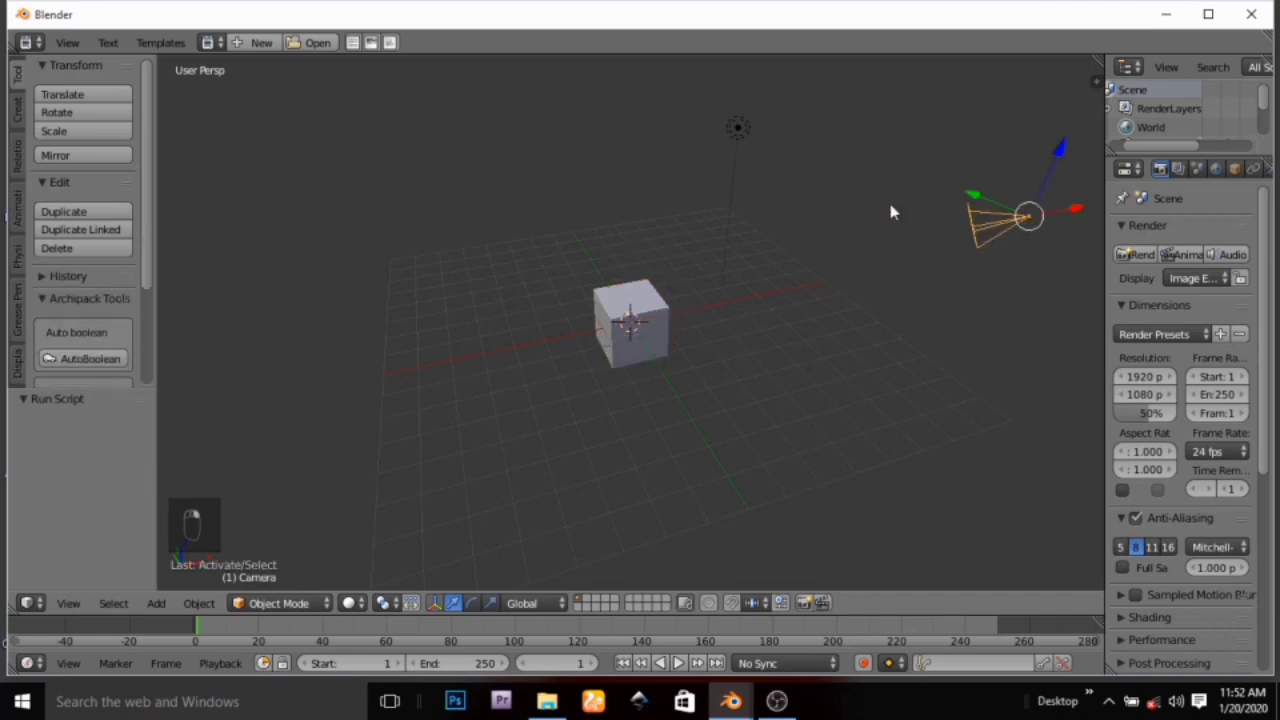
right_click(740, 129)
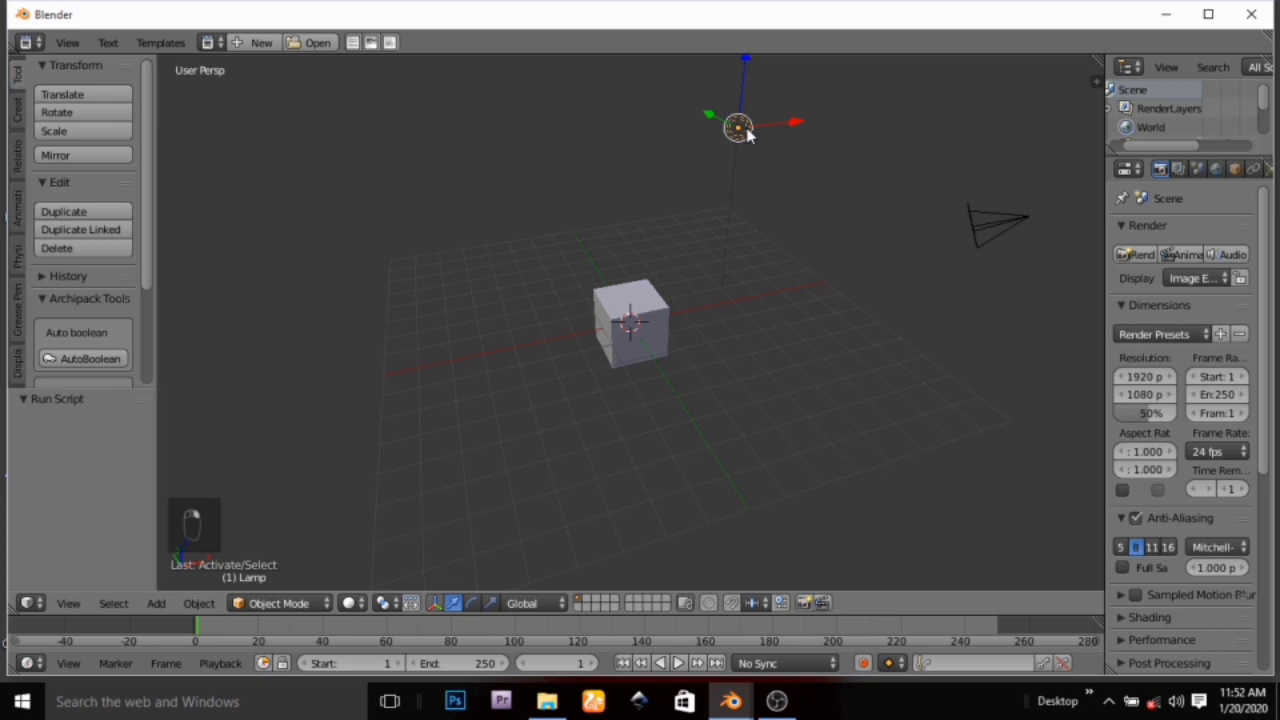
right_click(626, 314)
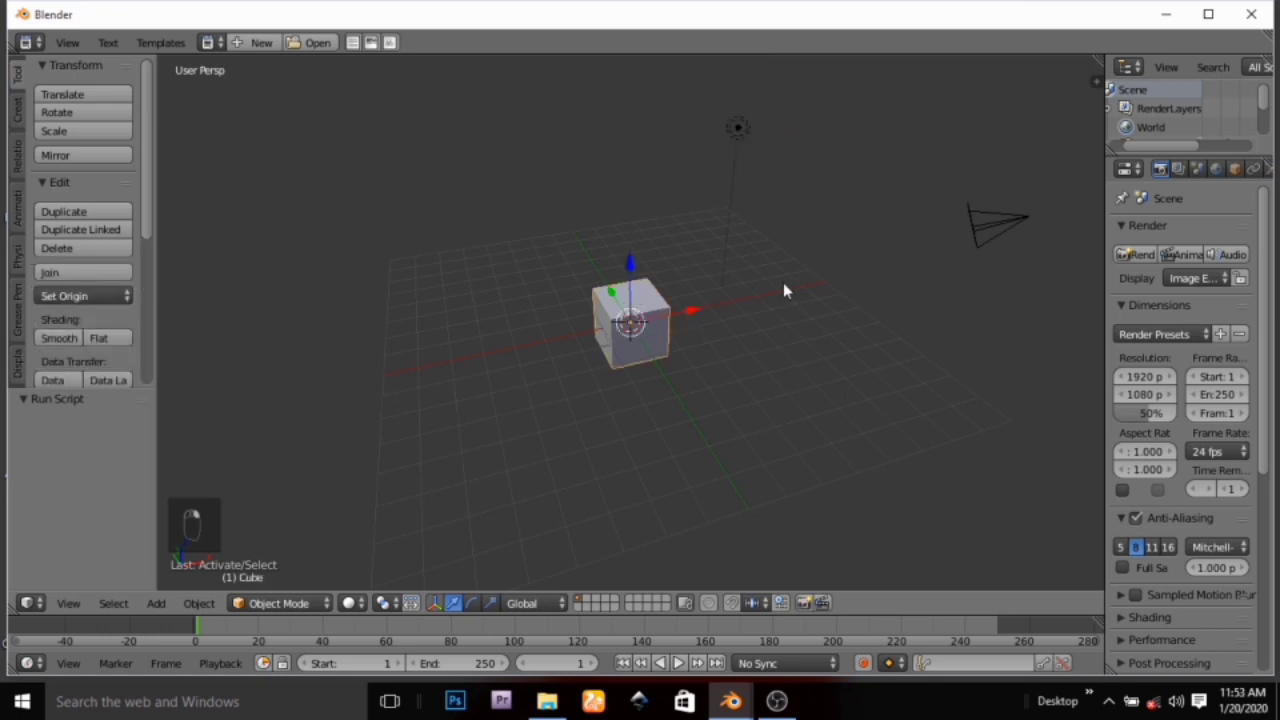
right_click(1006, 231)
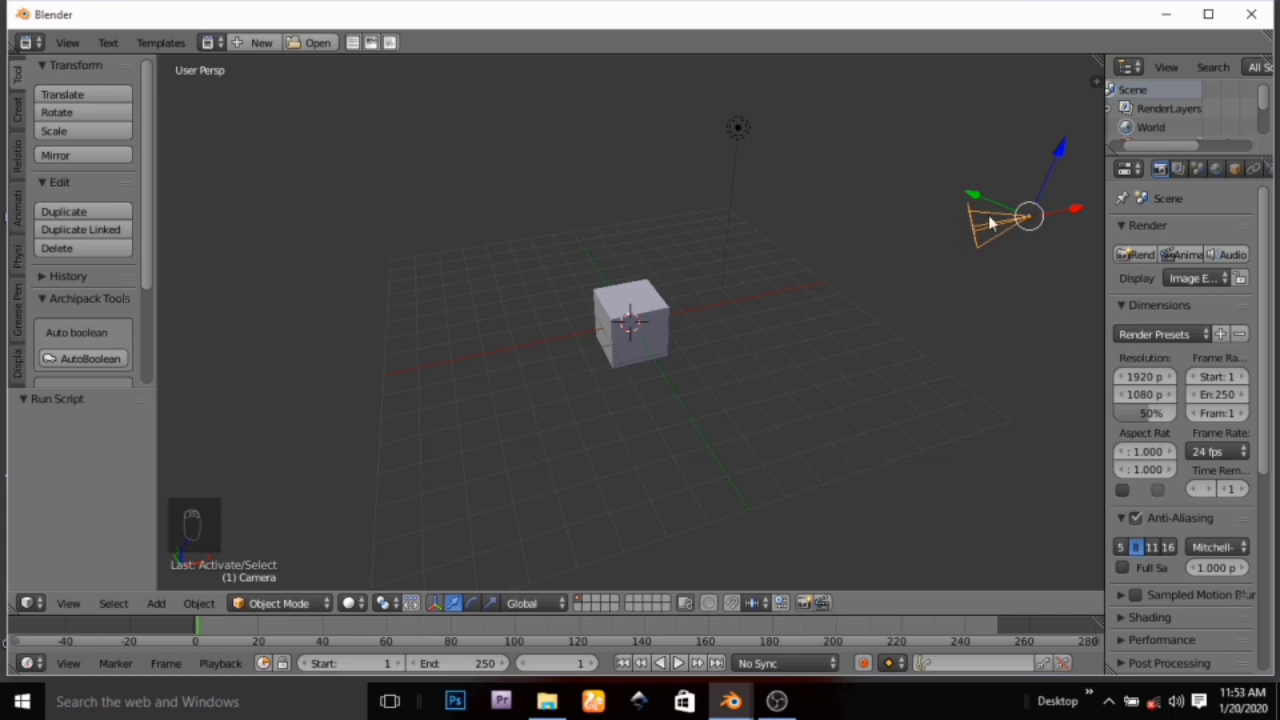
right_click(737, 131)
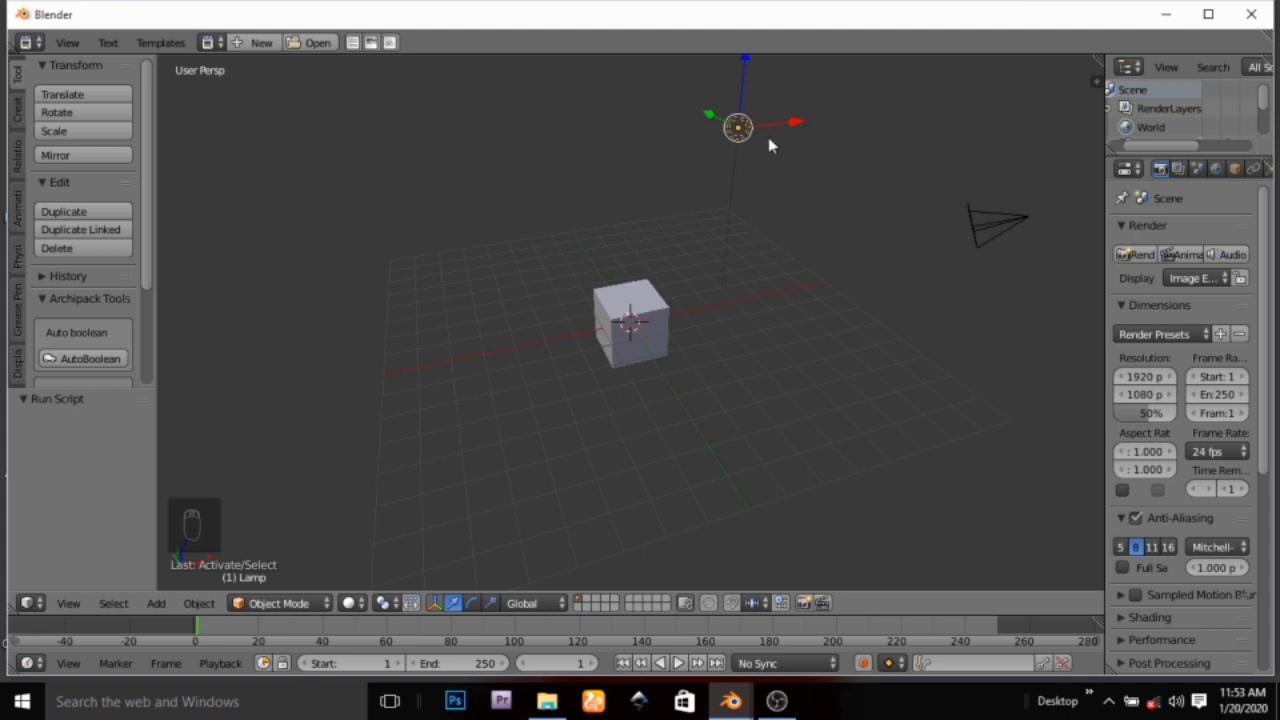
Select the lamp and the camera together and hide both from the viewport
right_click(732, 126)
right_click(1005, 222)
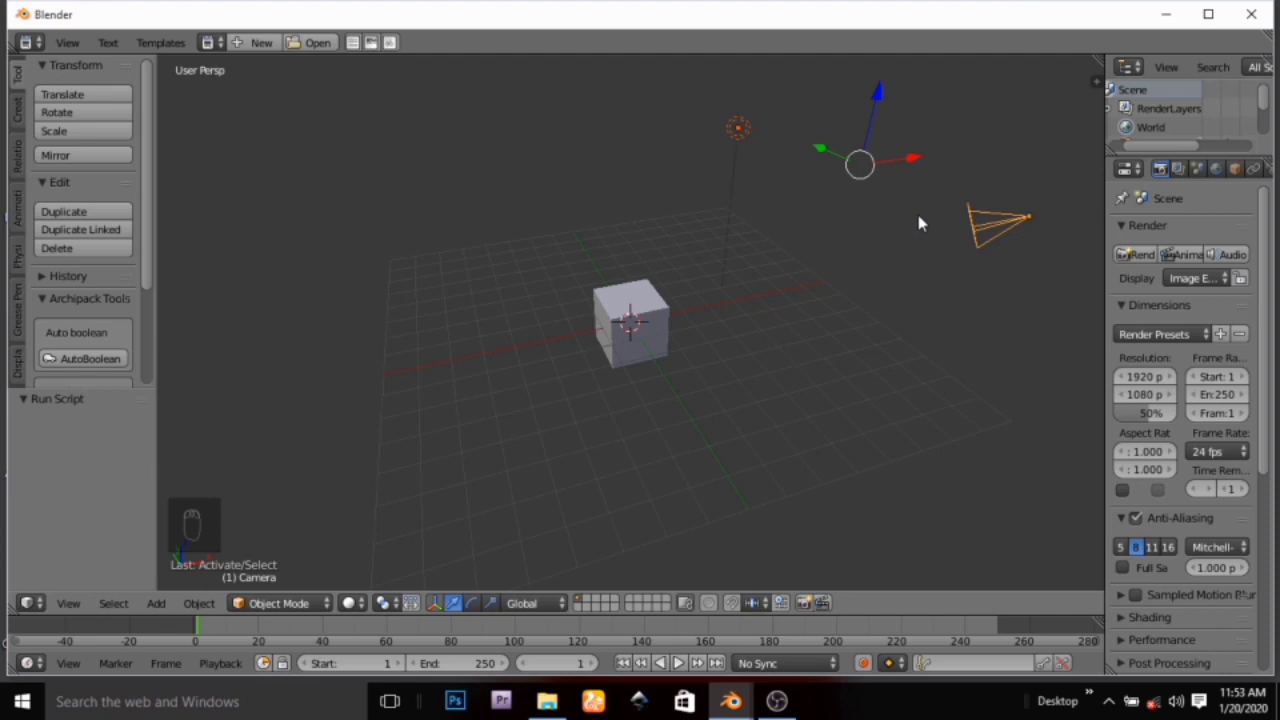
key(h)
middle_drag(857, 246, 737, 274)
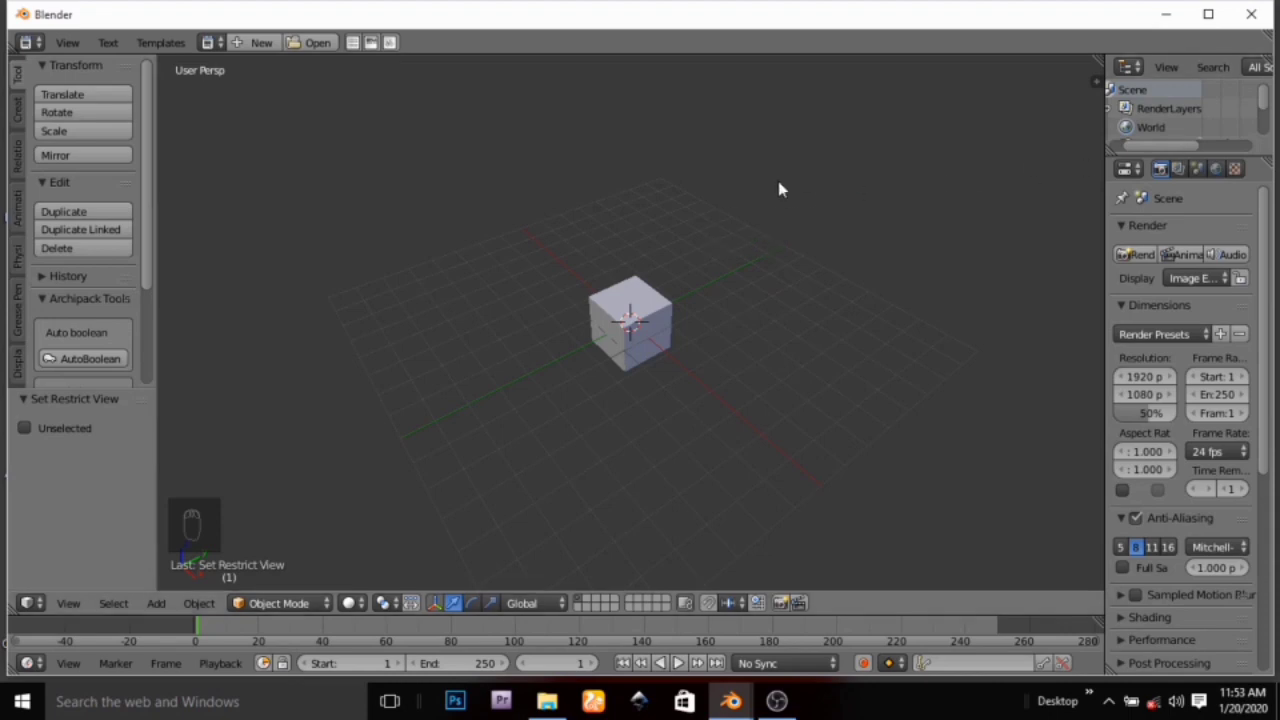
Select the default cube and delete it from the scene
middle_drag(763, 323, 625, 340)
right_click(643, 318)
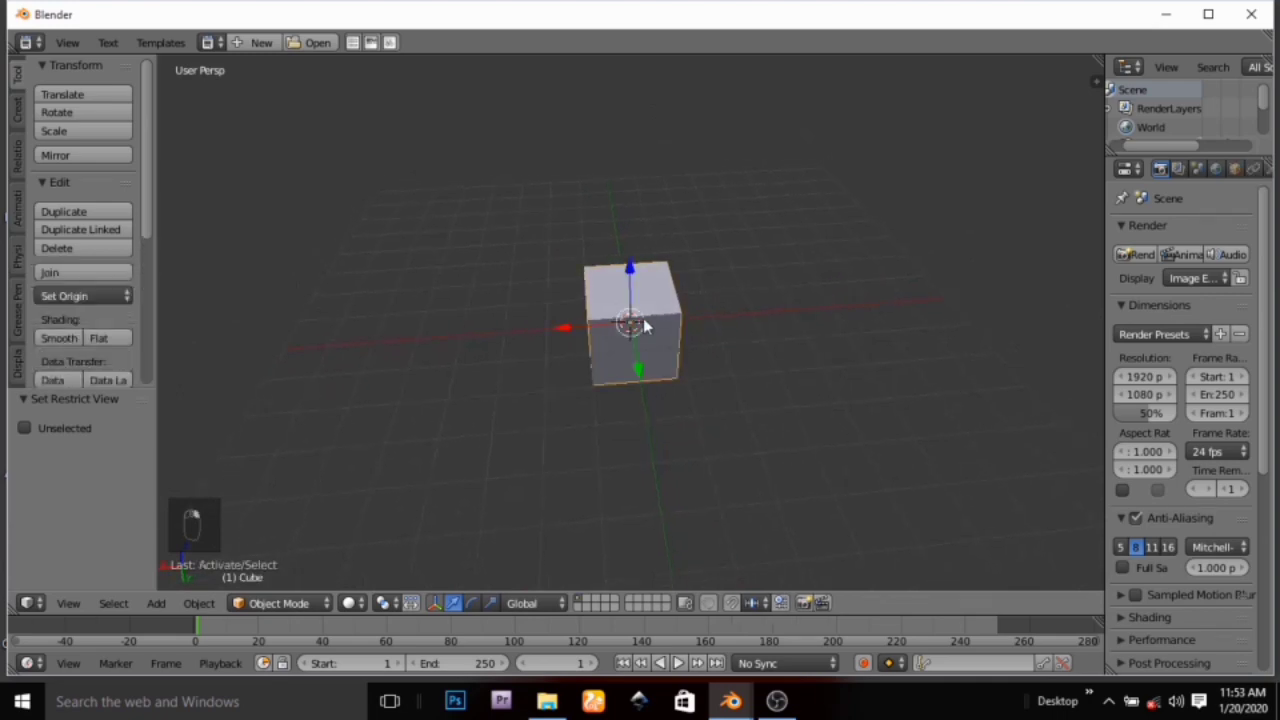
middle_drag(643, 320, 699, 340)
key(x)
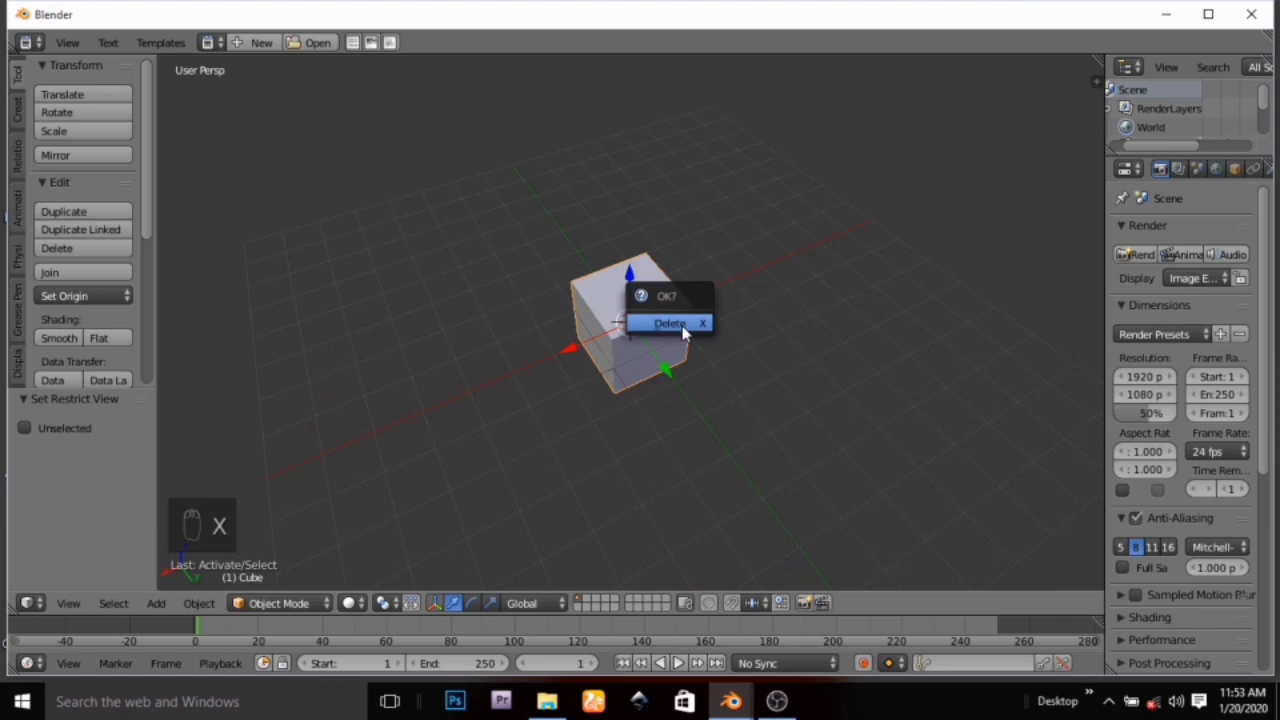
click(686, 329)
mouse_move(646, 357)
middle_down()
mouse_move(574, 354)
mouse_move(554, 329)
mouse_move(656, 329)
mouse_move(650, 345)
middle_up()
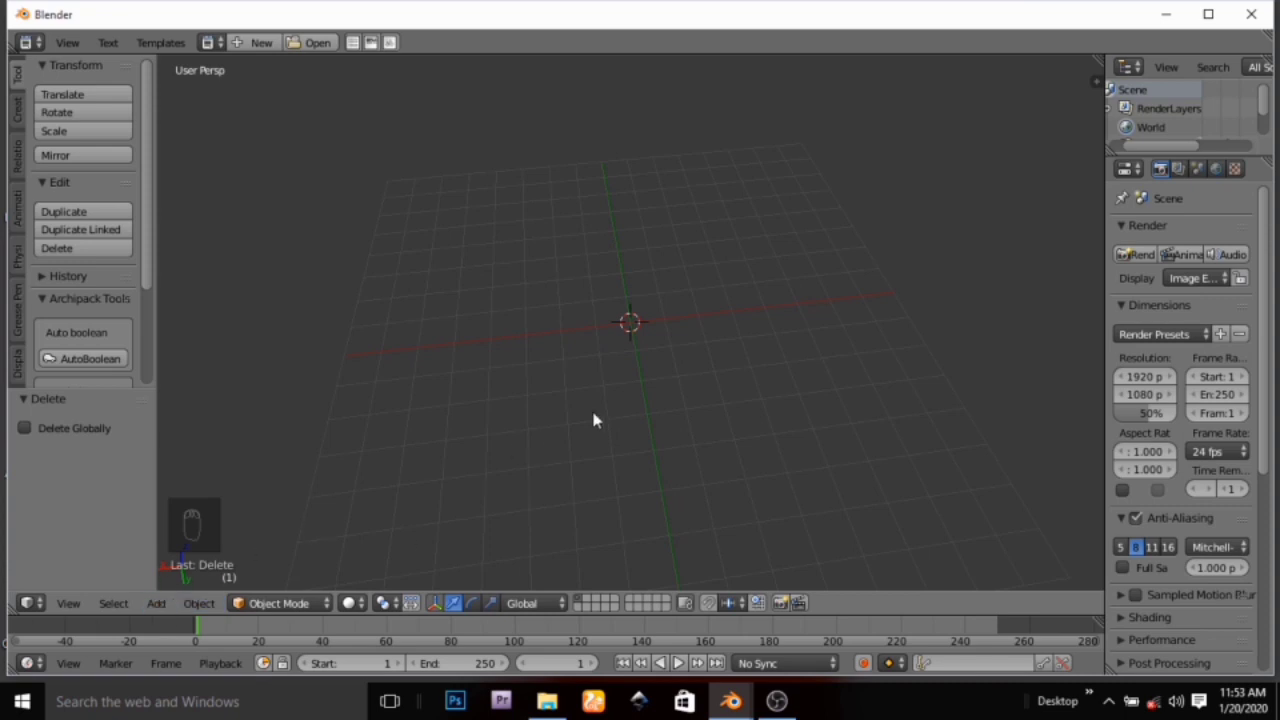
Add a mesh cube to the empty scene and delete it again
click(155, 604)
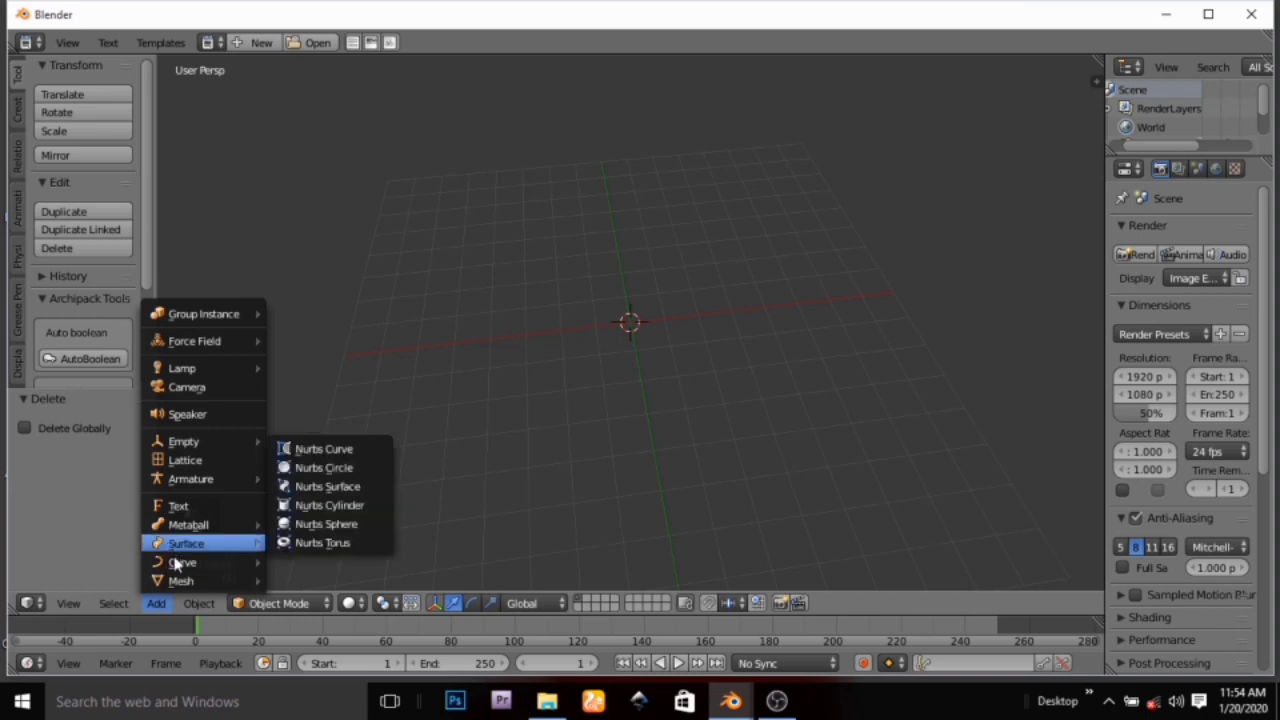
mouse_move(175, 583)
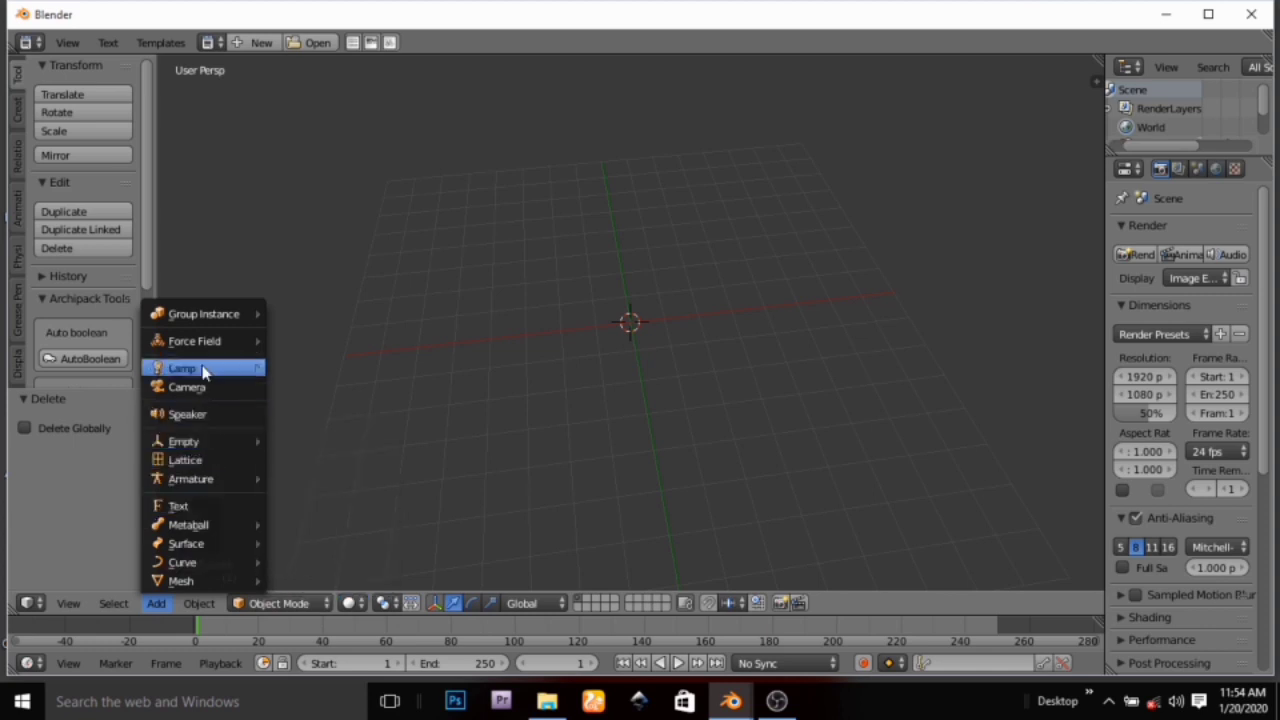
mouse_move(199, 603)
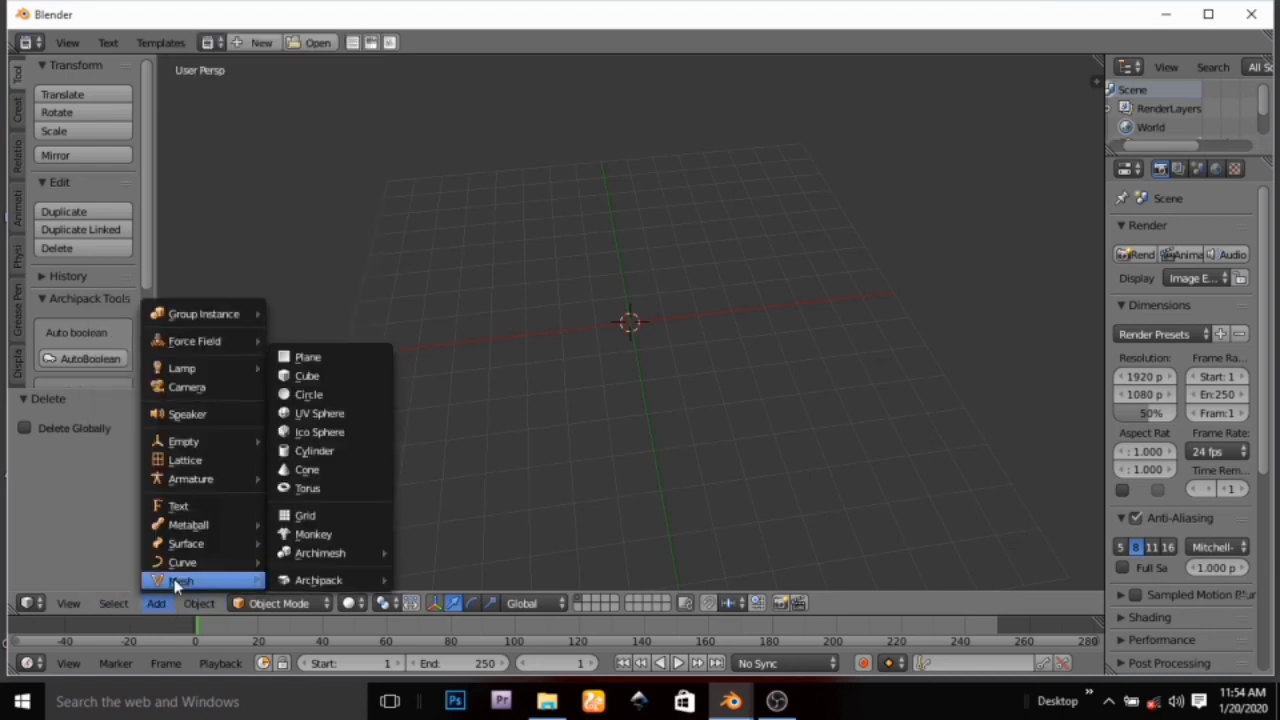
click(343, 376)
middle_drag(585, 410, 623, 380)
key(x)
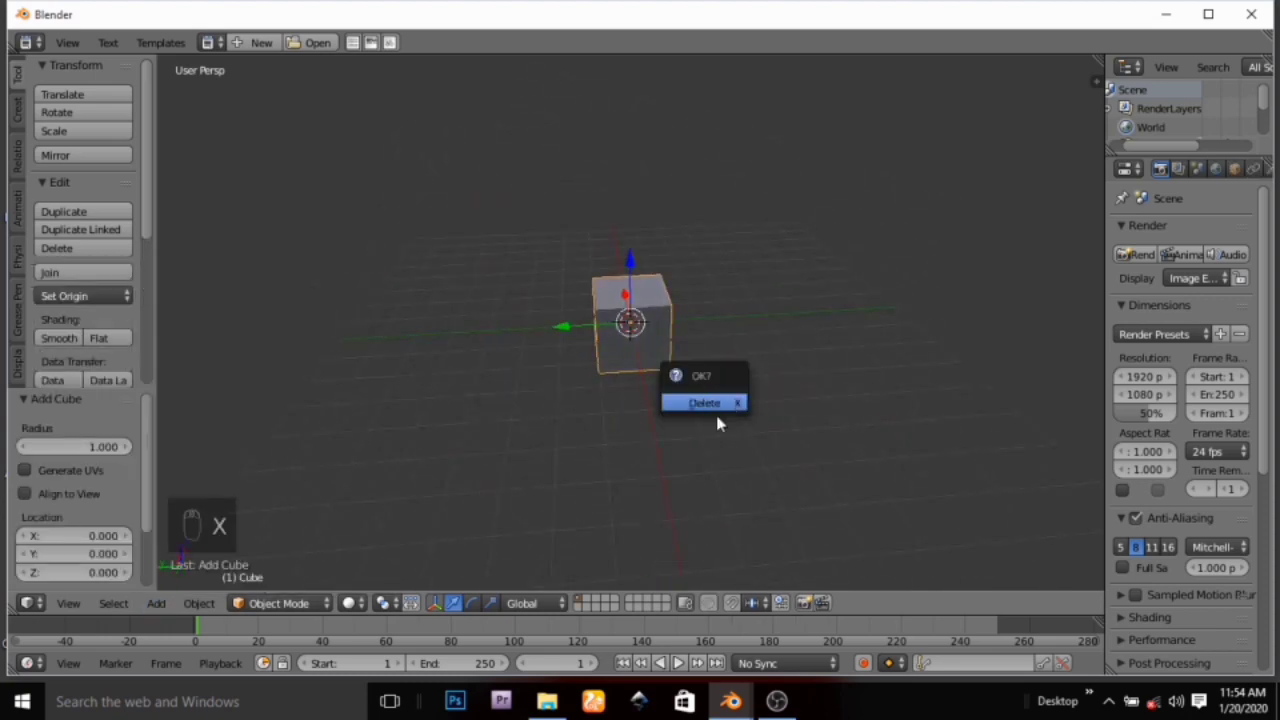
click(716, 406)
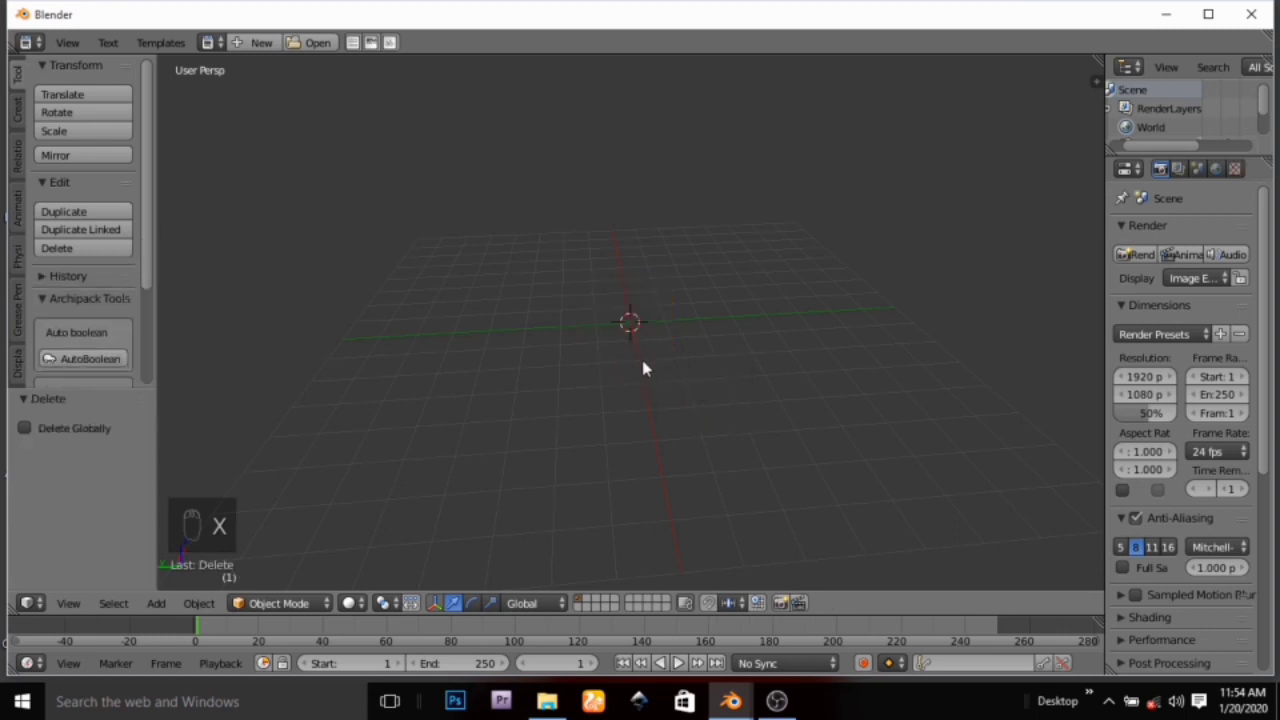
middle_drag(631, 403, 587, 405)
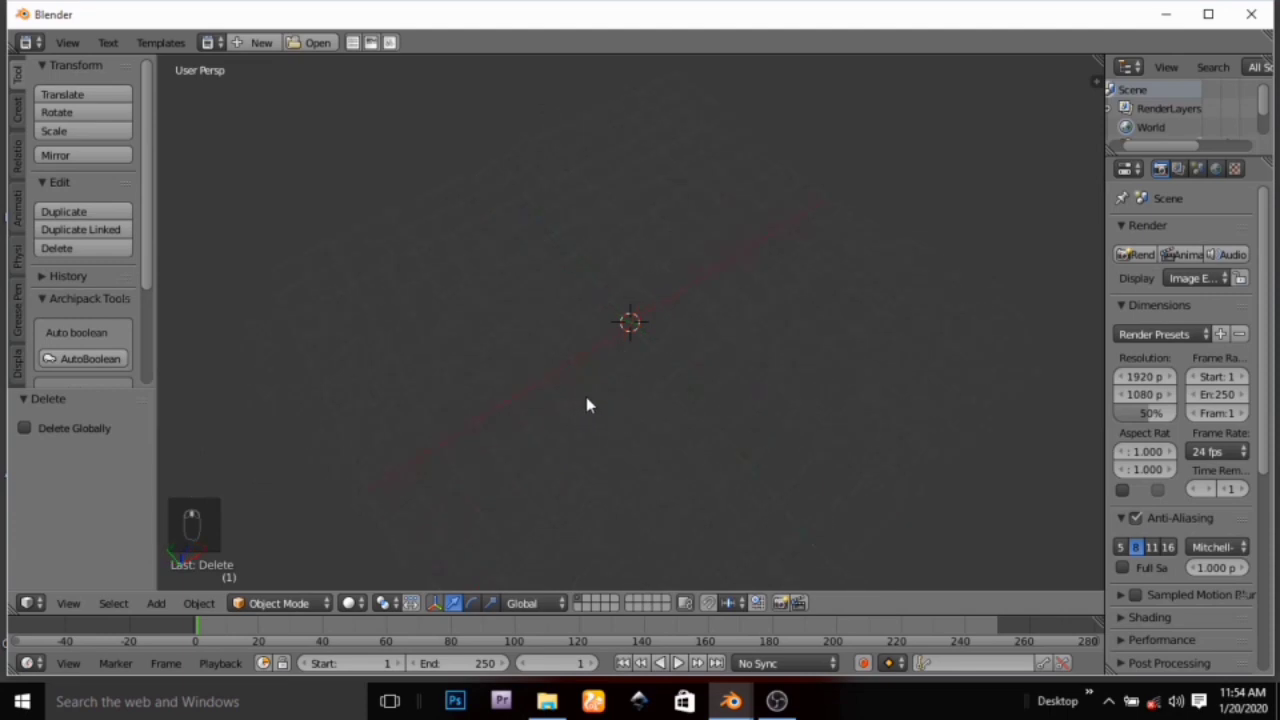
Add a new mesh cube at the 3D cursor and keep it selected
mouse_move(690, 398)
middle_down()
mouse_move(714, 389)
mouse_move(702, 393)
middle_up()
key(shift+a)
mouse_move(676, 394)
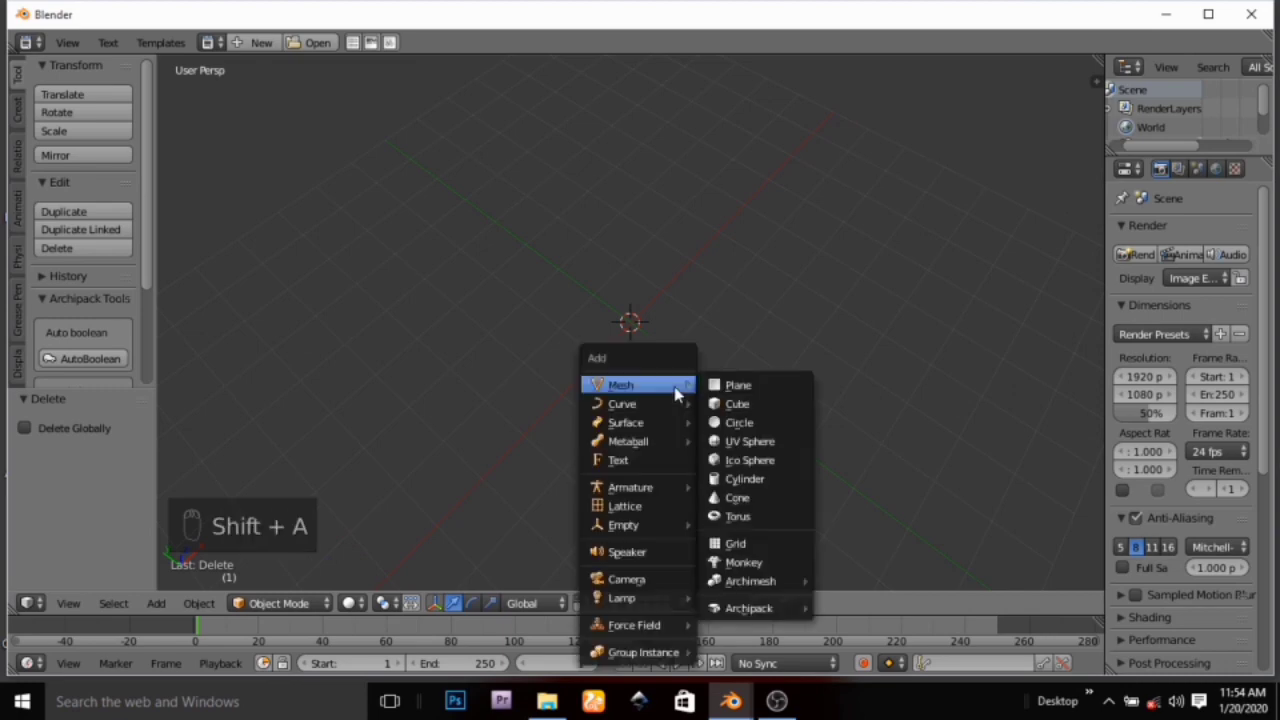
click(735, 403)
middle_drag(715, 425, 638, 331)
right_click(638, 331)
Switch the selected cube from Object Mode to Edit Mode
middle_drag(686, 370, 490, 344)
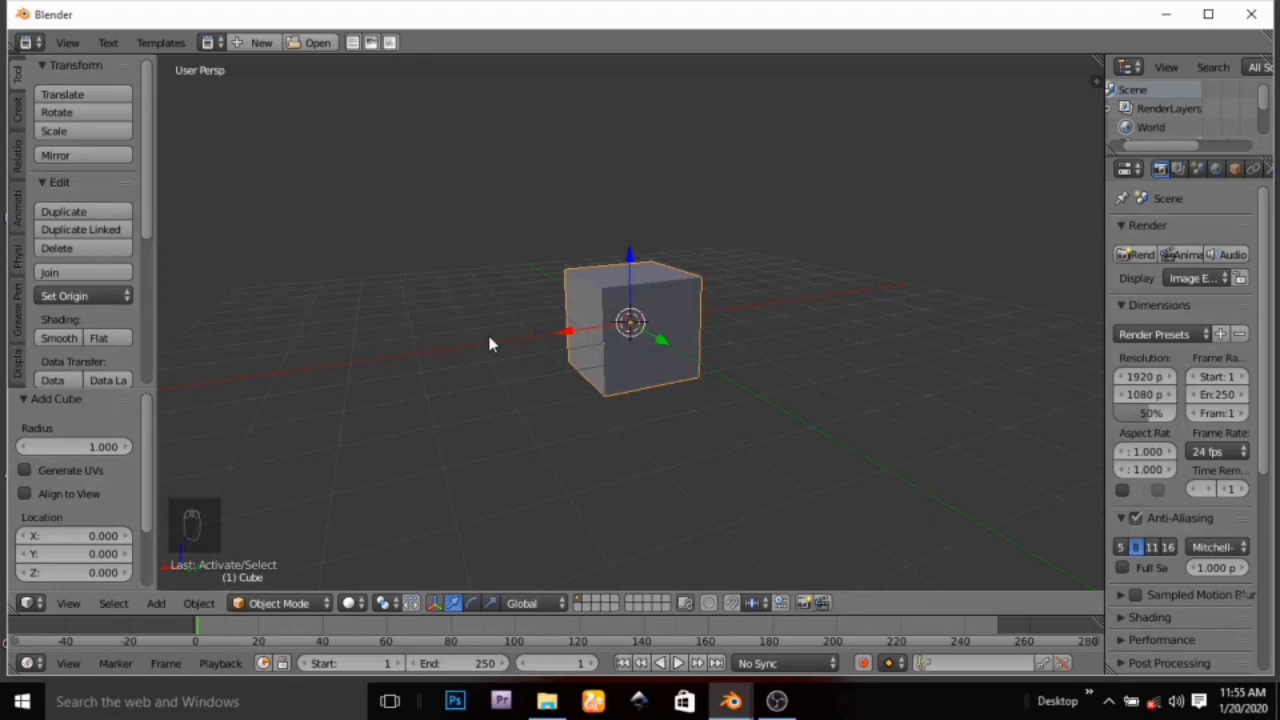
middle_drag(528, 361, 661, 436)
middle_drag(727, 404, 351, 359)
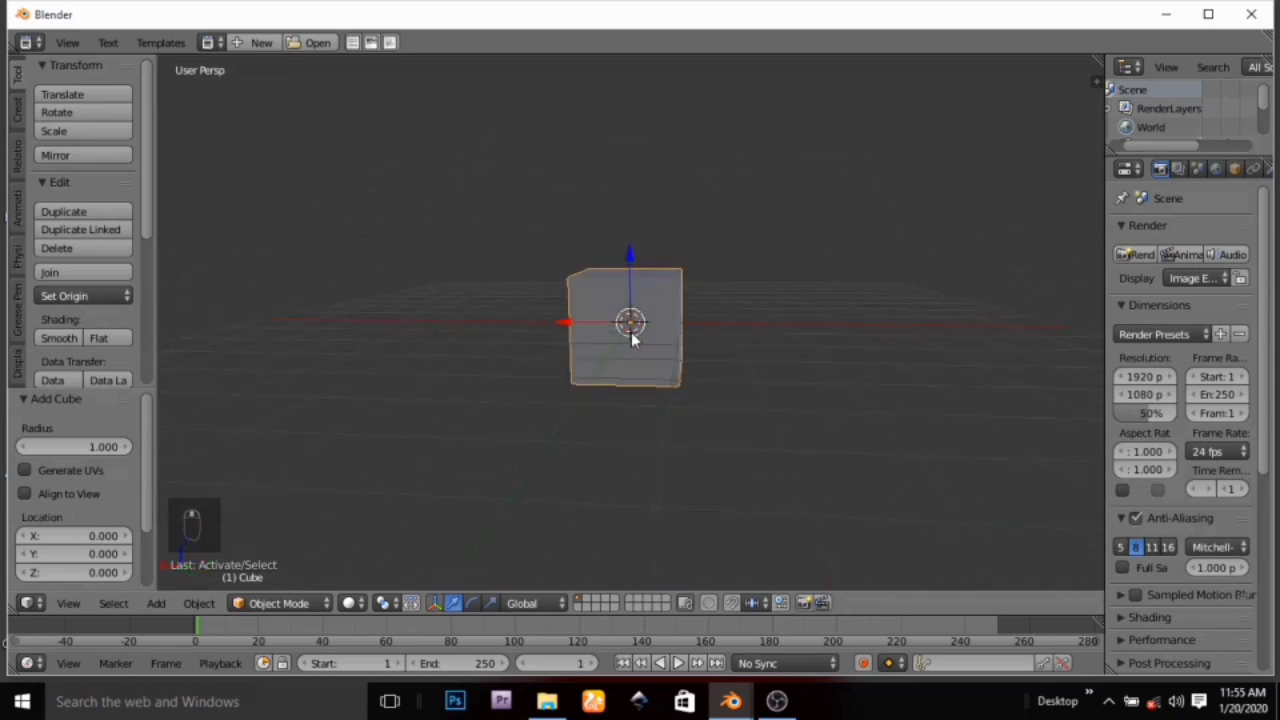
middle_drag(631, 338, 646, 392)
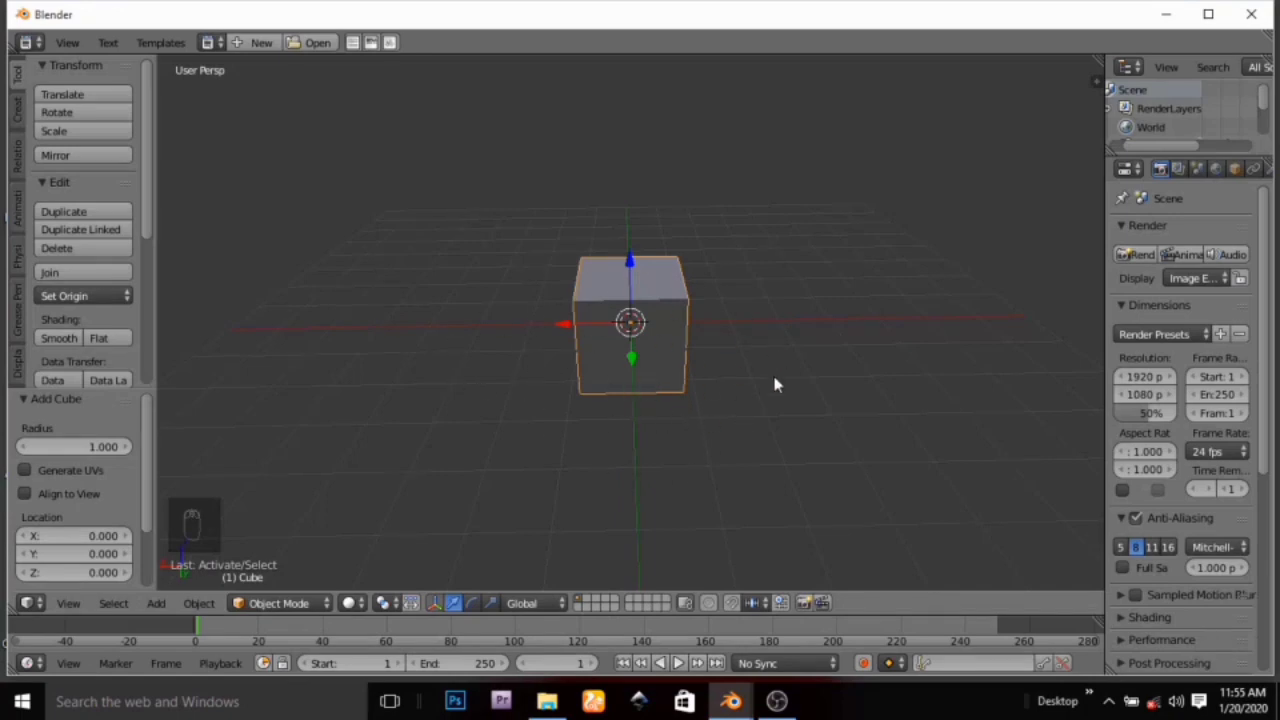
middle_drag(723, 431, 571, 423)
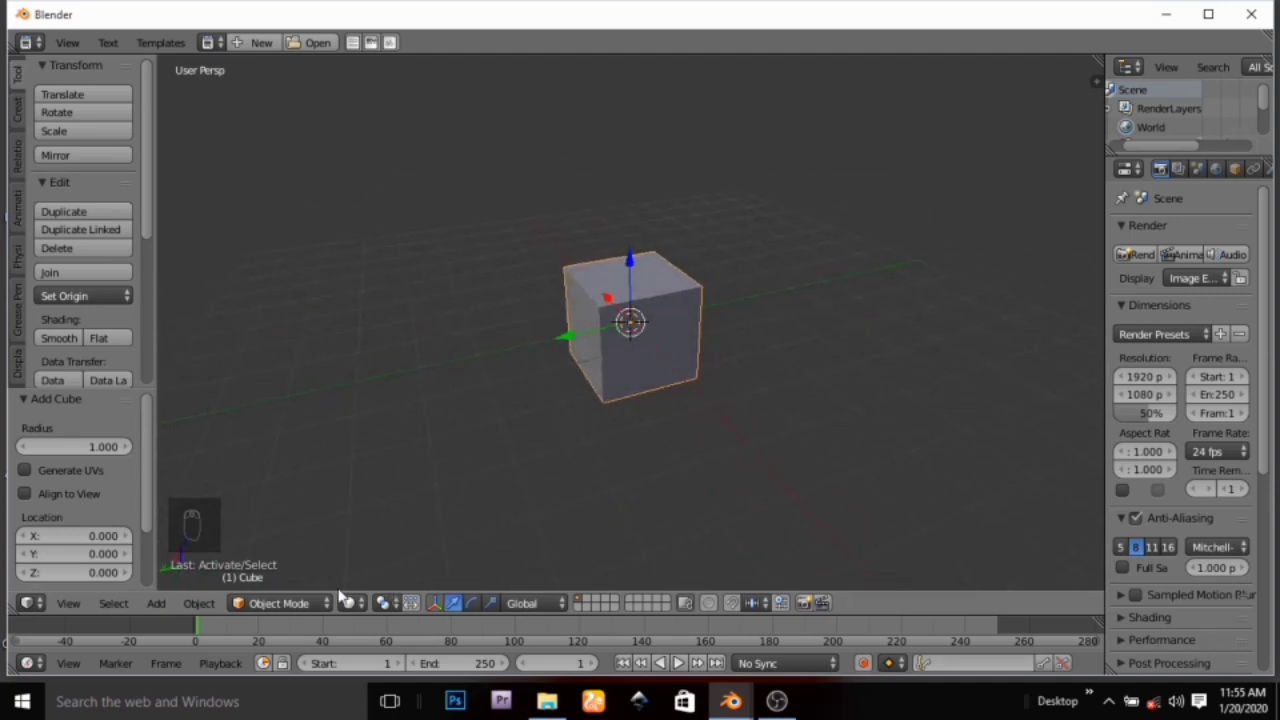
click(284, 603)
click(268, 606)
click(288, 557)
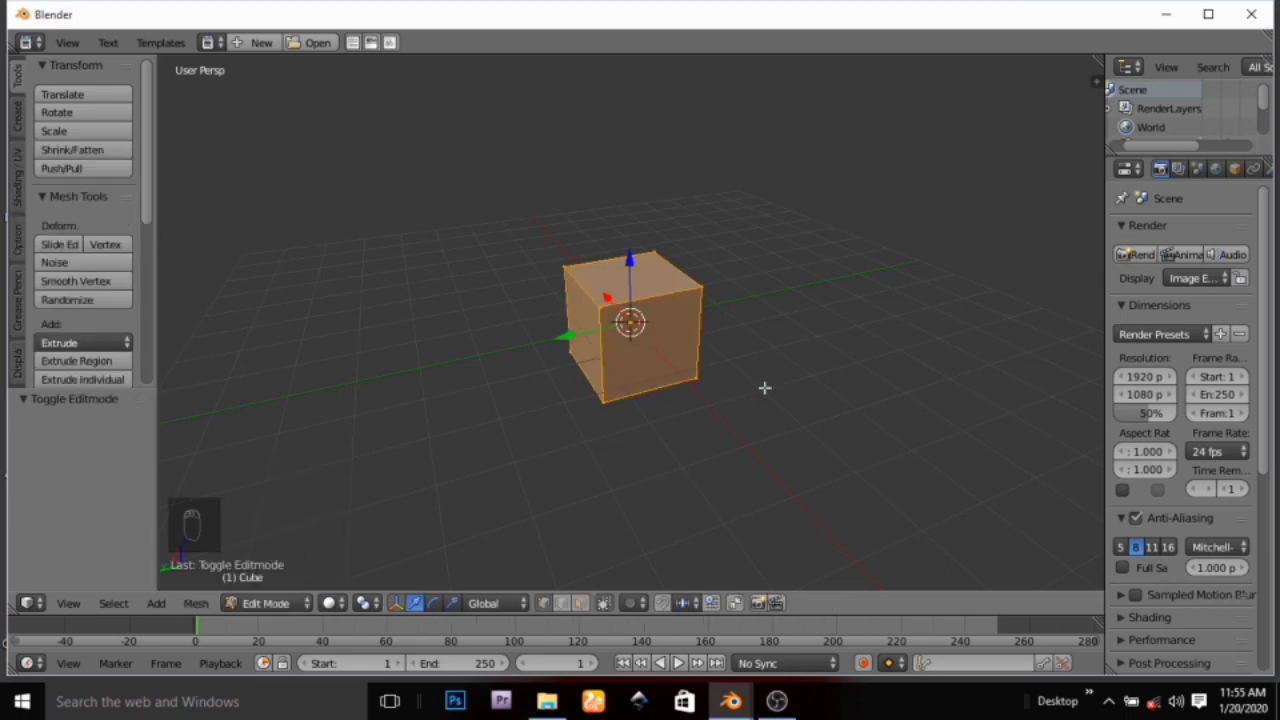
Toggle the cube between Object Mode and Edit Mode several times, finishing in Edit Mode
middle_drag(764, 387, 446, 396)
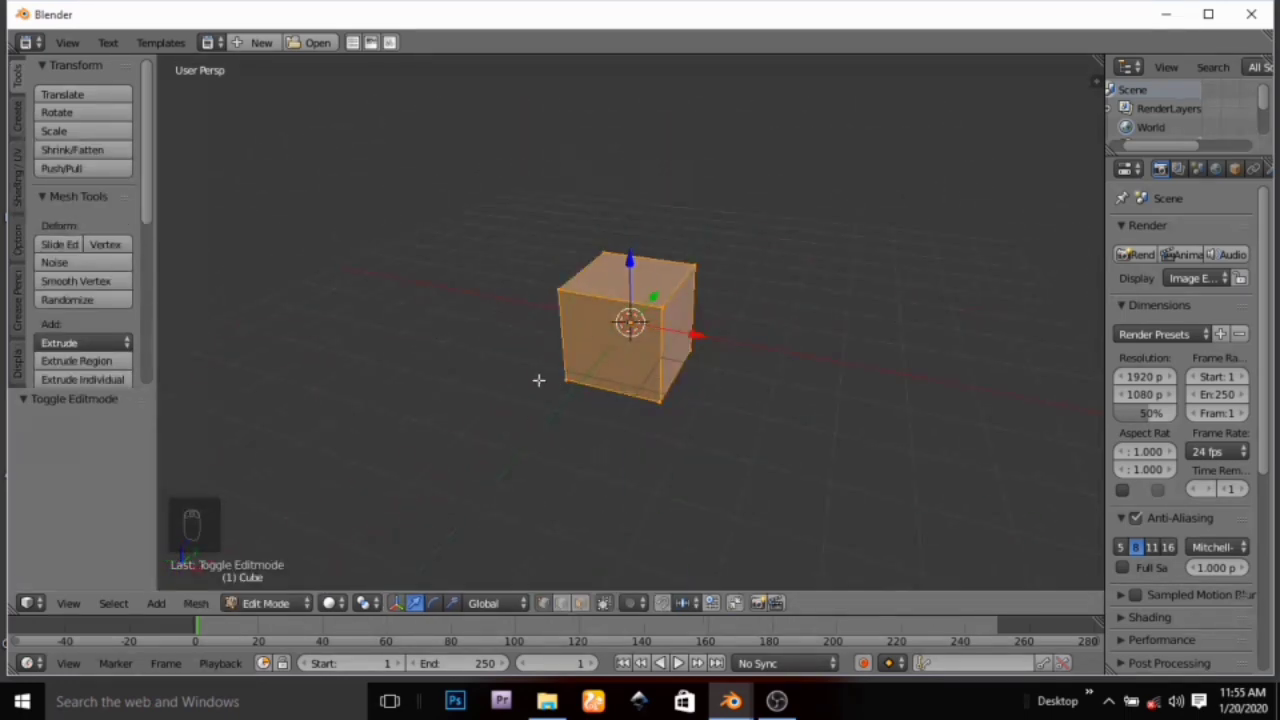
key(Tab)
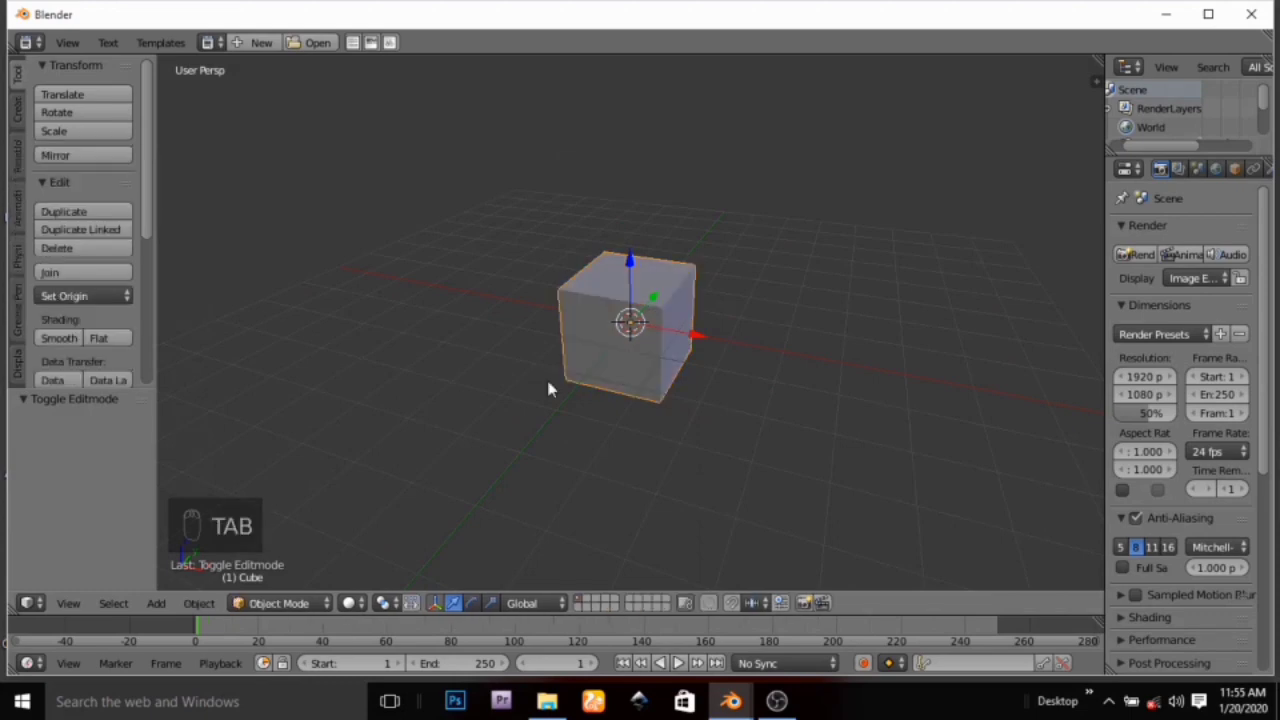
key(Tab)
key(Tab)
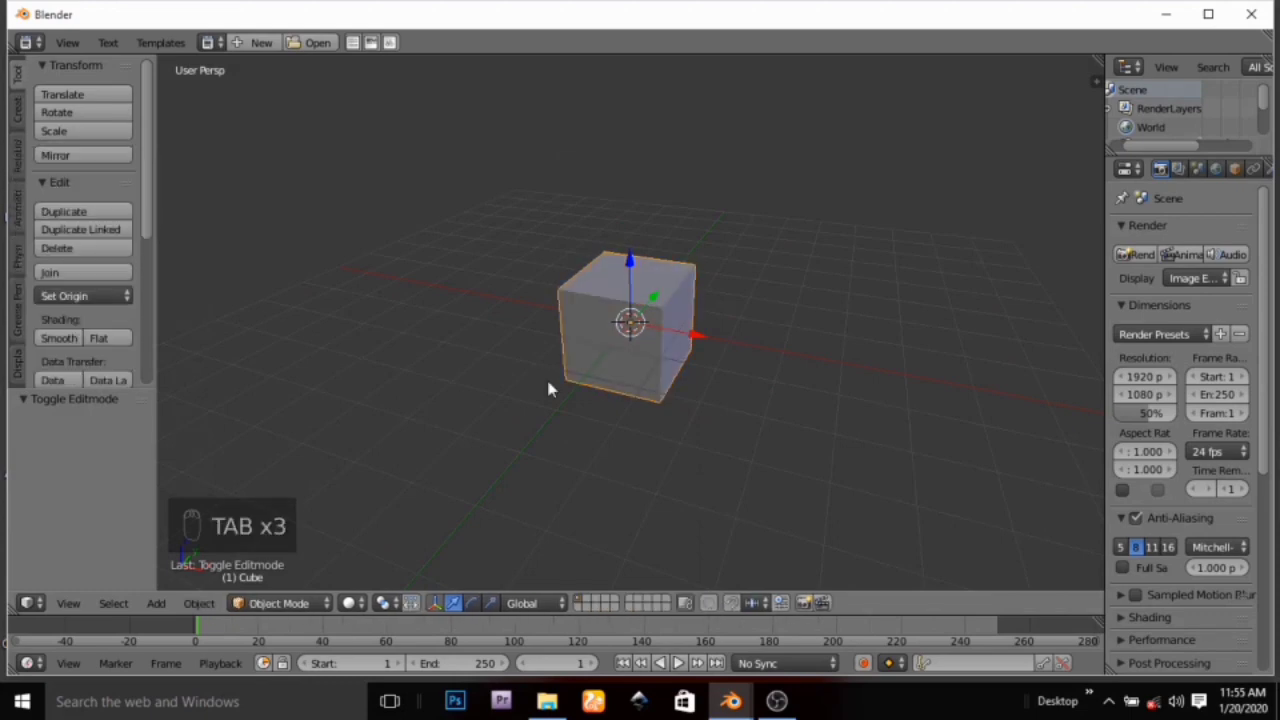
key(Tab)
key(Tab)
key(Tab)
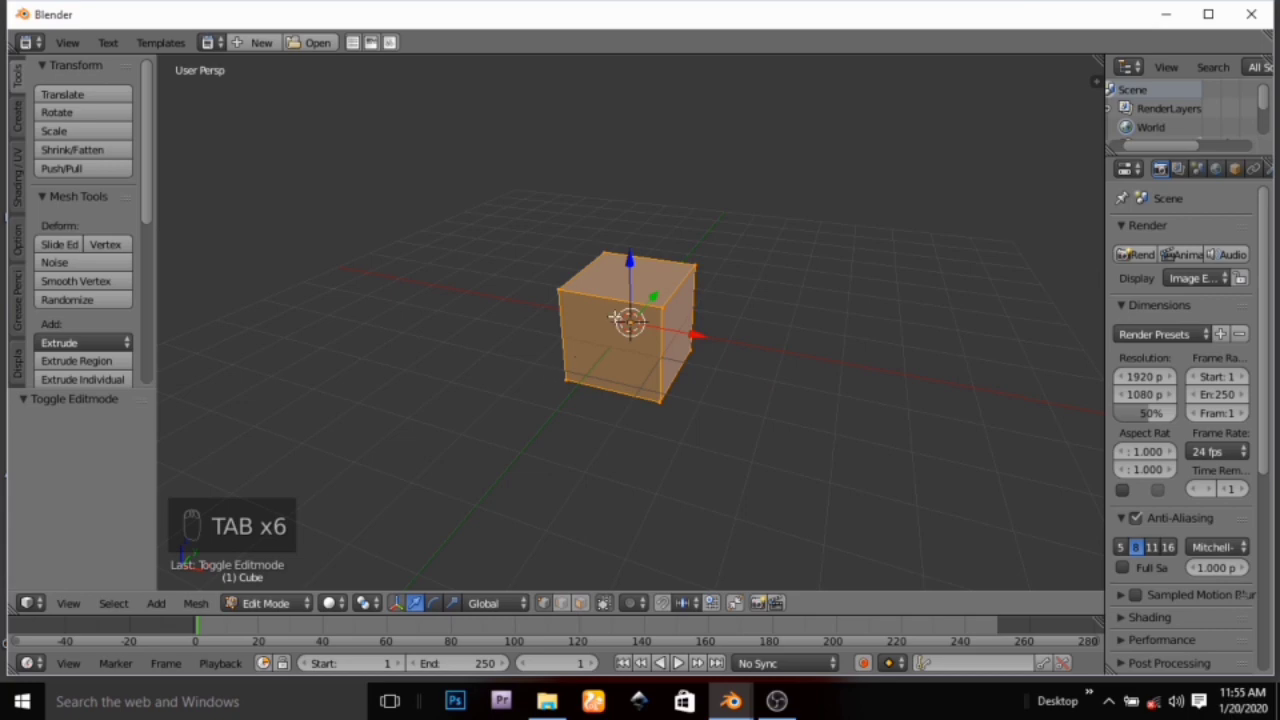
Deselect and reselect all of the cube's geometry in Edit Mode
middle_drag(604, 332, 451, 360)
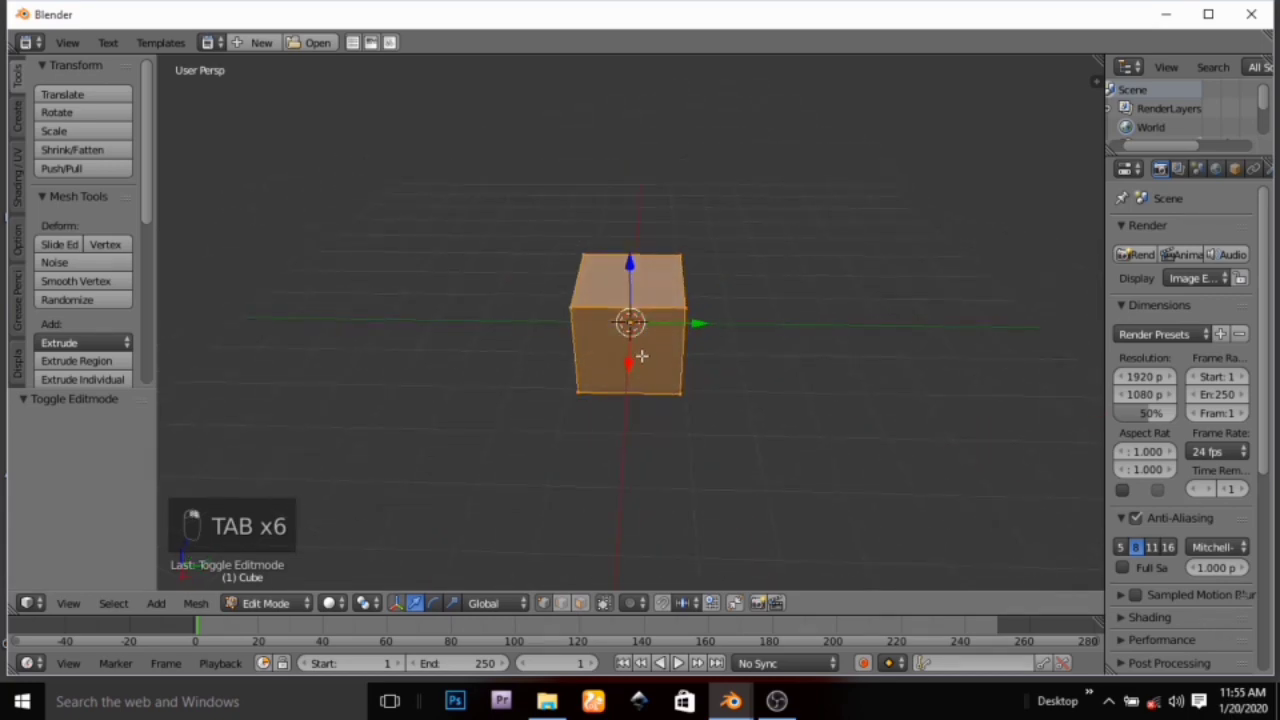
middle_drag(641, 356, 951, 362)
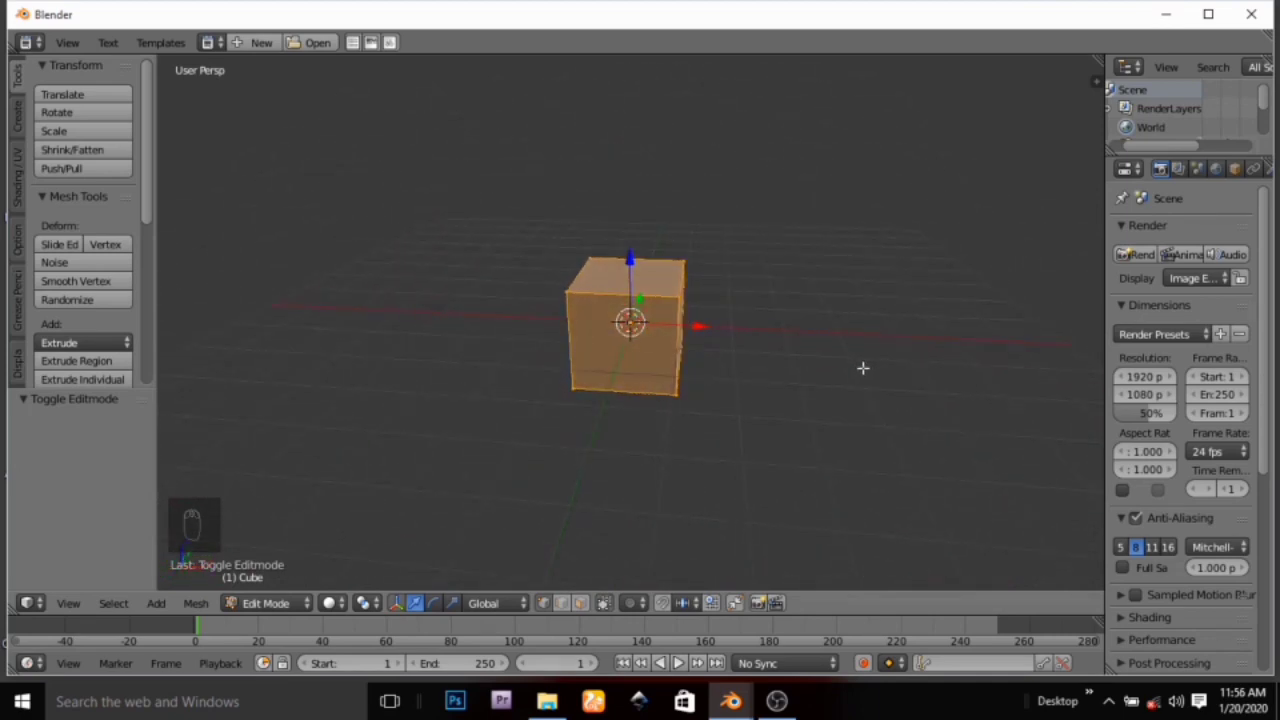
key(a)
middle_drag(818, 355, 783, 394)
key(a)
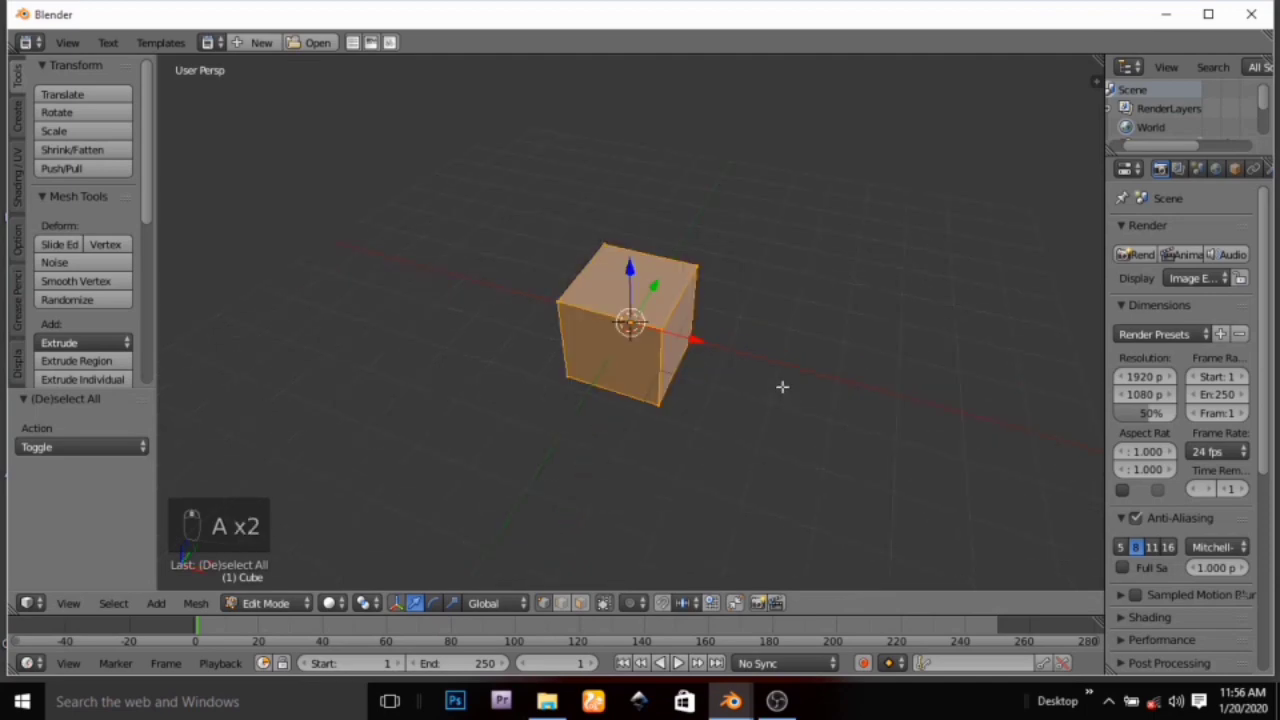
Set the mesh select mode to Face and select one side face of the cube
middle_drag(684, 397, 594, 360)
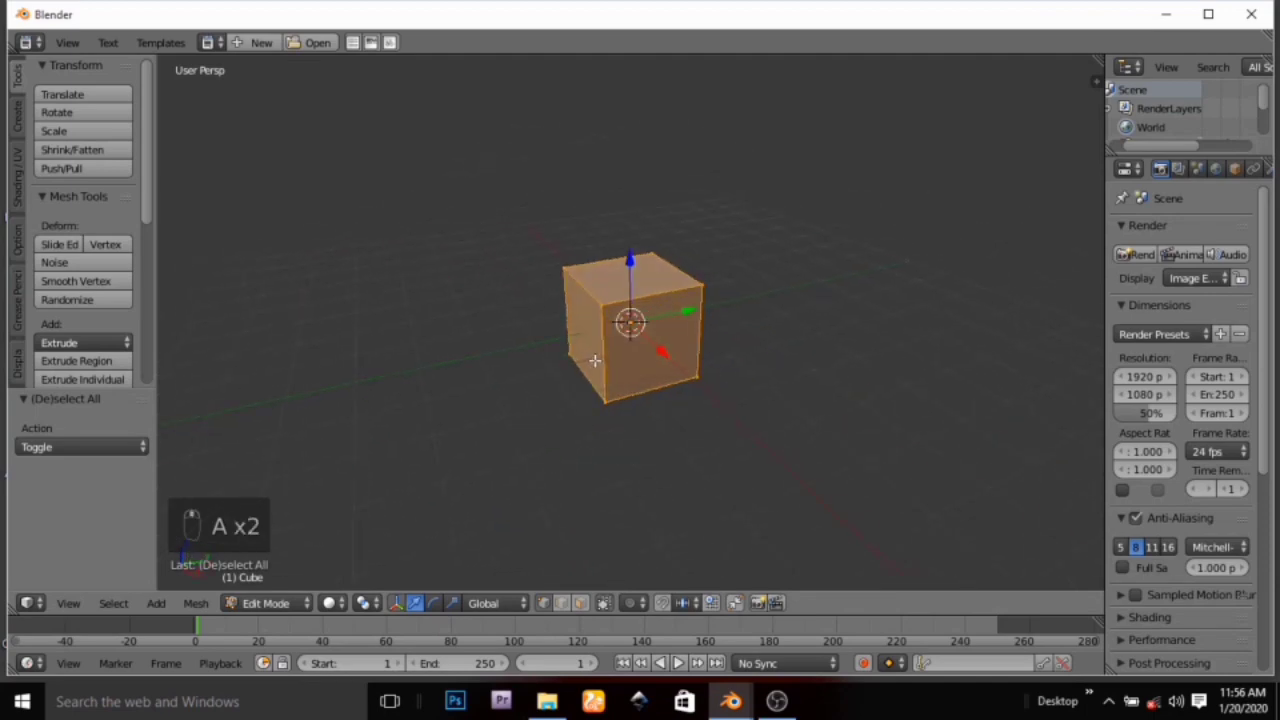
key(ctrl+Tab)
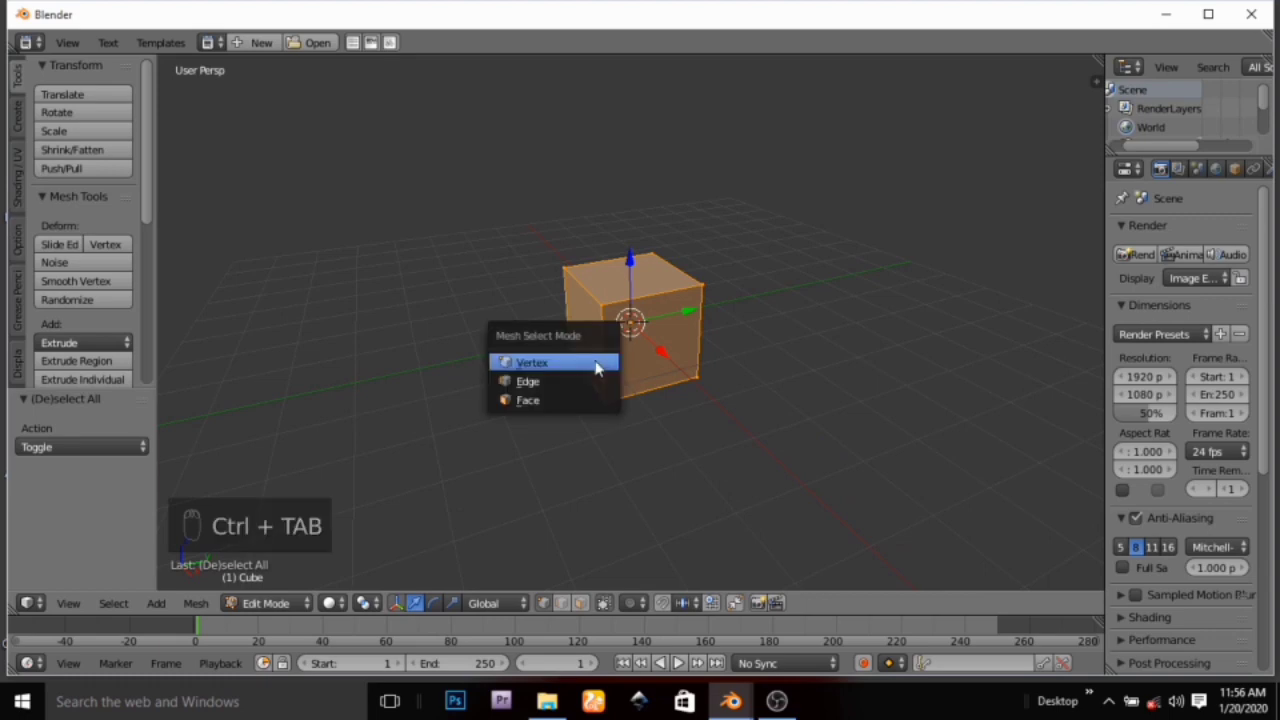
click(594, 400)
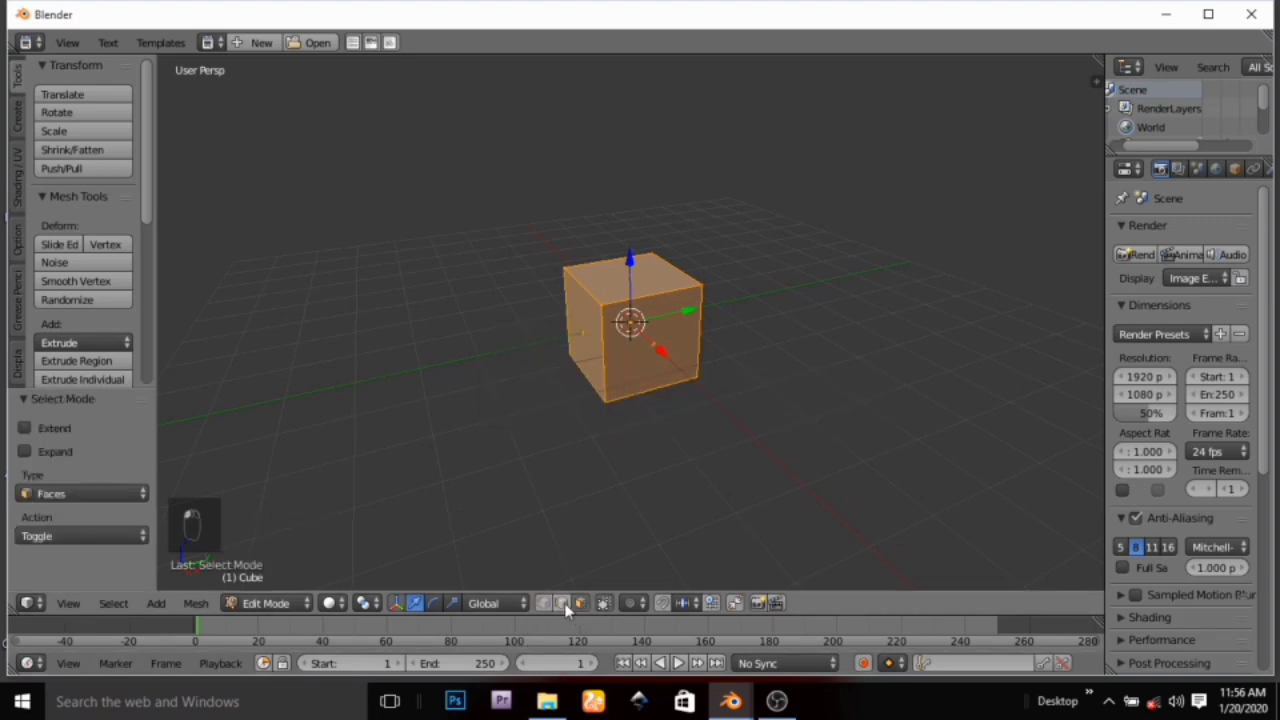
click(579, 604)
middle_drag(687, 497, 768, 410)
right_click(680, 353)
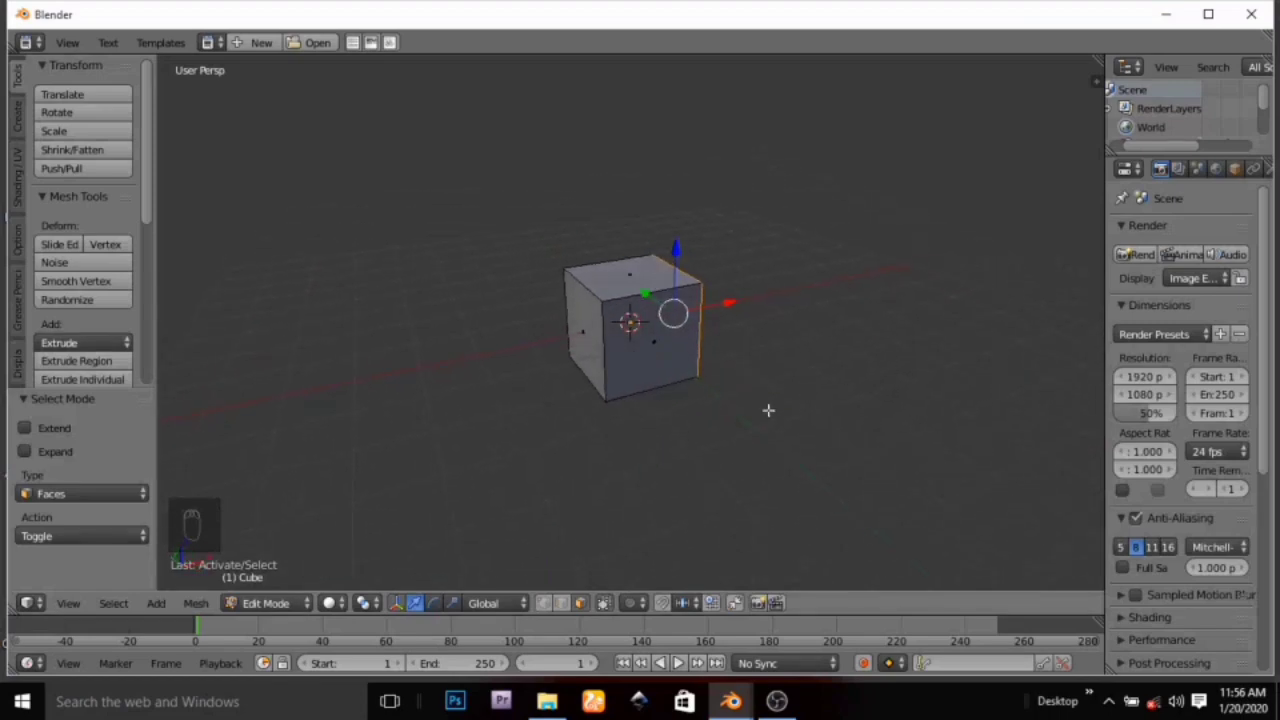
Switch to Vertex select mode and select individual corner vertices, finishing with a single upper corner of the cube
click(544, 603)
click(543, 603)
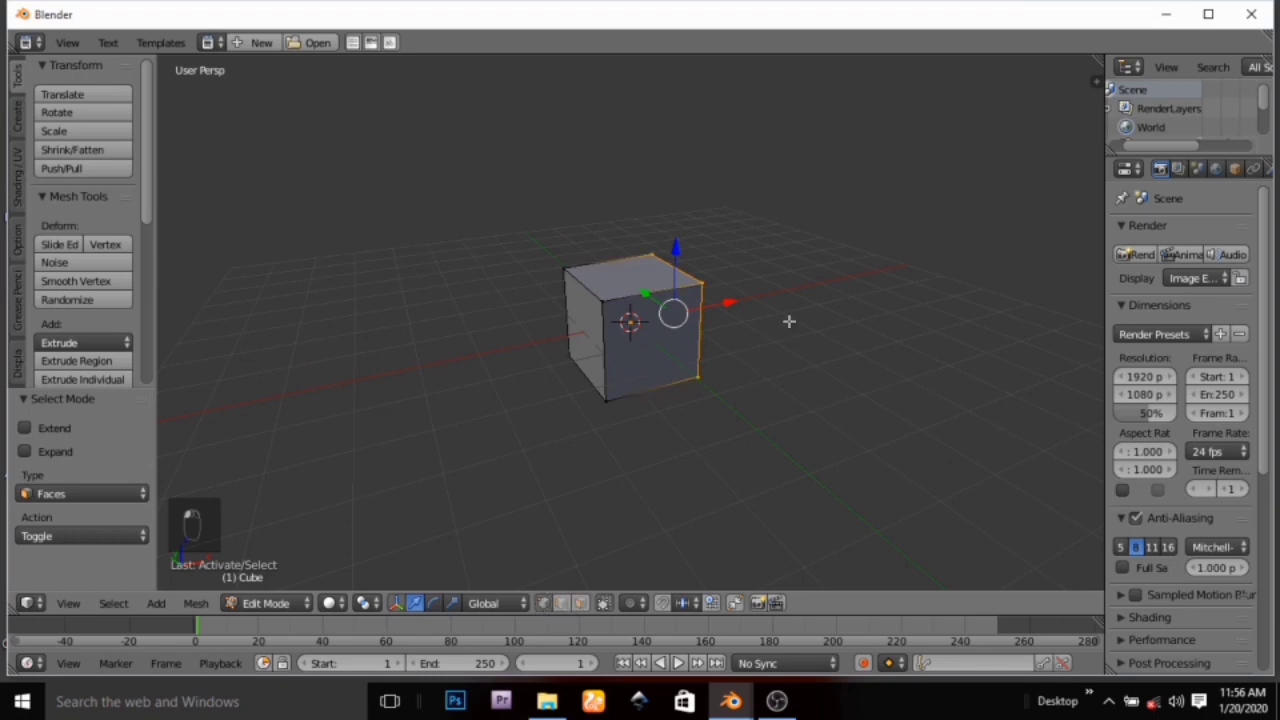
middle_drag(789, 321, 578, 525)
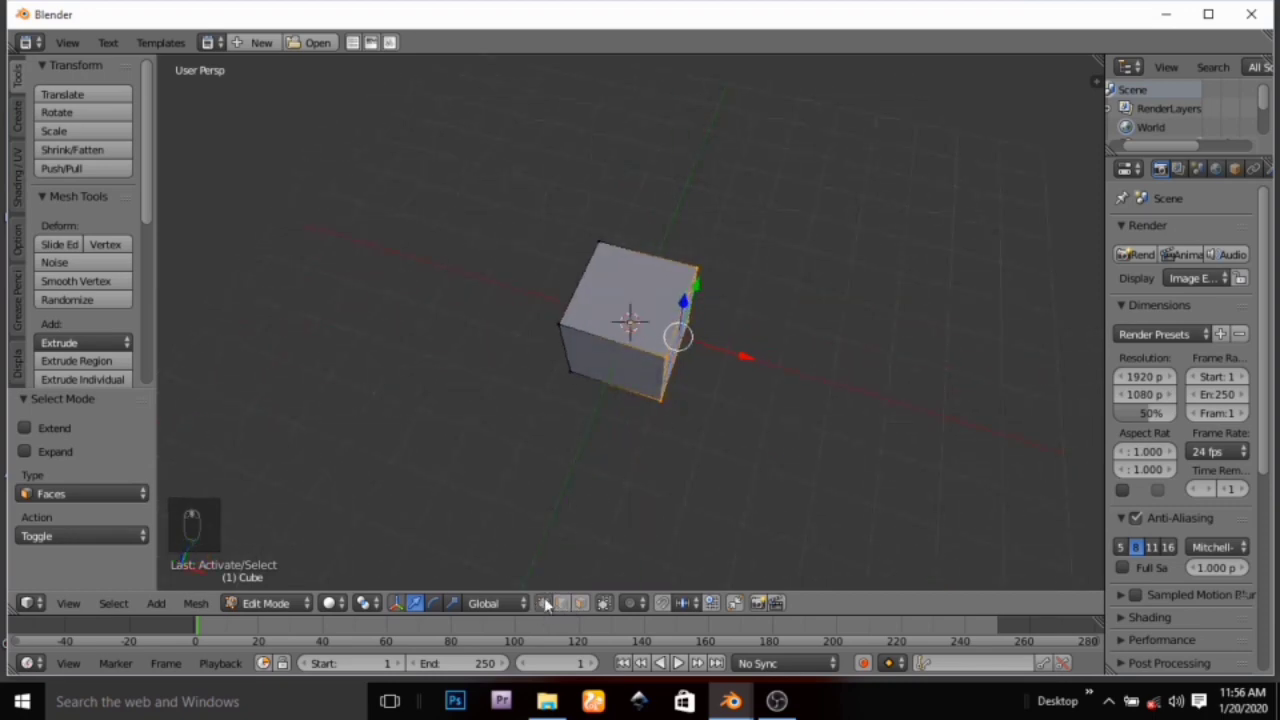
middle_drag(710, 468, 546, 563)
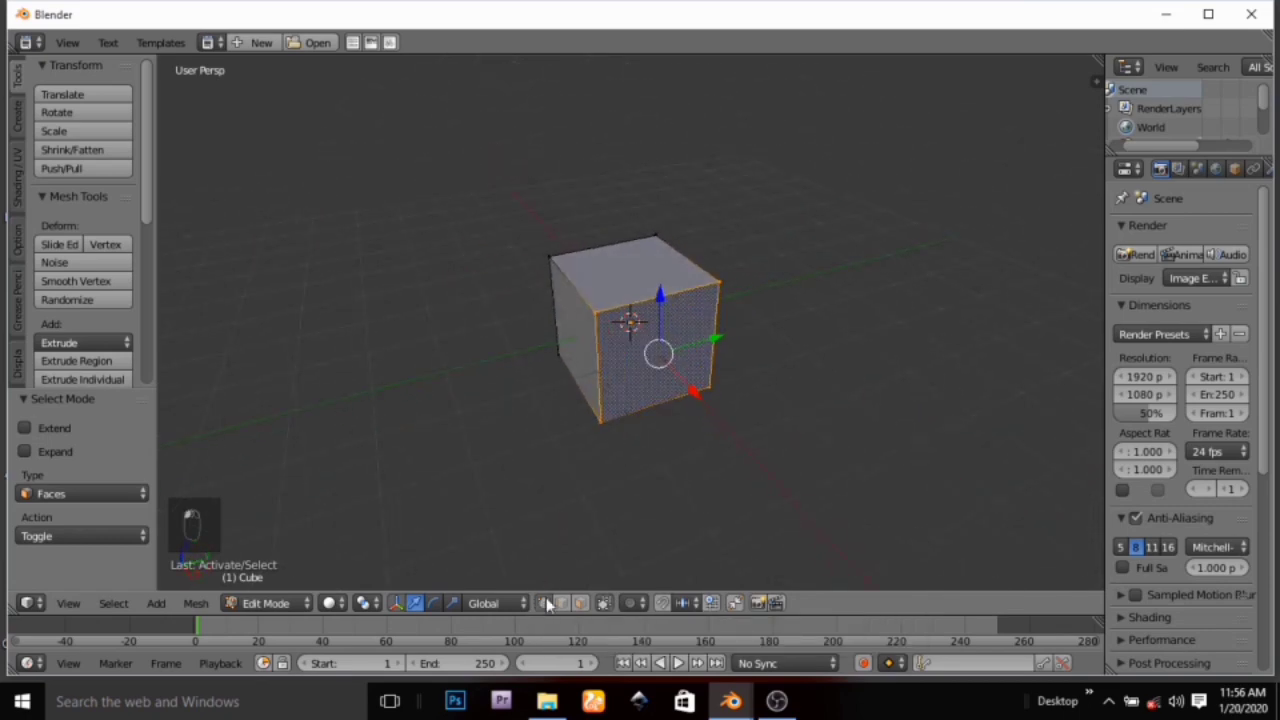
middle_drag(681, 400, 598, 302)
right_click(658, 315)
right_click(701, 289)
right_click(660, 343)
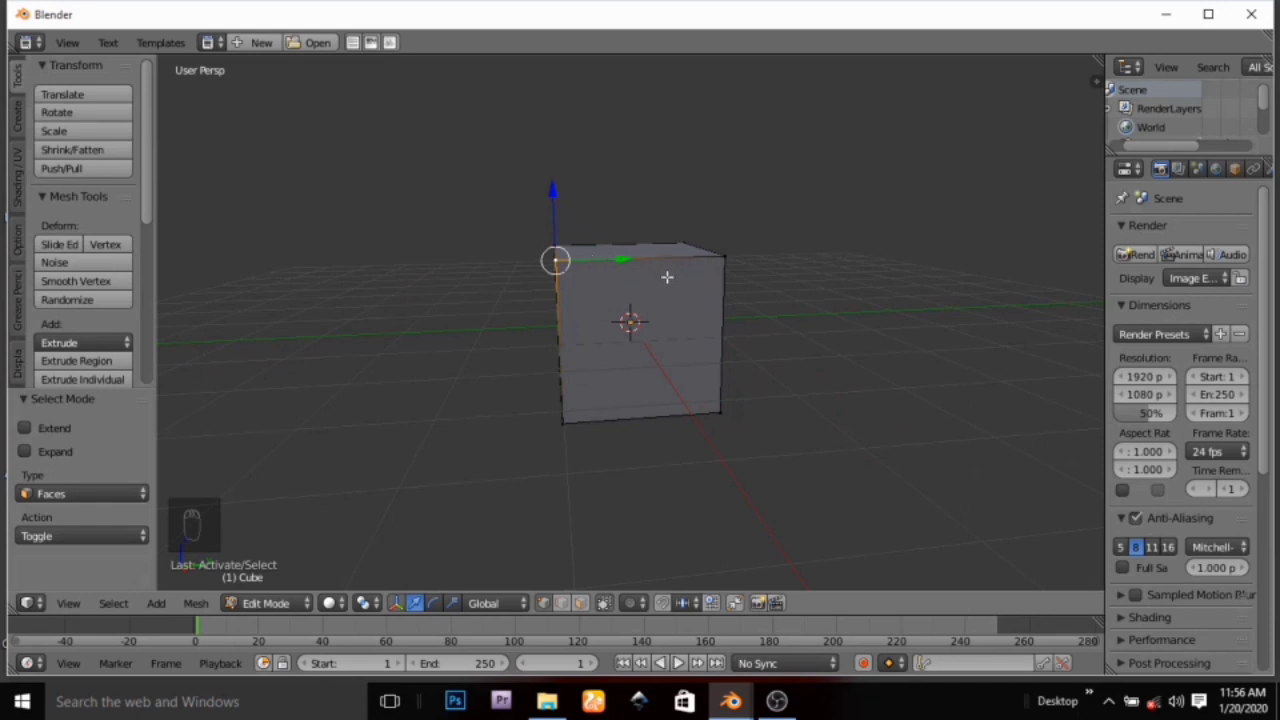
Try moving the selected corner vertex along the global Y axis, and undo the move
middle_drag(667, 277, 649, 312)
key(g)
key(y)
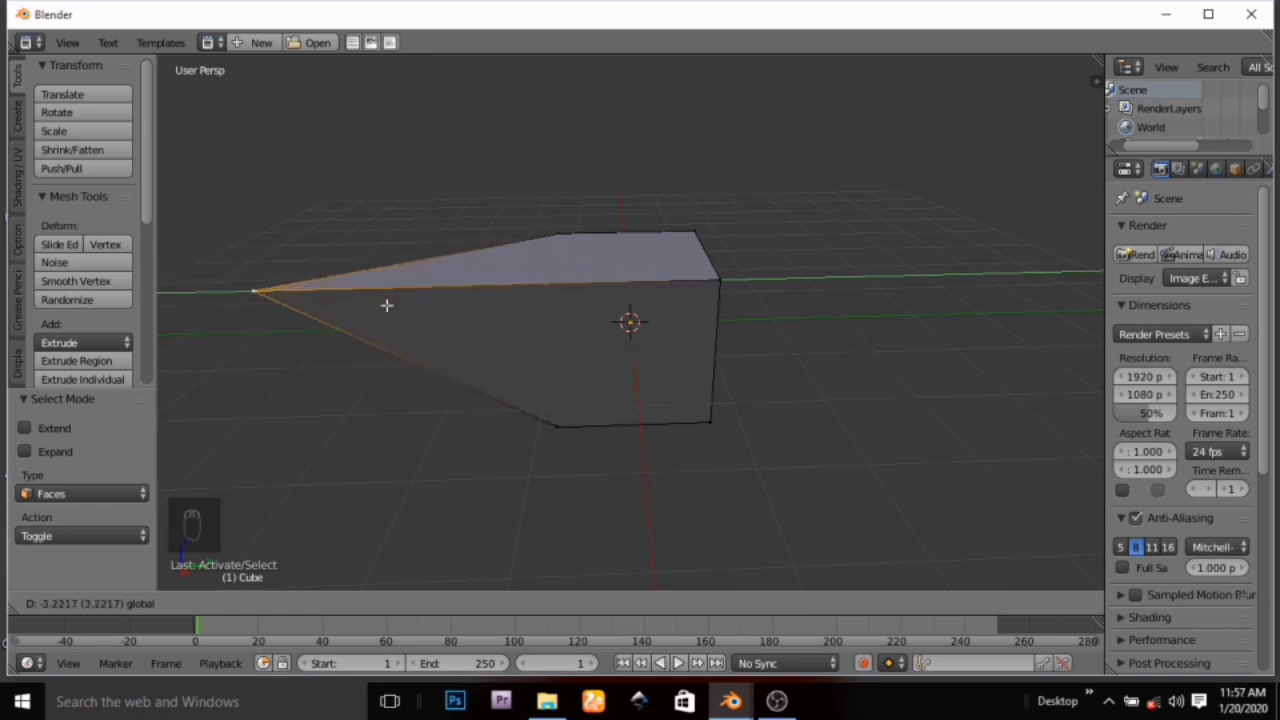
click(615, 346)
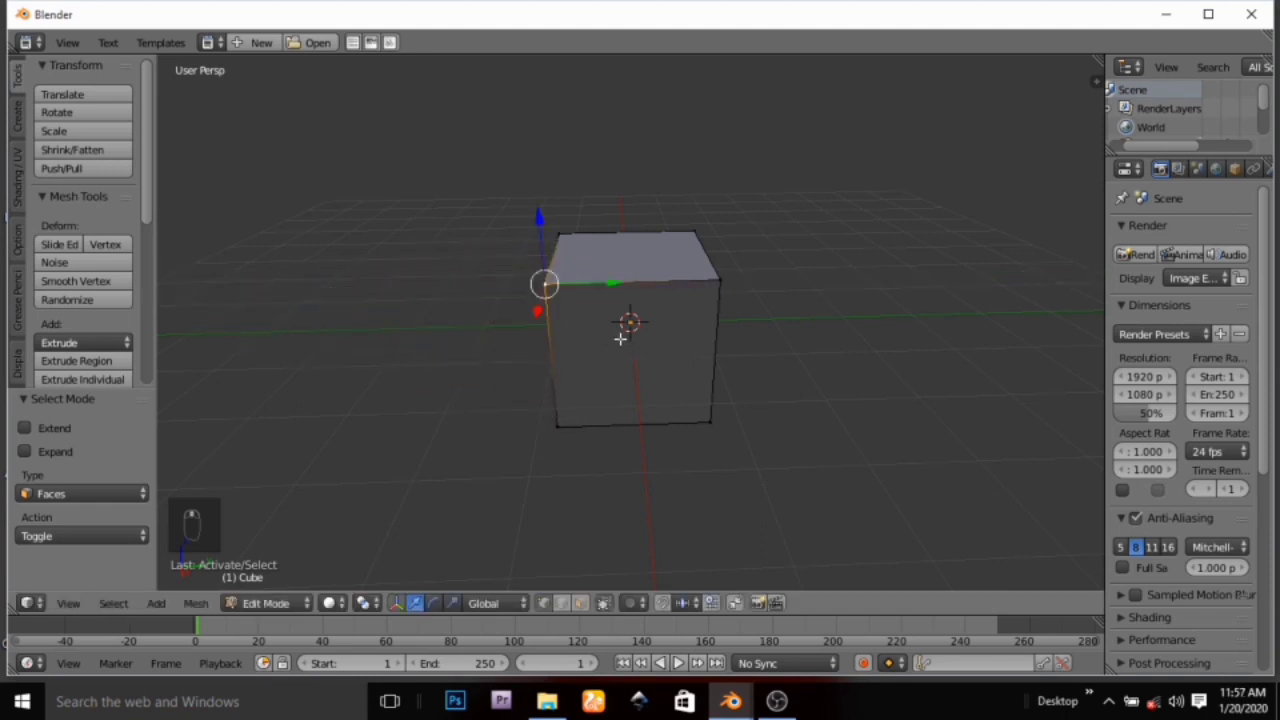
middle_drag(620, 338, 683, 317)
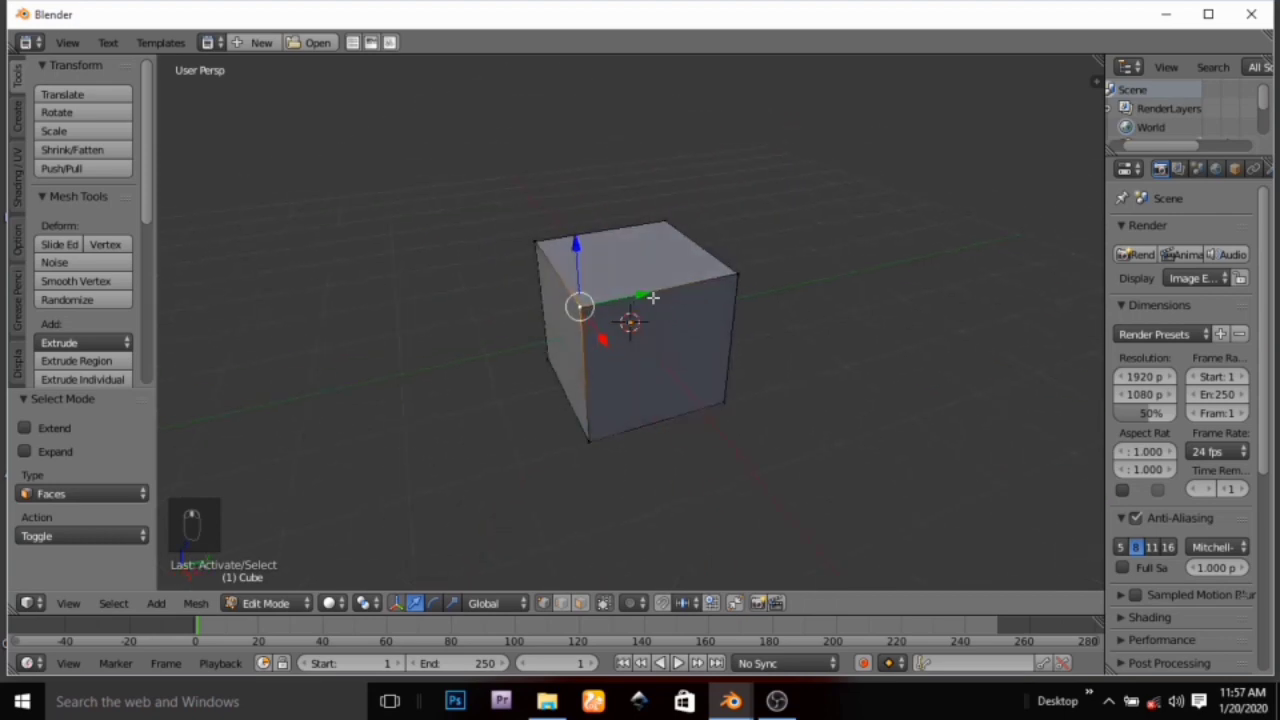
drag(652, 298, 484, 322)
key(ctrl+z)
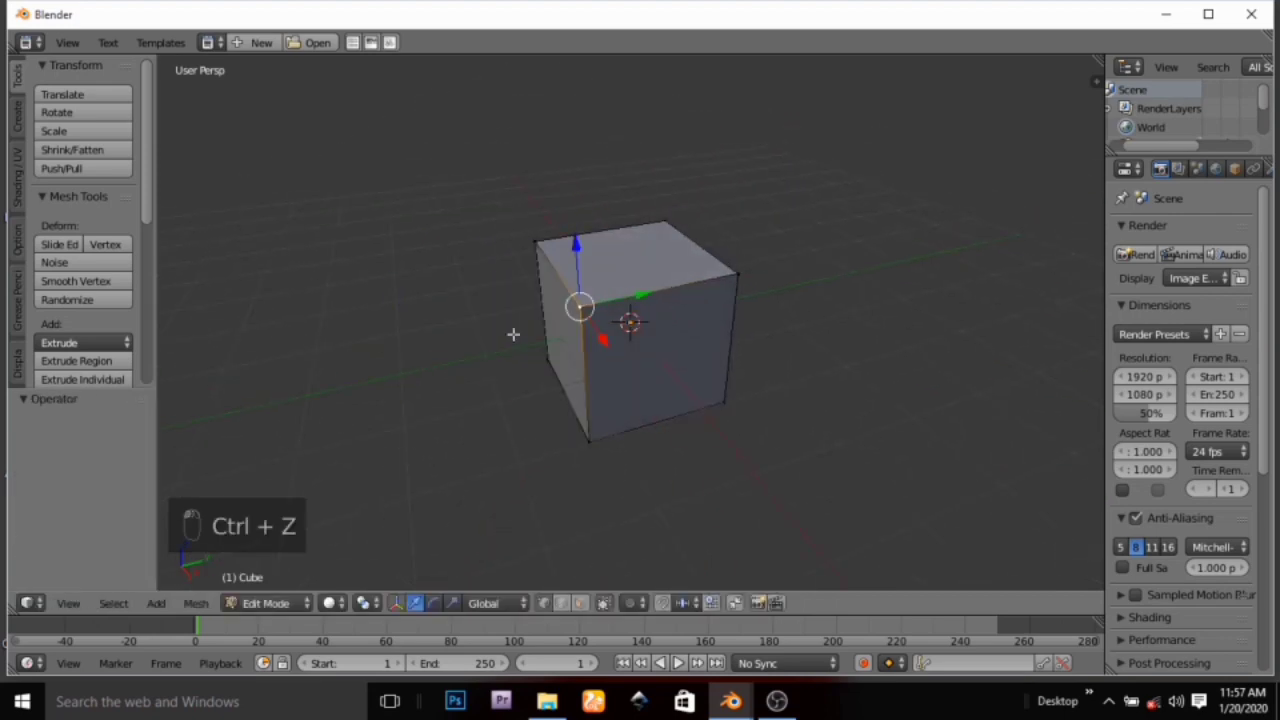
Switch to Edge select mode and select one of the cube's upper edges
middle_drag(515, 339, 446, 304)
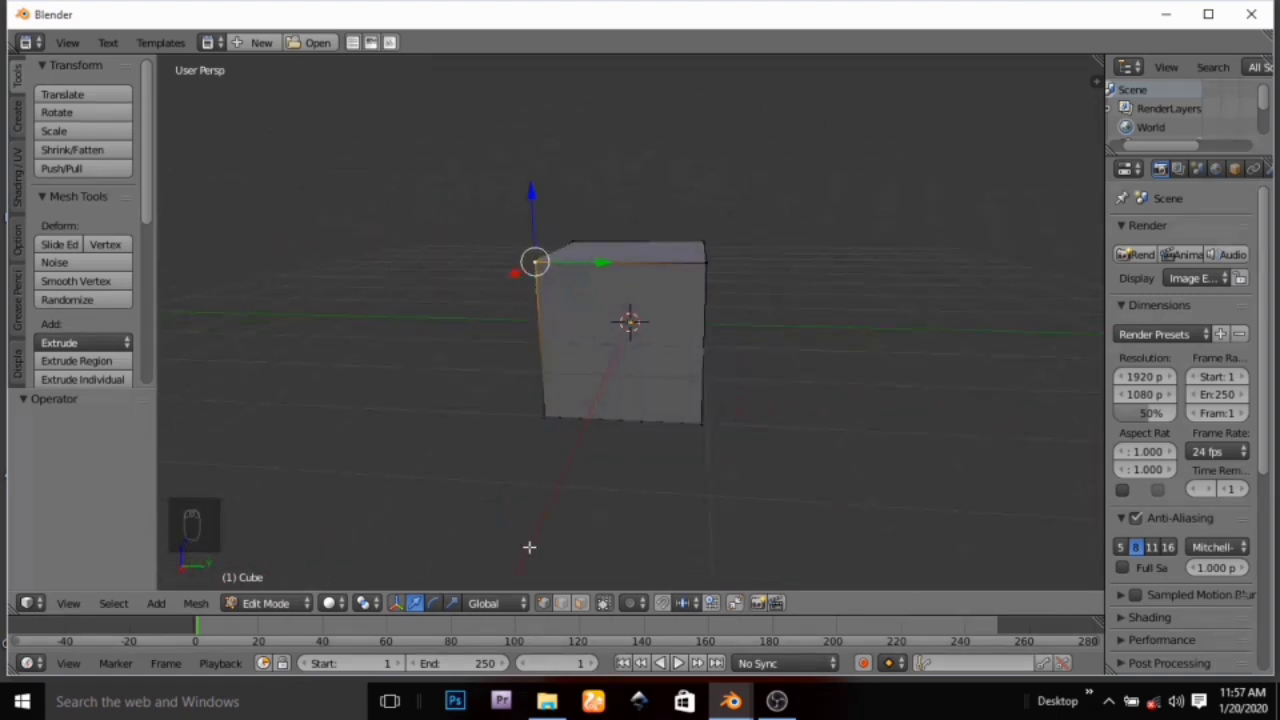
click(563, 603)
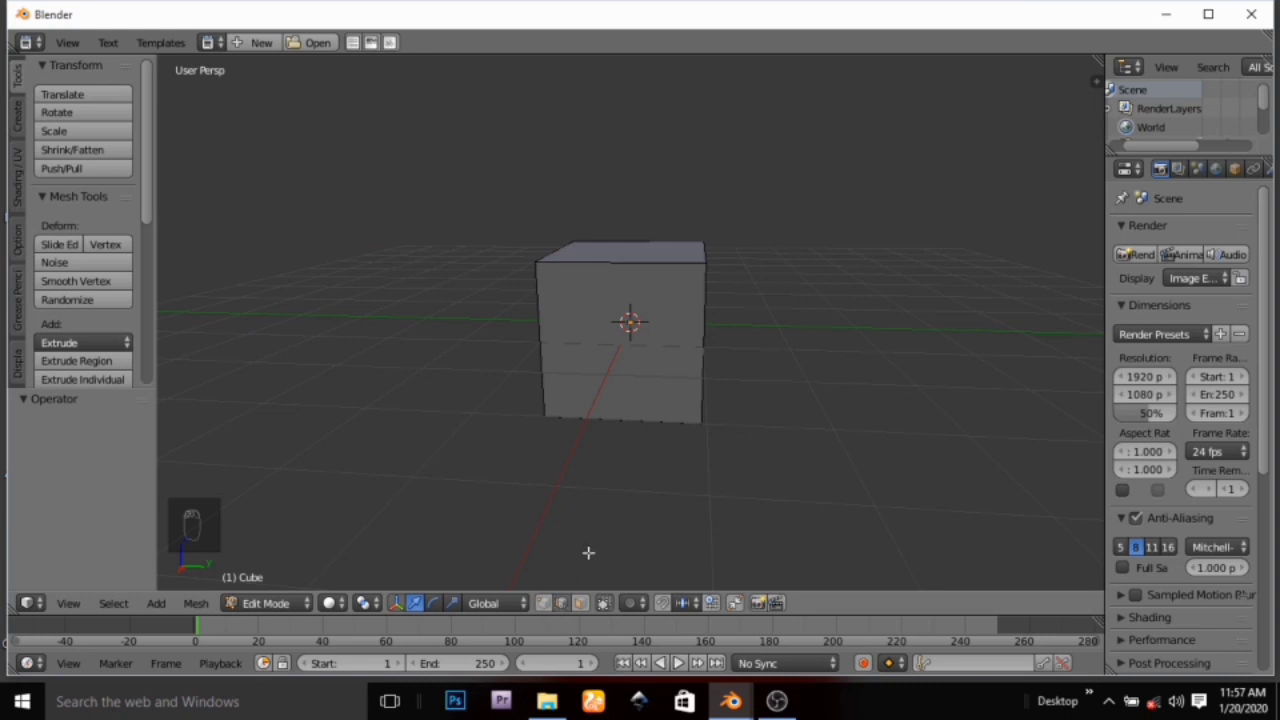
middle_drag(655, 408, 904, 347)
right_click(656, 261)
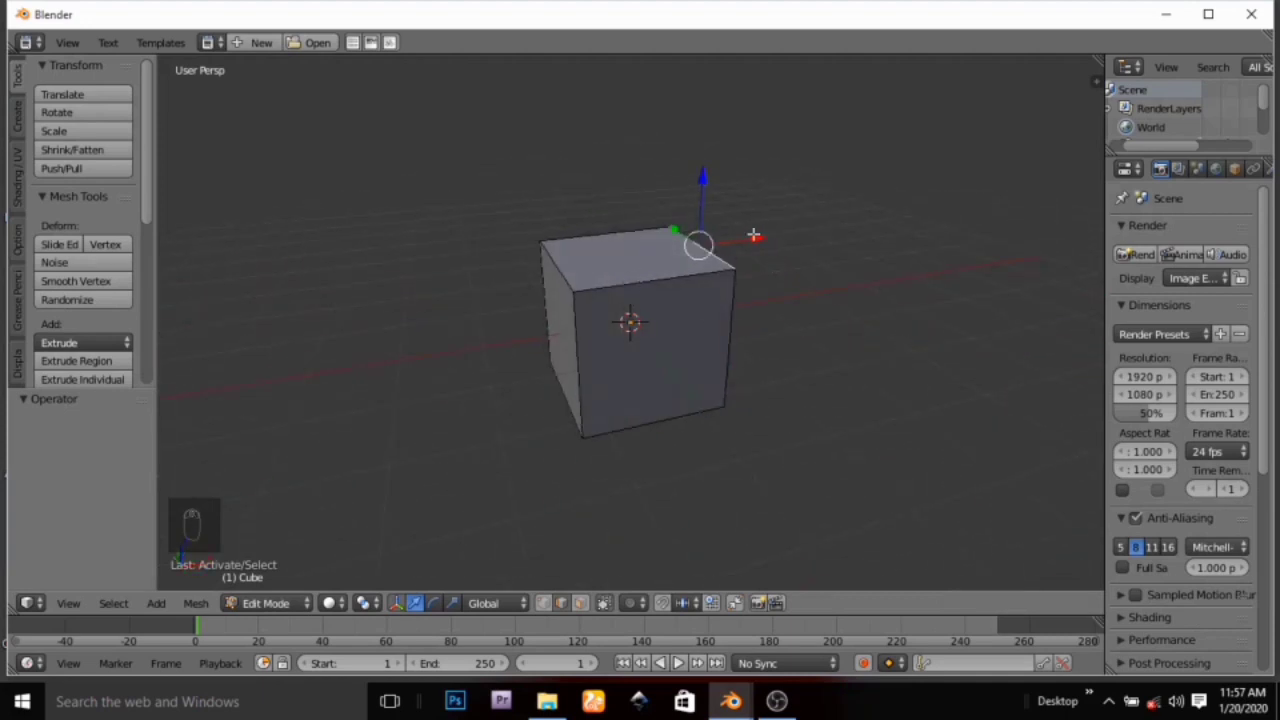
Move the selected upper edge 0.383 along the X axis and try the same with a vertical edge
drag(753, 235, 786, 320)
key(Escape)
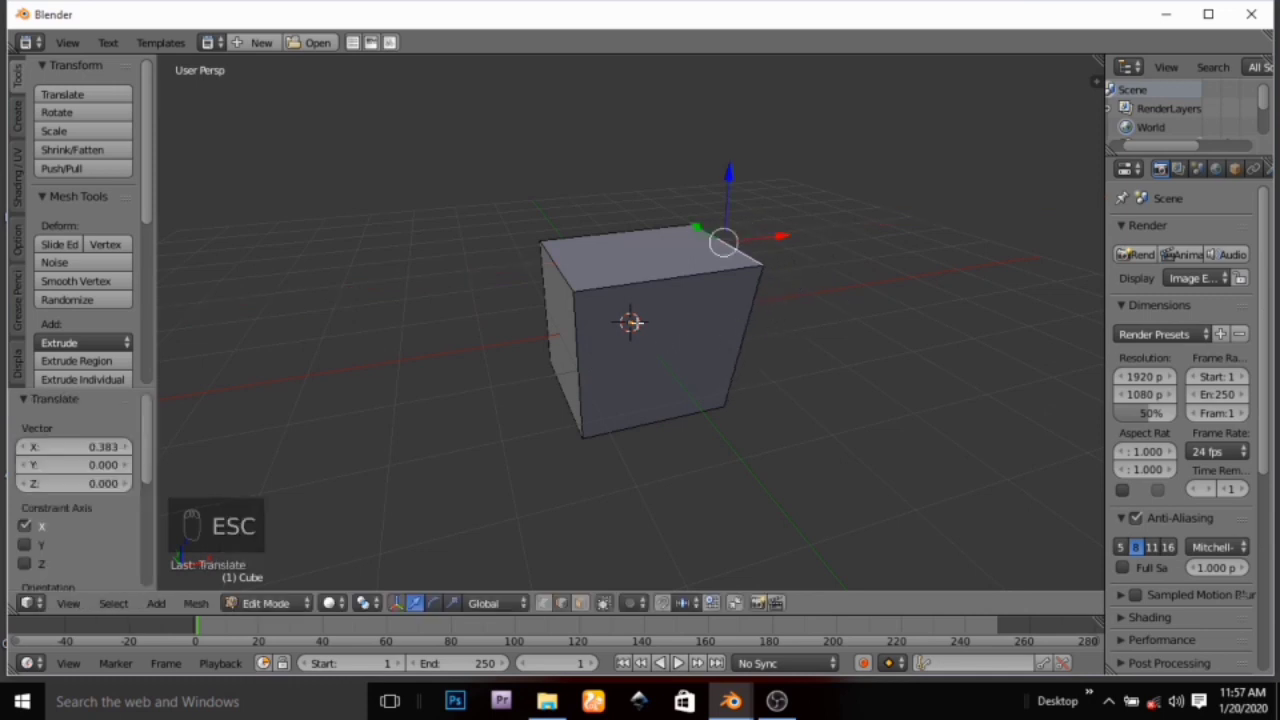
right_click(575, 341)
drag(645, 366, 481, 373)
key(Escape)
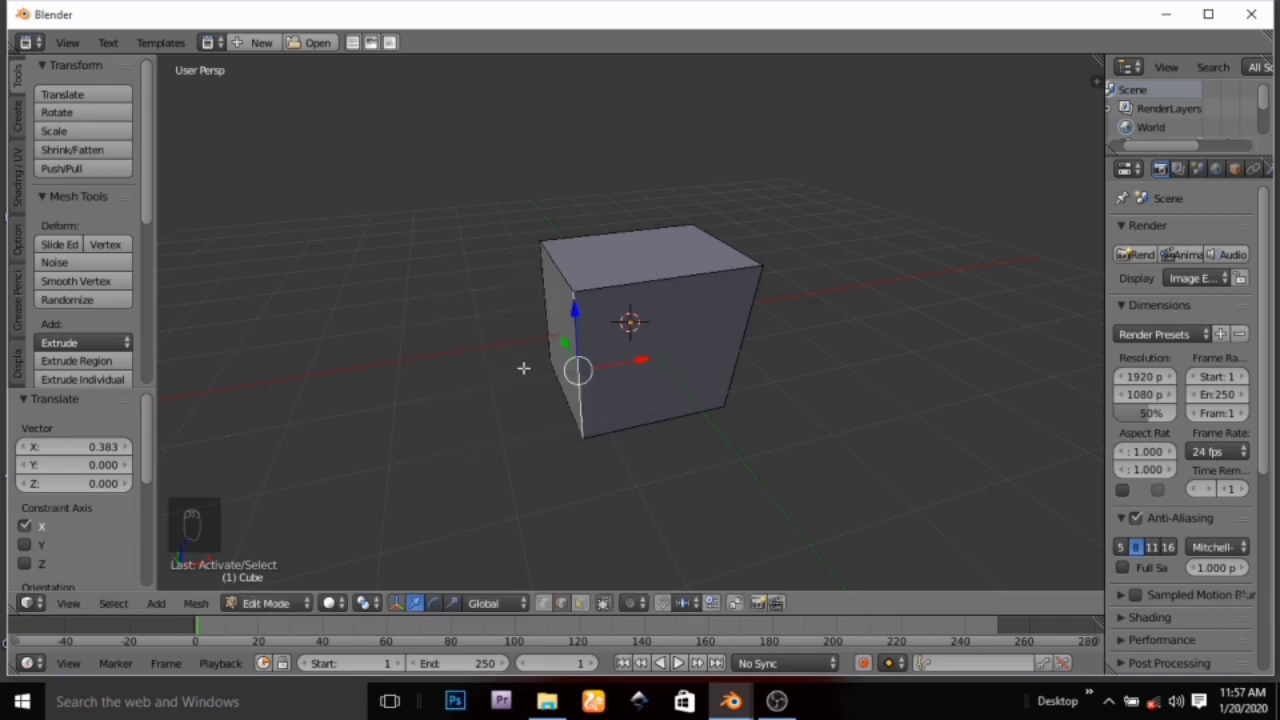
Switch to Face select mode and select the slanted side face of the cube
middle_drag(471, 407, 309, 360)
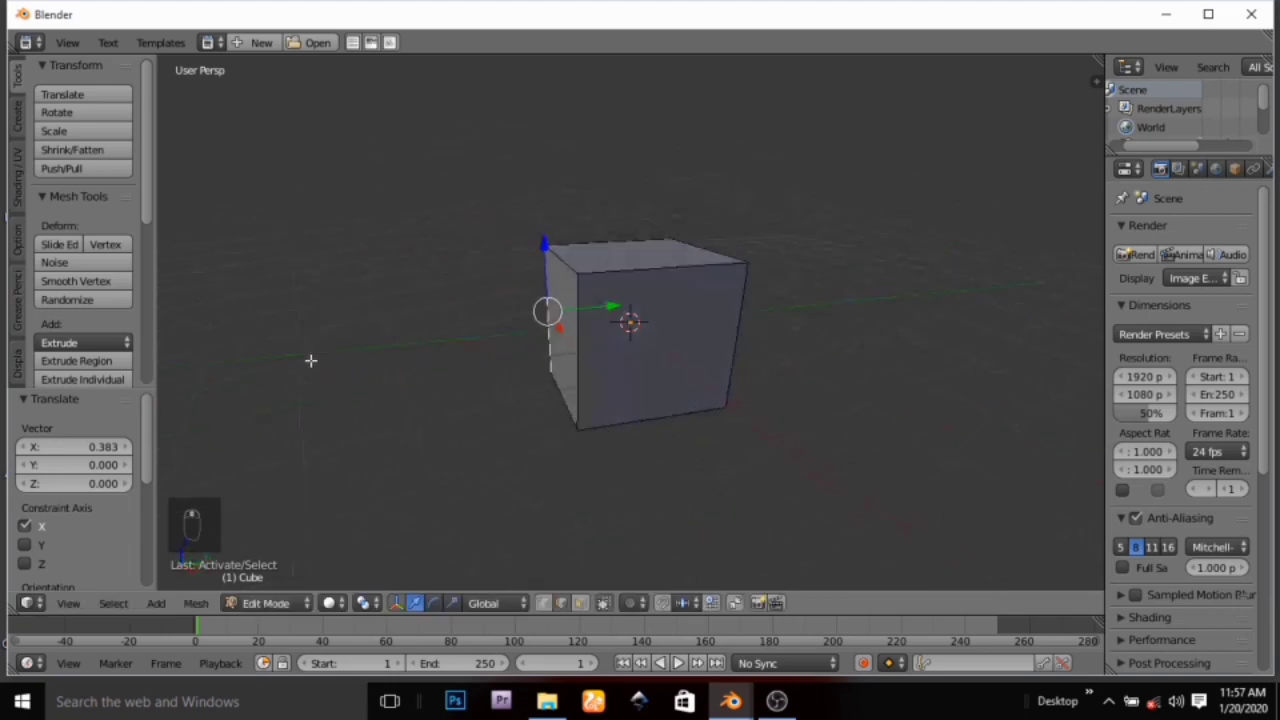
click(580, 603)
right_click(584, 602)
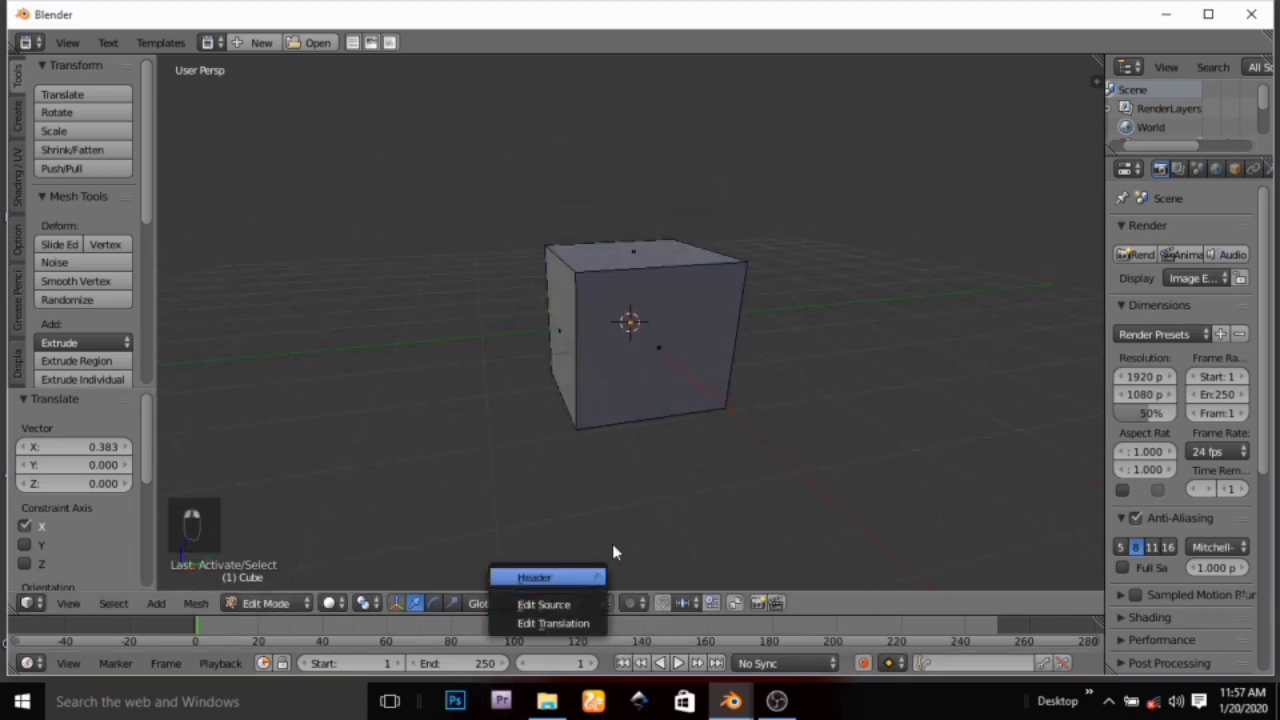
click(678, 518)
right_click(578, 608)
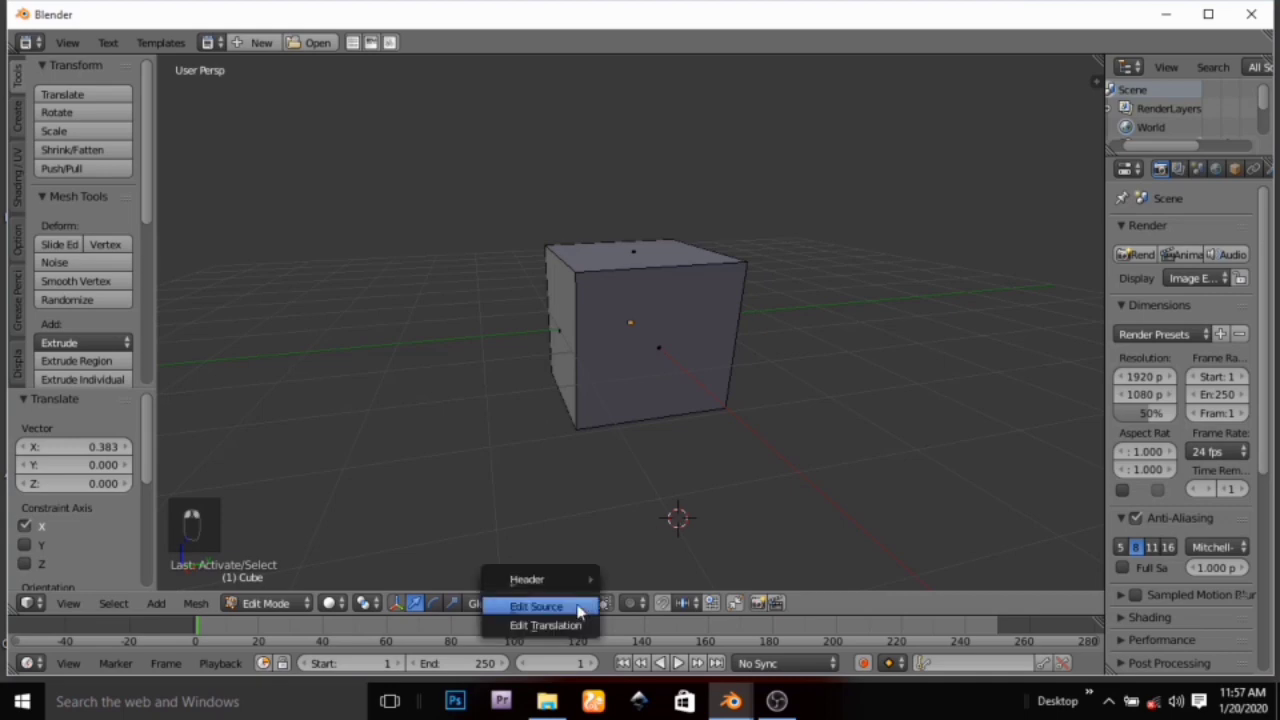
middle_drag(626, 540, 537, 500)
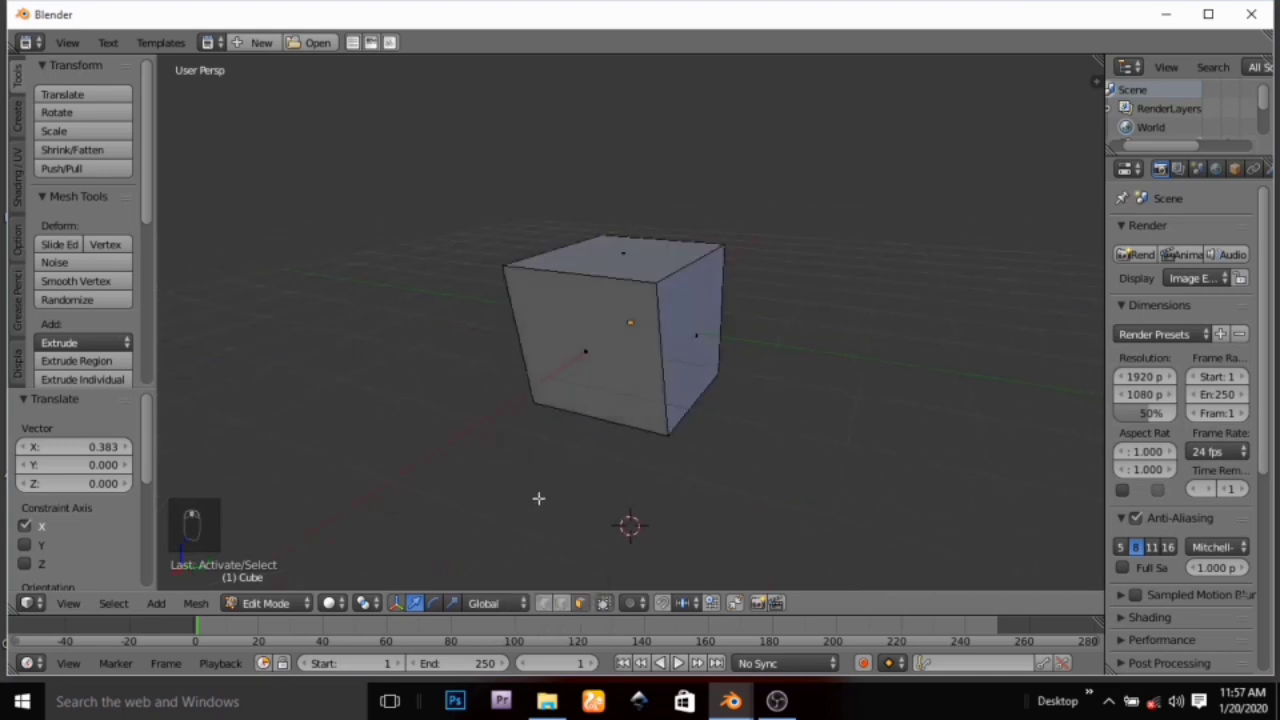
right_click(589, 349)
middle_drag(613, 413, 772, 421)
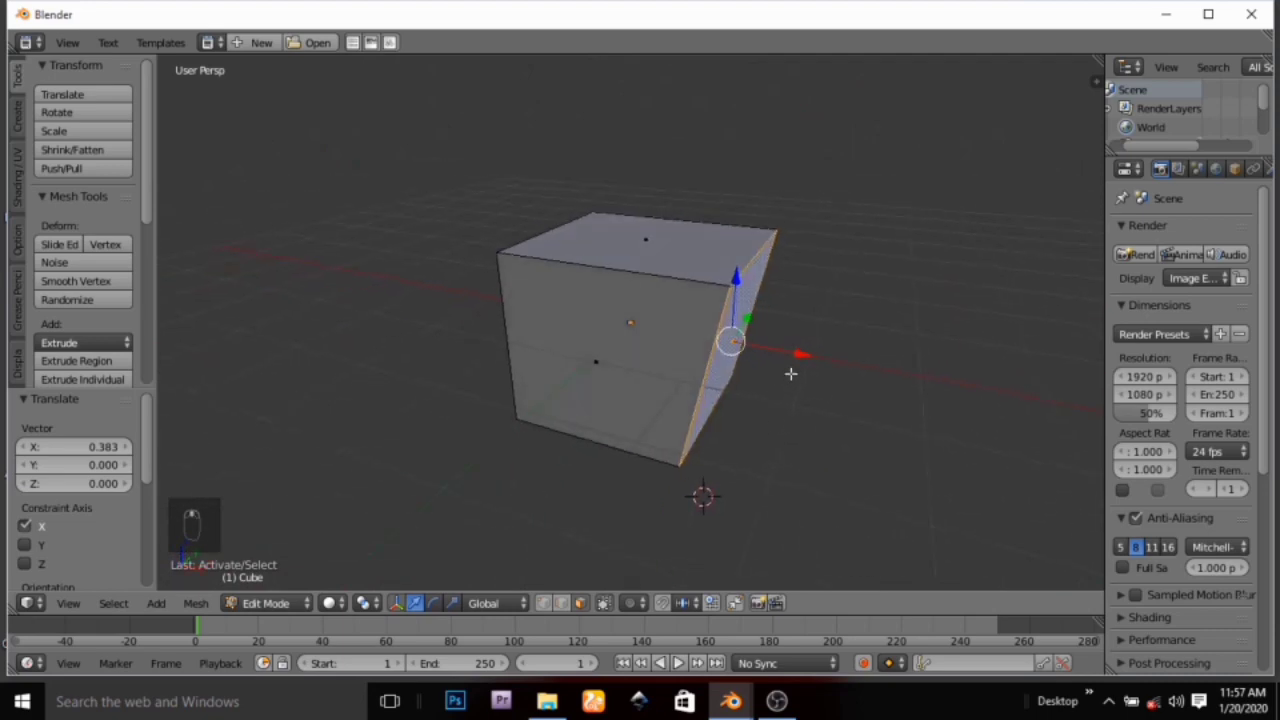
Try moving the slanted face along the X axis, and undo the changes back to before the upper edge was moved
drag(800, 356, 745, 507)
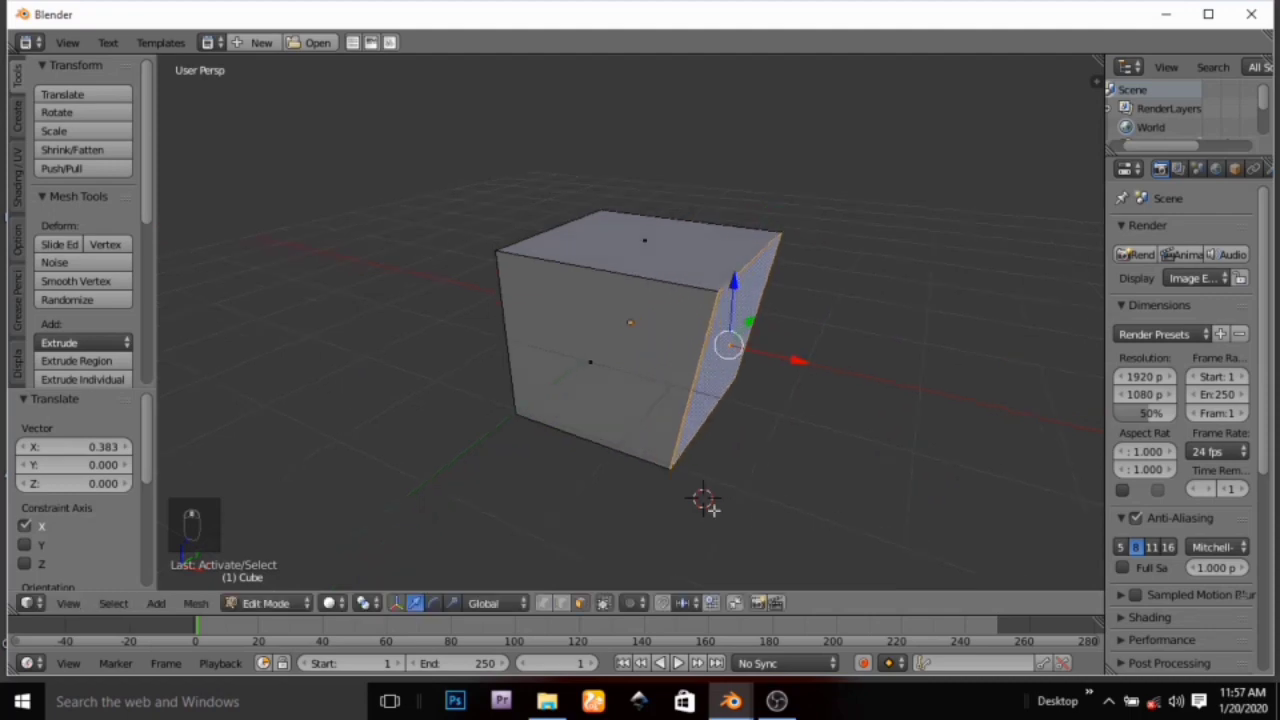
middle_drag(710, 466, 749, 477)
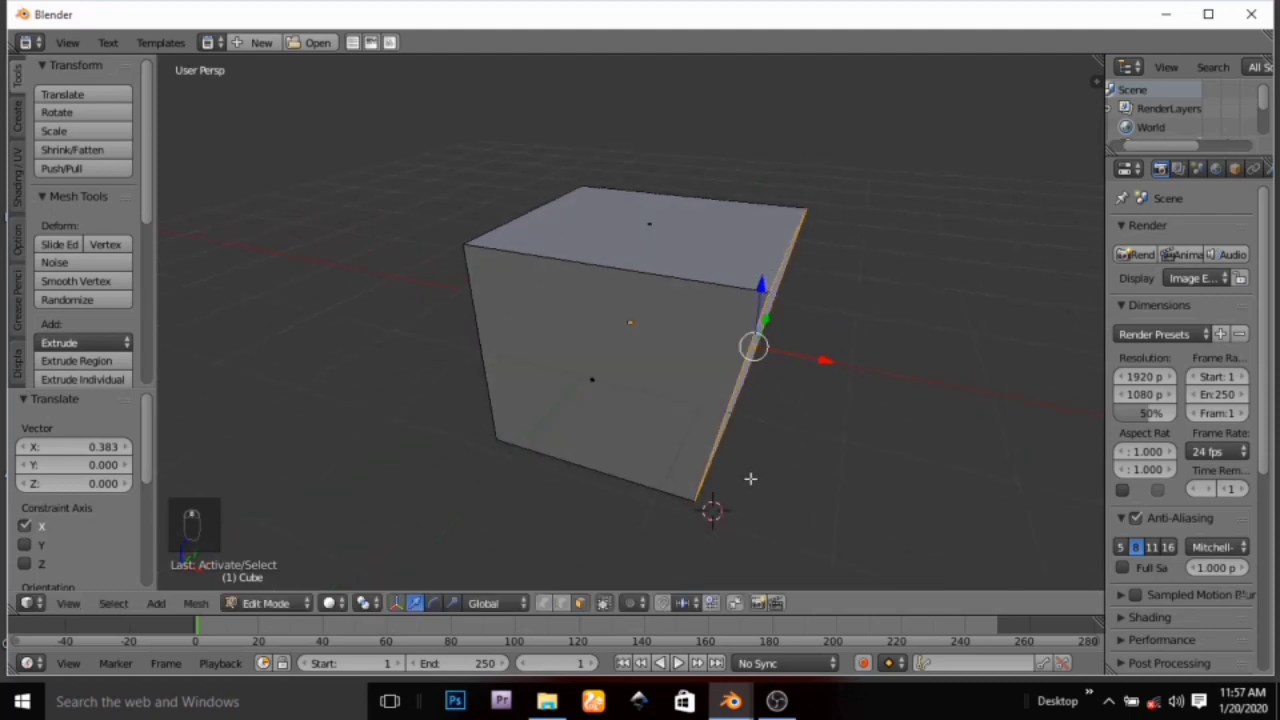
key(ctrl+z)
key(ctrl+z)
scroll(738, 483, down, 2)
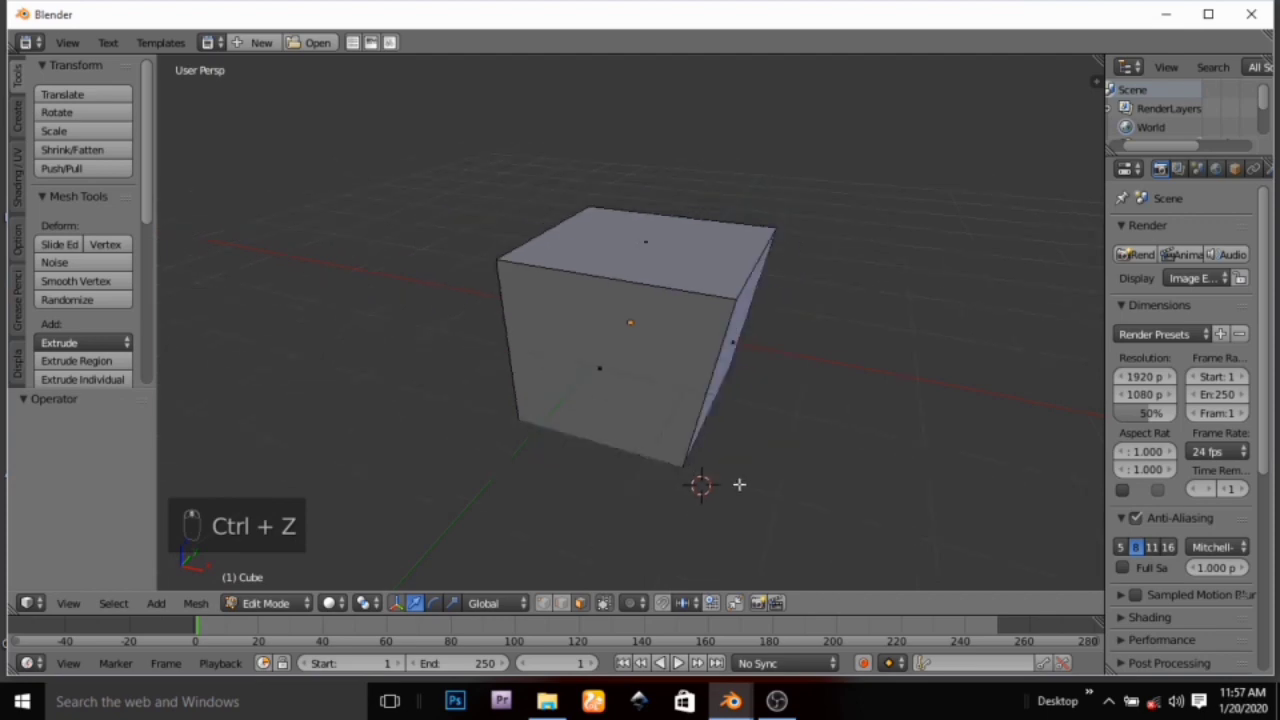
key(ctrl+z)
key(ctrl+z)
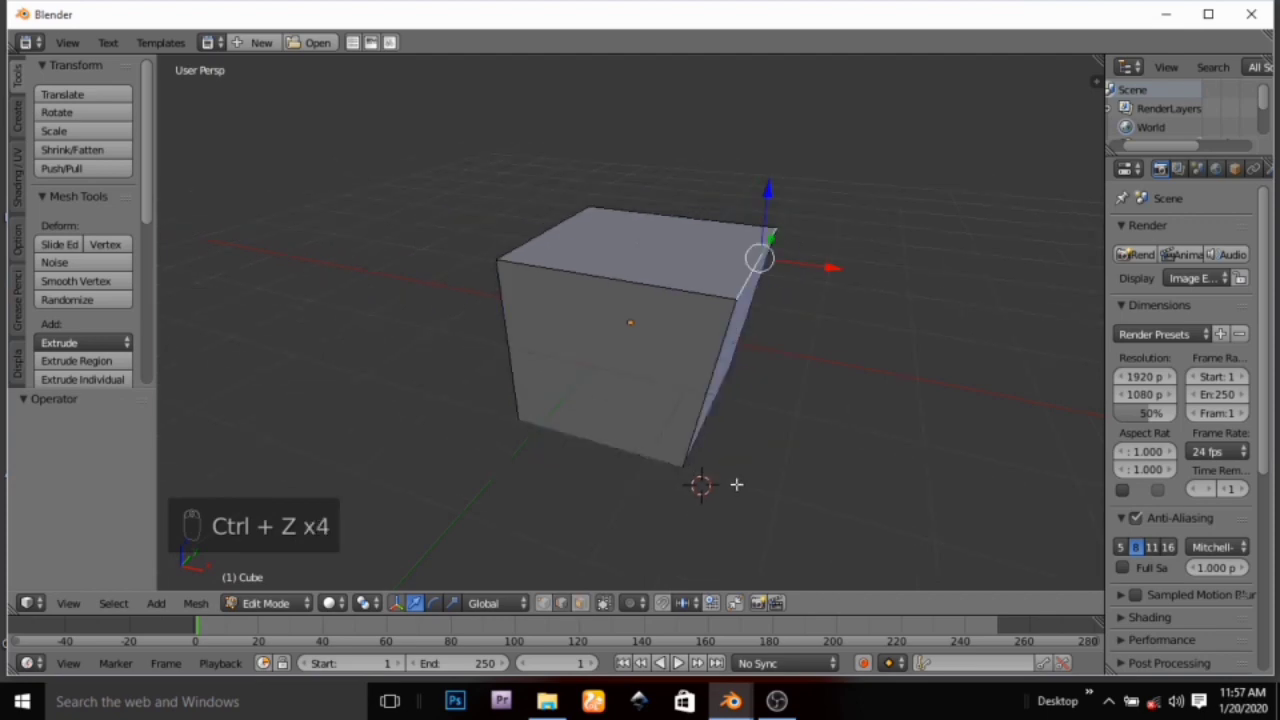
key(ctrl+z)
Select another upper edge of the cube and switch to Face select mode
middle_drag(742, 479, 441, 445)
mouse_move(673, 404)
middle_down()
mouse_move(614, 517)
mouse_move(509, 494)
mouse_move(673, 389)
middle_up()
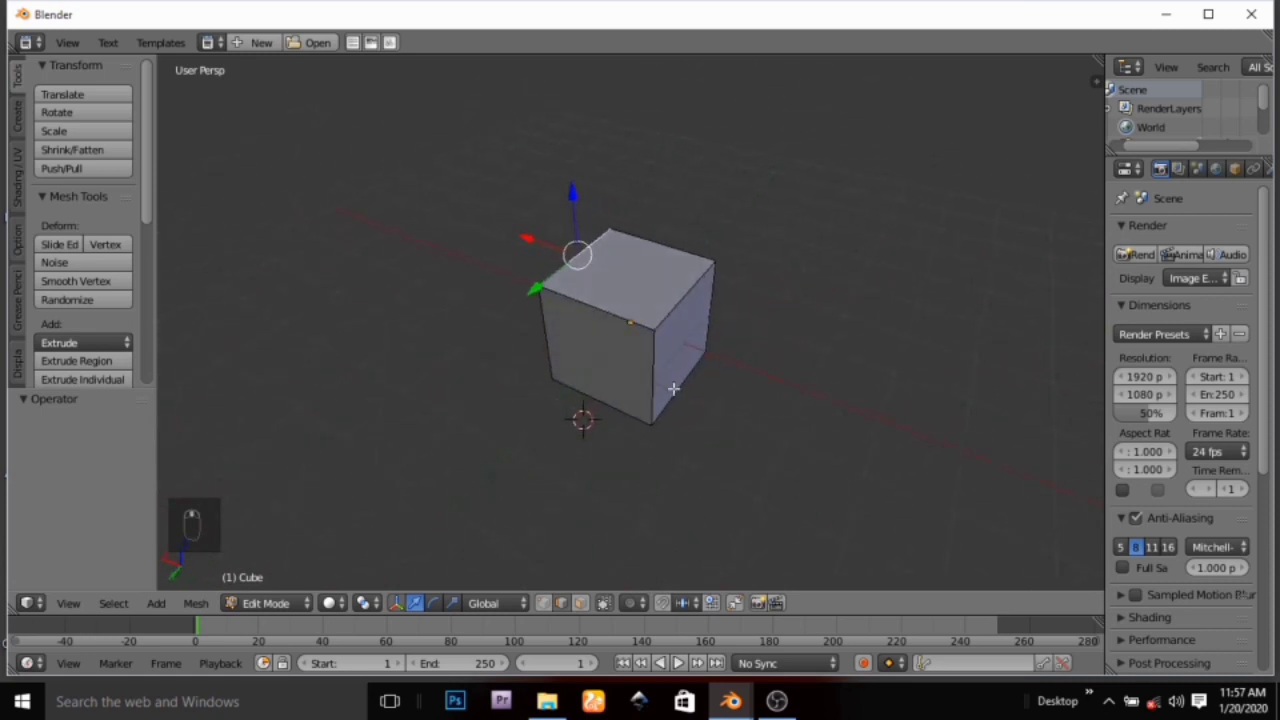
right_click(624, 326)
middle_drag(671, 352, 605, 334)
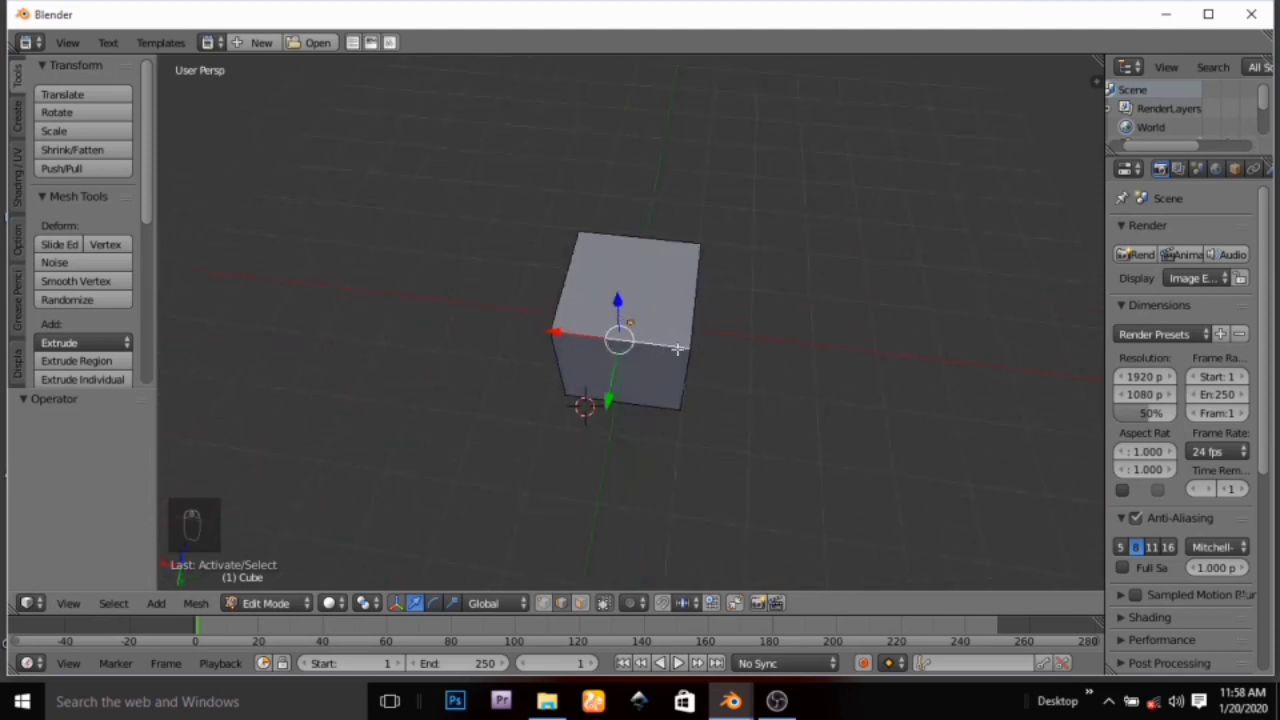
middle_drag(661, 369, 671, 458)
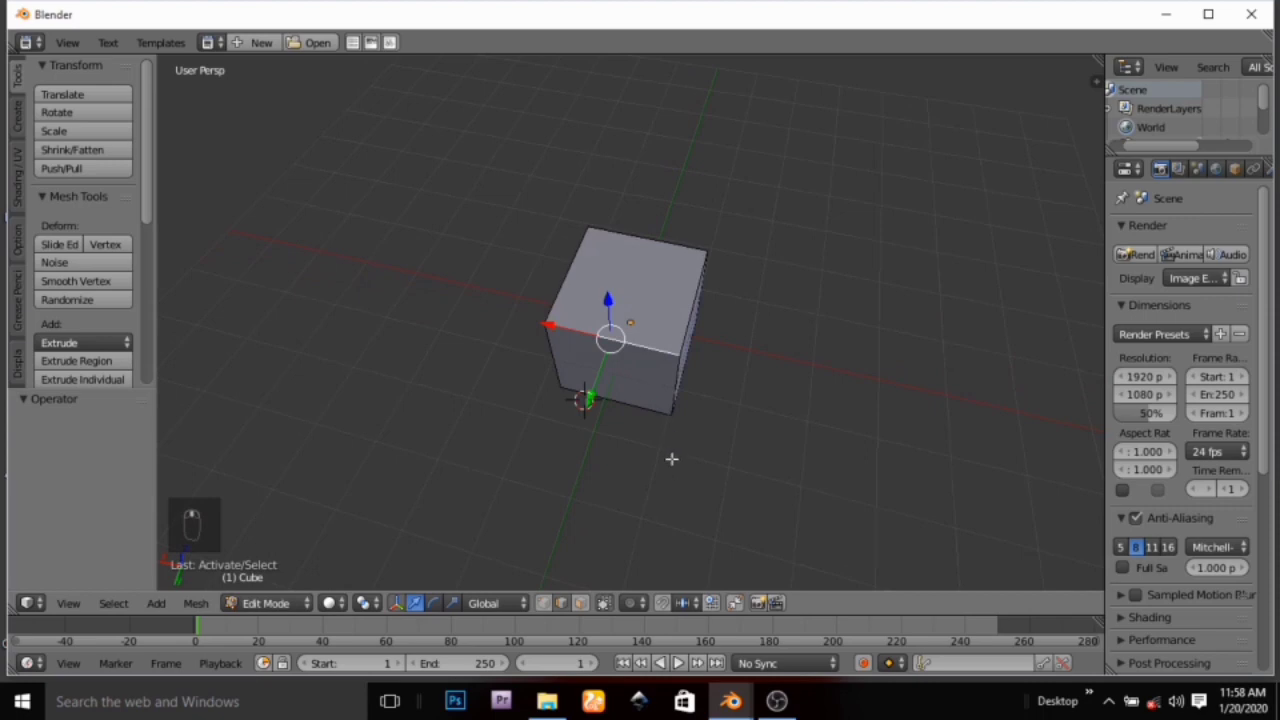
click(582, 602)
middle_drag(783, 430, 639, 310)
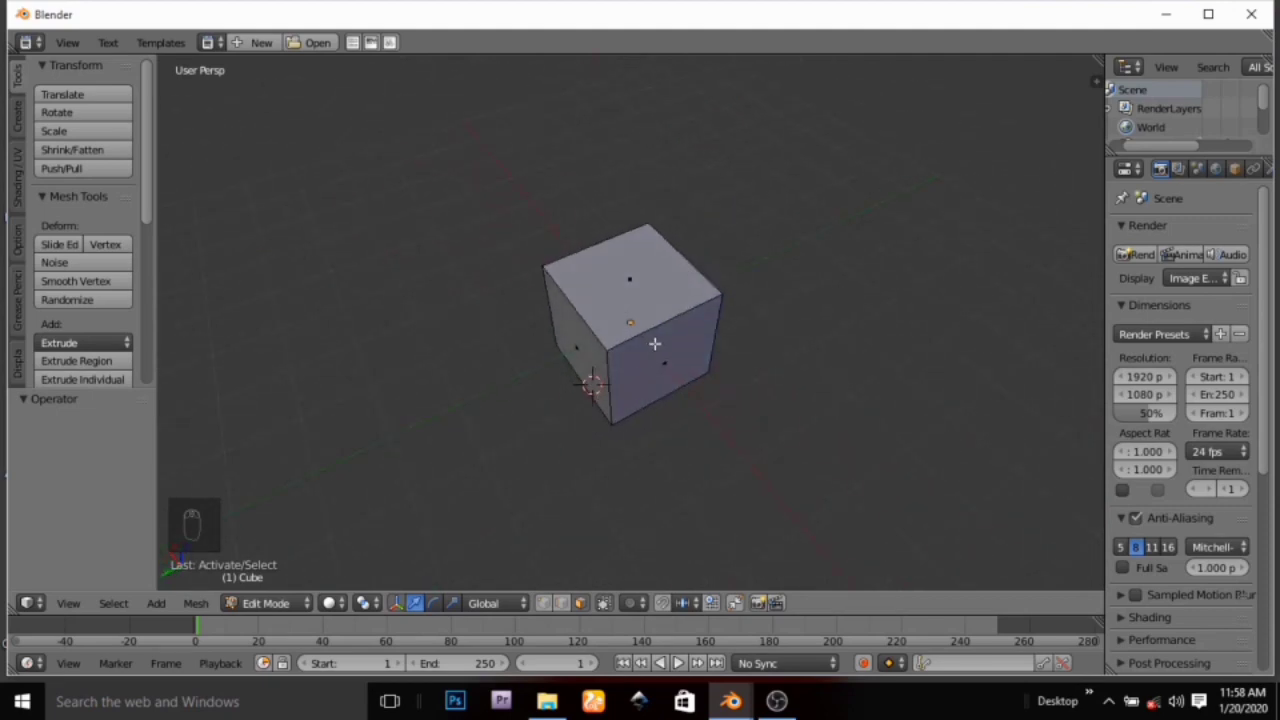
Switch the viewport to wireframe display and deselect all of the cube's geometry
key(a)
middle_drag(681, 391, 718, 353)
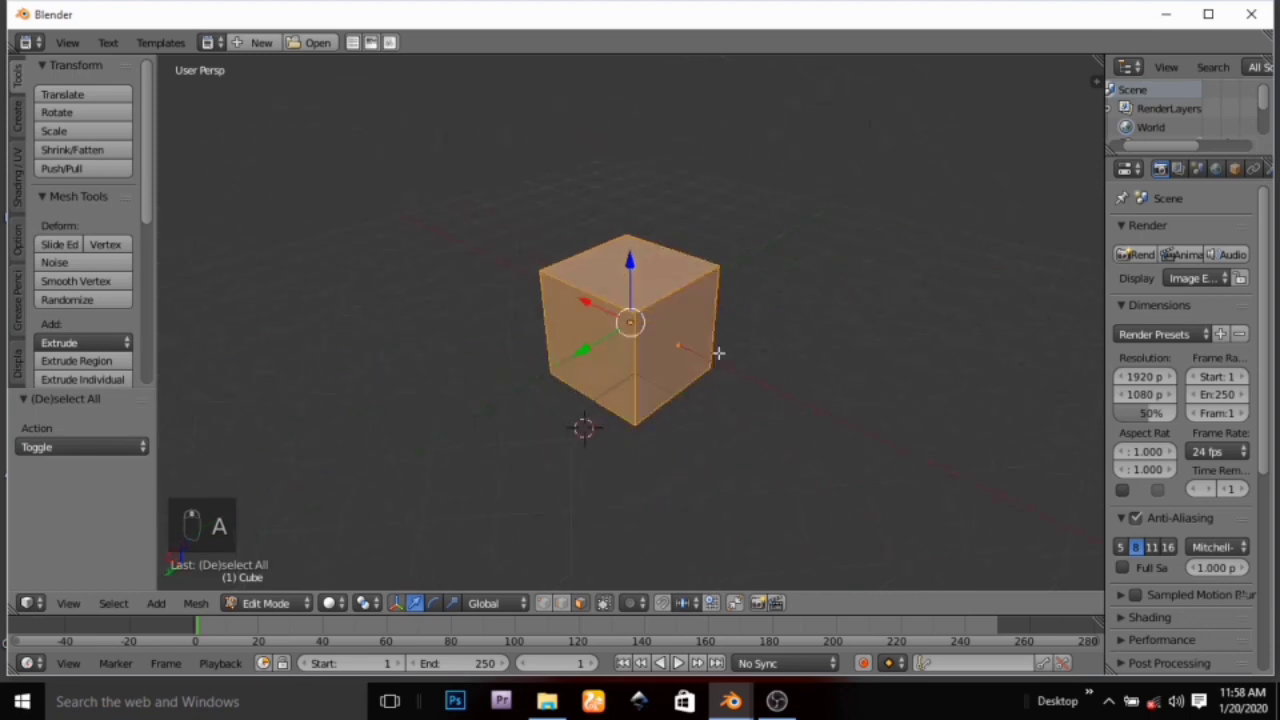
key(z)
key(a)
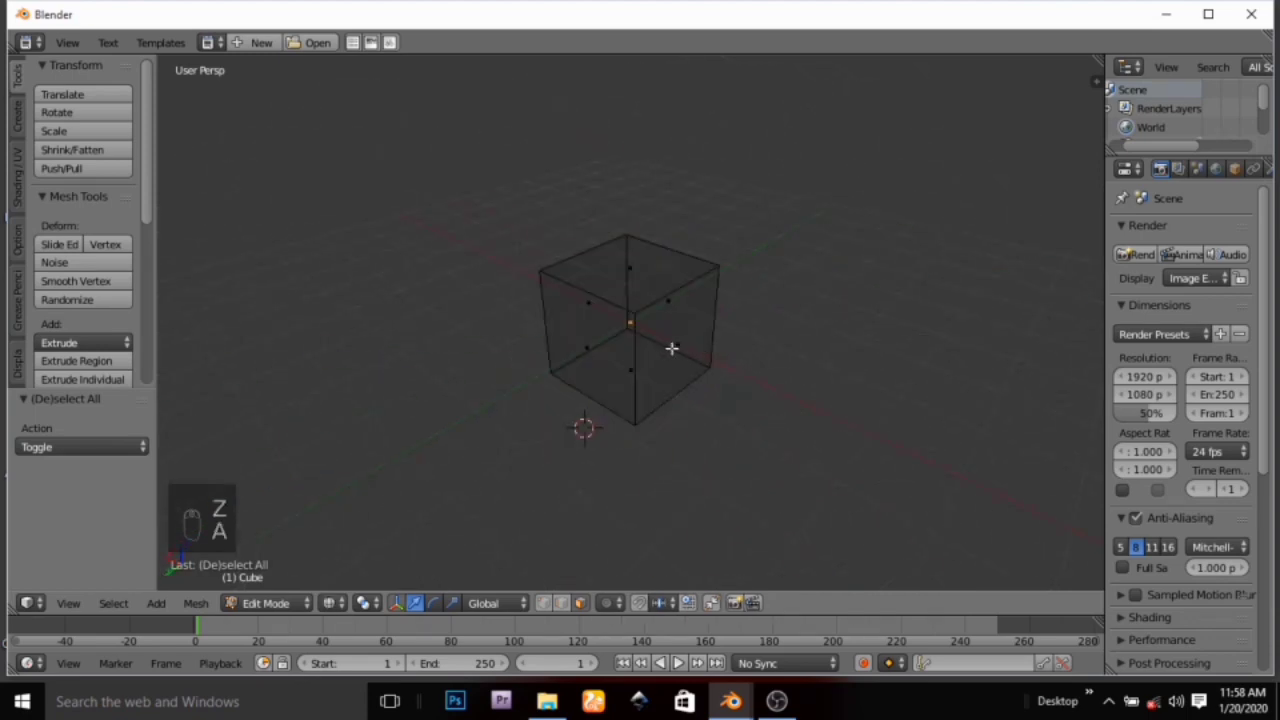
Return the viewport to solid display and select the cube's side faces one at a time
key(a)
key(z)
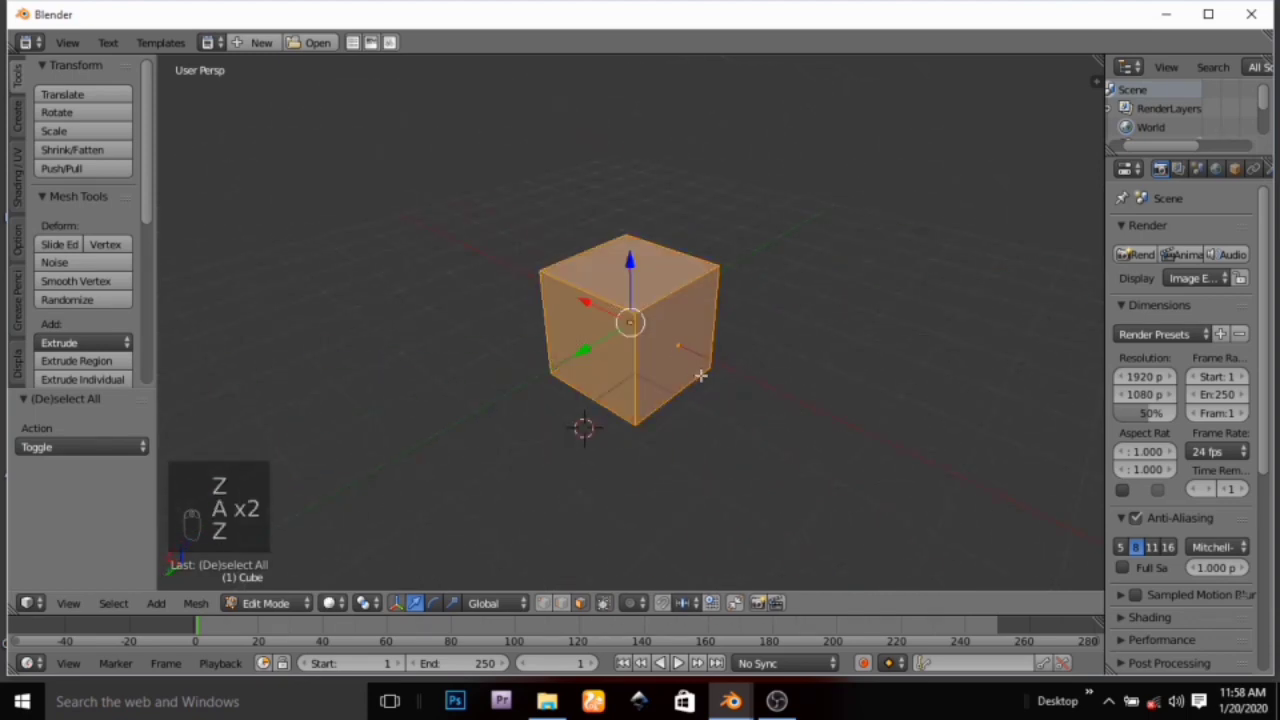
mouse_move(700, 375)
middle_down()
mouse_move(648, 362)
mouse_move(680, 395)
mouse_move(723, 386)
mouse_move(689, 374)
middle_up()
right_click(648, 360)
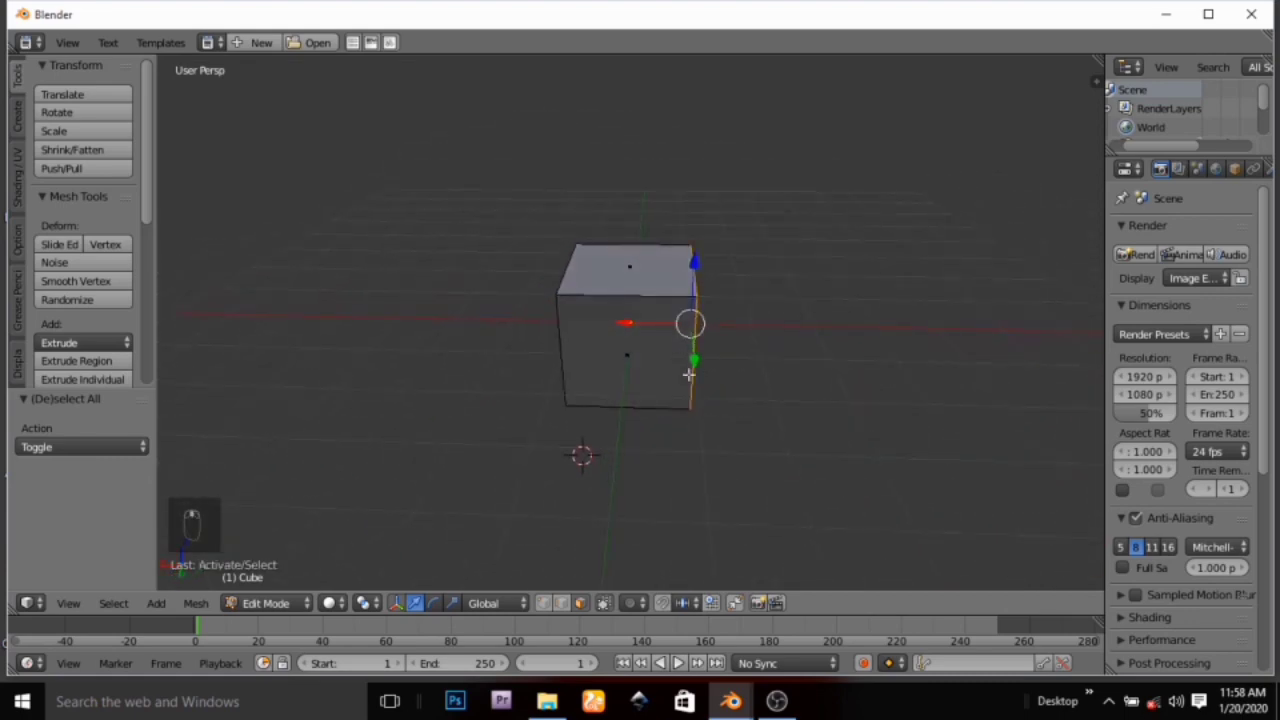
right_click(633, 358)
Select several side faces of the cube together and check the selection from different angles
middle_drag(666, 397, 815, 372)
key(a)
shift+right_click(523, 334)
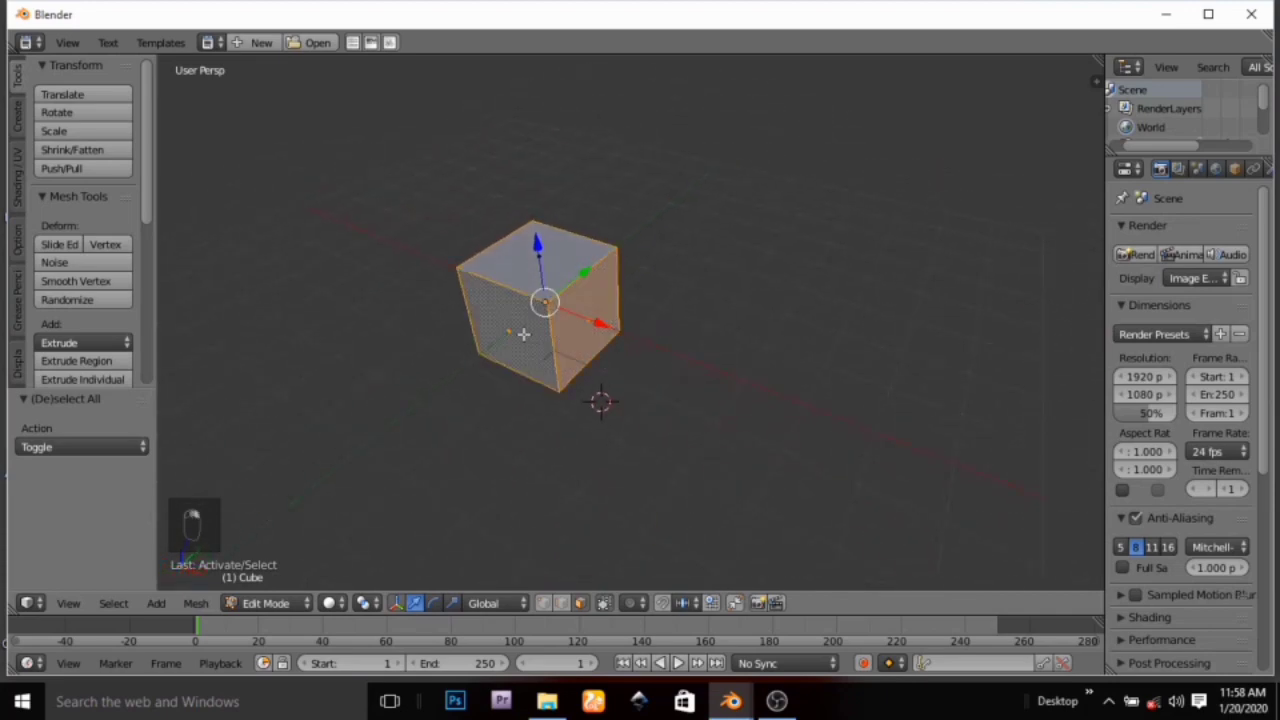
middle_drag(562, 376, 646, 323)
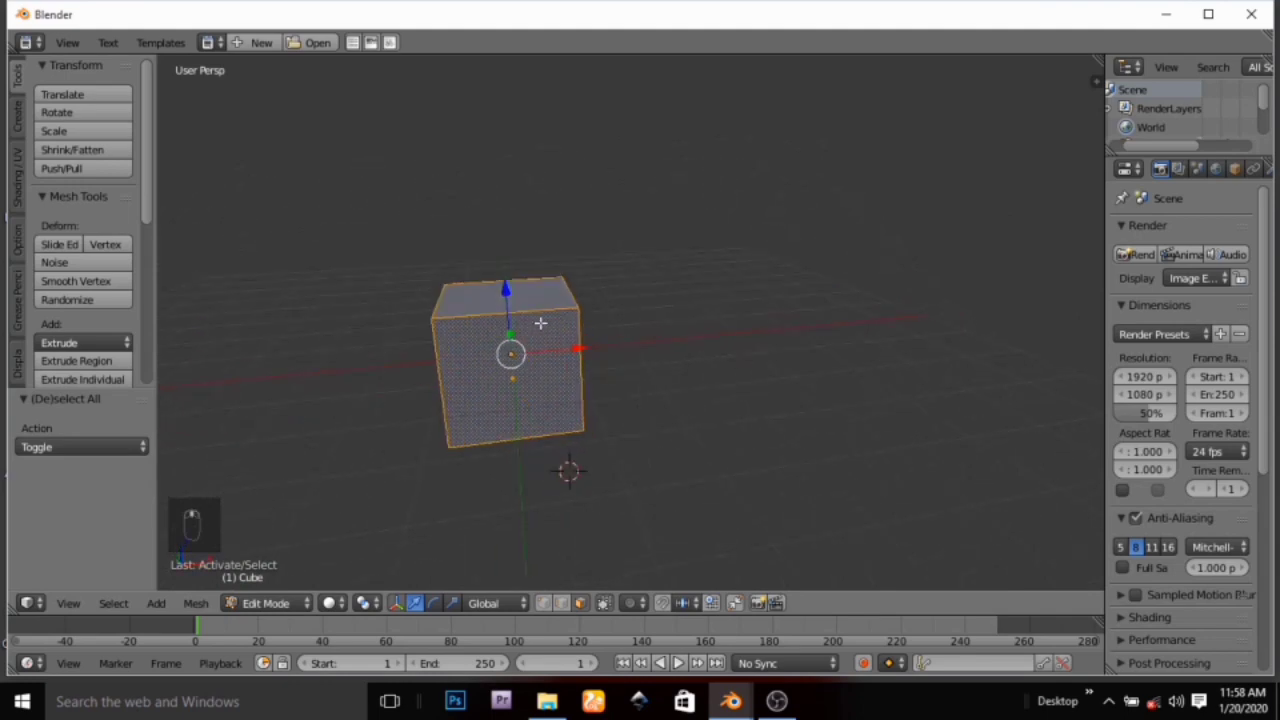
middle_drag(540, 323, 459, 381)
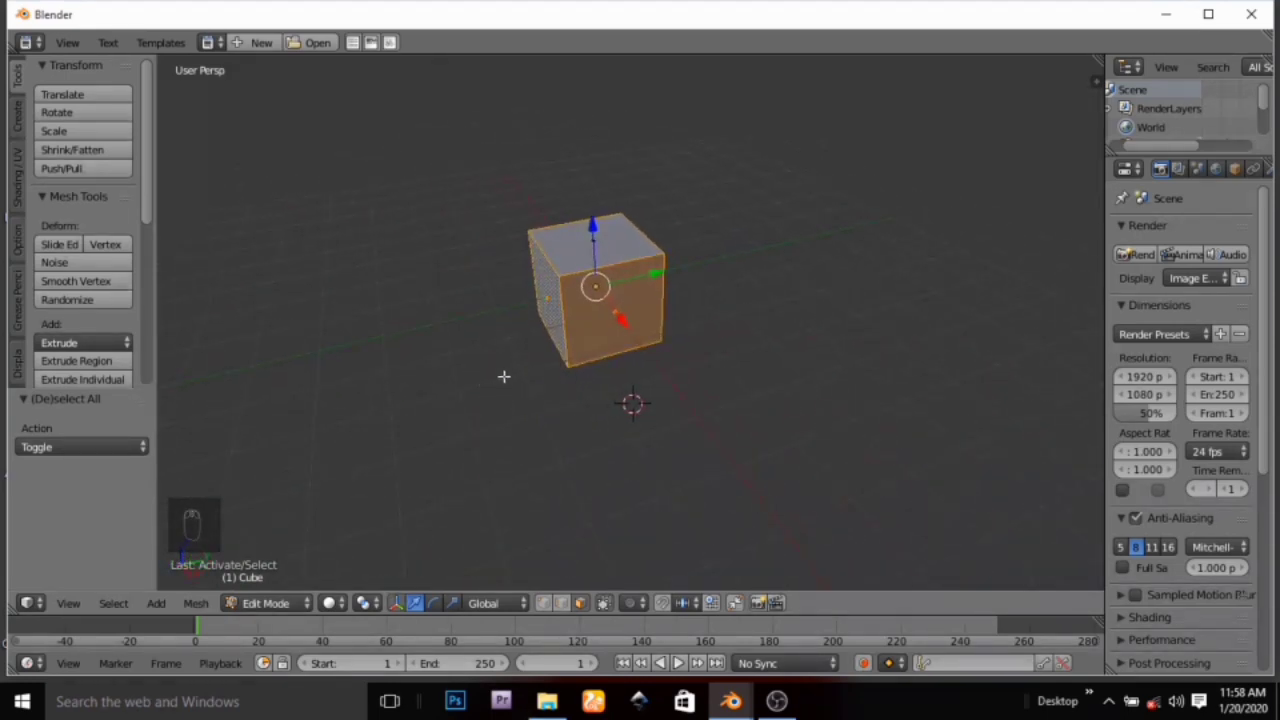
Practise toggling the selection of the cube's entire geometry off and on, ending with everything selected
key(a)
middle_drag(595, 371, 567, 353)
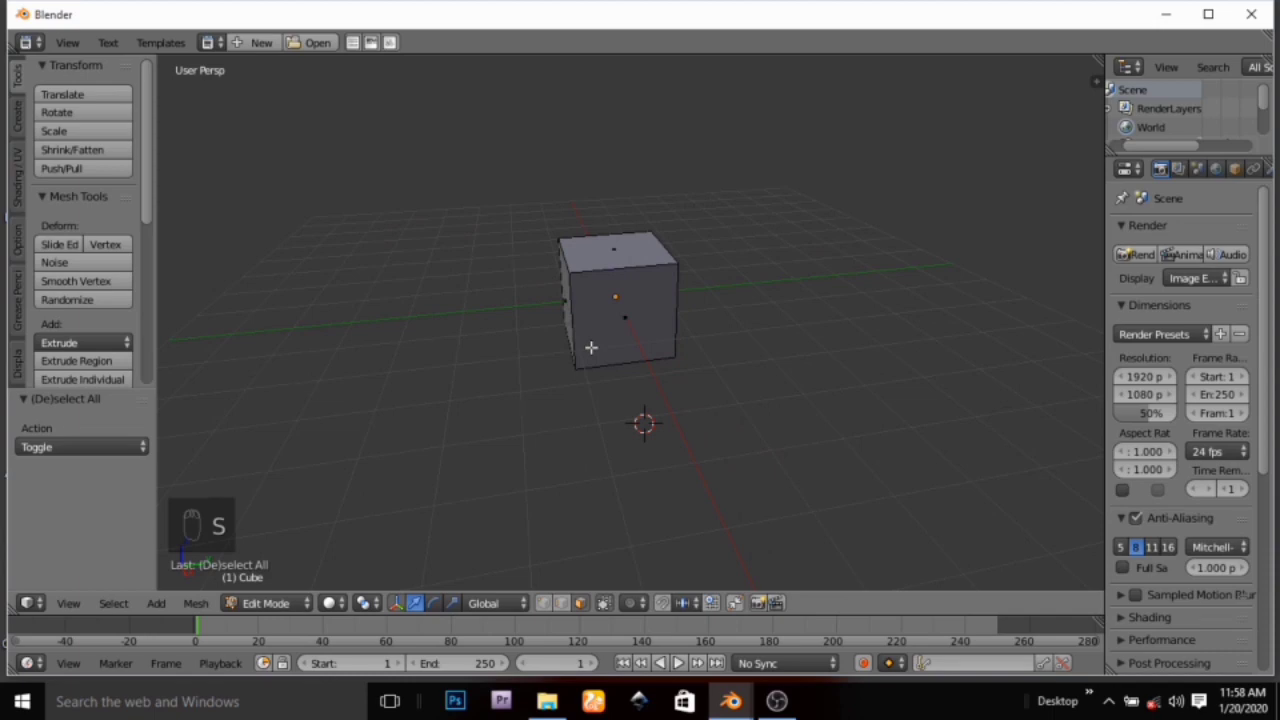
key(a)
key(a)
key(a)
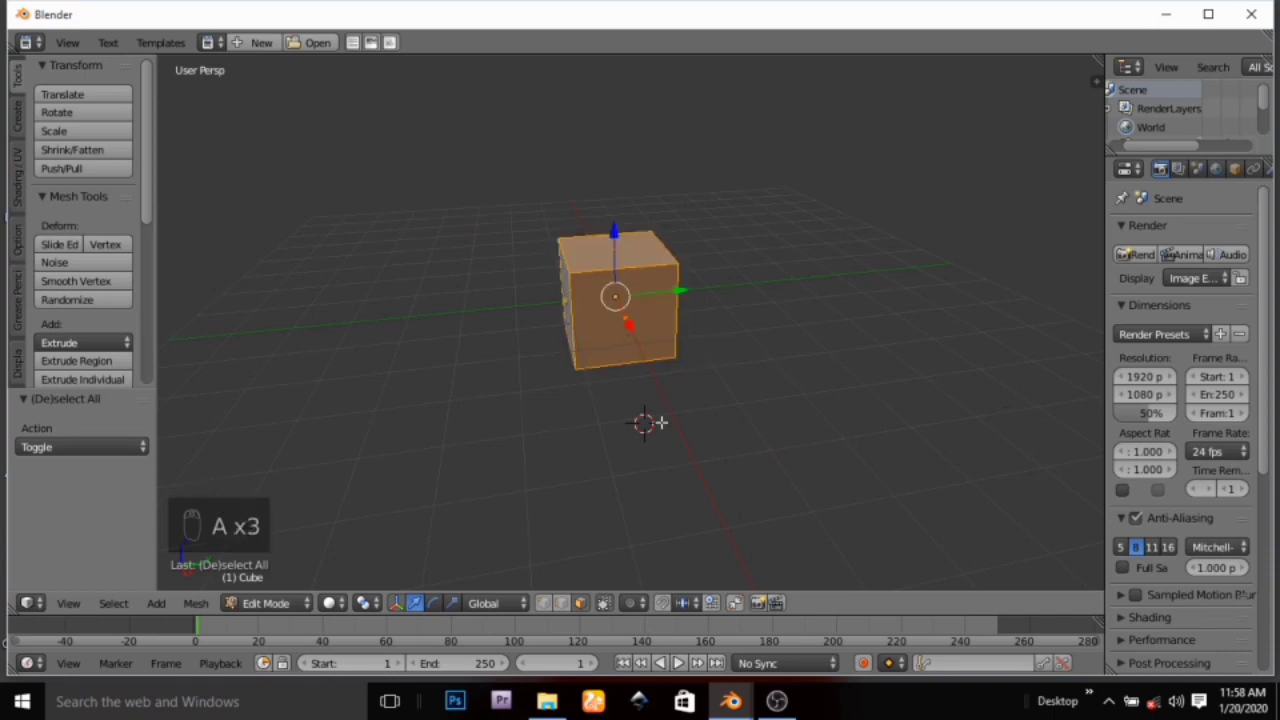
key(a)
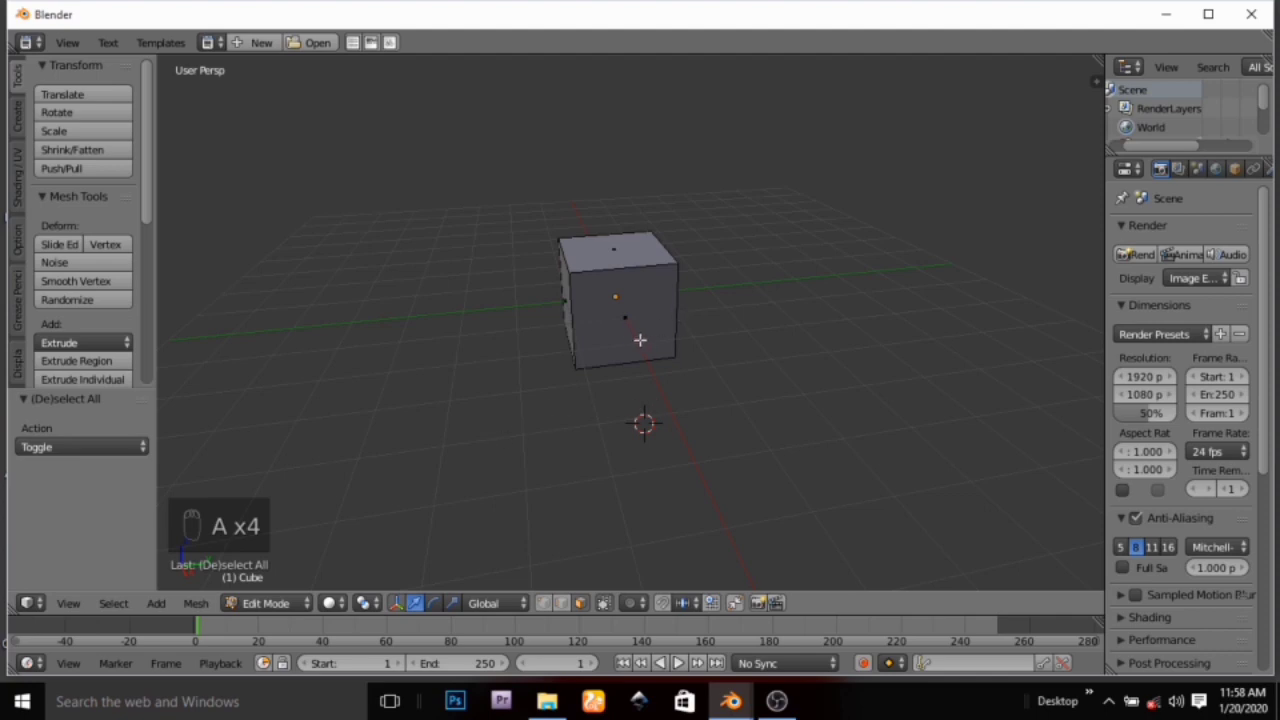
key(a)
Try scaling the whole cube up uniformly and rotating it freely, cancelling both transforms
key(s)
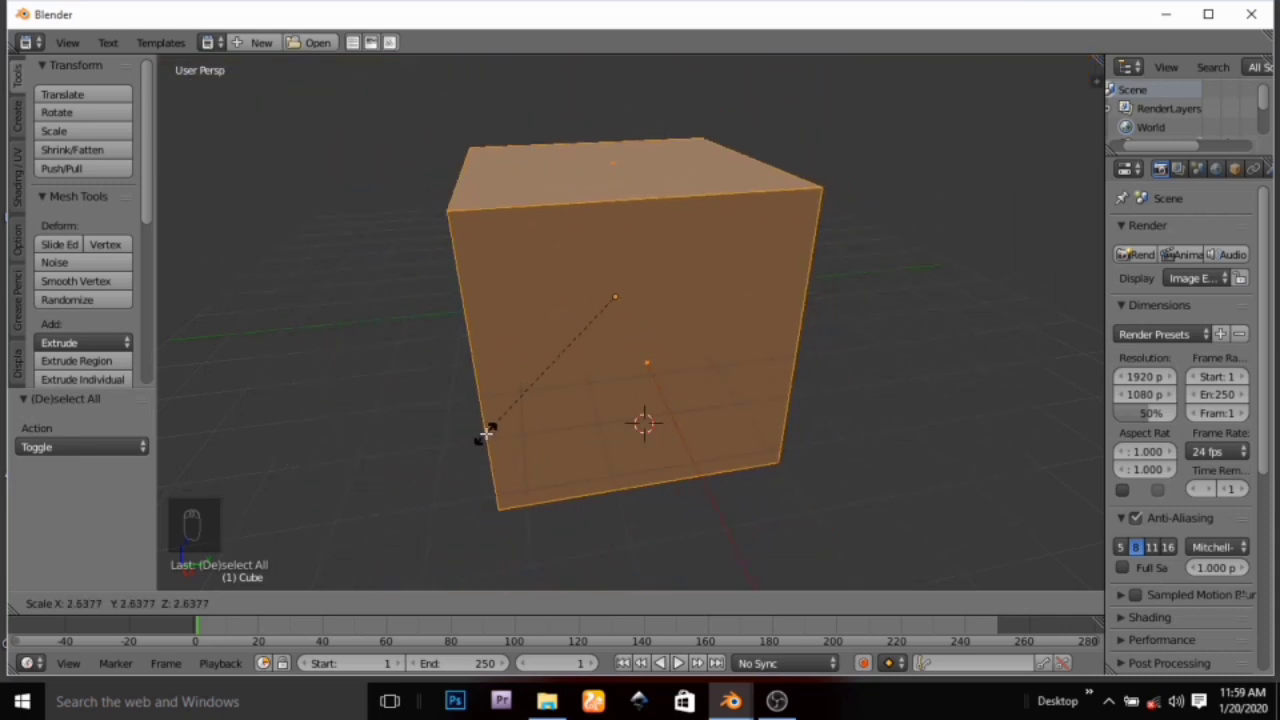
key(Escape)
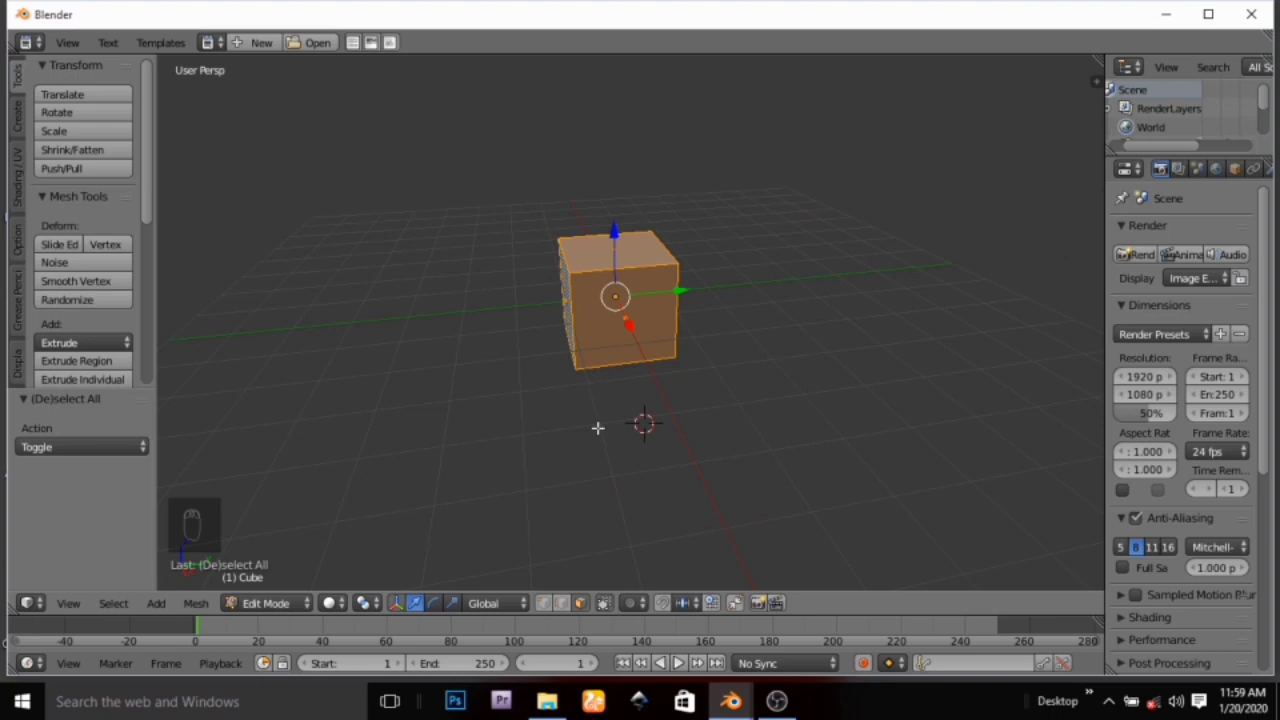
key(r)
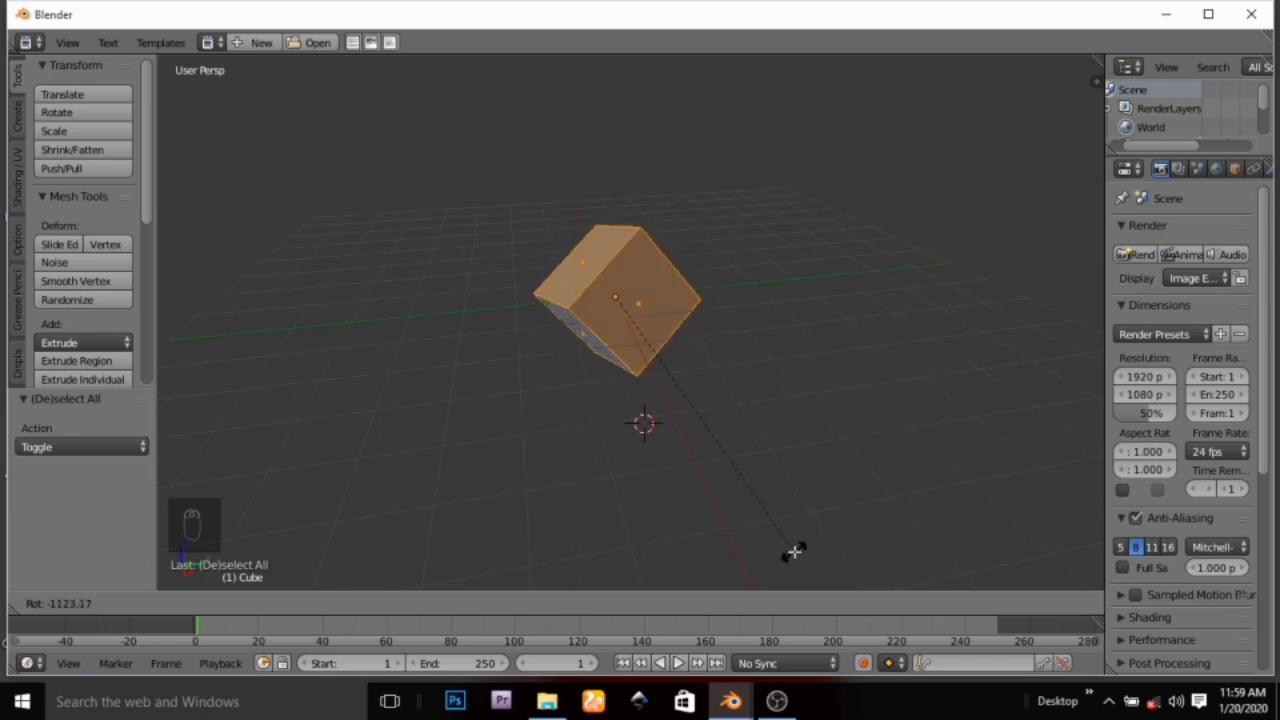
key(Escape)
Try moving the whole cube freely in Edit Mode, and cancel the move
middle_drag(625, 334, 602, 378)
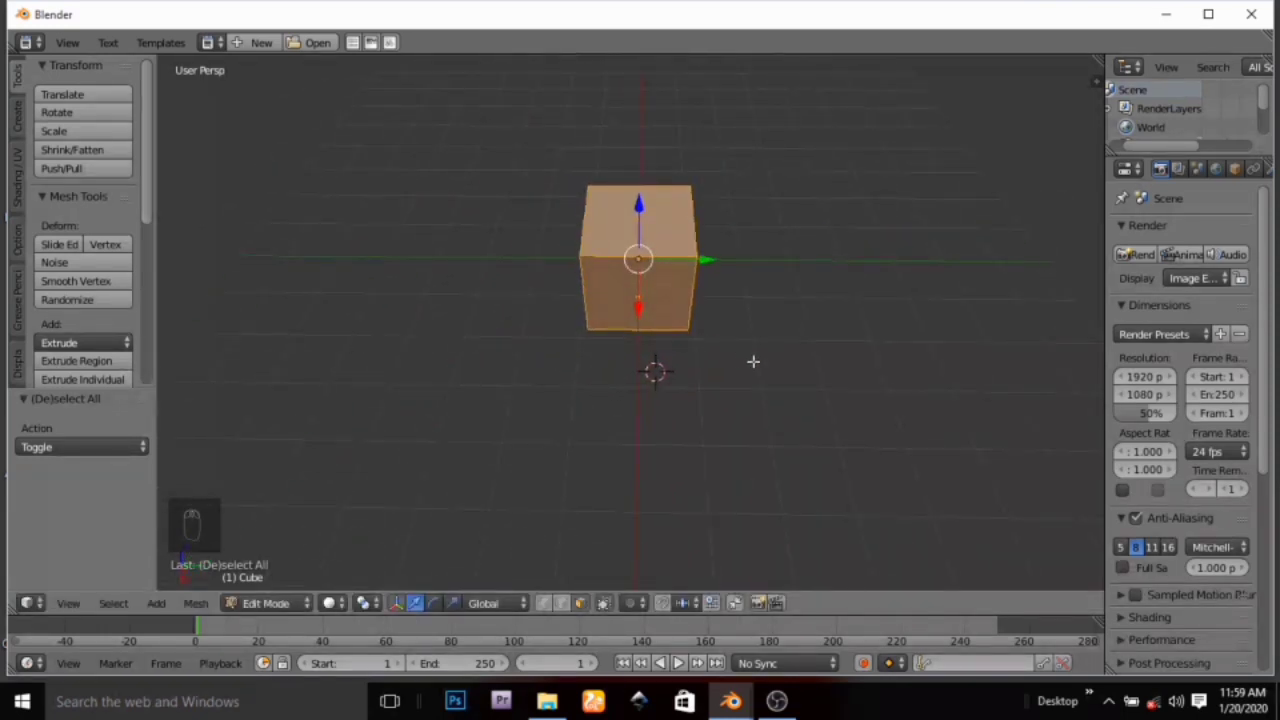
middle_drag(753, 361, 544, 301)
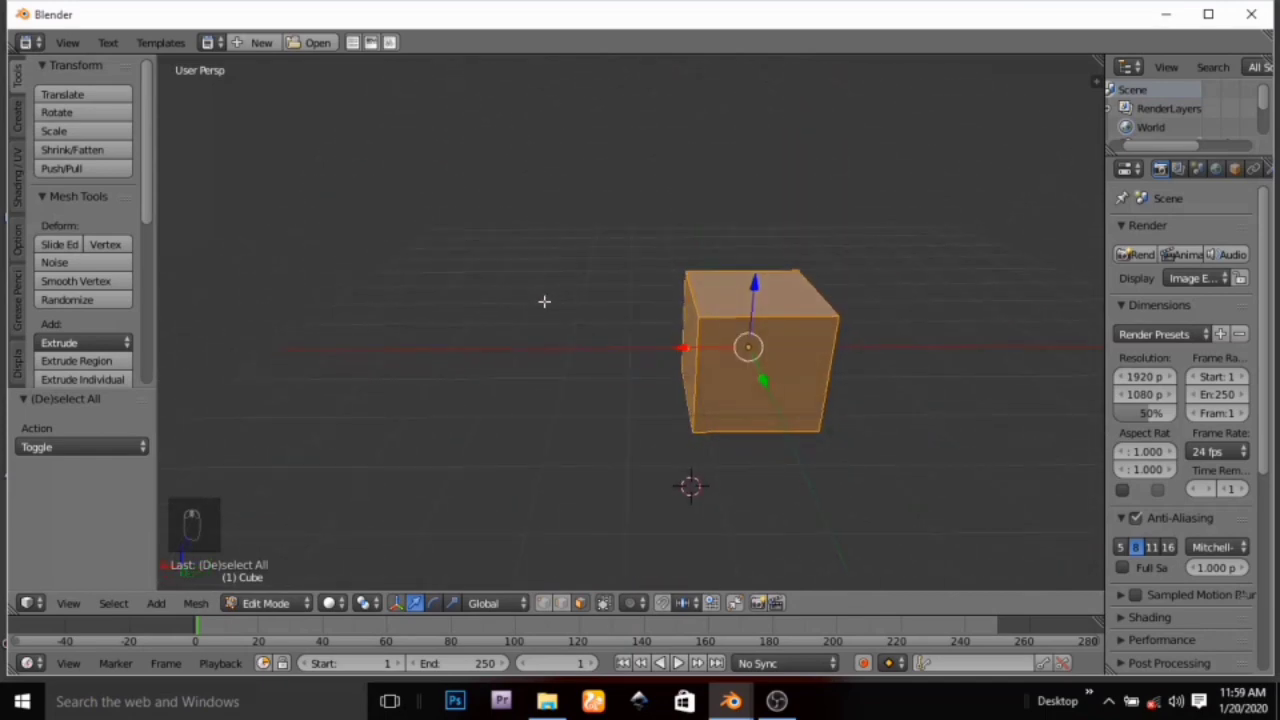
key(g)
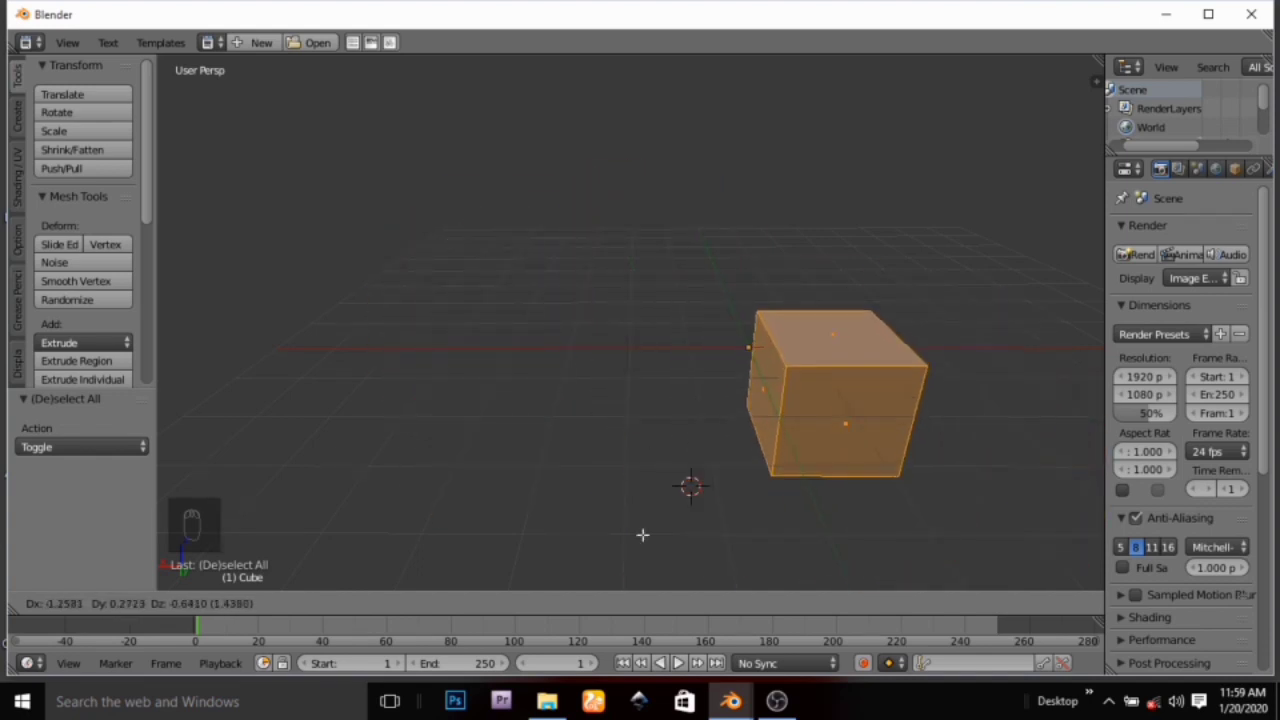
key(Escape)
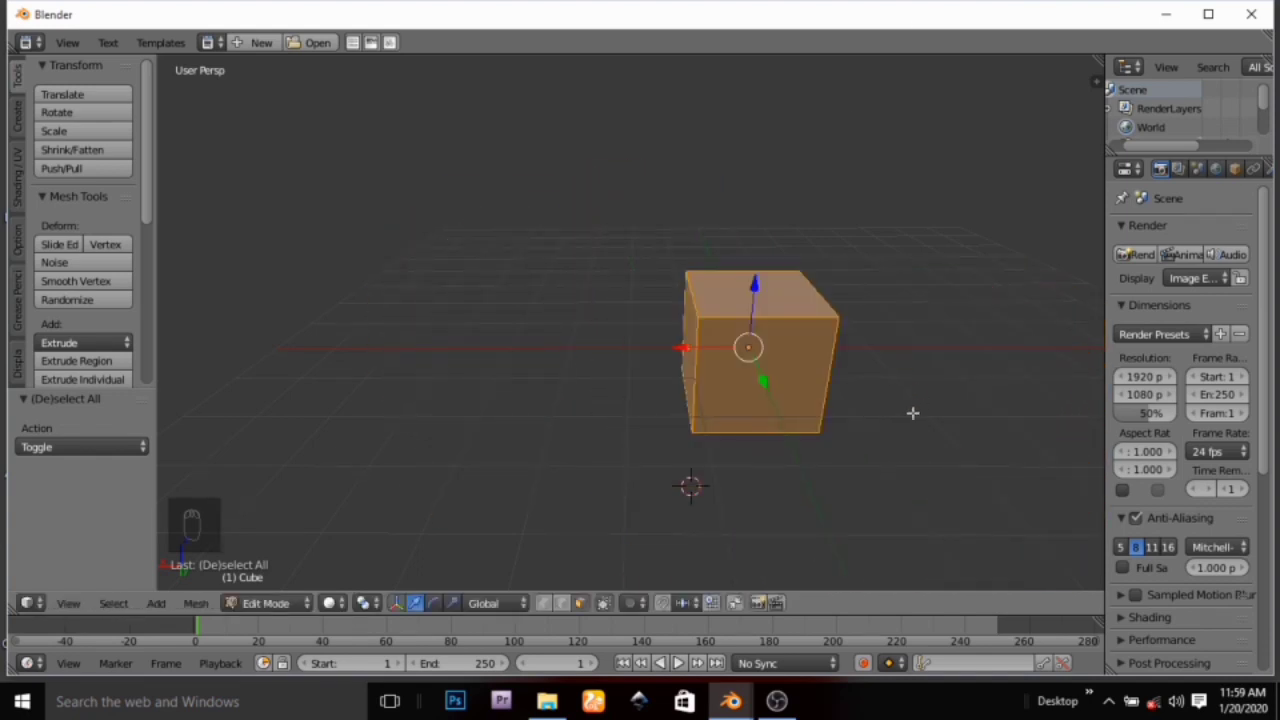
Scale the whole cube up uniformly by a factor of about 1.22
middle_drag(914, 414, 43, 398)
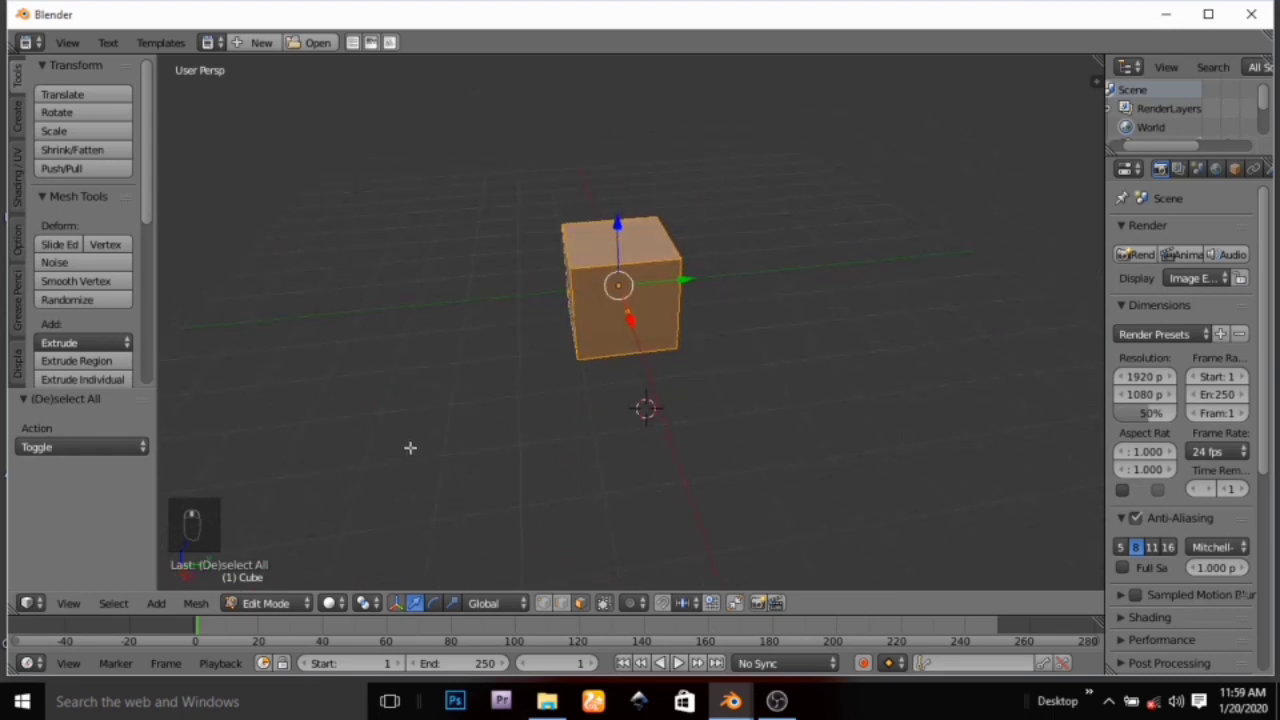
middle_drag(425, 456, 421, 385)
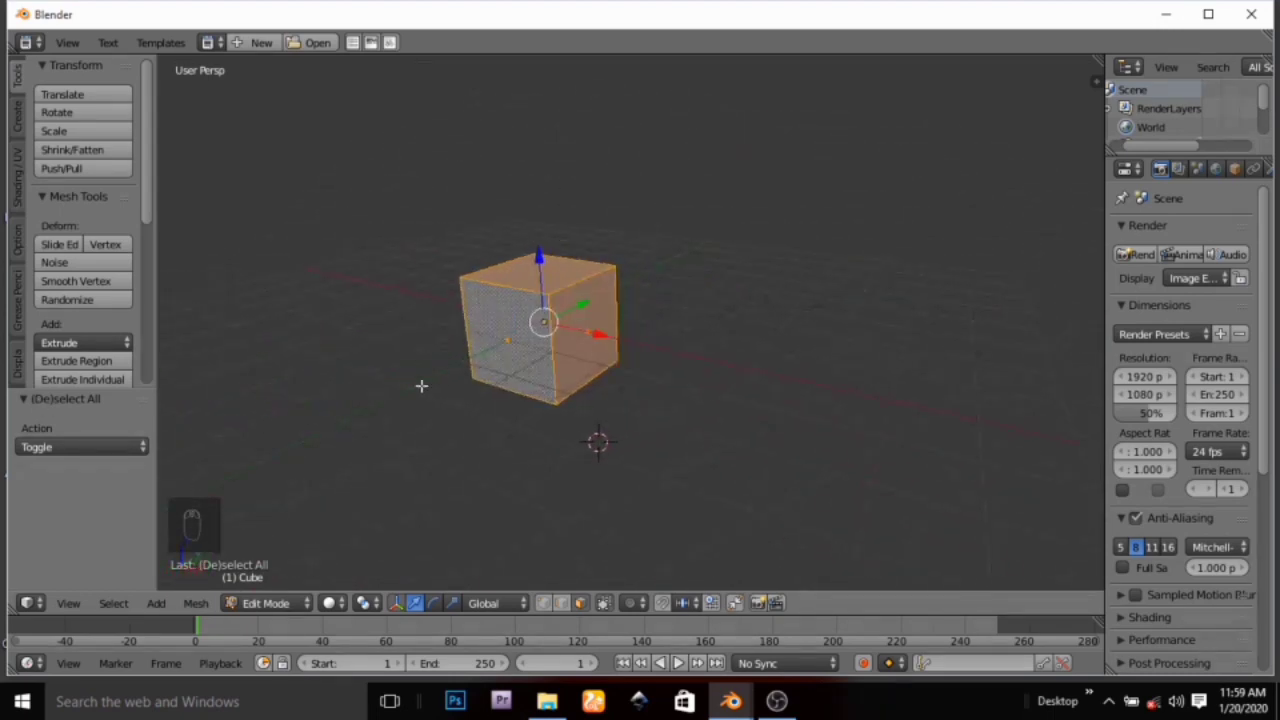
middle_drag(538, 424, 403, 411)
middle_drag(617, 381, 541, 394)
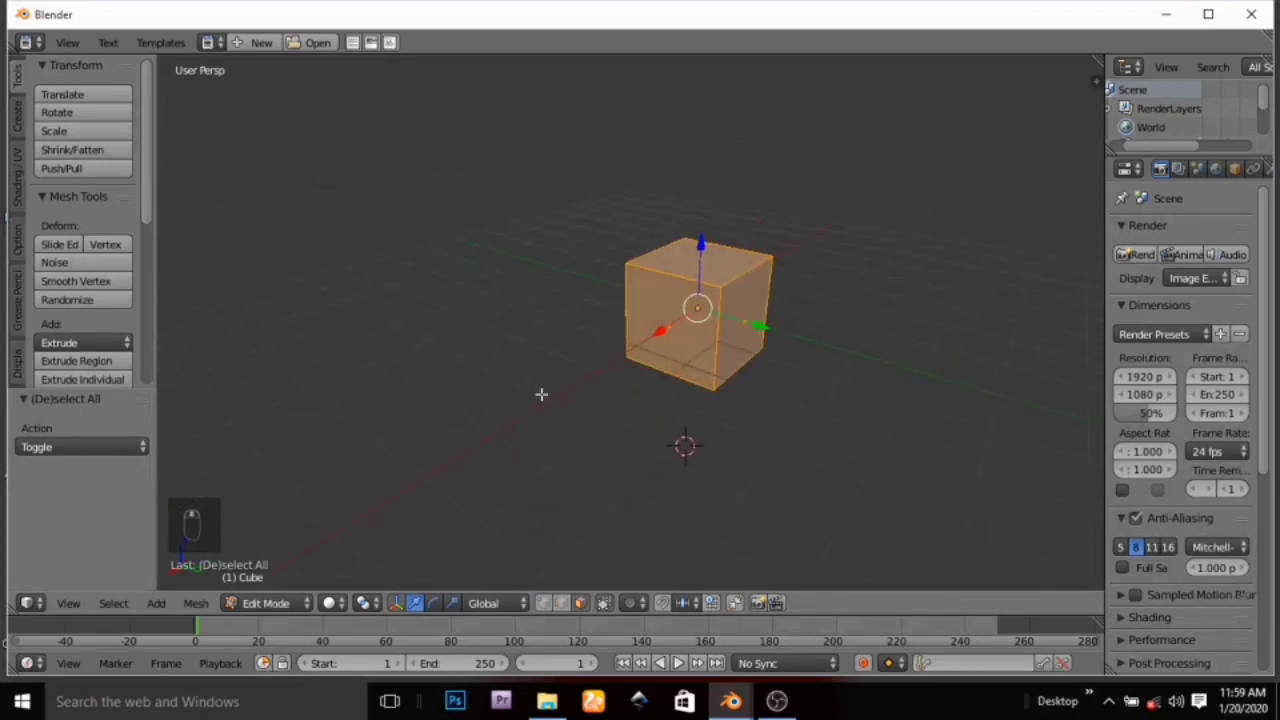
middle_drag(648, 395, 582, 407)
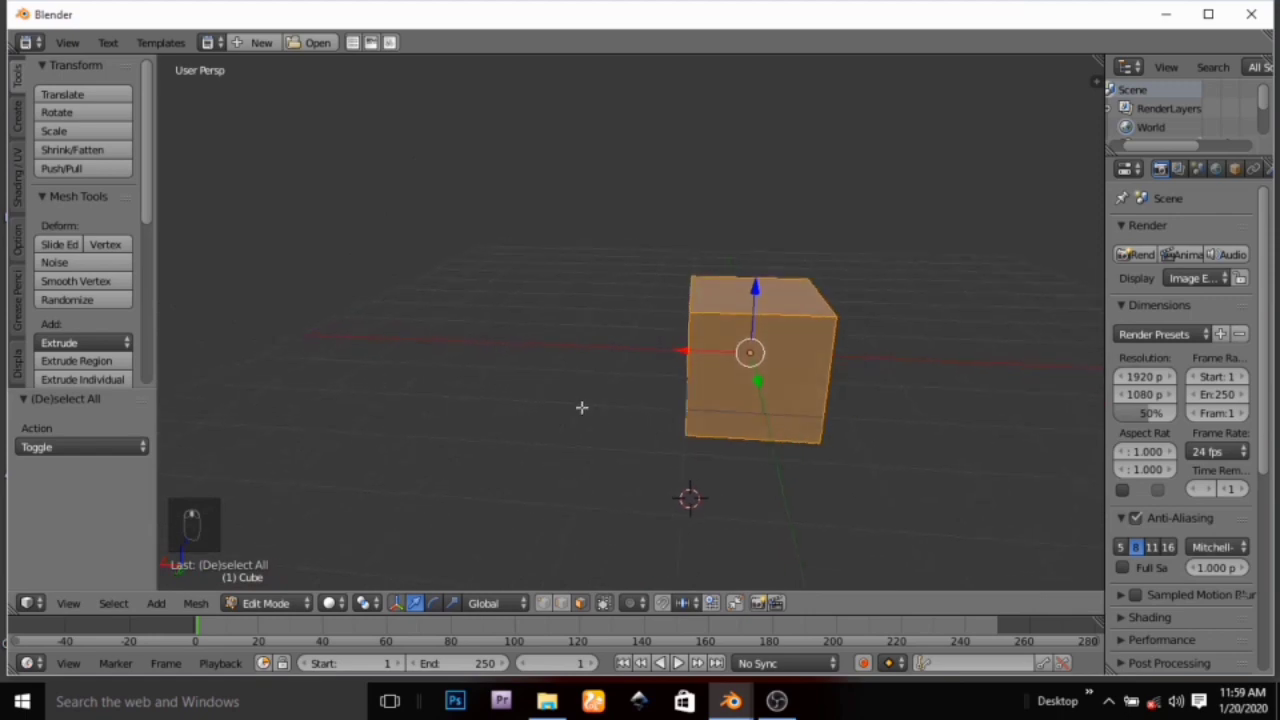
key(s)
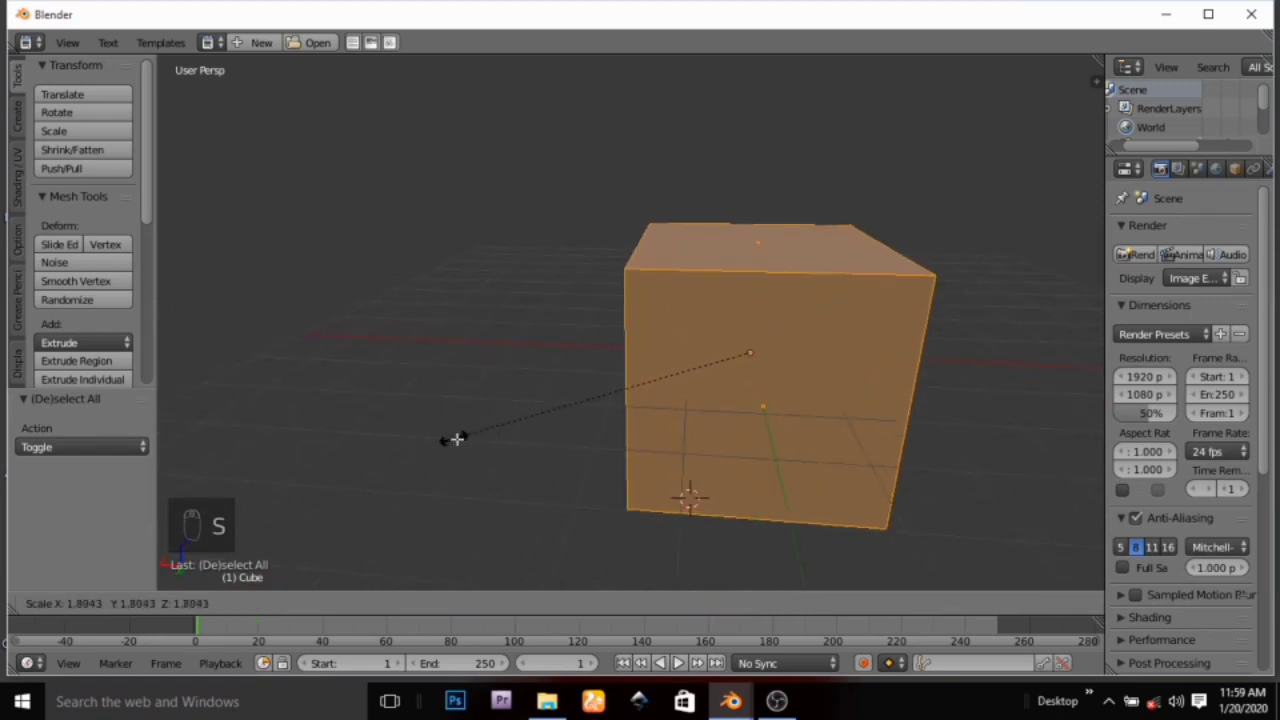
click(558, 435)
Select individual side faces of the cube and try scaling a single face, cancelling each attempt
middle_drag(551, 466, 685, 350)
right_click(685, 350)
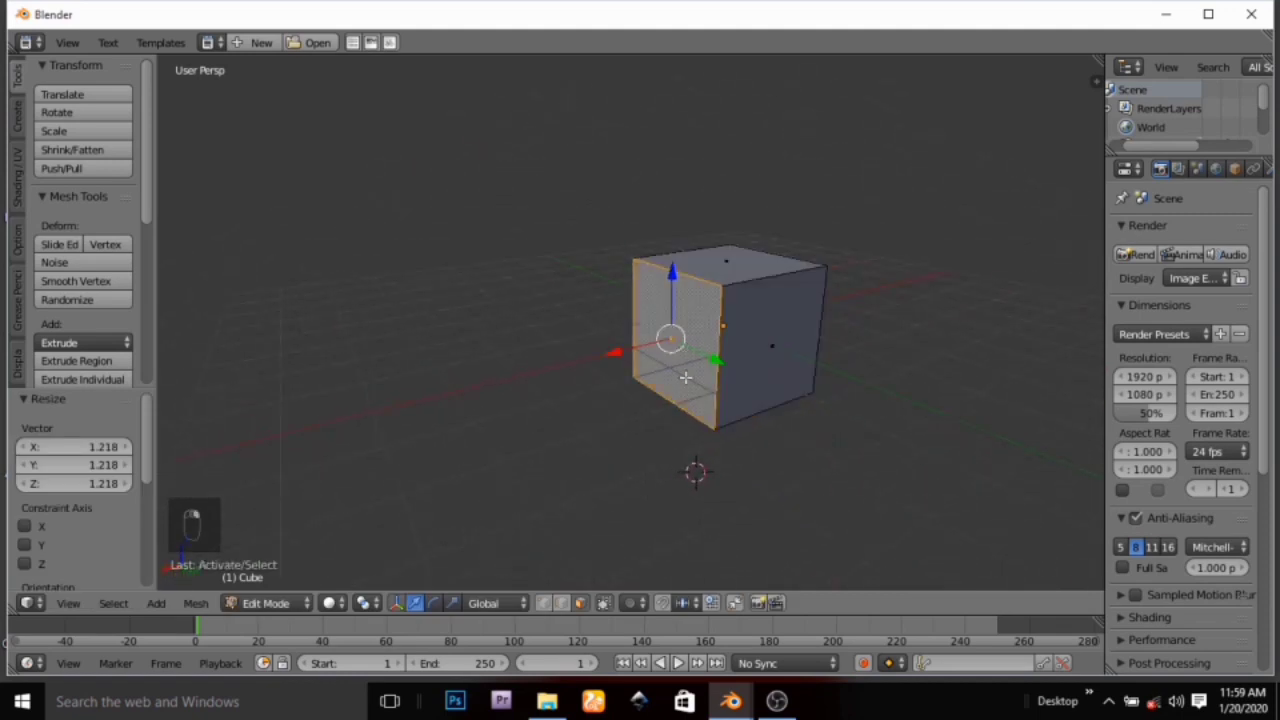
middle_drag(662, 414, 596, 423)
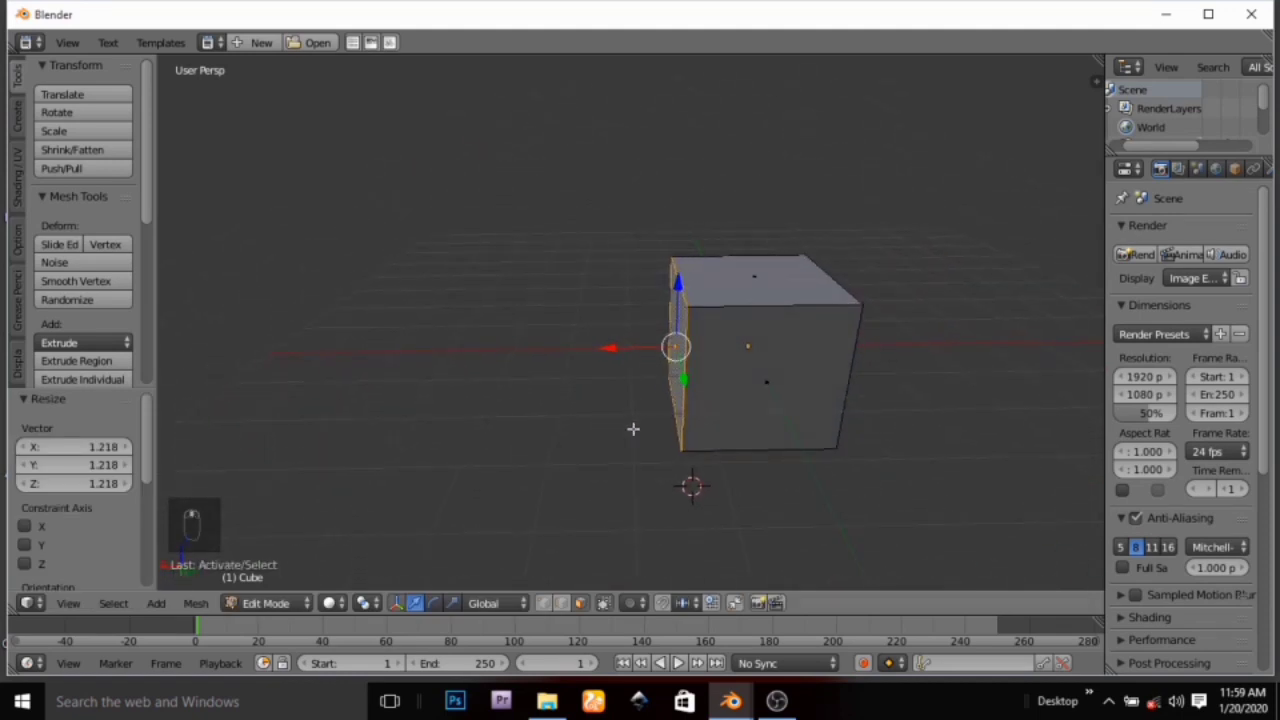
right_click(728, 410)
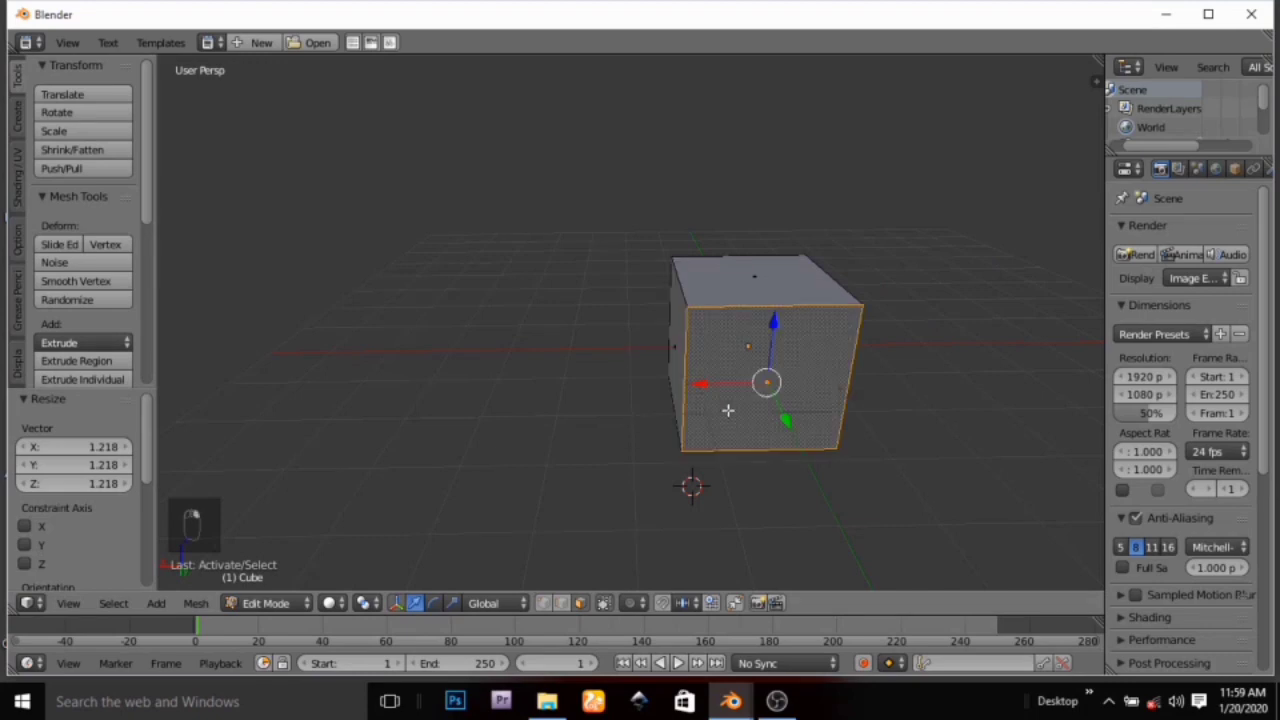
key(s)
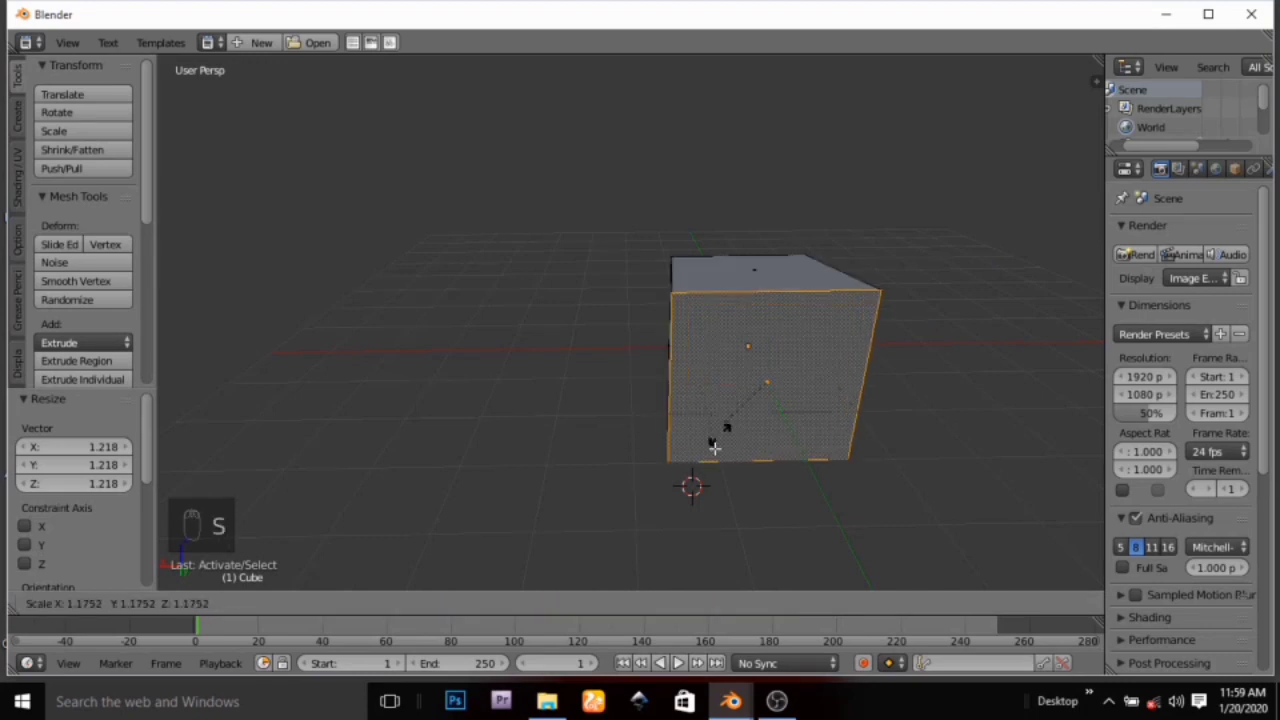
right_click(710, 440)
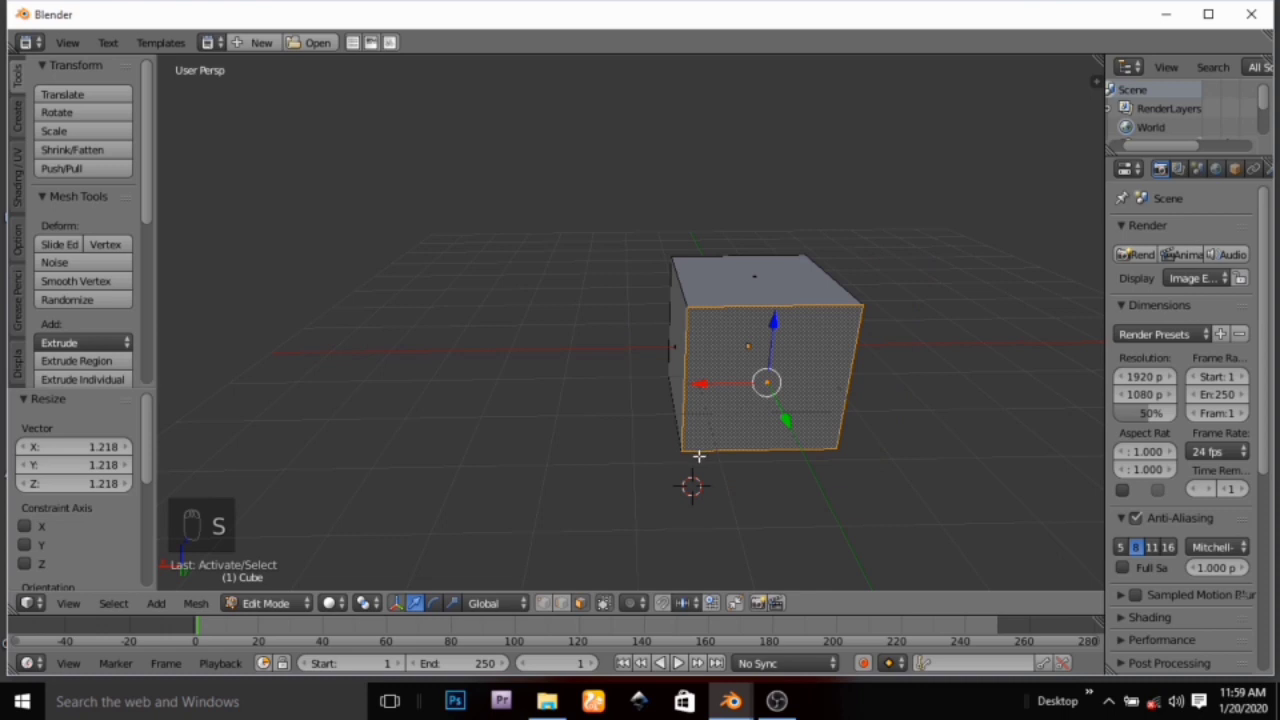
key(s)
right_click(694, 452)
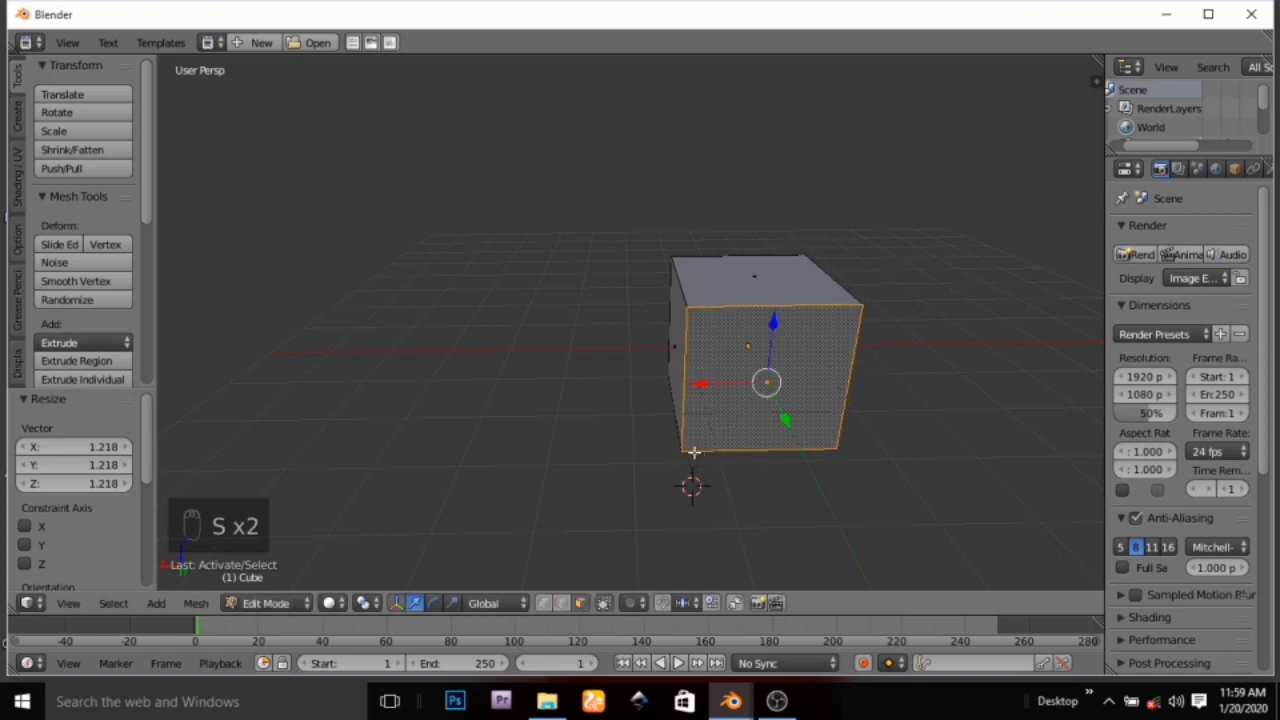
Reselect all of the cube's geometry and try stretching it along the global X axis, cancelling the scale
key(a)
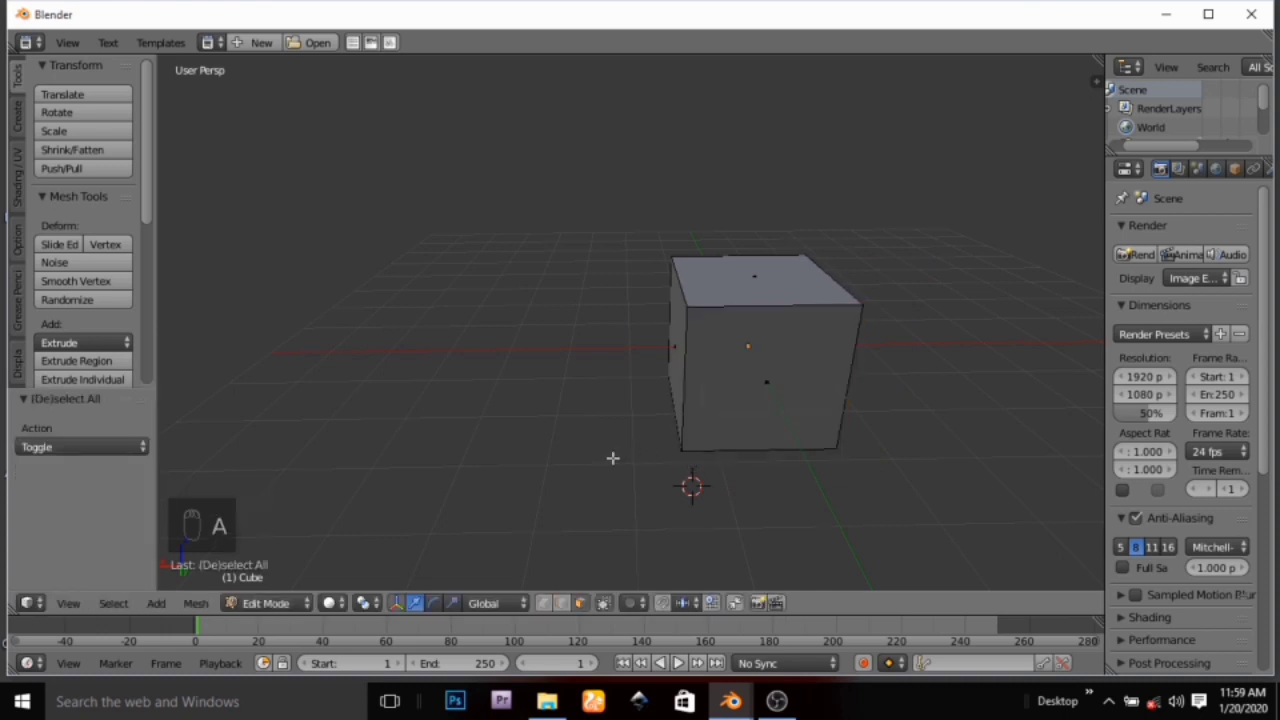
key(a)
key(s)
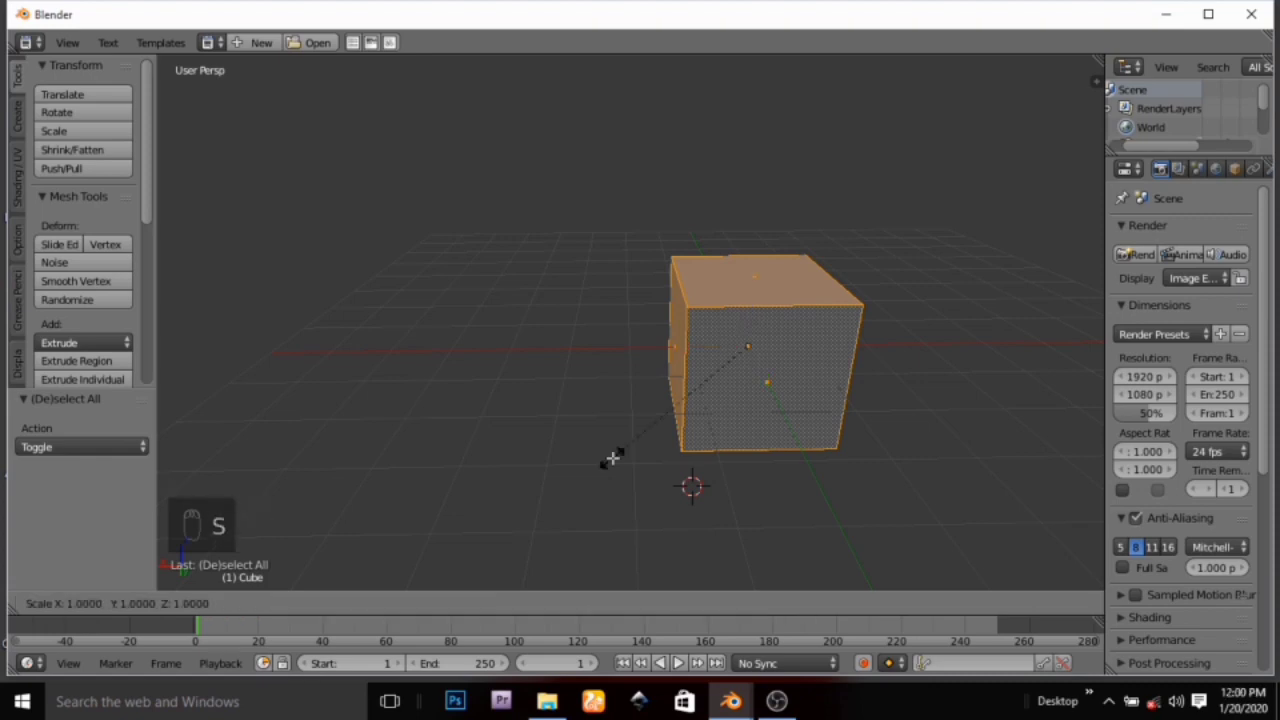
key(x)
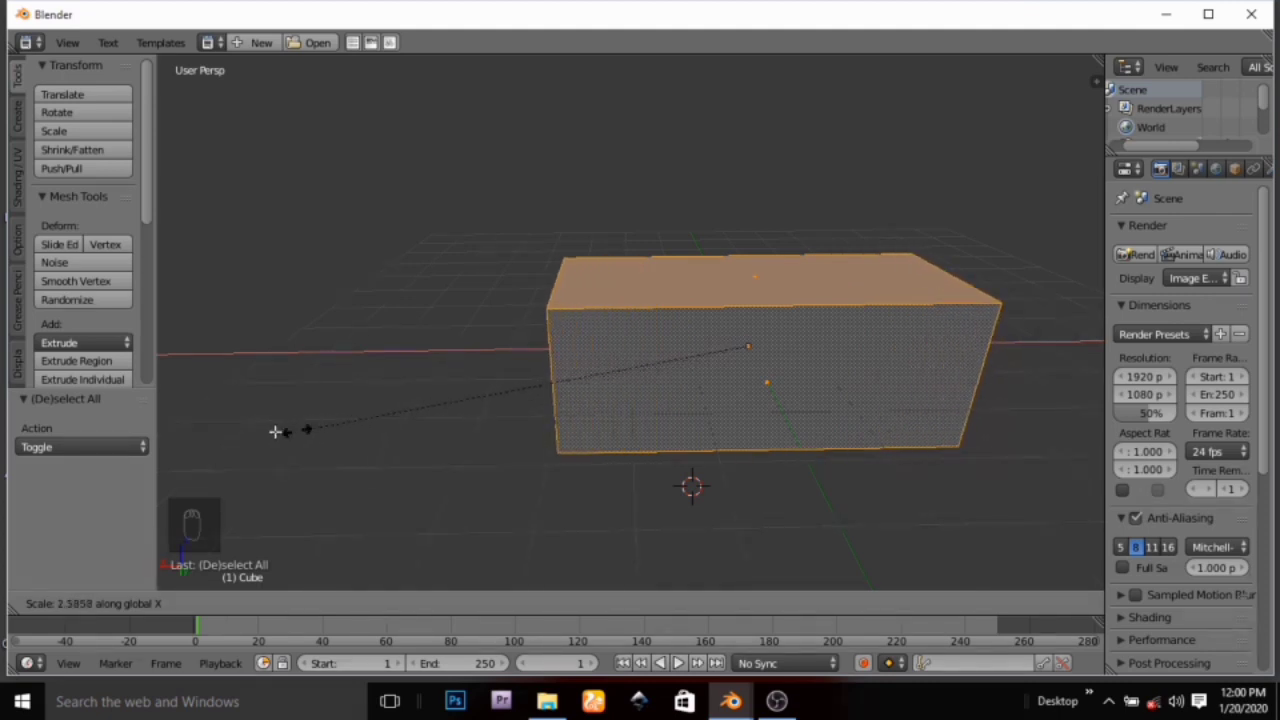
key(Escape)
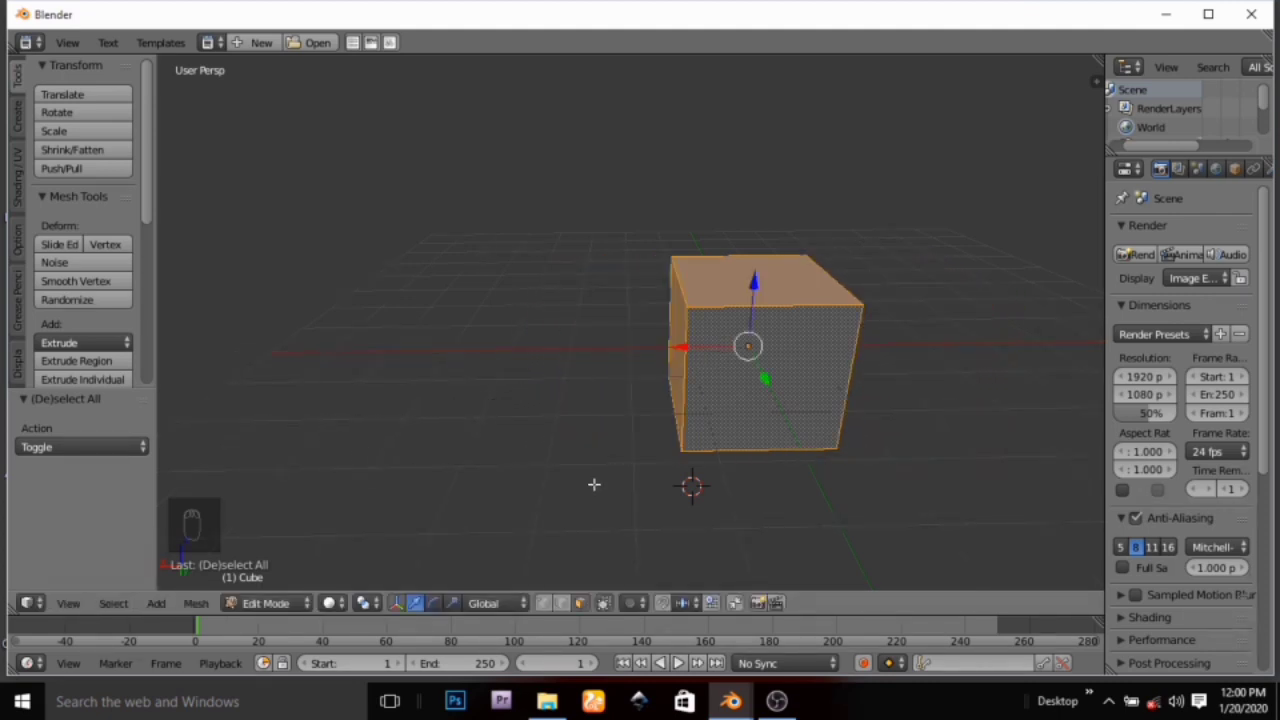
Move the cube's geometry along the X axis by about -0.73 units
middle_drag(589, 499, 622, 483)
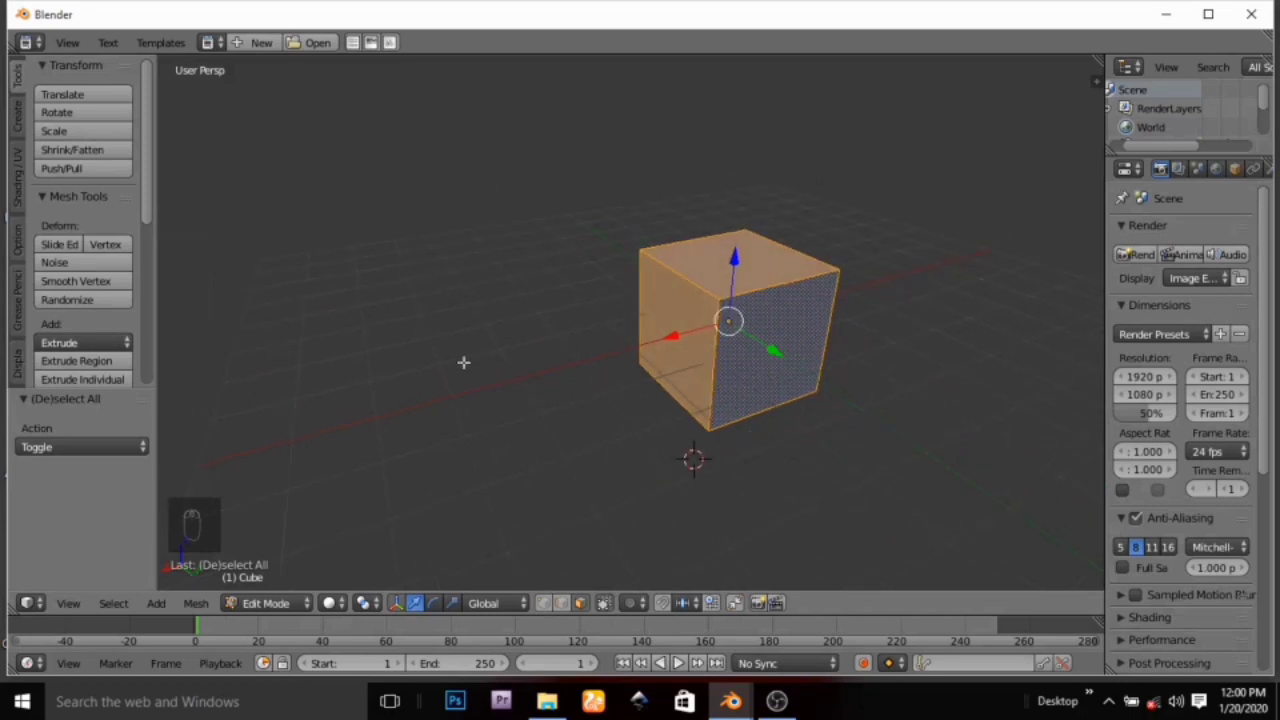
click(679, 333)
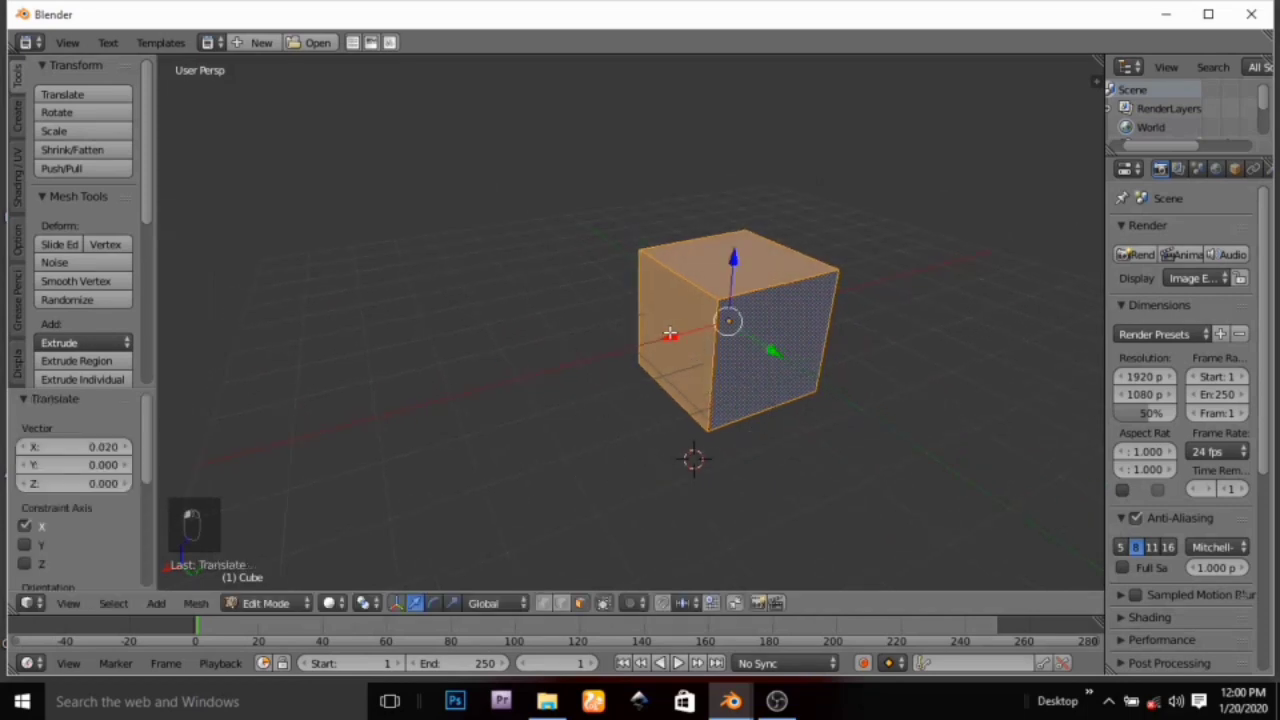
drag(671, 331, 715, 364)
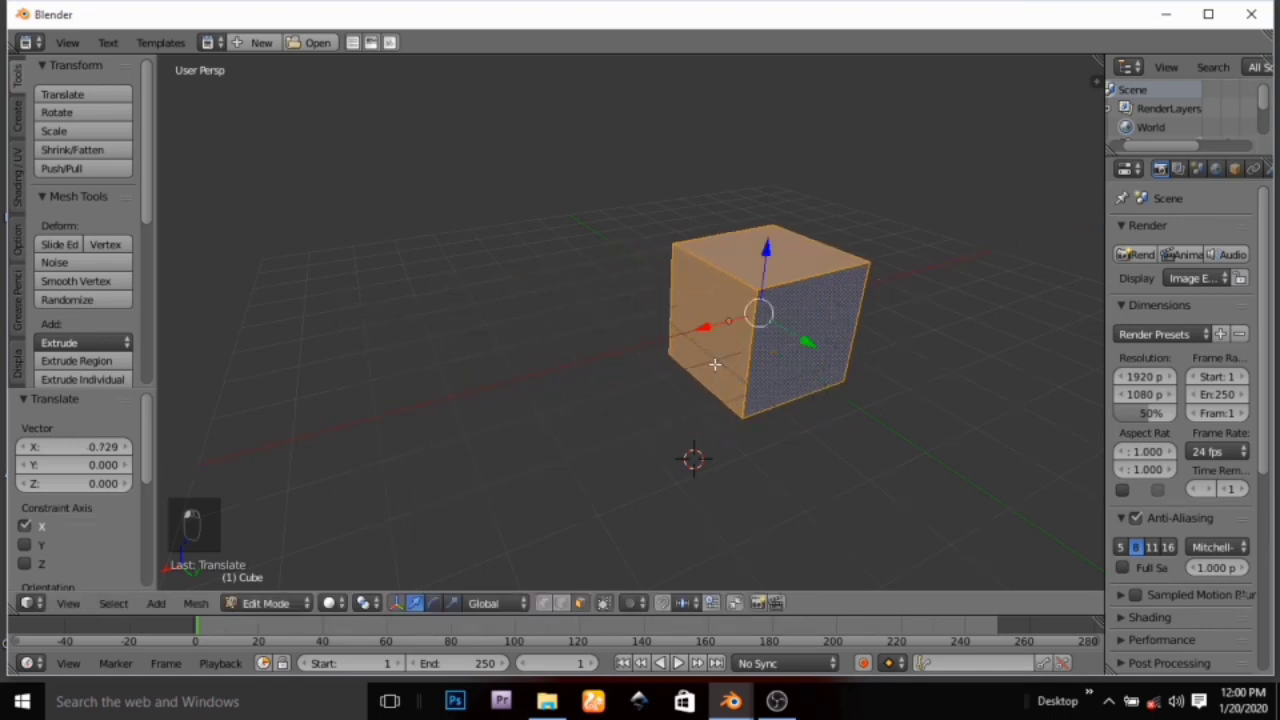
Move the cube's geometry about 0.39 along Y, slightly down along Z, and about -1.08 along Y
drag(815, 345, 790, 413)
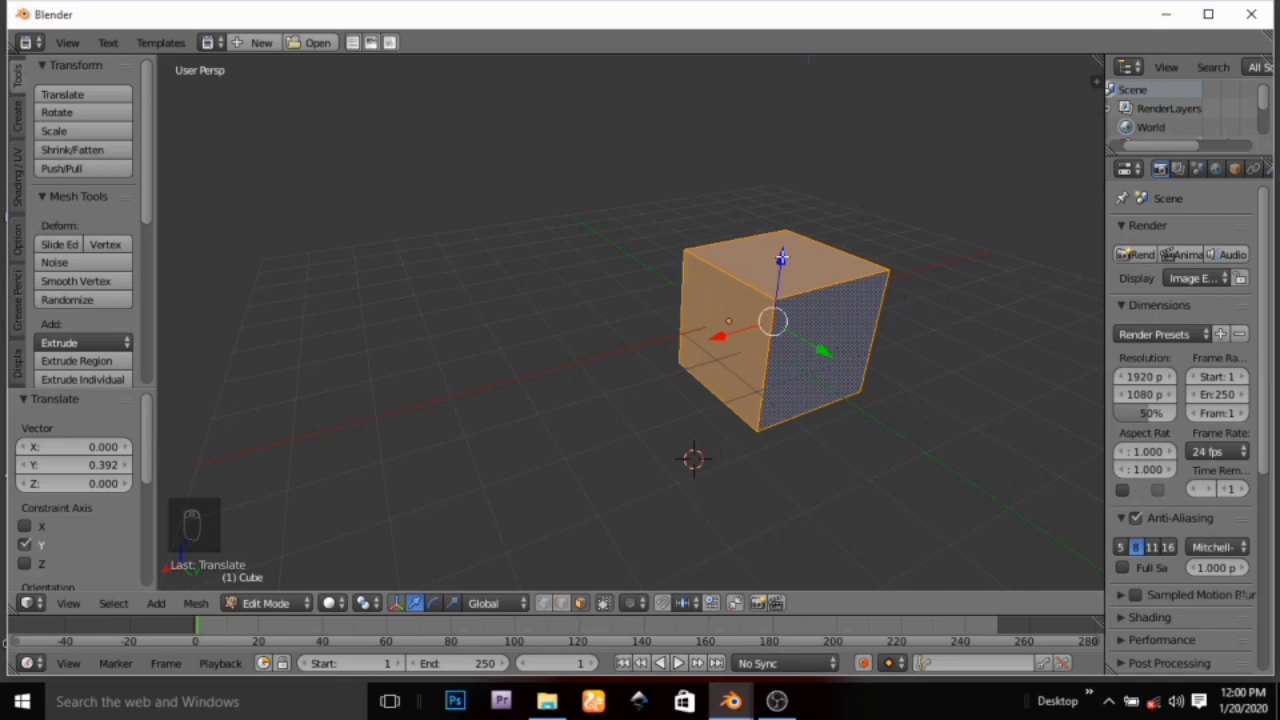
drag(781, 258, 785, 290)
drag(830, 368, 790, 344)
scroll(790, 345, down, 3)
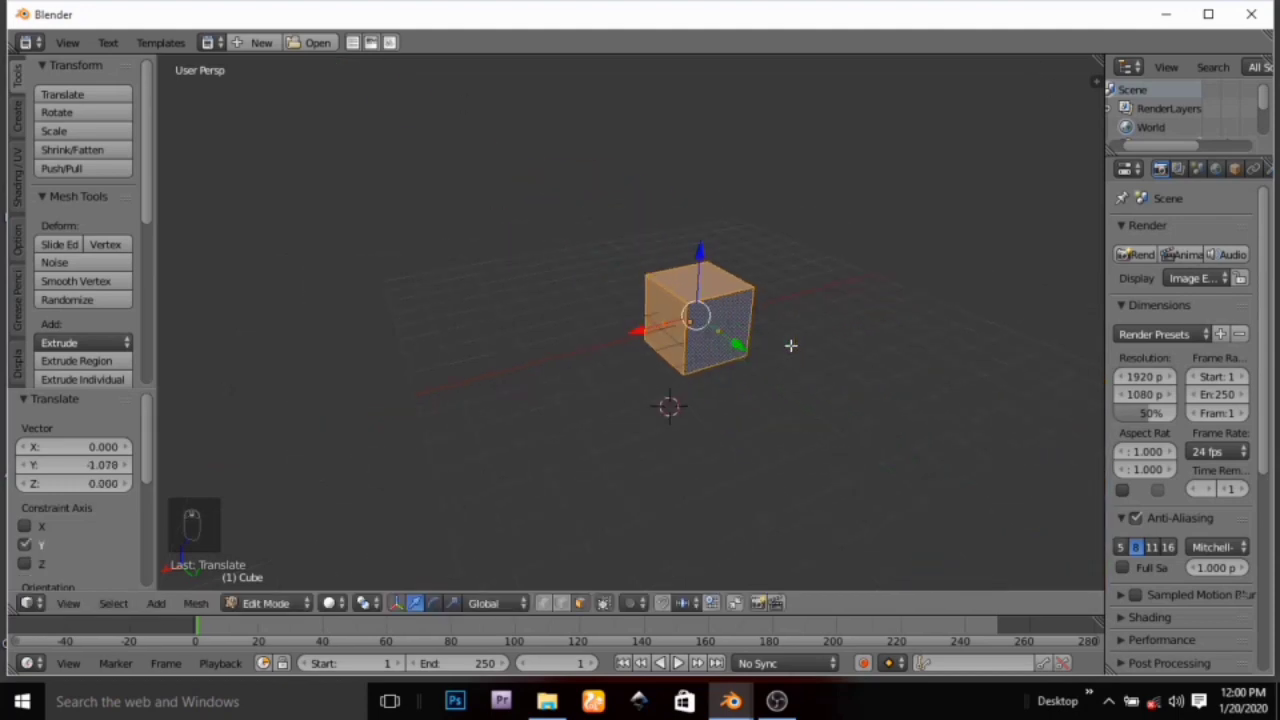
Move the cube's geometry slightly along X and about -0.40 units along Z
drag(628, 330, 613, 309)
drag(684, 252, 757, 303)
middle_drag(761, 319, 605, 296)
middle_drag(727, 393, 825, 386)
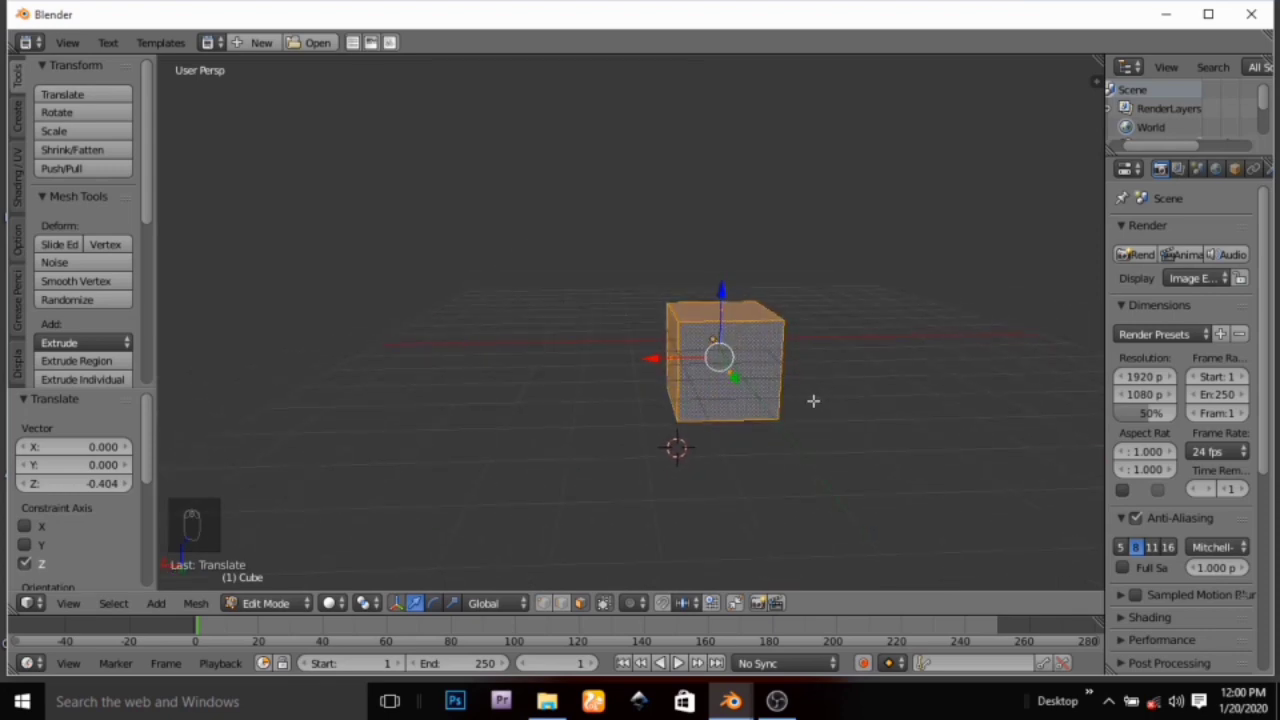
Scale the cube's geometry along the global X axis by about 2.53 to form a long block
key(s)
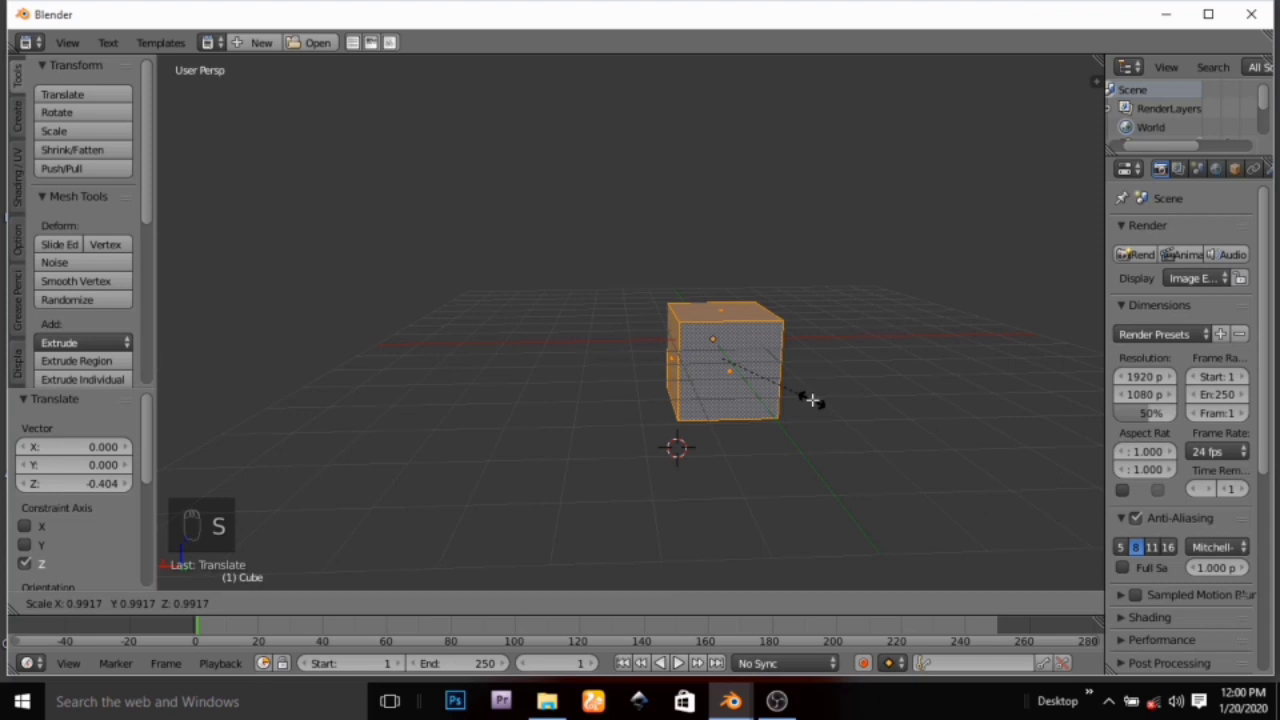
key(x)
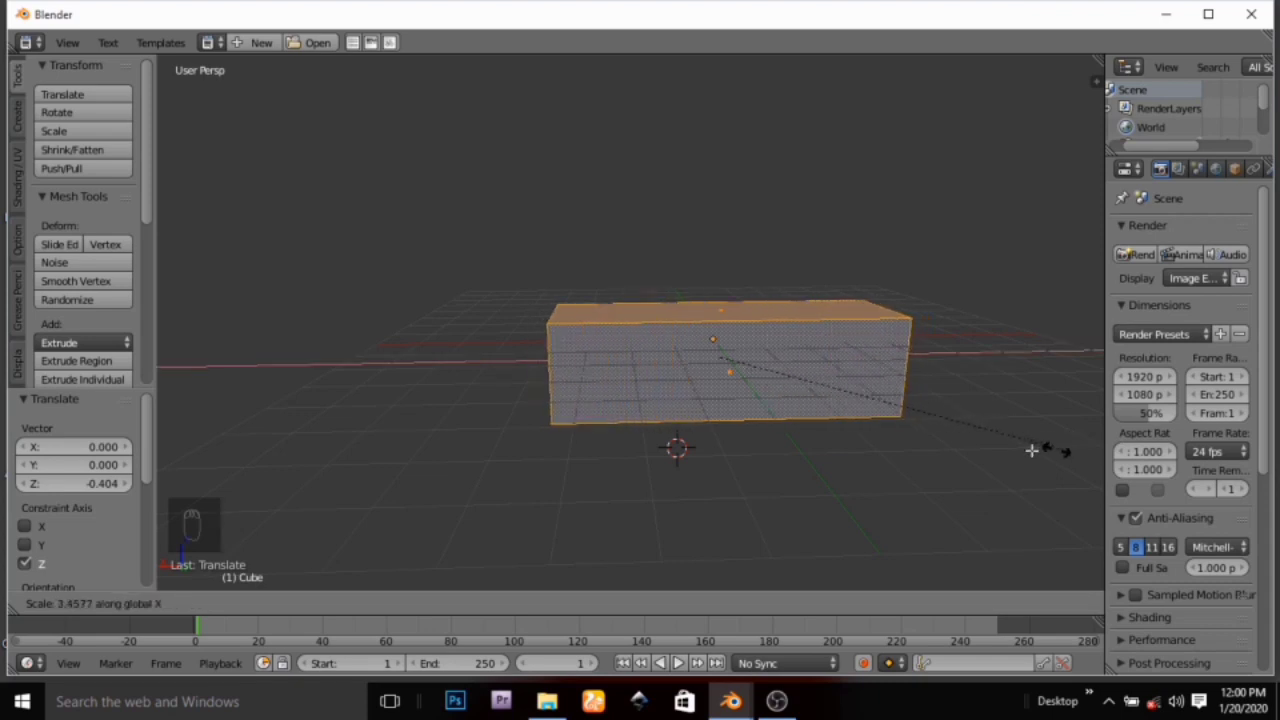
click(960, 455)
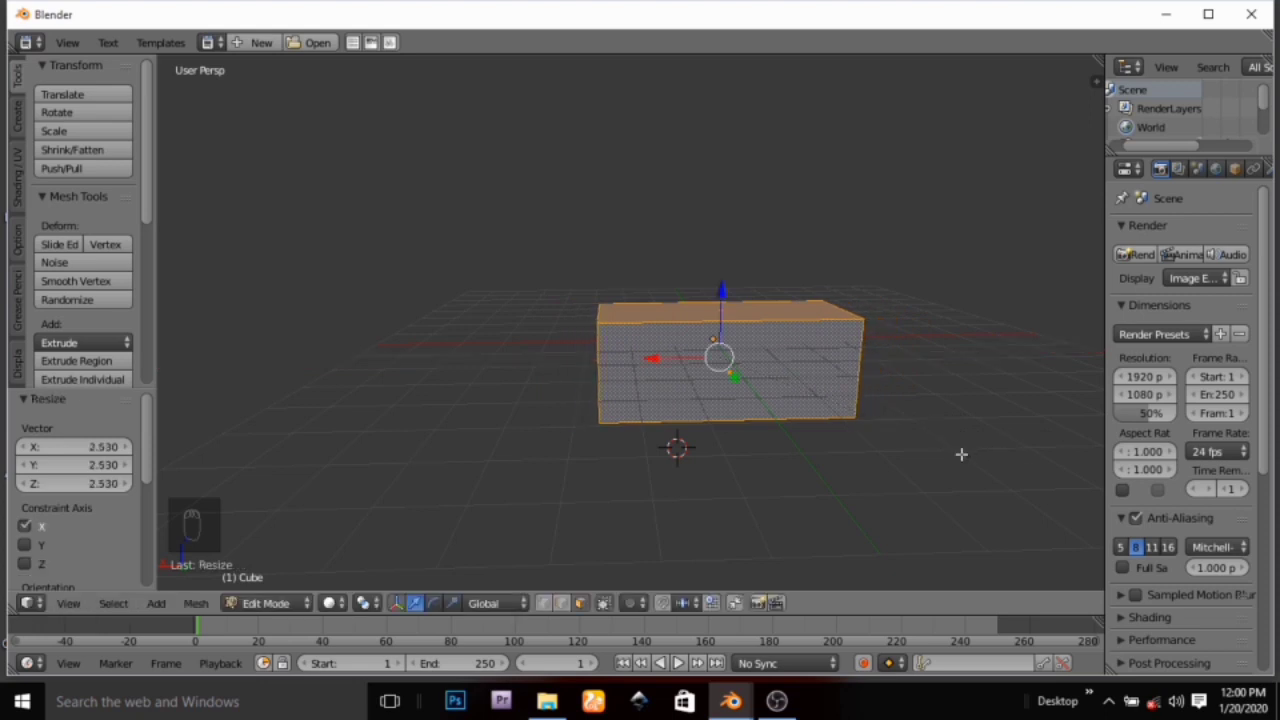
middle_drag(864, 391, 632, 354)
Select the block's top face and display the mesh in wireframe
right_click(621, 297)
scroll(641, 372, down, 2)
middle_drag(655, 401, 698, 363)
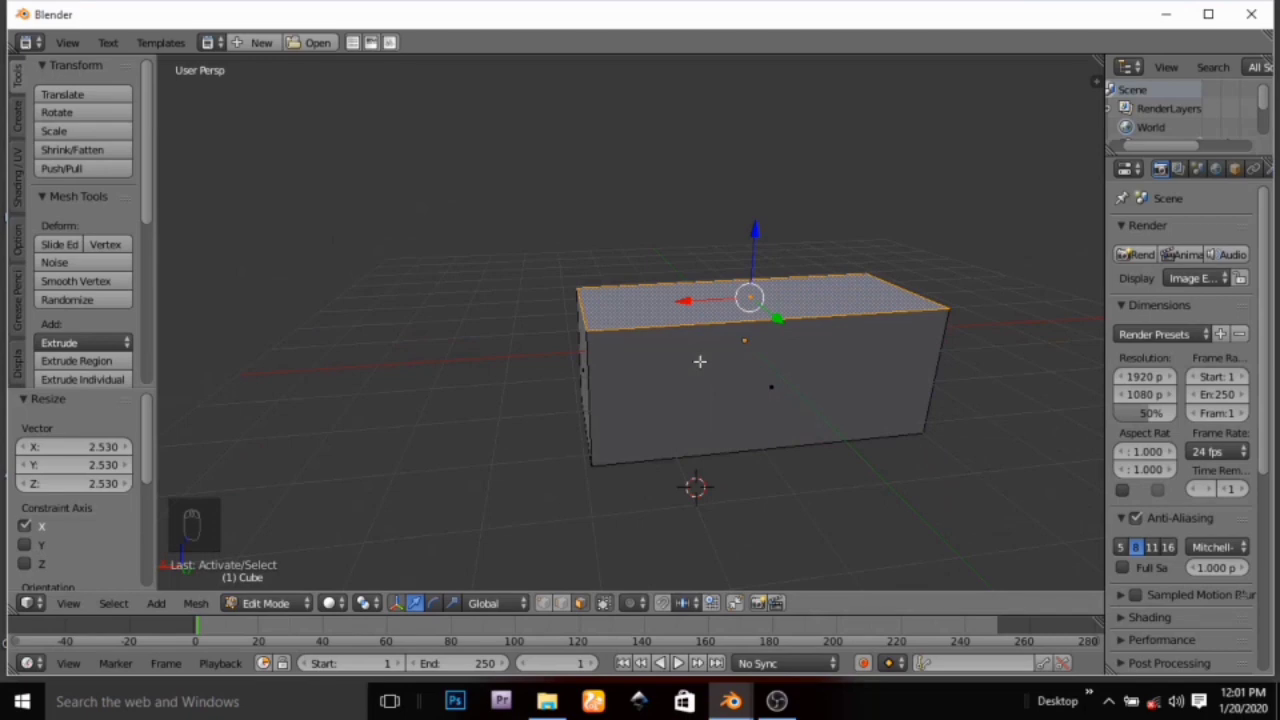
key(z)
mouse_move(696, 369)
middle_down()
mouse_move(671, 391)
mouse_move(654, 371)
mouse_move(690, 378)
mouse_move(714, 365)
middle_up()
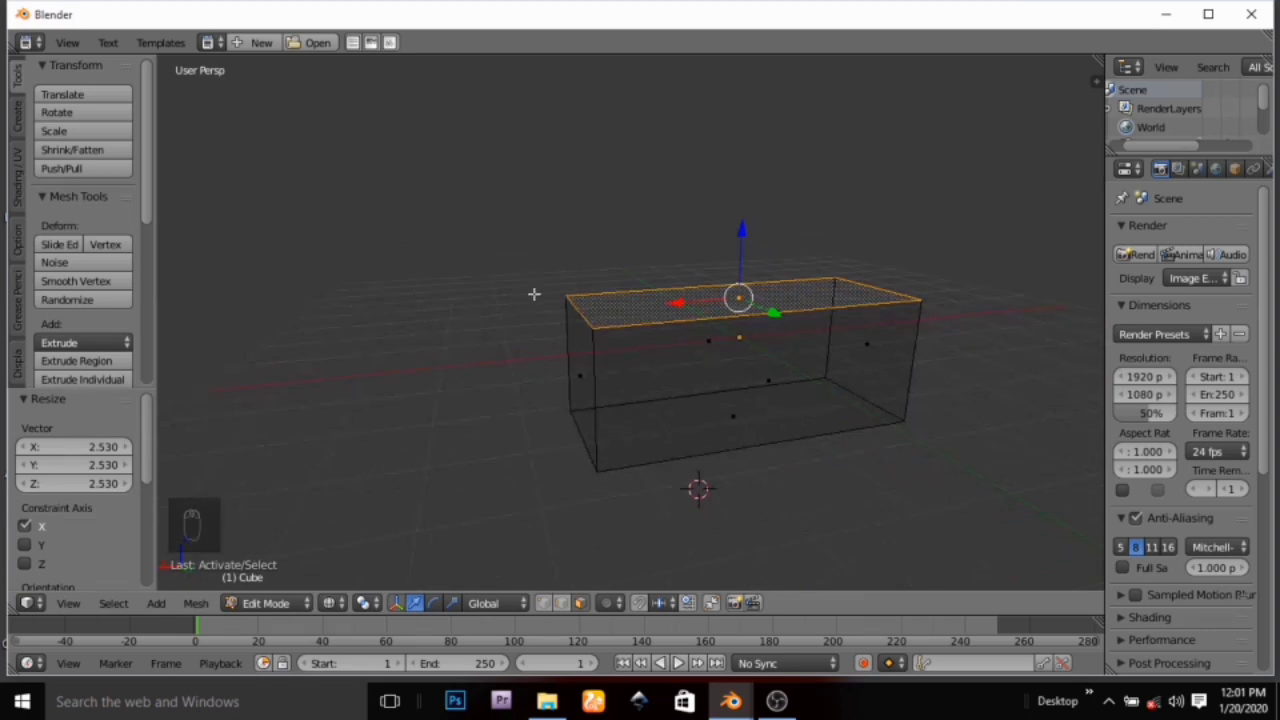
Box-select the block's top face, both end faces and one long side face, and clear the selection
key(b)
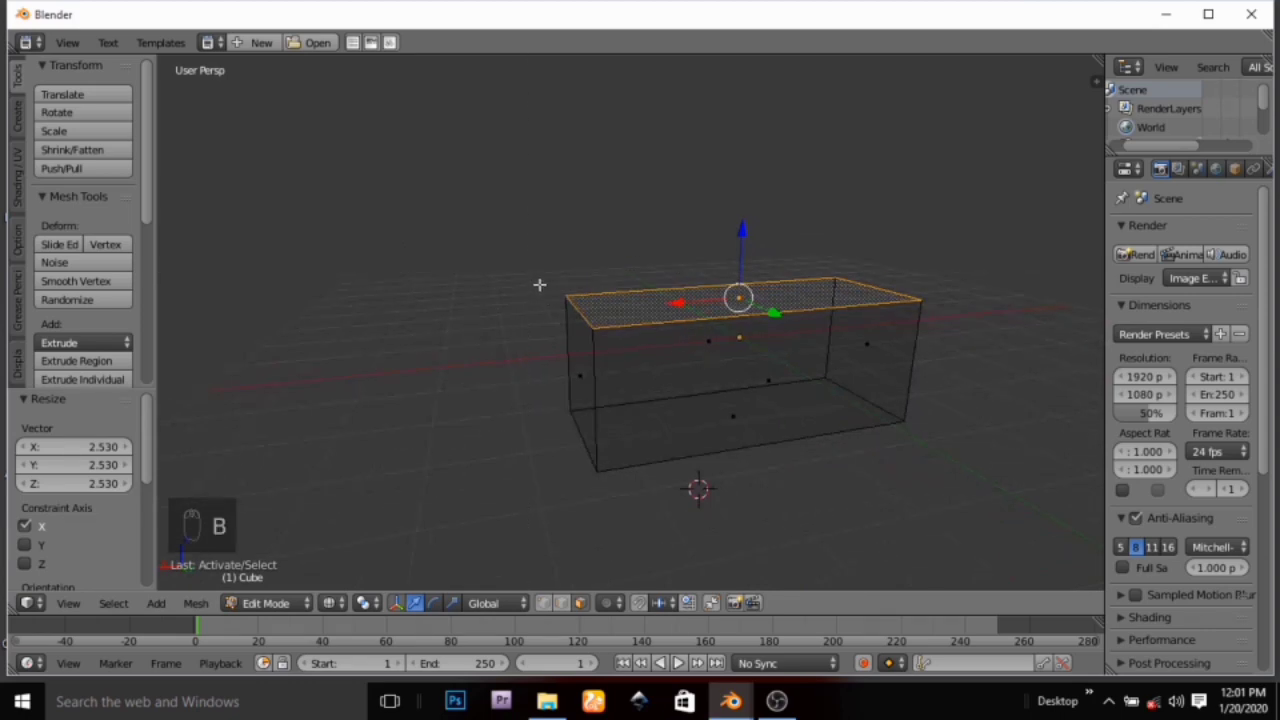
key(b)
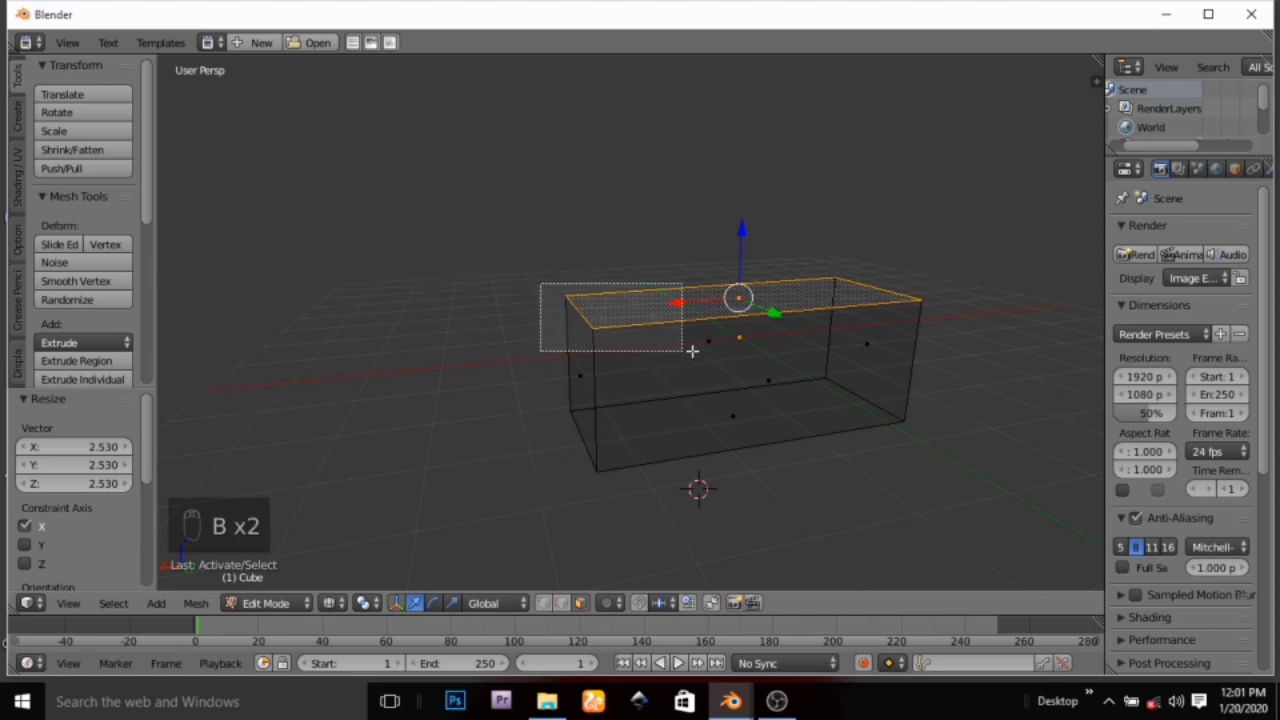
drag(752, 350, 548, 337)
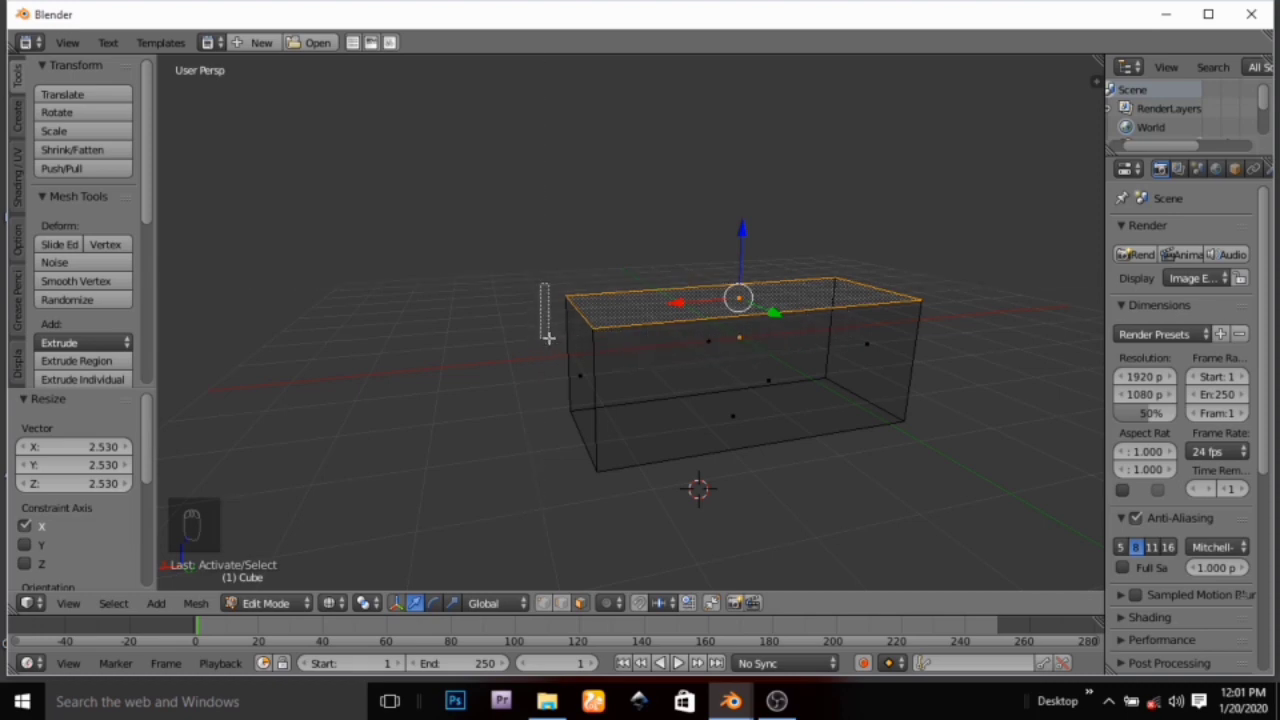
middle_drag(671, 405, 635, 405)
key(b)
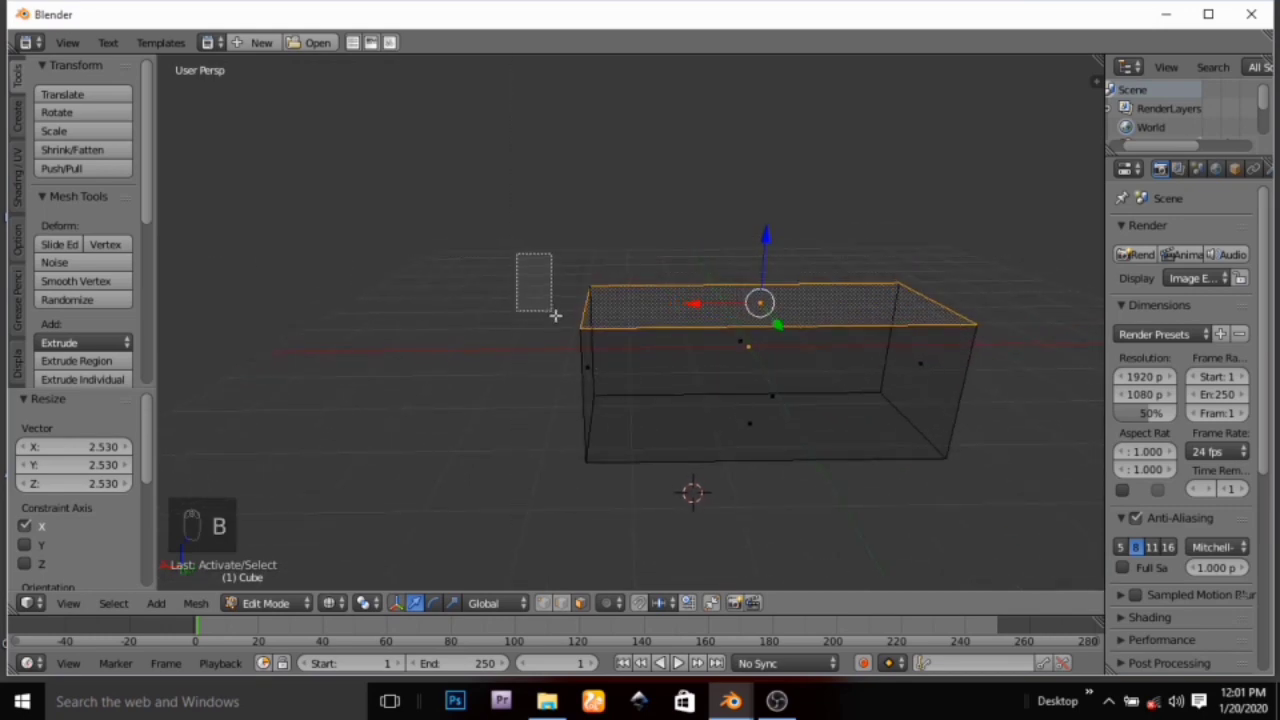
drag(555, 315, 1041, 386)
middle_drag(834, 403, 988, 450)
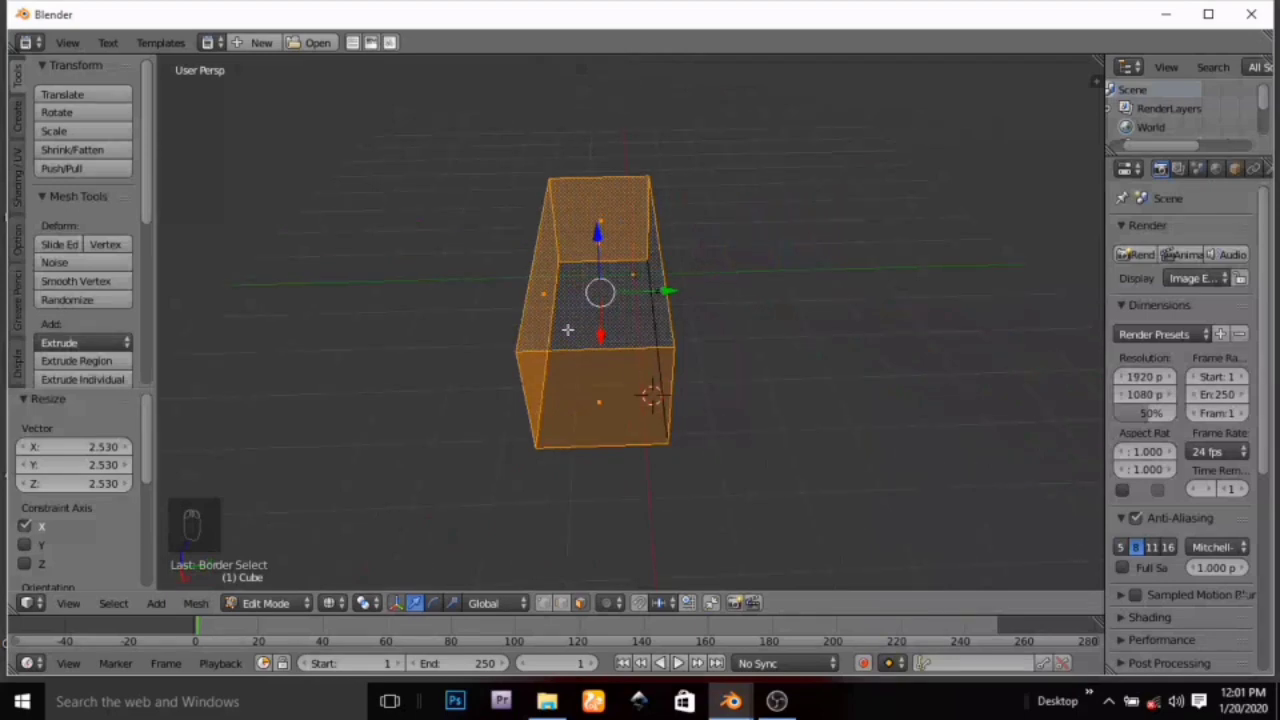
middle_drag(618, 346, 491, 351)
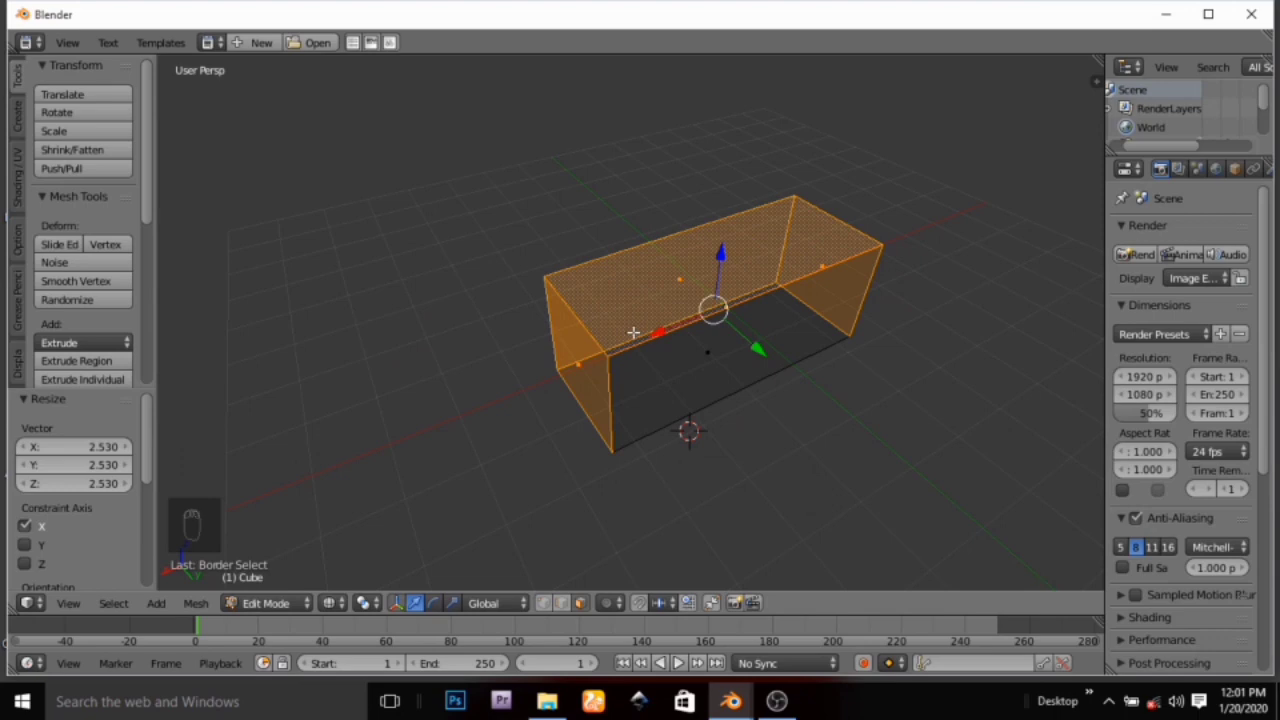
key(a)
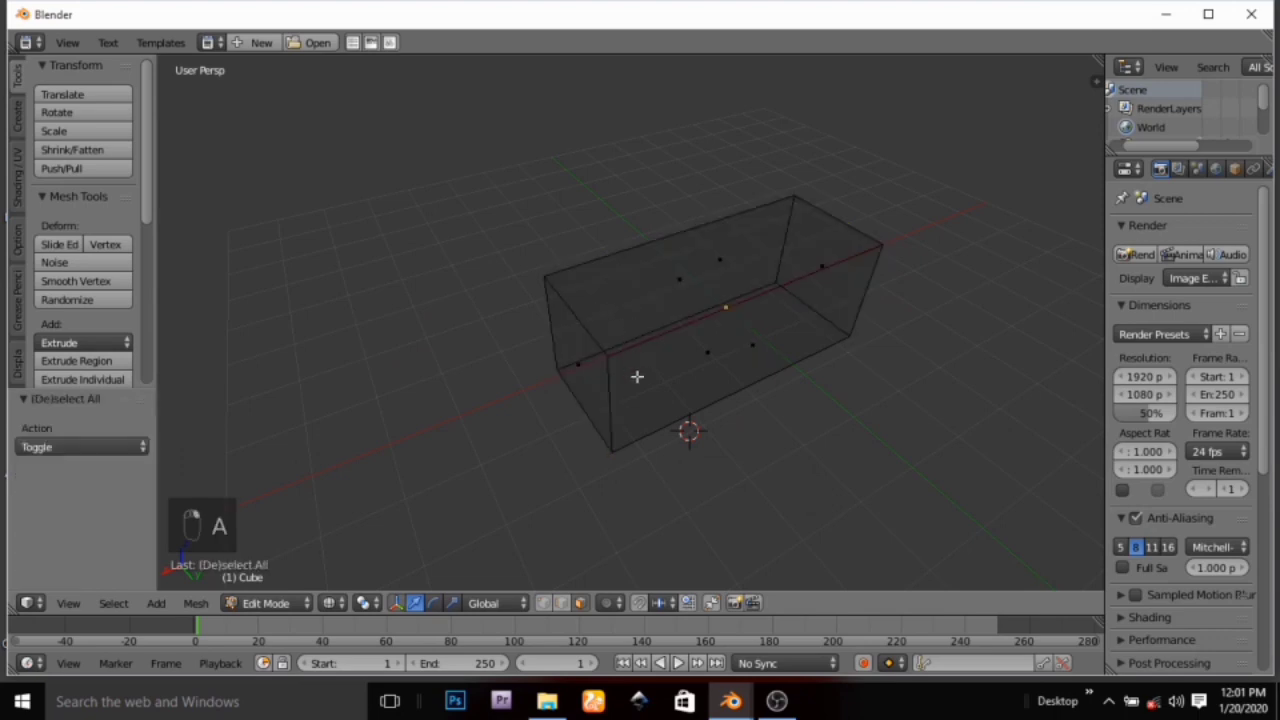
Select the block's top face and scale it up by about 1.38
middle_drag(640, 374, 734, 560)
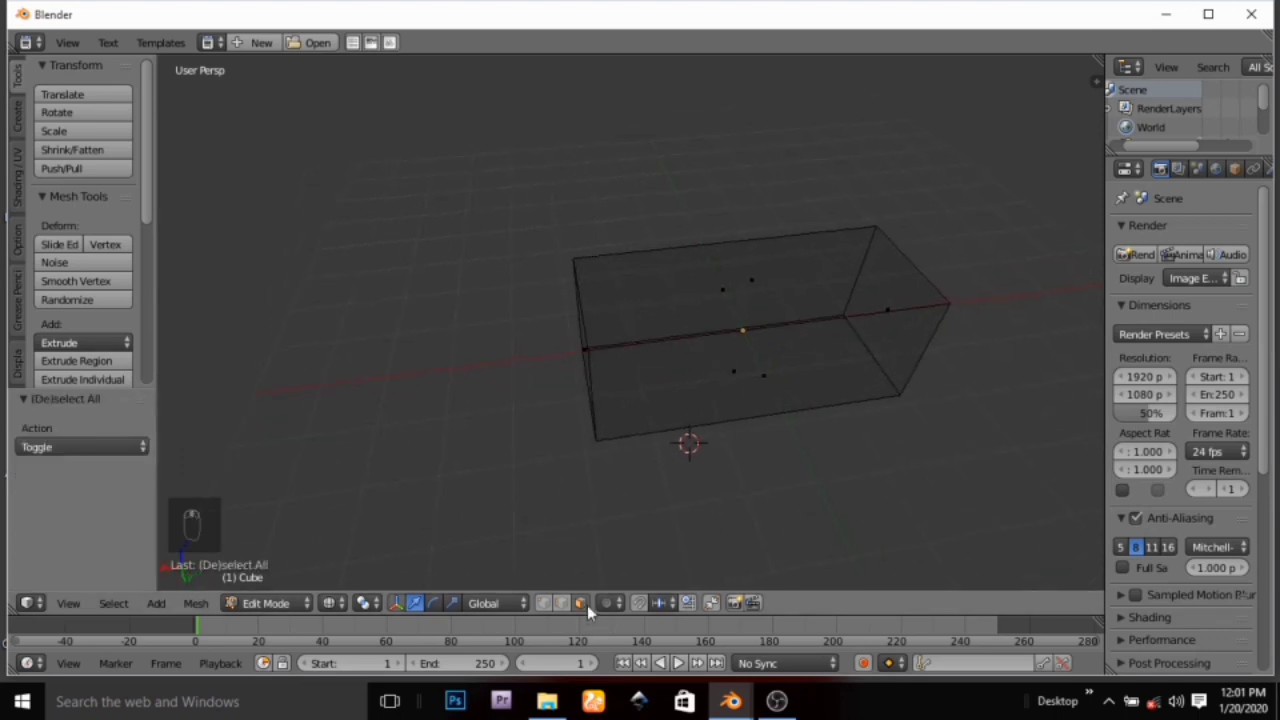
right_click(721, 314)
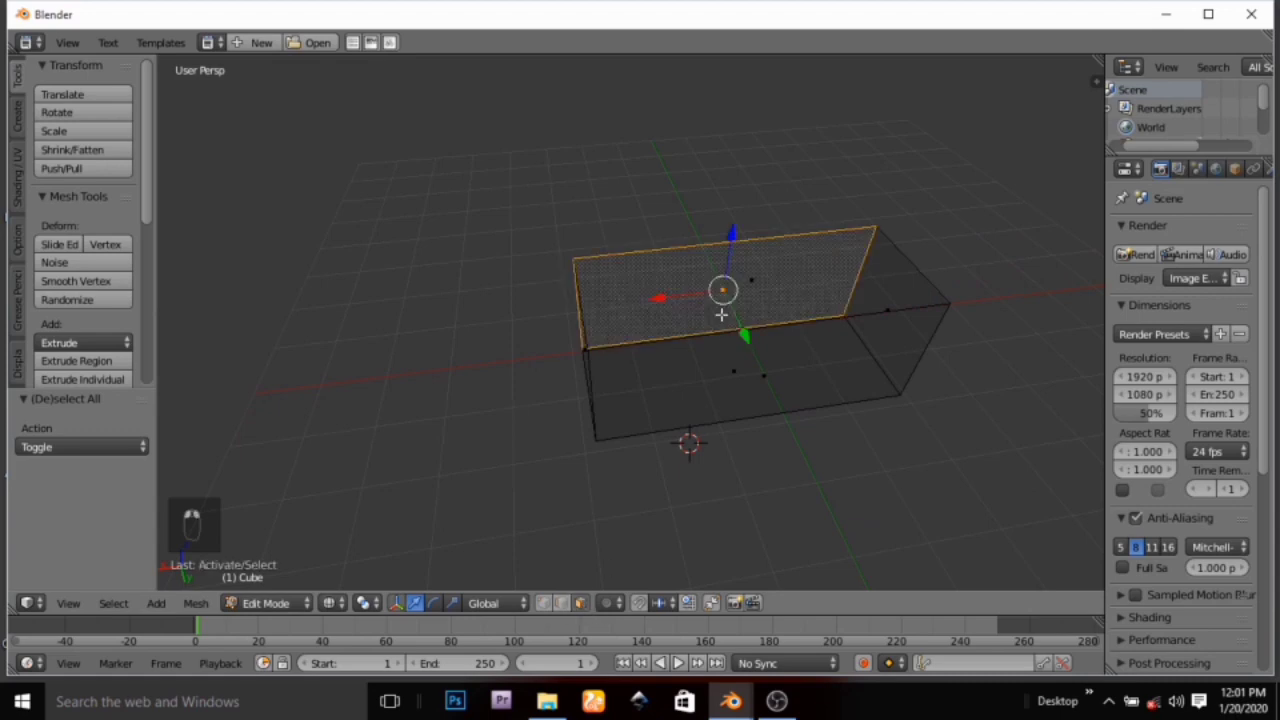
middle_drag(809, 291, 759, 297)
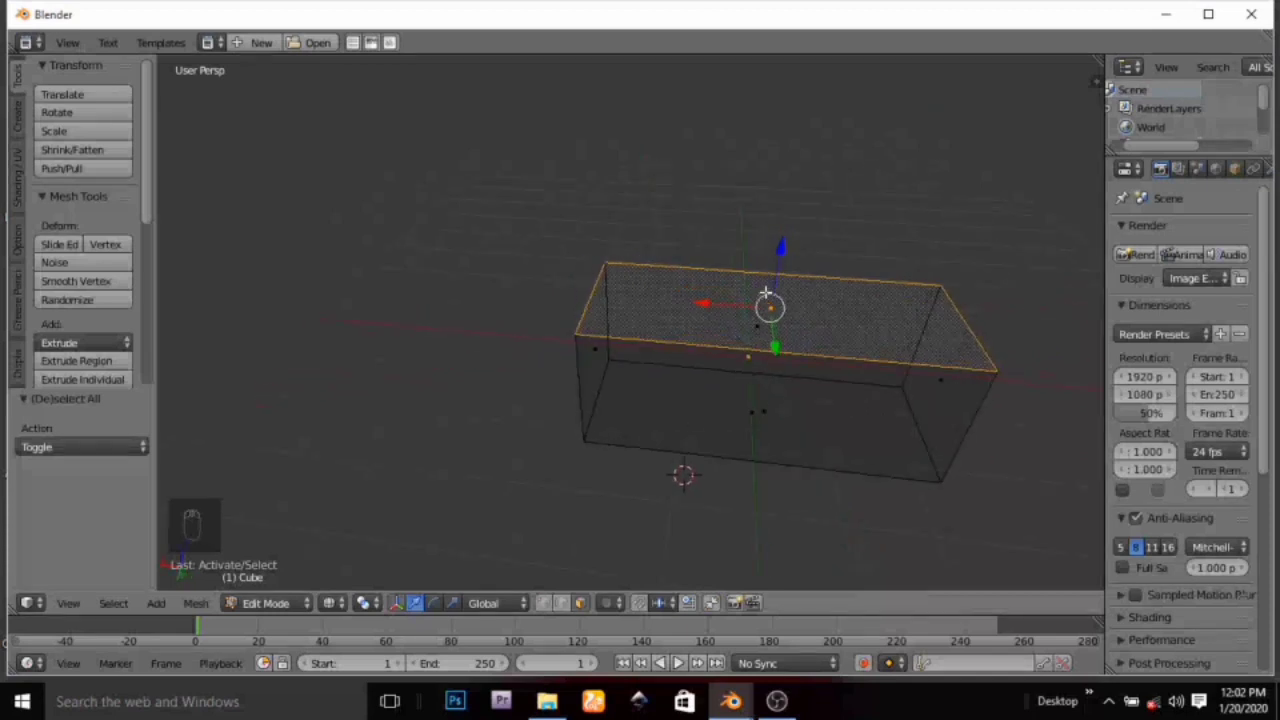
key(s)
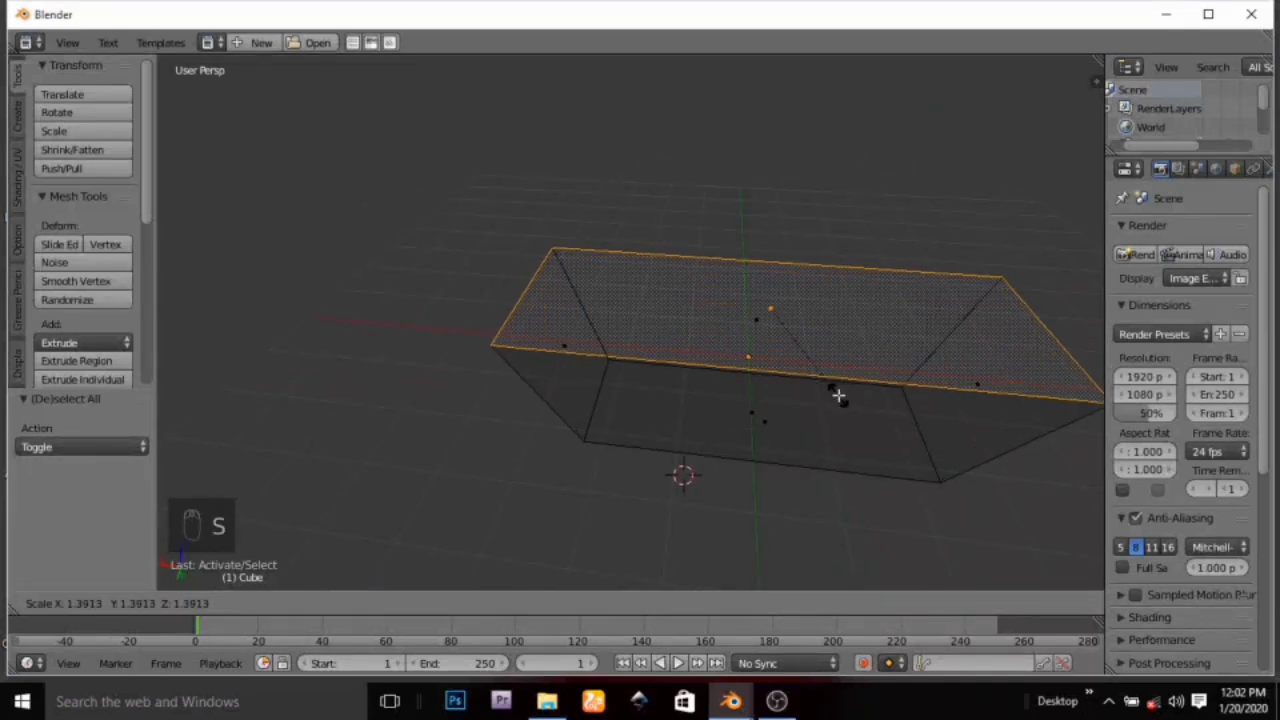
click(838, 396)
Return to solid shading and inset the enlarged top face by about 0.41 units
middle_drag(826, 400, 643, 428)
key(z)
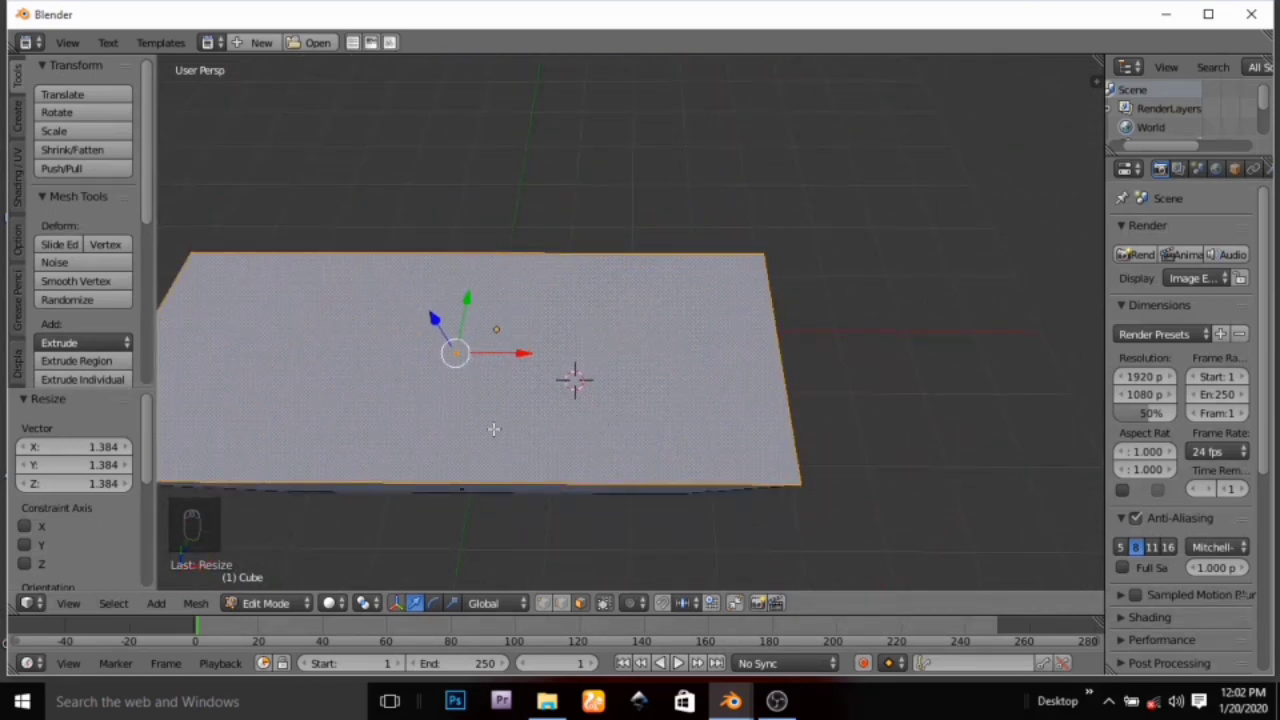
middle_drag(483, 428, 592, 432)
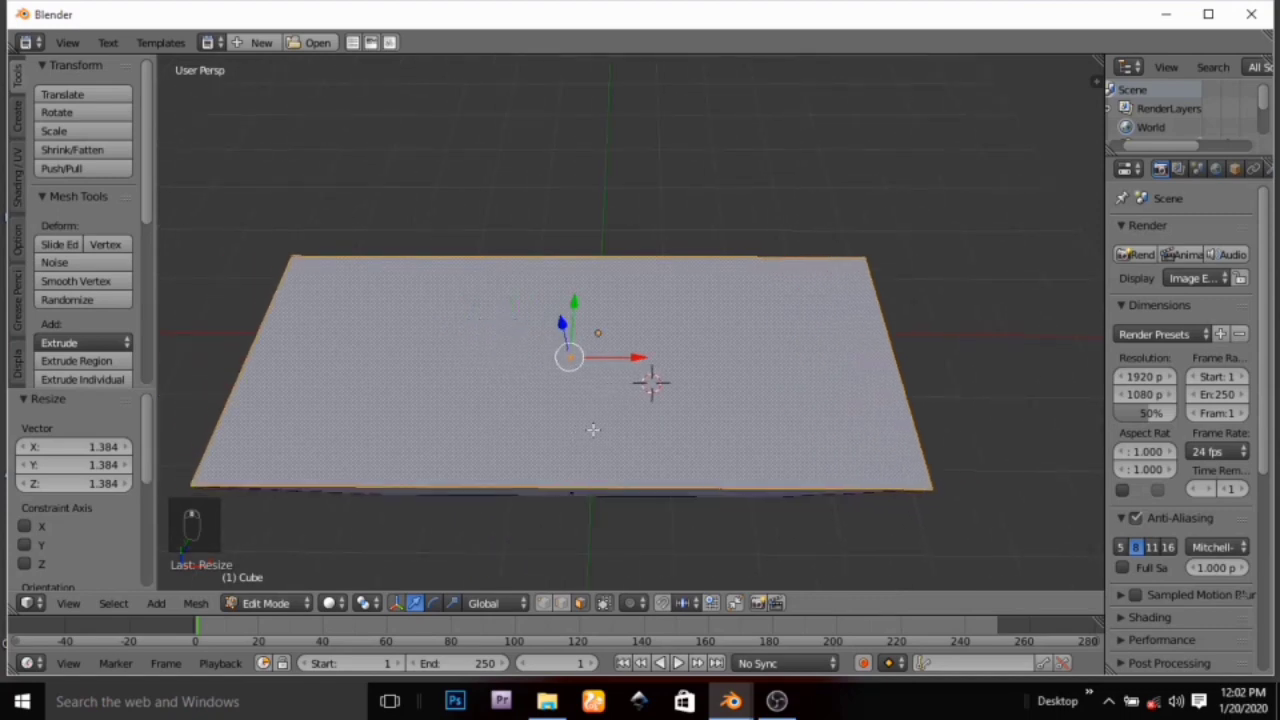
right_click(596, 429)
key(i)
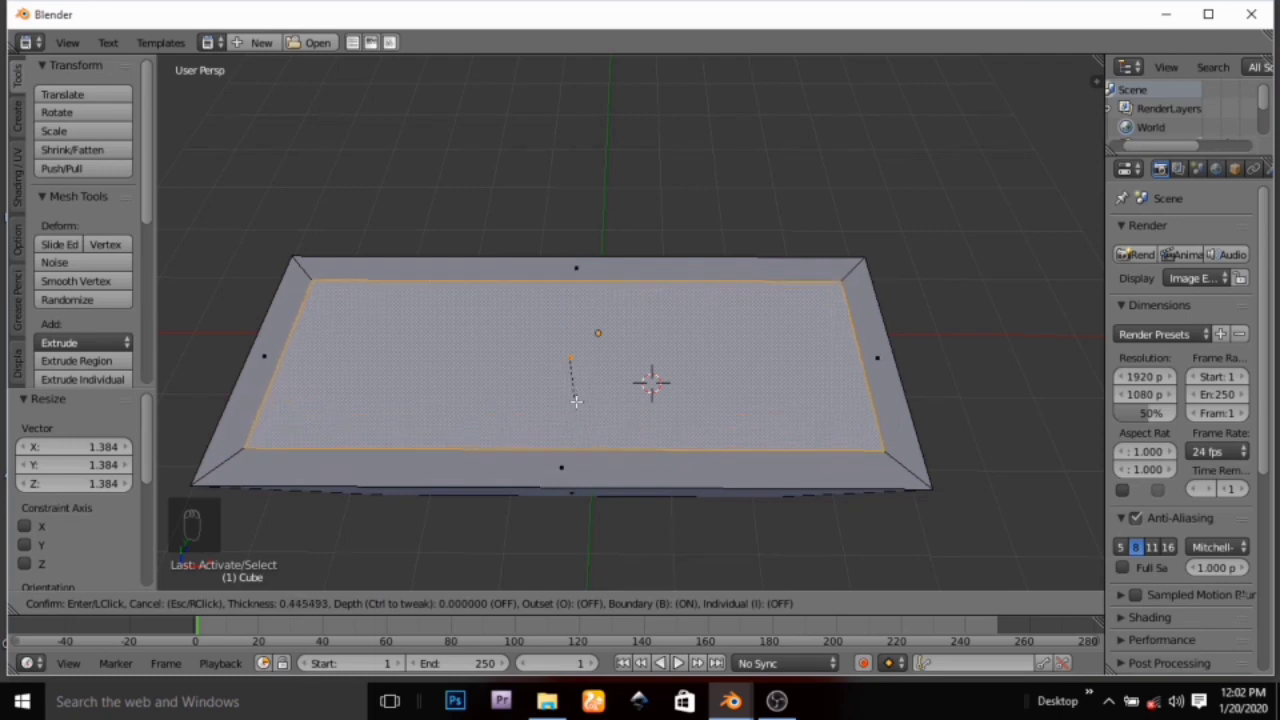
click(577, 402)
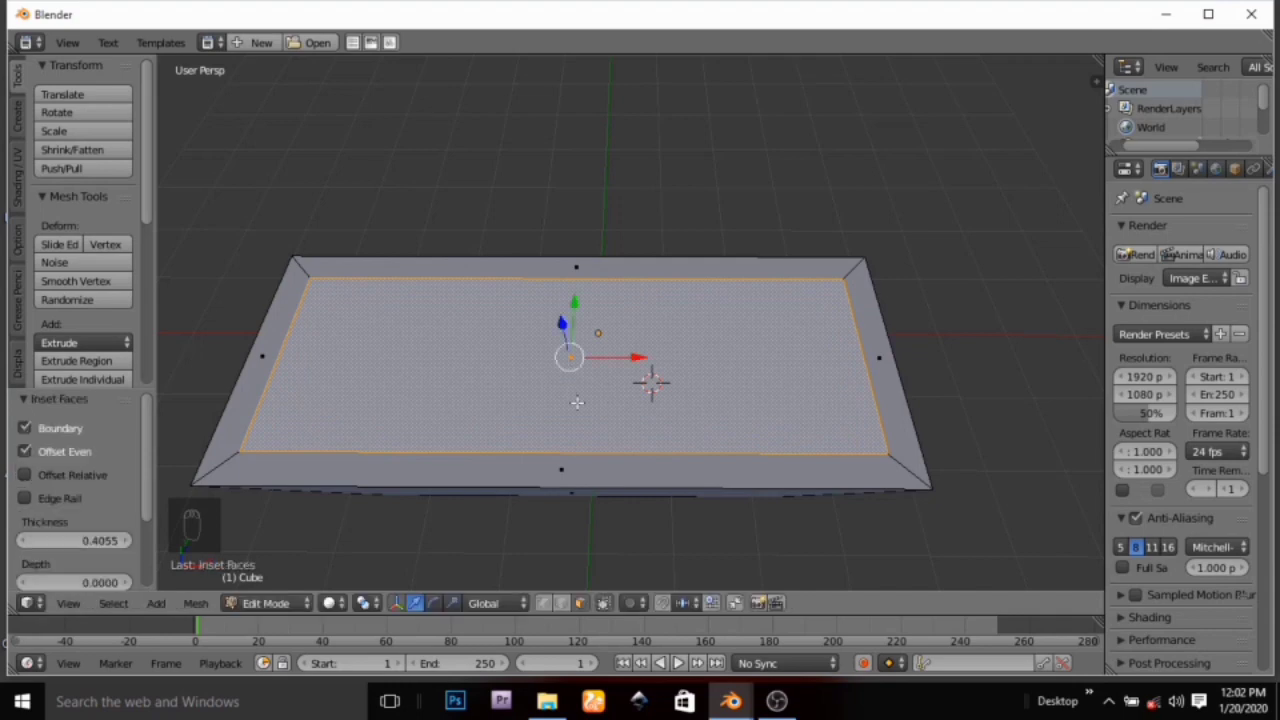
Try to extrude the inset face upward
middle_drag(581, 404, 573, 308)
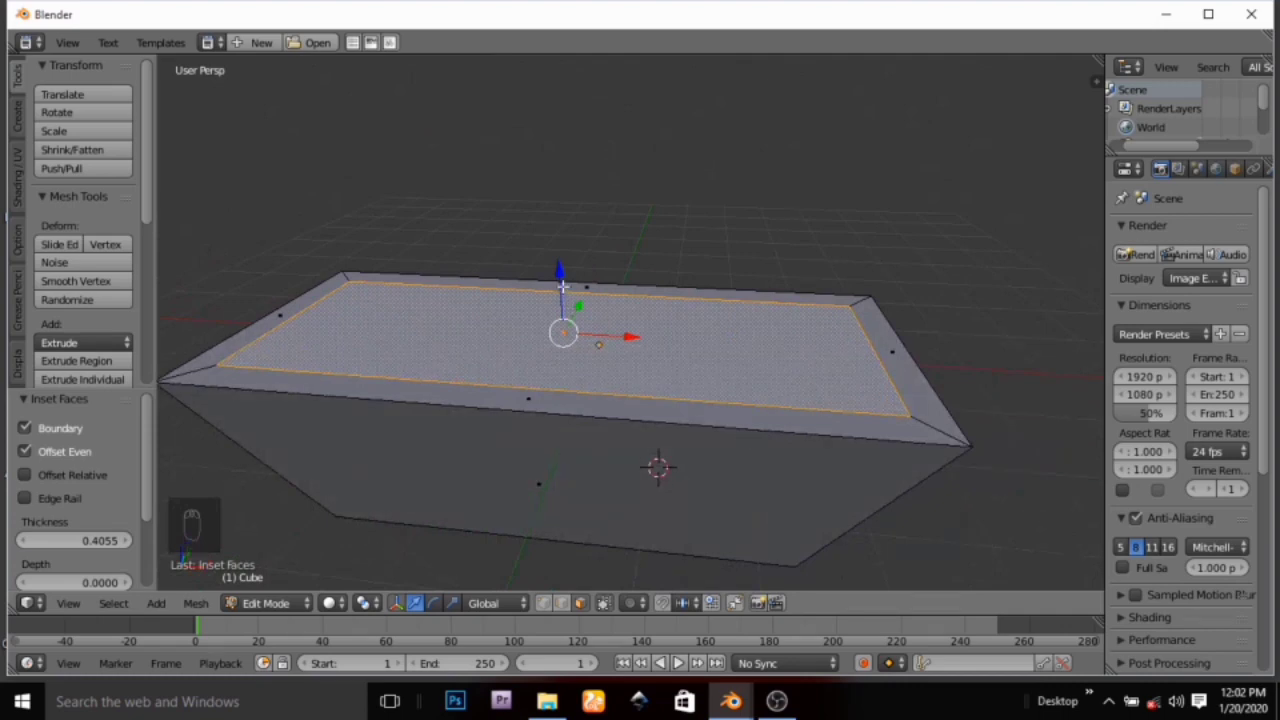
key(e)
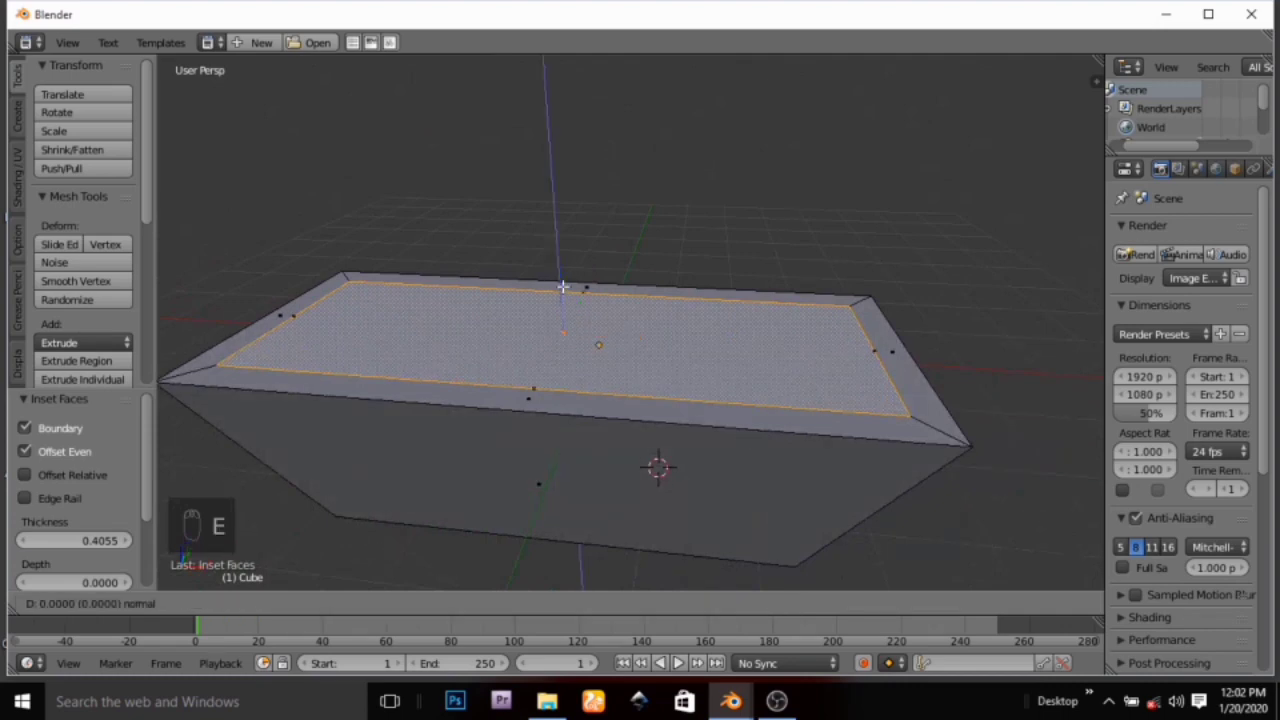
key(z)
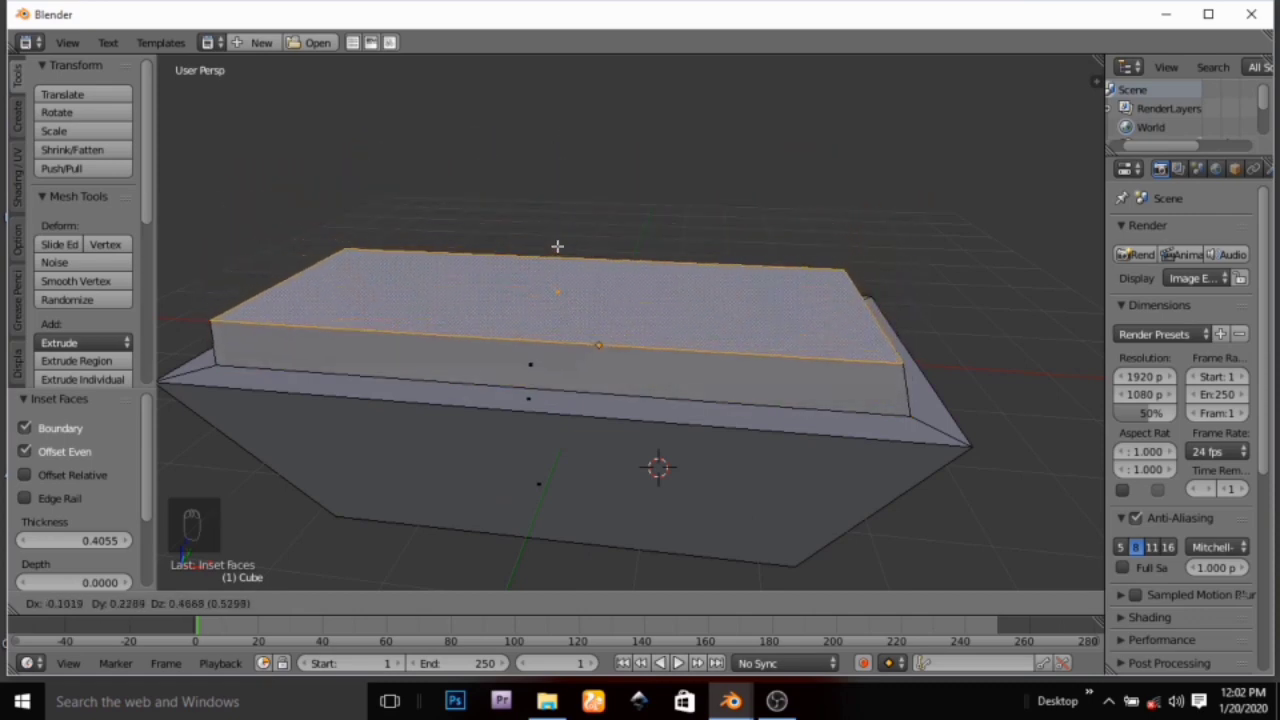
right_click(557, 246)
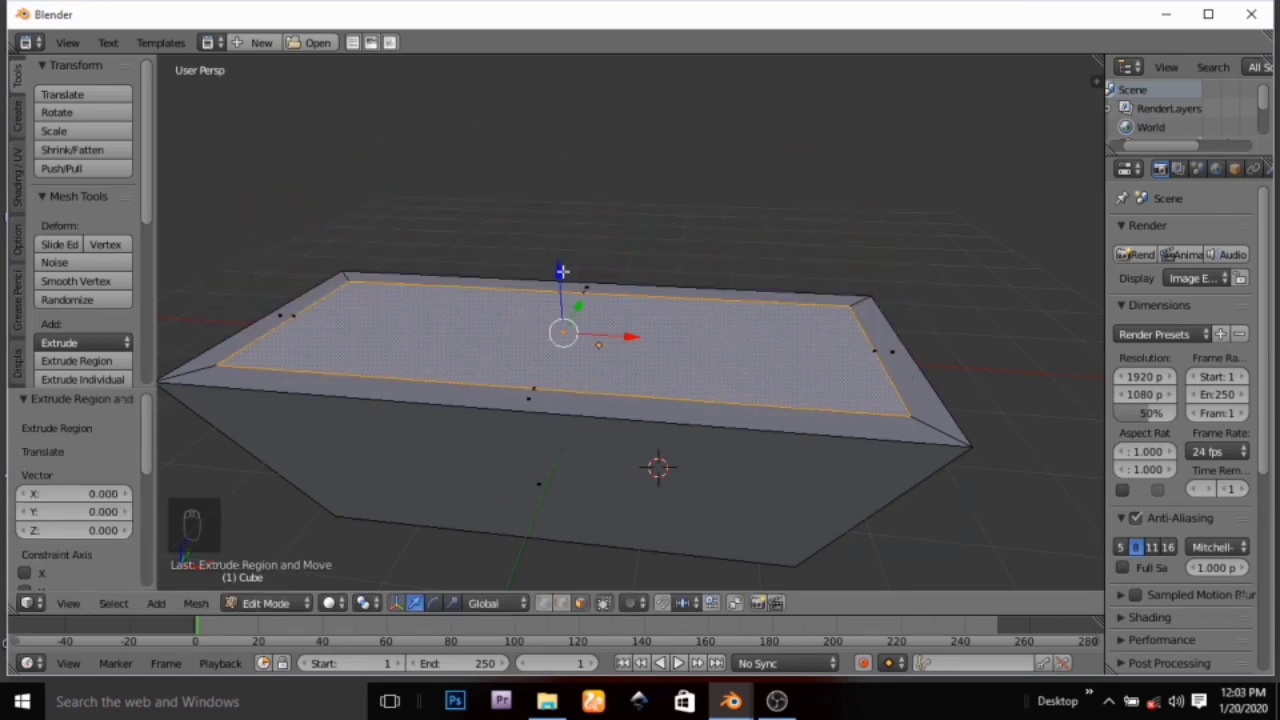
key(e)
key(z)
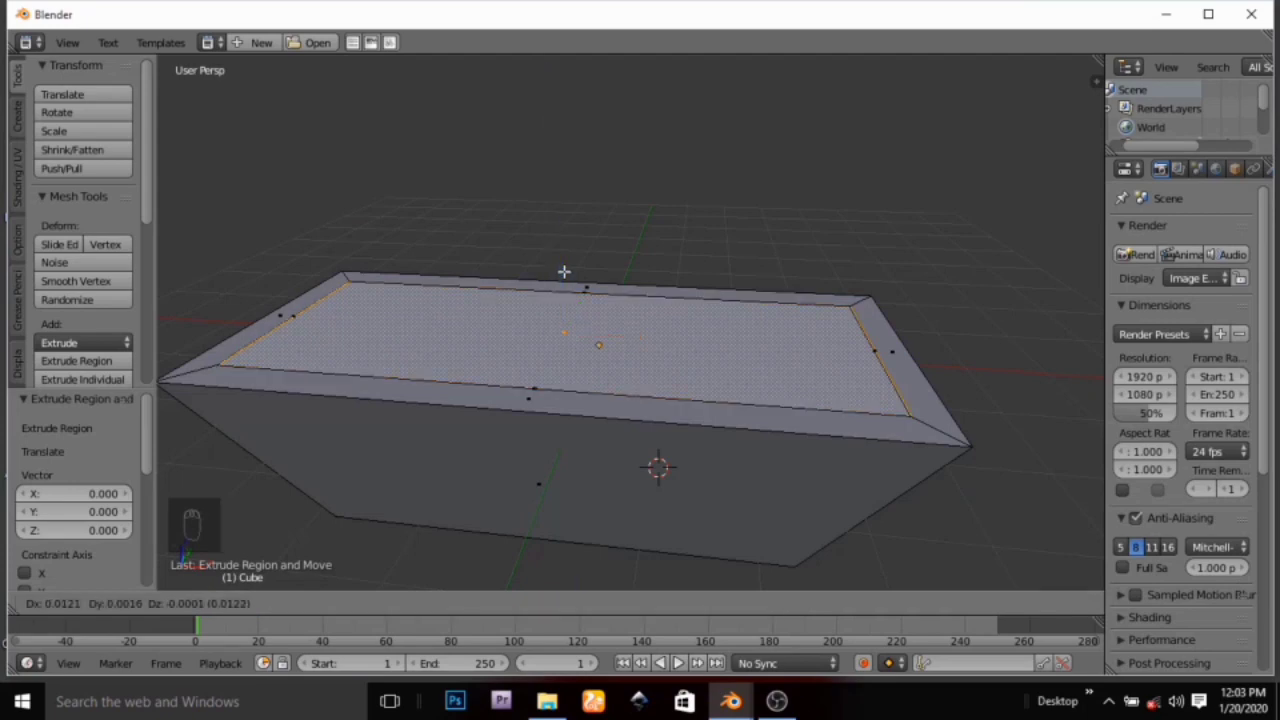
click(564, 271)
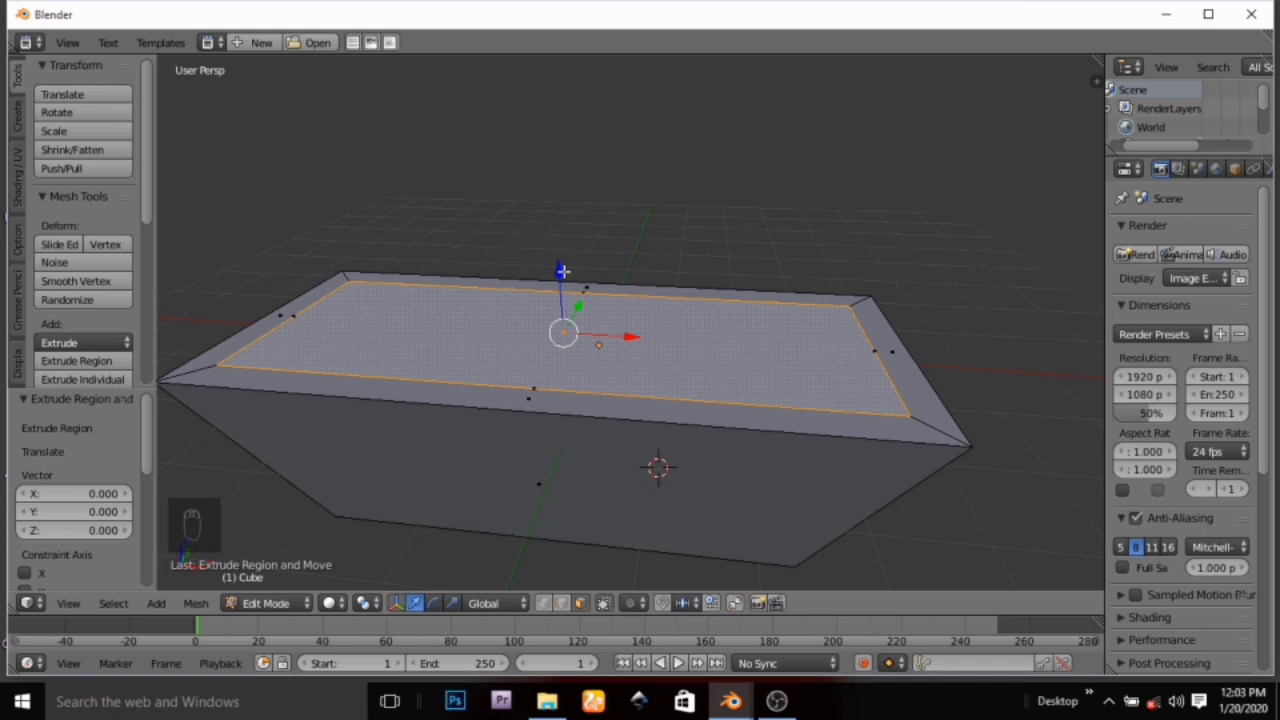
Extrude the inset face downward into the block by about 2.28 units
key(e)
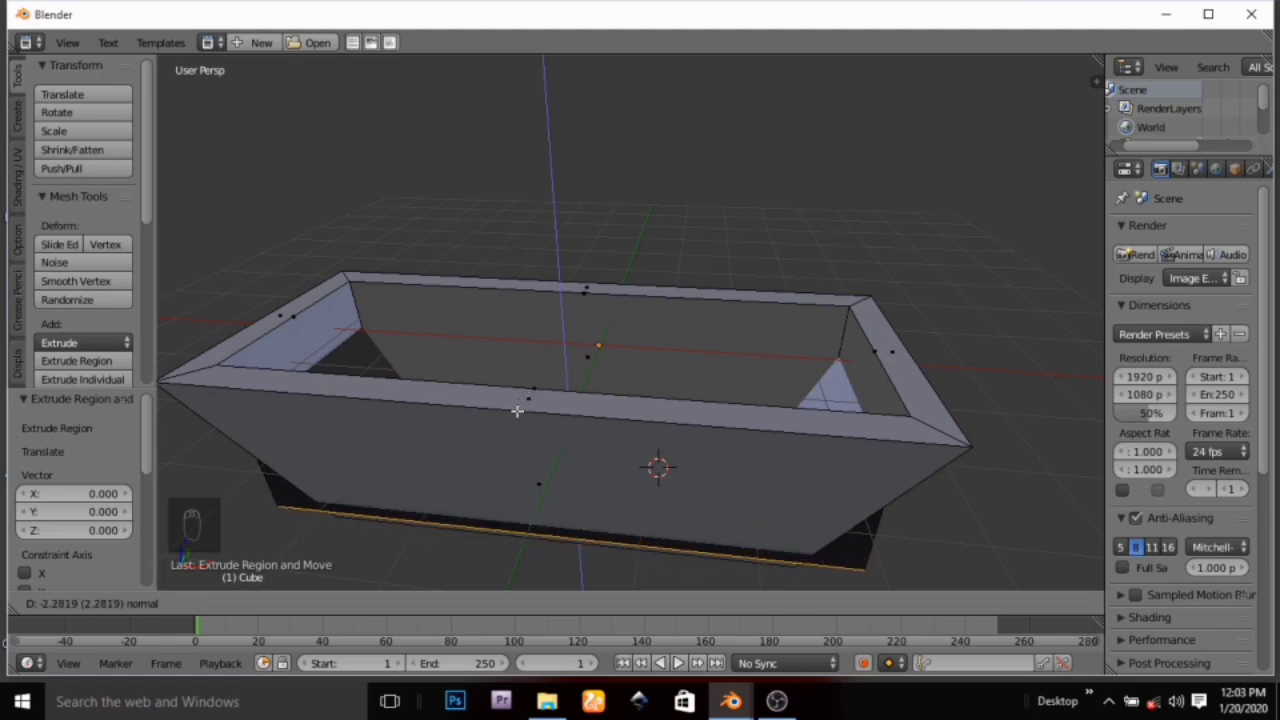
click(517, 410)
middle_drag(517, 410, 629, 428)
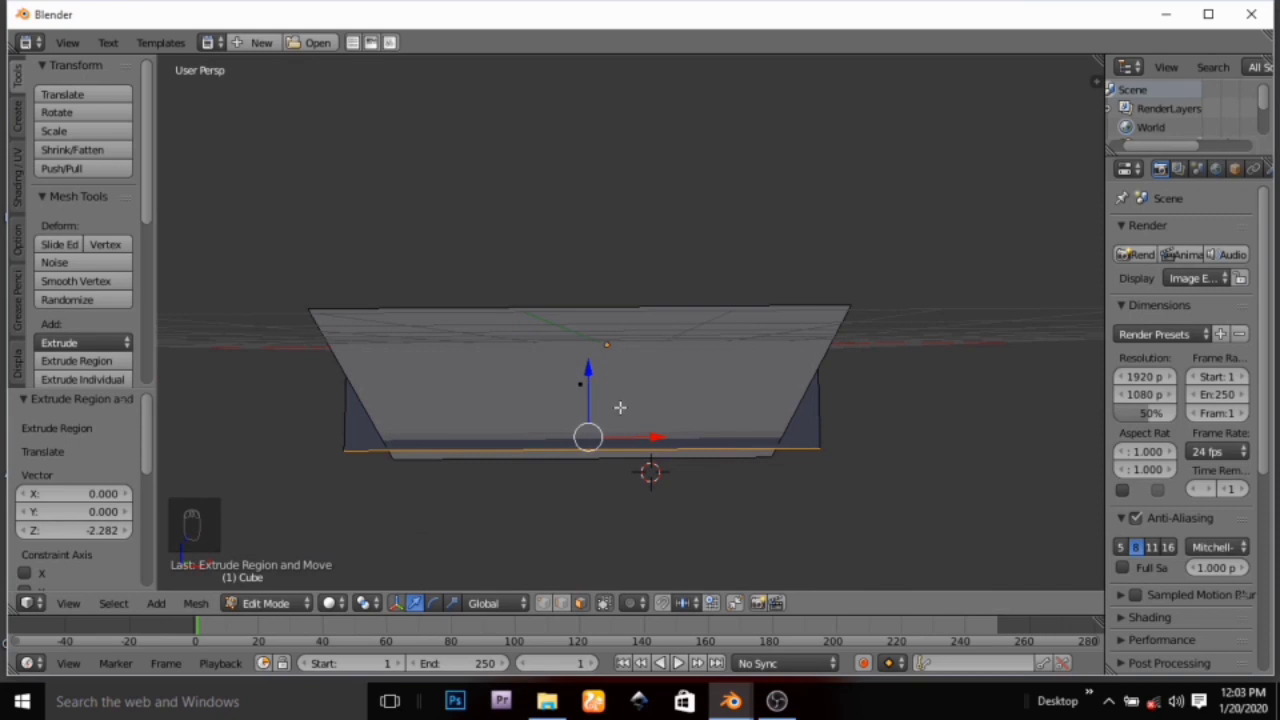
Scale the extruded inner floor face down to about 0.34 so it fits inside the tapered walls
key(s)
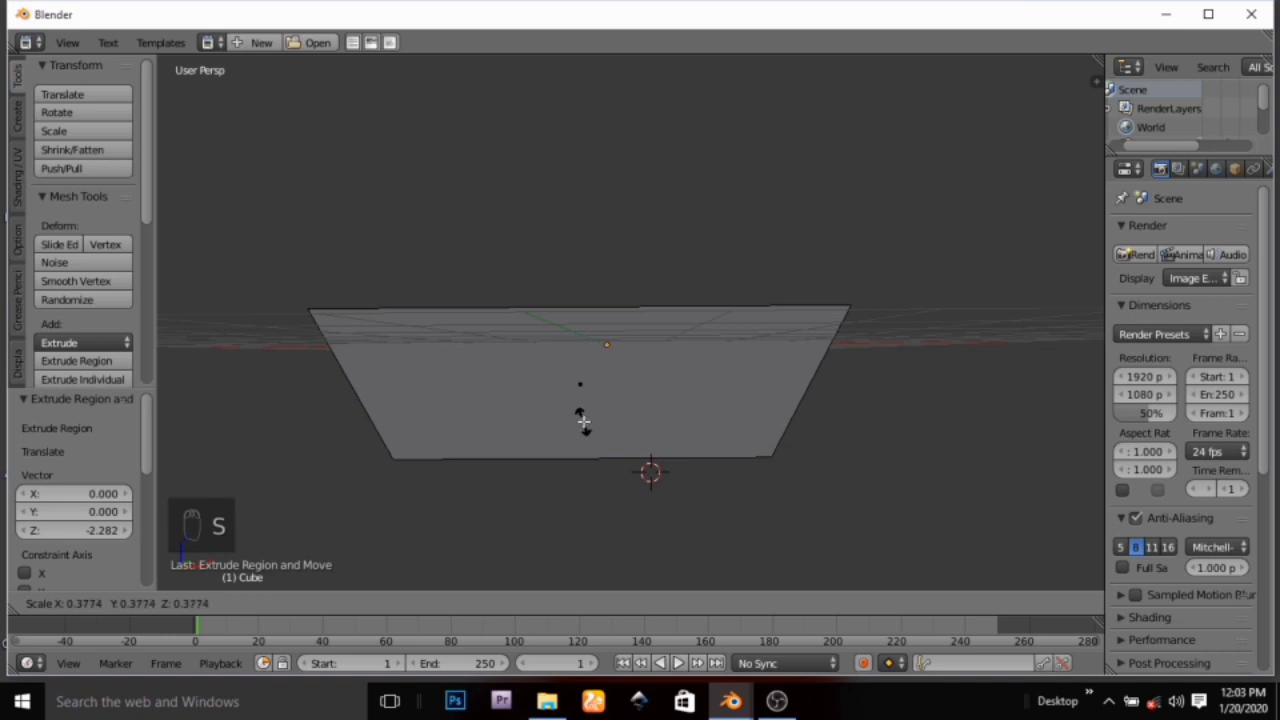
click(584, 418)
middle_drag(606, 346, 820, 389)
scroll(786, 402, up, 2)
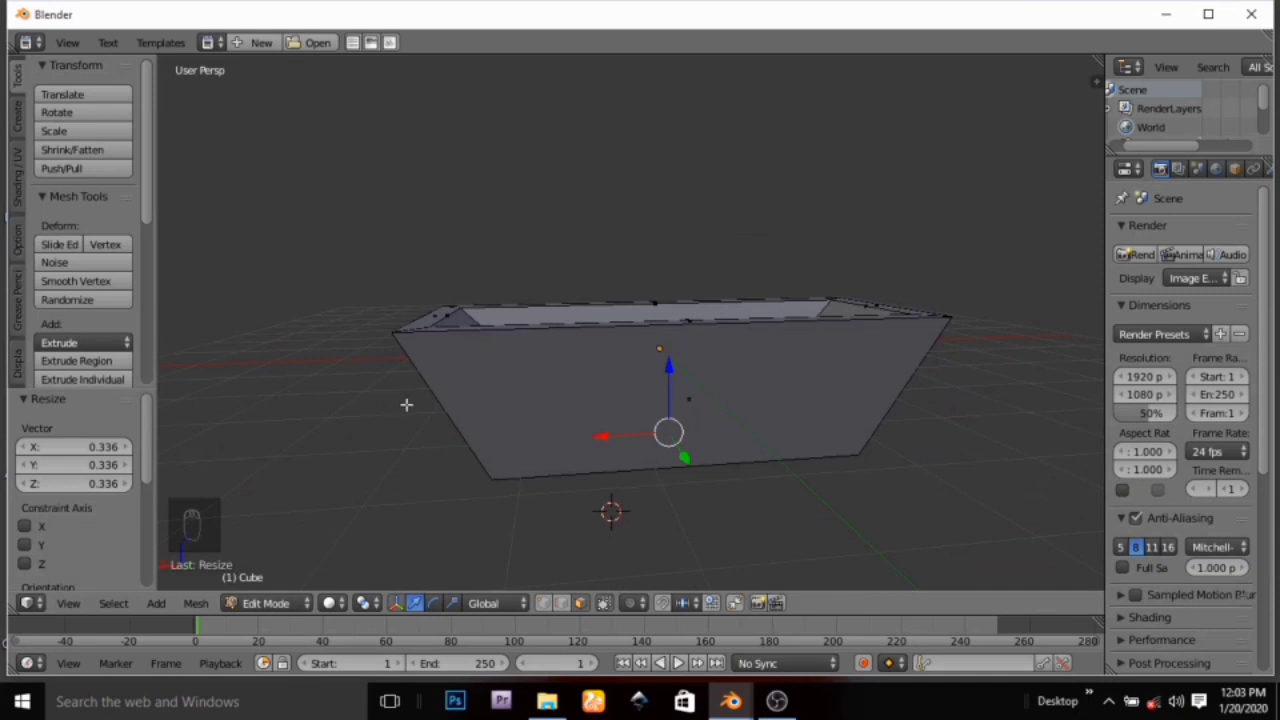
Try a centred horizontal loop cut around the hollow tapered box's outer walls and undo it
middle_drag(566, 364, 541, 438)
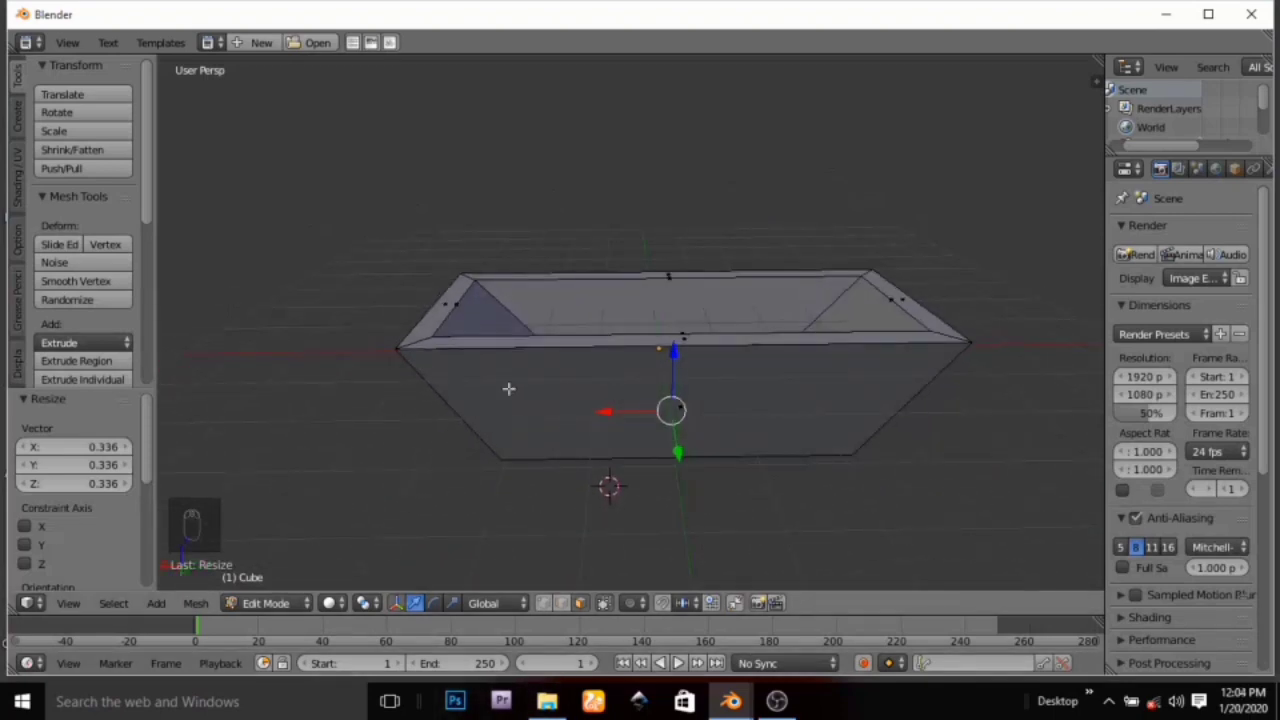
middle_drag(534, 374, 542, 344)
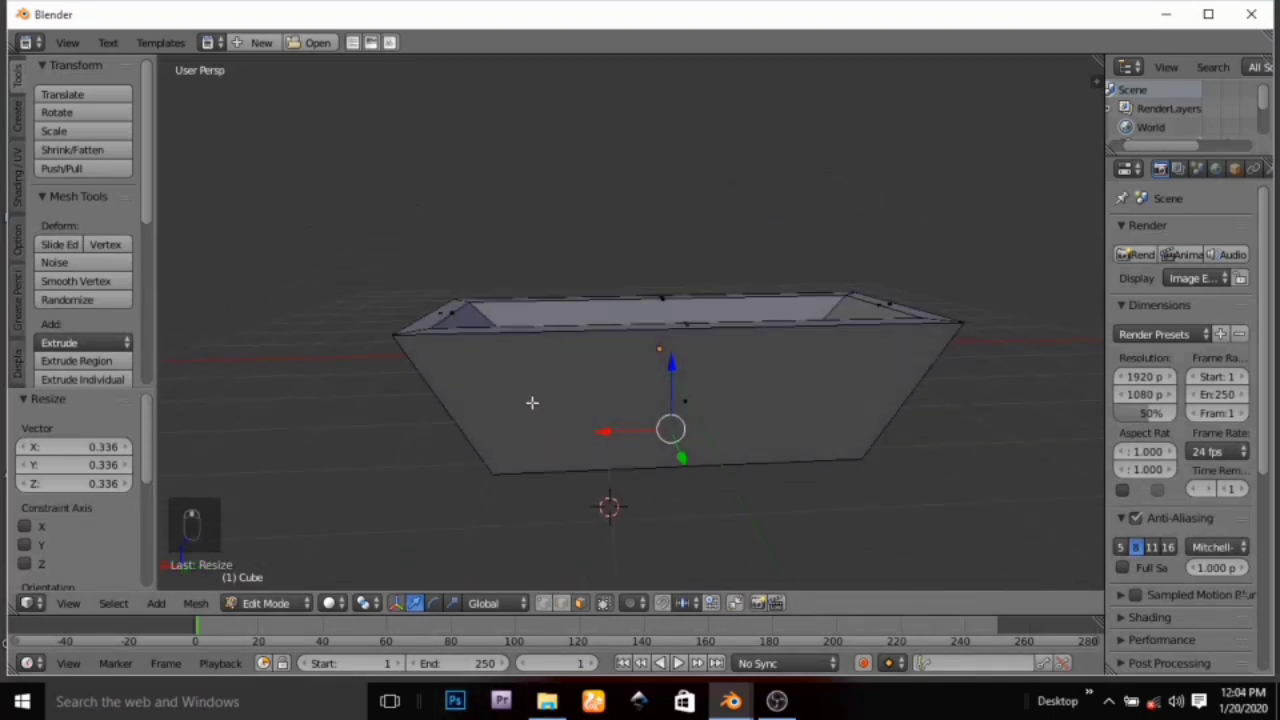
key(ctrl+r)
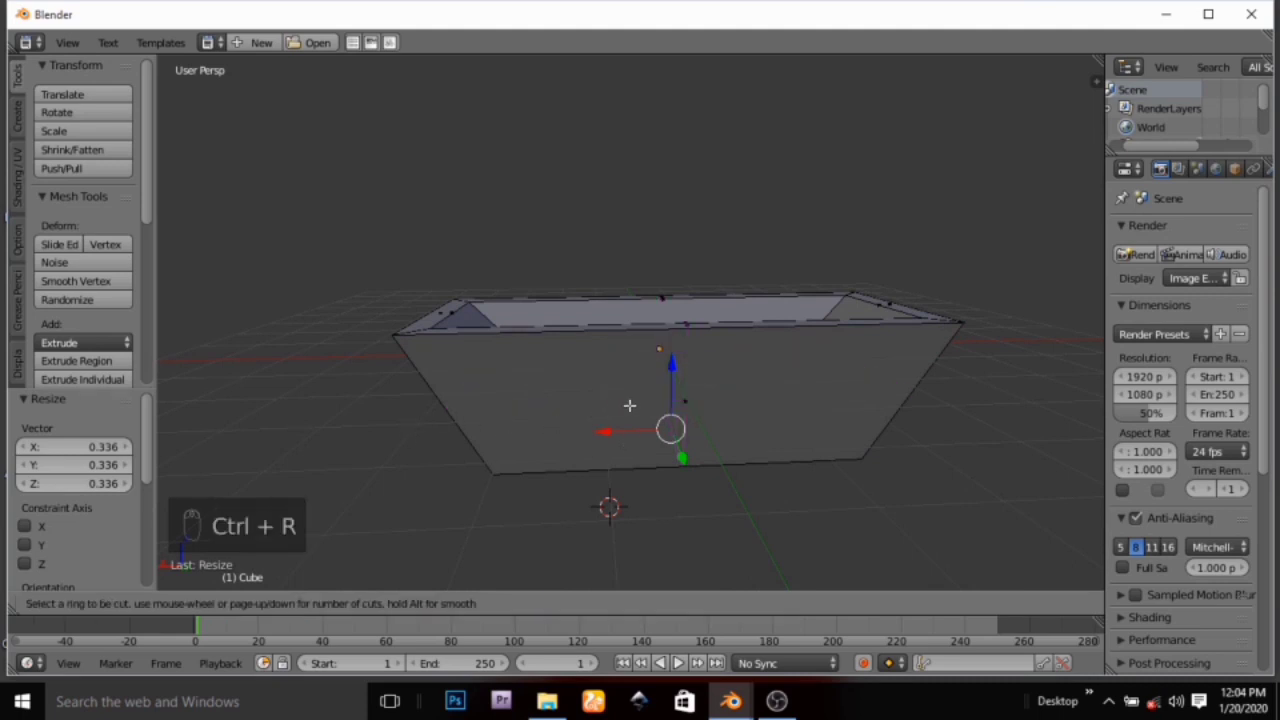
click(441, 395)
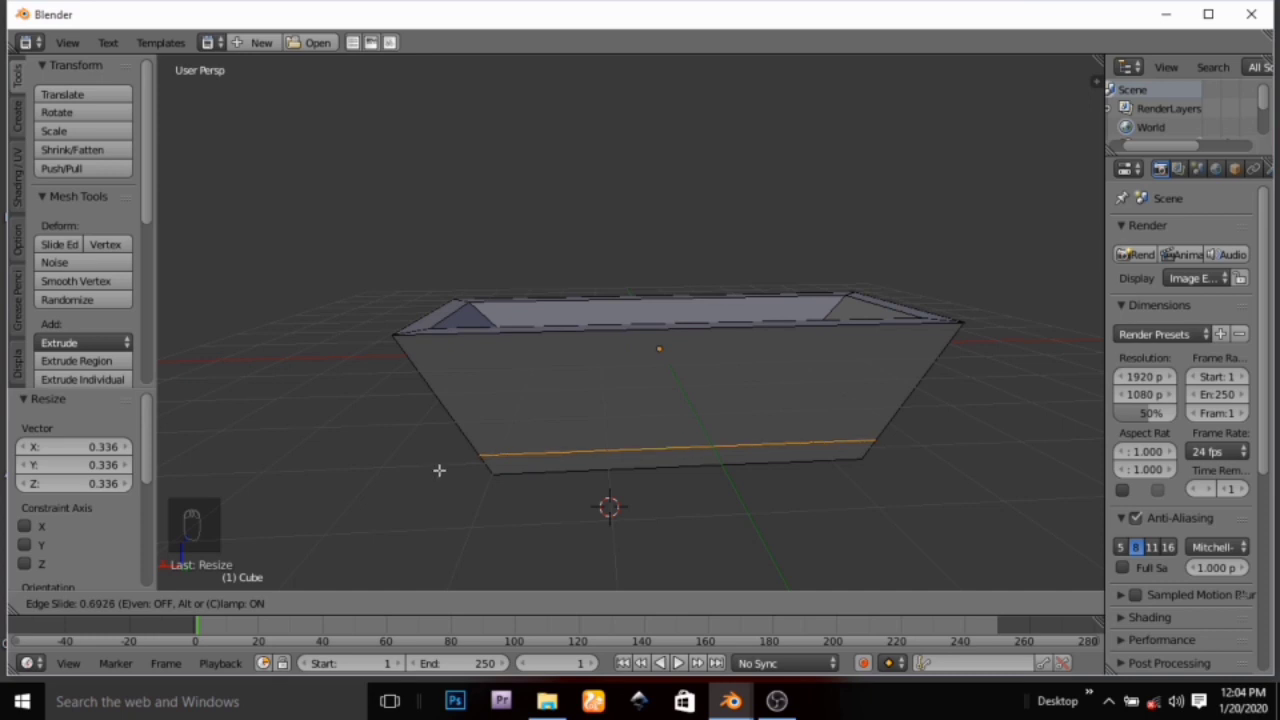
right_click(438, 470)
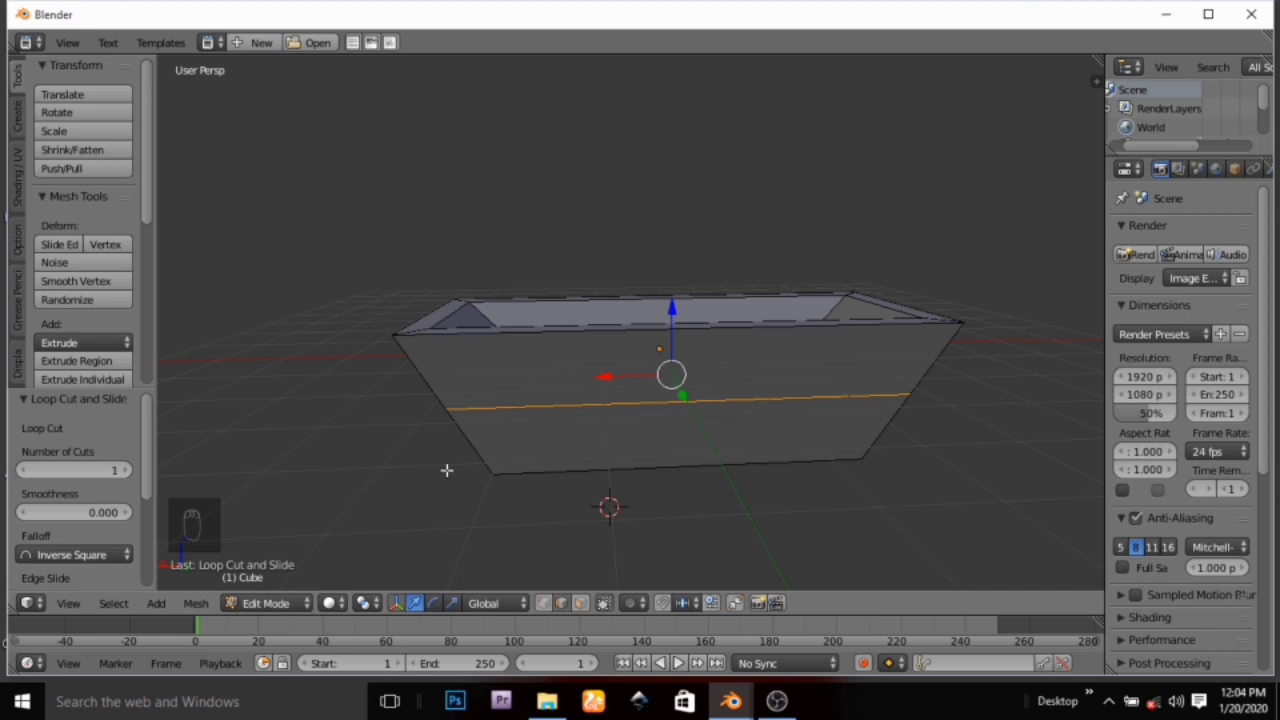
key(ctrl+z)
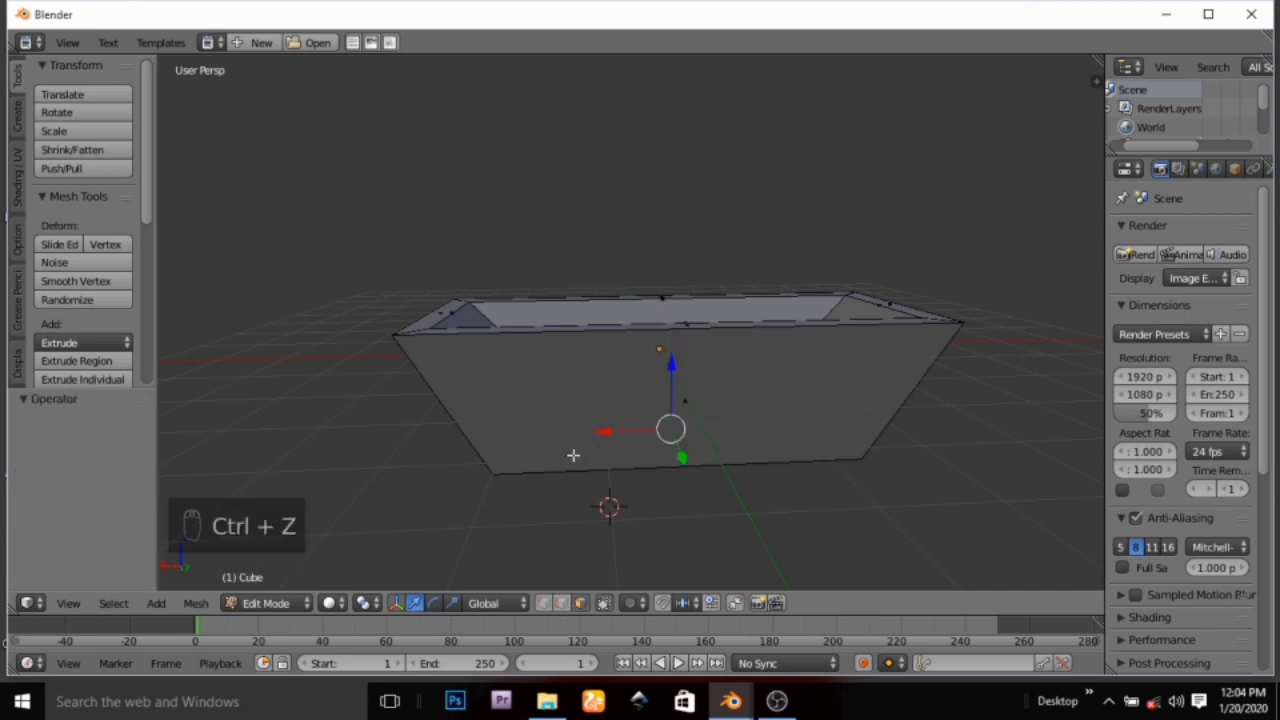
Add two crosswise loop cuts, one slid close to each short end of the box, the second by about 0.93
key(ctrl+r)
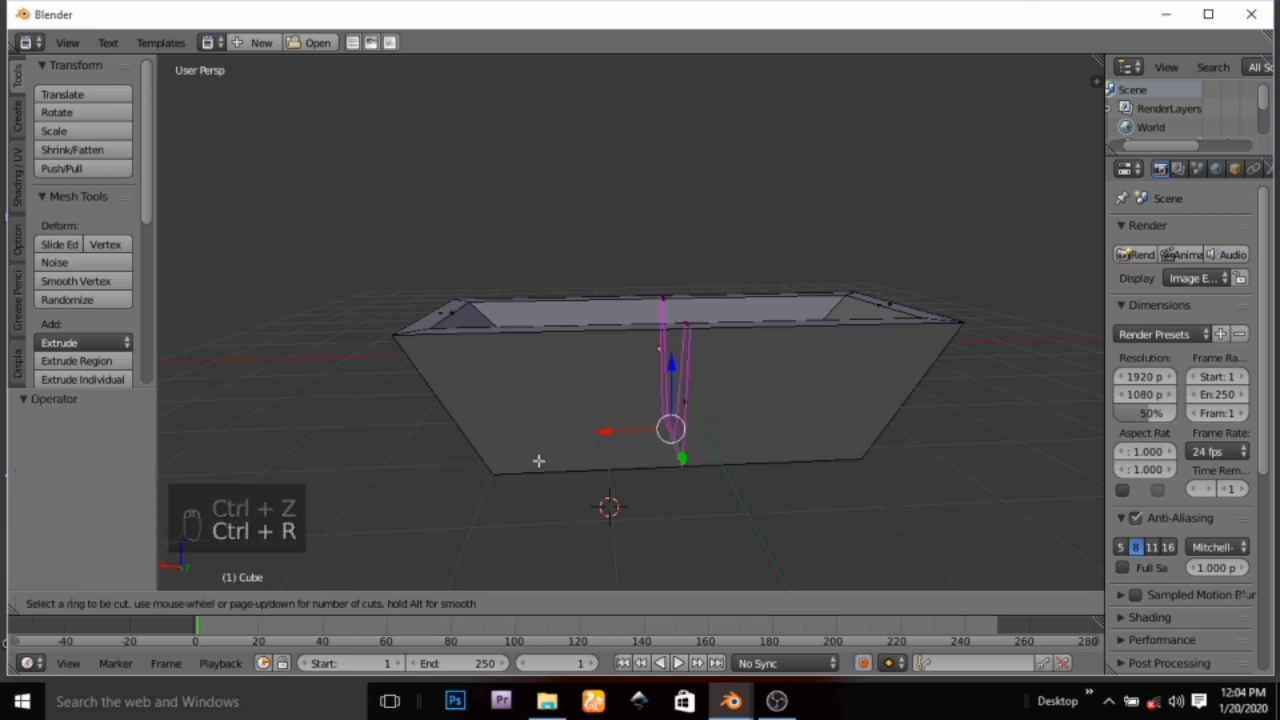
click(563, 480)
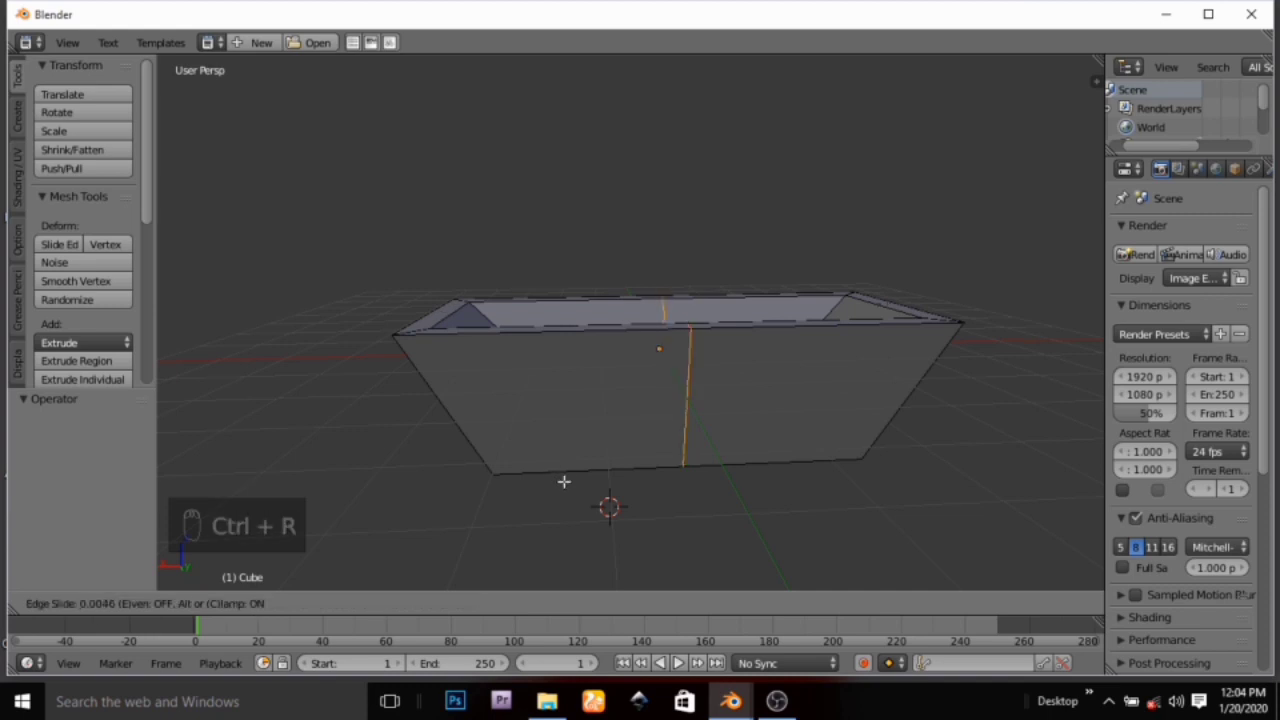
click(395, 523)
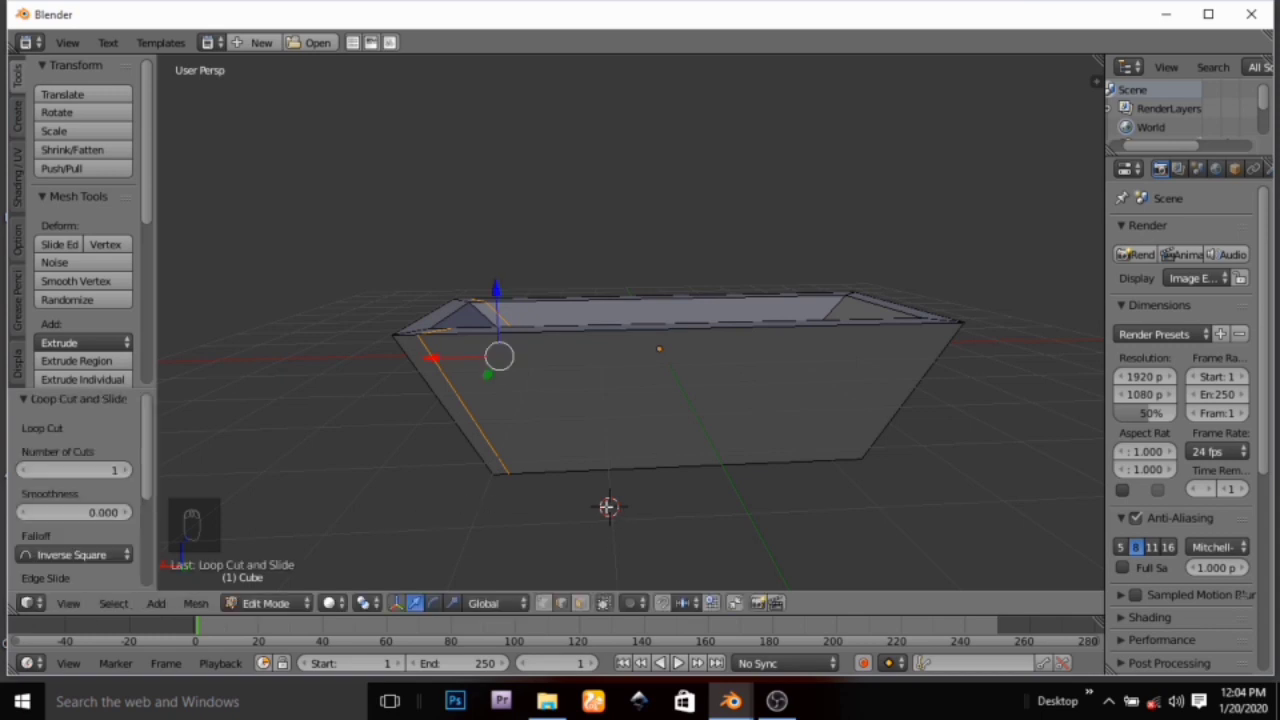
key(ctrl+r)
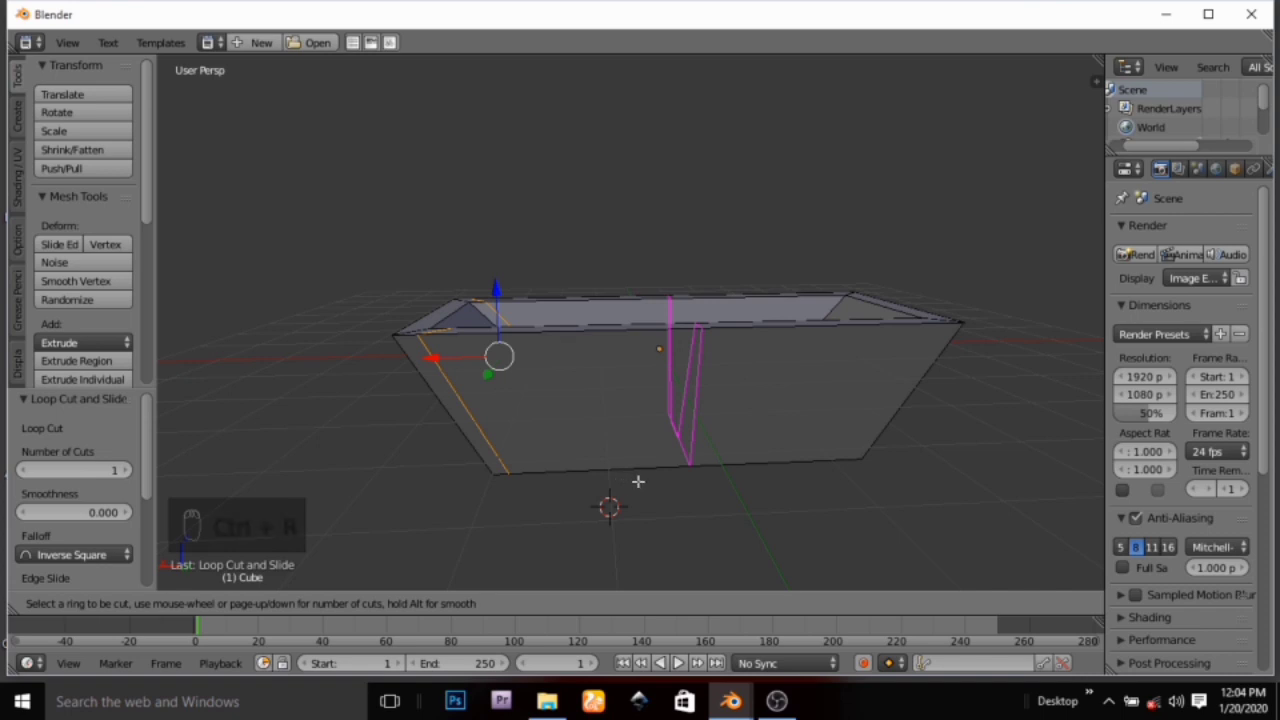
scroll(638, 481, up, 2)
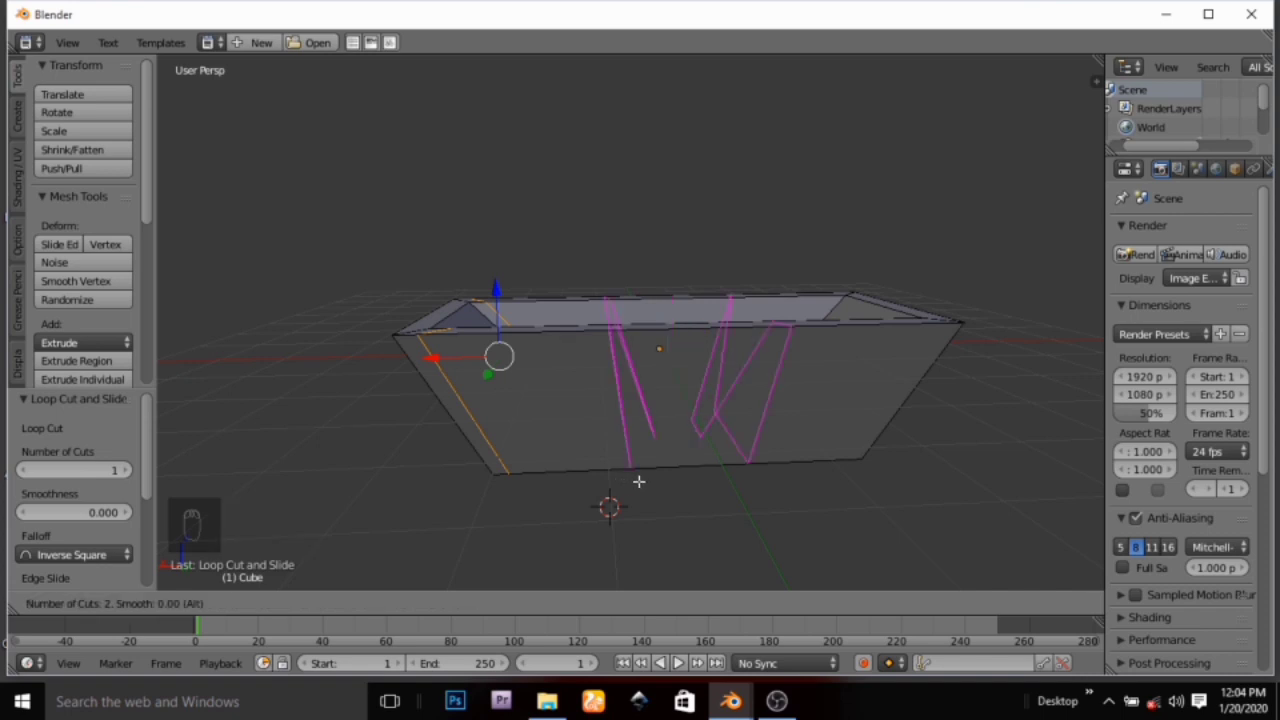
scroll(638, 481, down, 1)
scroll(638, 481, down, 1)
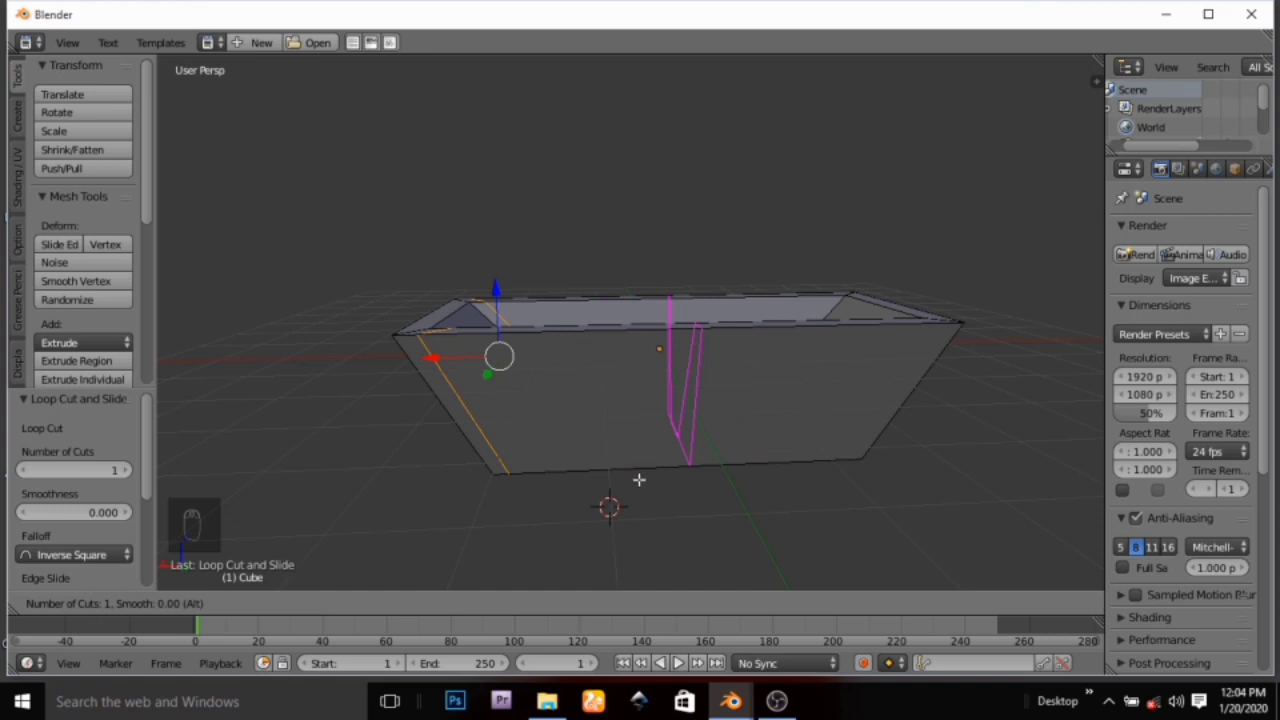
click(638, 481)
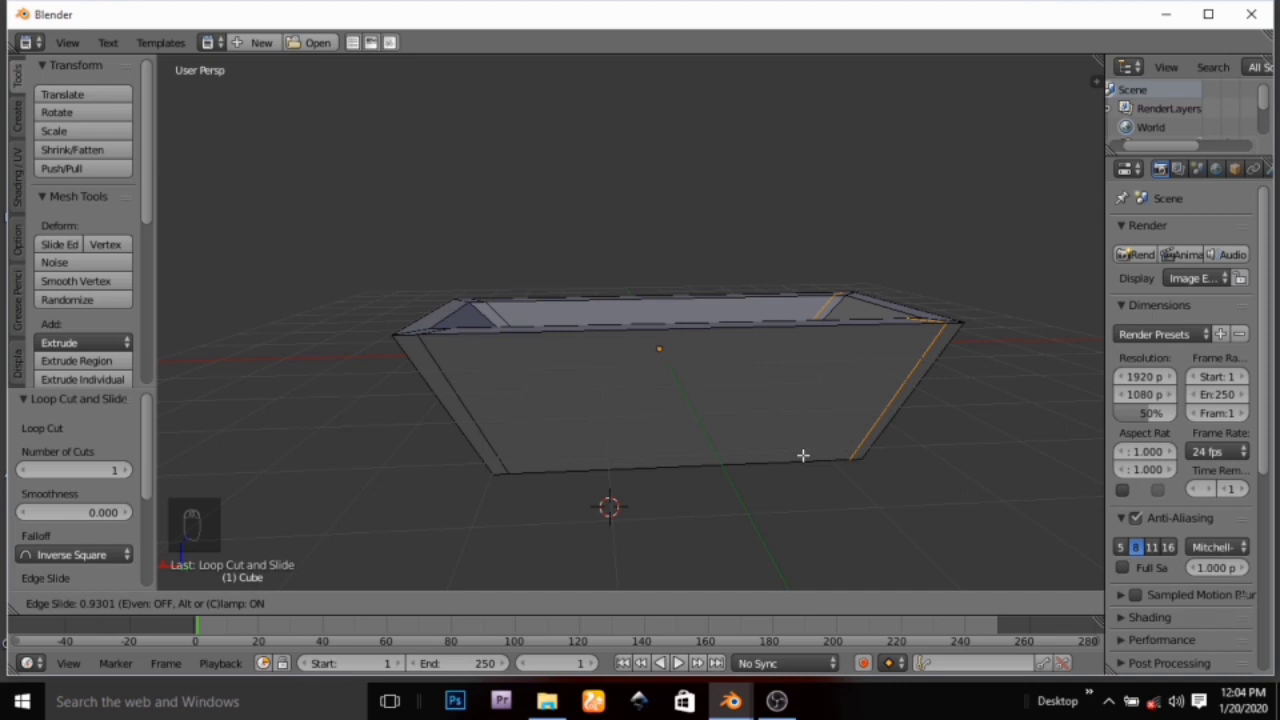
click(803, 455)
Add two lengthwise loop cuts, one slid close to each long side of the box, the second by about -0.86
middle_drag(807, 455, 612, 450)
scroll(600, 434, down, 2)
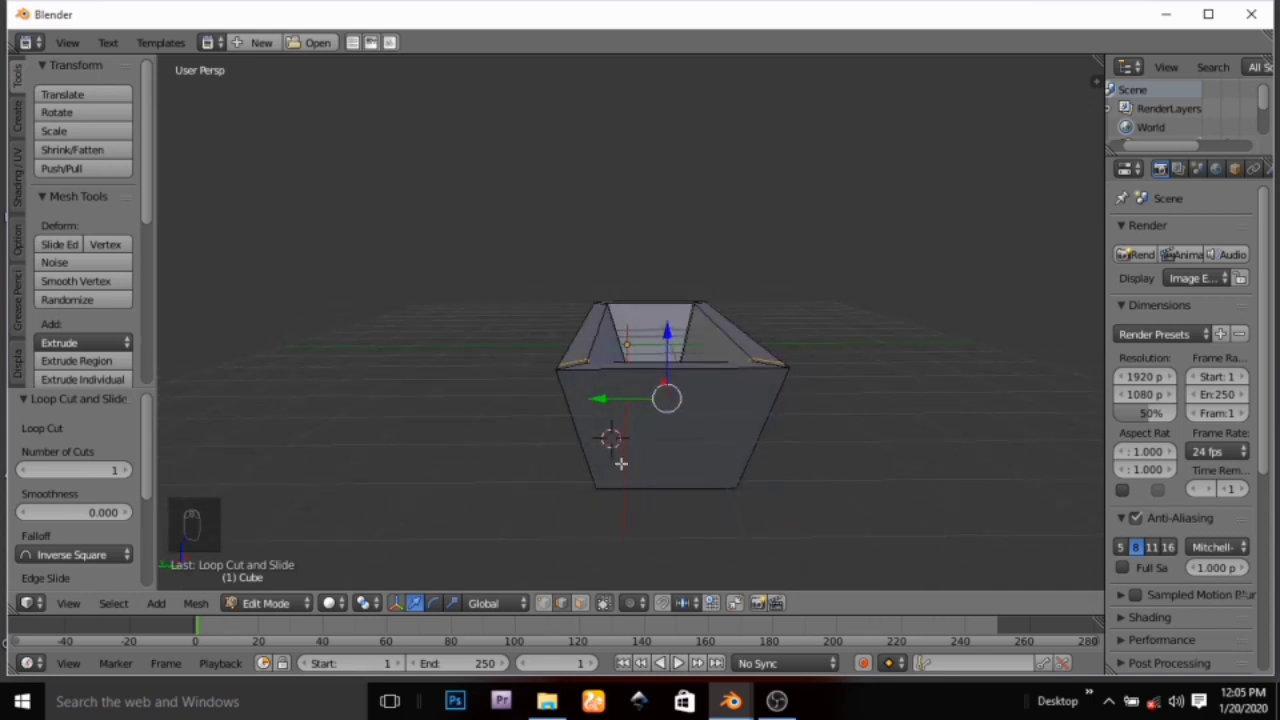
key(ctrl+r)
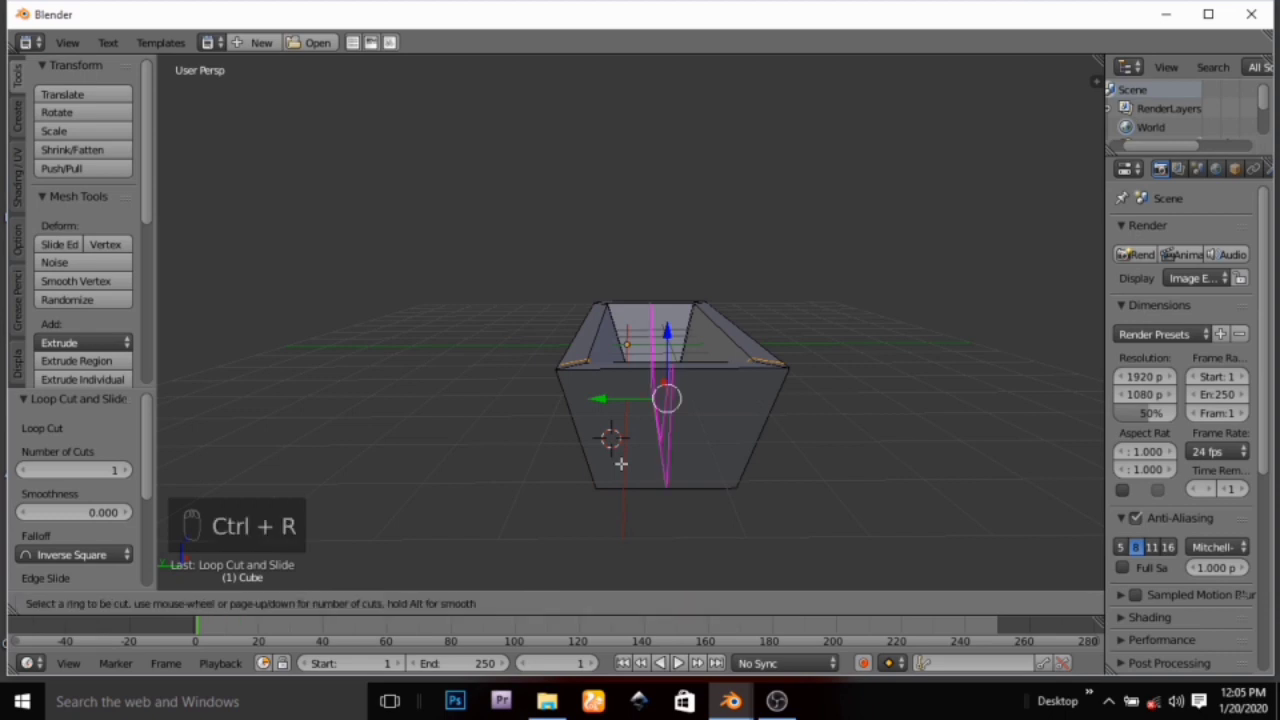
click(621, 464)
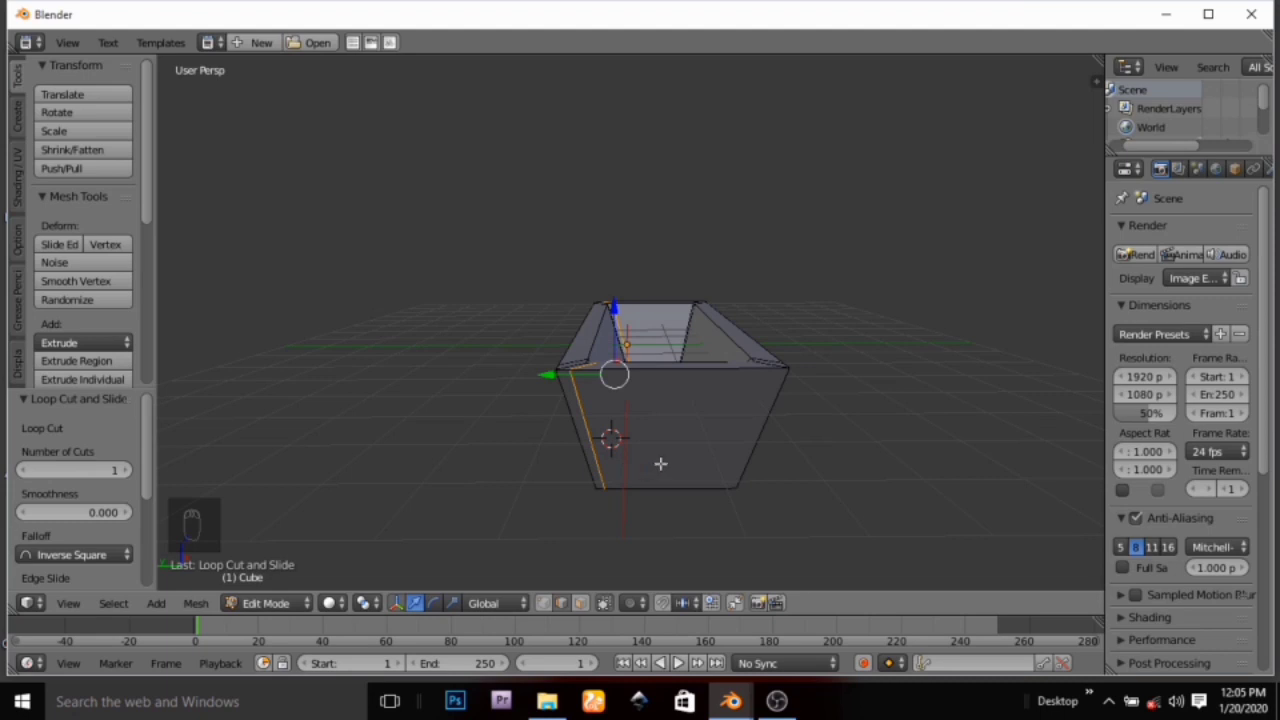
key(ctrl+r)
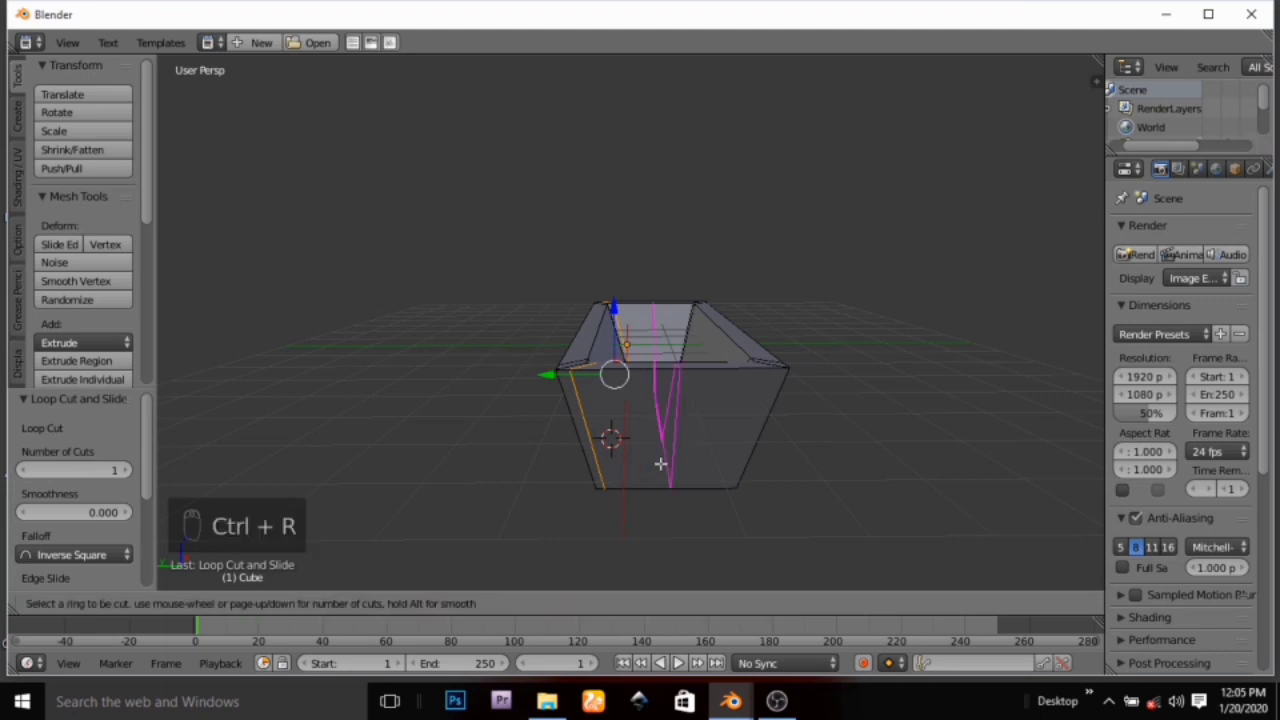
click(660, 463)
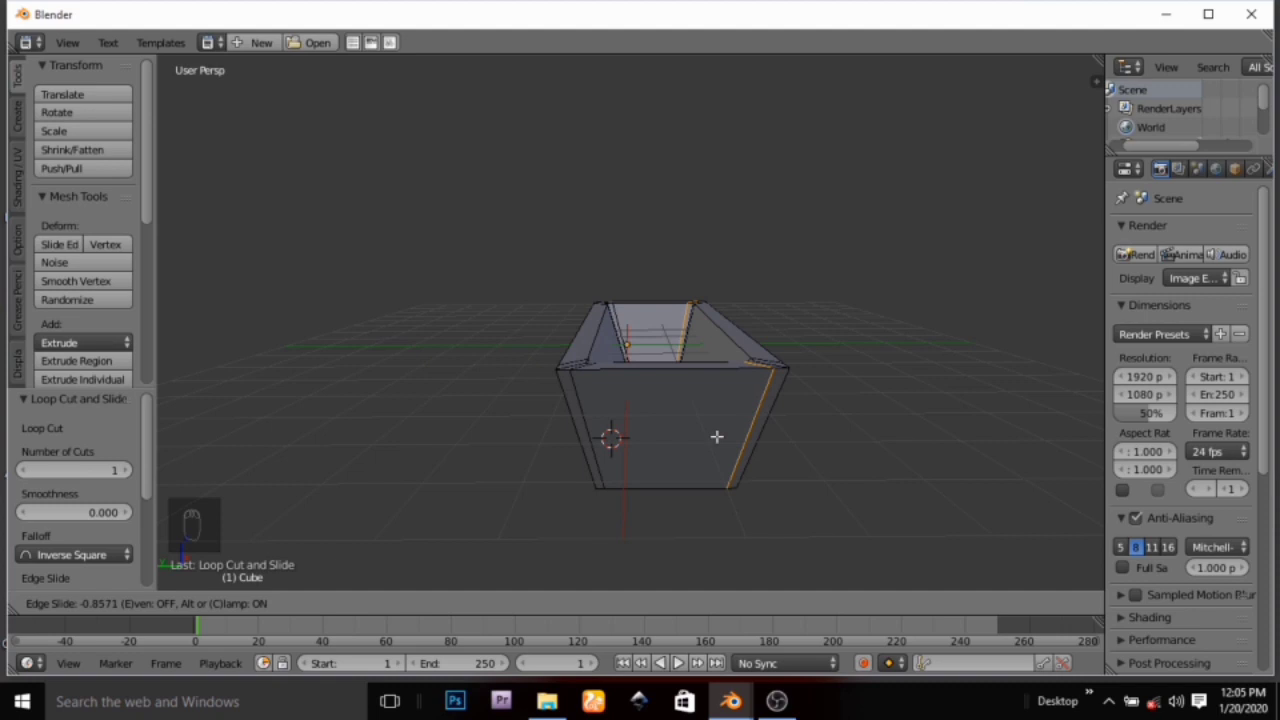
click(716, 436)
Switch to face selection and select the two narrow corner strips on one long side of the box
middle_drag(687, 453, 927, 434)
middle_drag(554, 309, 502, 350)
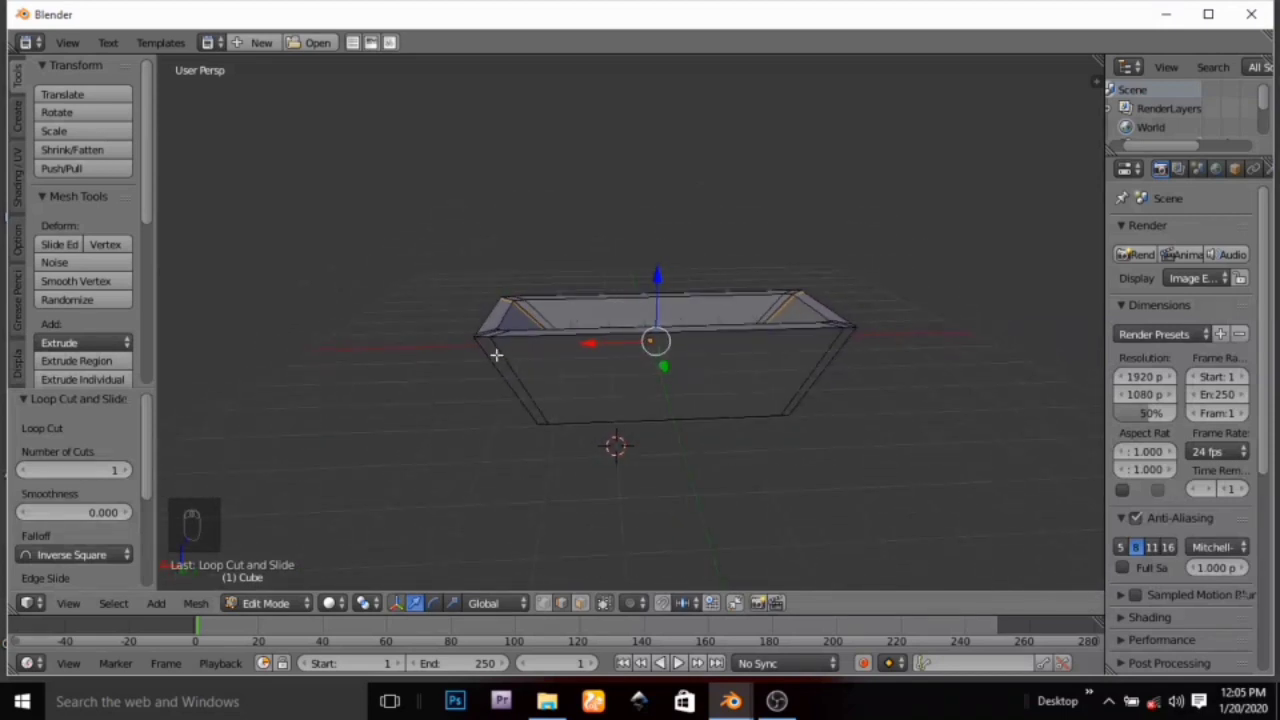
key(ctrl+Tab)
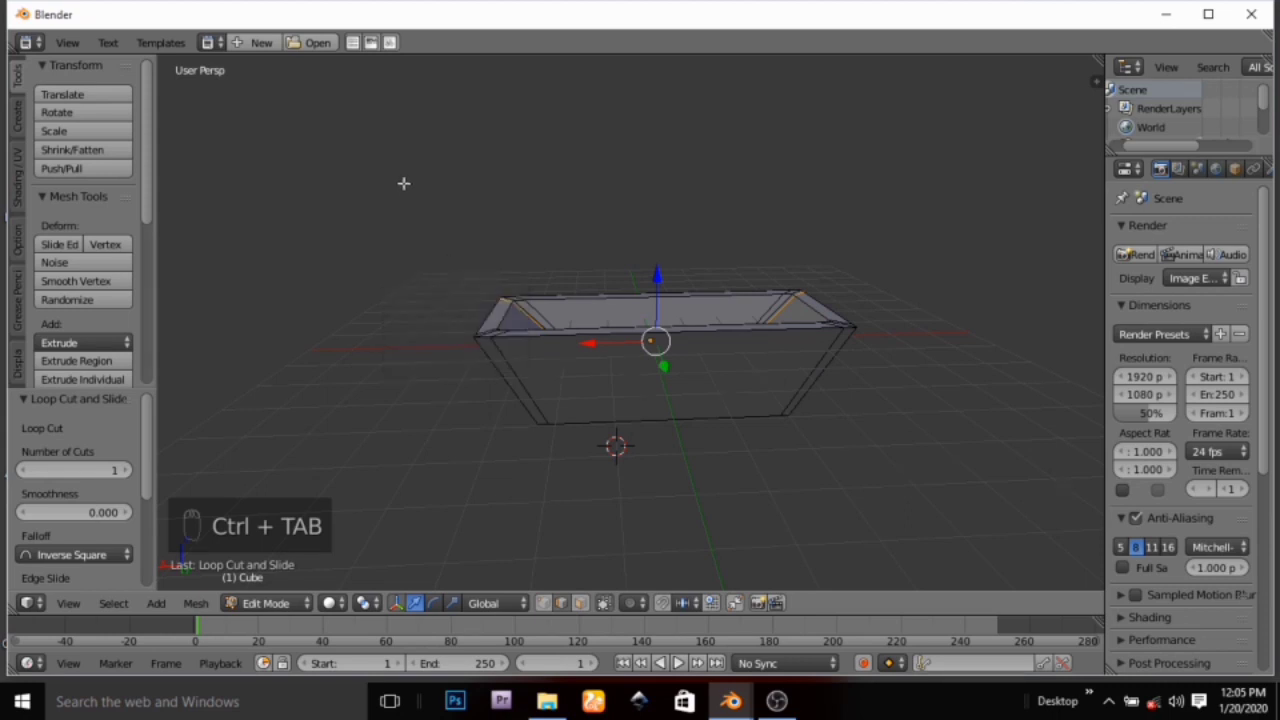
click(402, 183)
key(ctrl+Tab)
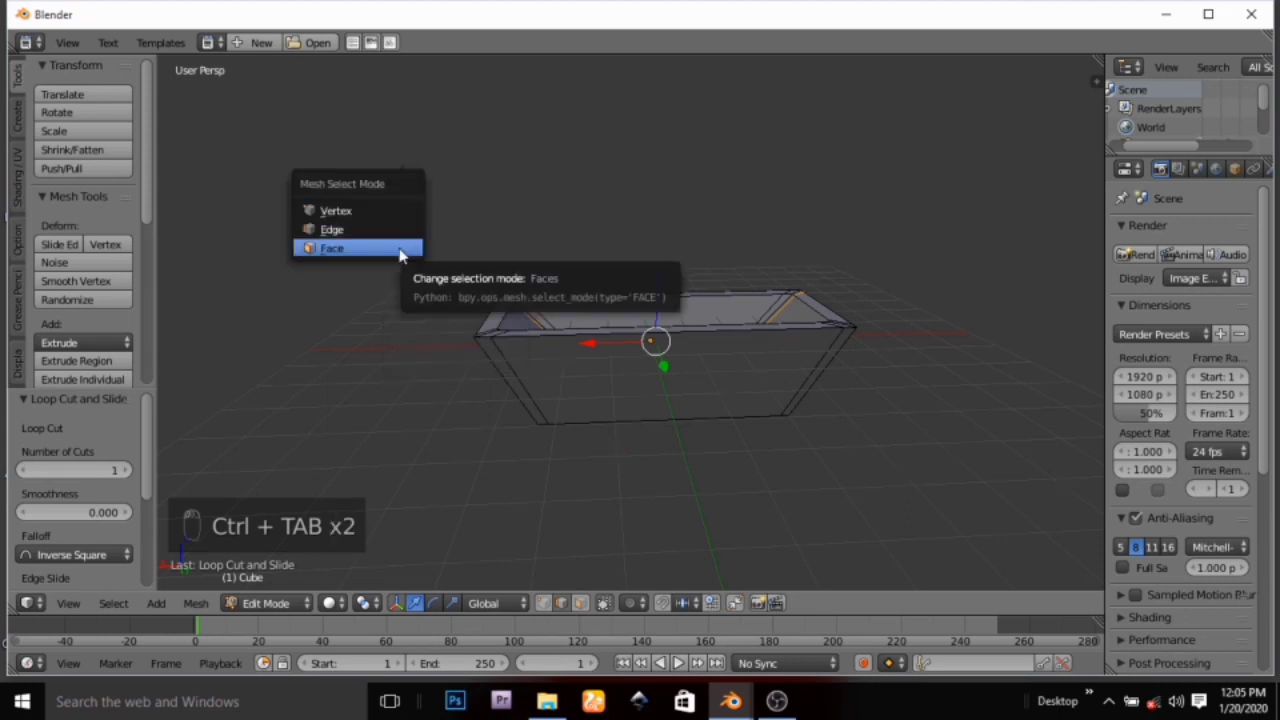
click(403, 249)
middle_drag(446, 363, 480, 334)
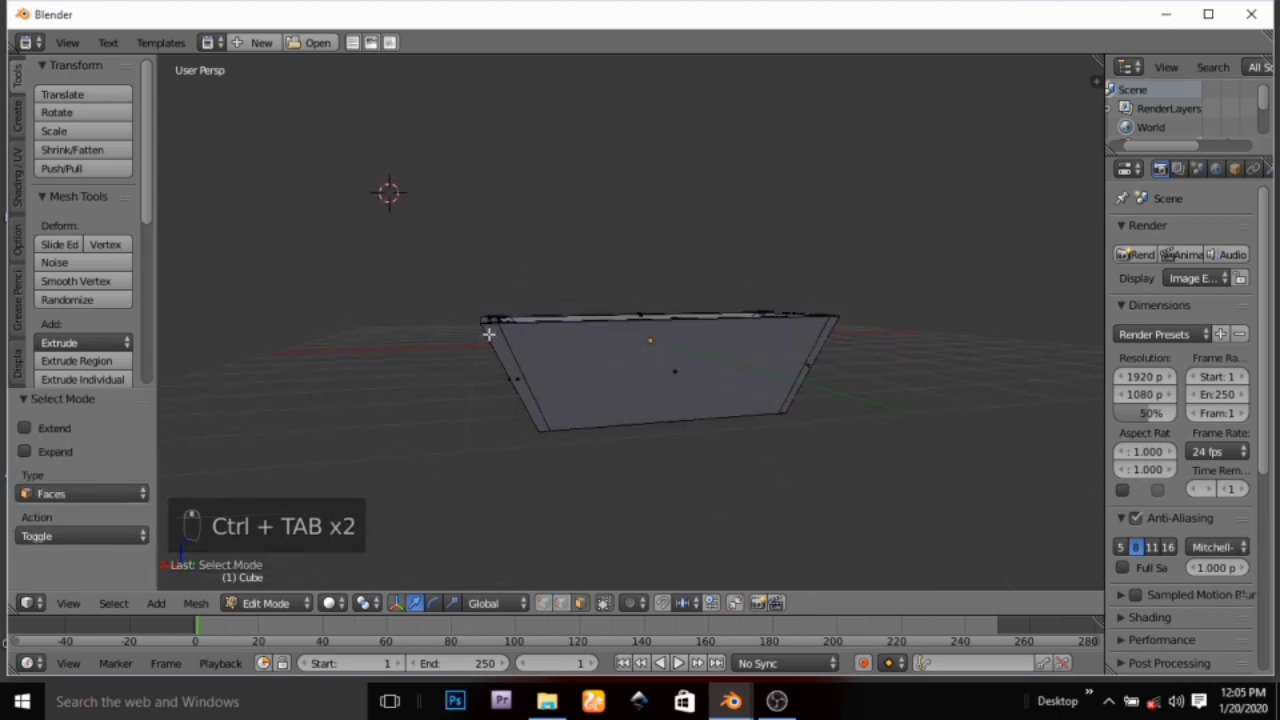
right_click(503, 344)
middle_drag(536, 377, 640, 415)
shift+right_click(815, 381)
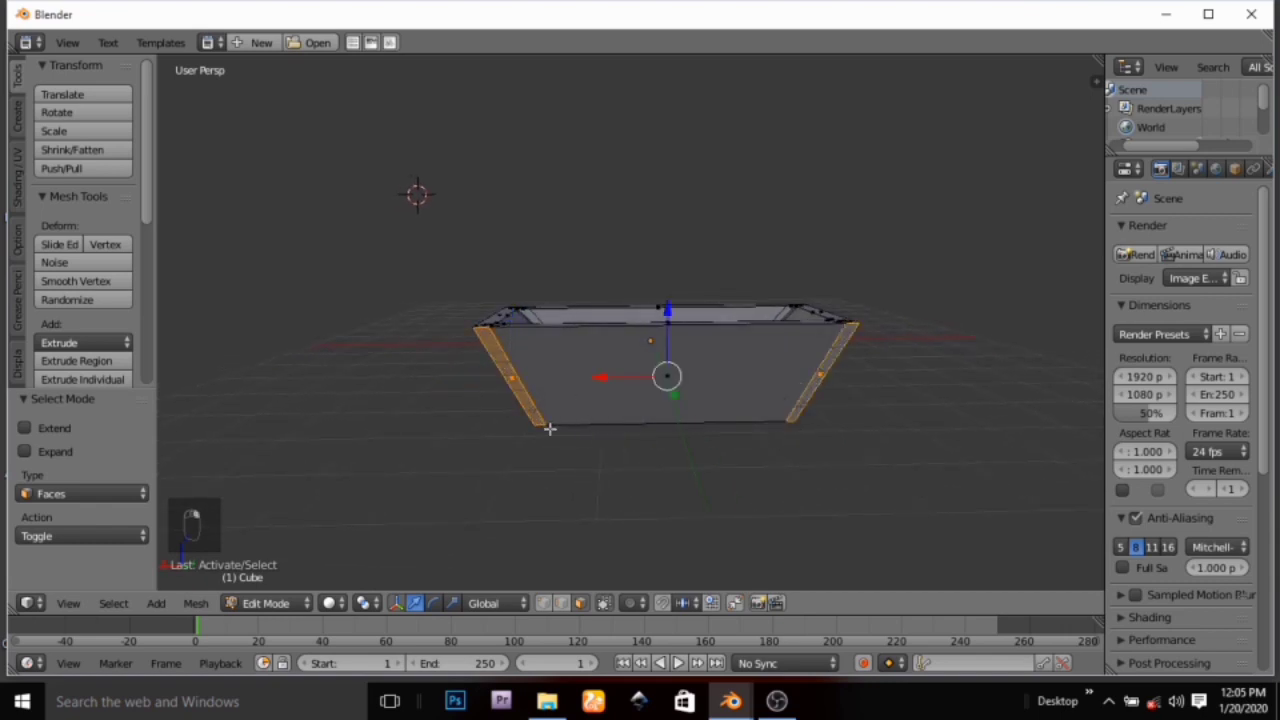
Add narrow strips at the box's remaining corners to the face selection, including ones on the short ends
middle_drag(549, 428, 686, 402)
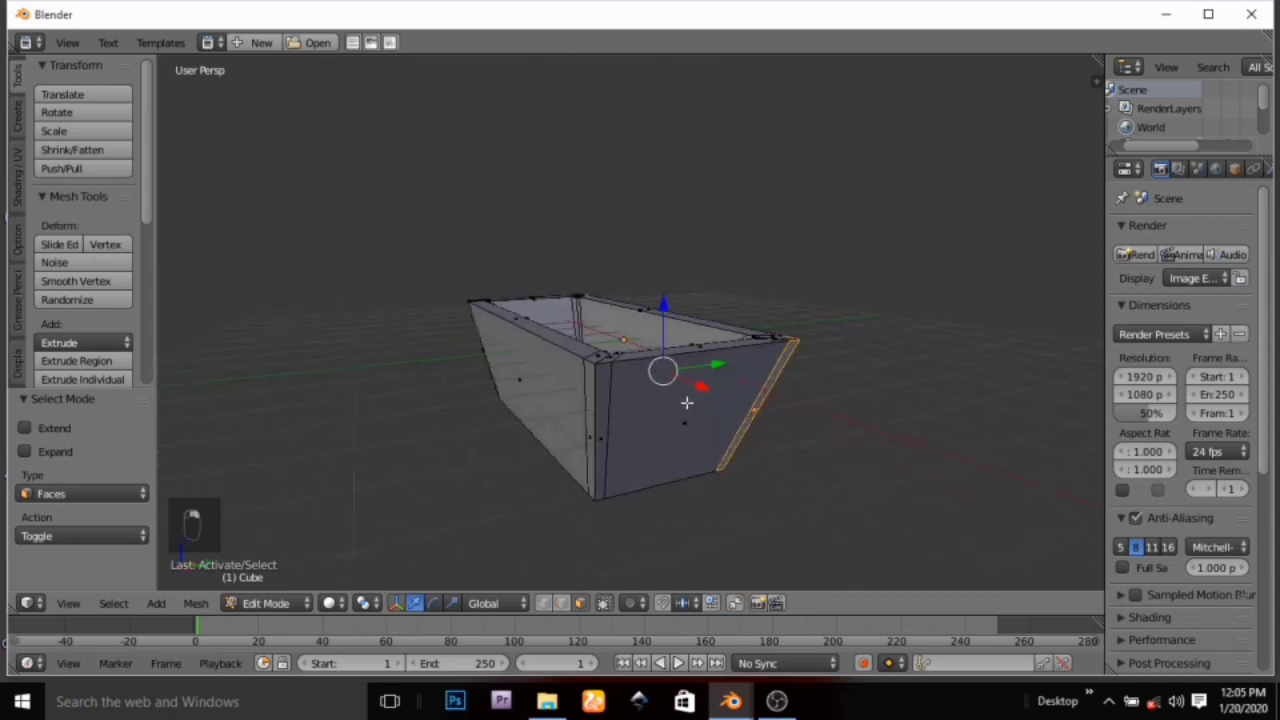
shift+right_click(600, 428)
middle_drag(569, 411, 656, 425)
shift+right_click(713, 444)
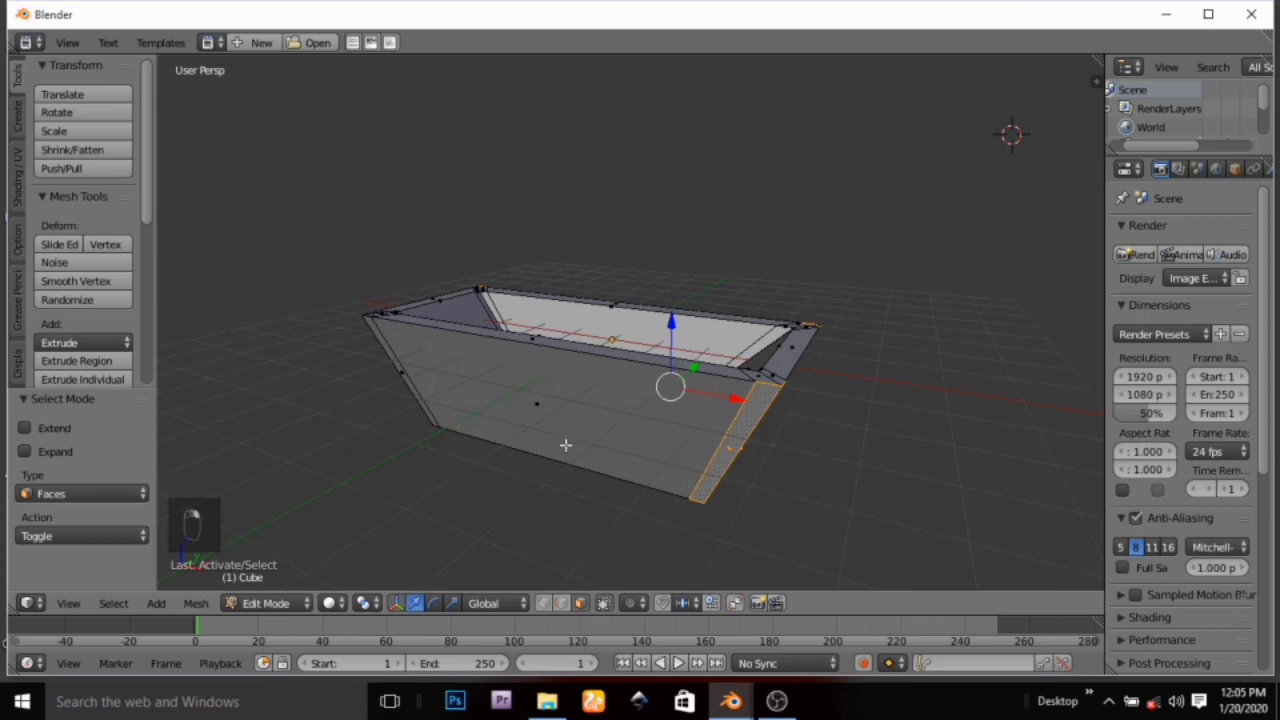
middle_drag(565, 444, 475, 413)
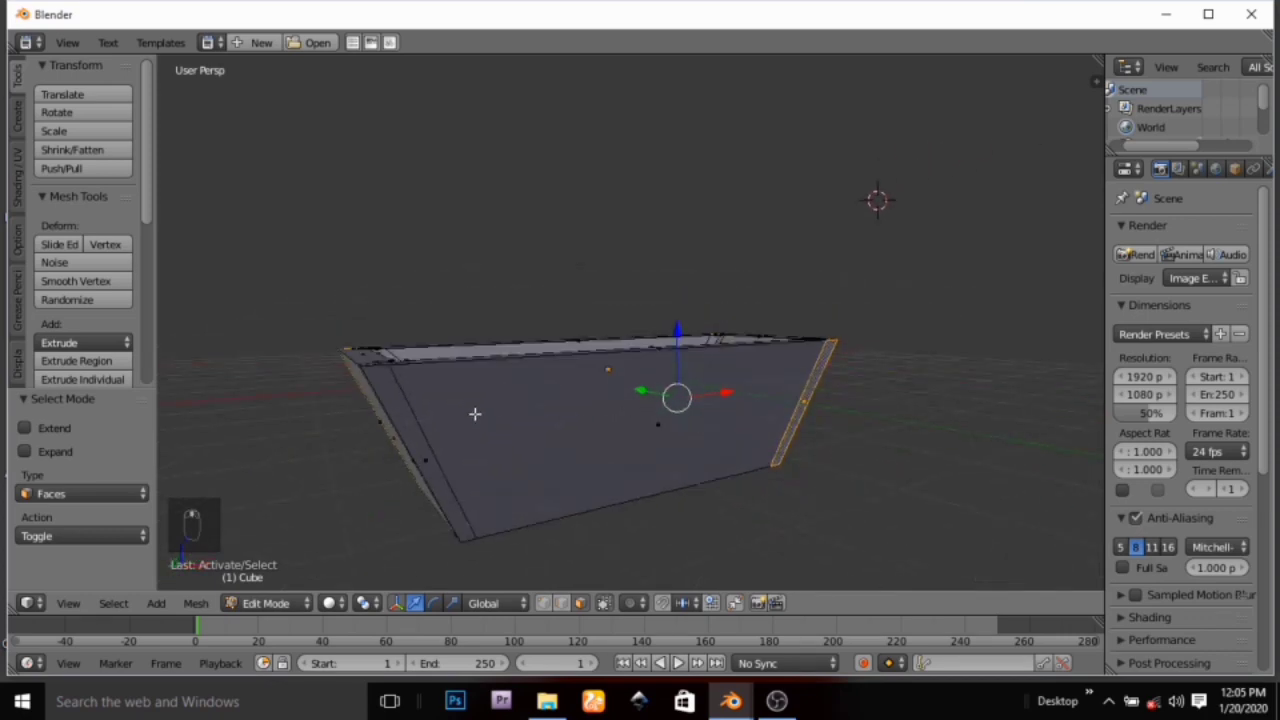
shift+right_click(412, 426)
middle_drag(394, 443, 573, 439)
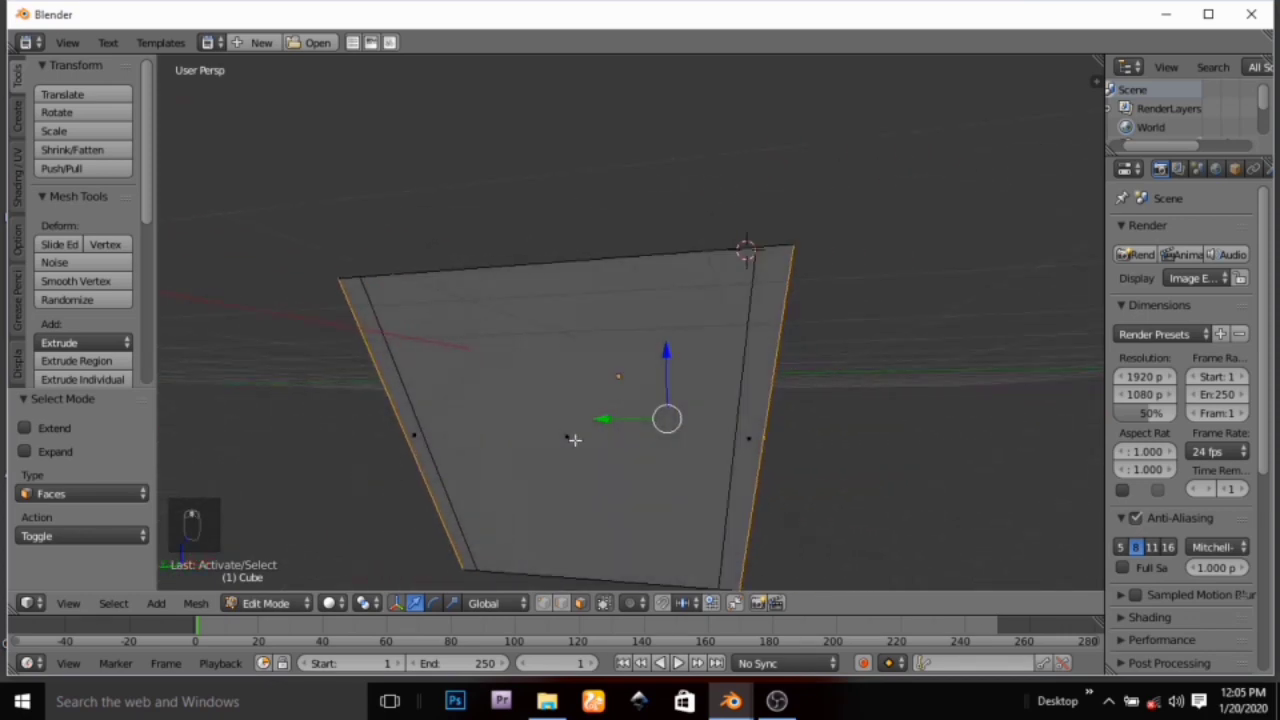
shift+right_click(755, 413)
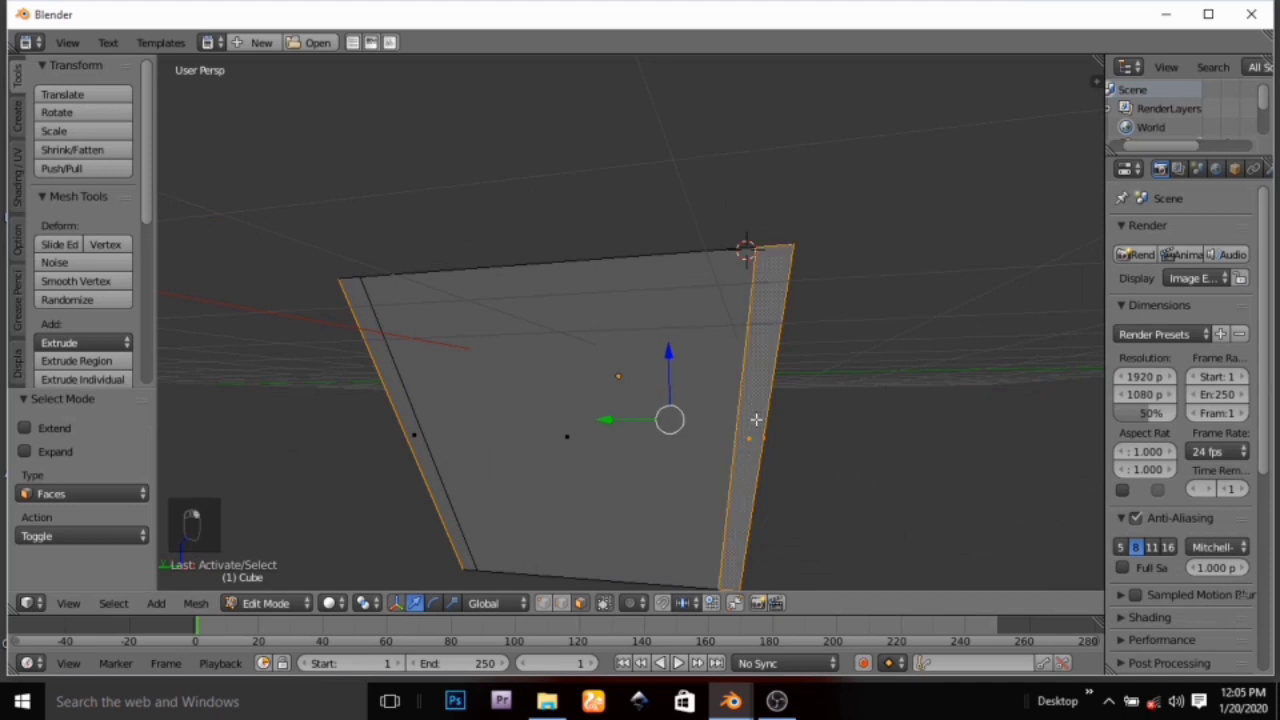
Try to extrude the selected corner strips outward by about 0.62 units
middle_drag(756, 420, 980, 503)
key(e)
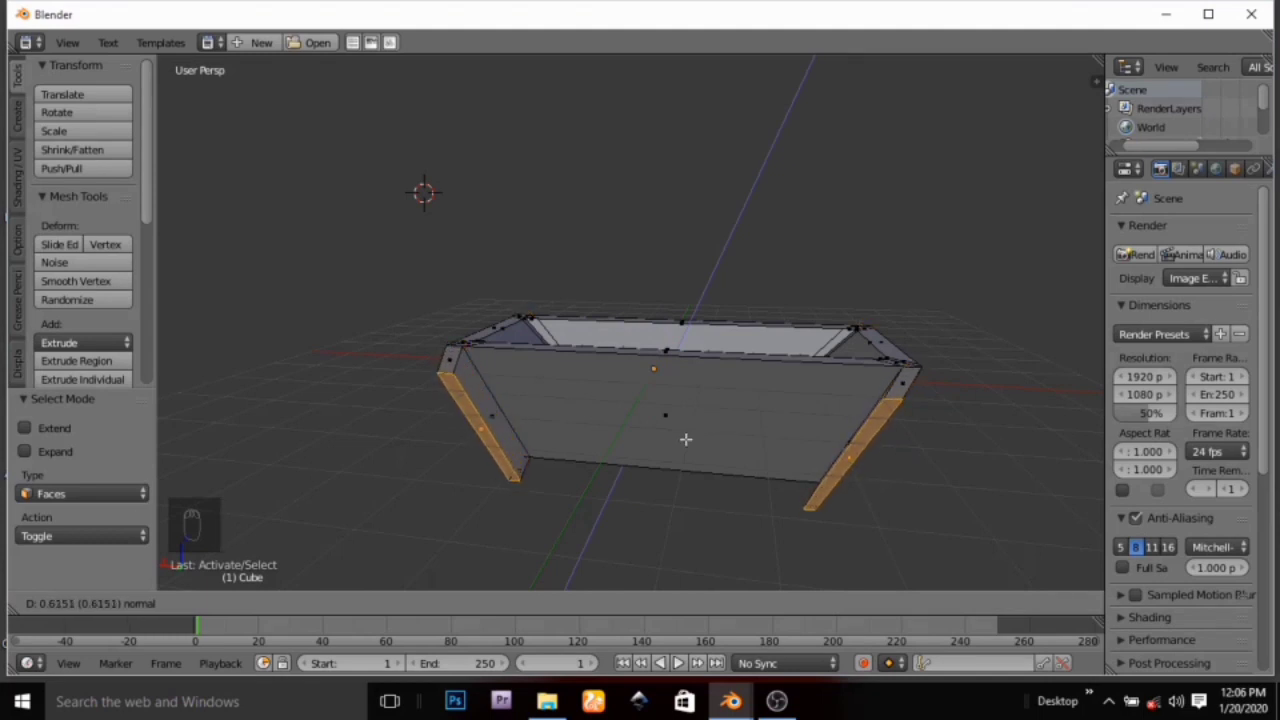
click(686, 439)
middle_drag(785, 430, 457, 405)
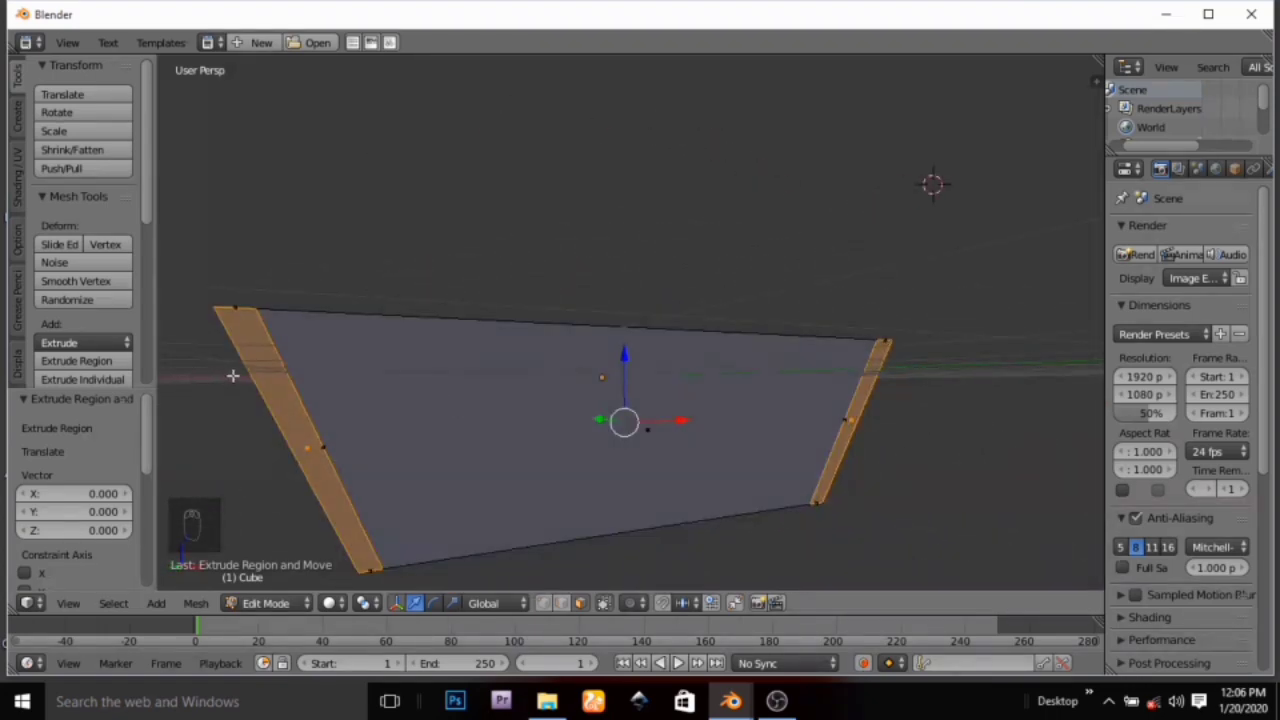
shift+right_click(294, 367)
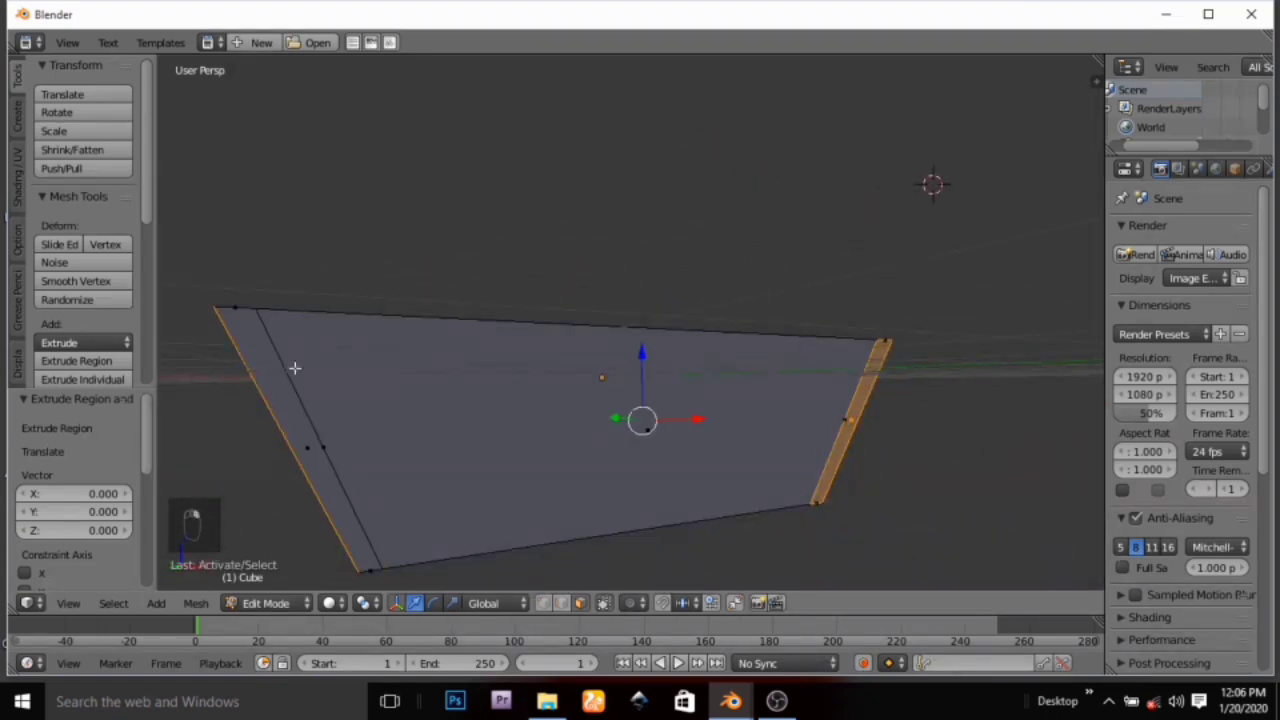
shift+right_click(835, 455)
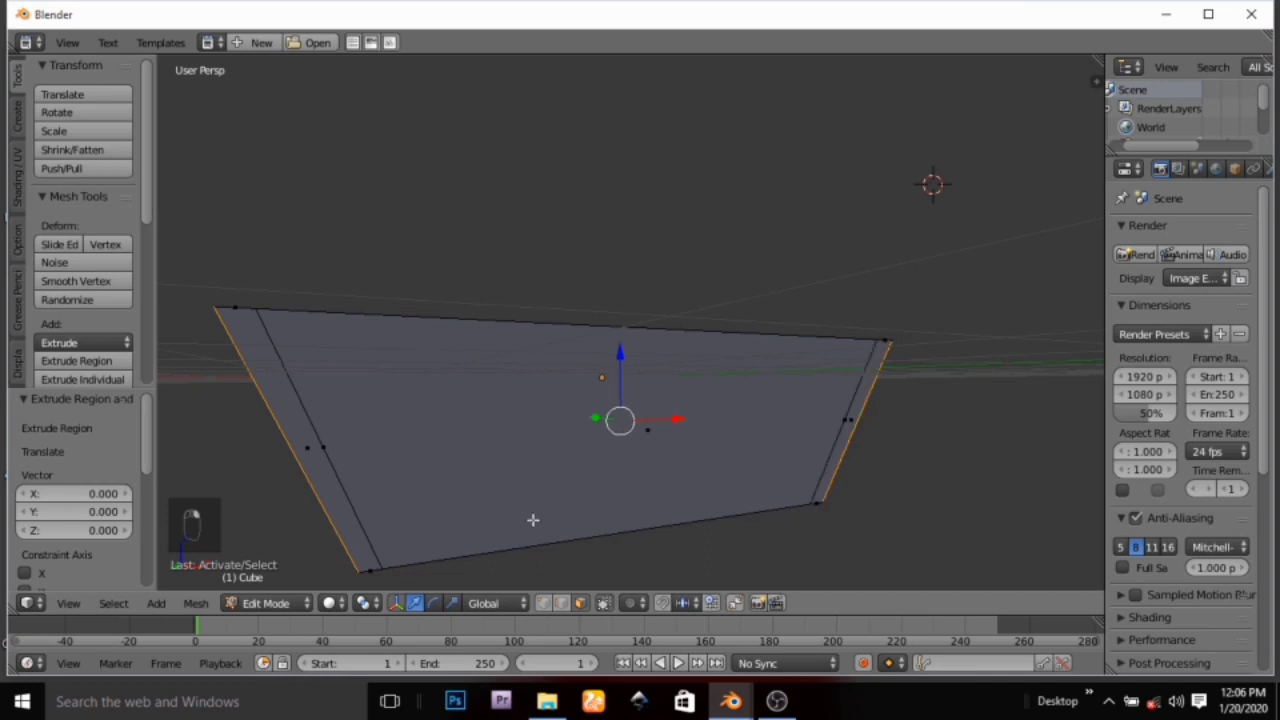
middle_drag(533, 520, 357, 471)
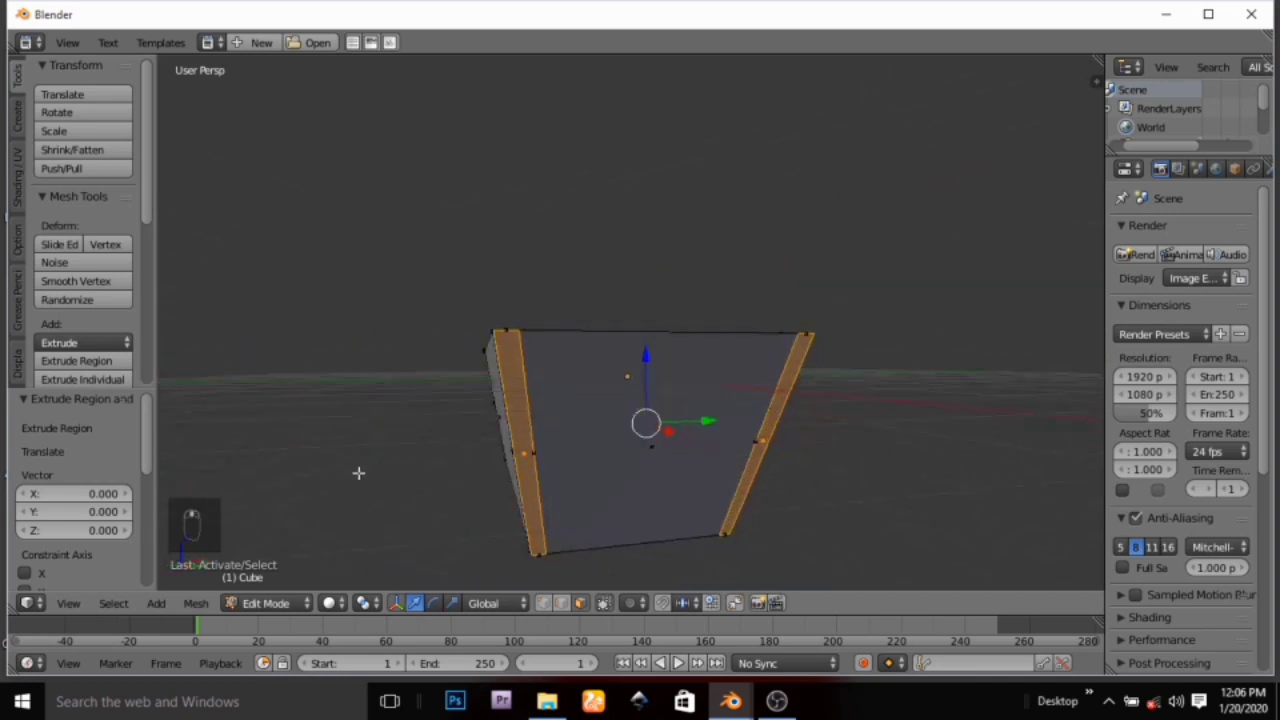
shift+right_click(513, 400)
mouse_move(531, 430)
middle_down()
mouse_move(563, 466)
mouse_move(457, 475)
mouse_move(482, 432)
mouse_move(510, 435)
middle_up()
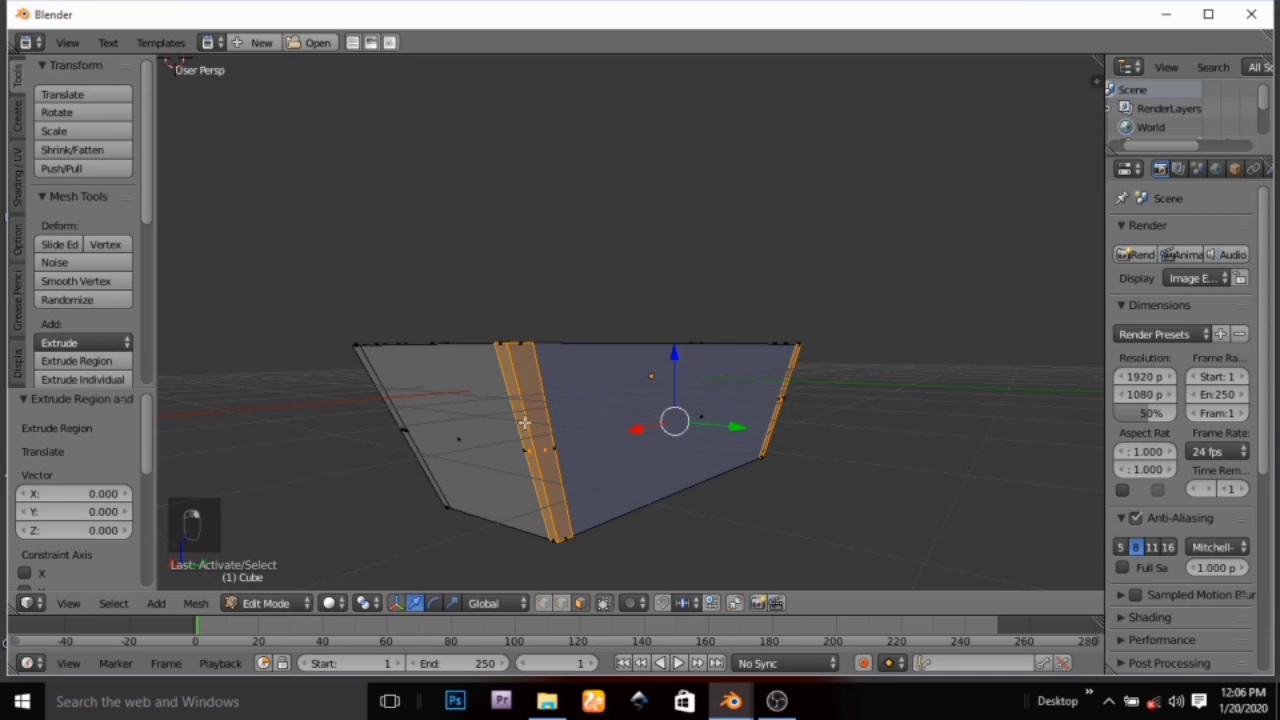
right_click(524, 423)
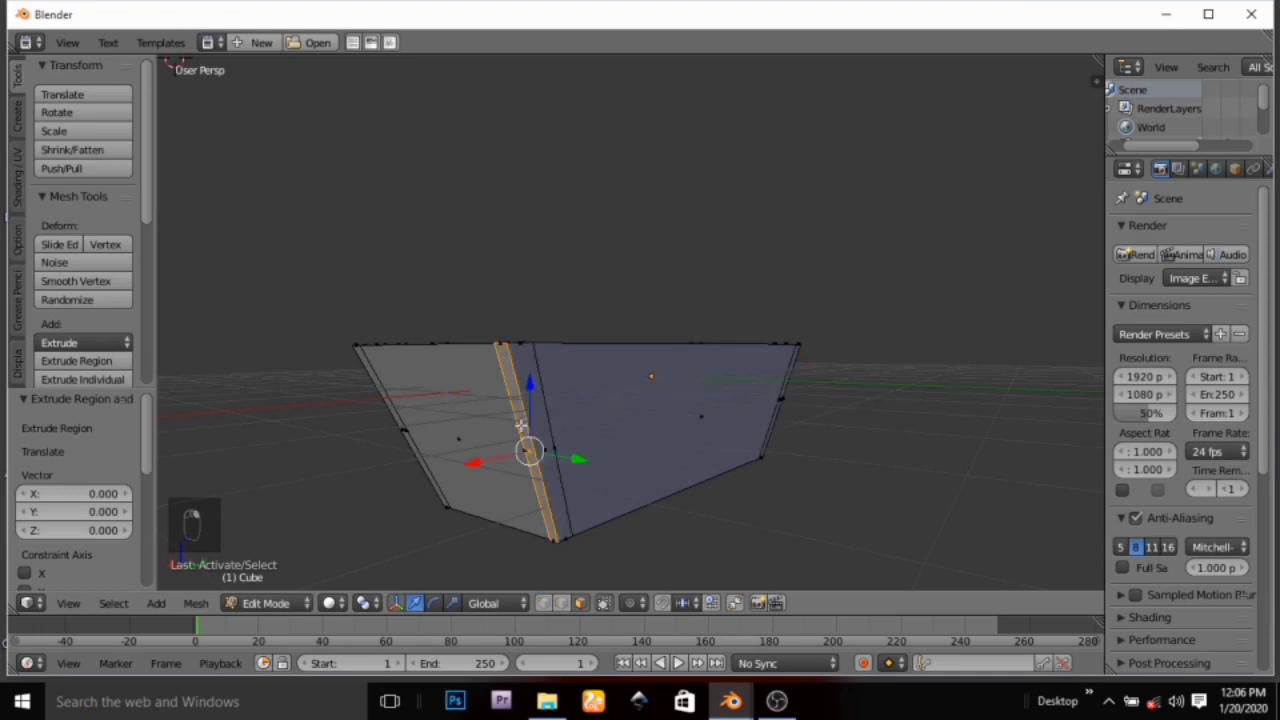
key(a)
Select the two narrow corner strips on the box's +Y long side and extrude them about 0.68 along the global Y axis
right_click(536, 424)
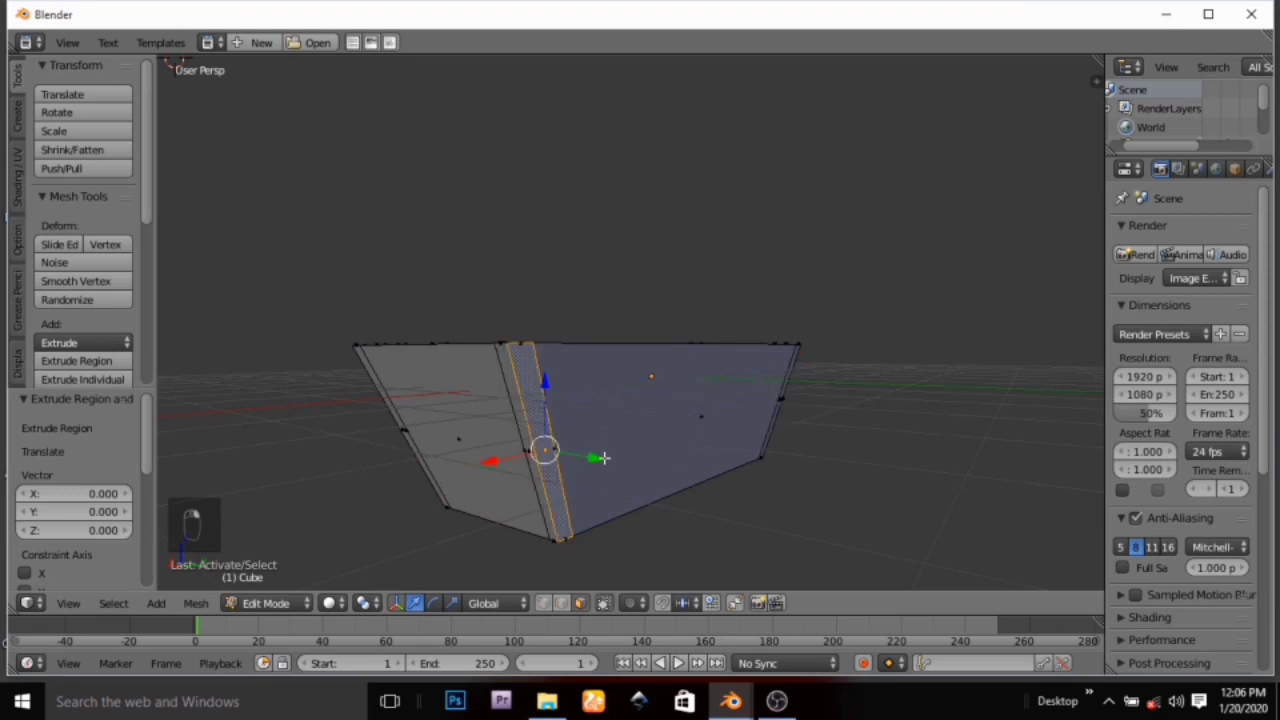
middle_drag(604, 458, 655, 493)
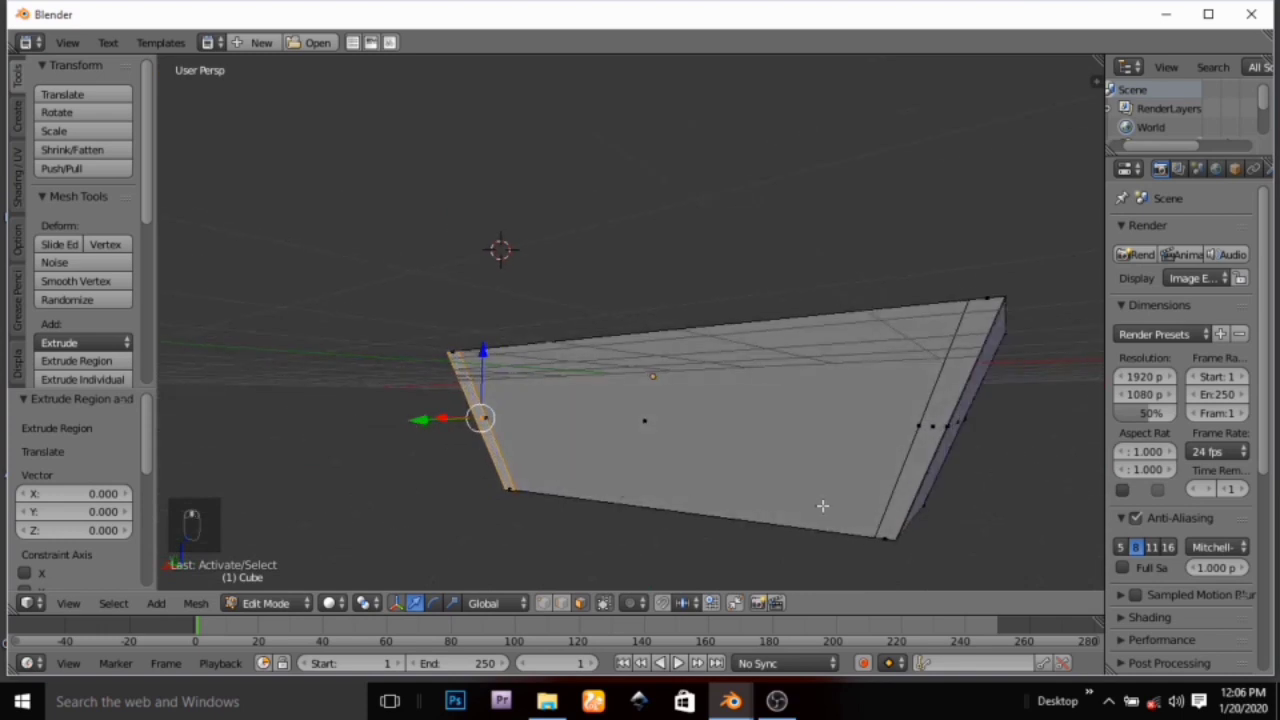
shift+right_click(911, 459)
middle_drag(893, 483, 781, 519)
middle_drag(677, 438, 659, 470)
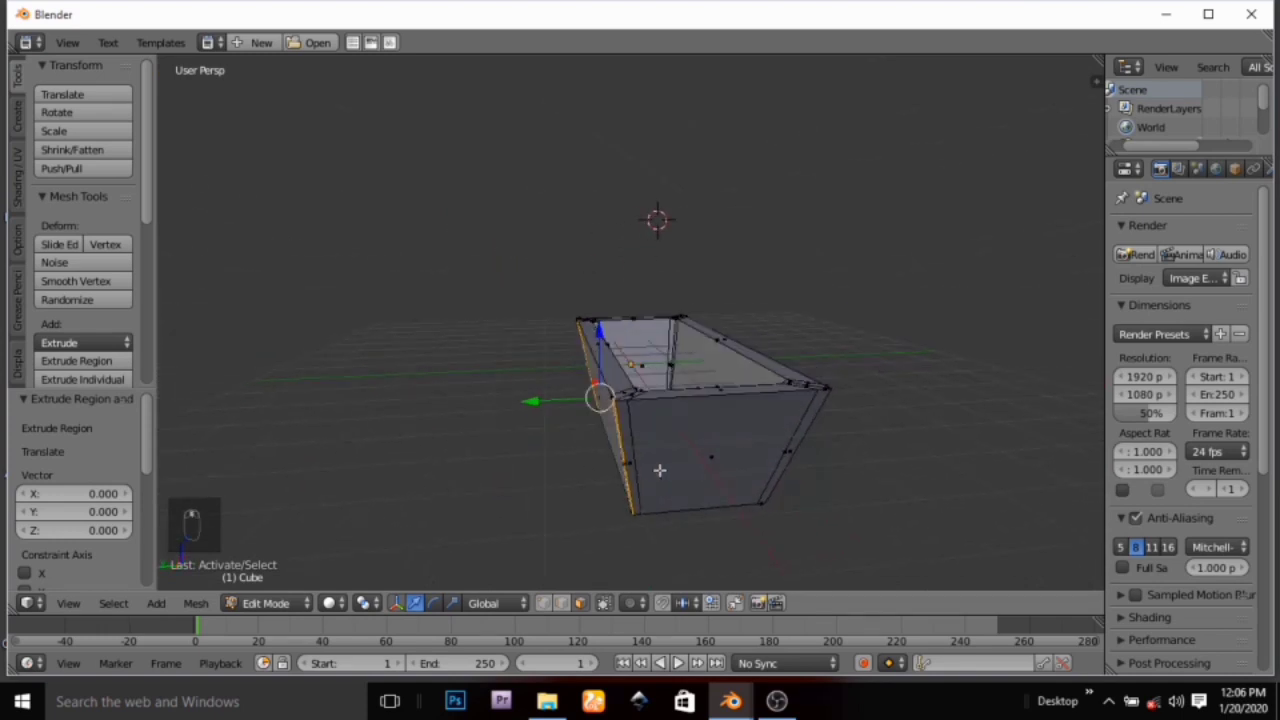
key(e)
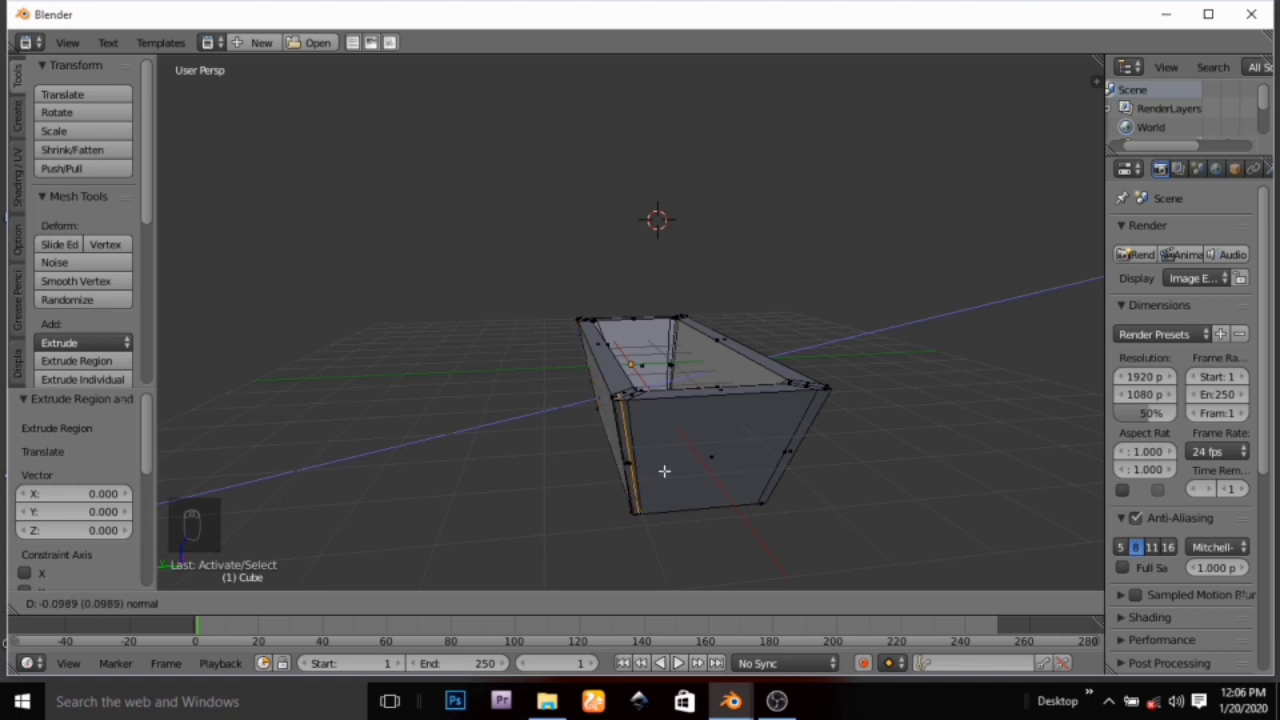
click(663, 471)
key(e)
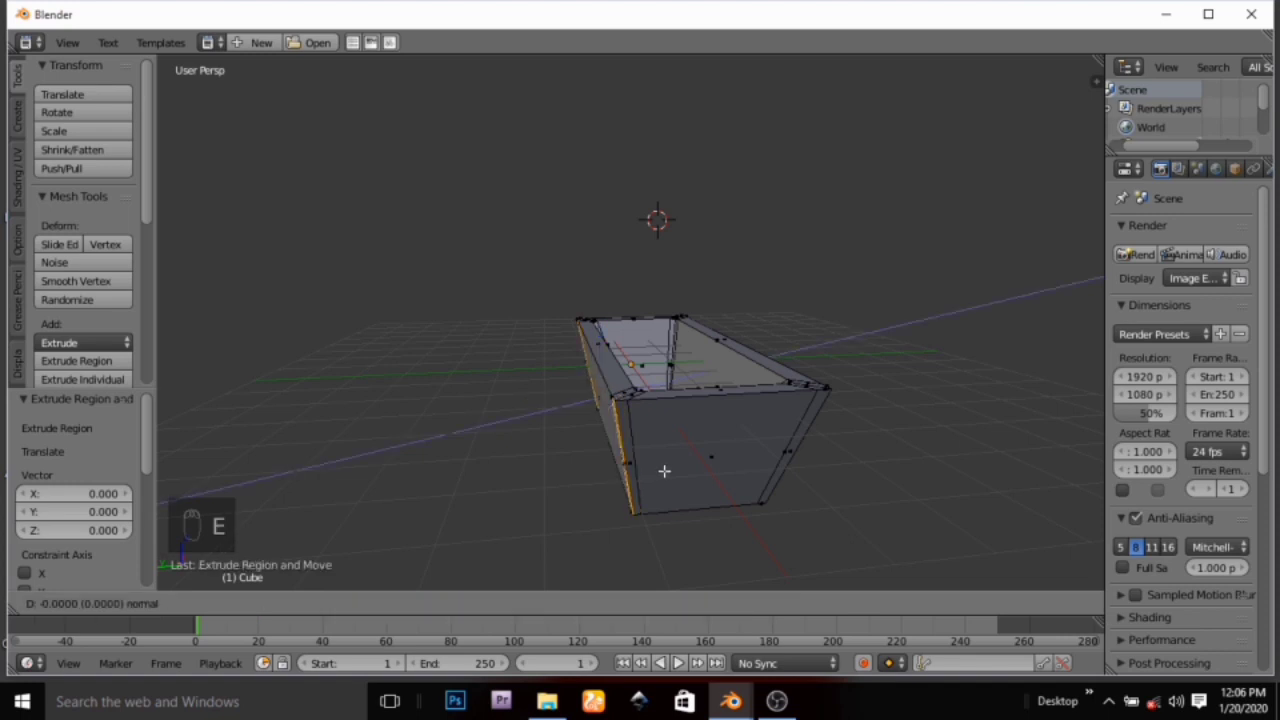
key(y)
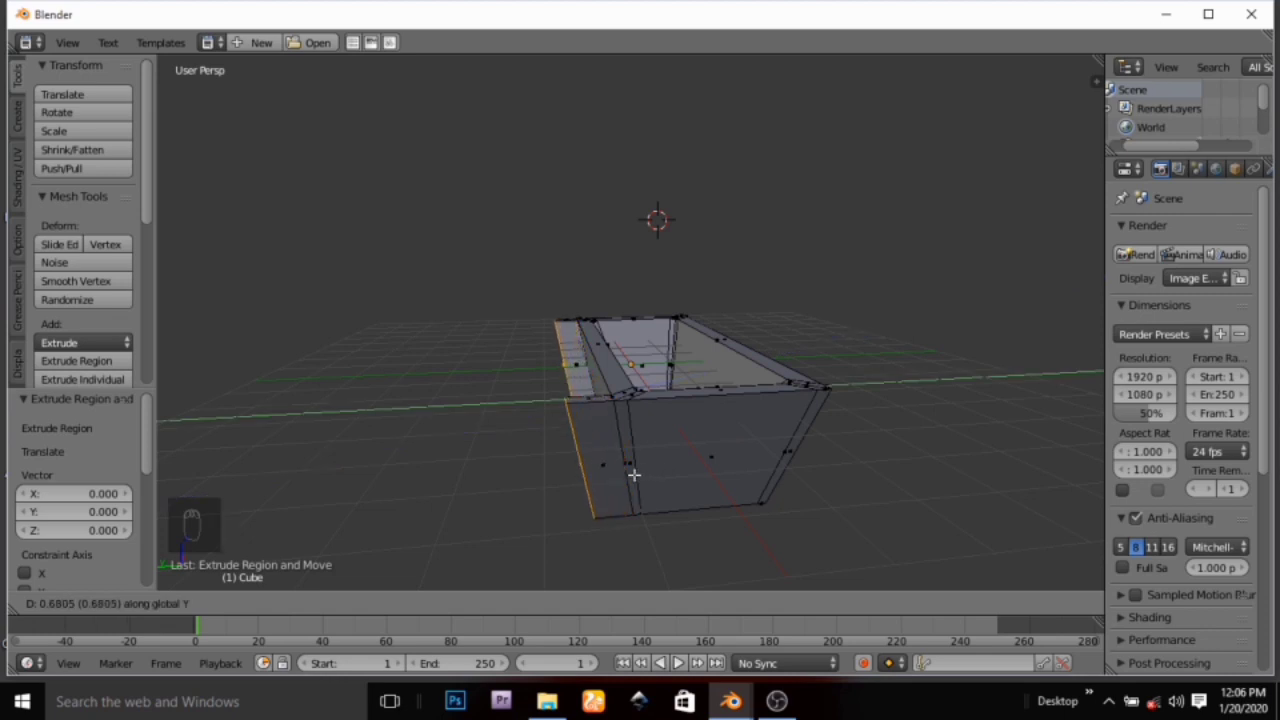
click(634, 475)
Select the two corner strips on the box's -X short end and extrude them about -0.43 along the global X axis
middle_drag(640, 480, 556, 481)
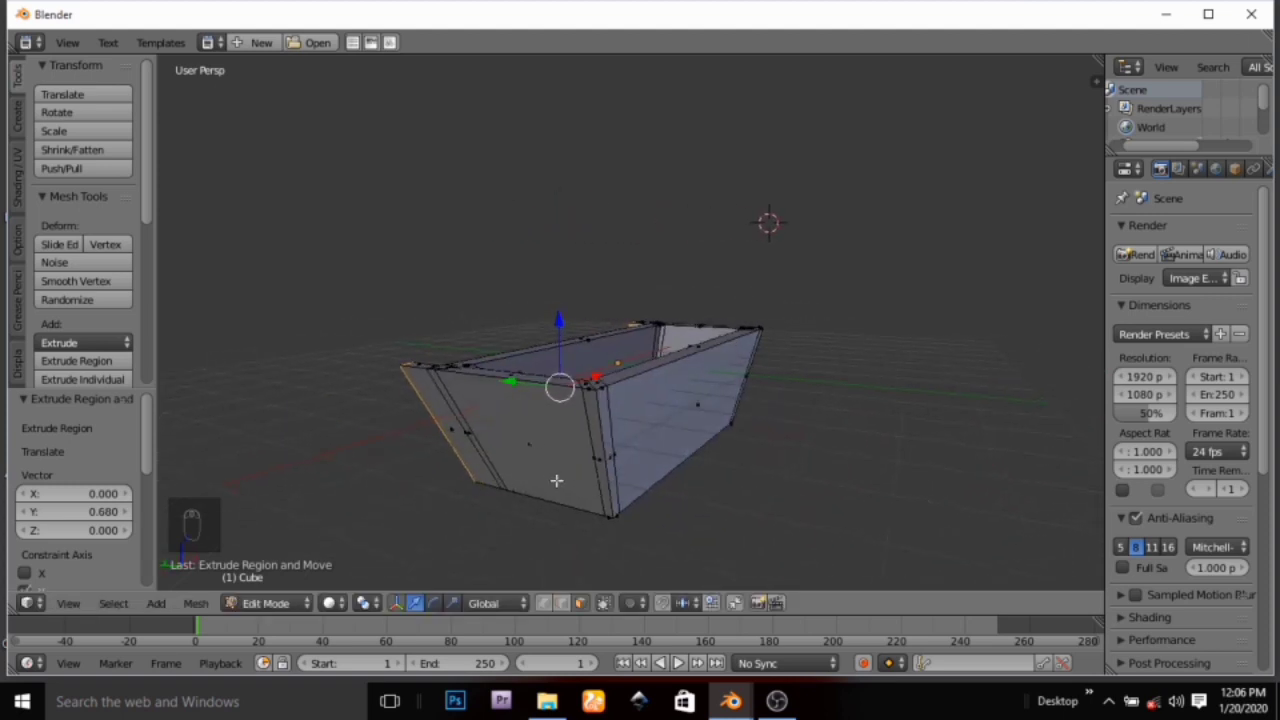
right_click(455, 424)
mouse_move(495, 450)
middle_down()
mouse_move(557, 437)
mouse_move(612, 452)
mouse_move(564, 422)
mouse_move(505, 428)
middle_up()
right_click(514, 405)
shift+right_click(632, 436)
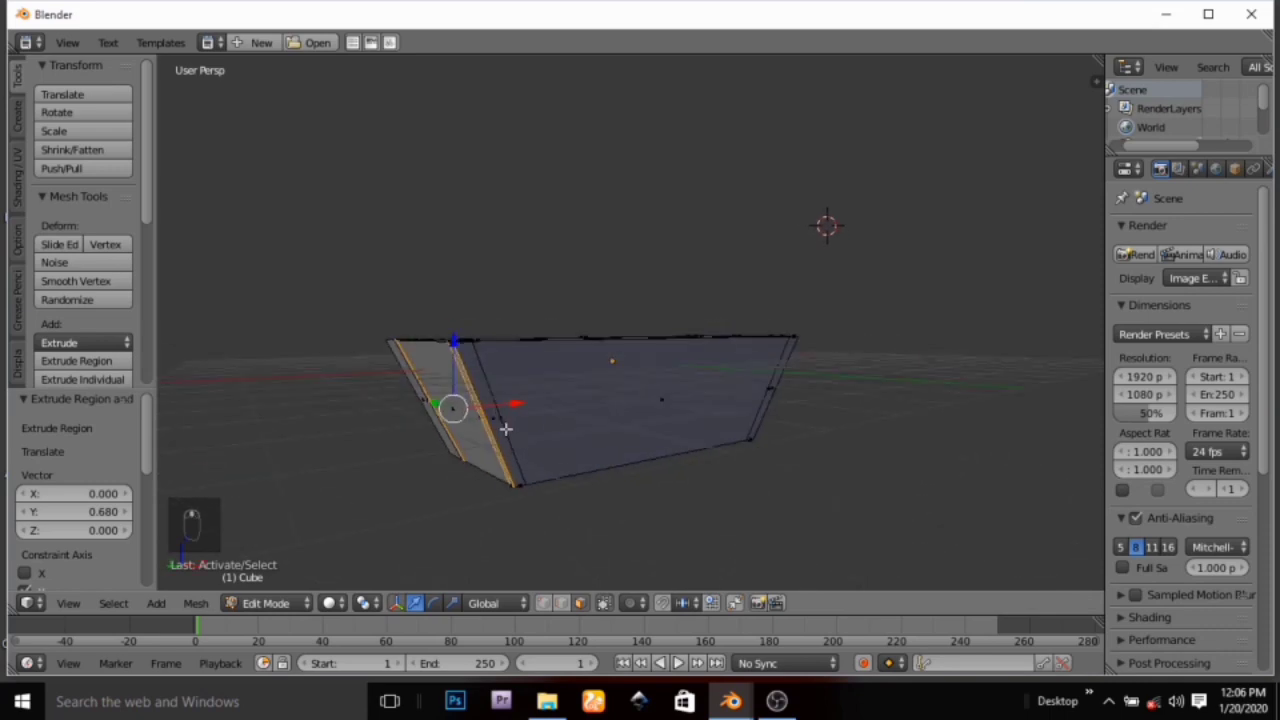
key(e)
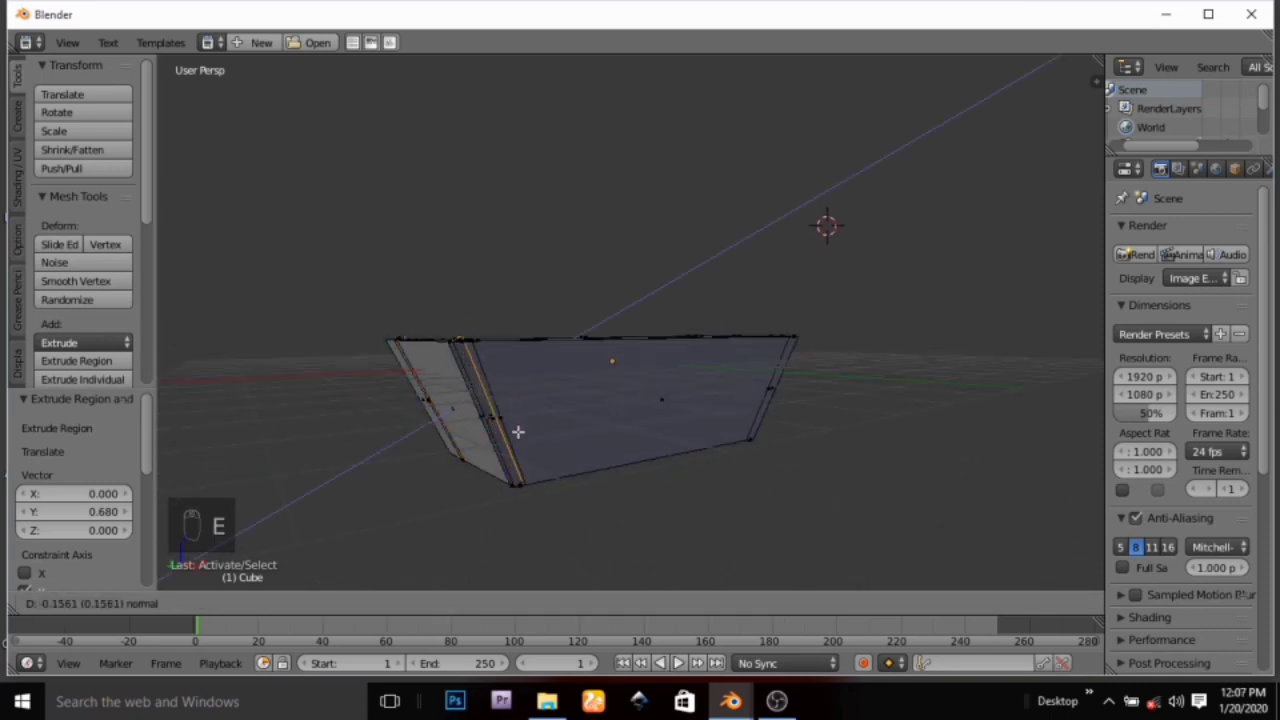
right_click(518, 431)
key(e)
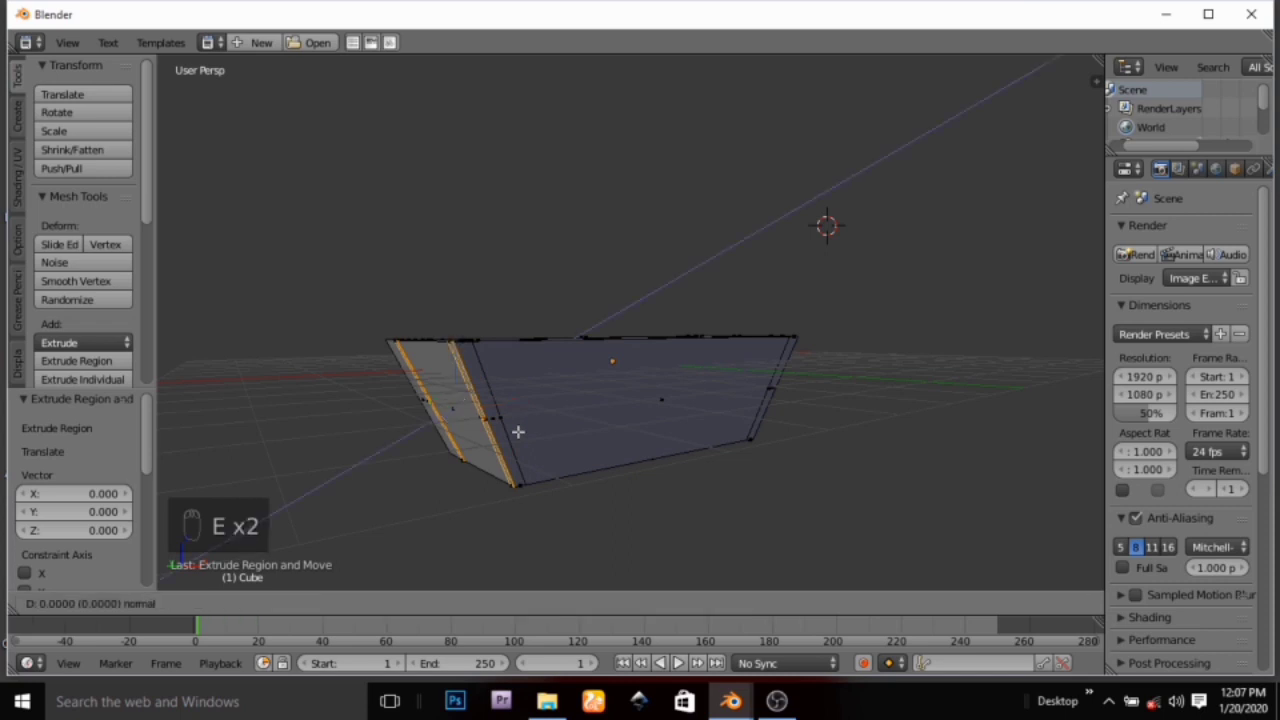
key(x)
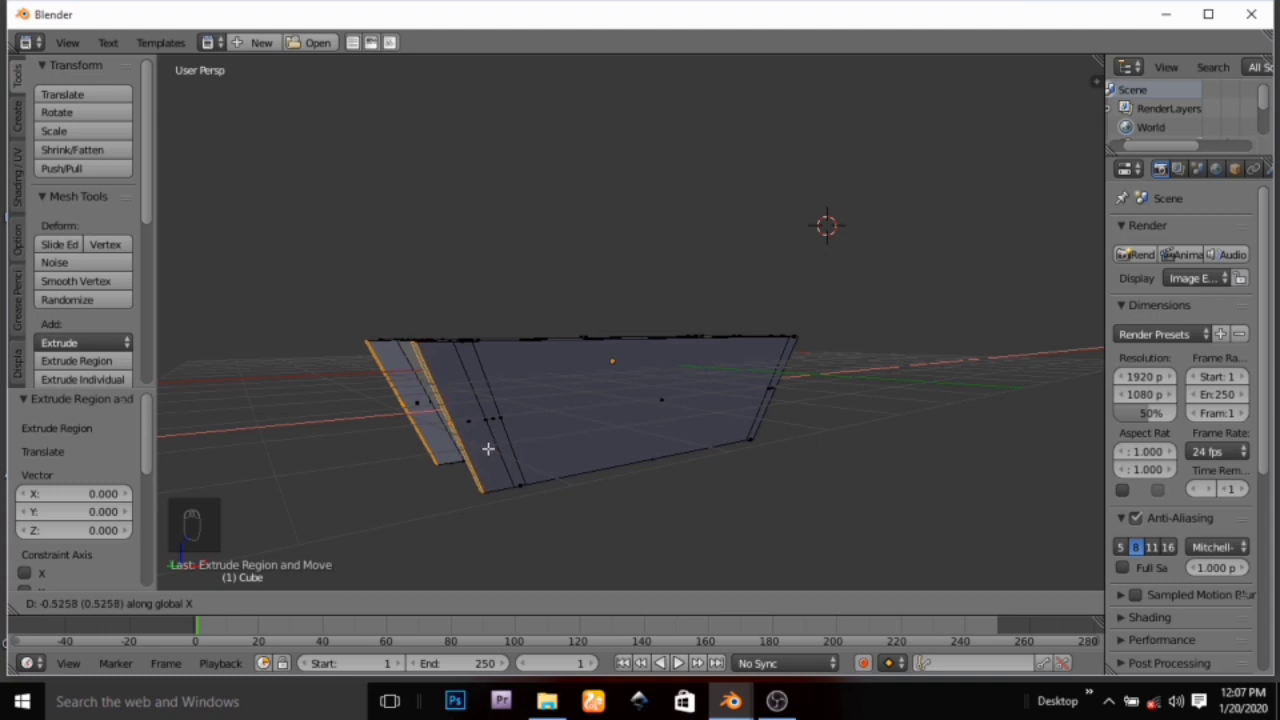
click(489, 448)
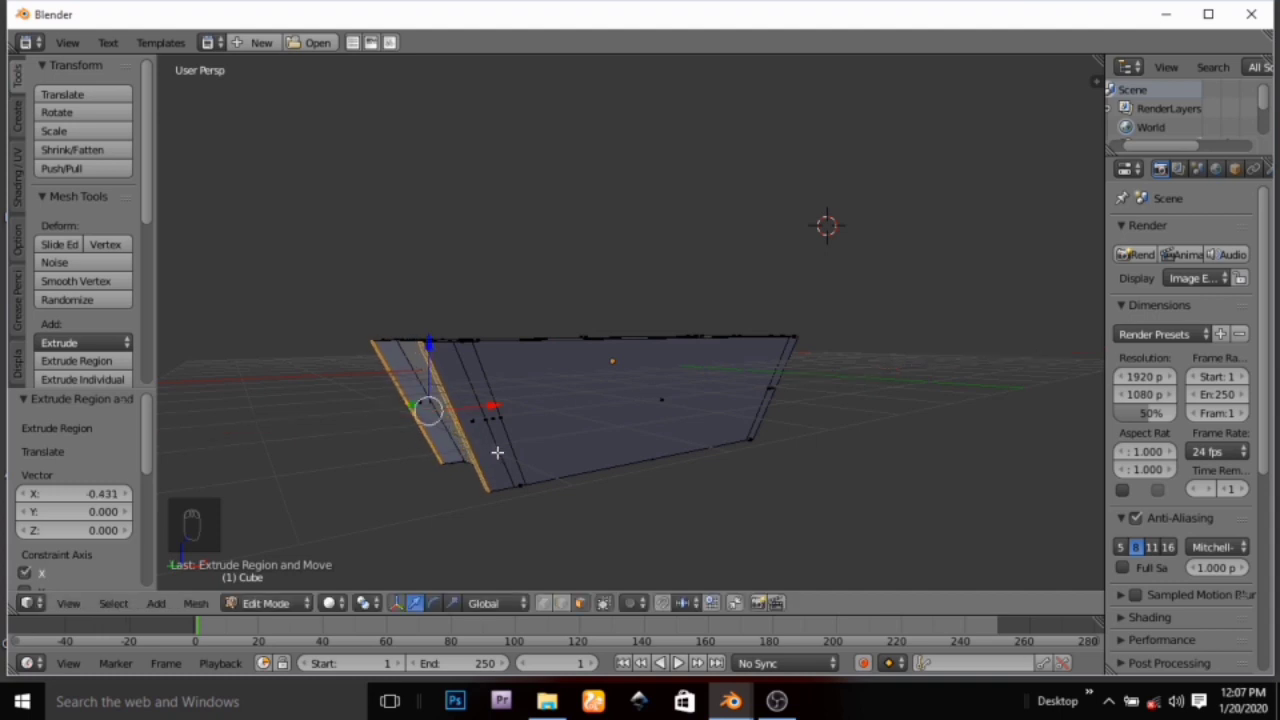
Select the two corner strips on the opposite long side and extrude them about -0.515 along the global Y axis
middle_drag(491, 449, 390, 485)
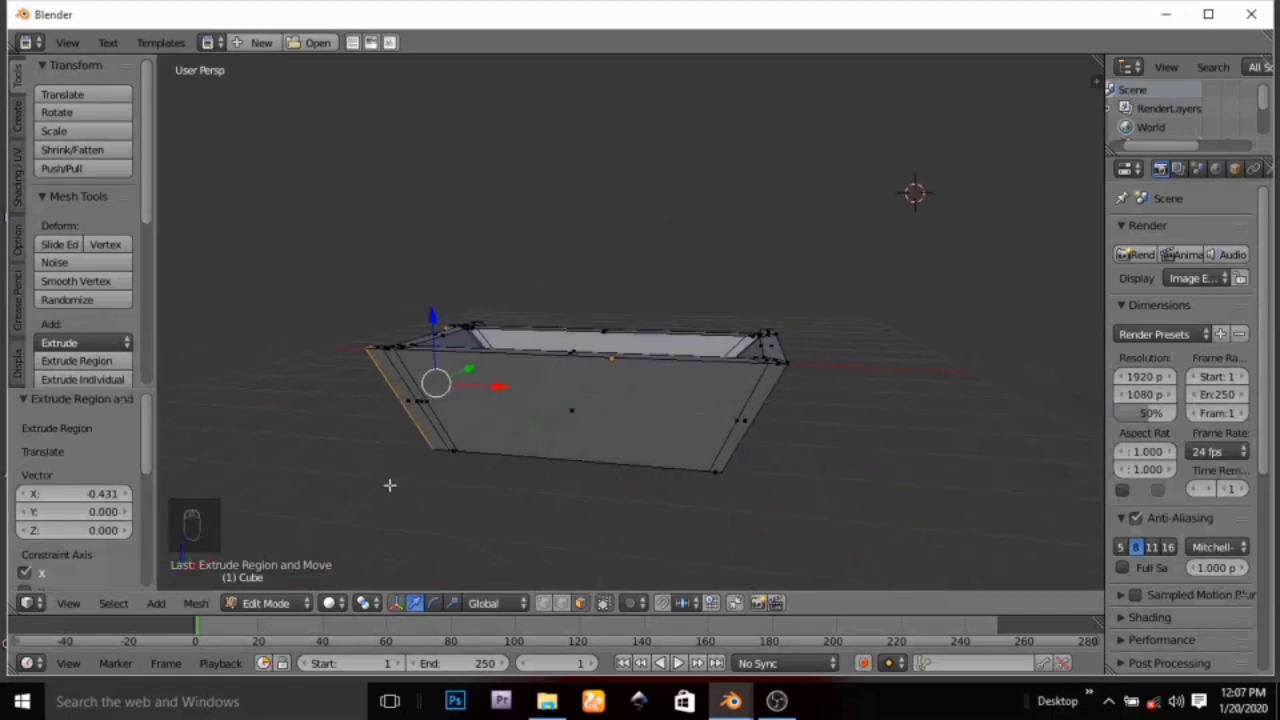
right_click(420, 399)
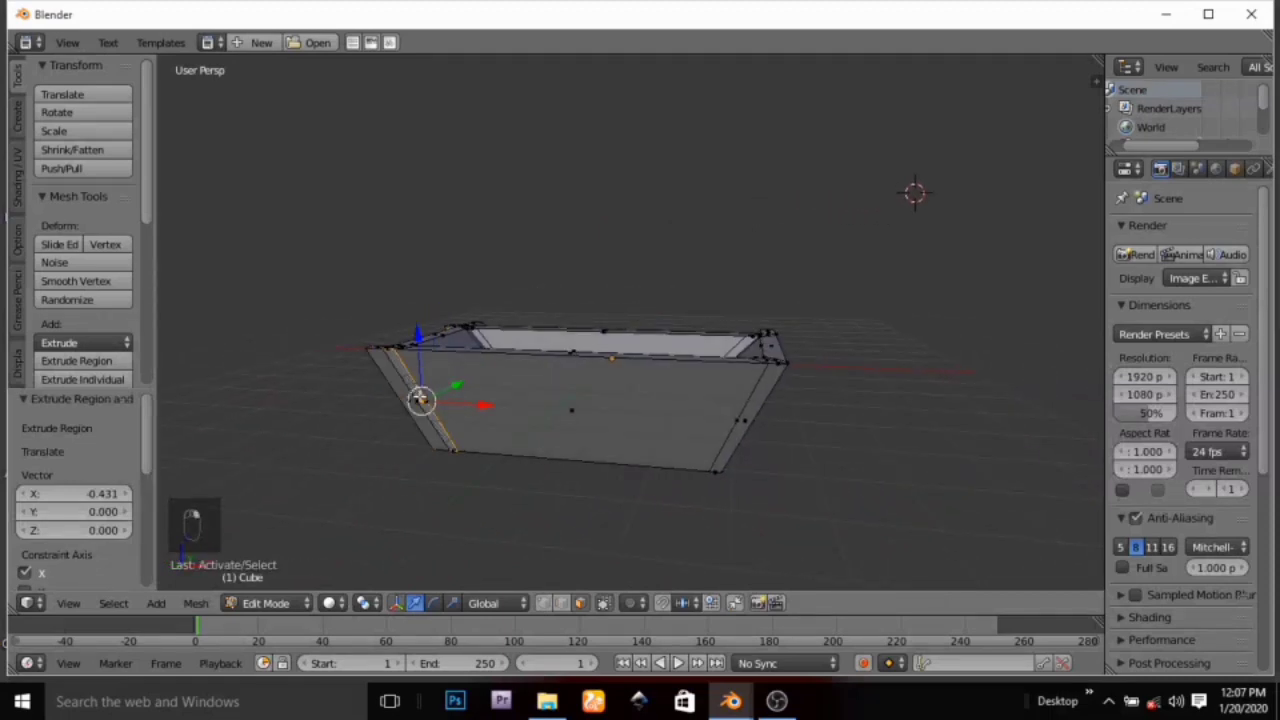
shift+right_click(736, 432)
middle_drag(718, 466, 581, 463)
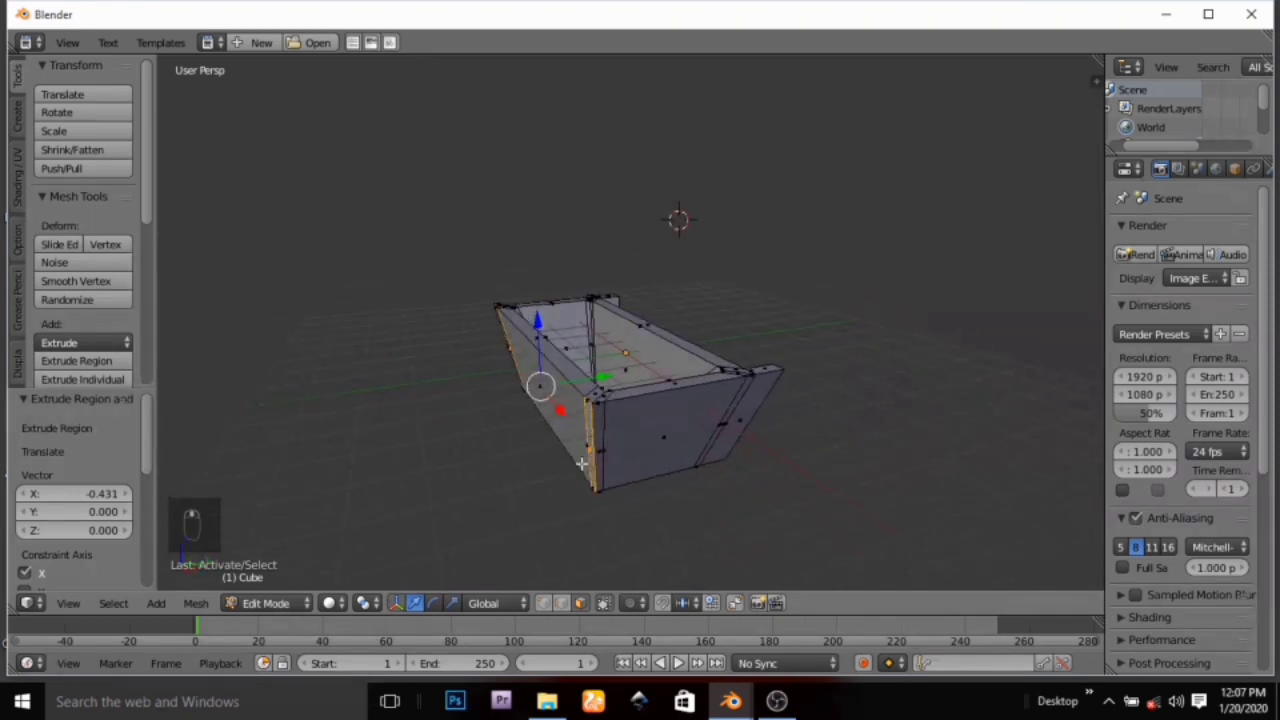
key(e)
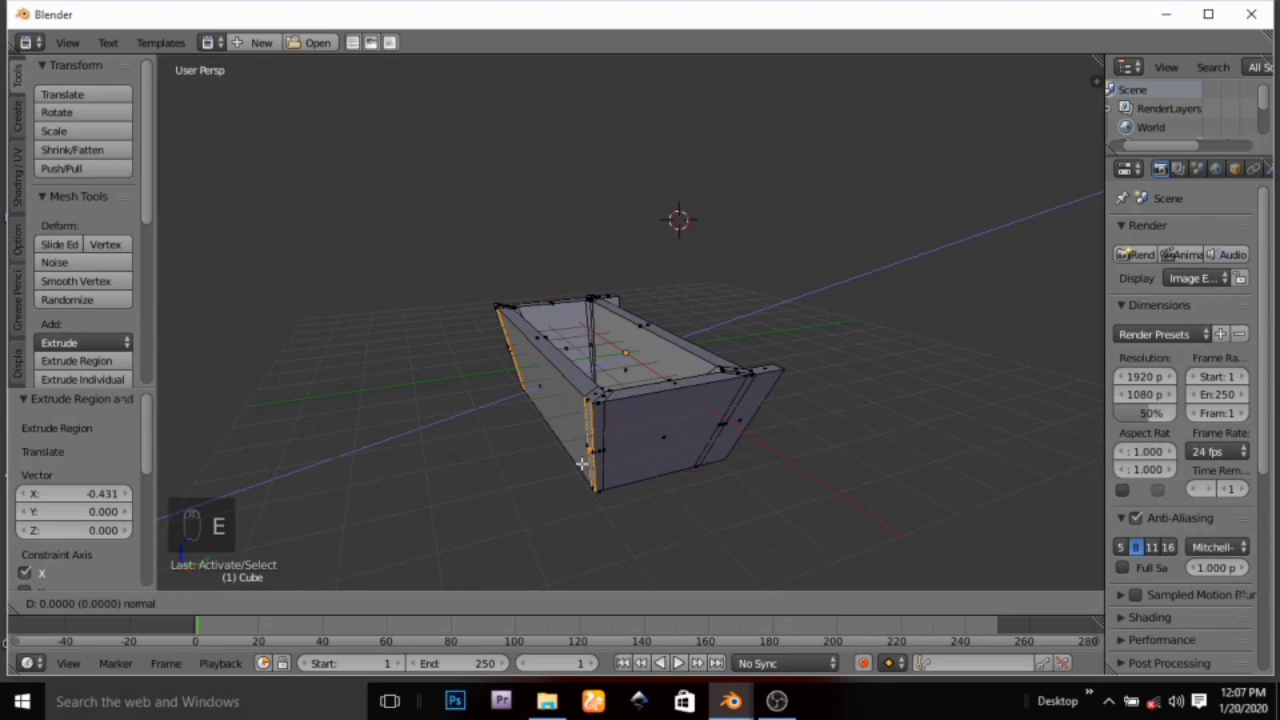
key(y)
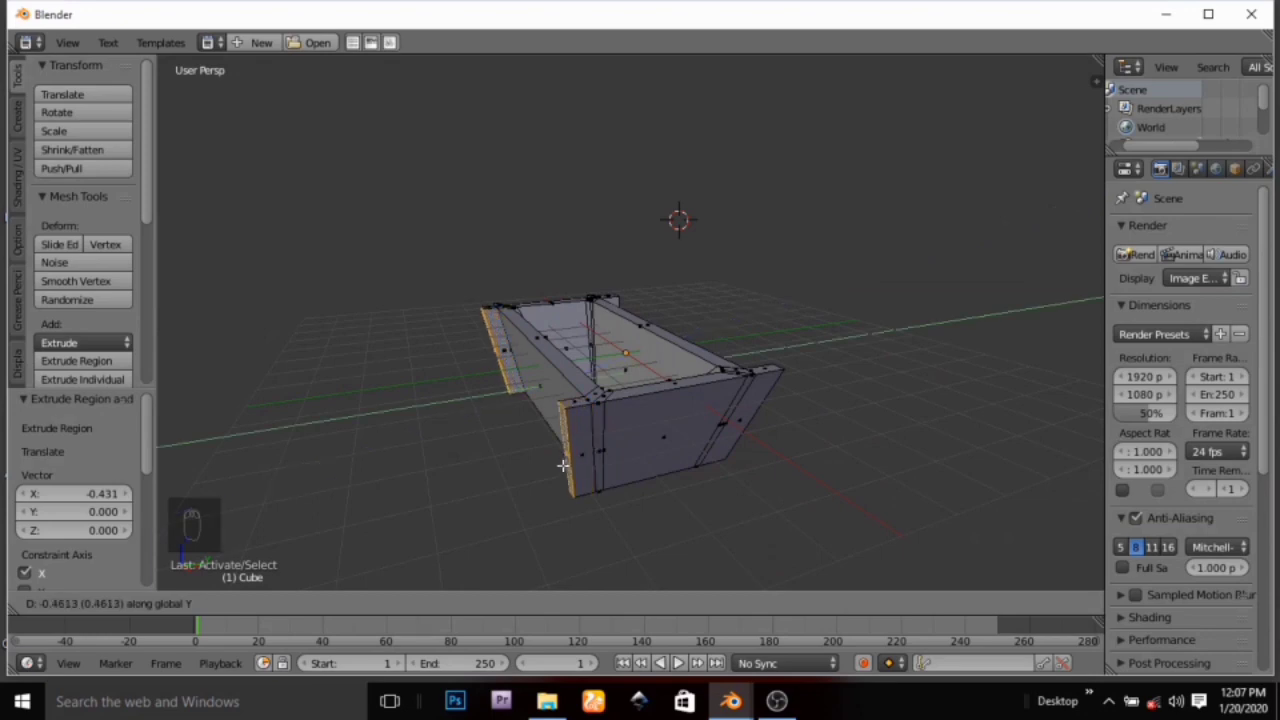
click(562, 468)
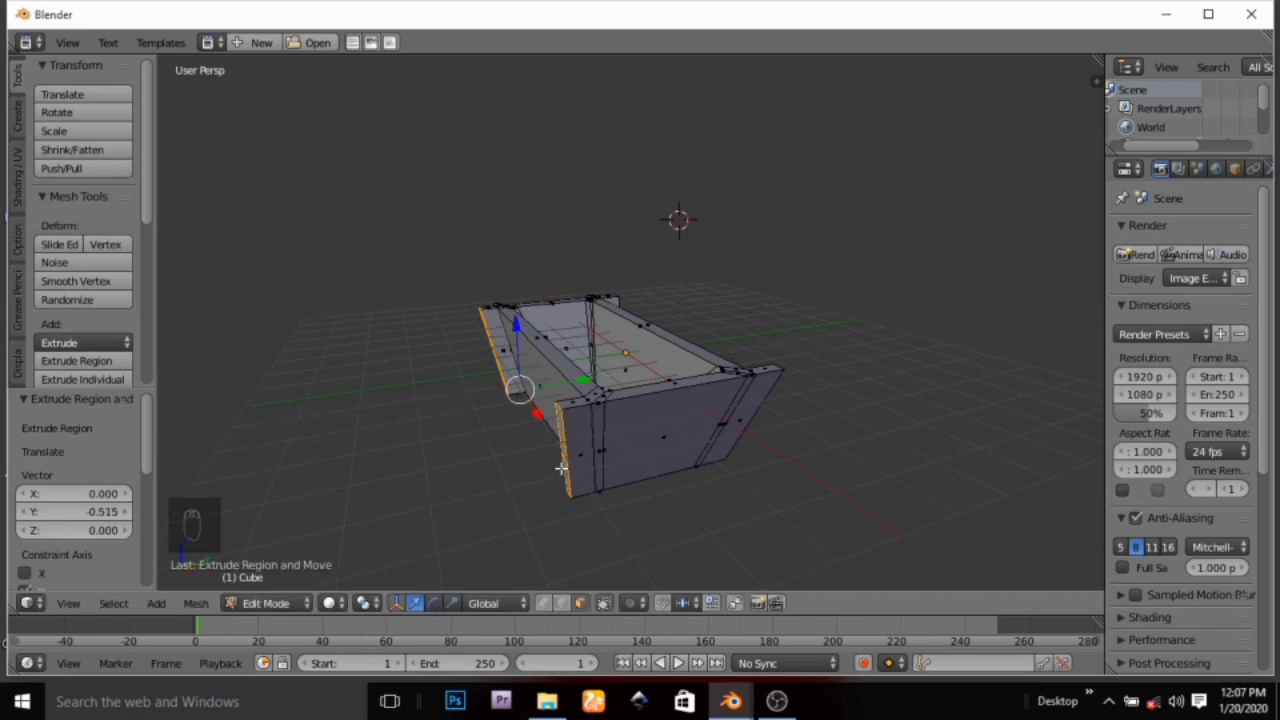
Select the two corner strips on the remaining short end and extrude them about 0.54 along the global X axis
middle_drag(567, 468, 467, 431)
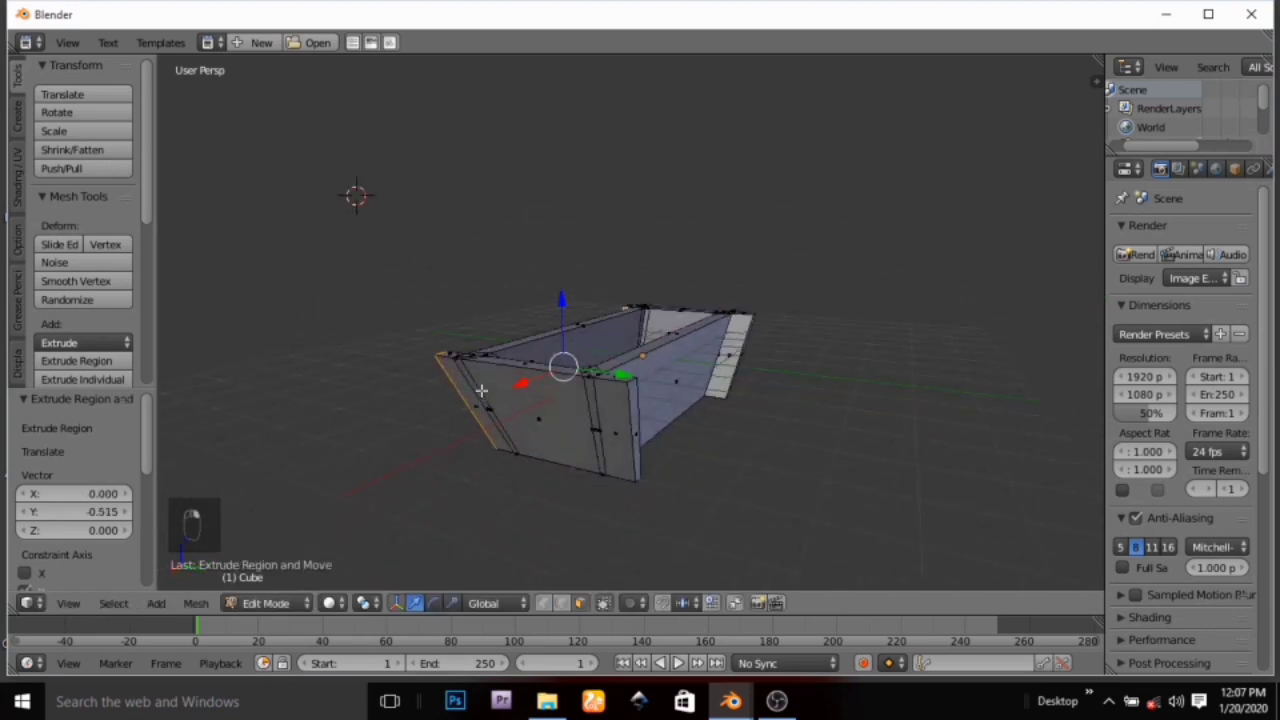
right_click(481, 391)
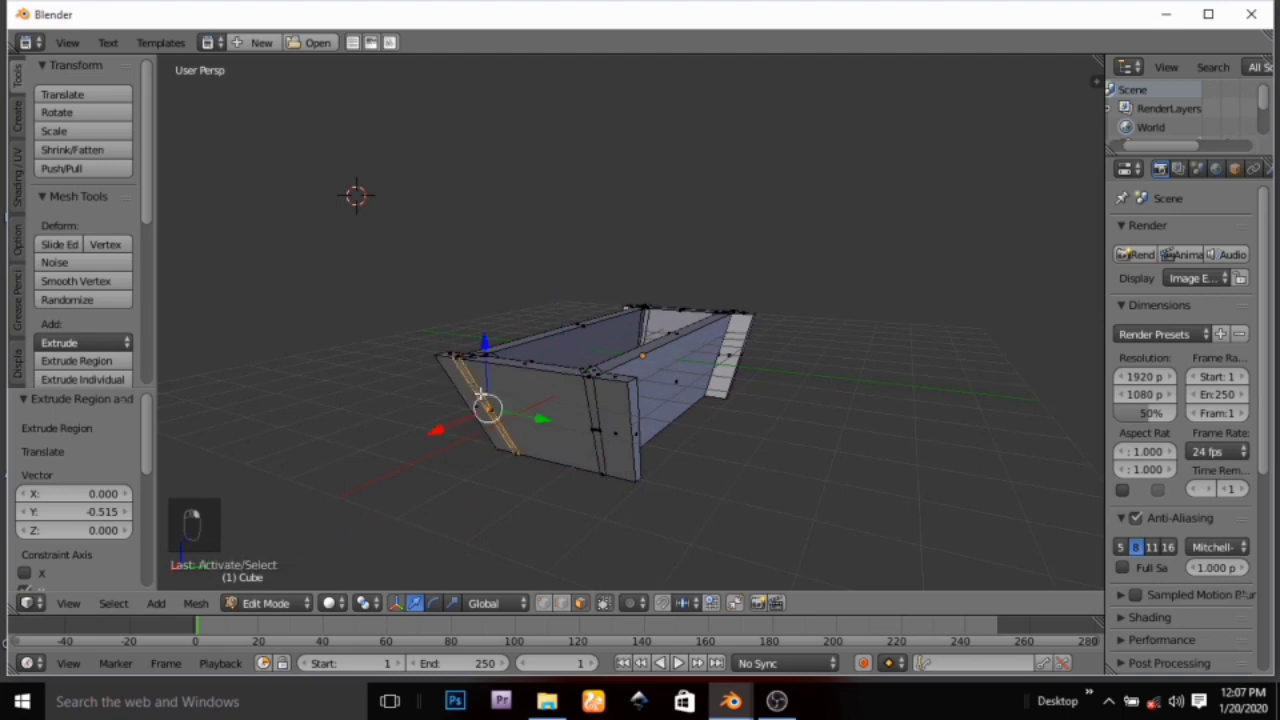
shift+right_click(594, 428)
middle_drag(592, 437, 537, 446)
key(e)
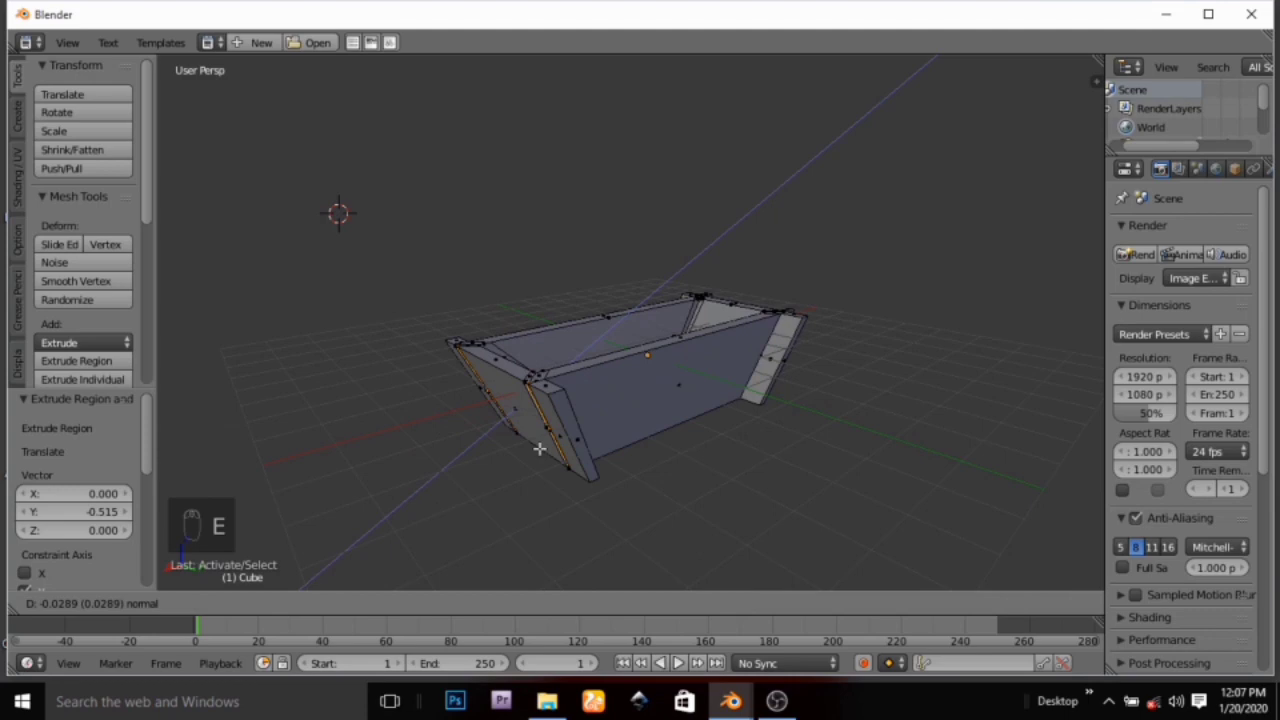
right_click(540, 449)
key(e)
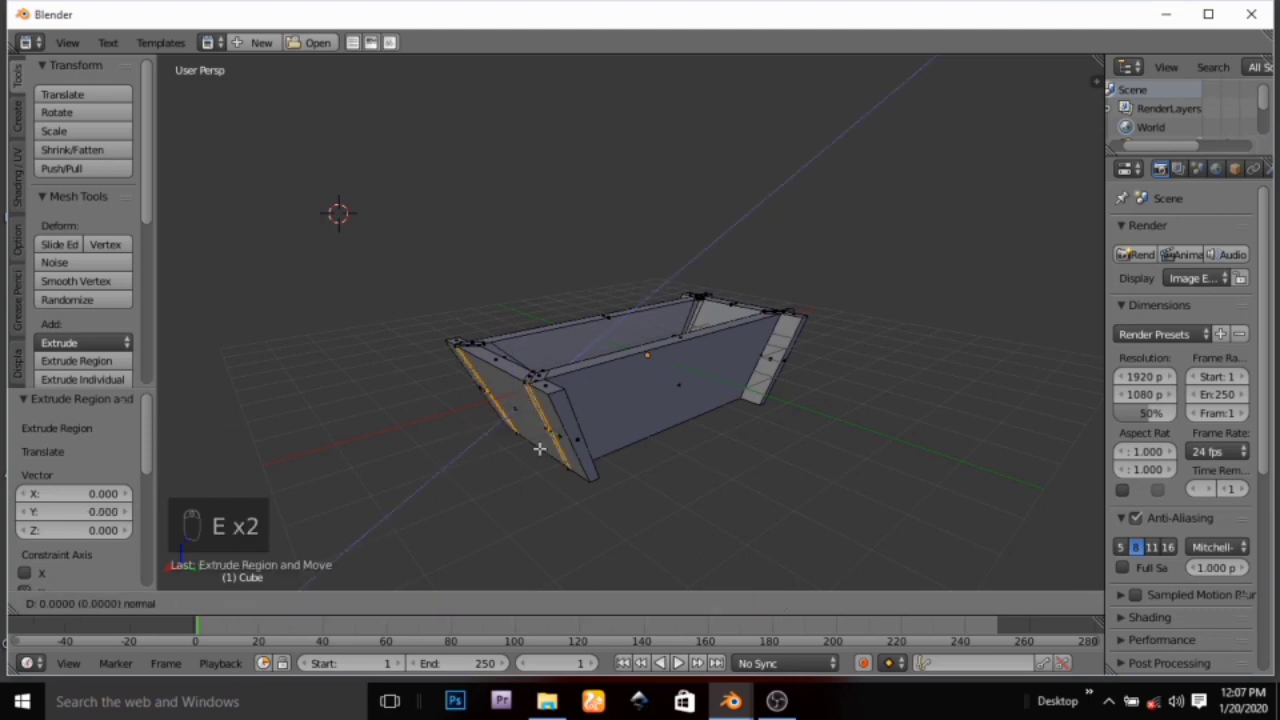
key(x)
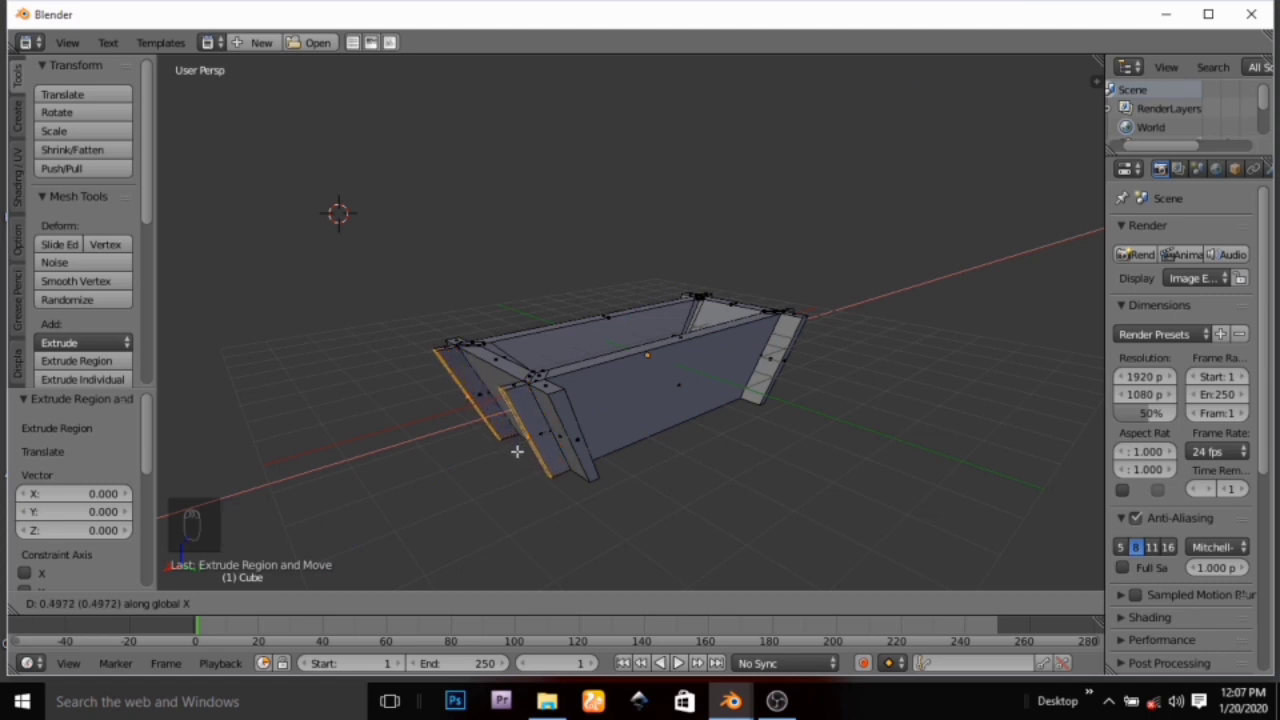
click(515, 452)
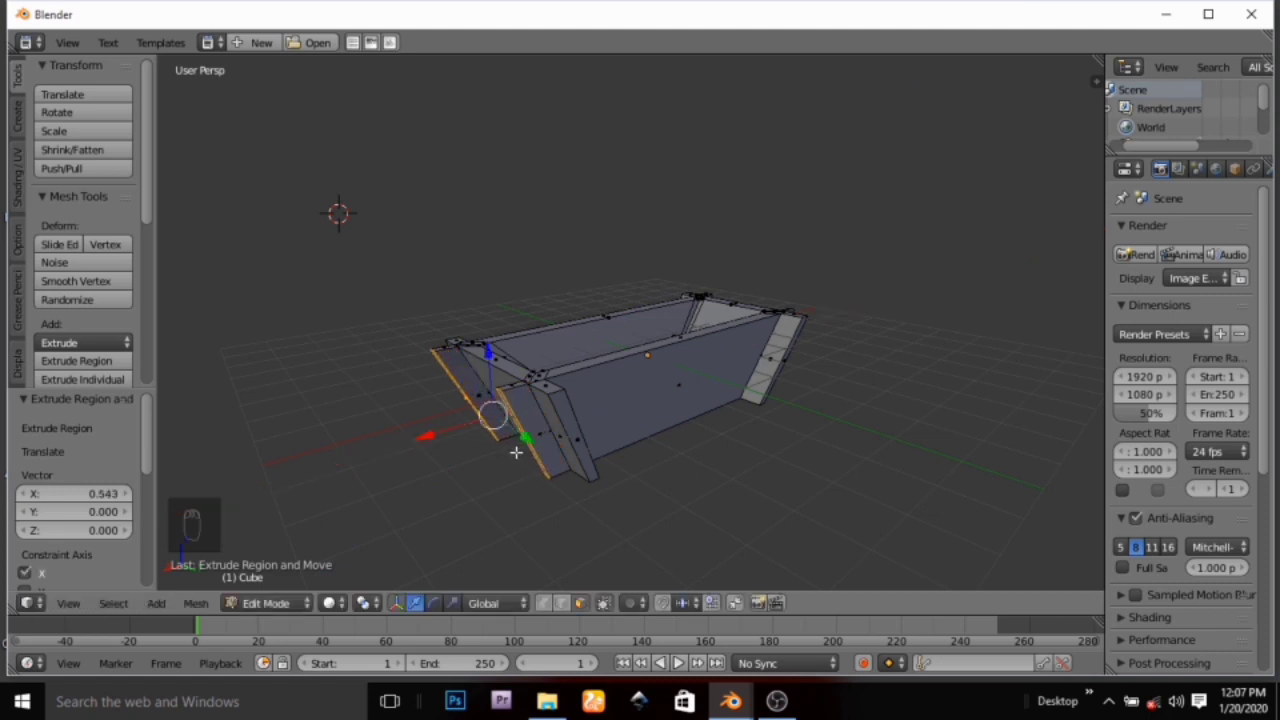
Add four horizontal loop cuts running around the box's outer walls and the extruded corner strips
middle_drag(523, 466, 366, 431)
mouse_move(486, 405)
middle_down()
mouse_move(403, 411)
mouse_move(463, 404)
middle_up()
middle_drag(514, 440, 576, 421)
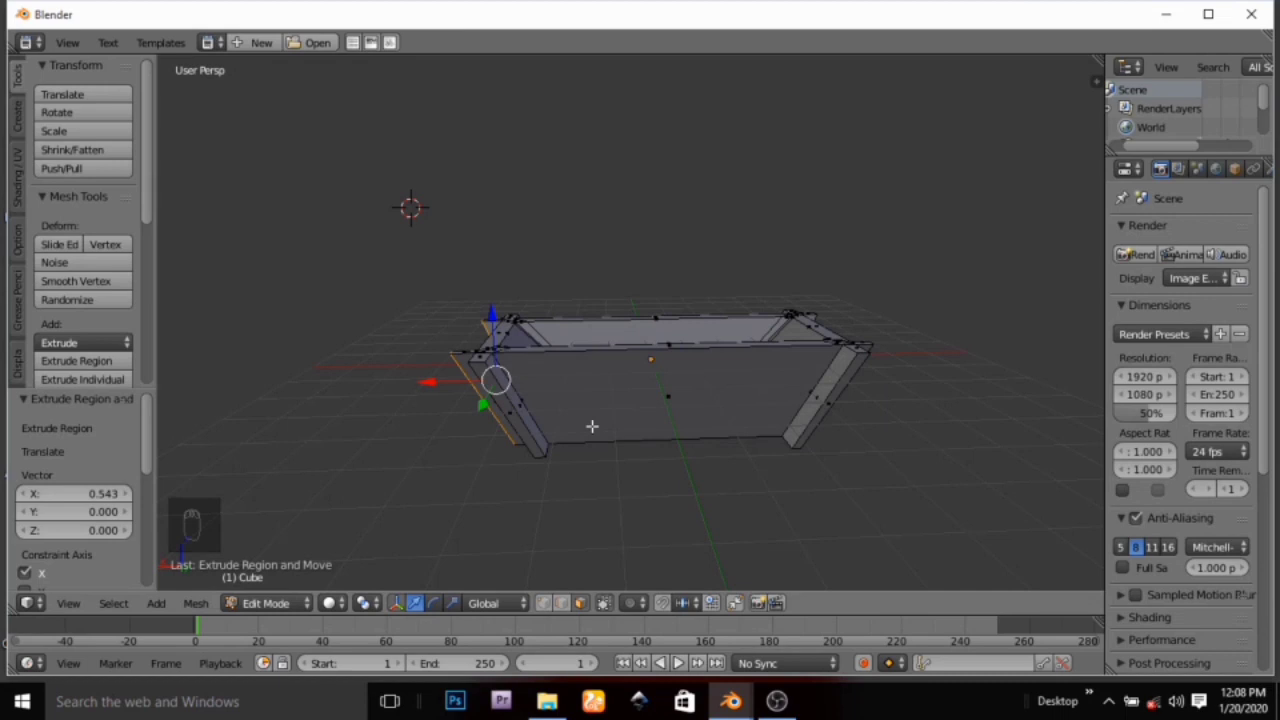
key(ctrl+r)
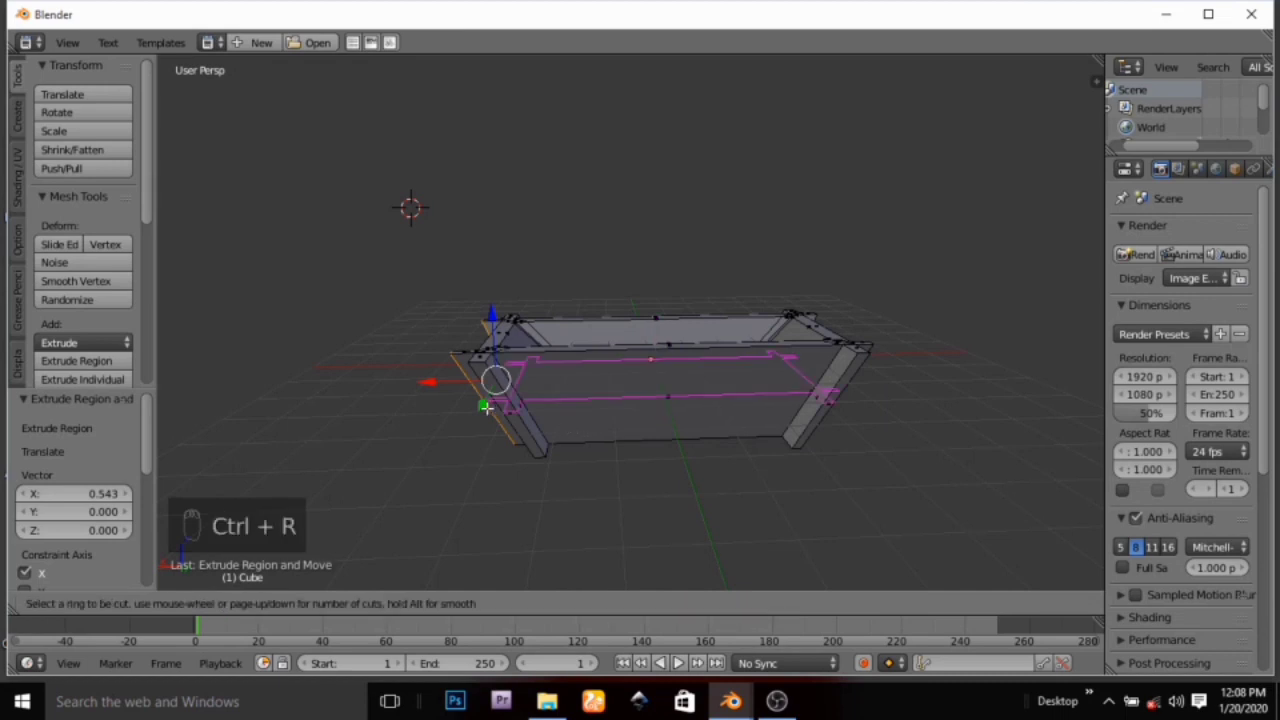
scroll(486, 406, up, 1)
scroll(486, 406, up, 2)
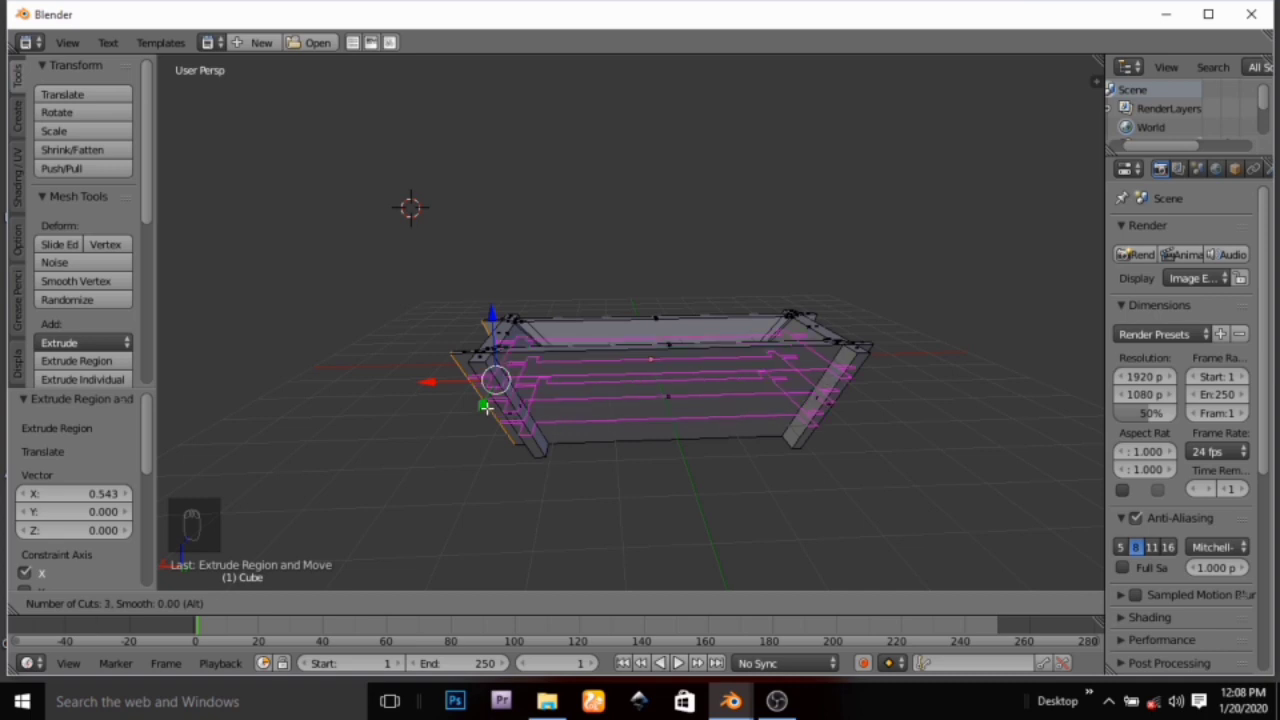
click(486, 406)
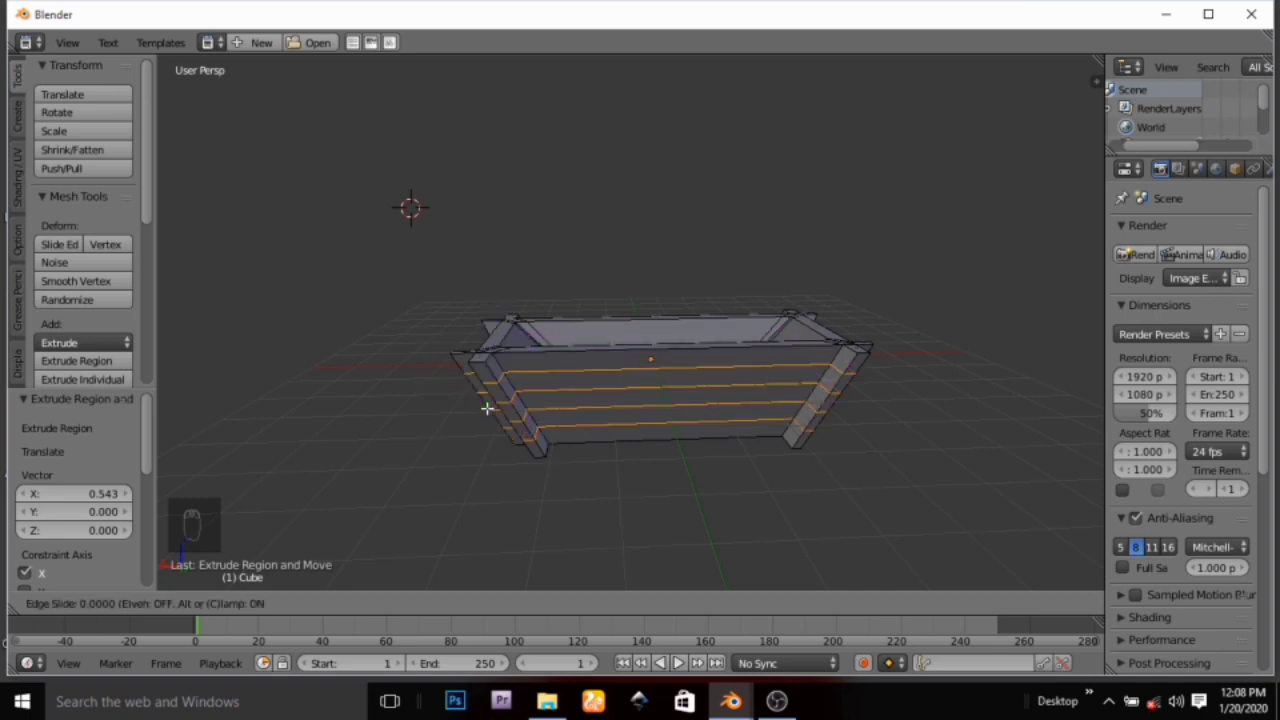
click(531, 381)
middle_drag(539, 399, 428, 371)
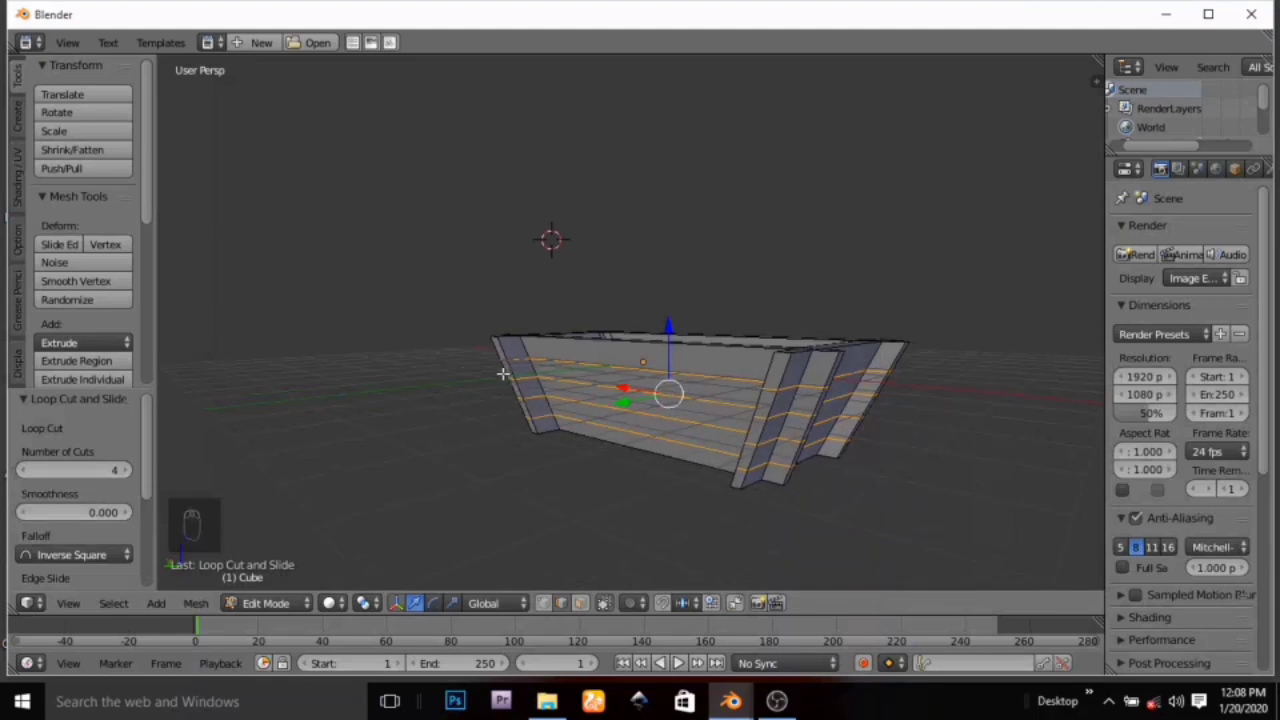
Raise the four new loop cuts about 0.134 along the global Z axis and switch the mesh to face selection
drag(662, 325, 668, 322)
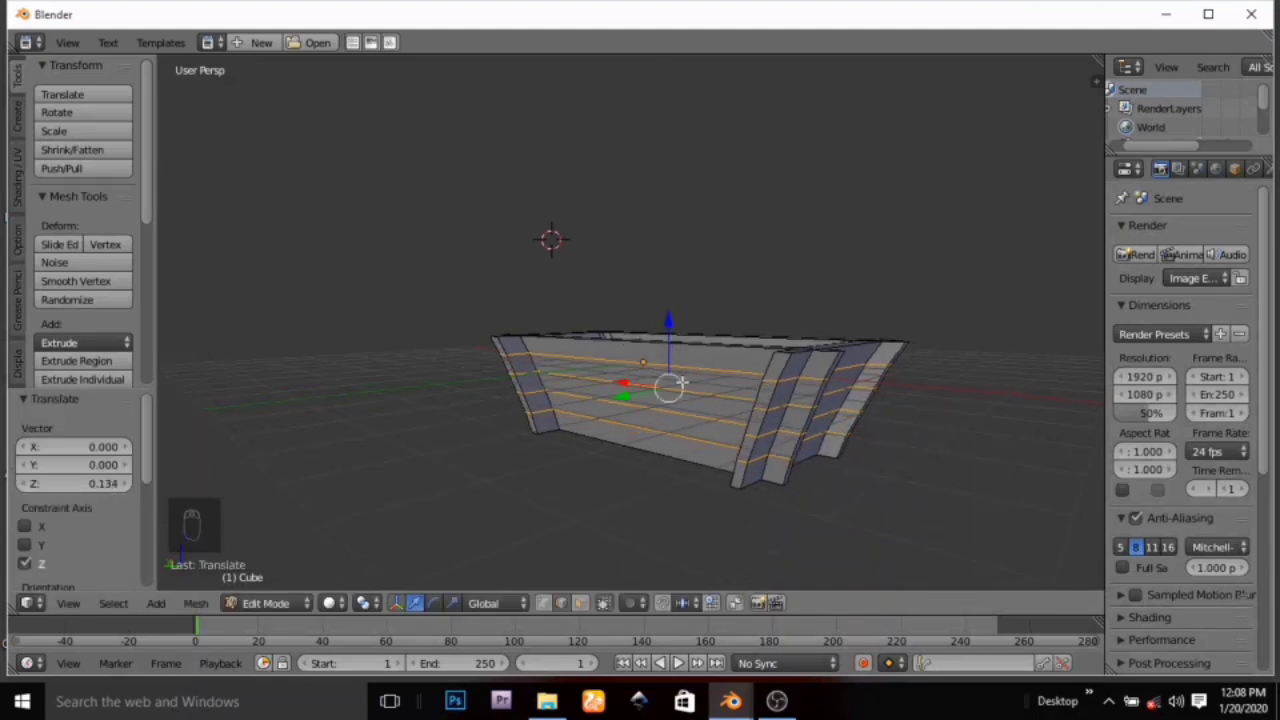
middle_drag(681, 382, 669, 400)
right_click(654, 396)
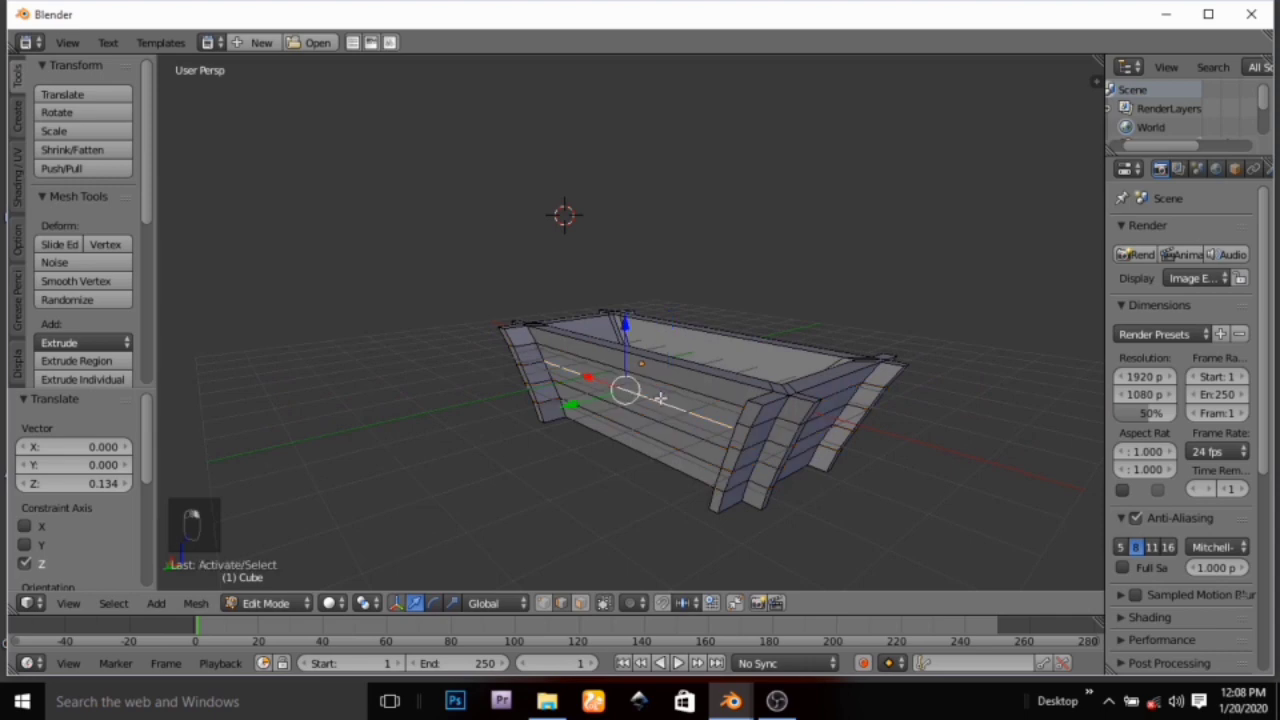
click(665, 399)
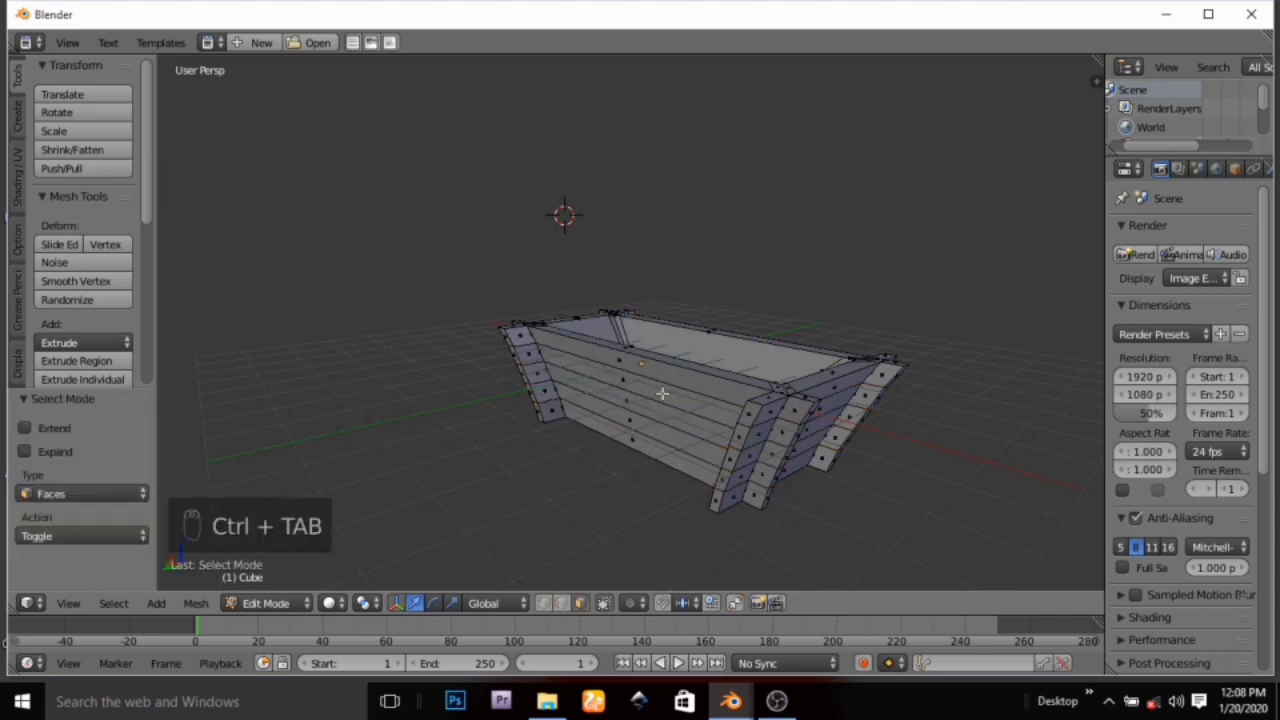
Select the second and fourth horizontal strips on the box's +Y long wall and extrude them about 0.469 along the global Y axis
click(675, 397)
middle_drag(664, 406, 677, 401)
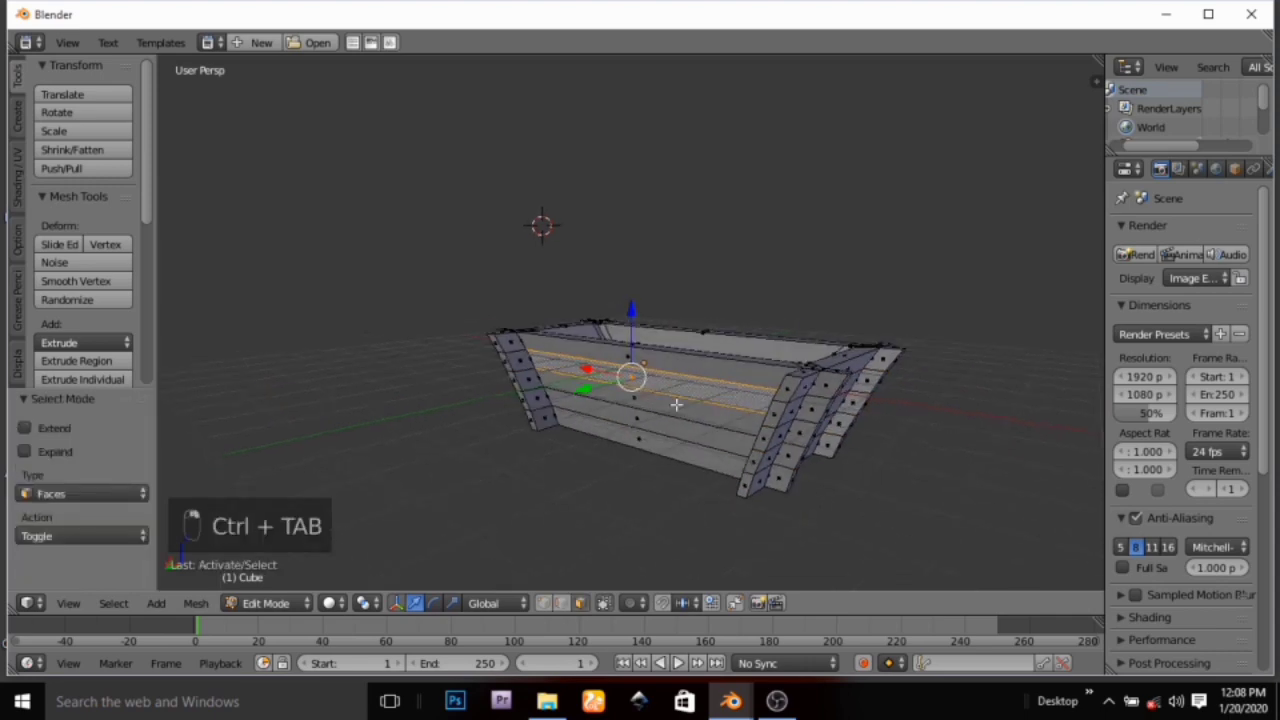
shift+click(662, 428)
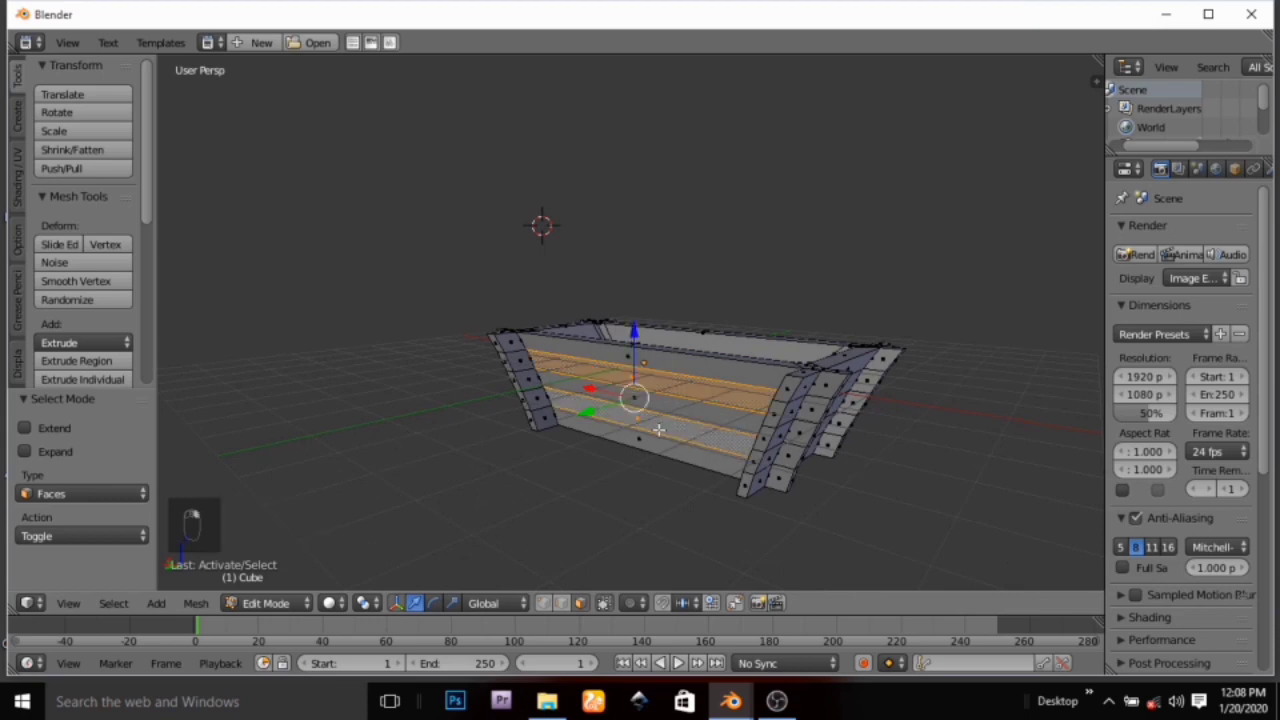
middle_drag(652, 430, 603, 405)
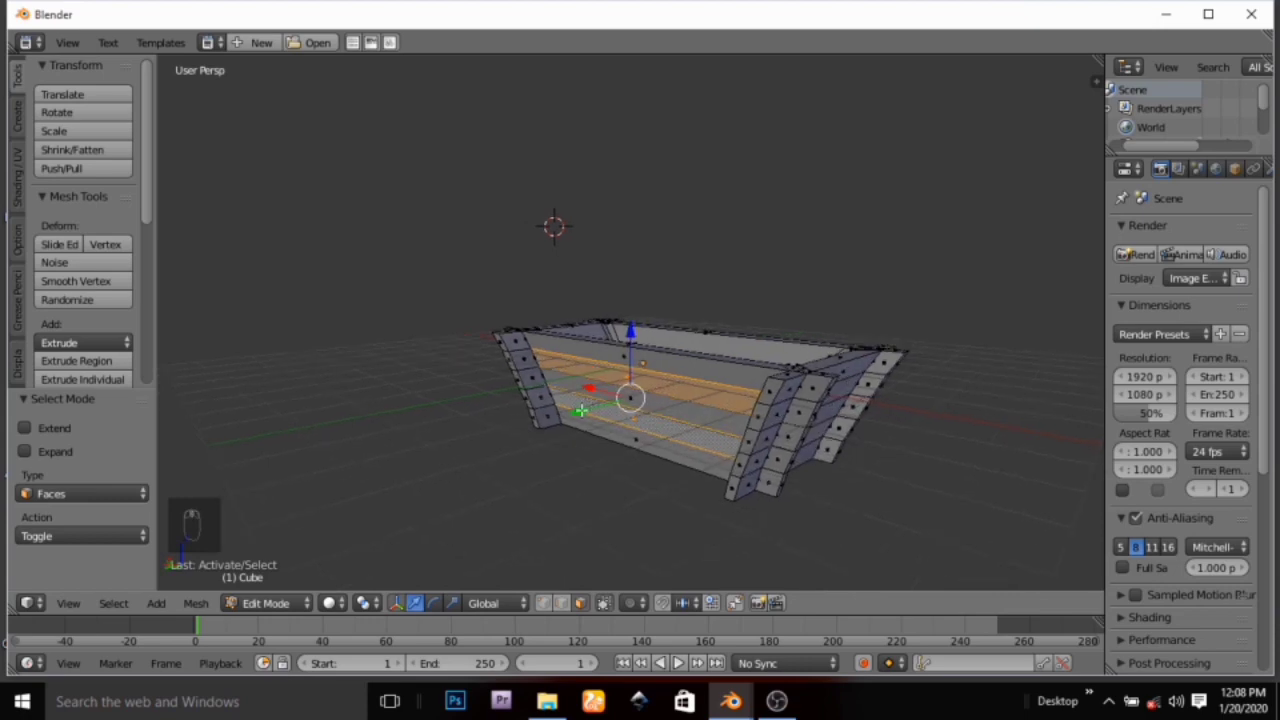
key(g)
key(y)
click(573, 412)
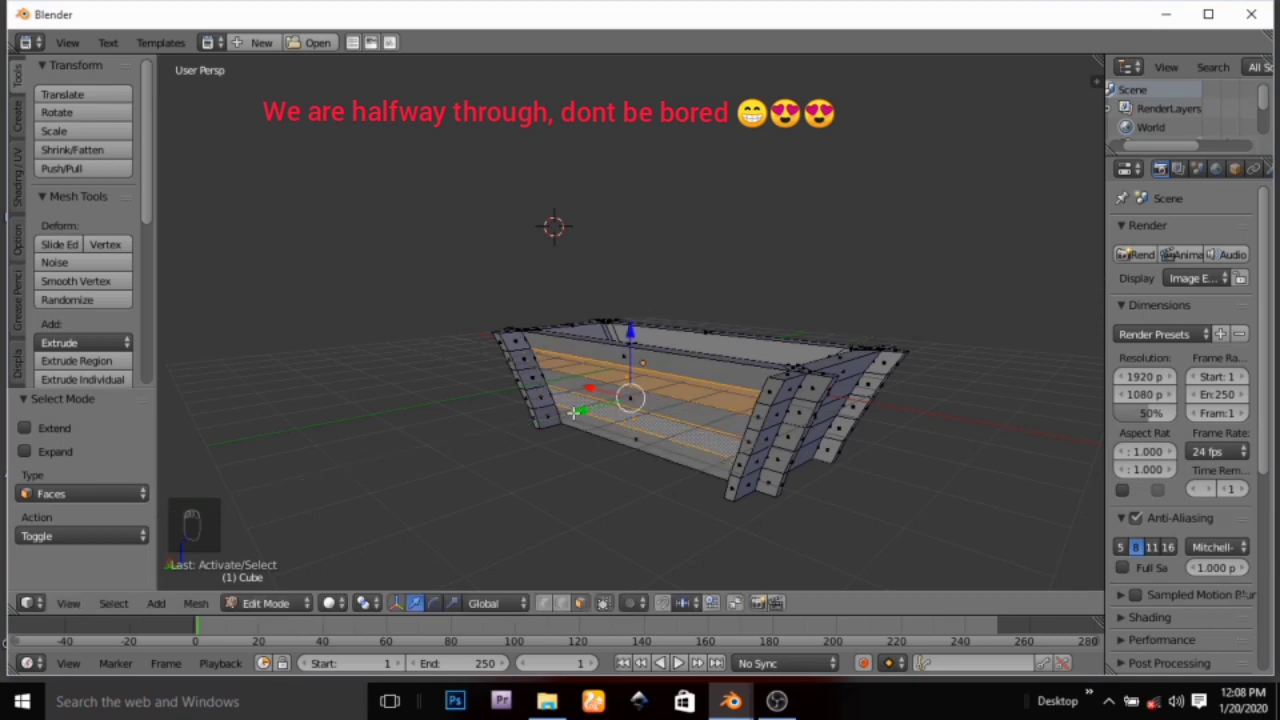
key(e)
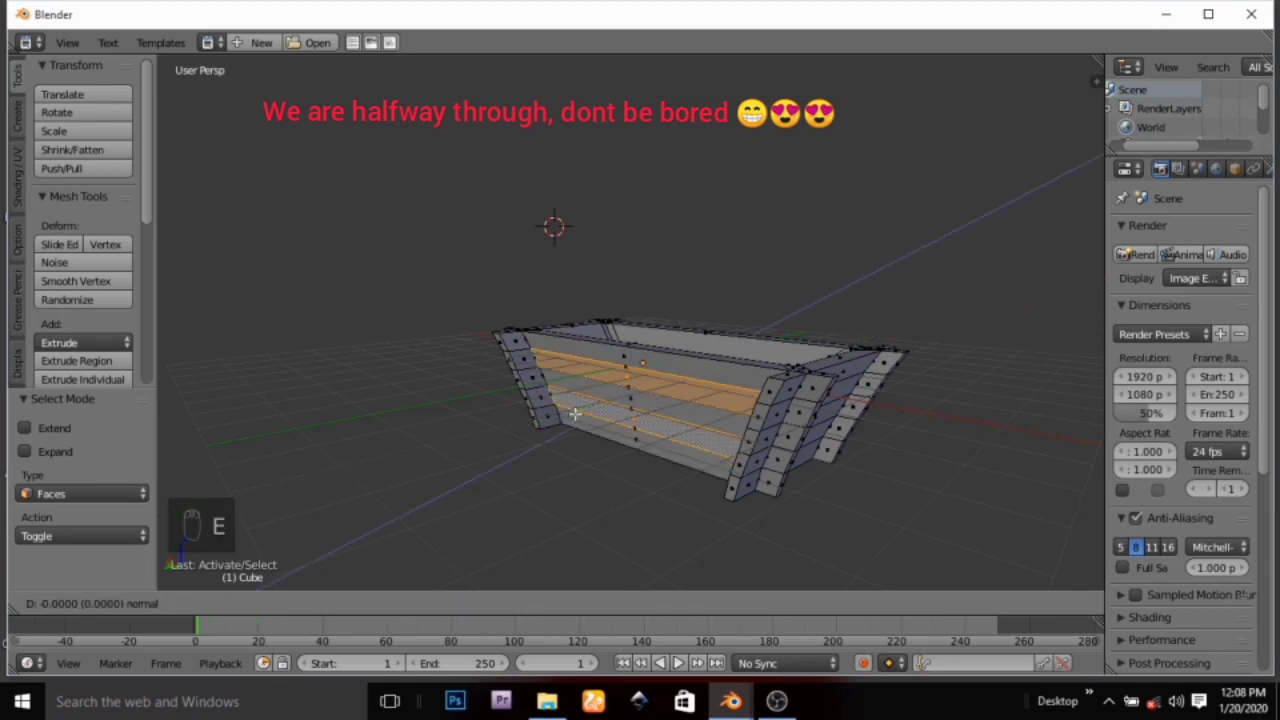
key(y)
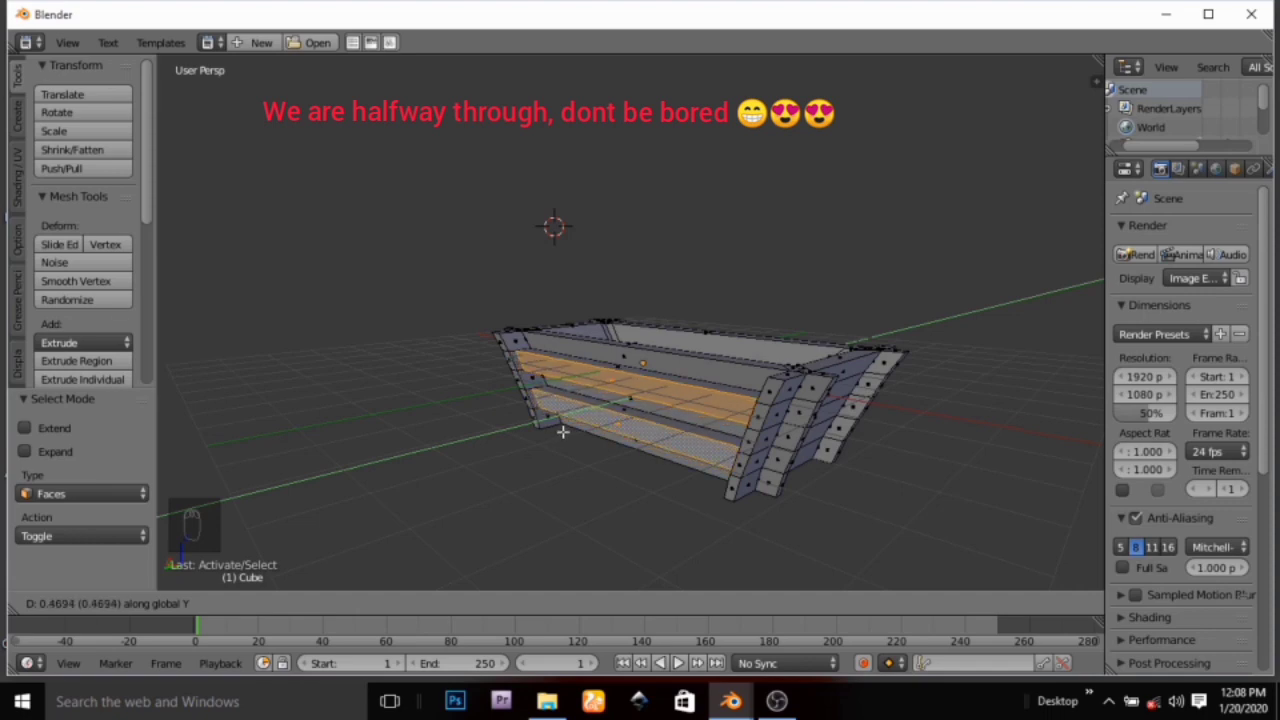
click(563, 432)
Select the second and fourth horizontal strips on the opposite long wall and extrude them about -0.461 along the global Y axis
middle_drag(566, 434, 855, 440)
right_click(641, 411)
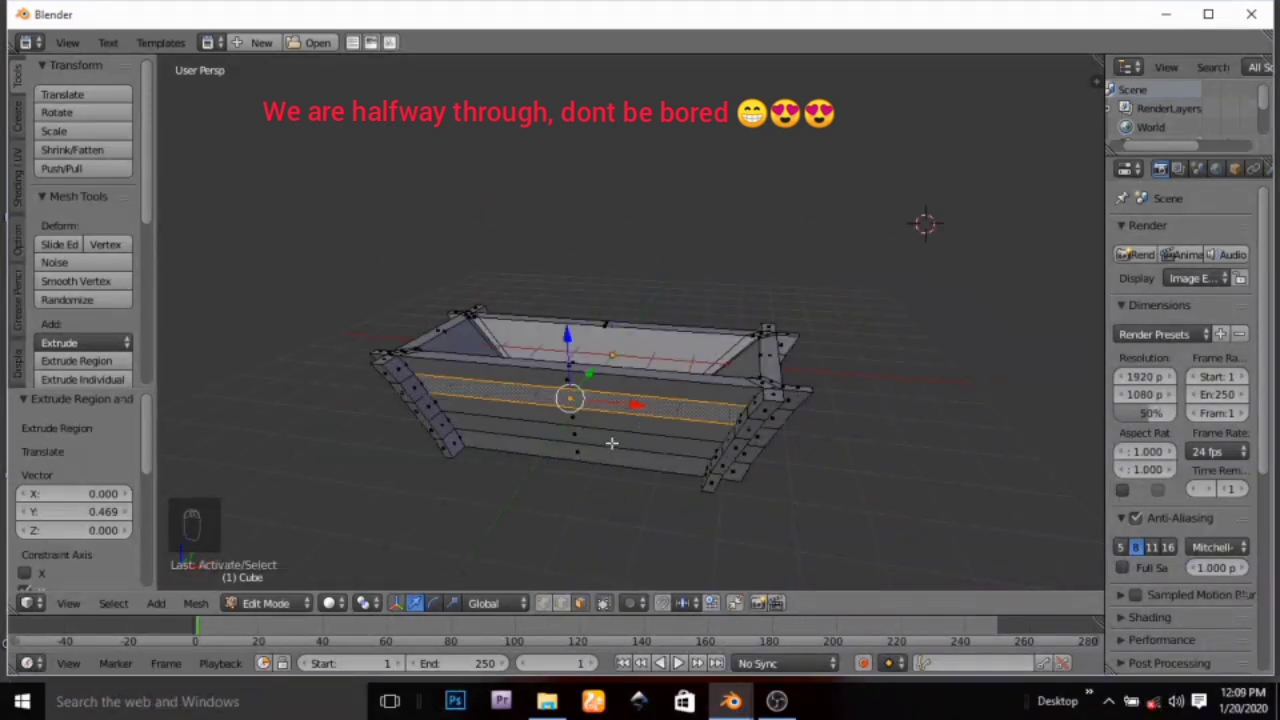
shift+right_click(611, 443)
middle_drag(598, 454, 495, 445)
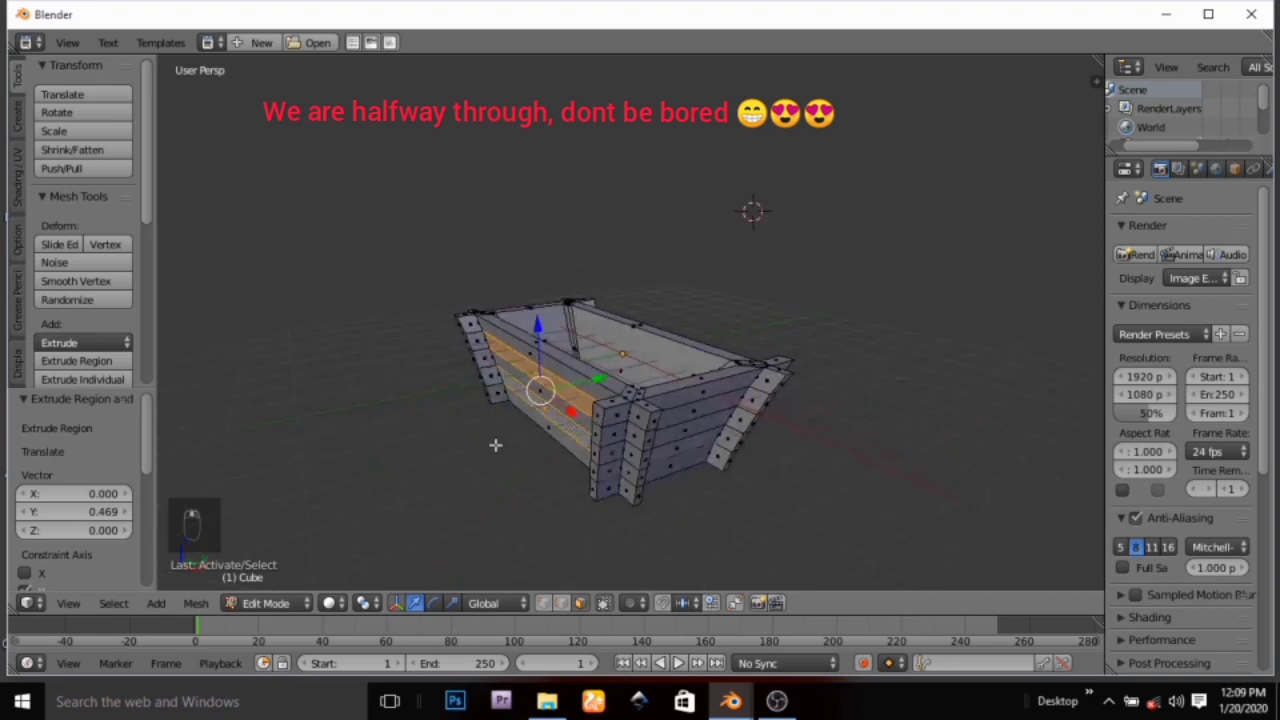
key(e)
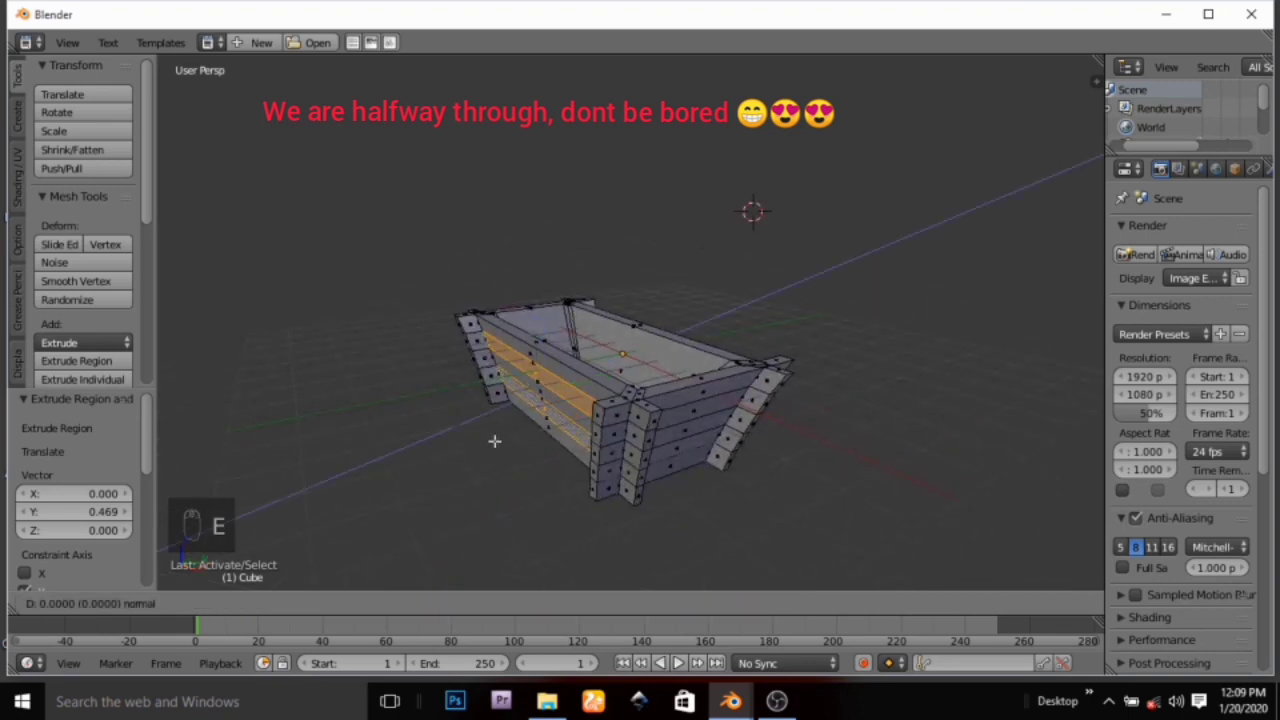
key(y)
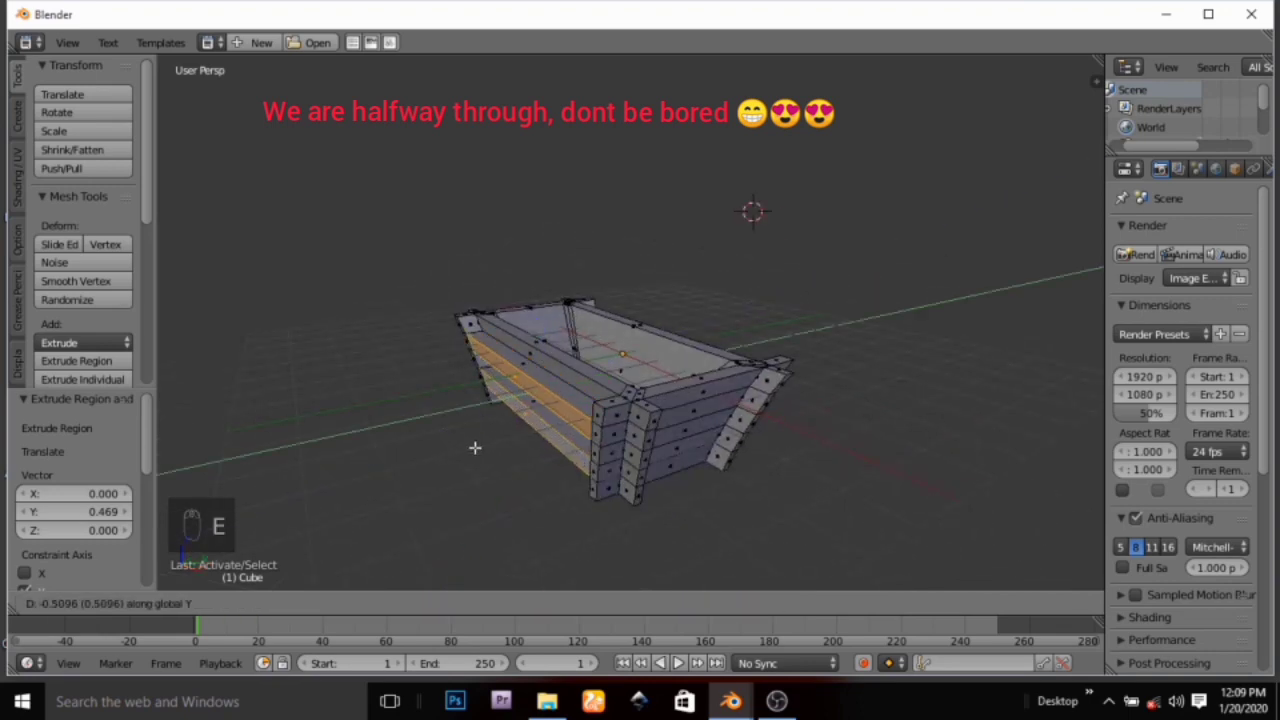
click(476, 447)
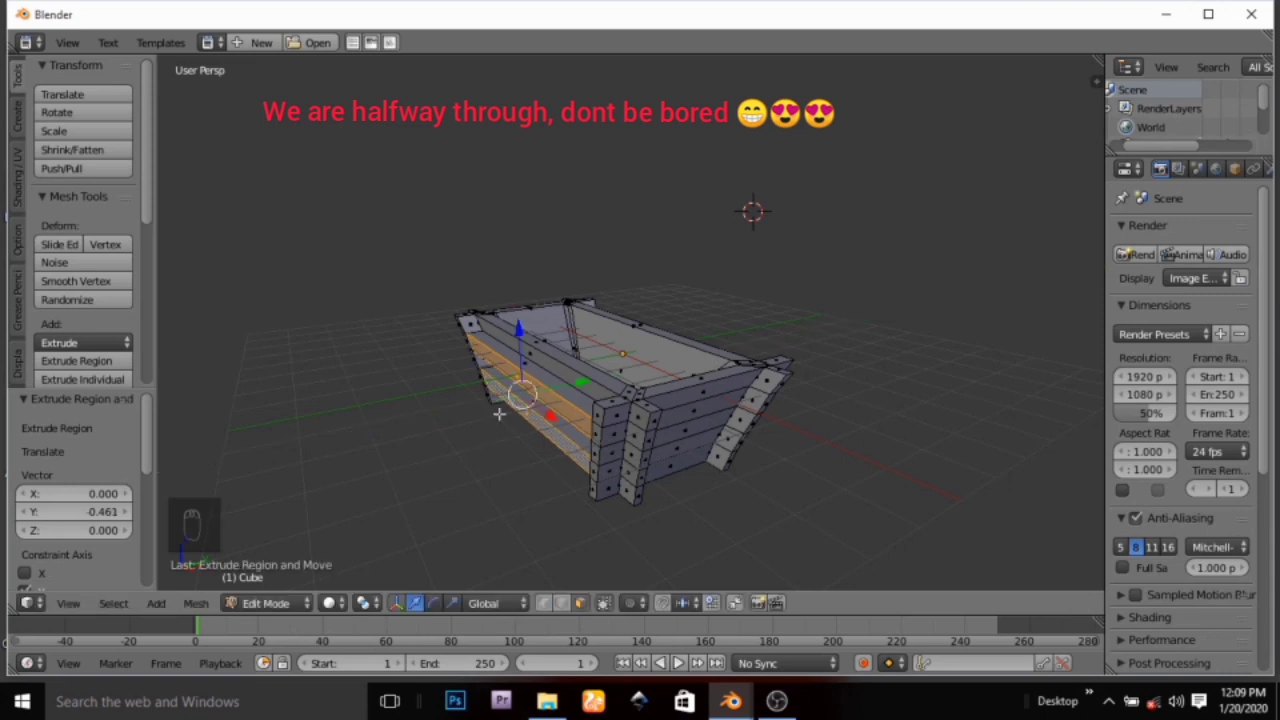
Add a plane at the box's -Y long rim and move it about 1.513 along the global Y axis over the opening
middle_drag(476, 447, 801, 484)
scroll(700, 425, up, 2)
scroll(646, 449, up, 2)
middle_drag(686, 458, 578, 432)
scroll(579, 443, down, 3)
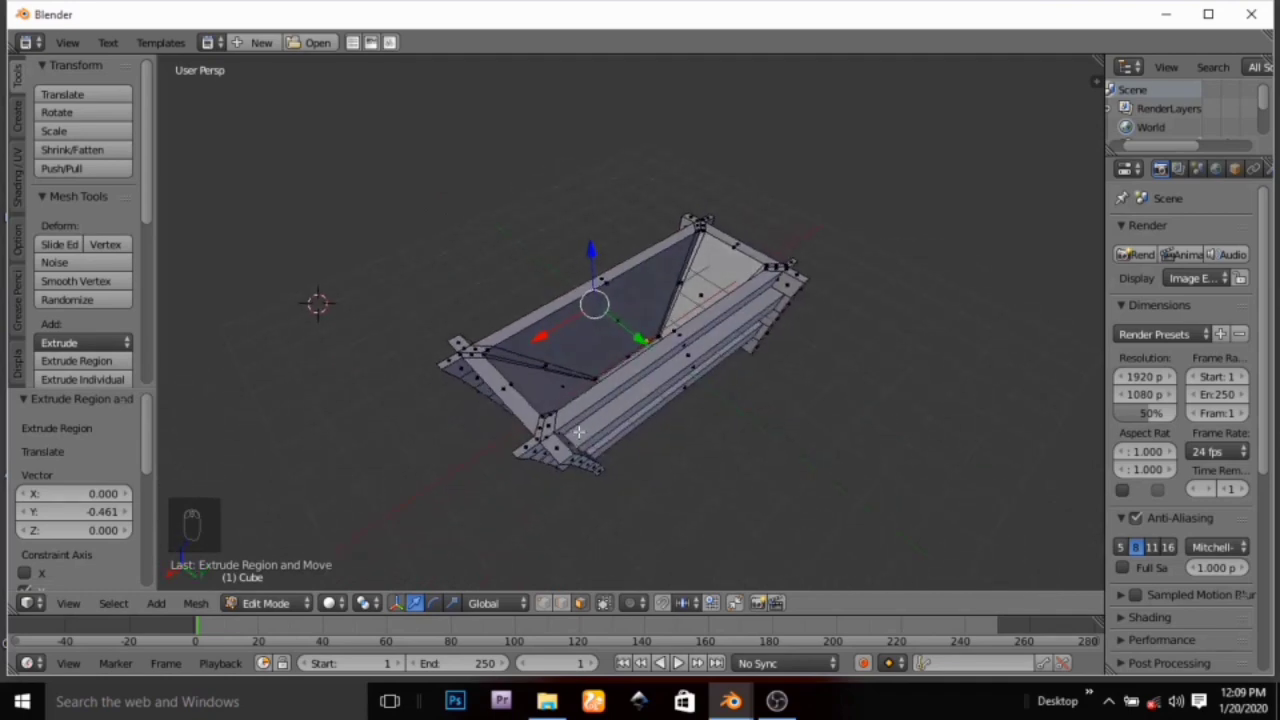
click(540, 314)
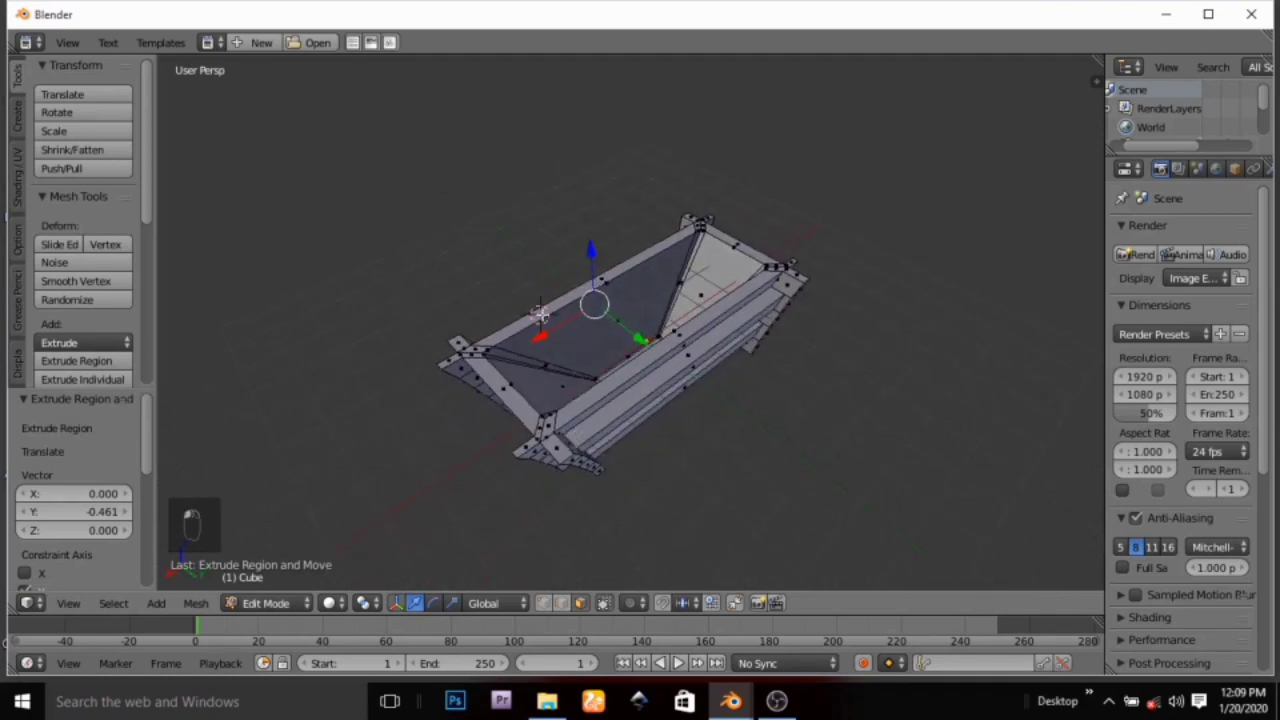
right_click(558, 300)
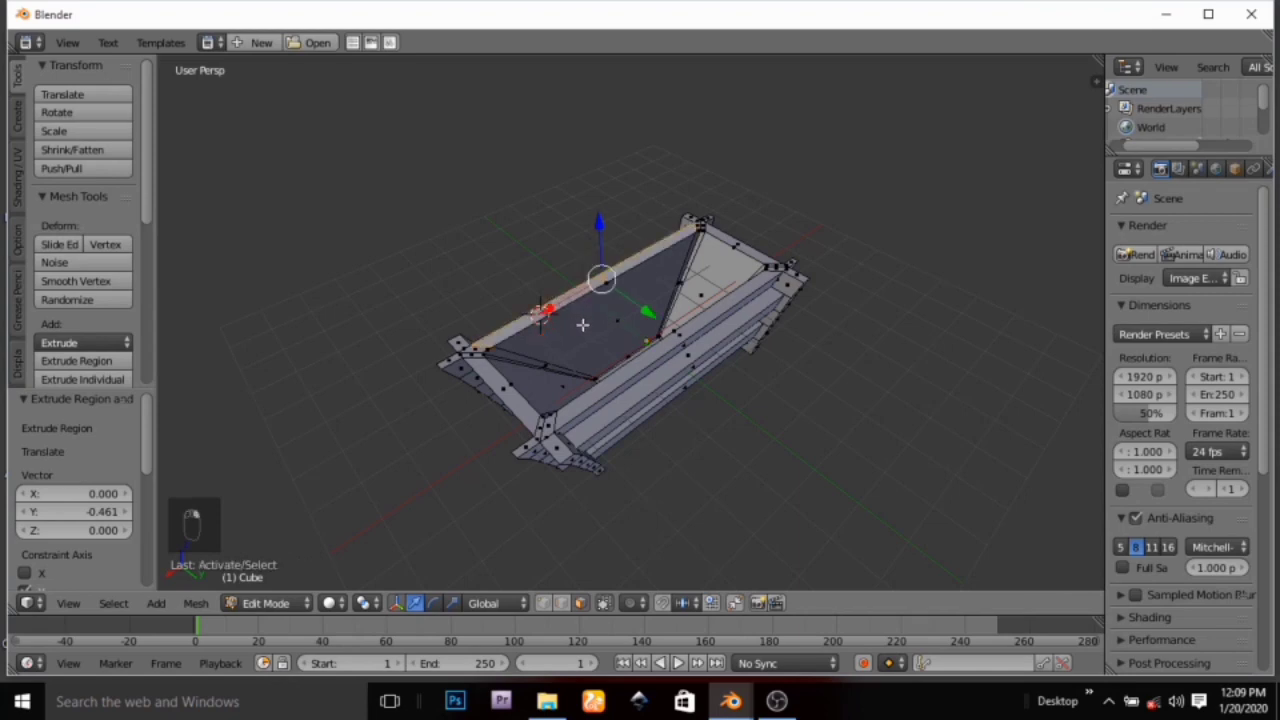
click(556, 307)
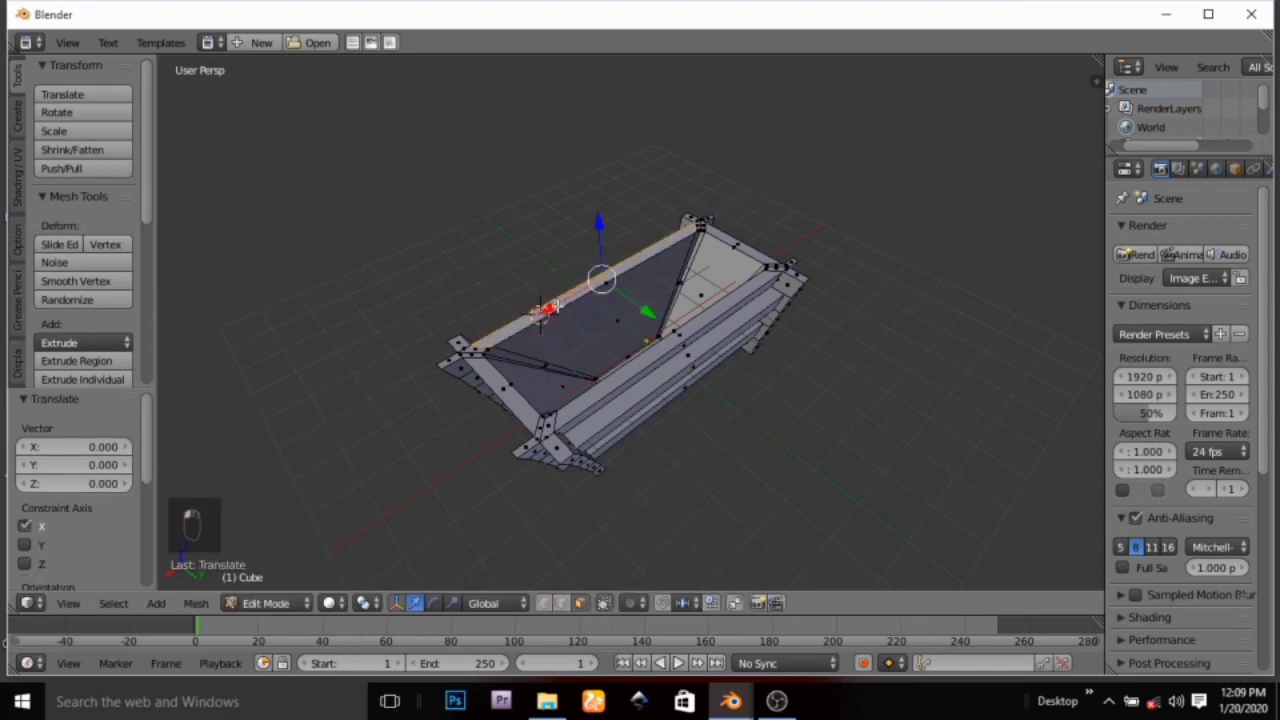
key(shift+a)
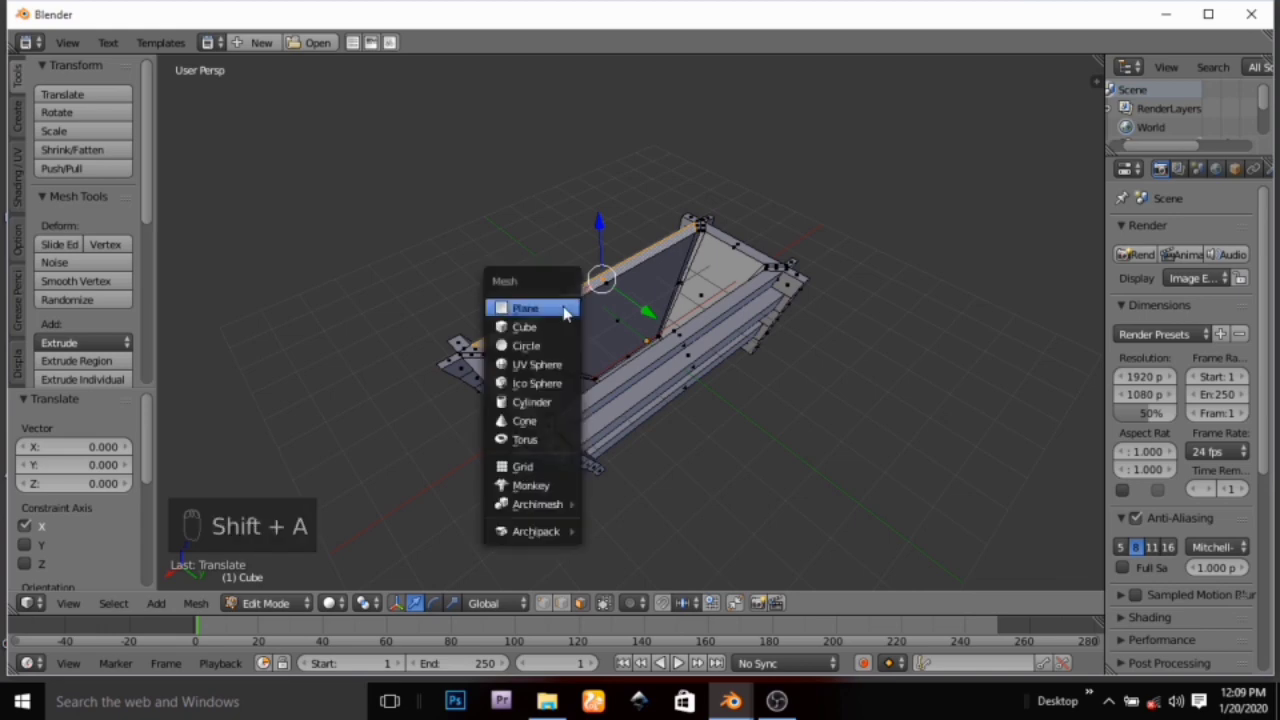
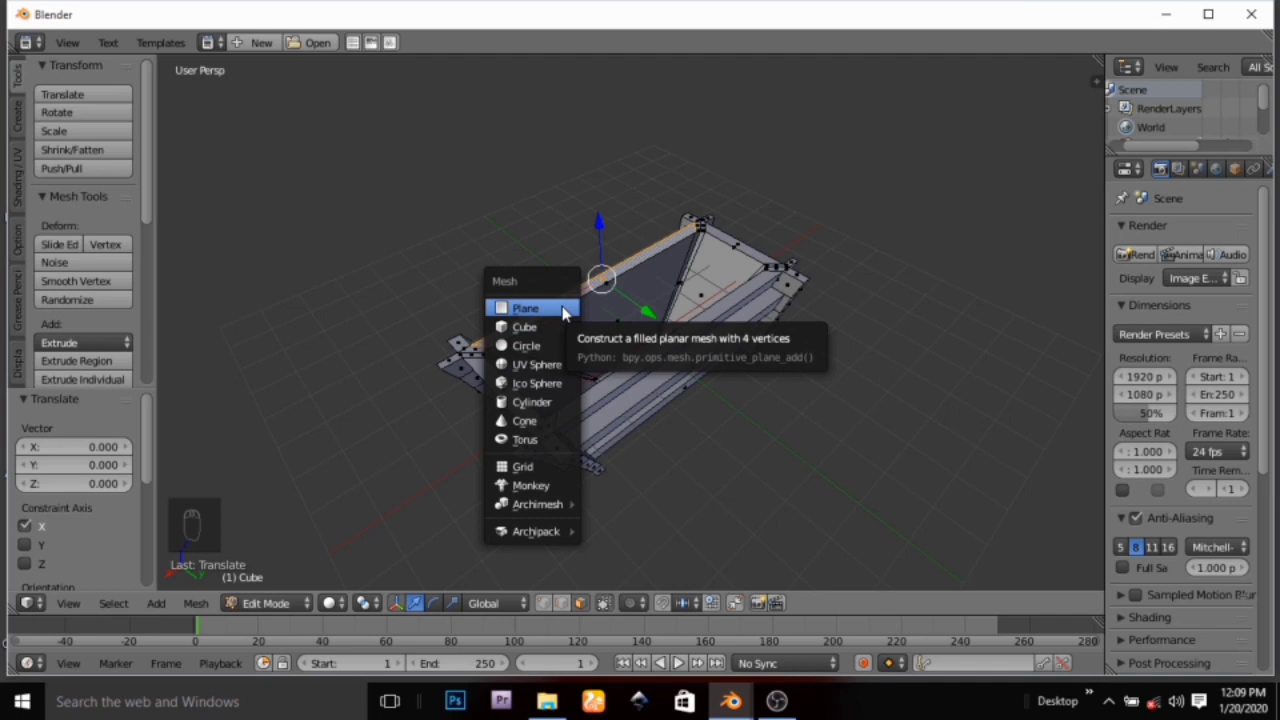
click(563, 313)
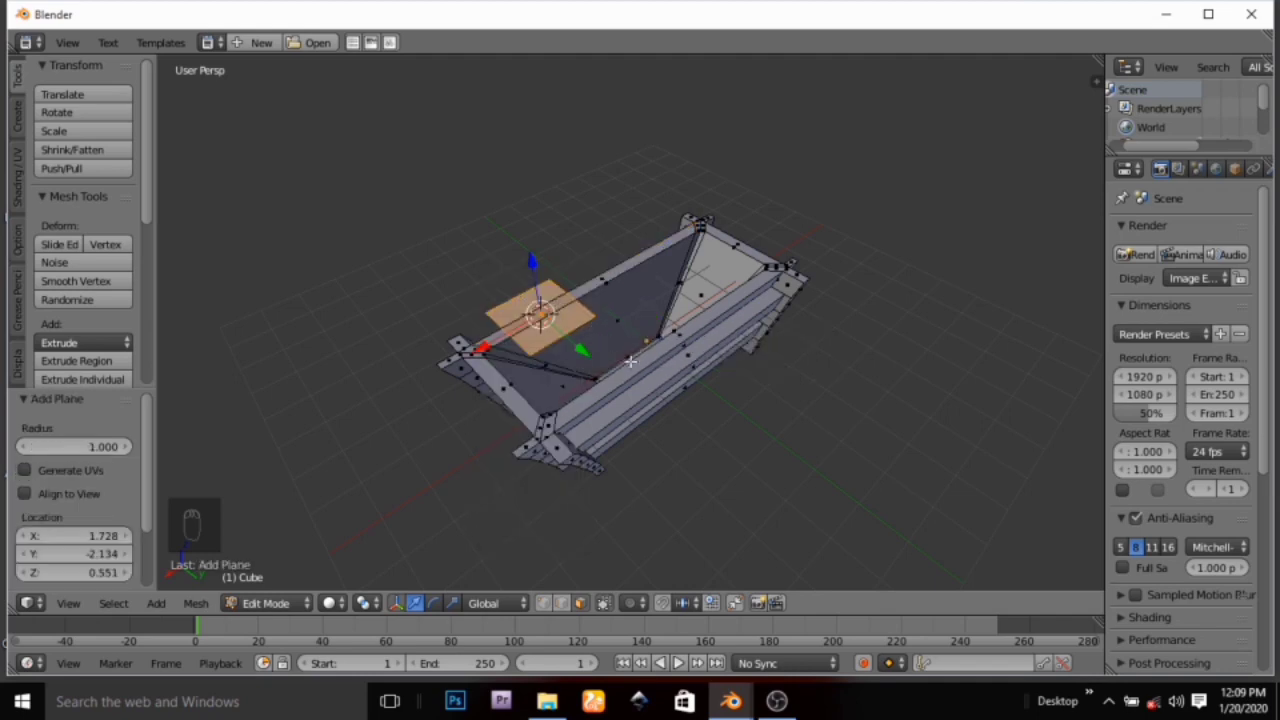
middle_drag(631, 362, 744, 346)
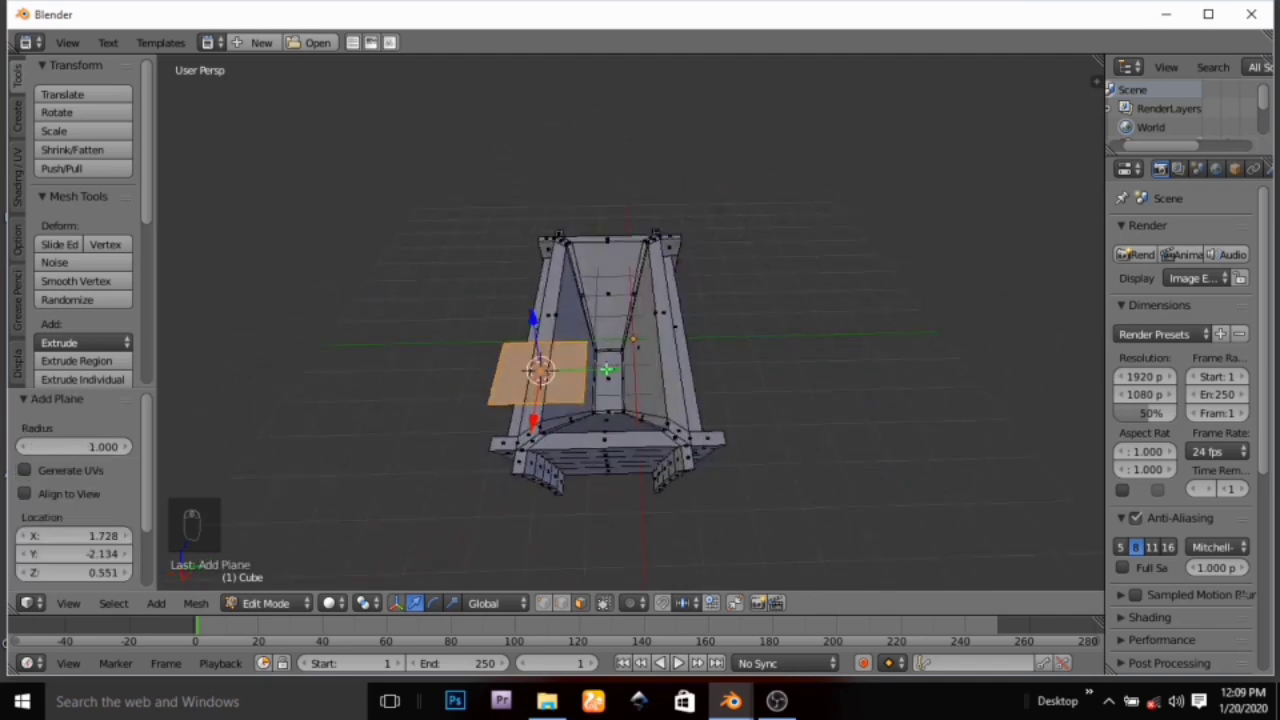
drag(606, 370, 673, 388)
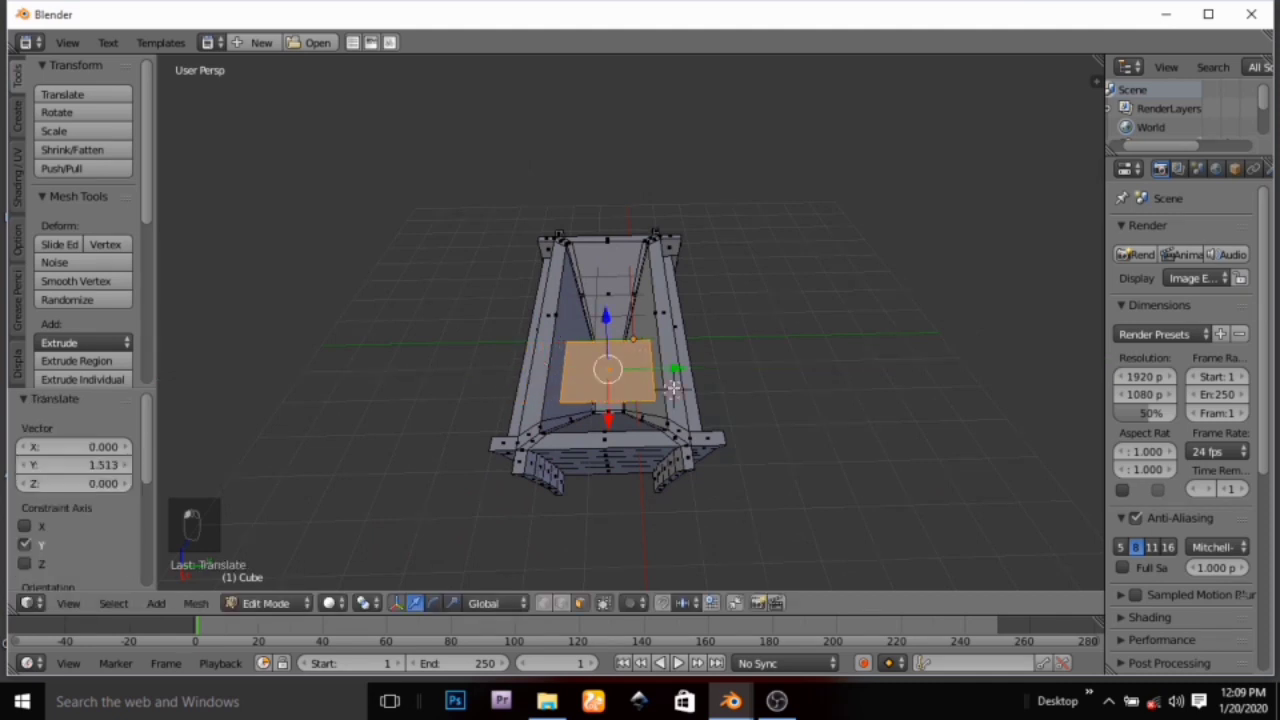
Scale the plane by about 4.109 along the global X axis and move it about -2.038 along X to span the box's length
middle_drag(687, 380, 555, 371)
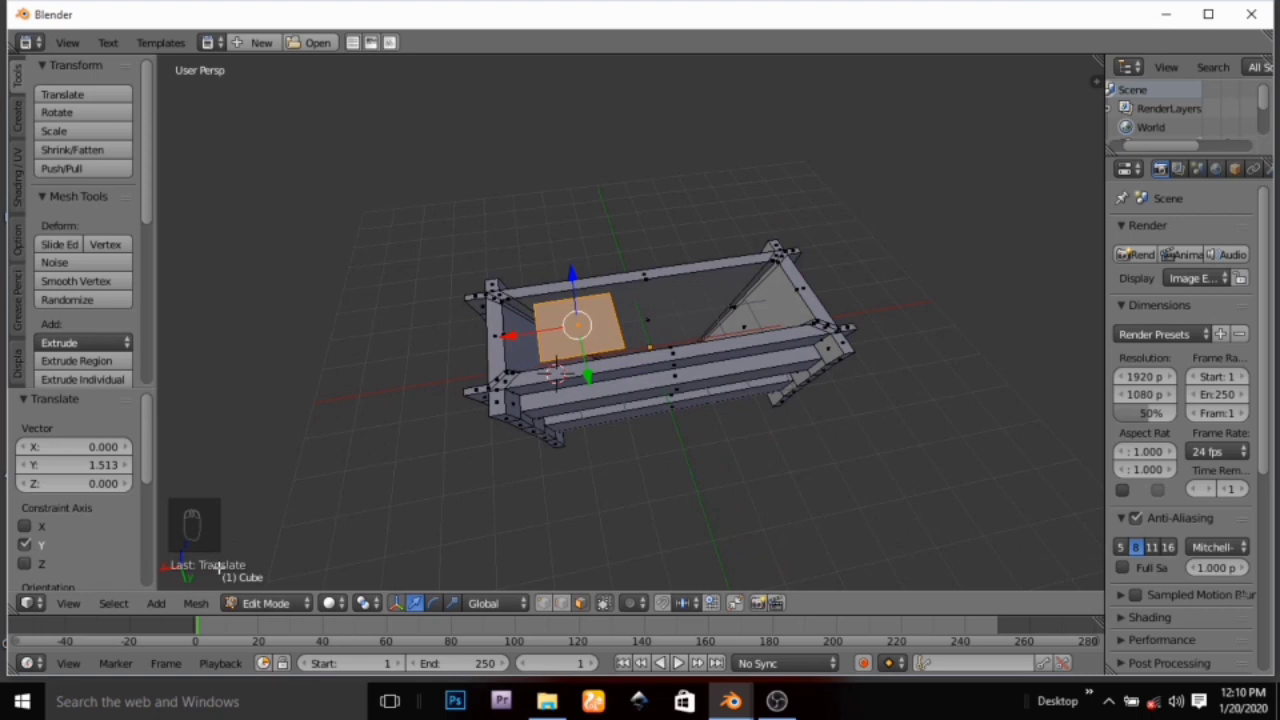
key(s)
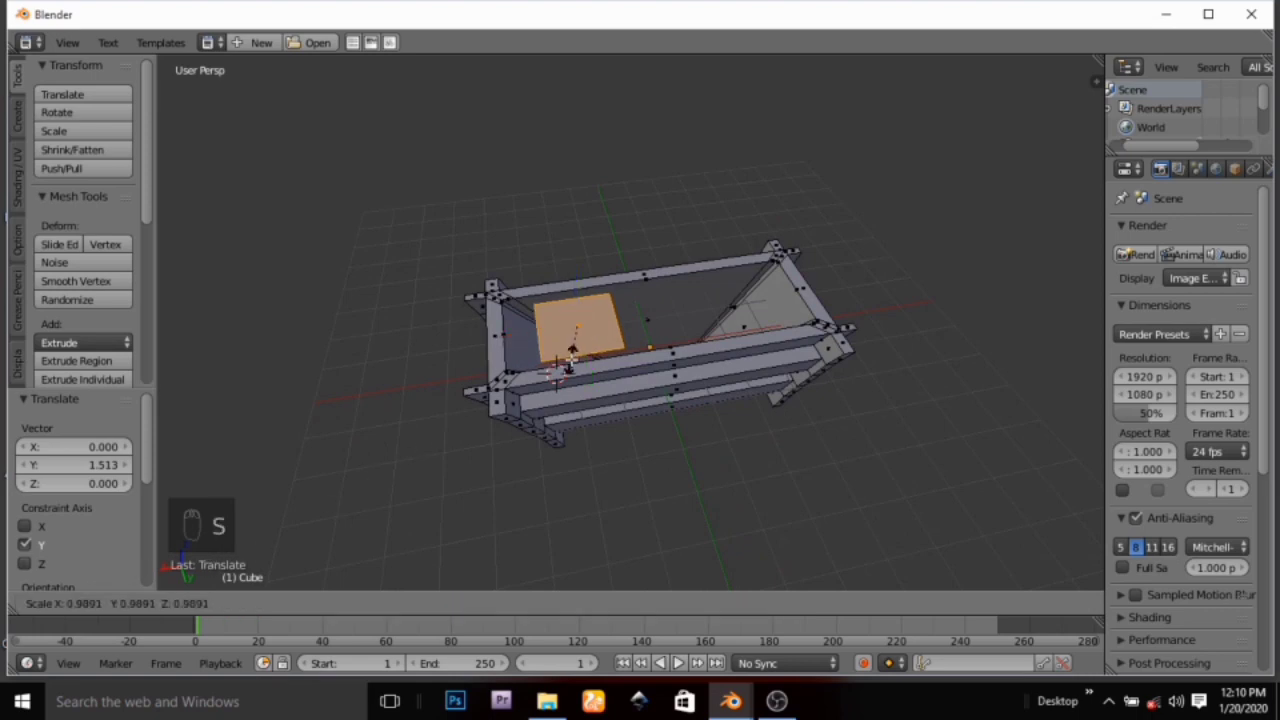
key(x)
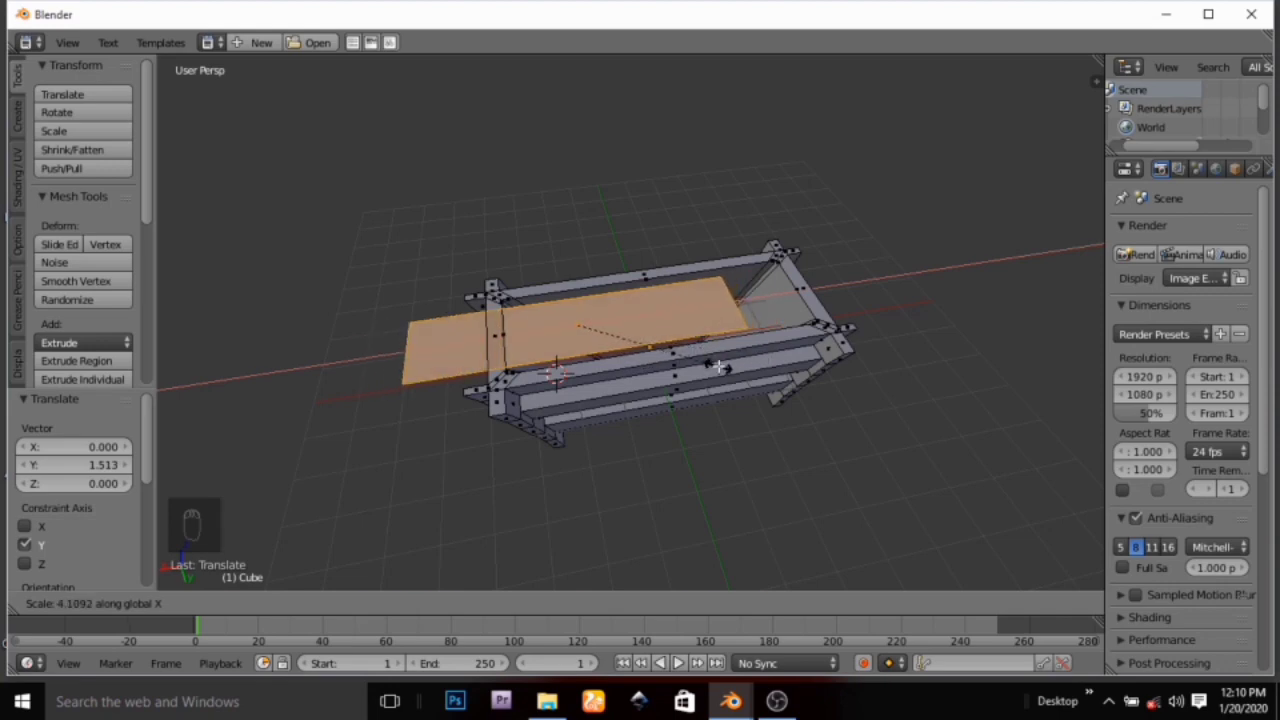
click(719, 367)
key(g)
key(x)
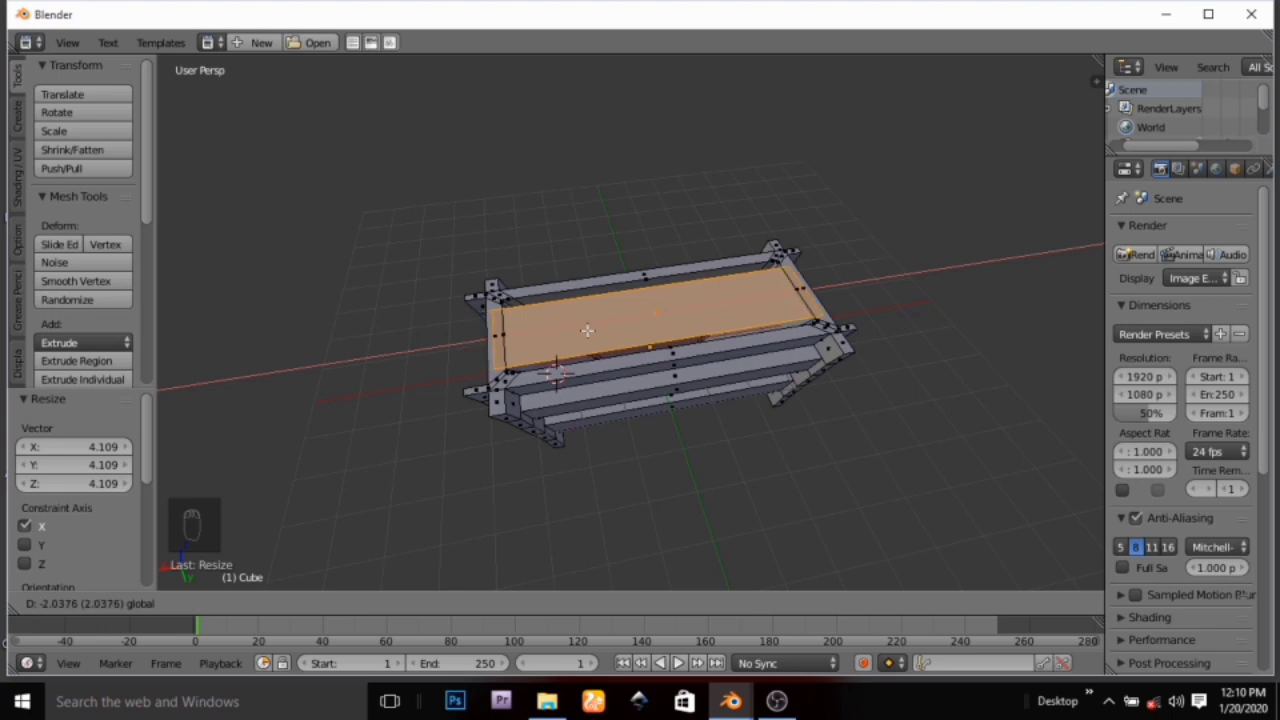
click(587, 330)
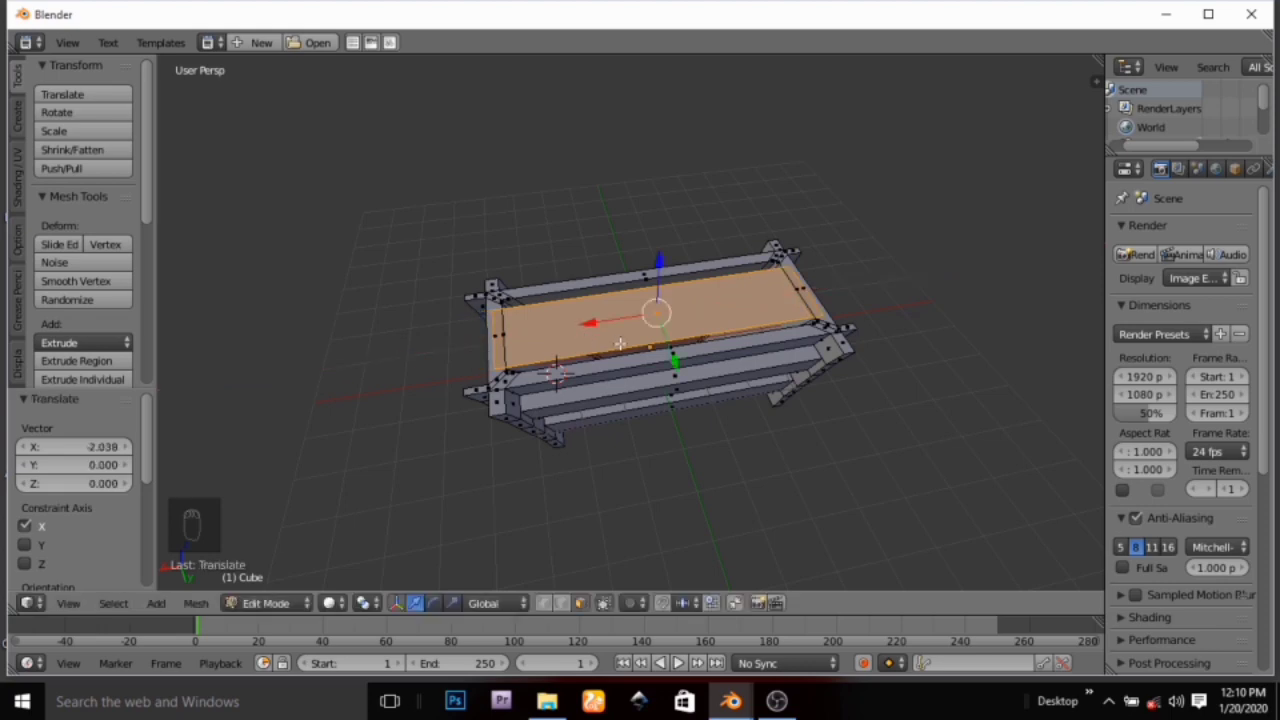
Scale the plane by about 1.015 along the global X axis and about 1.858 along the global Y axis to cover the box's top
key(s)
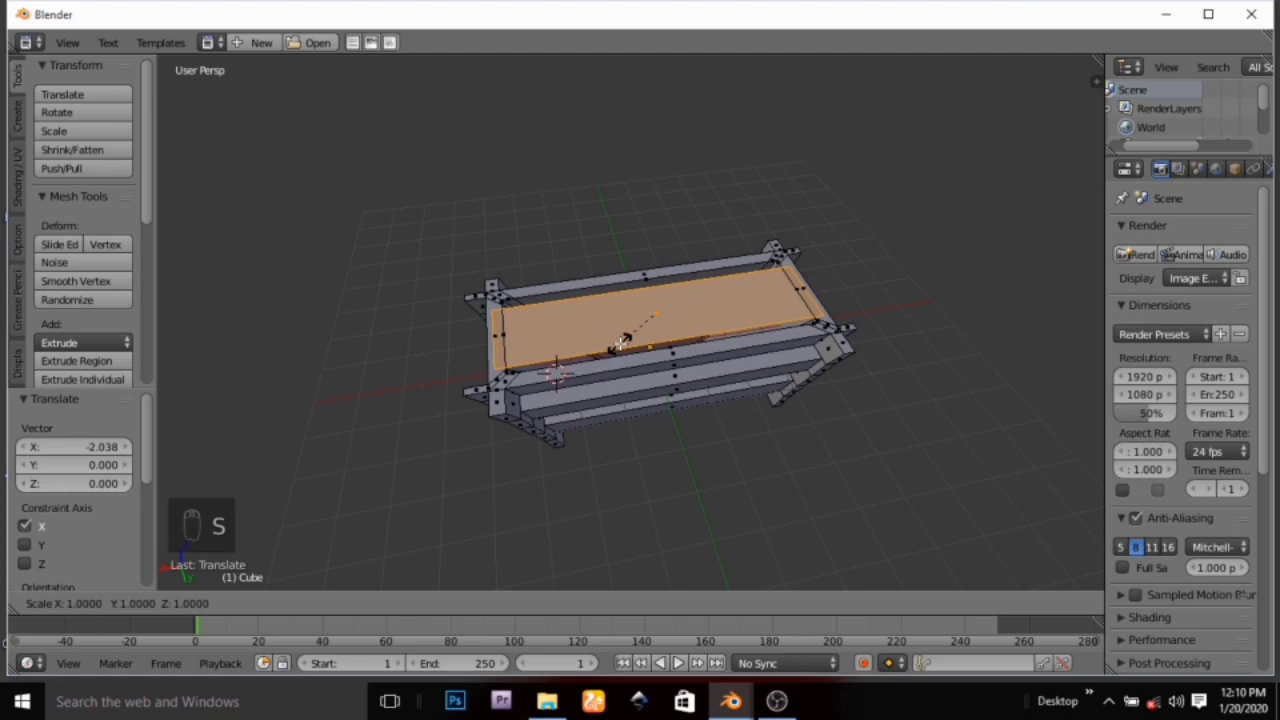
key(x)
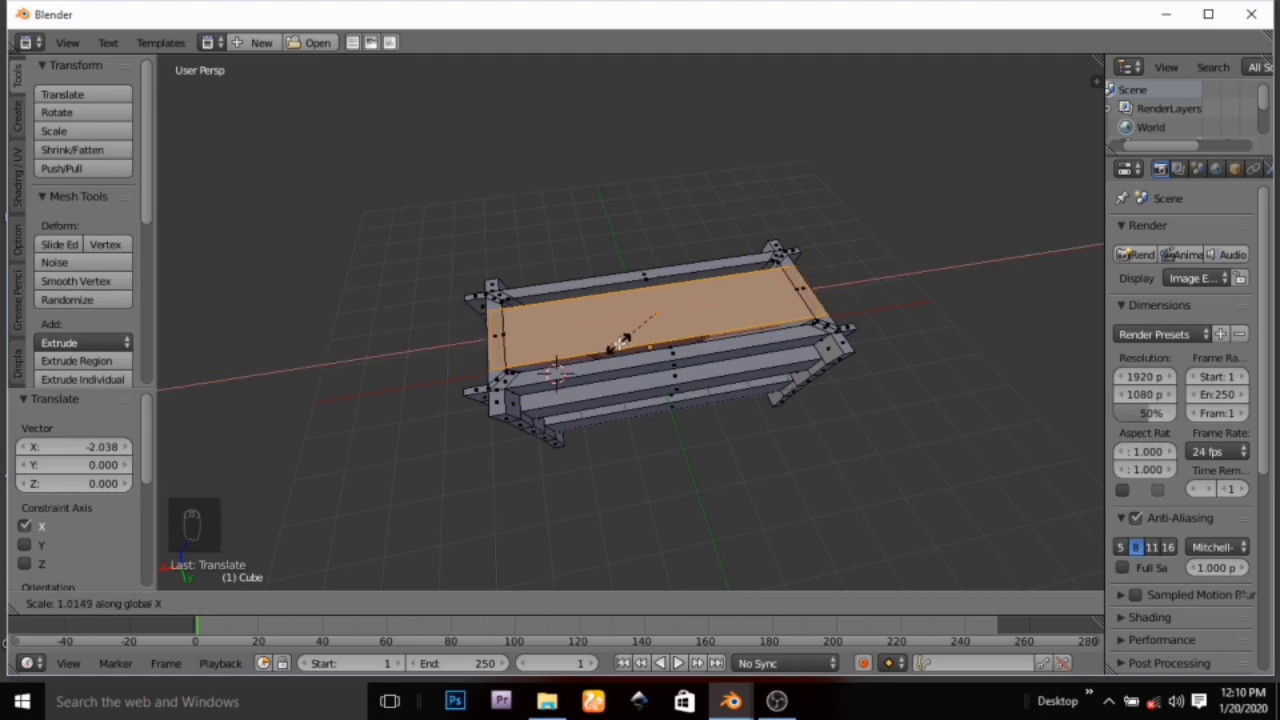
click(620, 342)
middle_drag(560, 385, 667, 353)
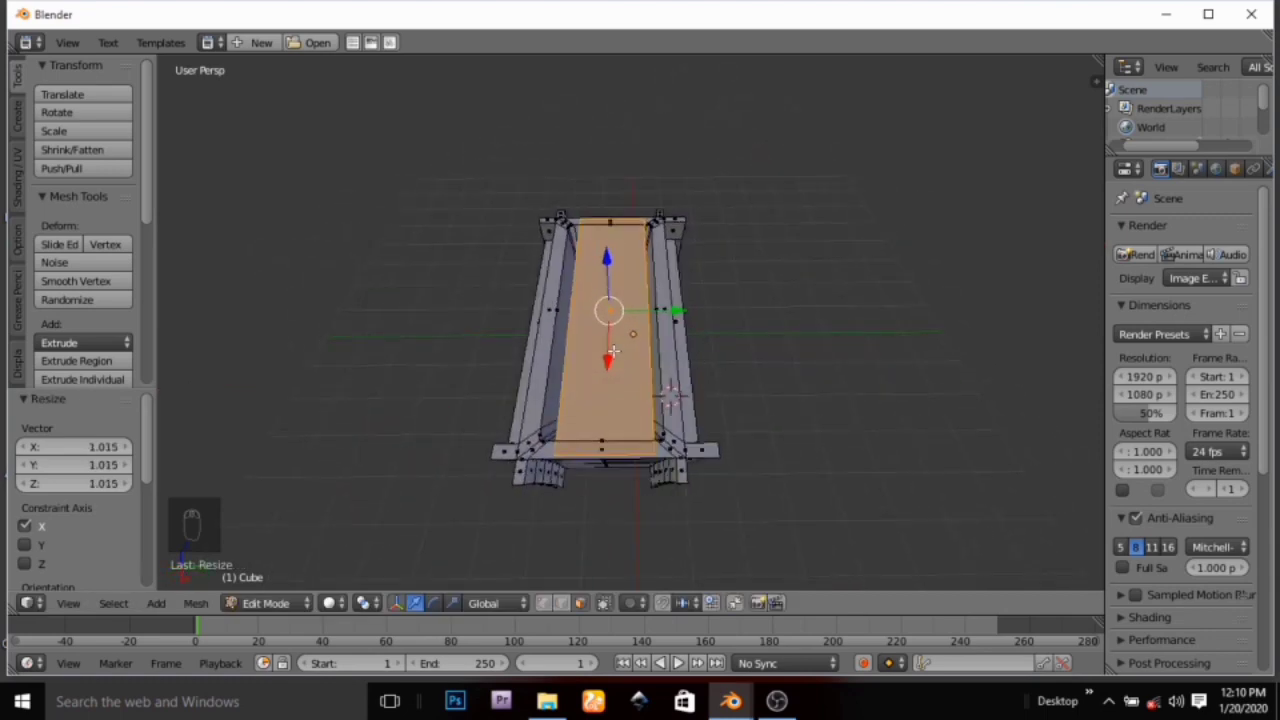
key(s)
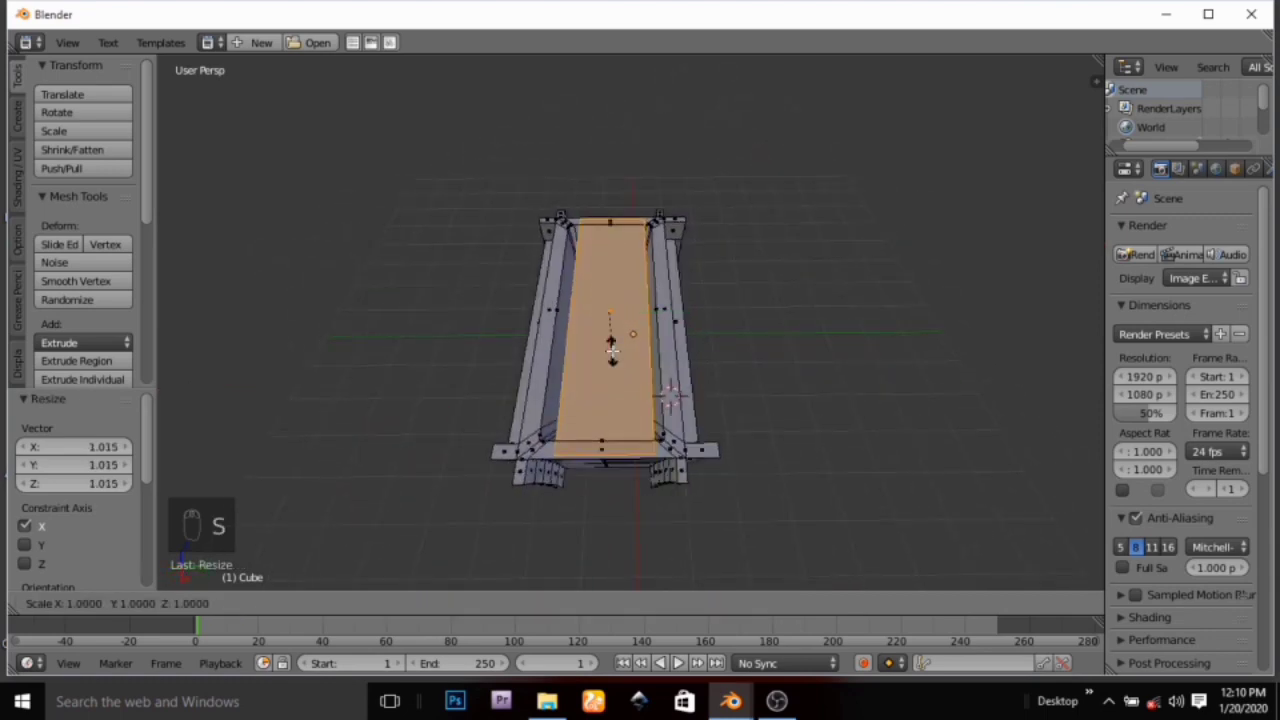
key(y)
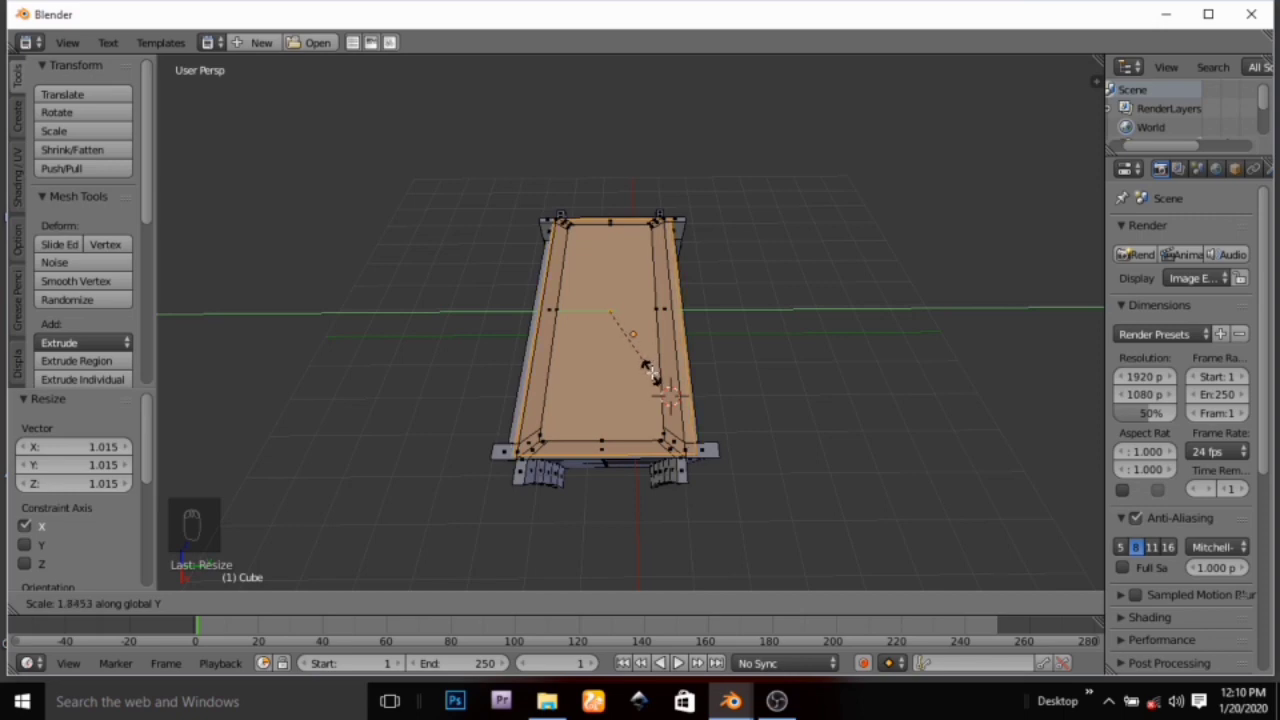
click(650, 370)
middle_drag(645, 410, 734, 327)
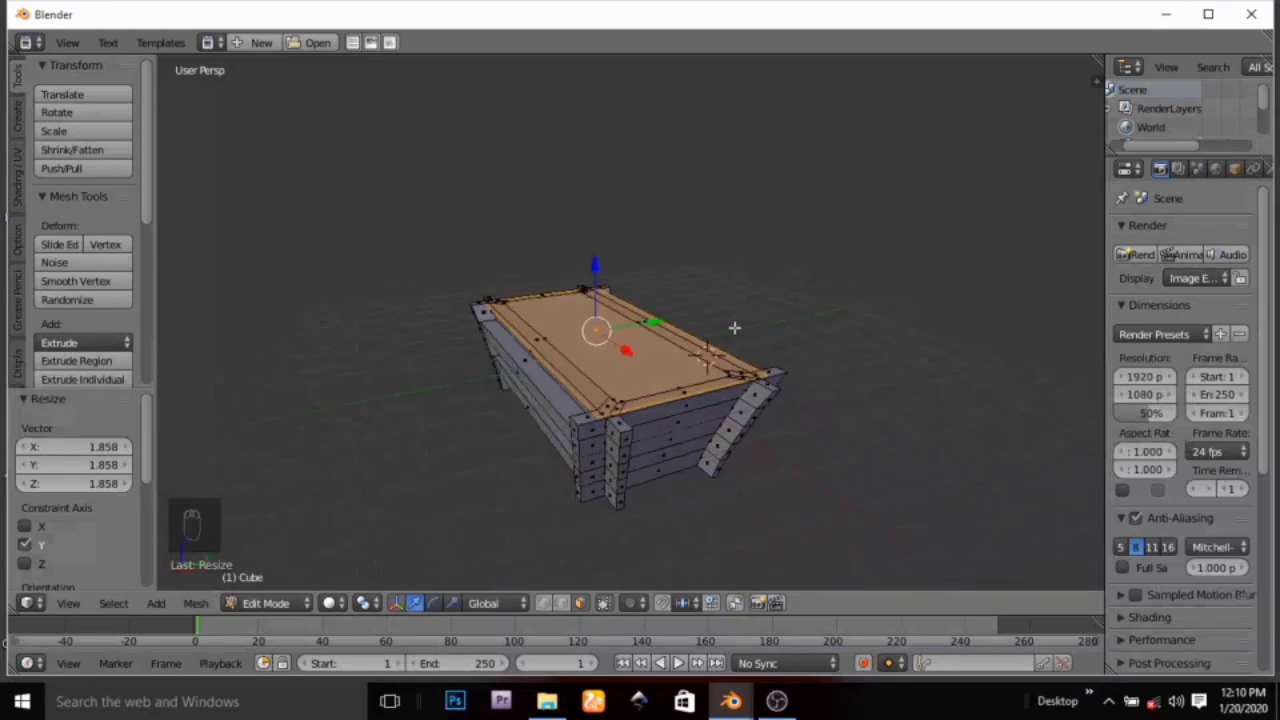
middle_drag(578, 330, 491, 350)
scroll(474, 344, down, 1)
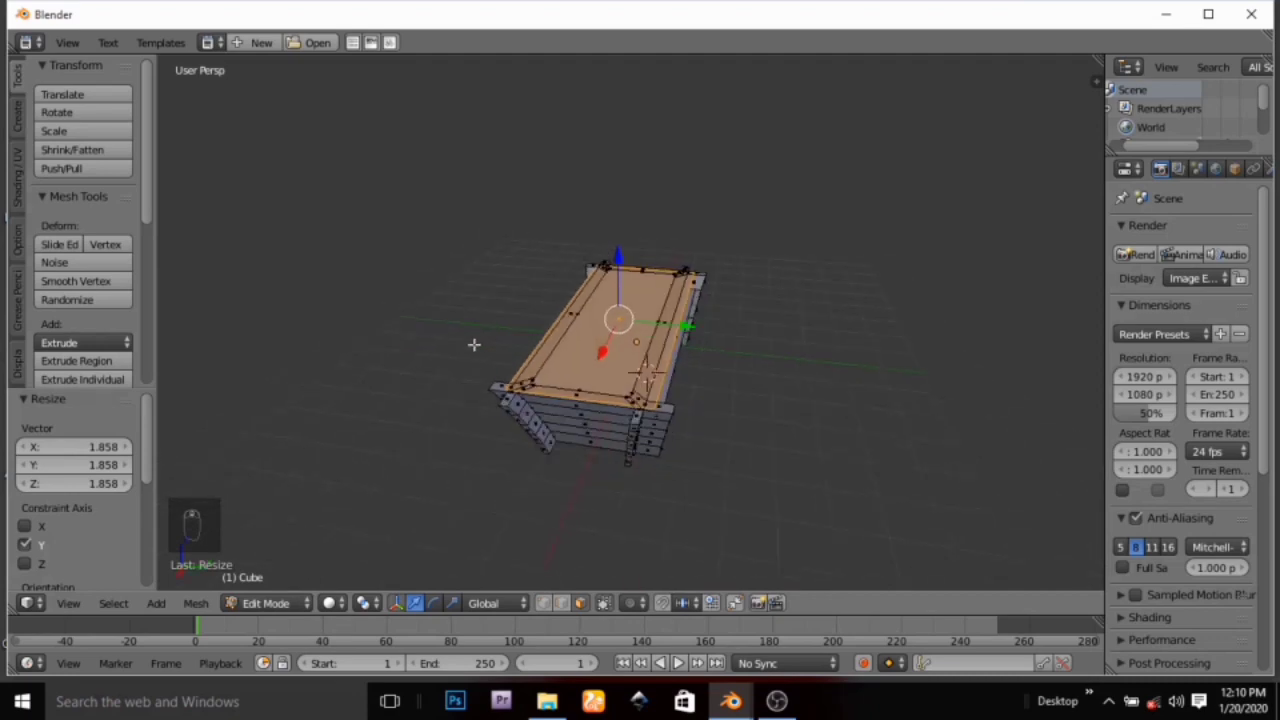
Widen the properties editor and add a Solidify modifier to the box mesh
scroll(487, 339, up, 3)
middle_drag(493, 345, 319, 329)
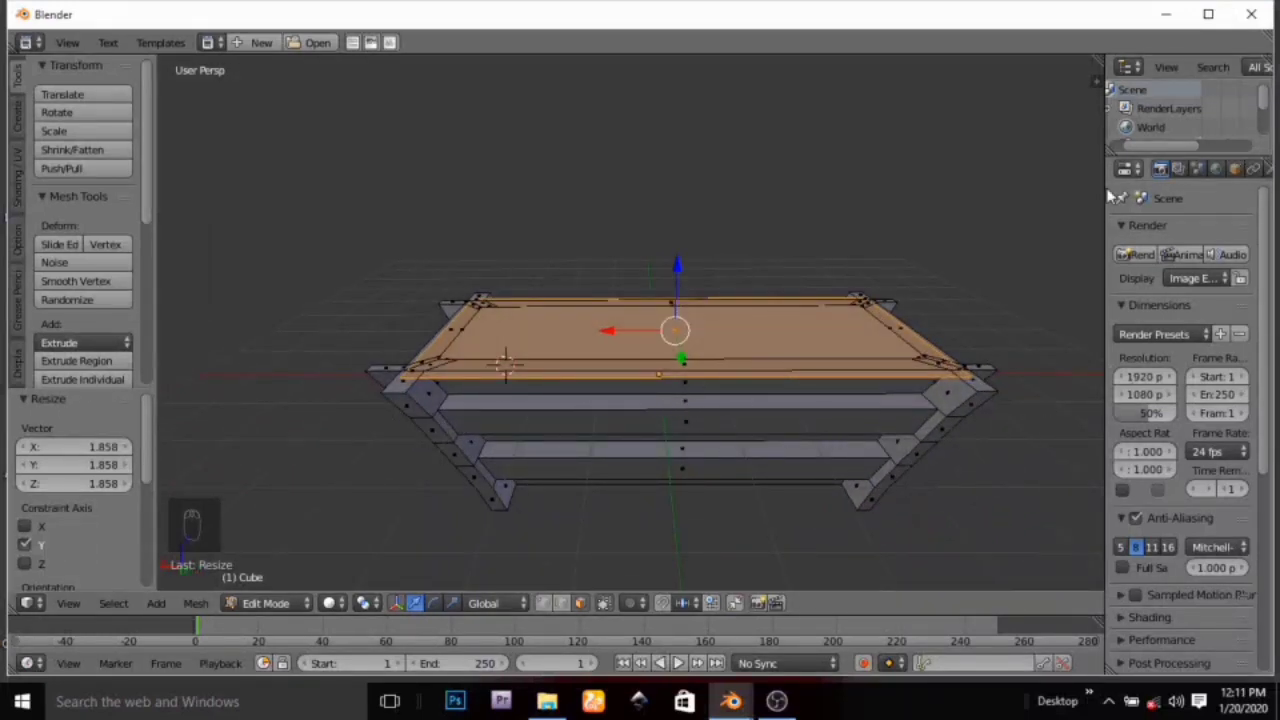
drag(1105, 188, 987, 217)
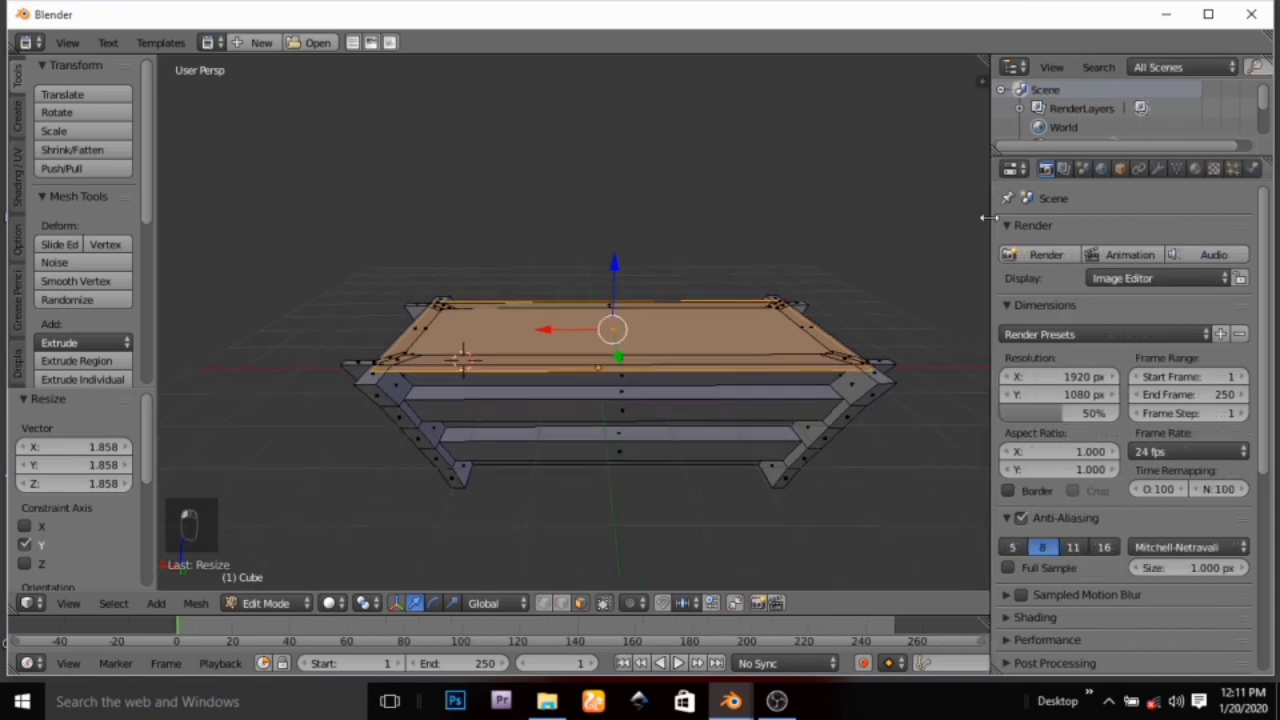
click(1157, 168)
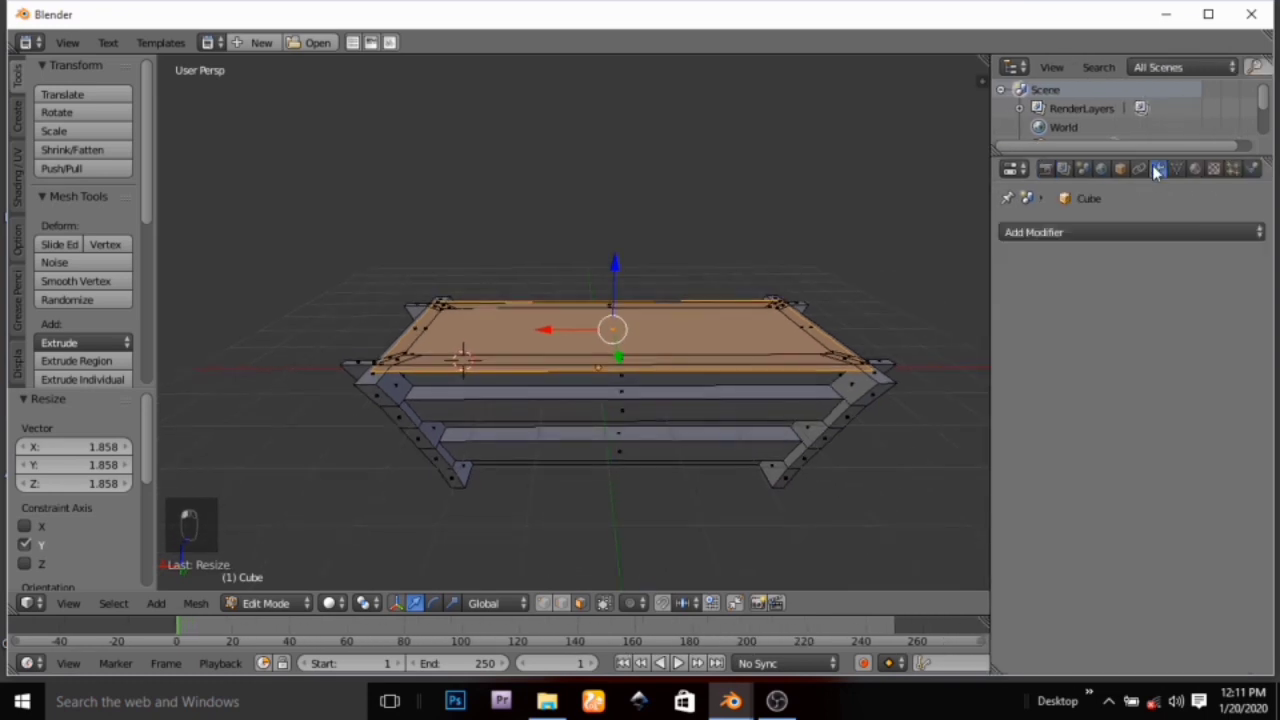
click(1107, 228)
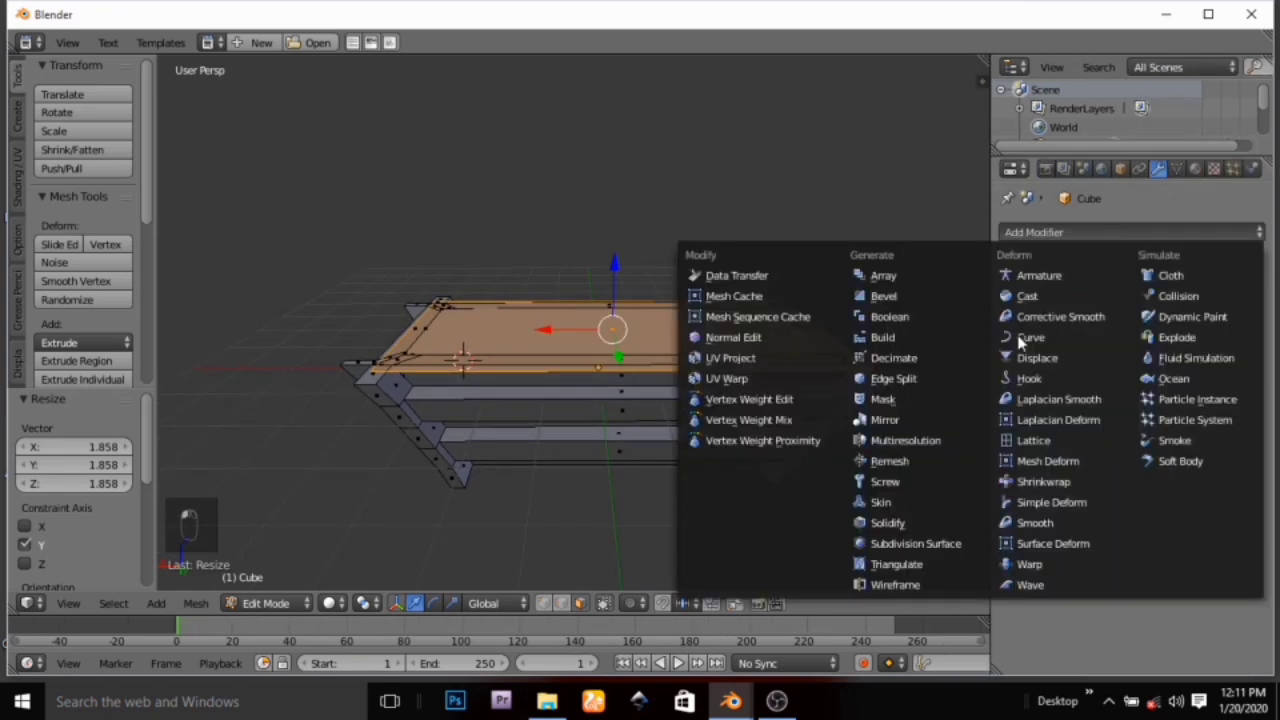
click(916, 522)
Set the Solidify modifier's thickness to 0.2
drag(1042, 319, 1062, 319)
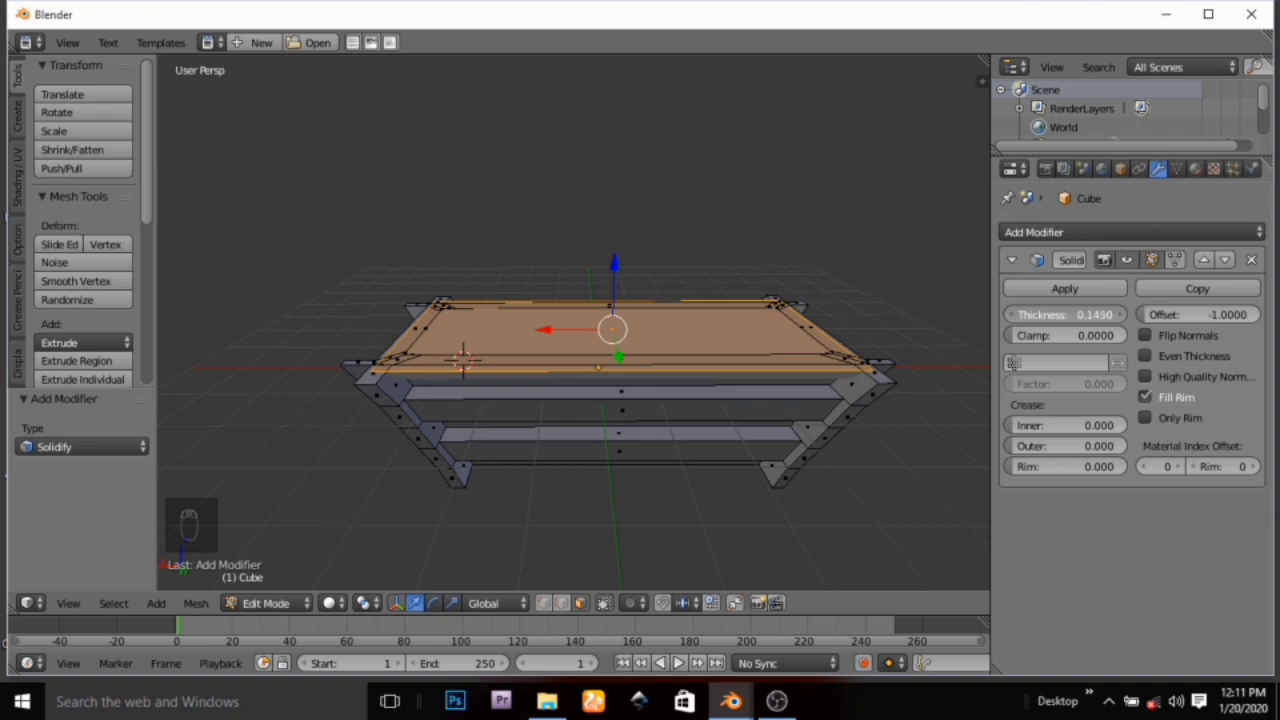
drag(1043, 314, 1043, 314)
click(1043, 314)
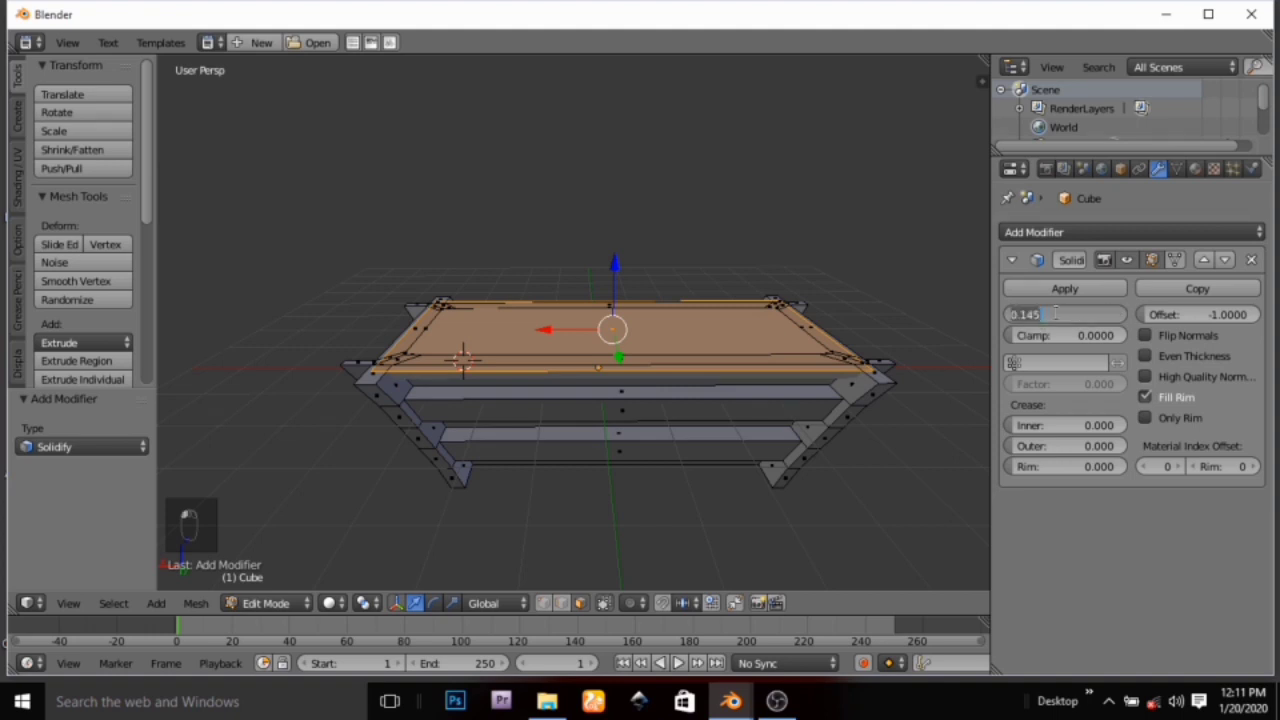
key(BackSpace)
text(.2)
key(Return)
Raise the top plane about 0.922 along the global Z axis, and lower it about 0.604 to sit just above the rim
middle_drag(473, 334, 564, 367)
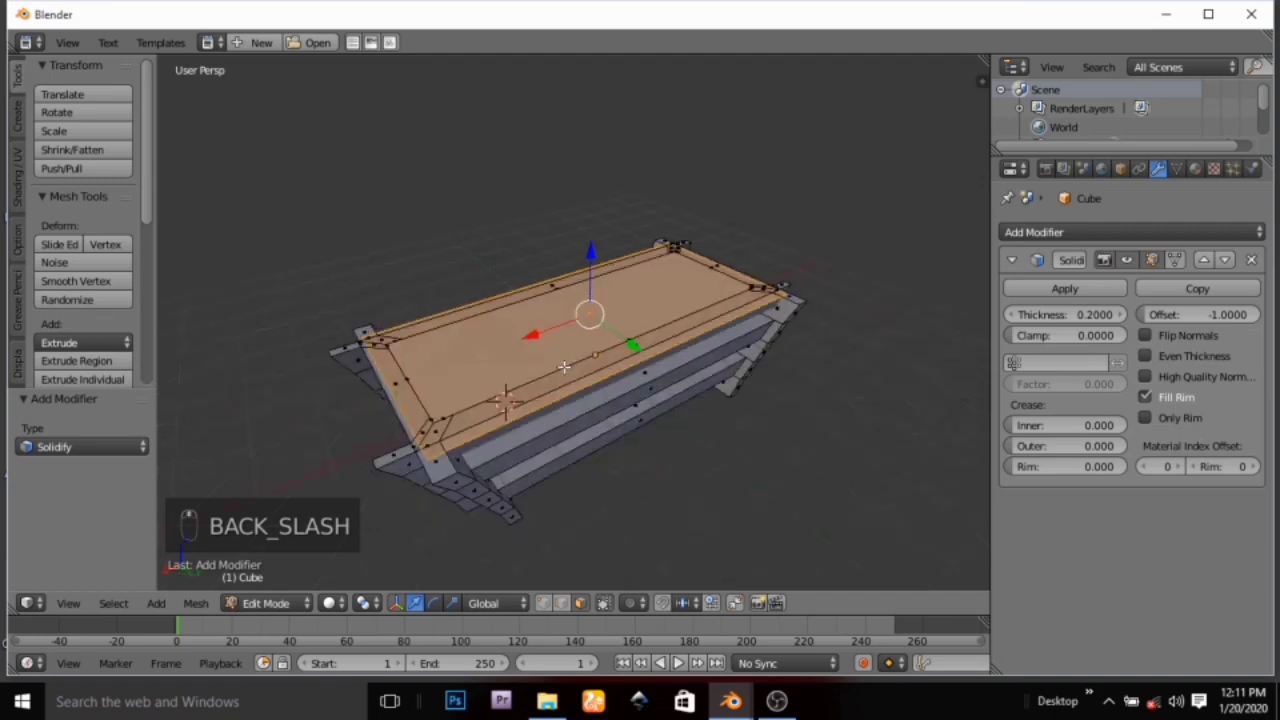
drag(592, 253, 596, 210)
middle_drag(610, 345, 575, 278)
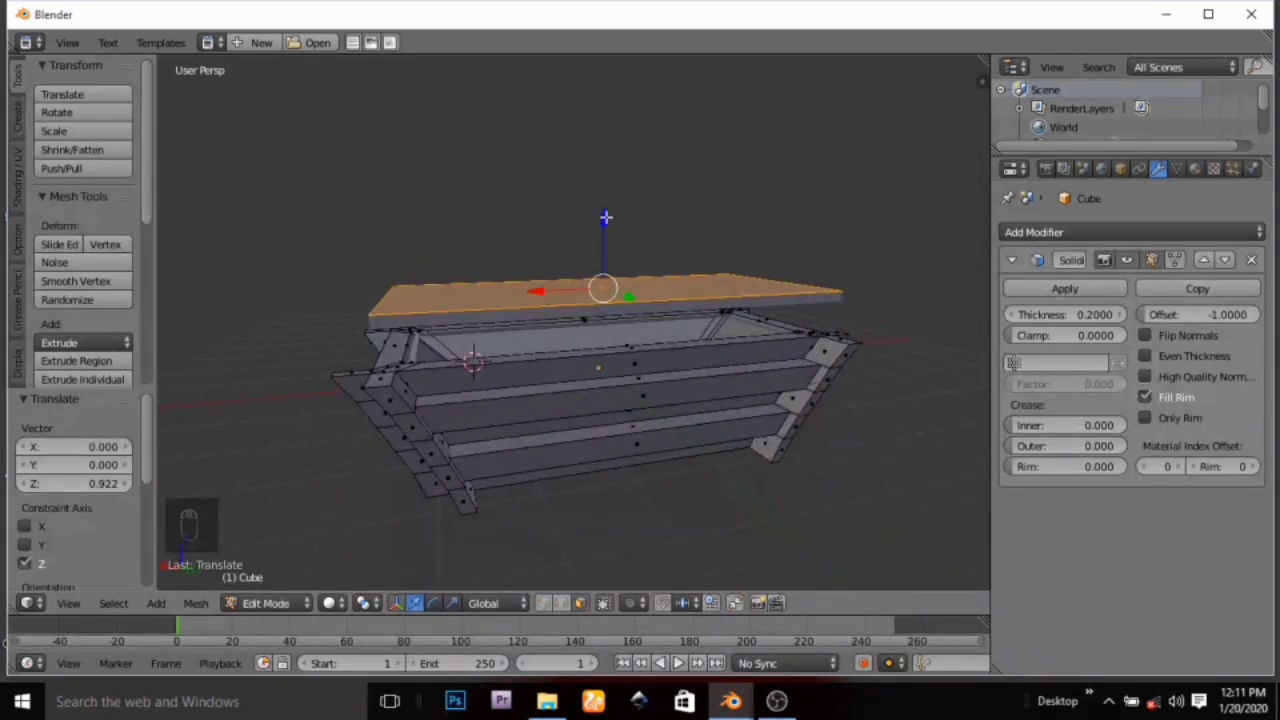
drag(604, 216, 600, 246)
middle_drag(600, 246, 664, 353)
middle_drag(544, 343, 555, 372)
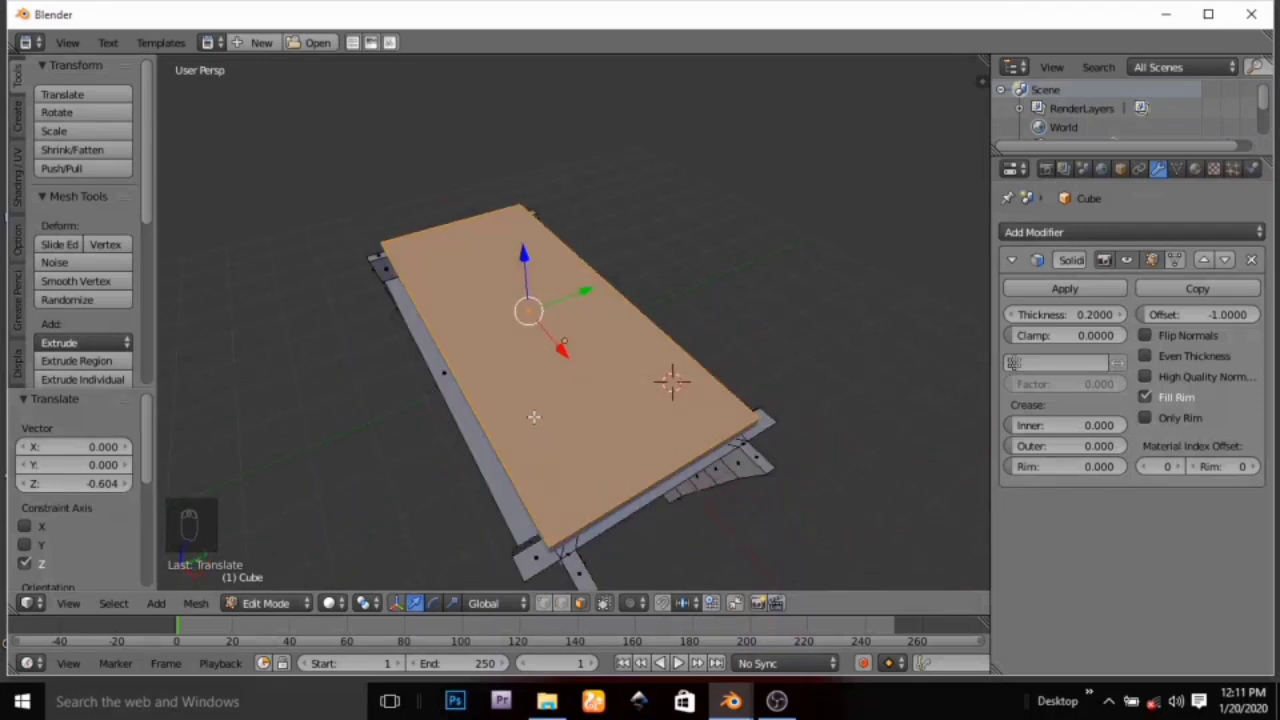
middle_drag(587, 334, 530, 361)
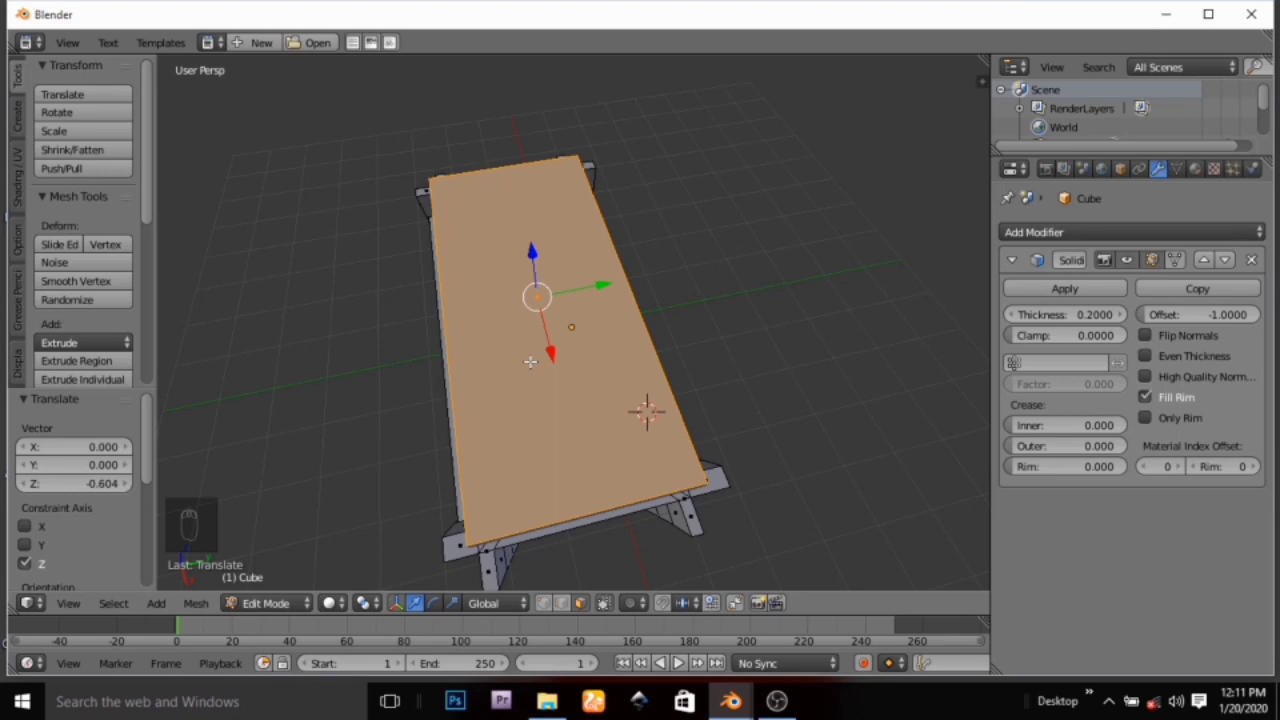
Add one loop cut running lengthwise along the middle of the top plane
key(shift+r)
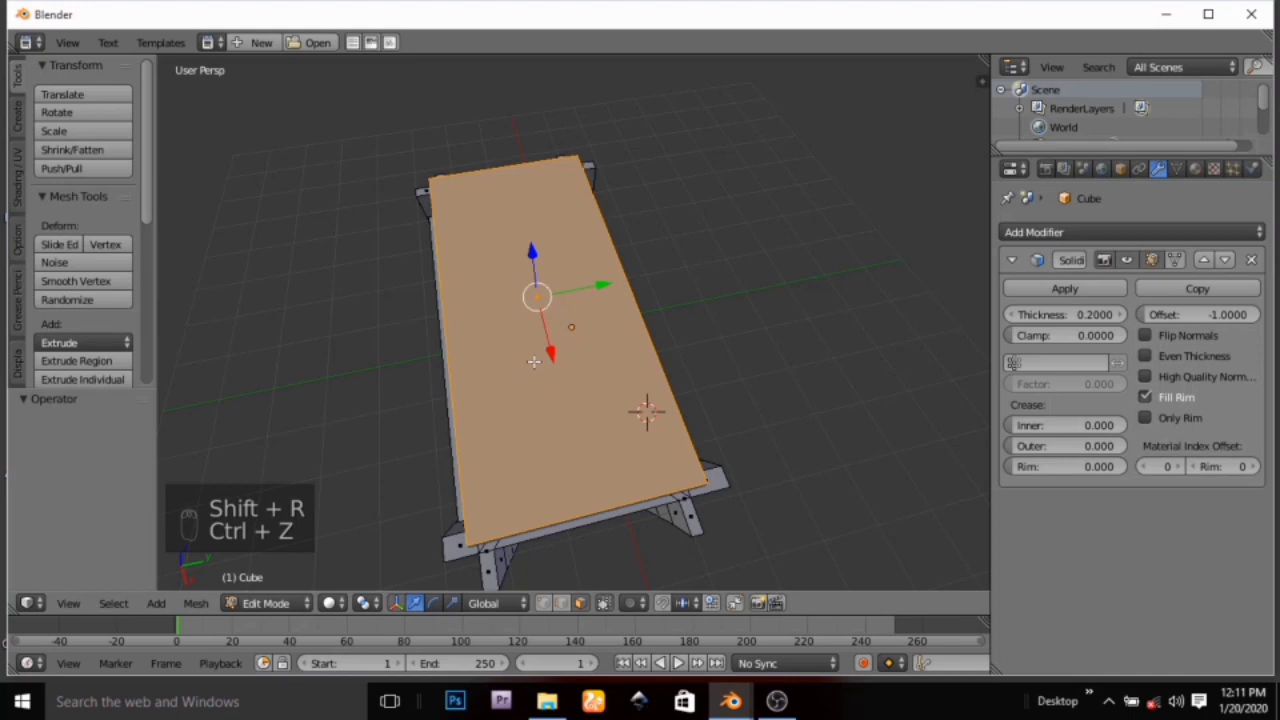
key(ctrl+r)
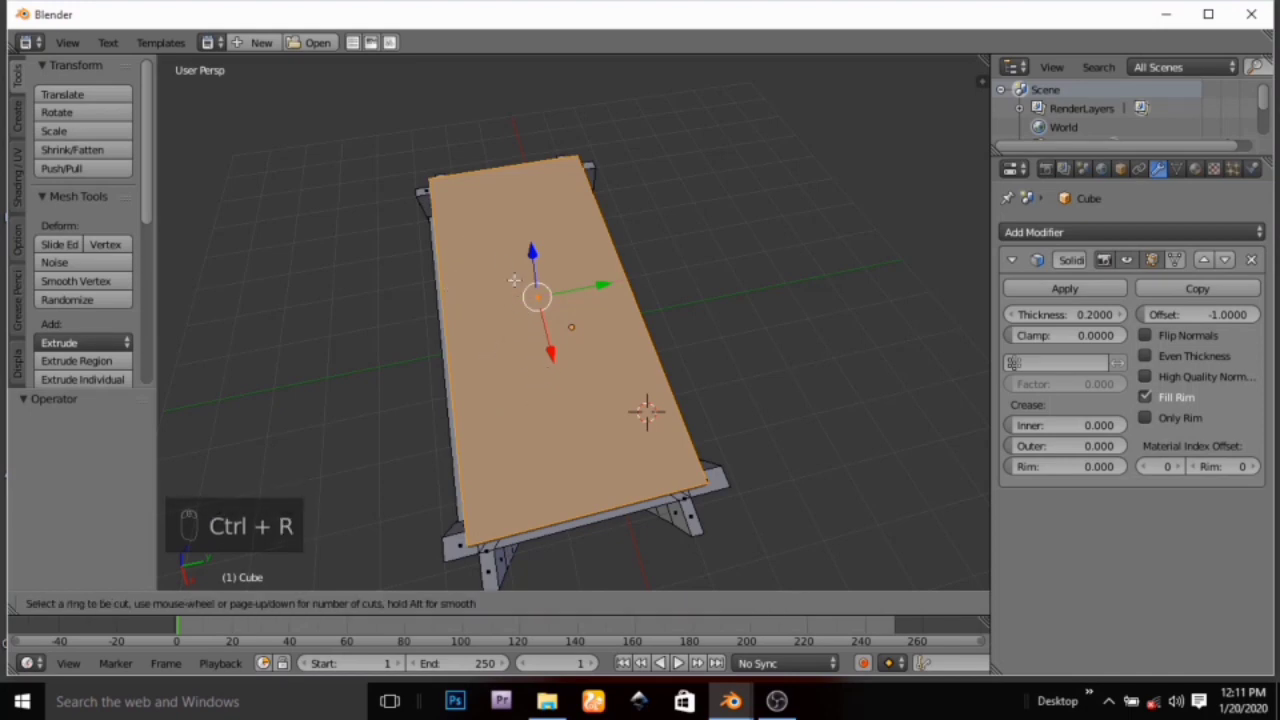
click(576, 494)
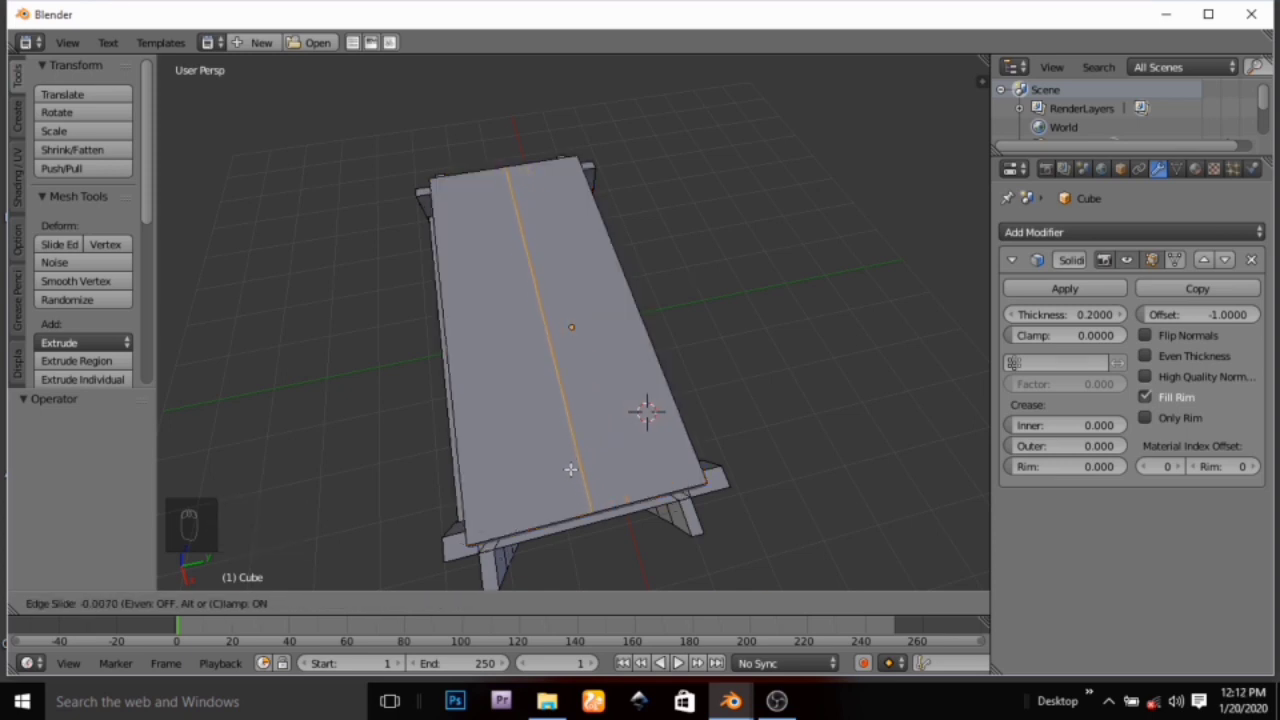
click(571, 469)
middle_drag(609, 451, 430, 370)
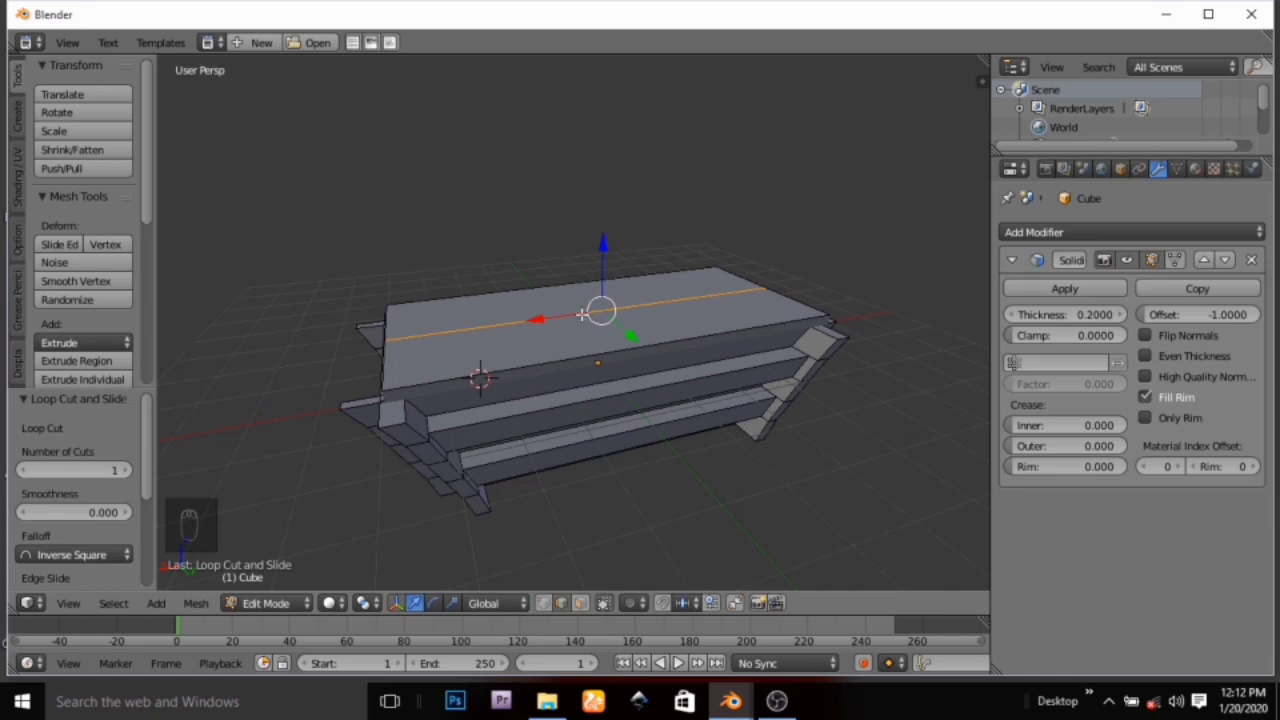
Try raising the plane's centre edge about 1.315 along the global Z axis, and undo the move
middle_drag(571, 333, 620, 260)
drag(621, 256, 624, 172)
key(Escape)
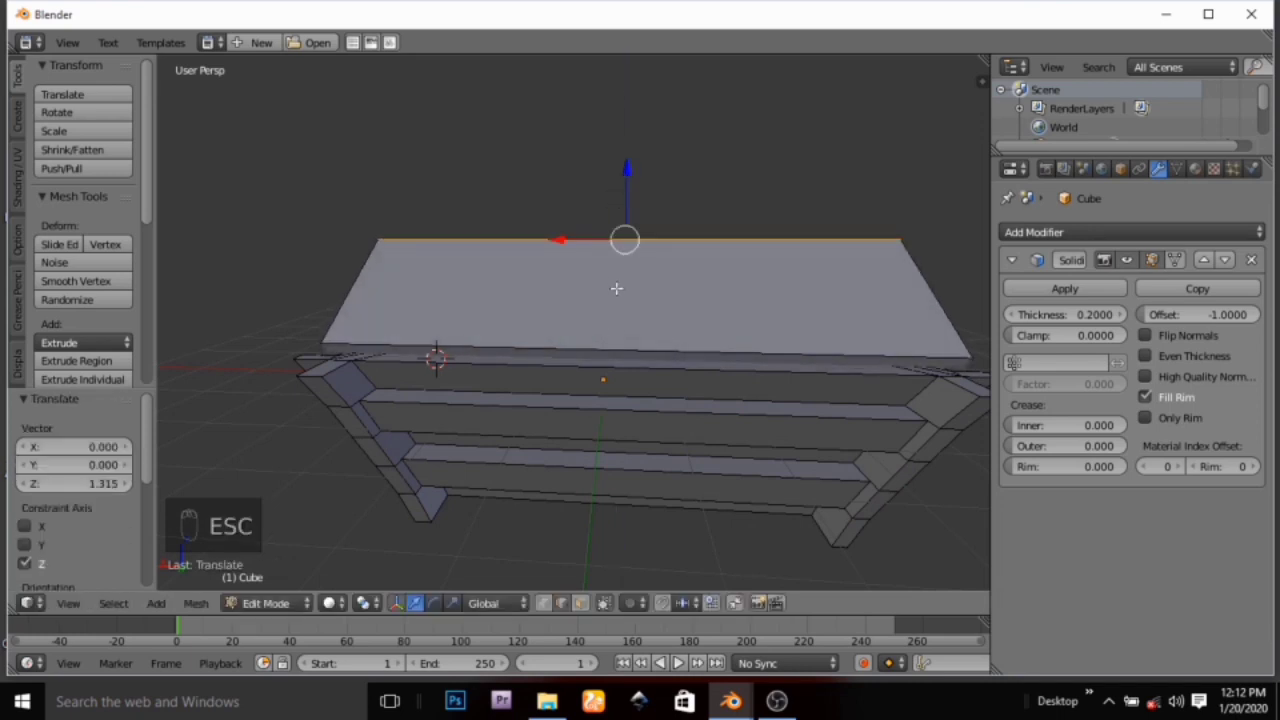
key(ctrl+z)
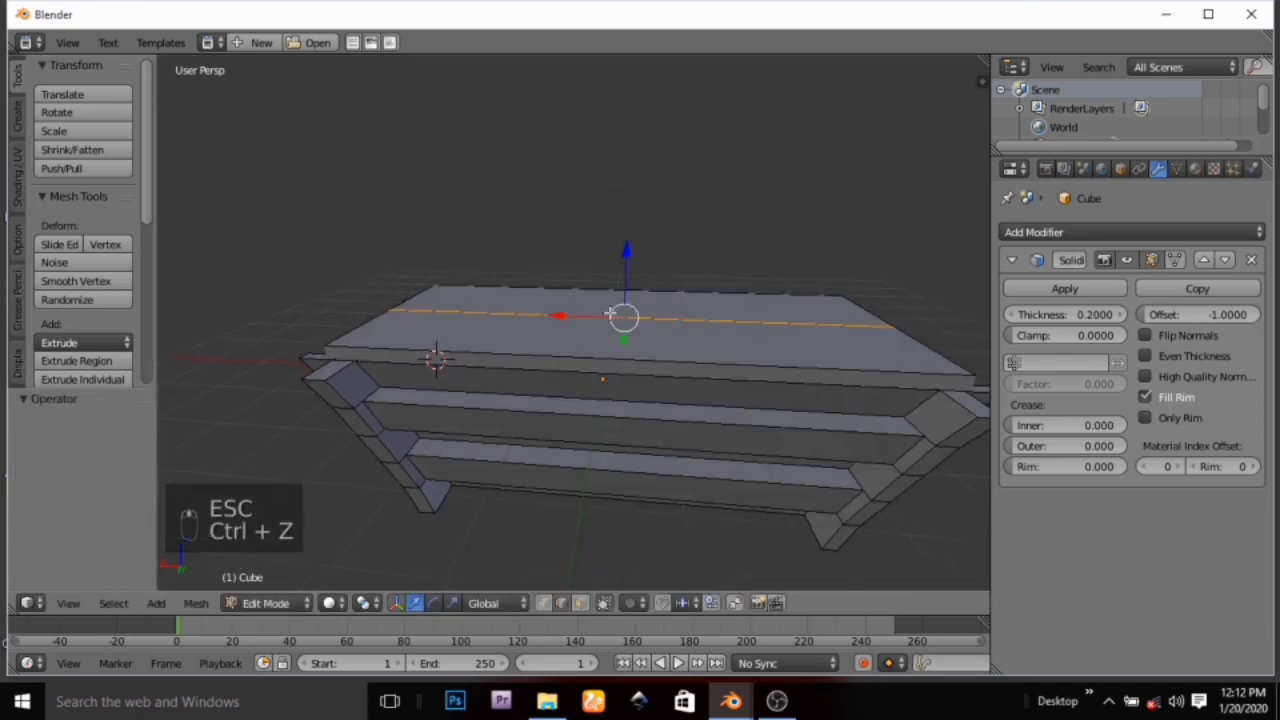
Try to extrude the plane's centre edge along the global X axis and along the global Z axis
middle_drag(618, 297, 317, 486)
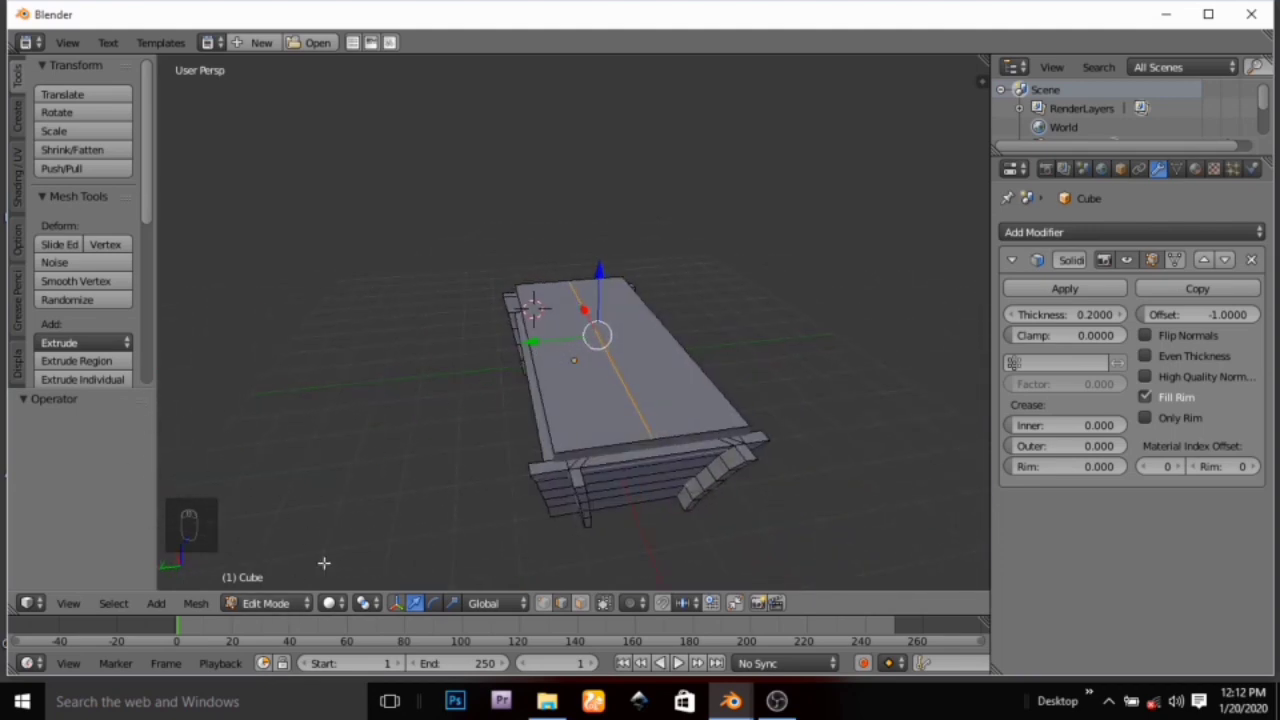
middle_drag(757, 430, 729, 434)
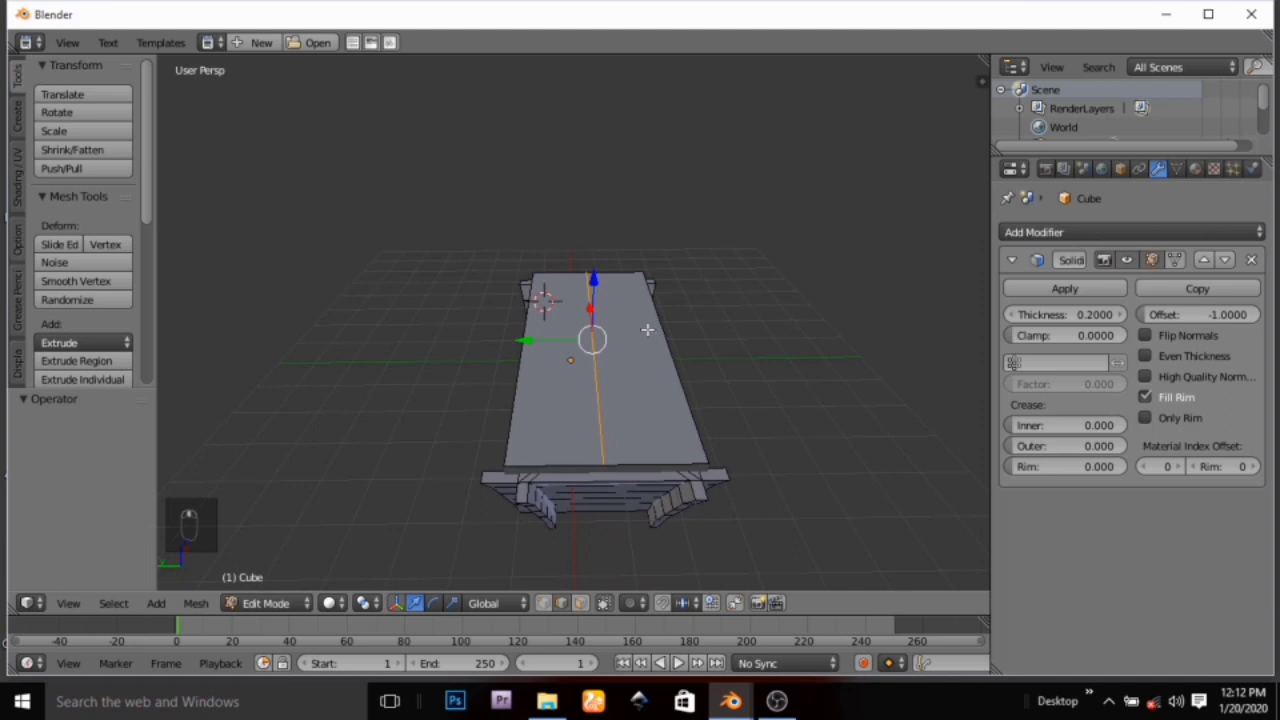
key(e)
key(x)
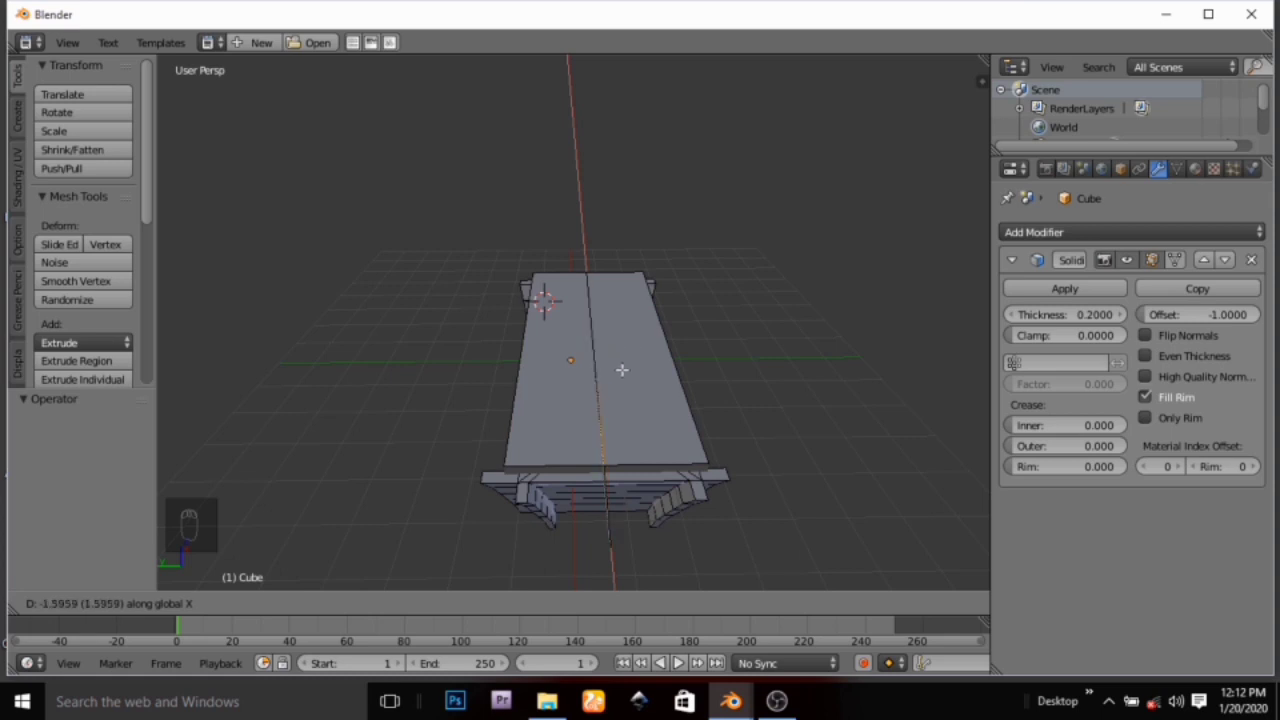
right_click(627, 365)
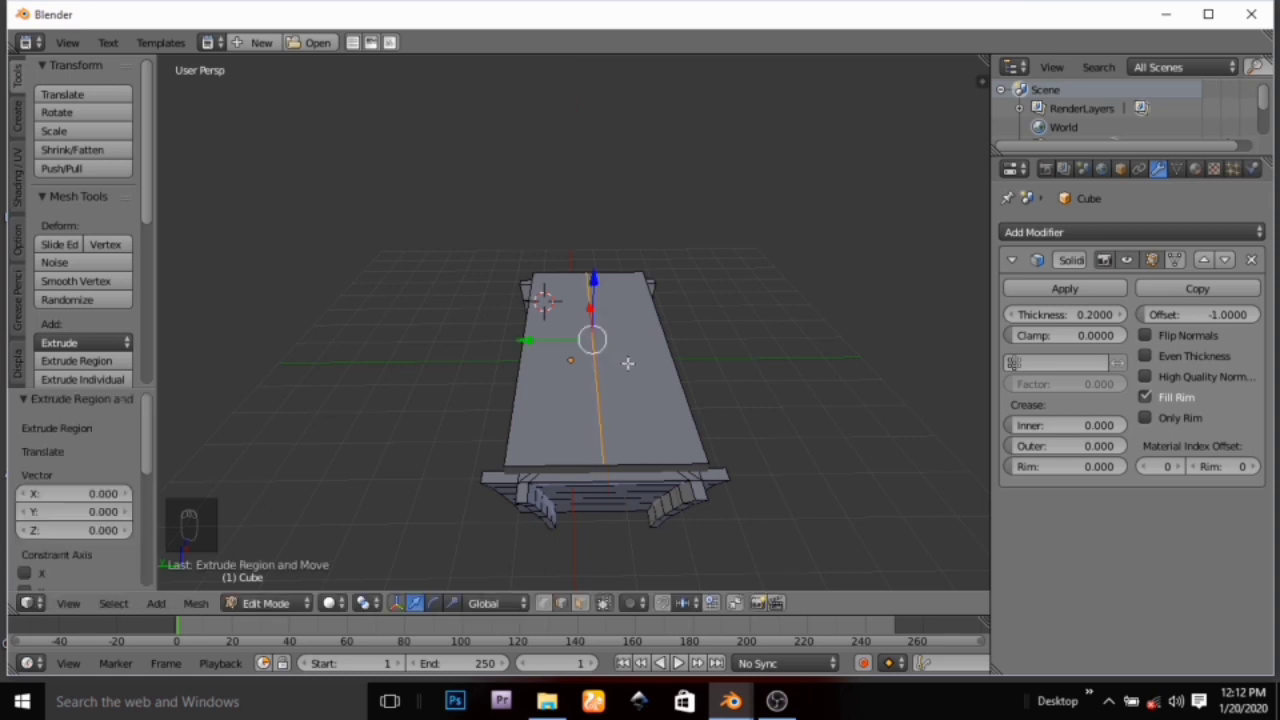
key(e)
key(z)
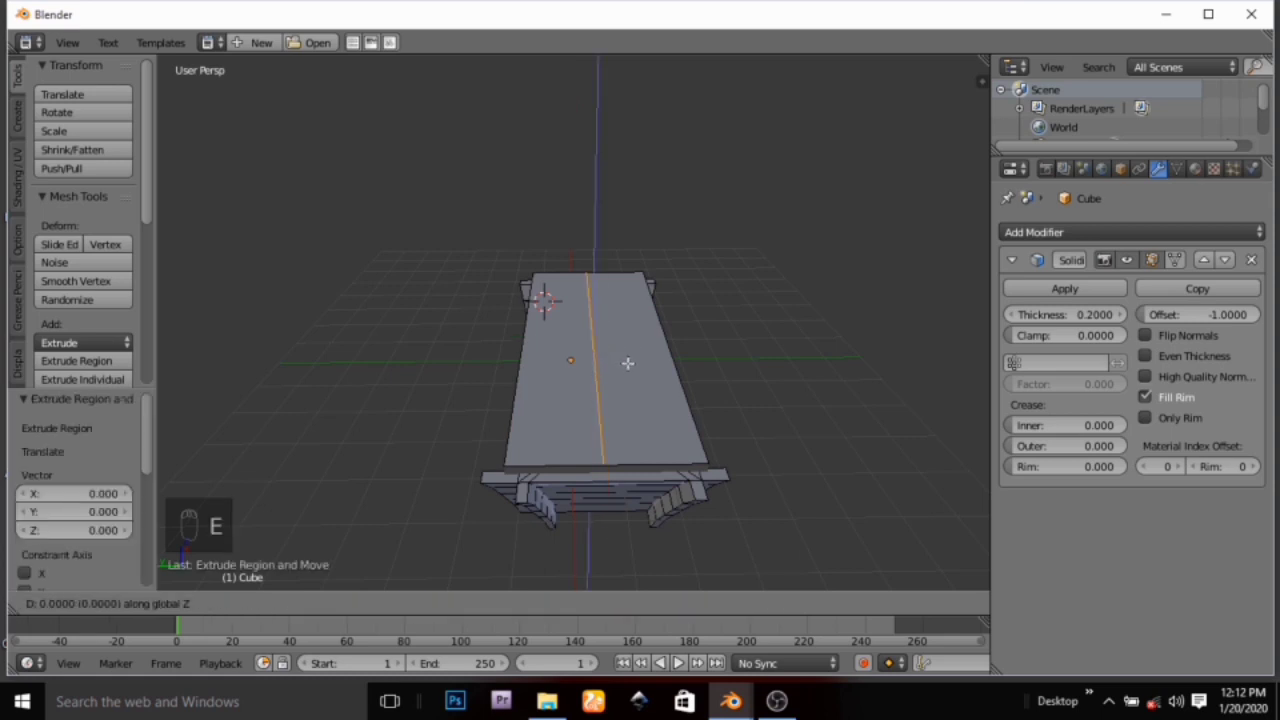
right_click(632, 291)
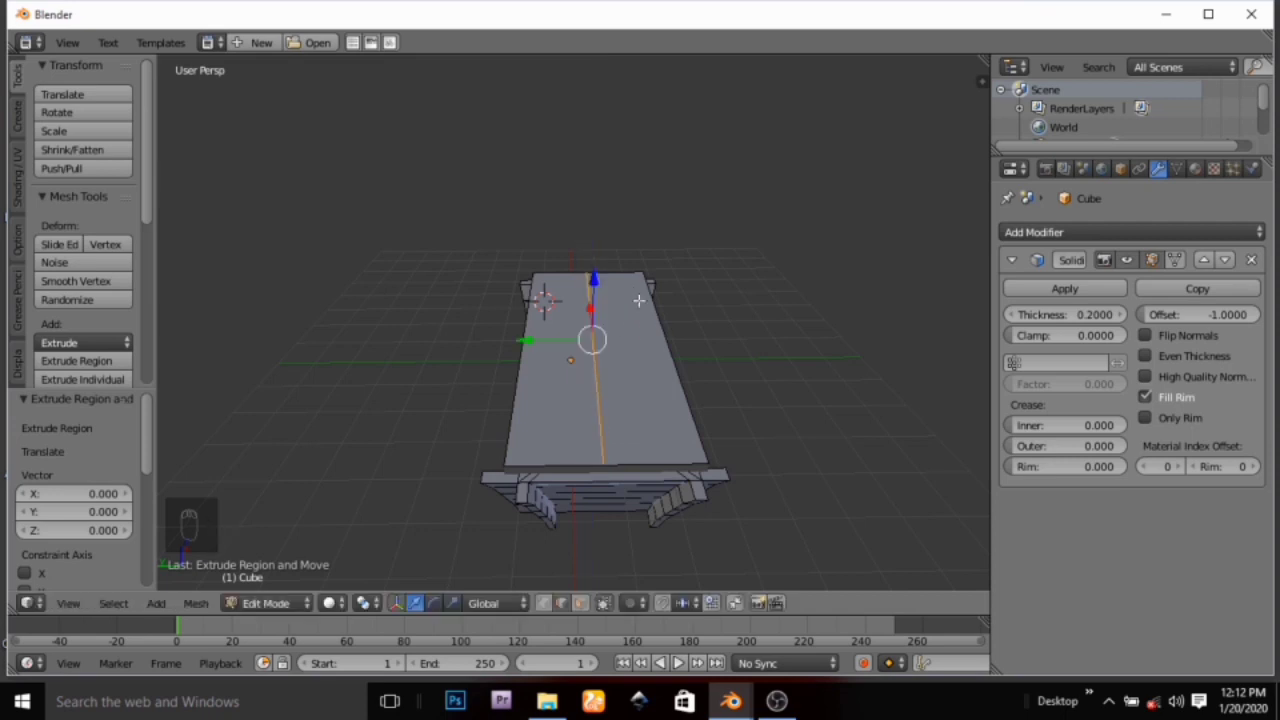
middle_drag(691, 366, 743, 397)
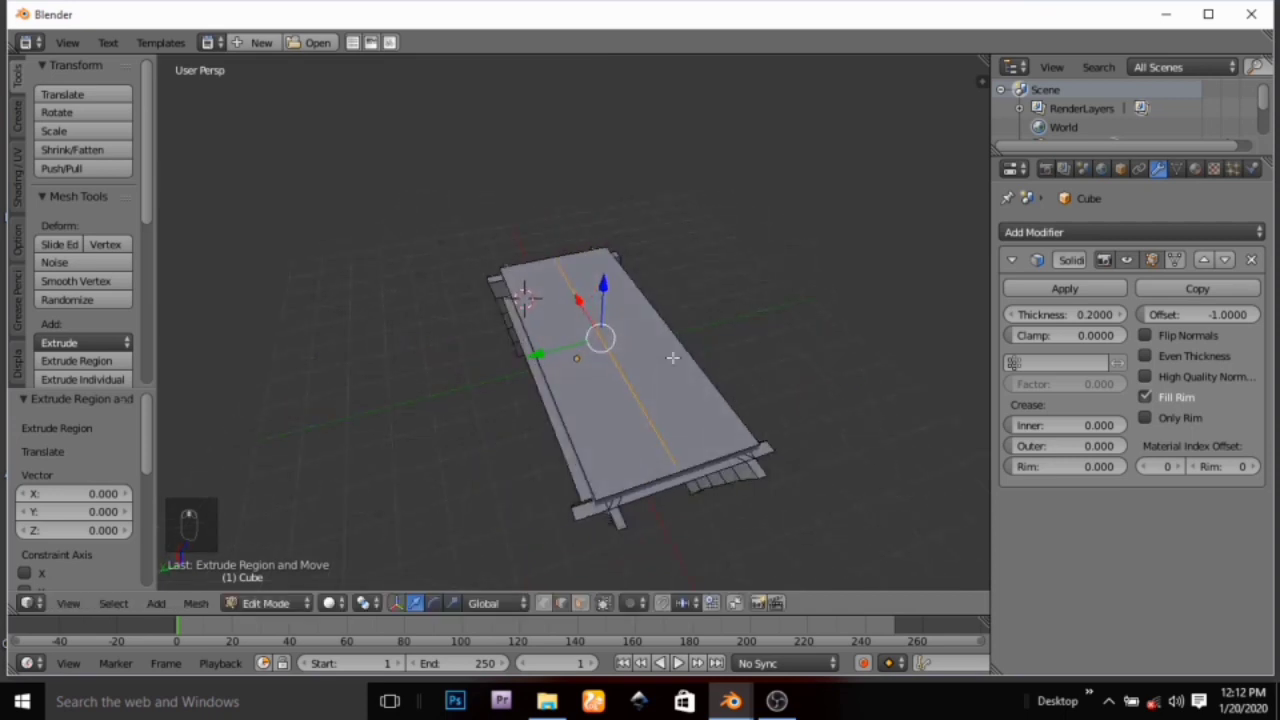
middle_drag(625, 385, 718, 305)
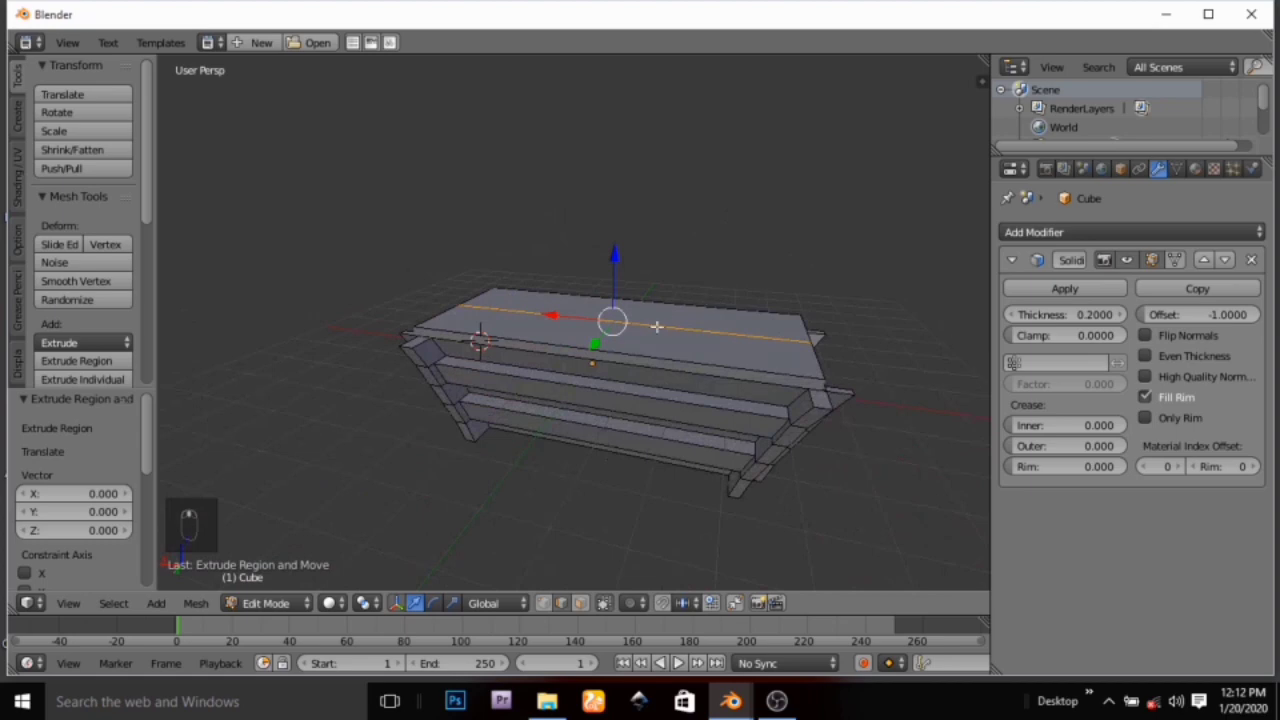
middle_drag(665, 352, 757, 337)
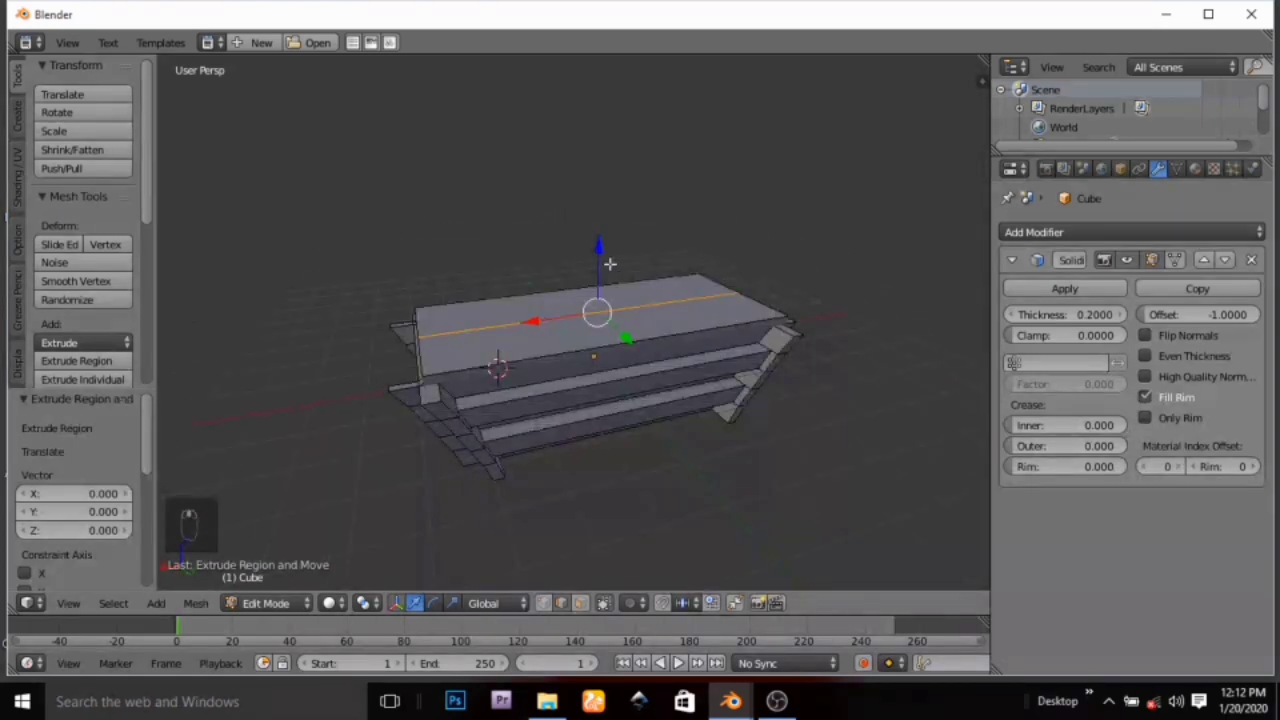
key(e)
key(z)
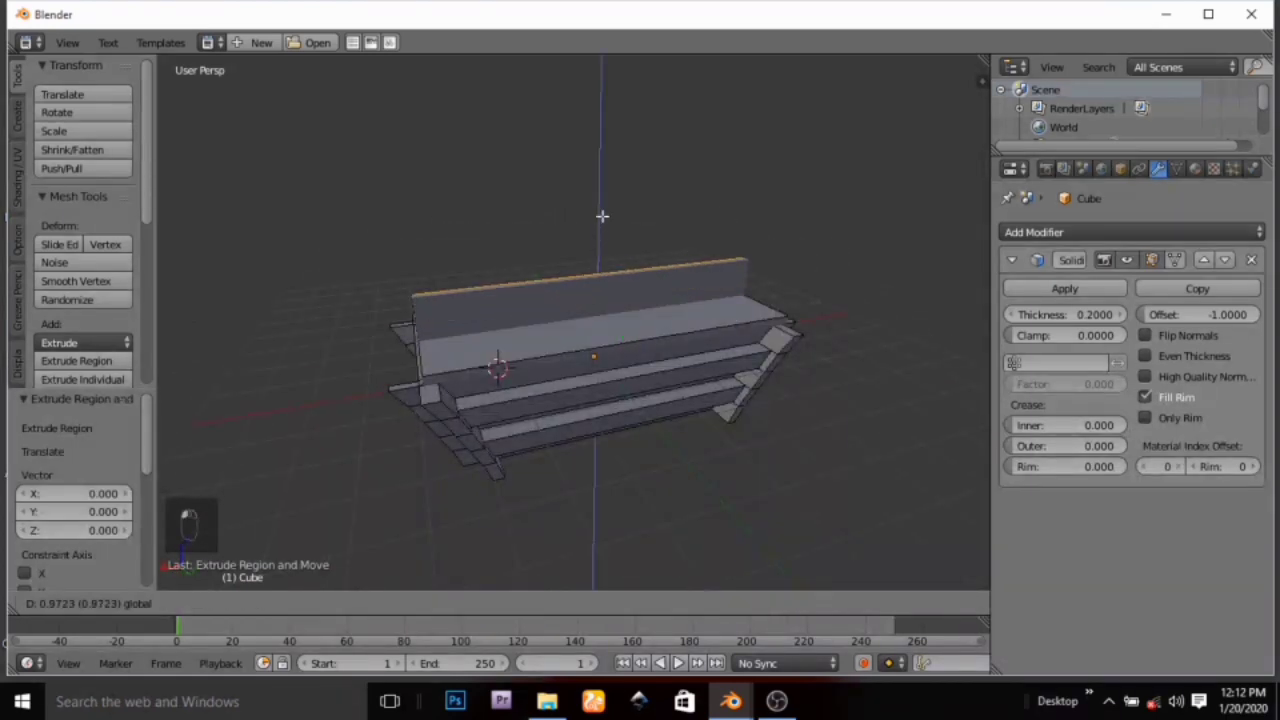
right_click(602, 216)
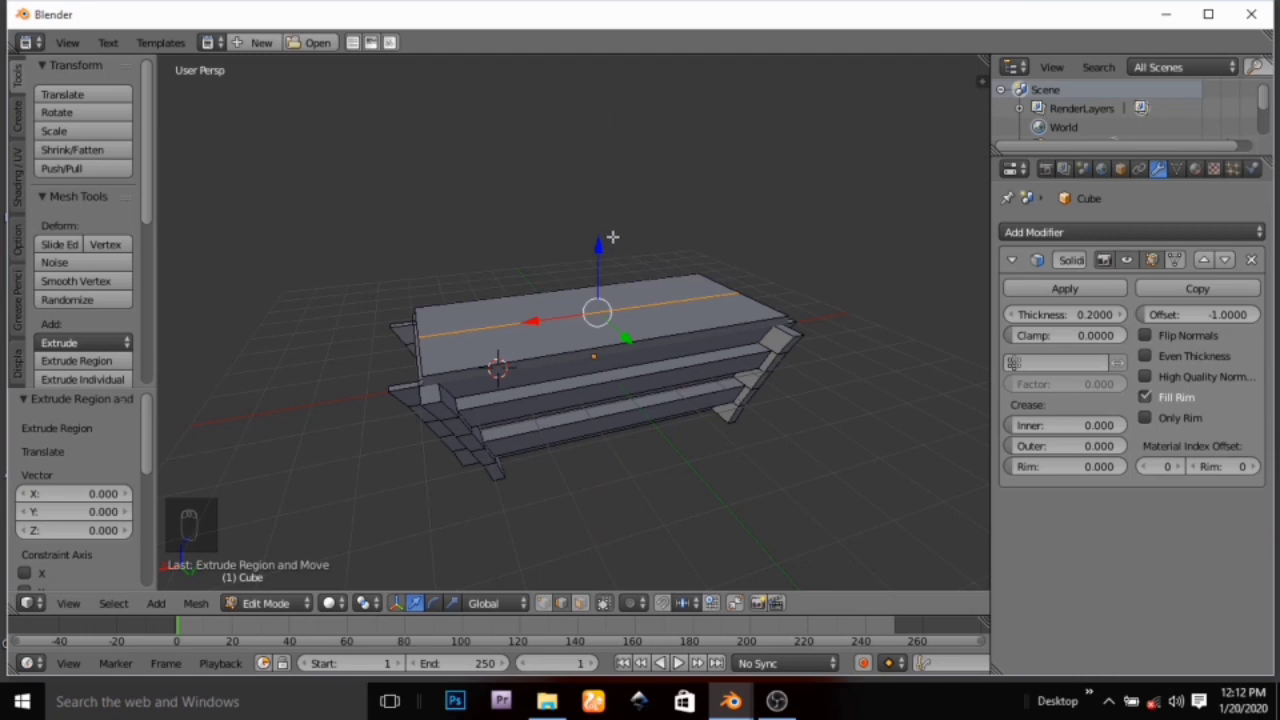
Undo the centre edge extrusions and restore the Loop Cut and Slide state from the undo history
key(ctrl+z)
key(ctrl+z)
key(ctrl+z)
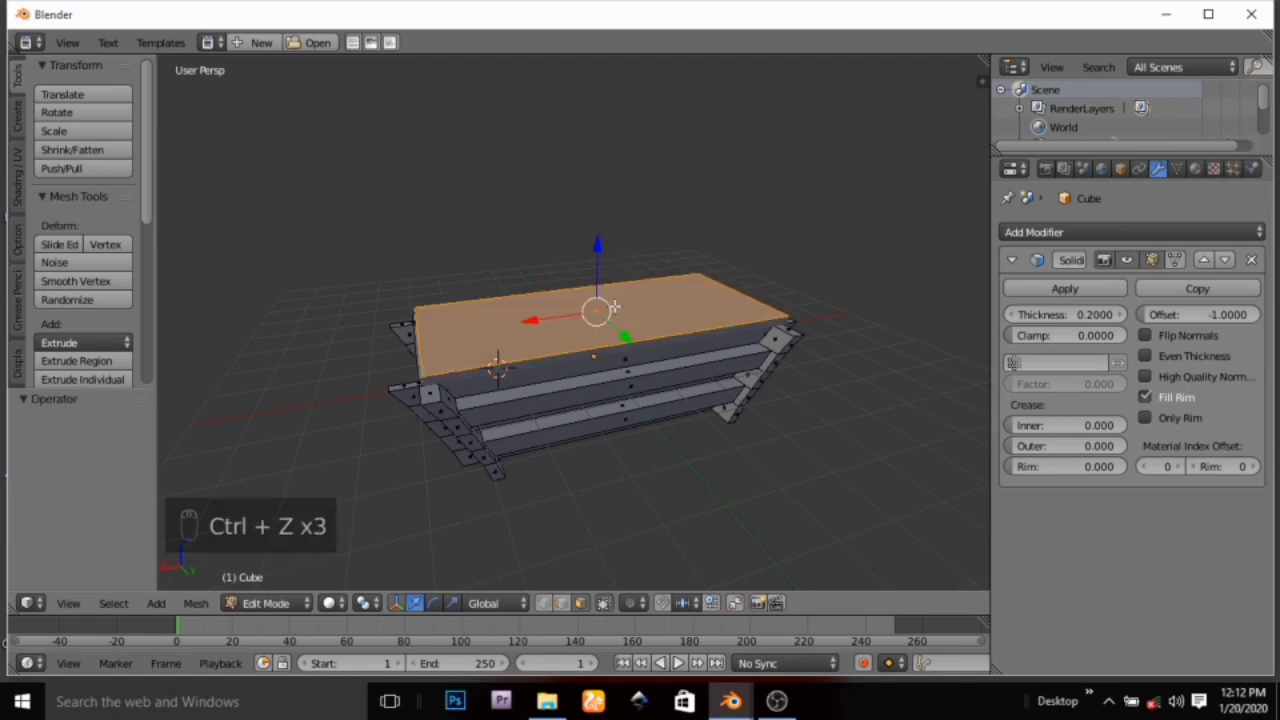
key(ctrl+alt+z)
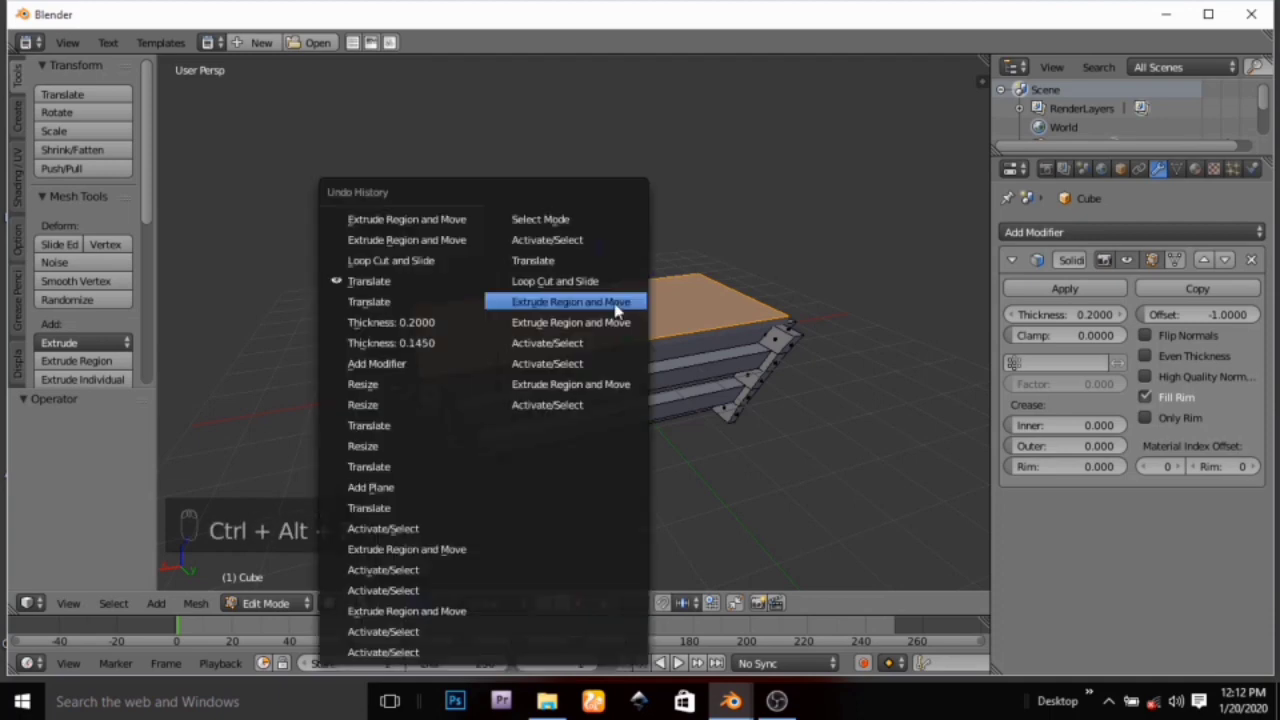
click(406, 262)
Raise the plane's centre edge about 1.081 and a further 0.356 along the global Z axis to form a gabled roof
middle_drag(630, 365, 612, 288)
key(g)
key(z)
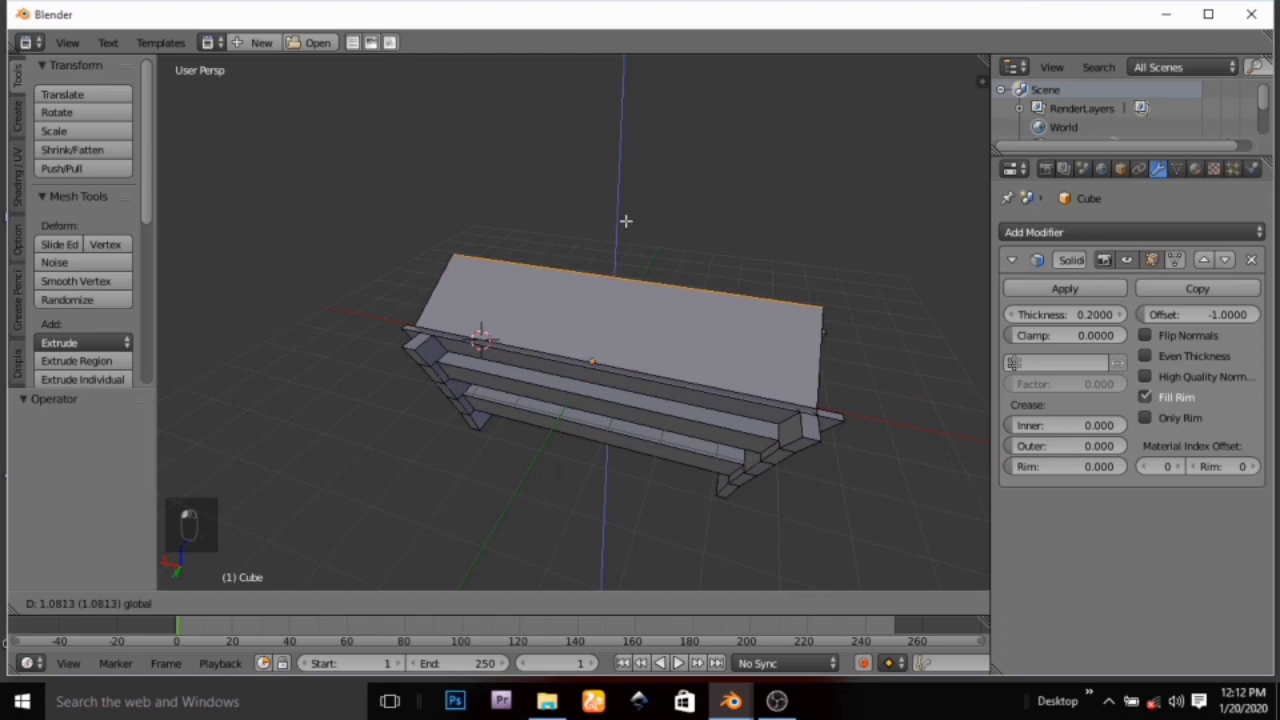
click(626, 220)
middle_drag(727, 372, 577, 351)
drag(602, 220, 609, 202)
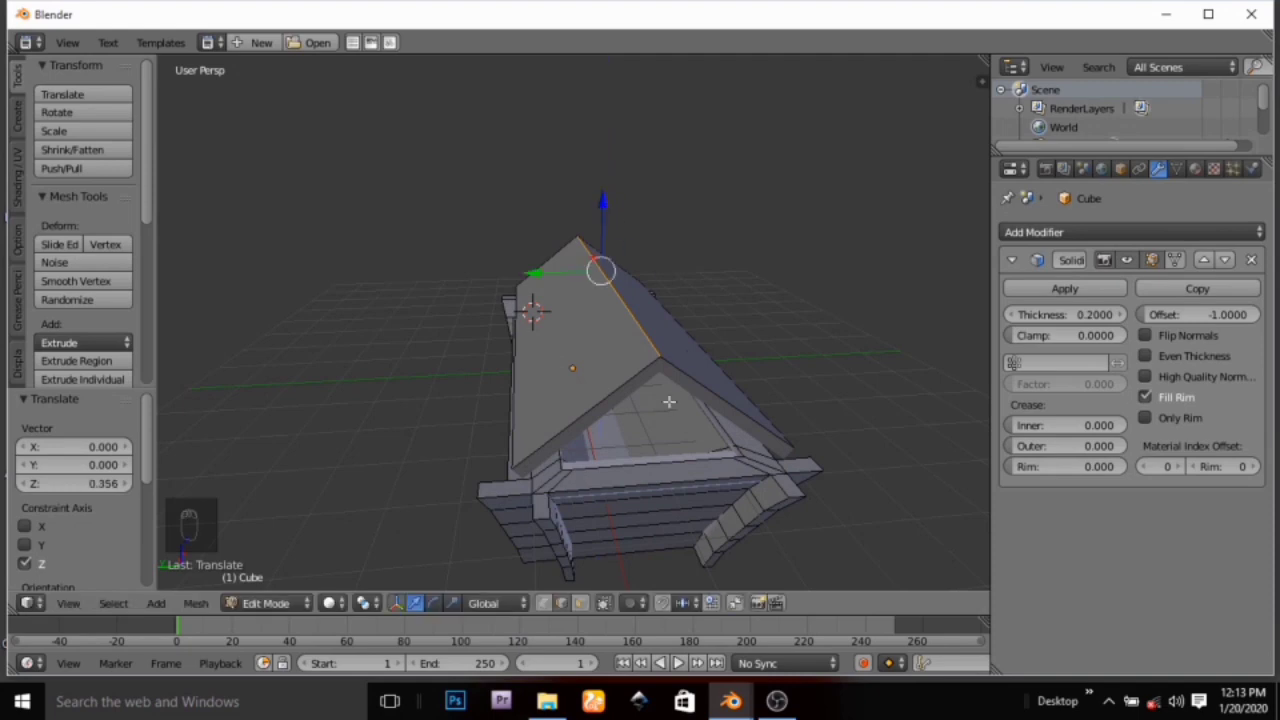
Lower the roof's ridge edge by about 0.430 along the global Z axis
middle_drag(697, 409, 880, 369)
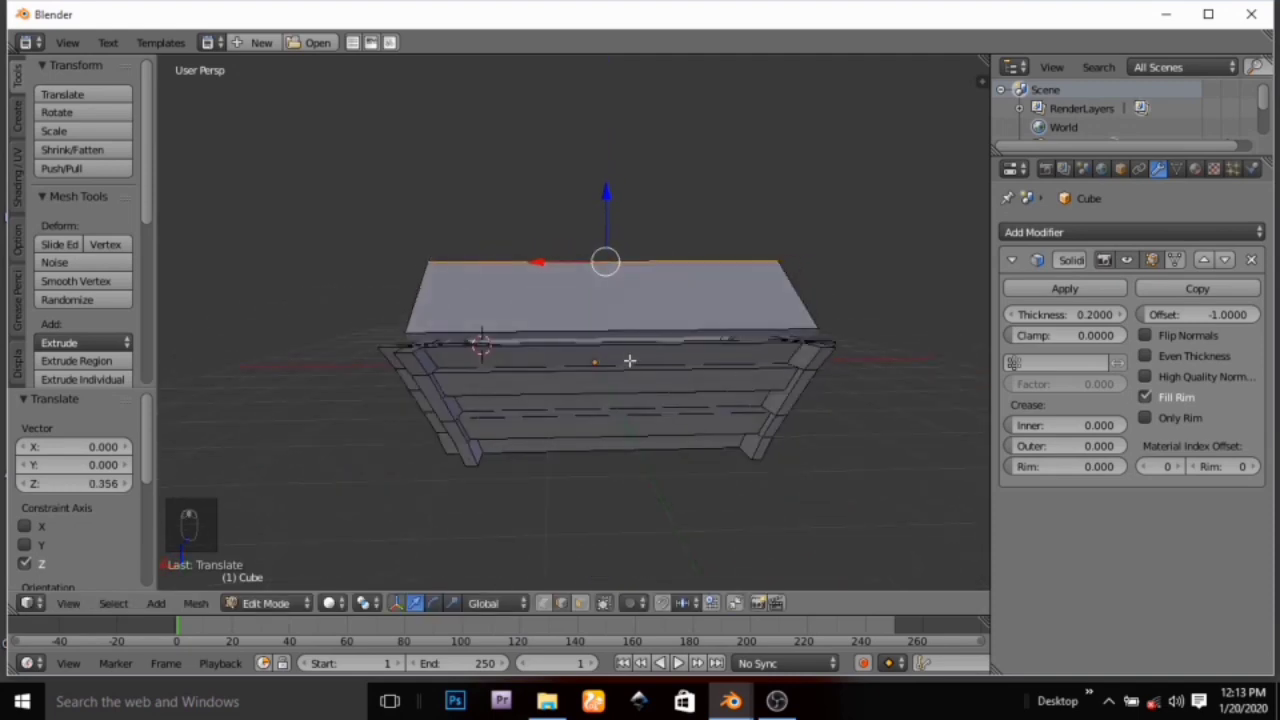
middle_drag(629, 360, 547, 413)
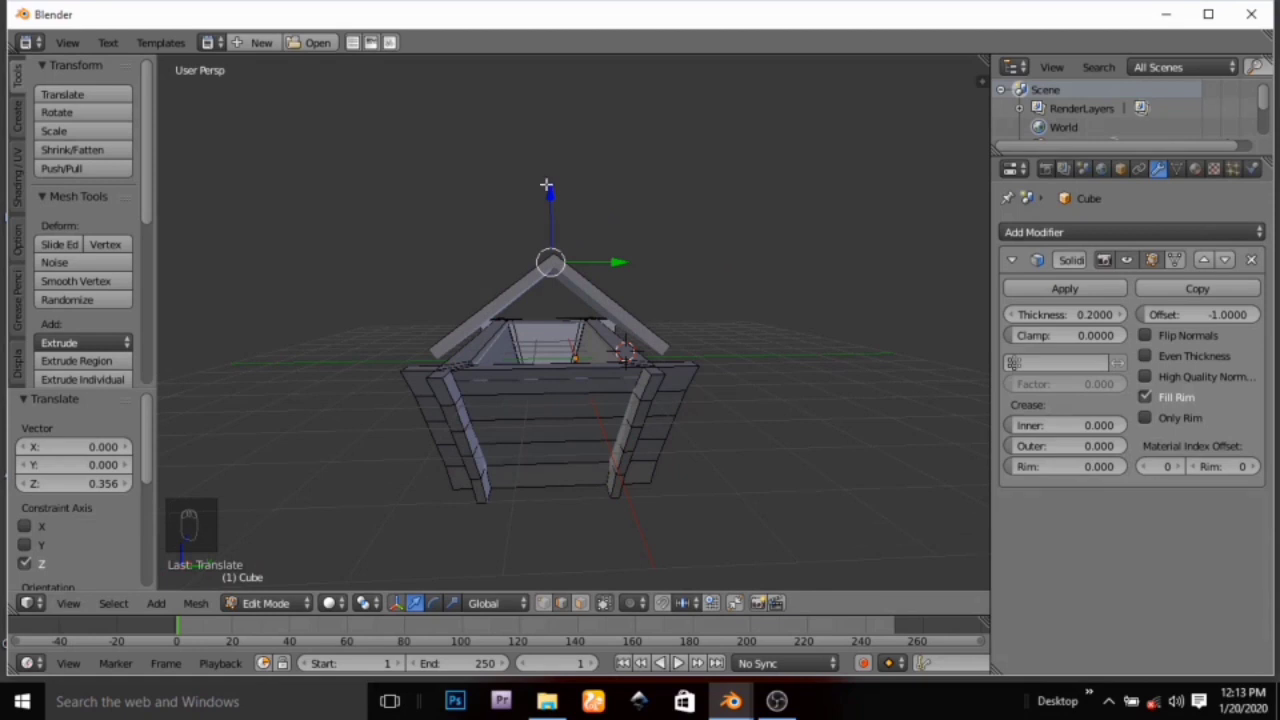
key(g)
key(z)
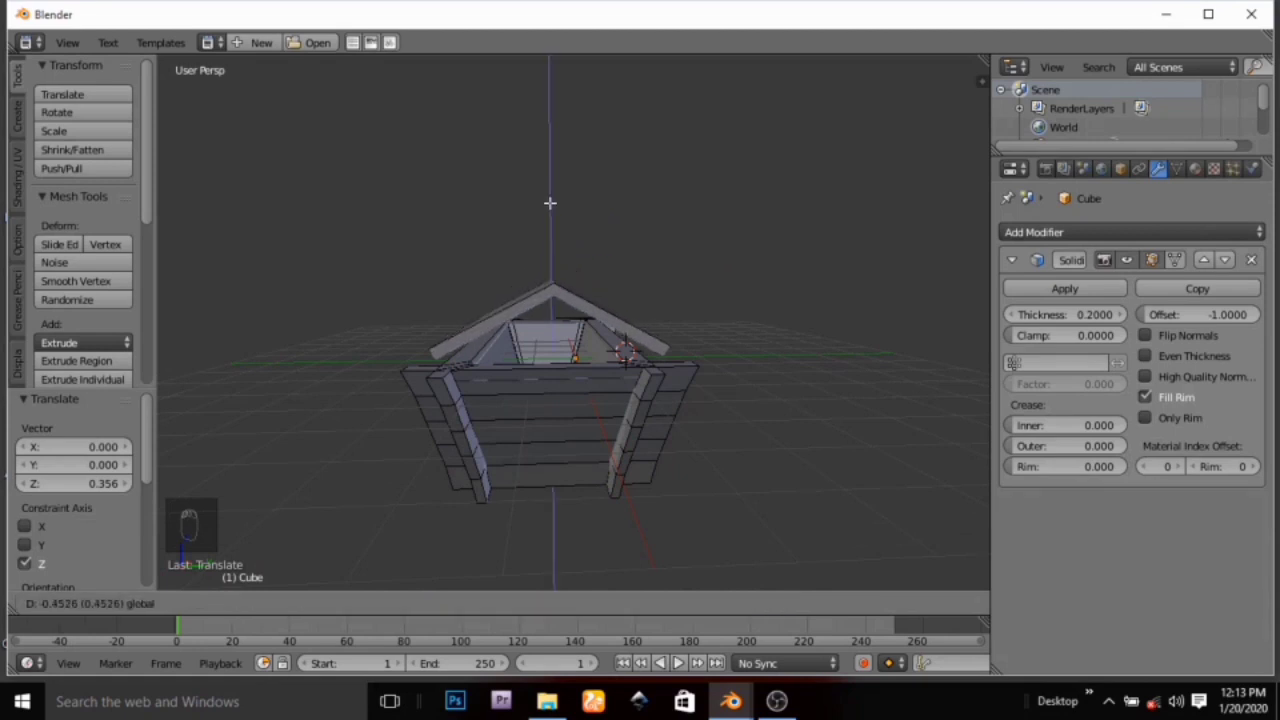
click(551, 203)
scroll(631, 301, up, 1)
middle_drag(631, 301, 619, 345)
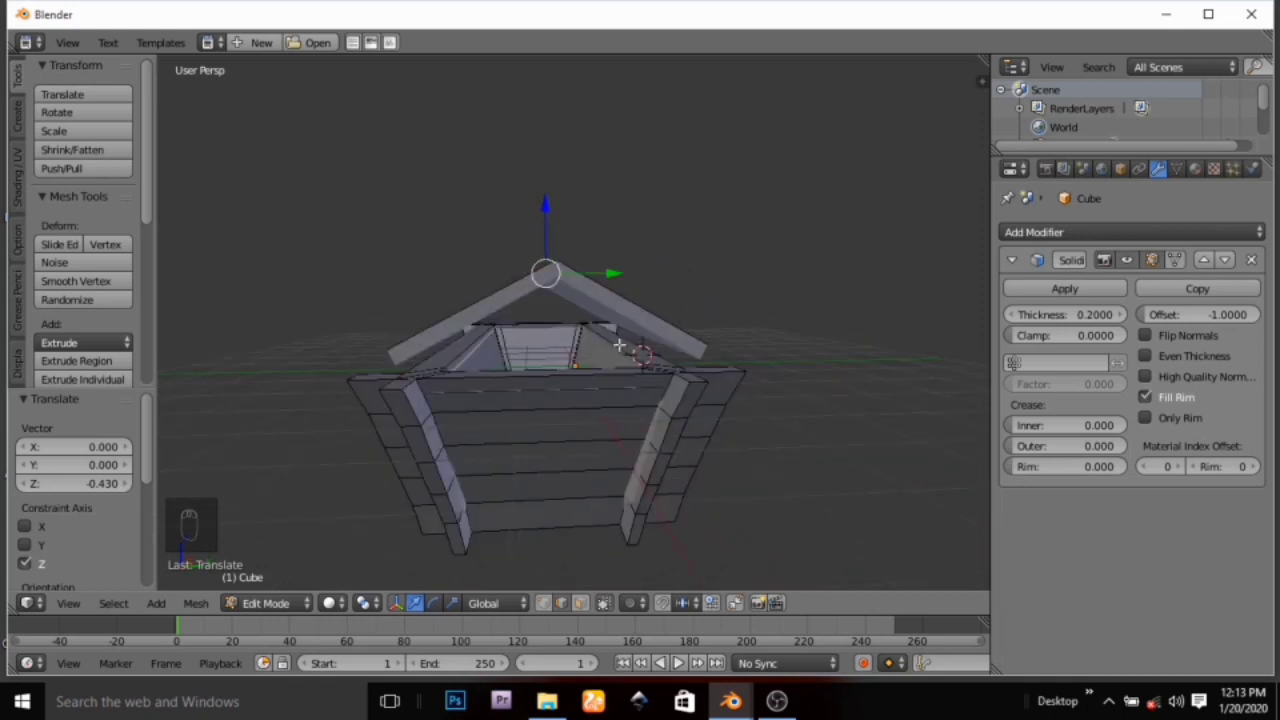
Preview the roofed model in Object Mode, return to Edit Mode and select the roof's ridge edge
key(Tab)
middle_drag(640, 360, 597, 333)
key(Tab)
key(Tab)
key(Tab)
right_click(609, 290)
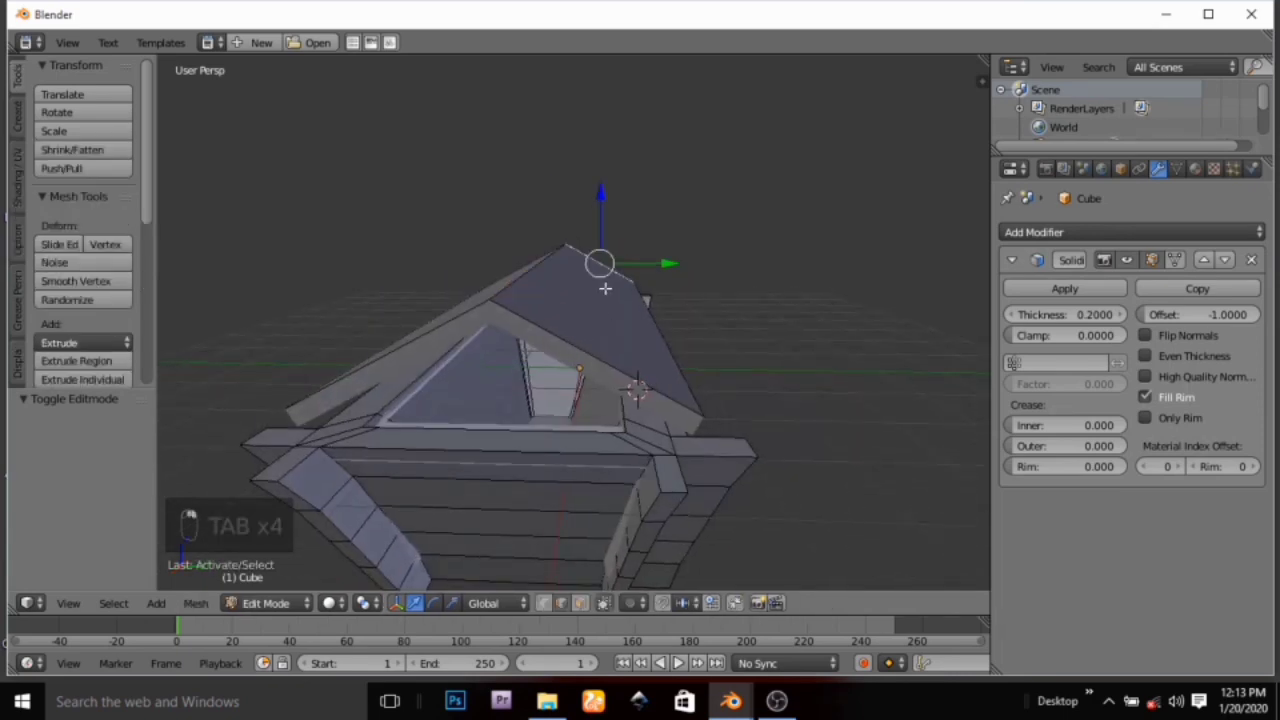
middle_drag(607, 378, 689, 382)
middle_drag(461, 463, 563, 434)
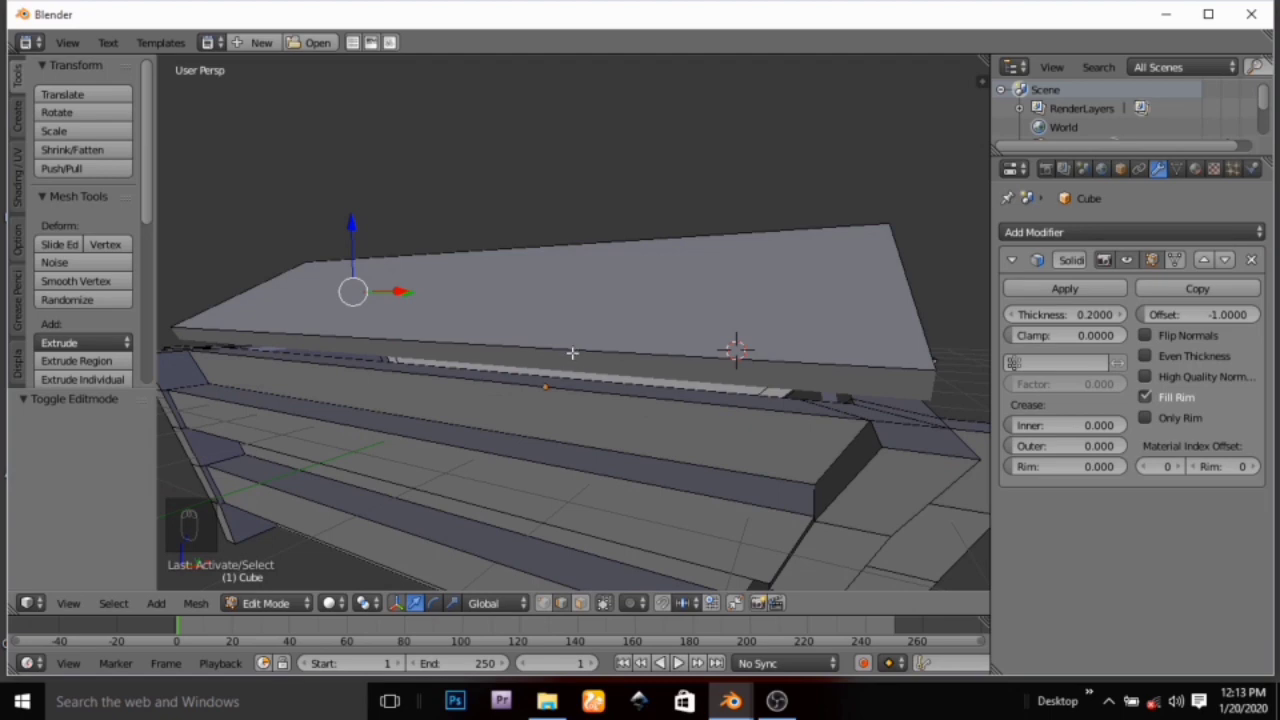
key(alt+Tab)
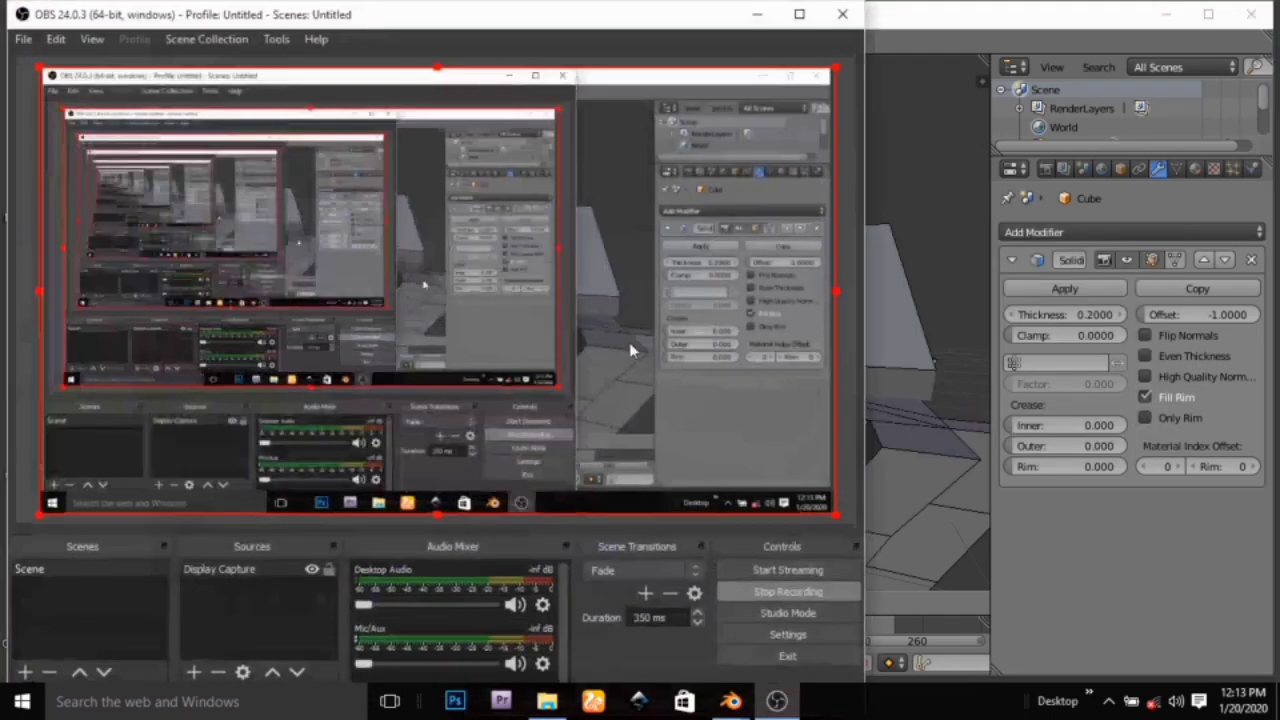
click(757, 14)
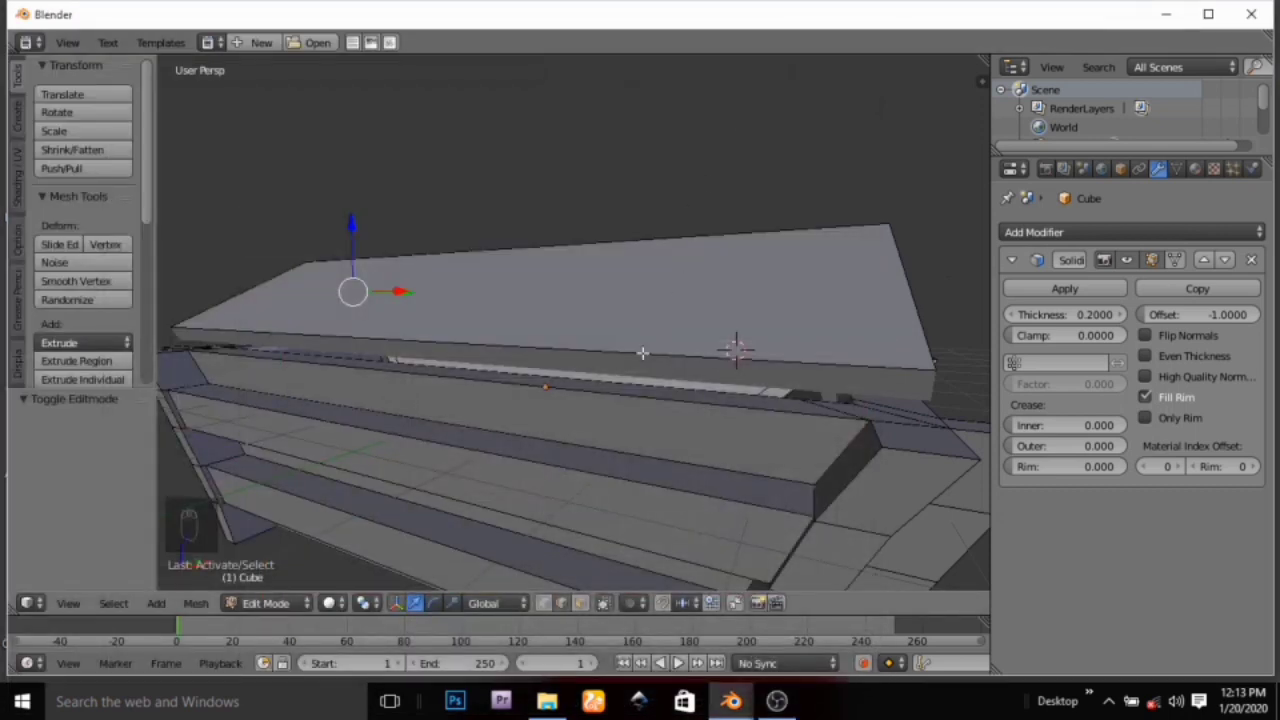
Switch to edge selection and create an edge across the base of the roof's open gable end
key(ctrl+Tab)
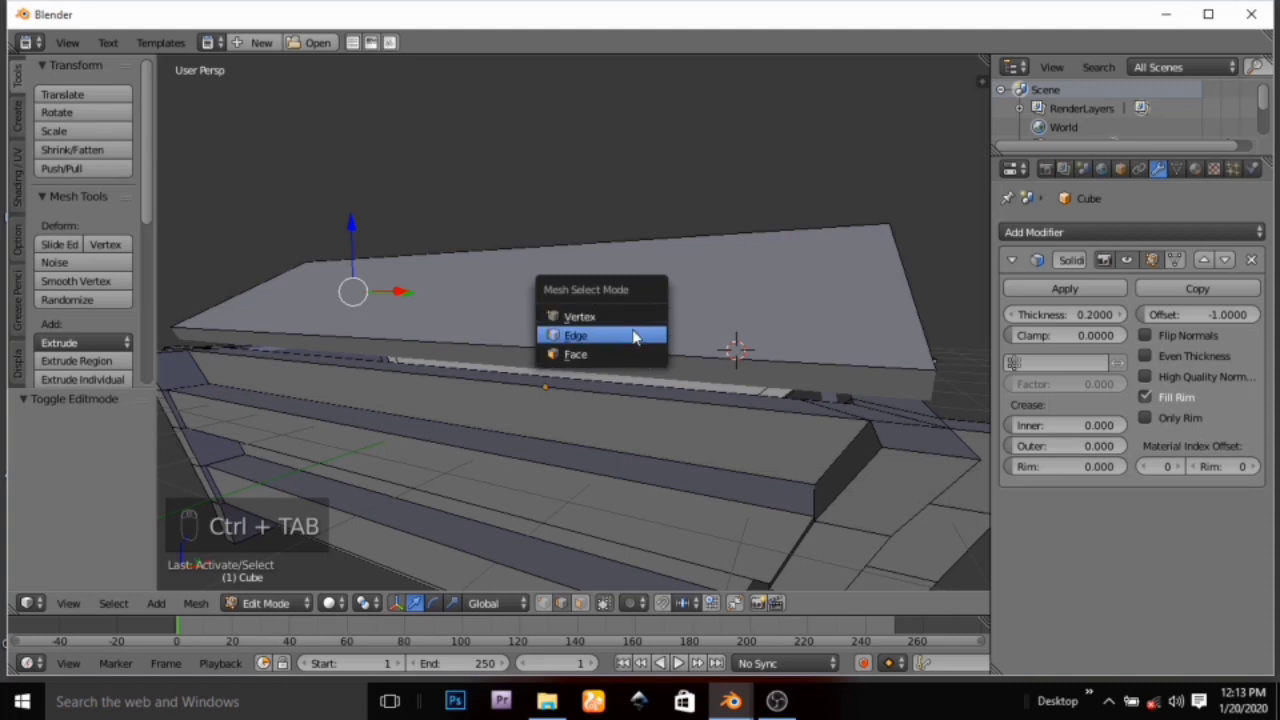
click(634, 336)
right_click(668, 361)
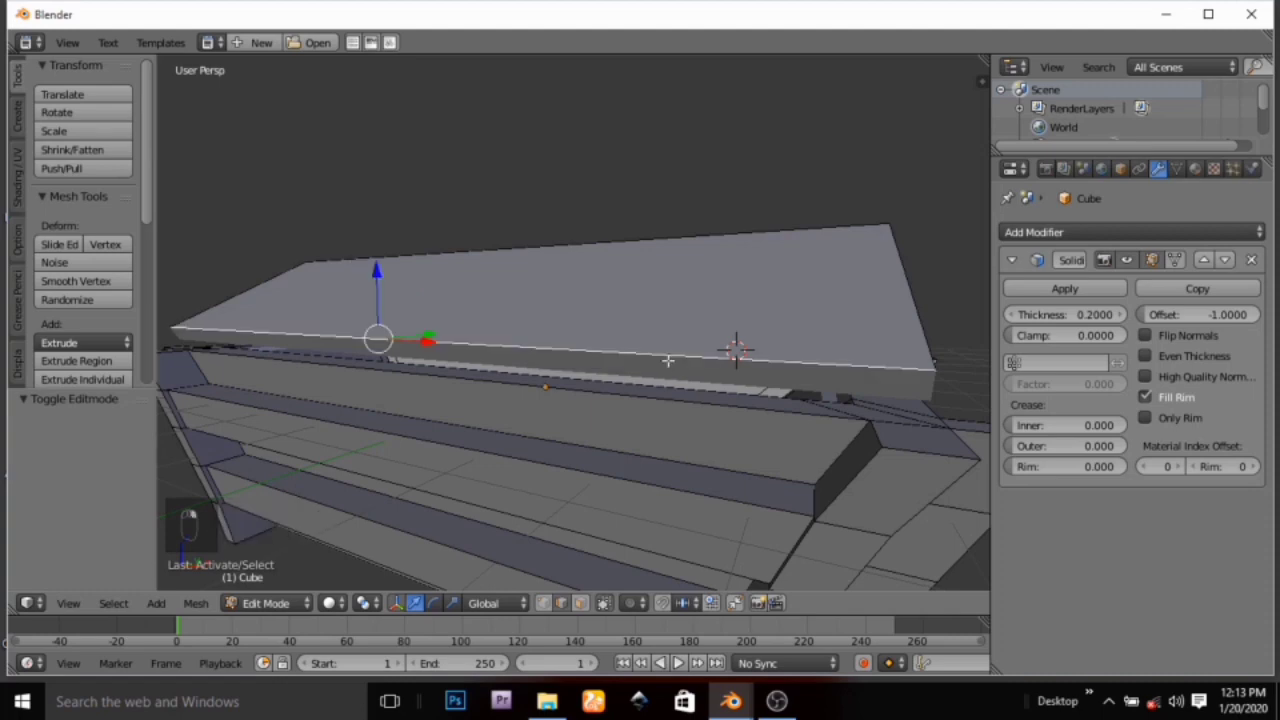
middle_drag(706, 393, 610, 402)
key(f)
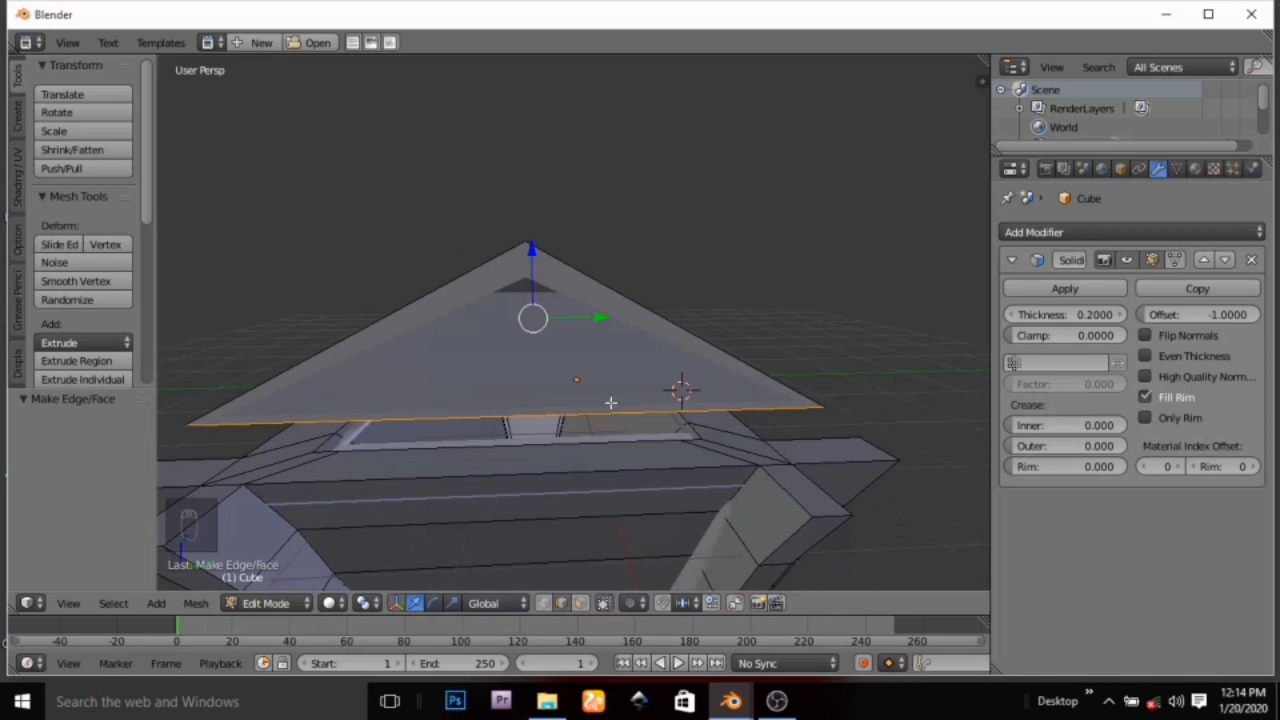
Select the three boundary edges of the triangular gable at each end of the roof and fill them with faces
right_click(654, 310)
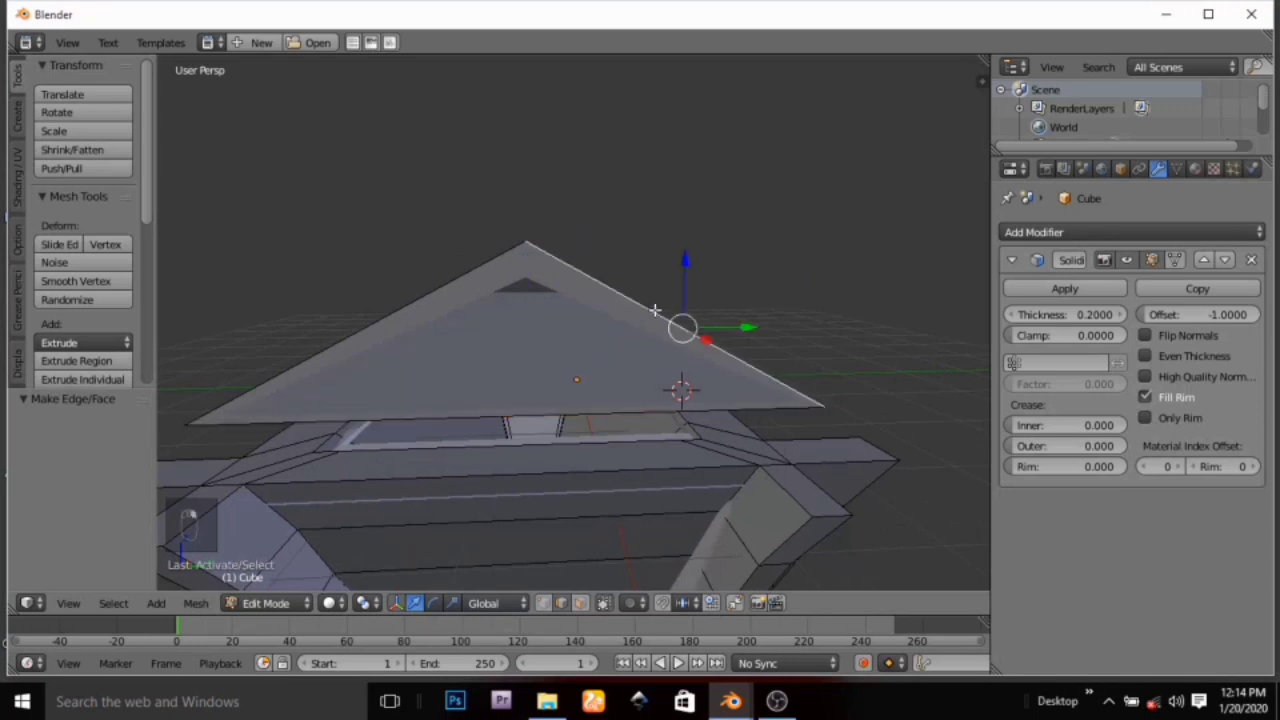
shift+right_click(406, 307)
shift+right_click(435, 413)
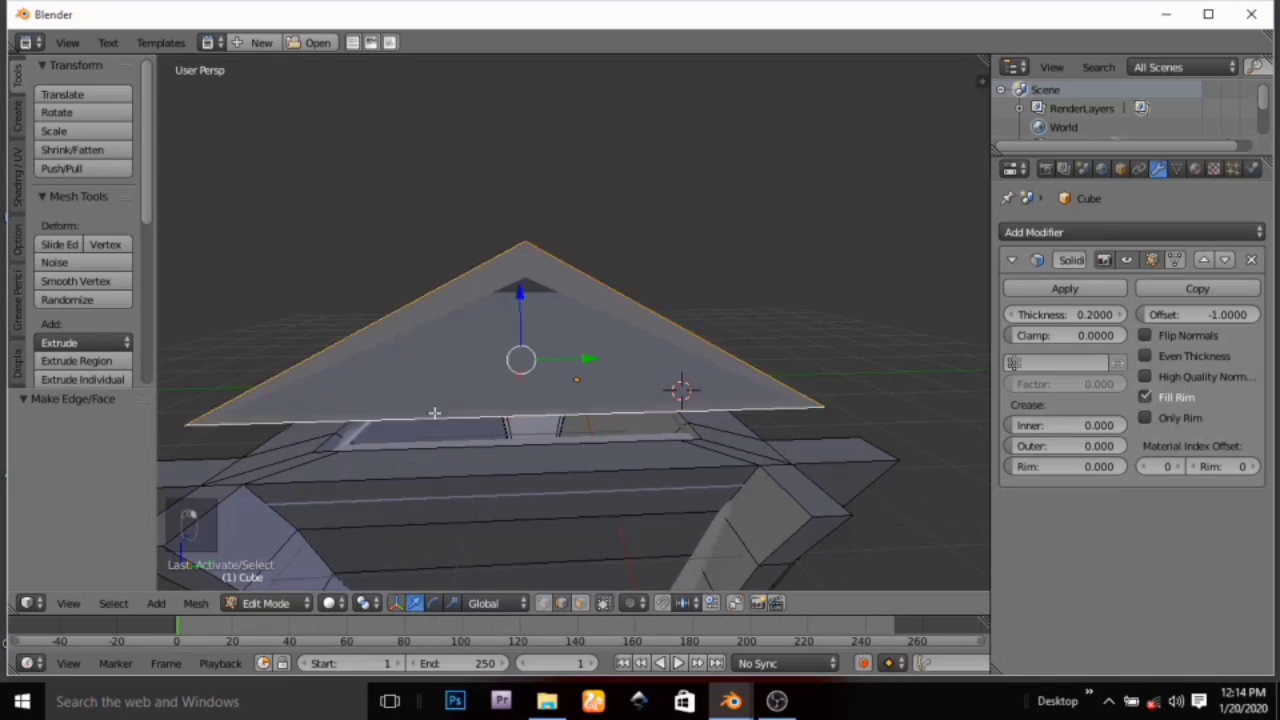
middle_drag(598, 424, 471, 480)
middle_drag(646, 417, 471, 401)
right_click(493, 388)
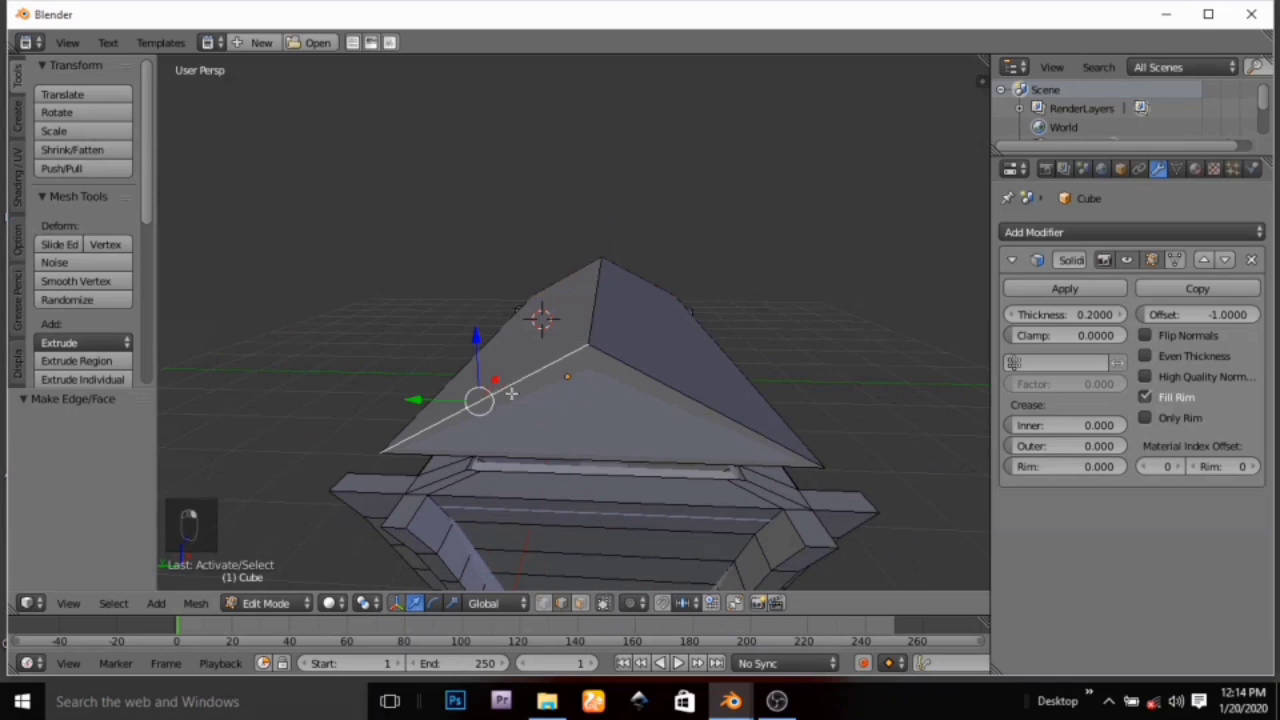
key(ctrl+z)
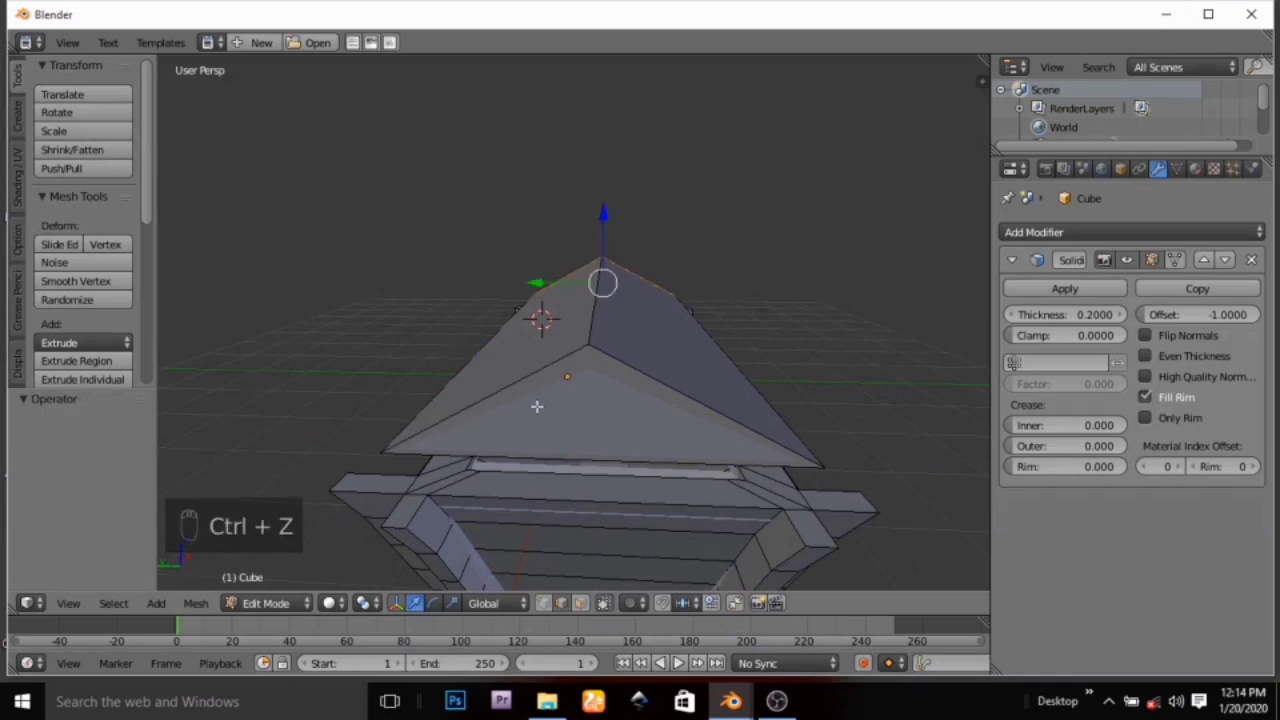
right_click(506, 384)
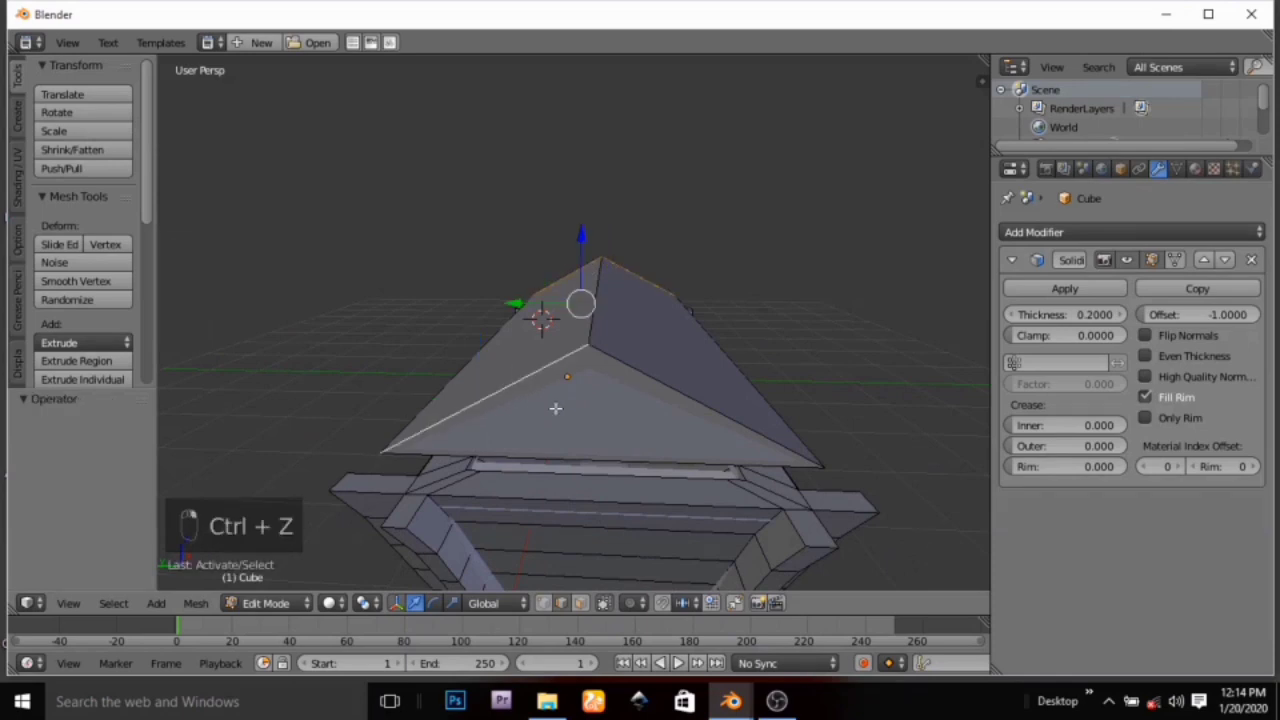
shift+right_click(637, 377)
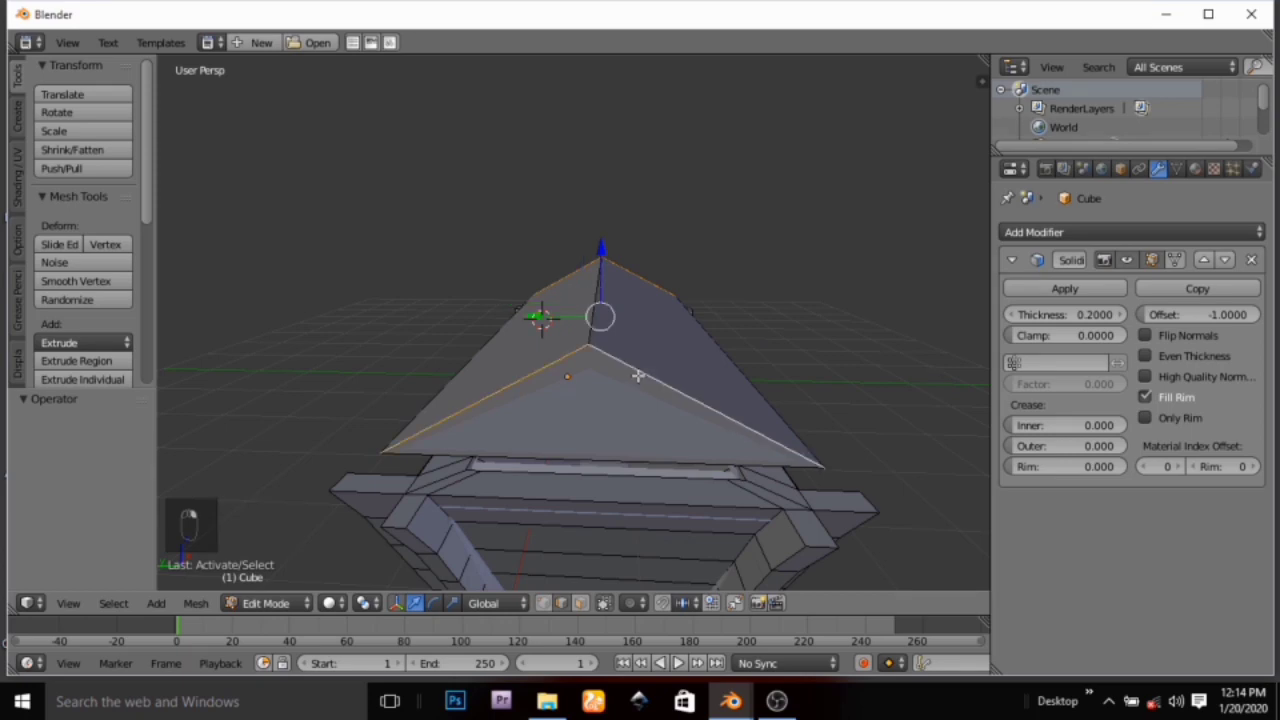
shift+right_click(591, 456)
key(f)
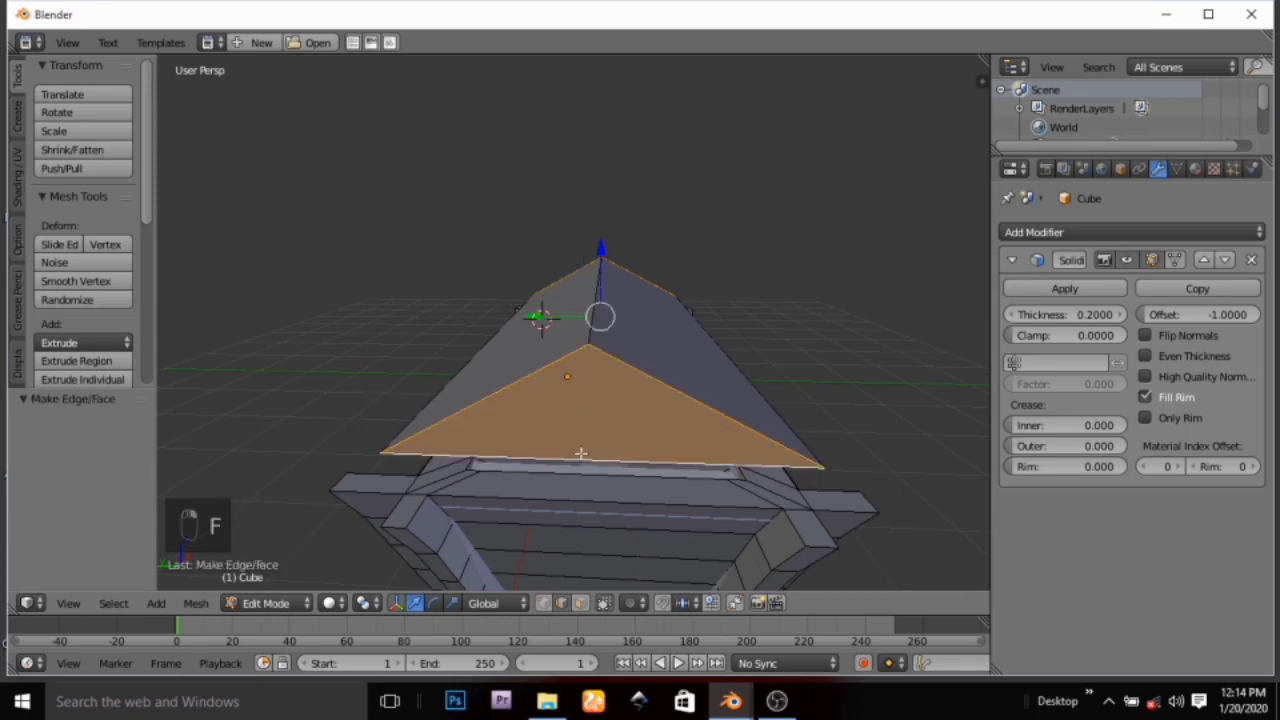
middle_drag(581, 454, 667, 405)
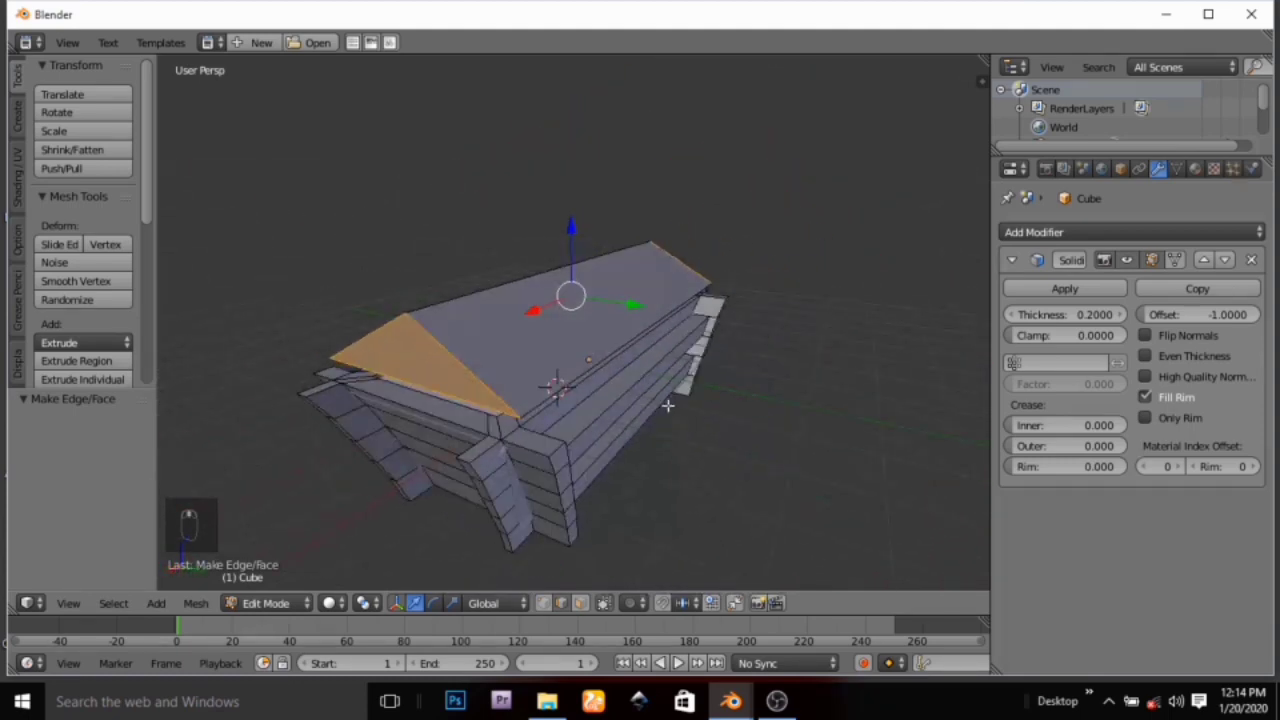
middle_drag(606, 376, 689, 374)
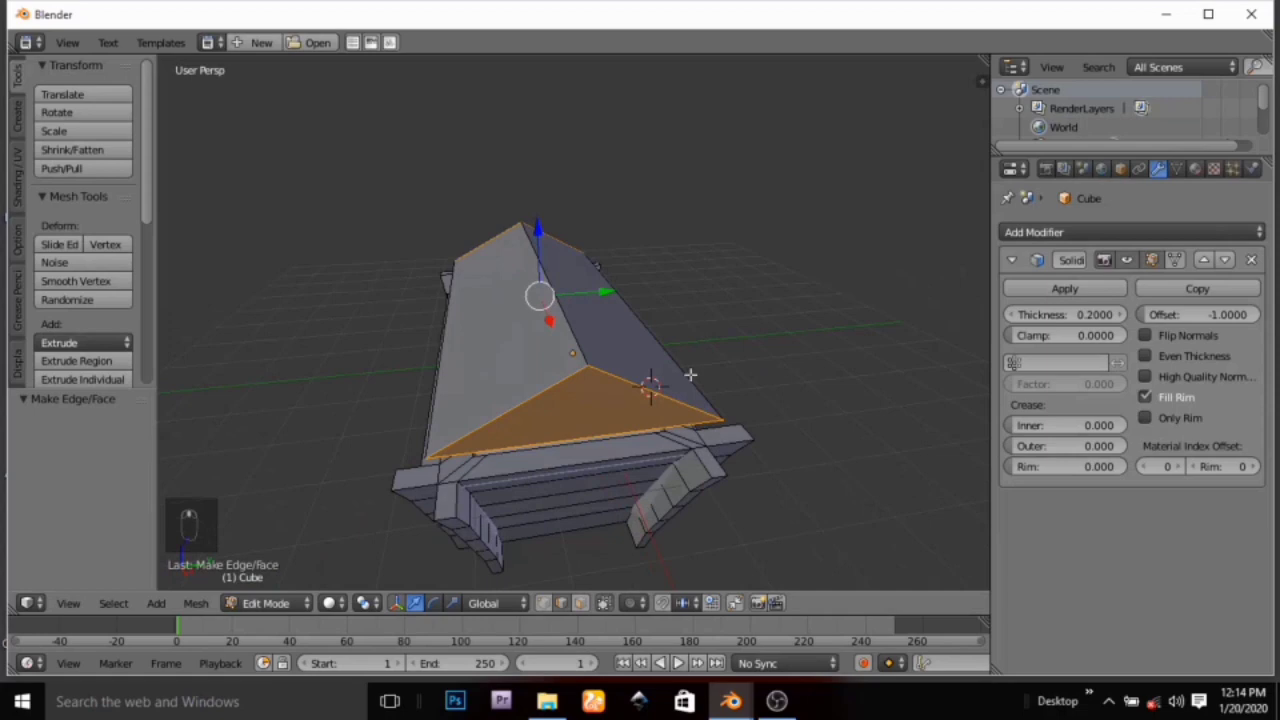
middle_drag(573, 348, 630, 424)
key(a)
right_click(559, 367)
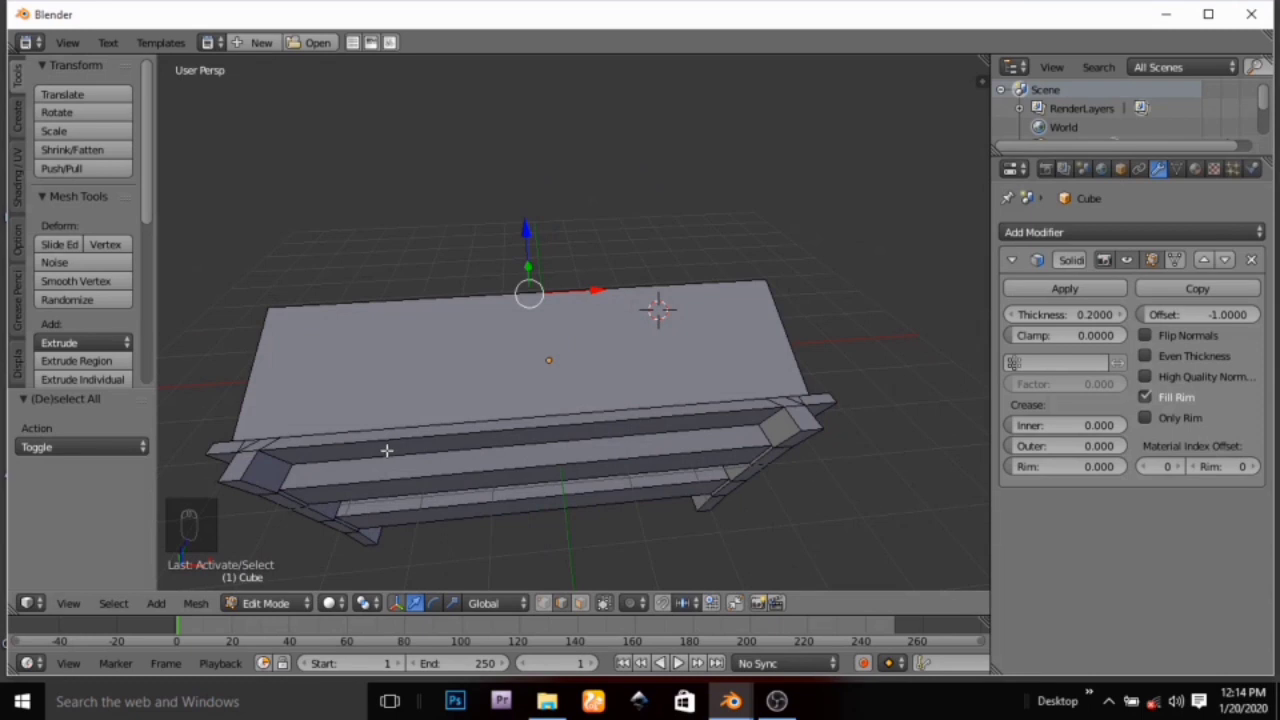
key(ctrl+r)
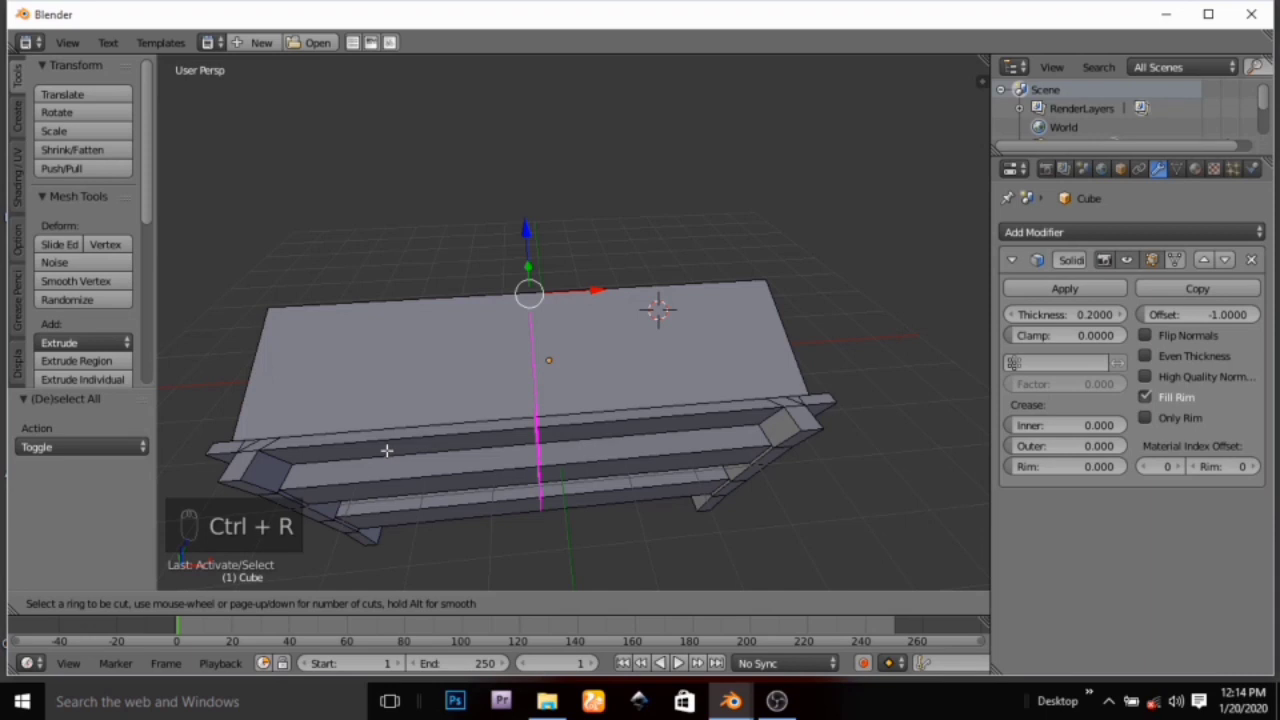
scroll(387, 450, up, 2)
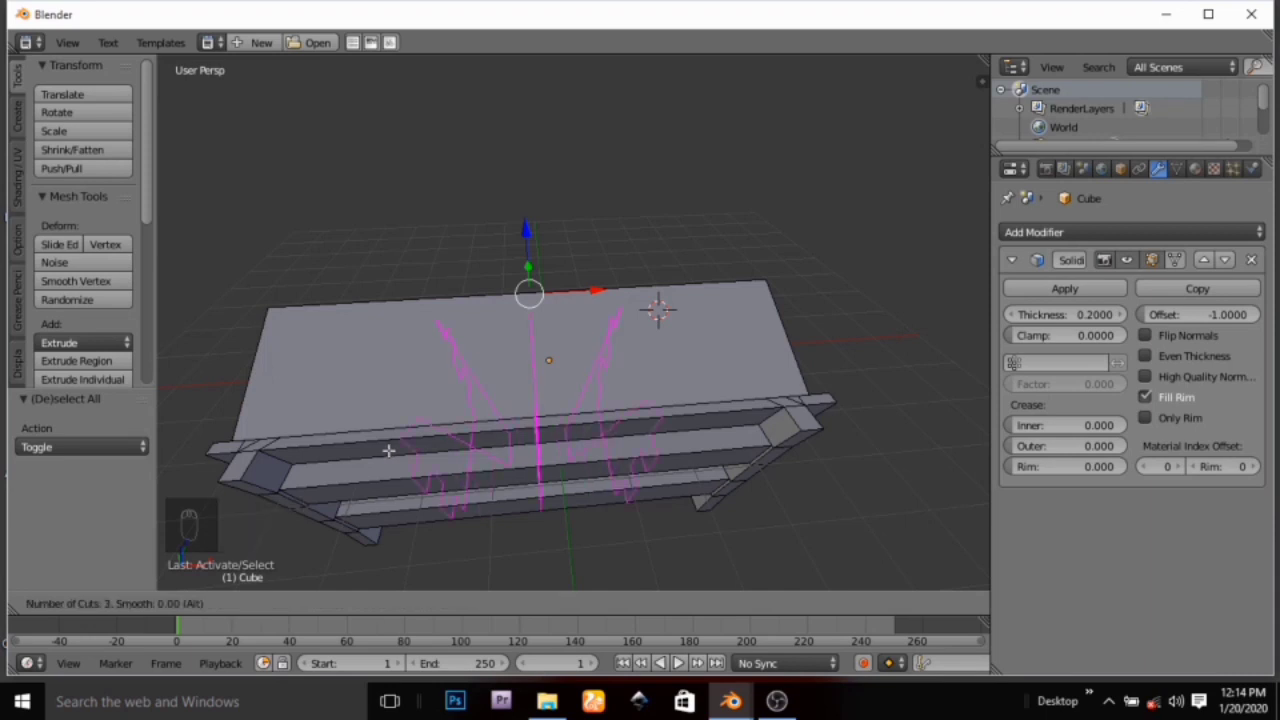
scroll(387, 450, up, 1)
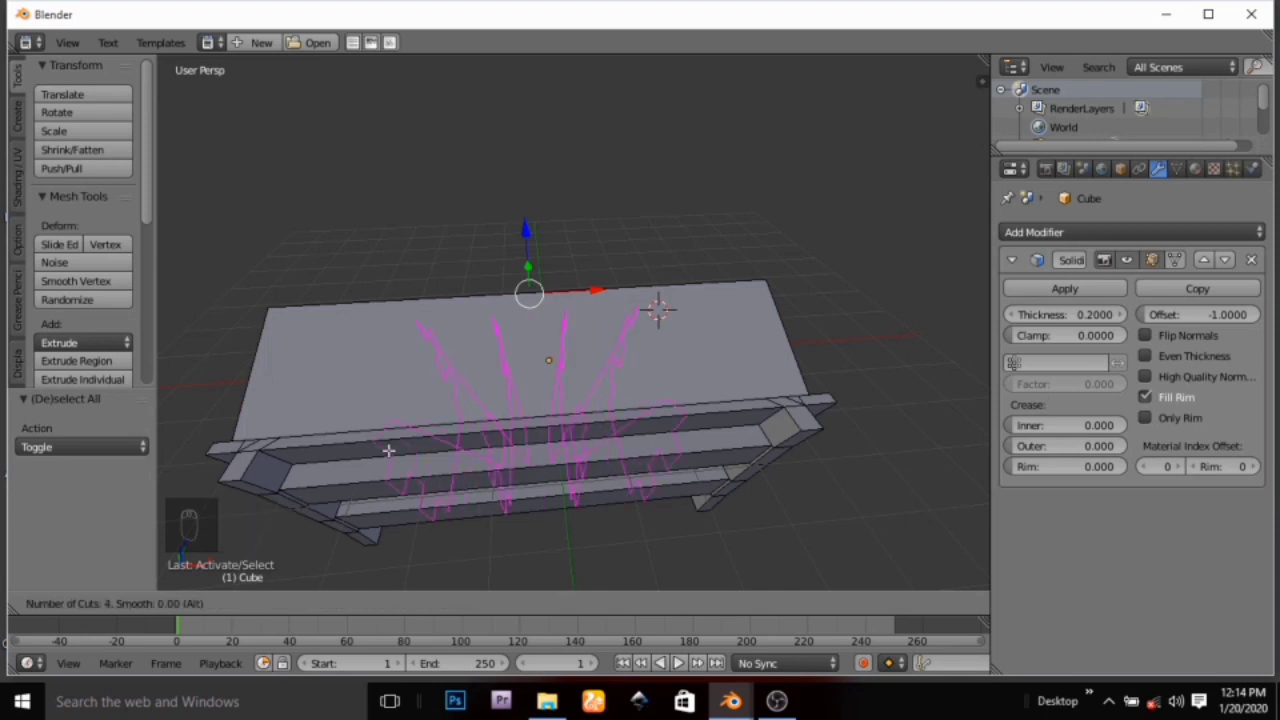
key(Escape)
Switch to face selection and add 14 loop cuts across both roof slopes, dividing the roof into strips along its length
middle_drag(421, 456, 353, 513)
key(ctrl+Tab)
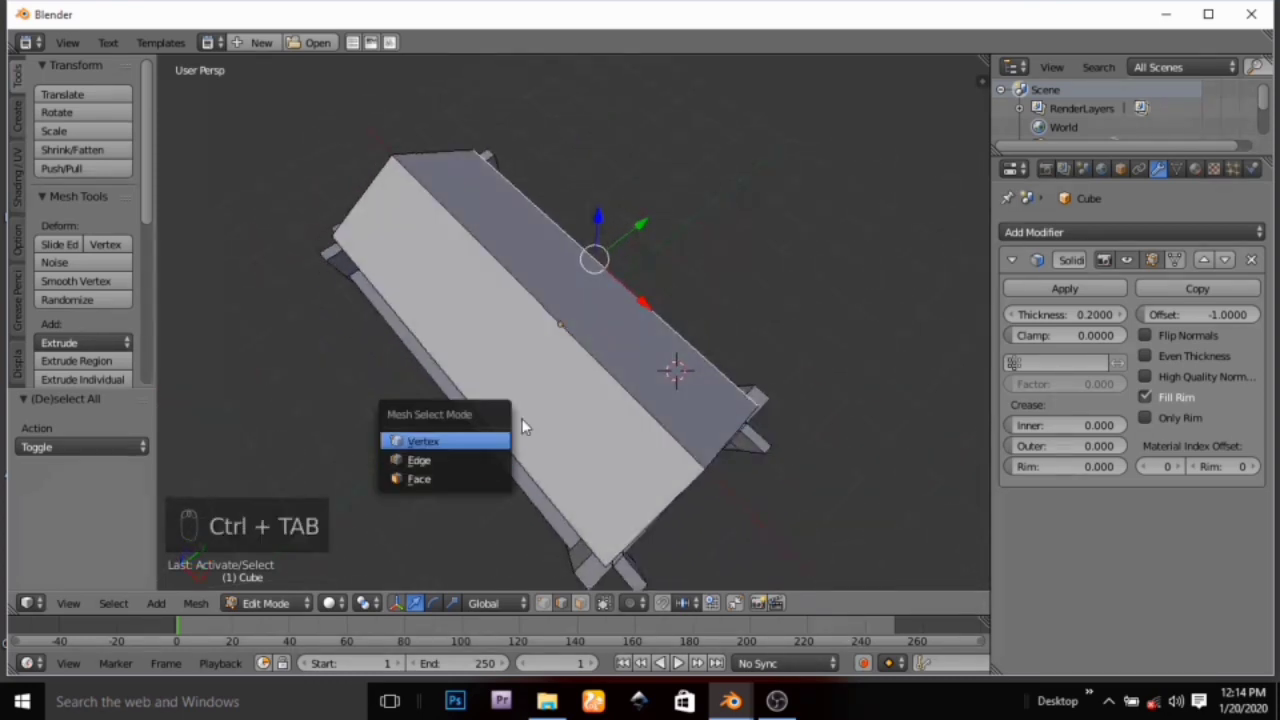
click(491, 478)
right_click(530, 455)
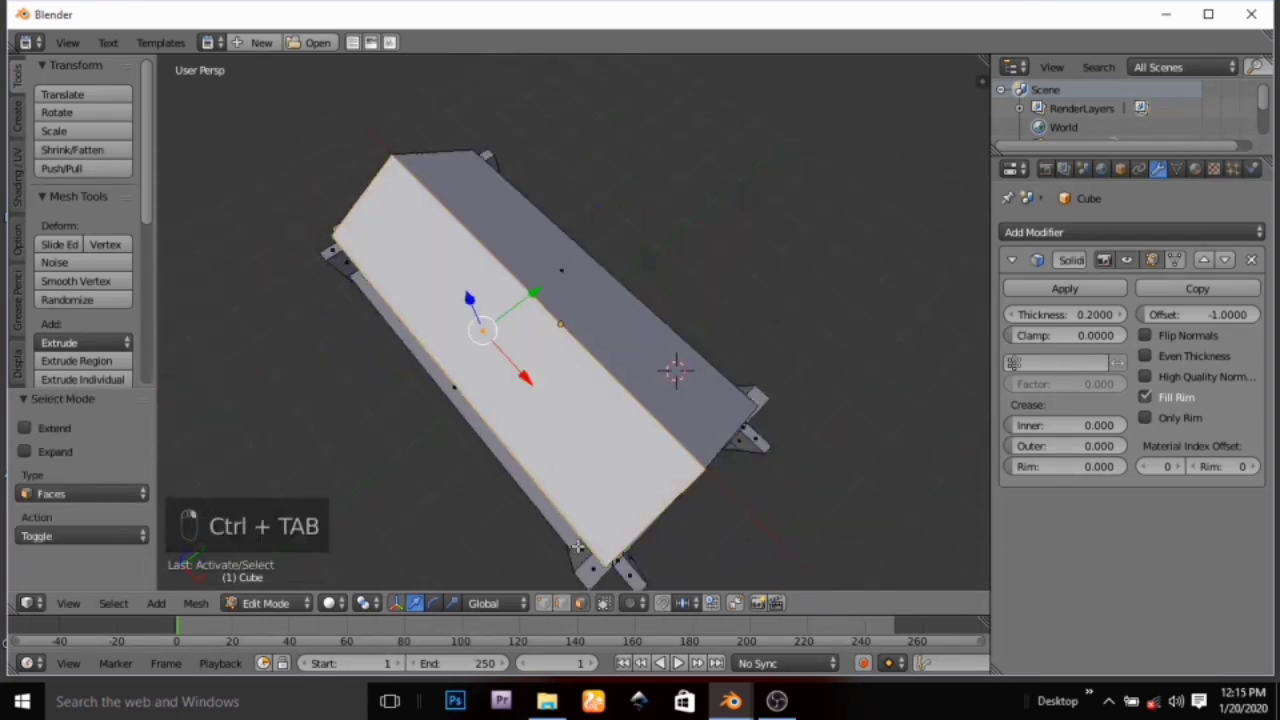
middle_drag(578, 547, 615, 486)
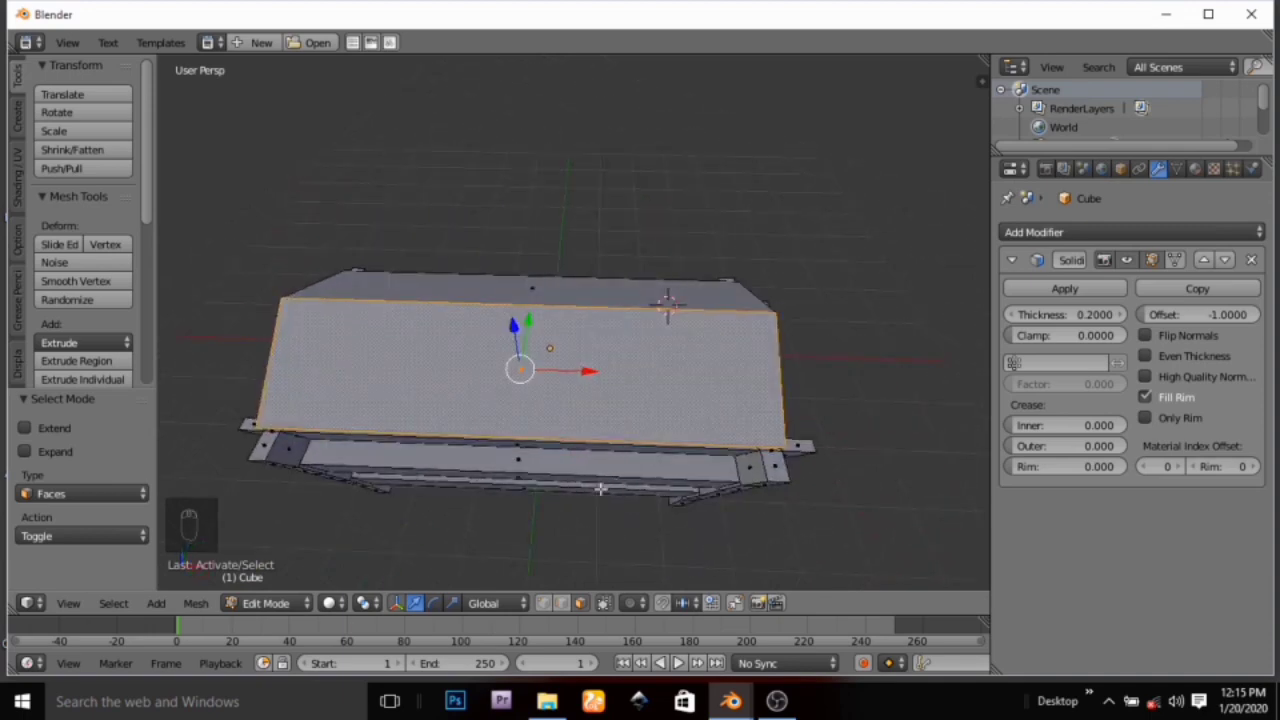
key(ctrl+r)
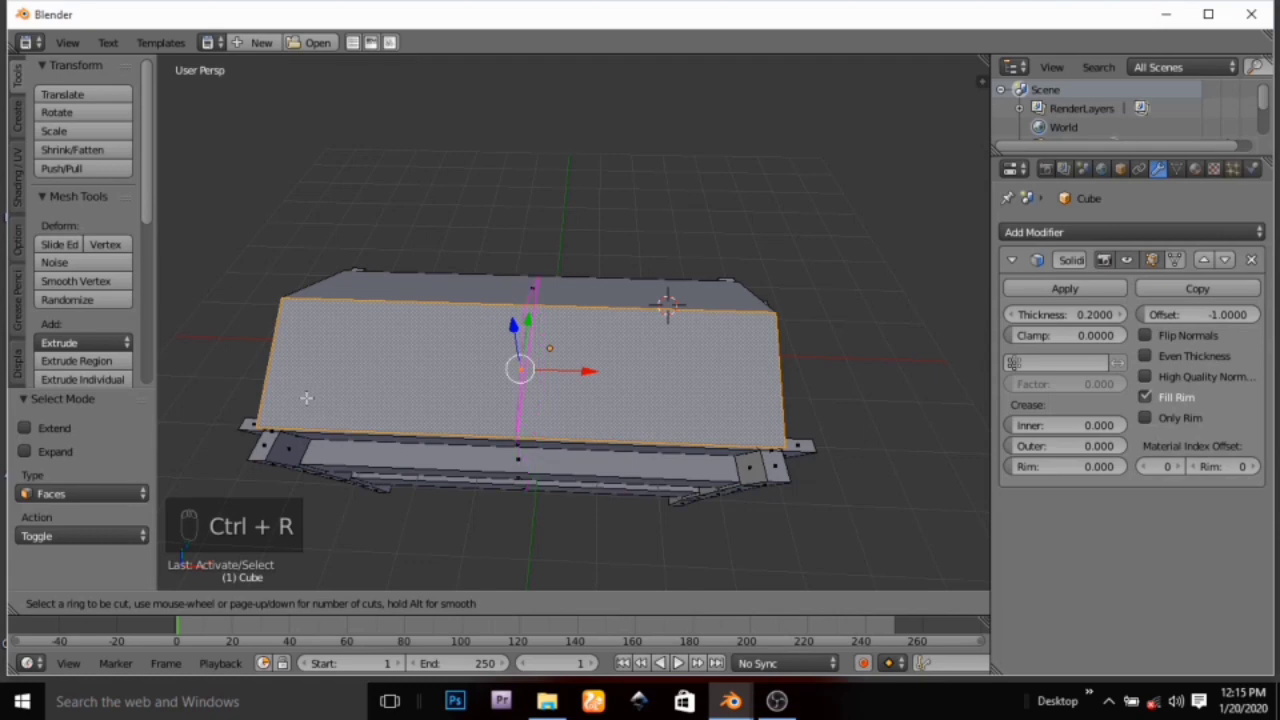
scroll(312, 395, up, 1)
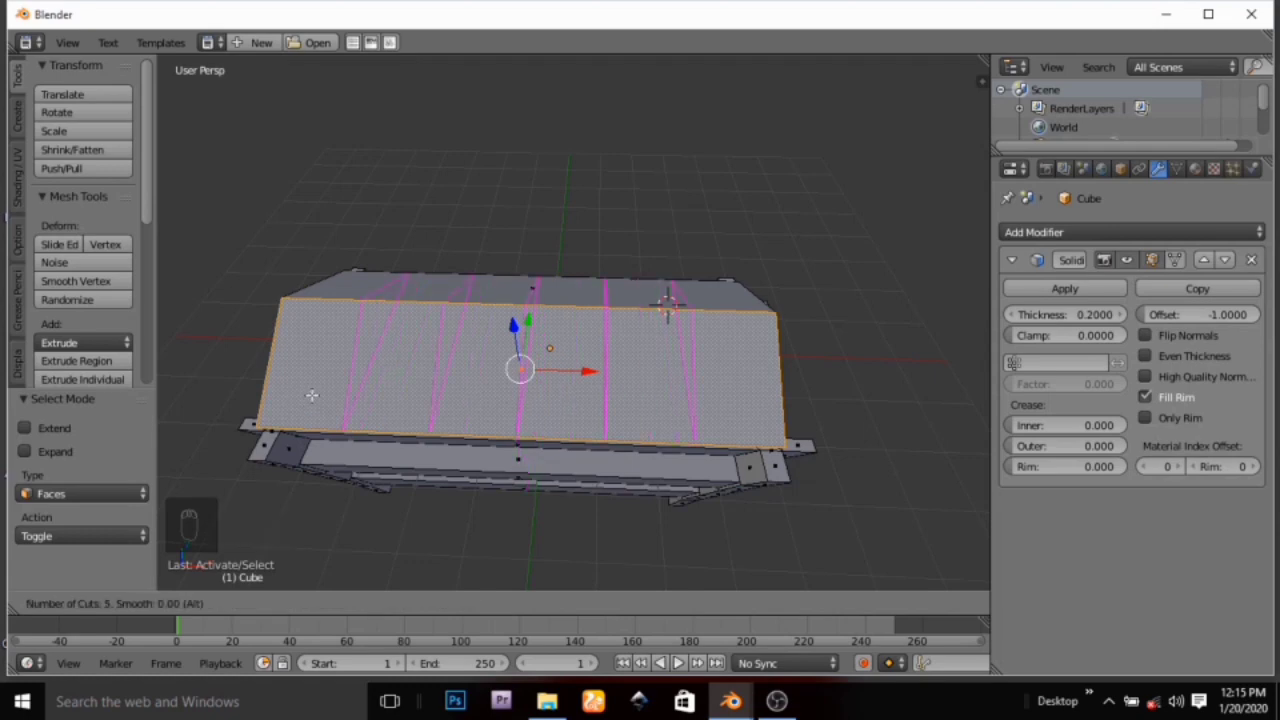
scroll(312, 395, up, 1)
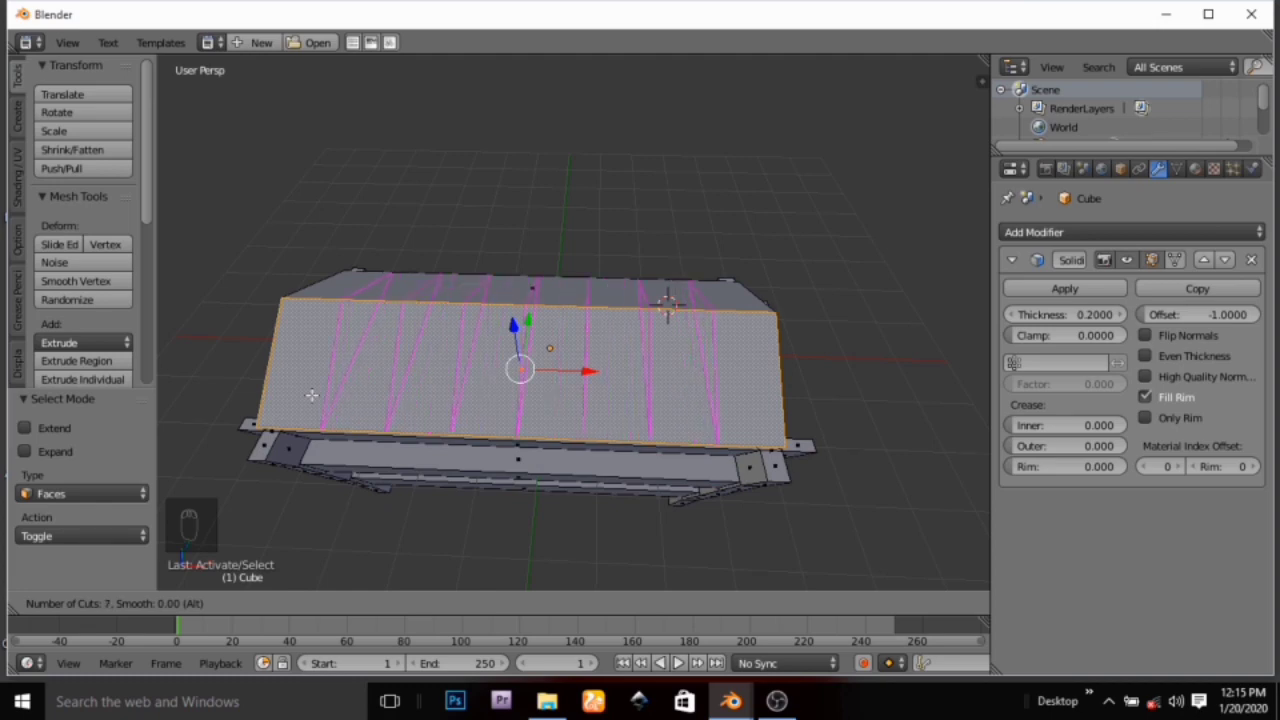
scroll(313, 394, up, 1)
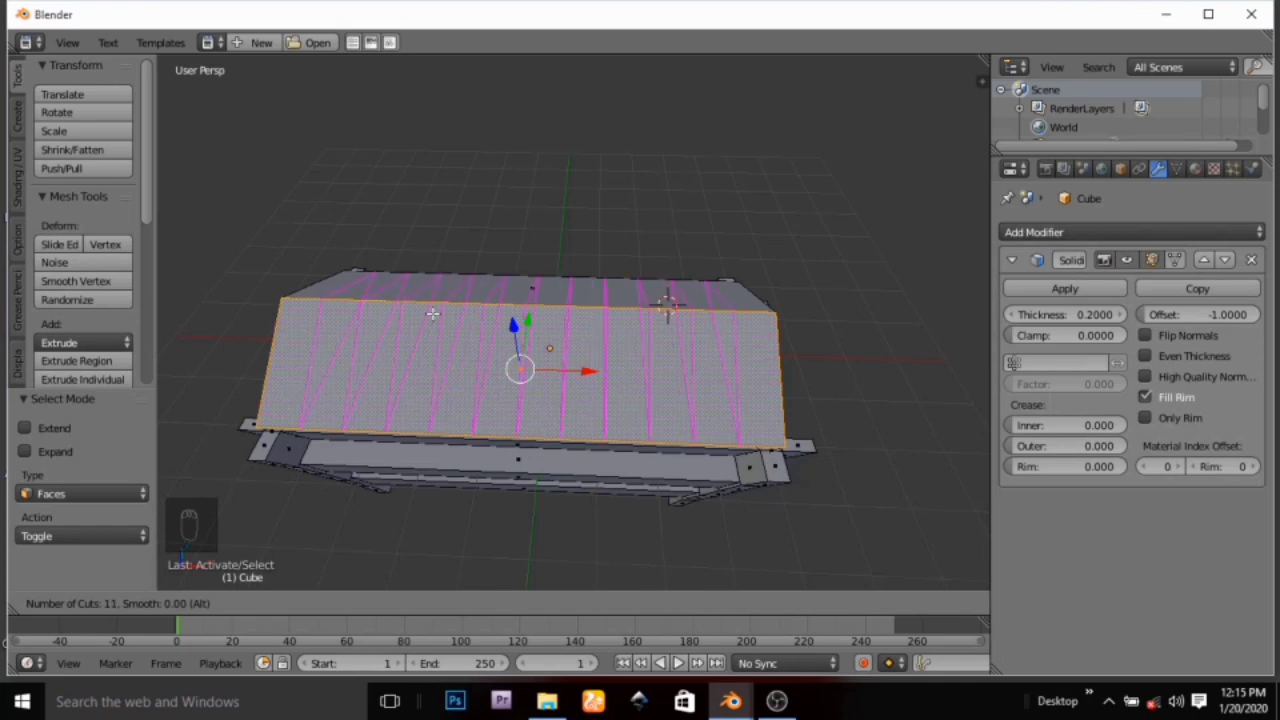
scroll(432, 313, up, 1)
scroll(428, 313, up, 2)
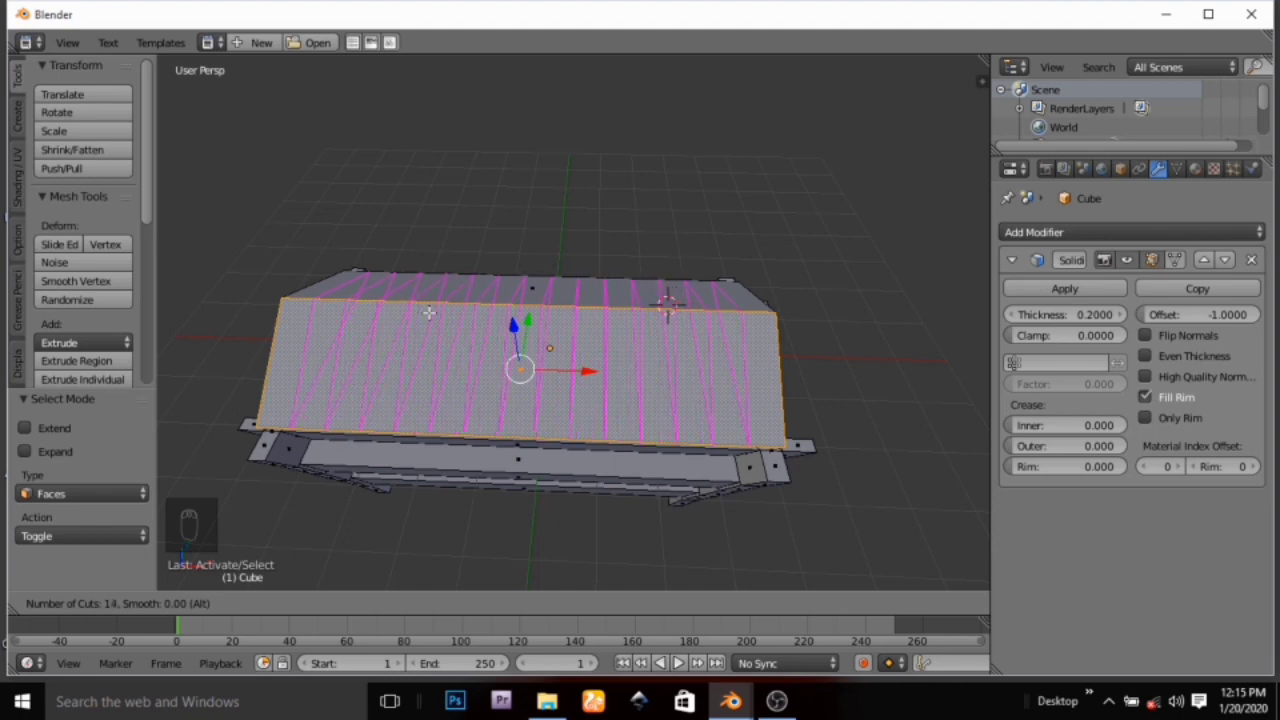
click(428, 313)
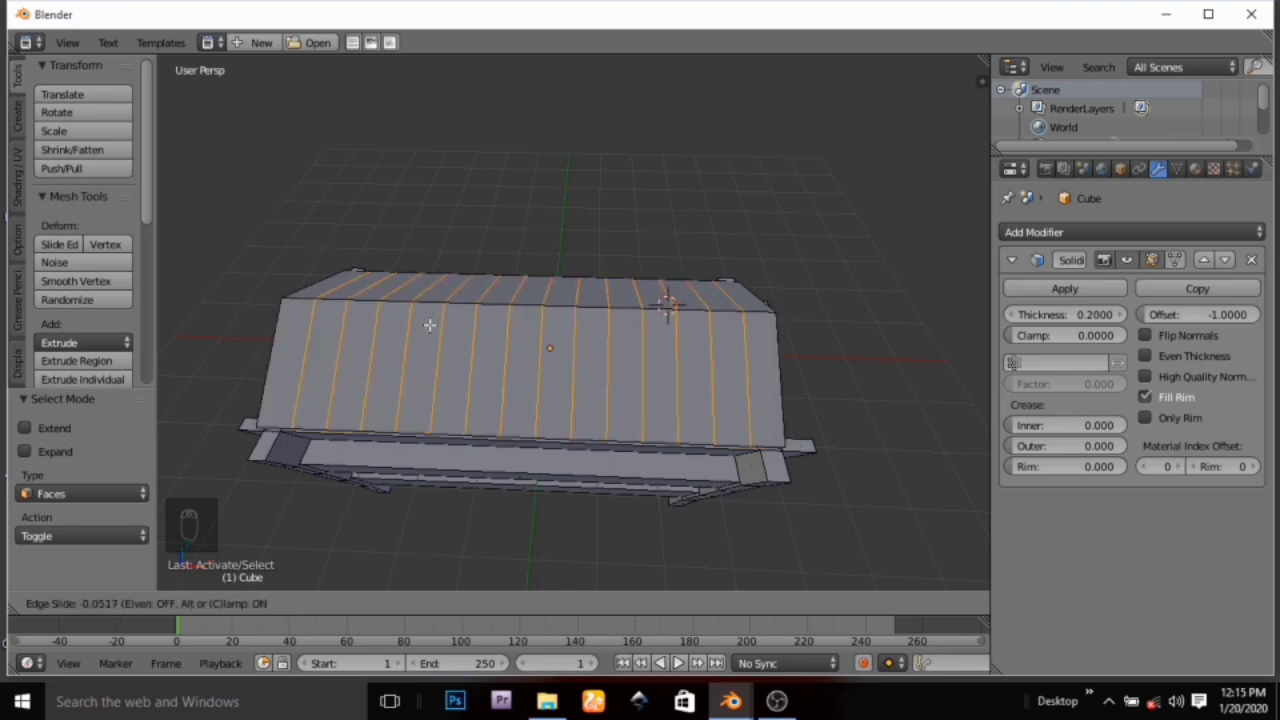
click(429, 325)
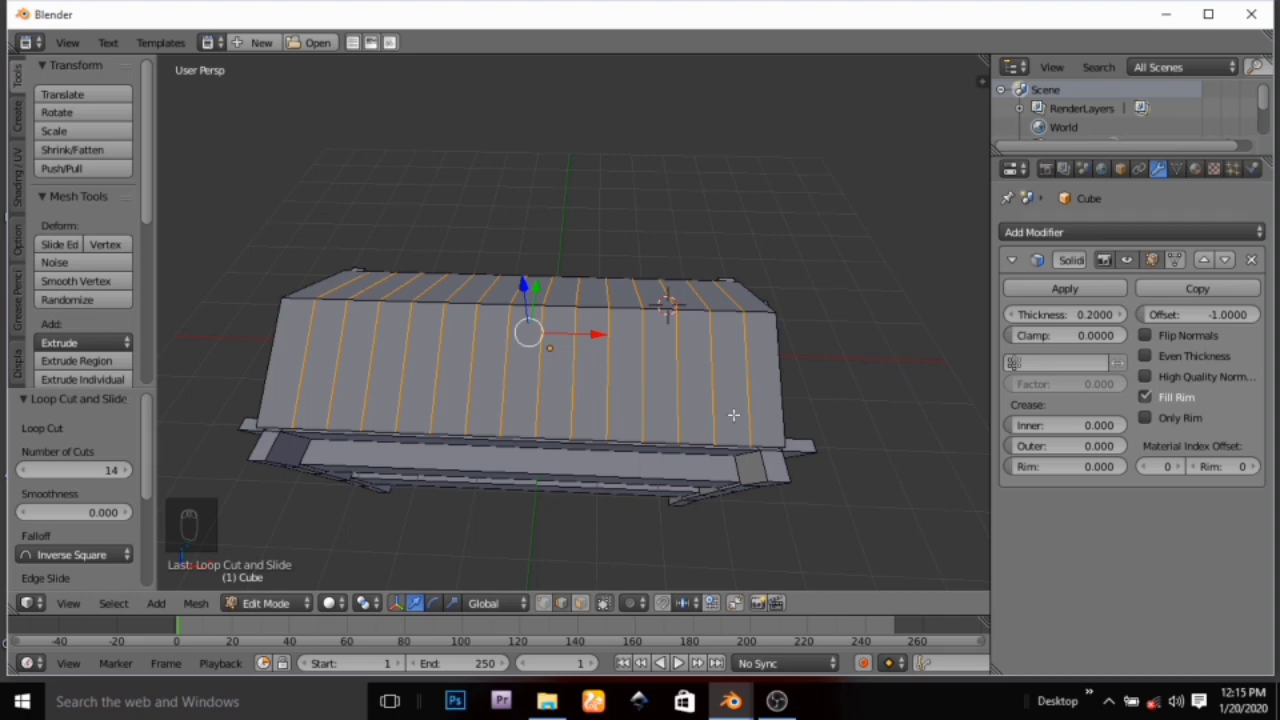
Switch to face selection and select every second strip on both roof slopes, starting with the second strip from one end
middle_drag(731, 420, 580, 473)
middle_drag(355, 518, 348, 526)
key(ctrl+Tab)
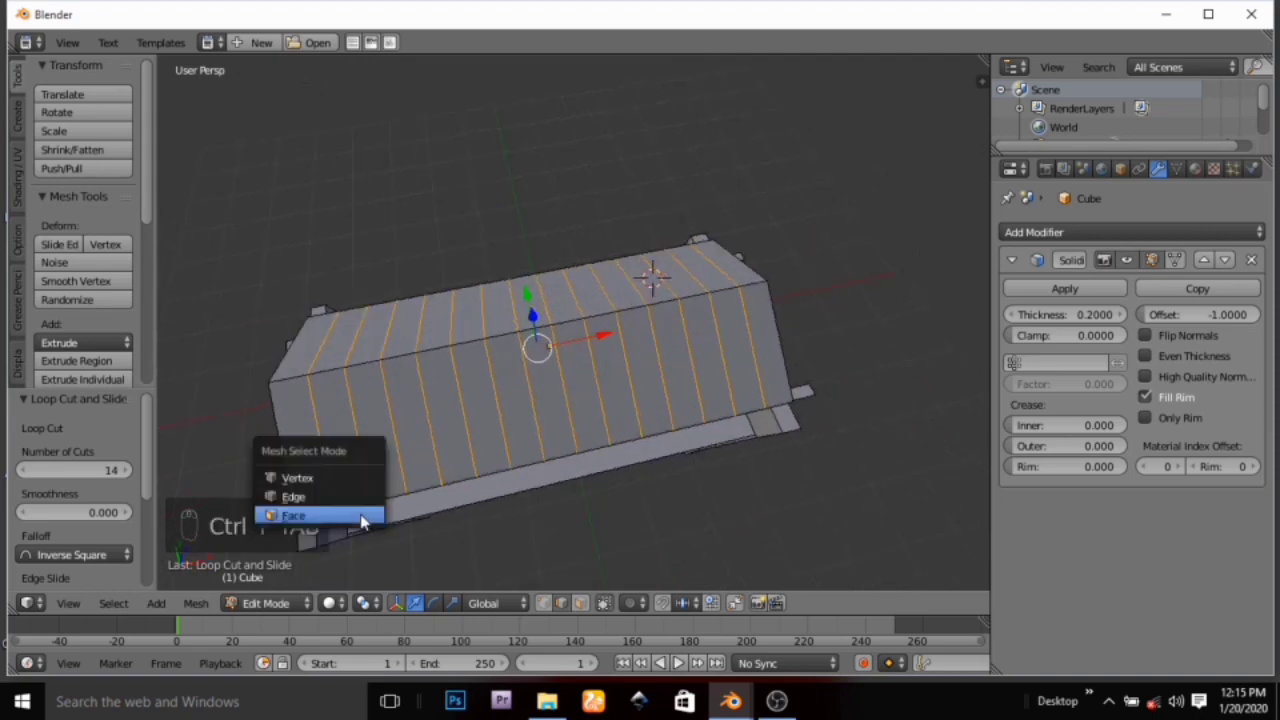
click(362, 517)
right_click(335, 445)
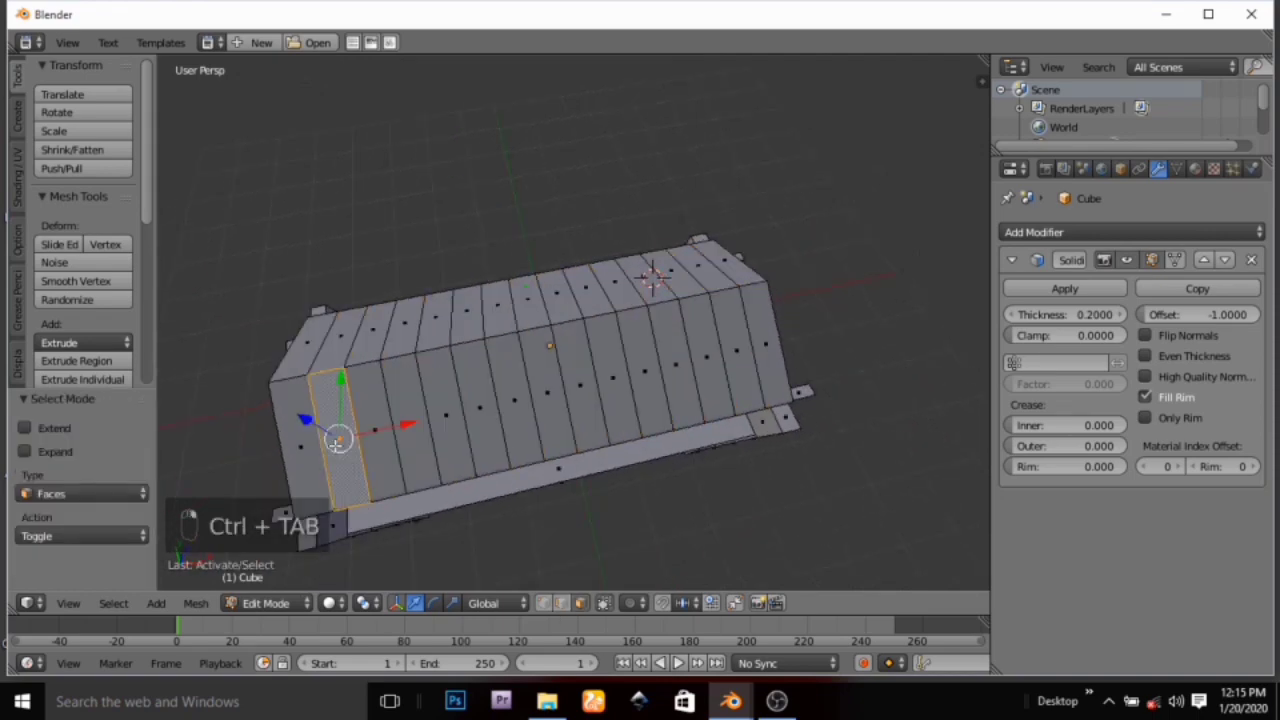
shift+right_click(322, 349)
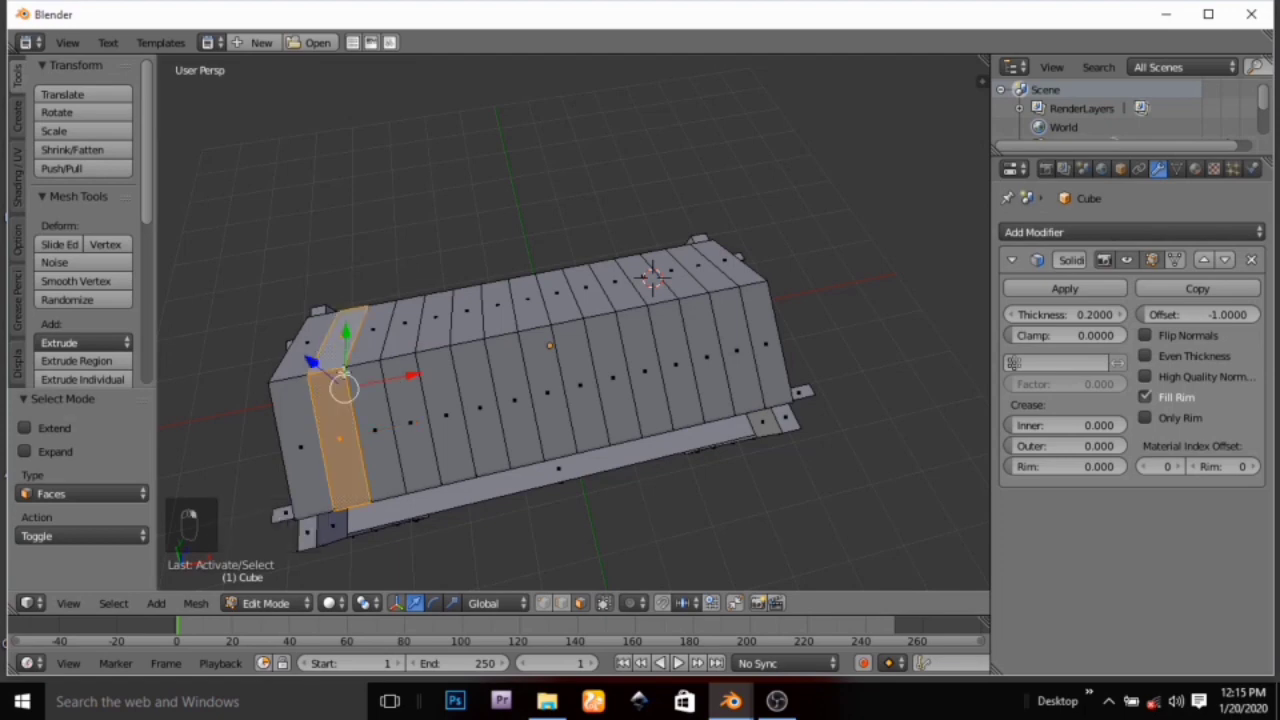
shift+right_click(414, 440)
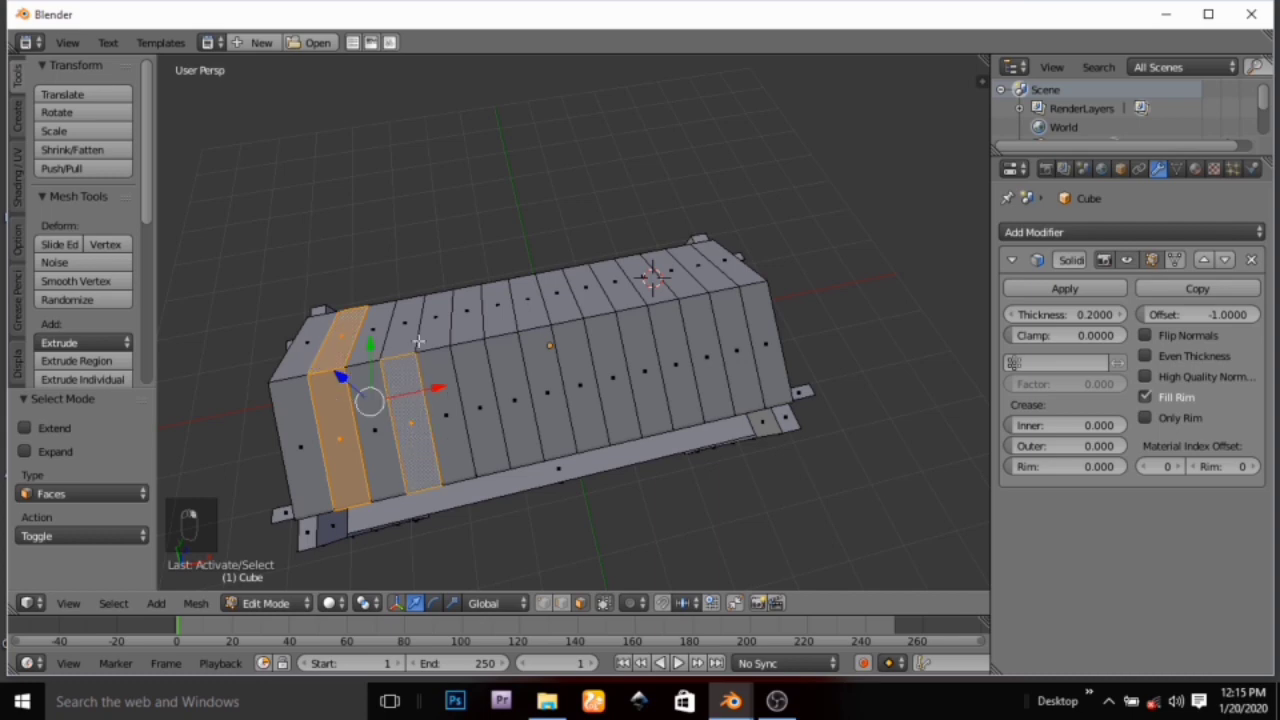
shift+right_click(410, 328)
shift+right_click(487, 420)
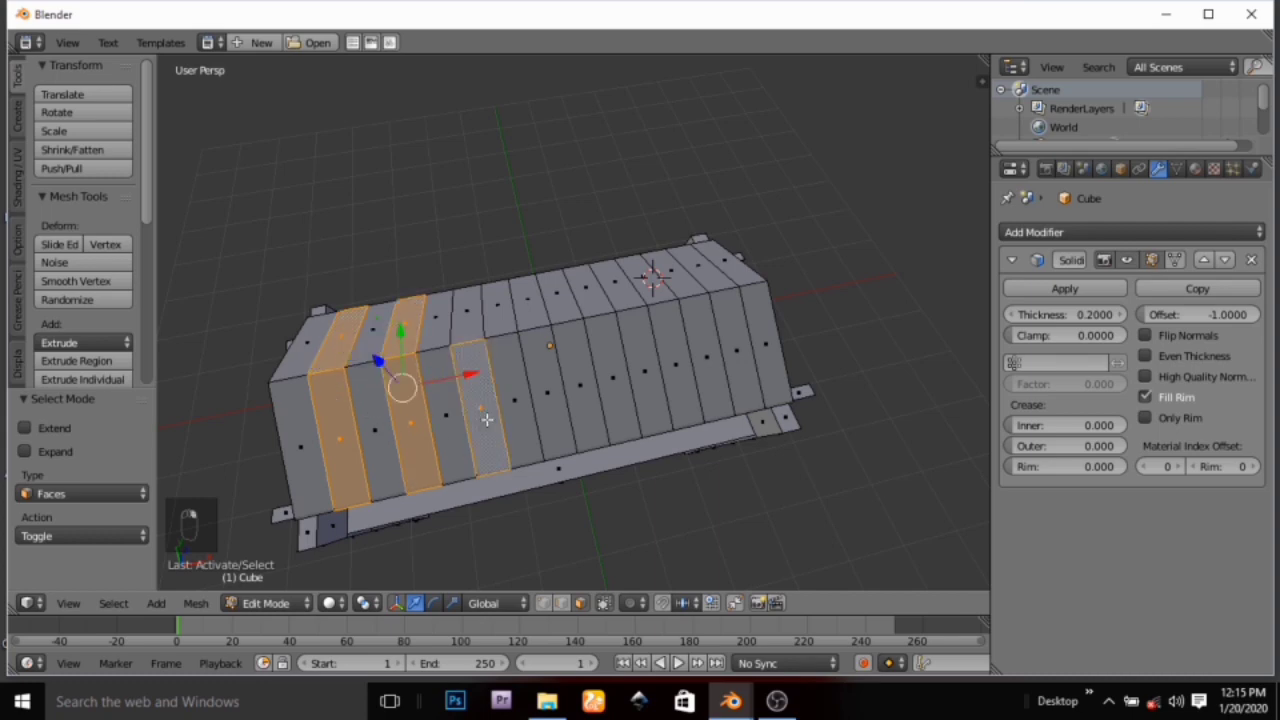
shift+right_click(480, 327)
shift+right_click(552, 390)
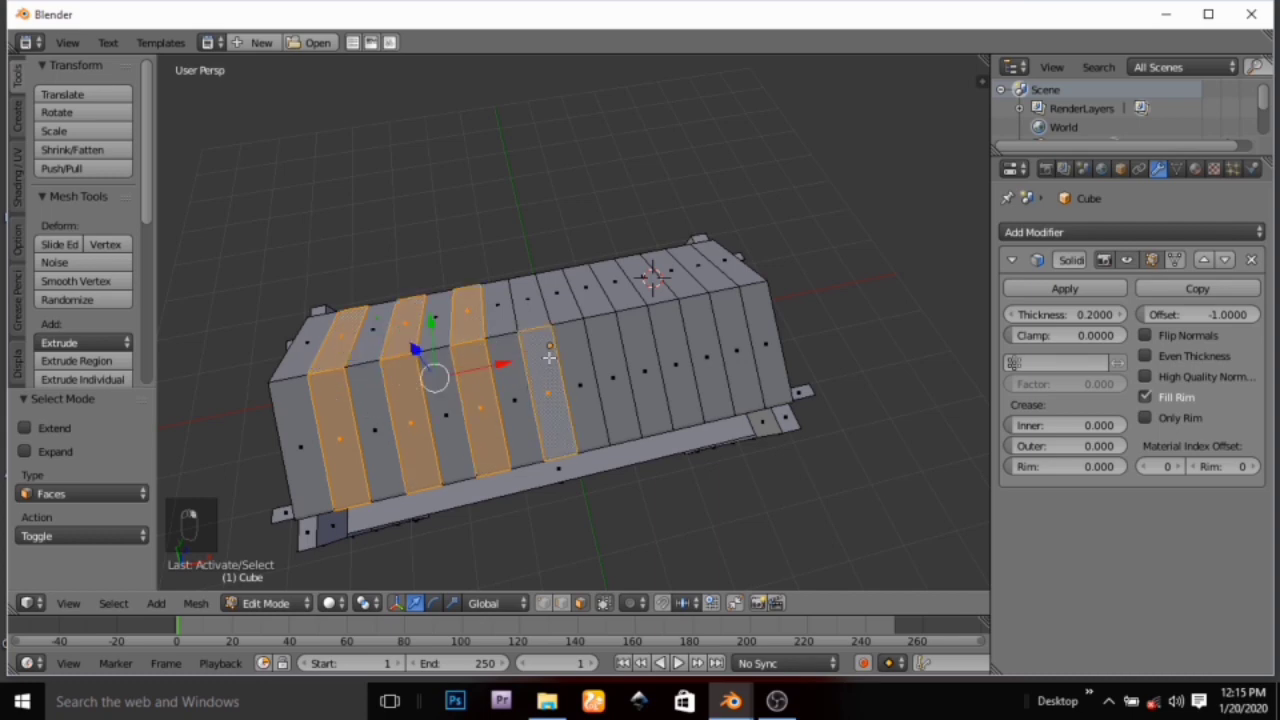
shift+right_click(538, 290)
shift+right_click(594, 306)
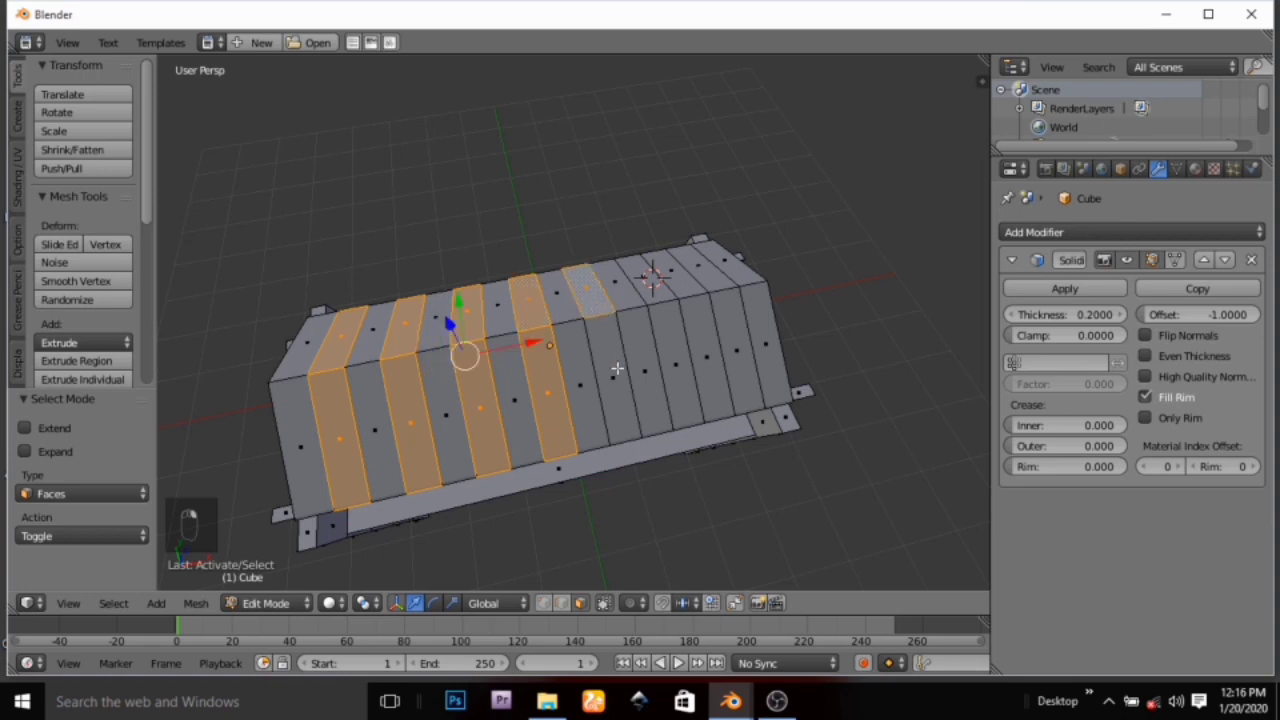
shift+right_click(617, 368)
shift+right_click(649, 290)
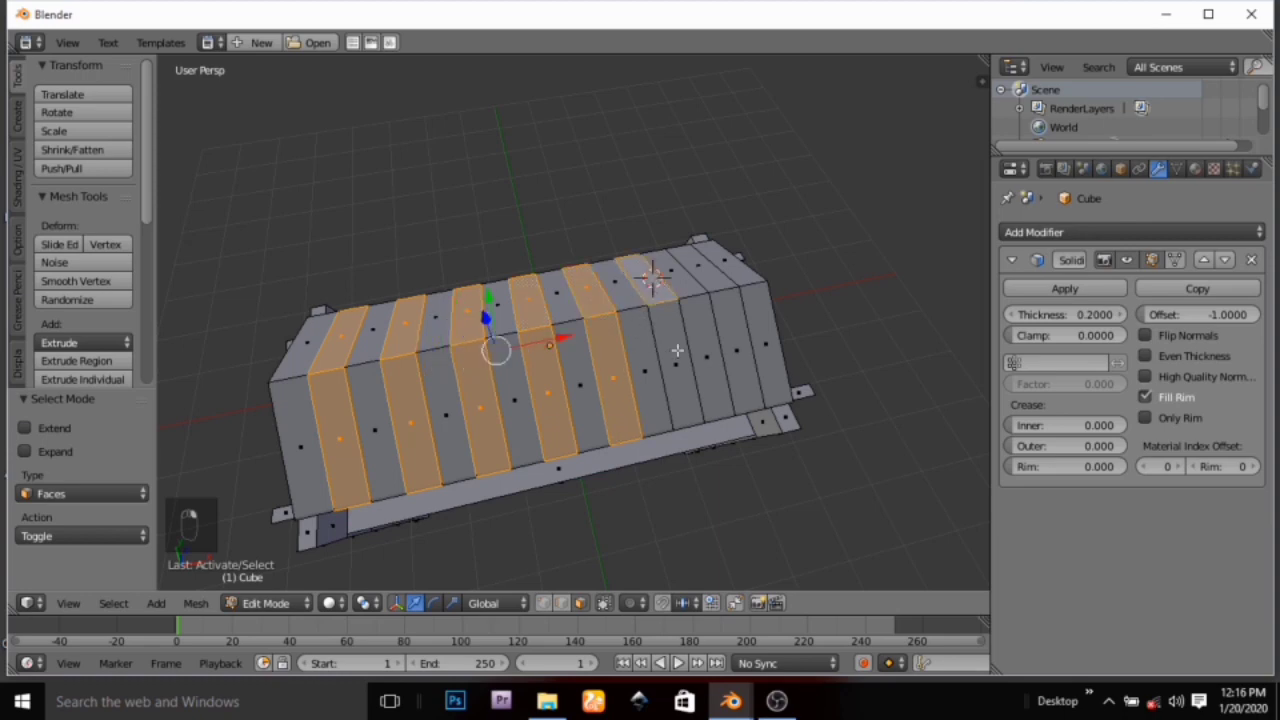
shift+right_click(676, 350)
shift+right_click(709, 282)
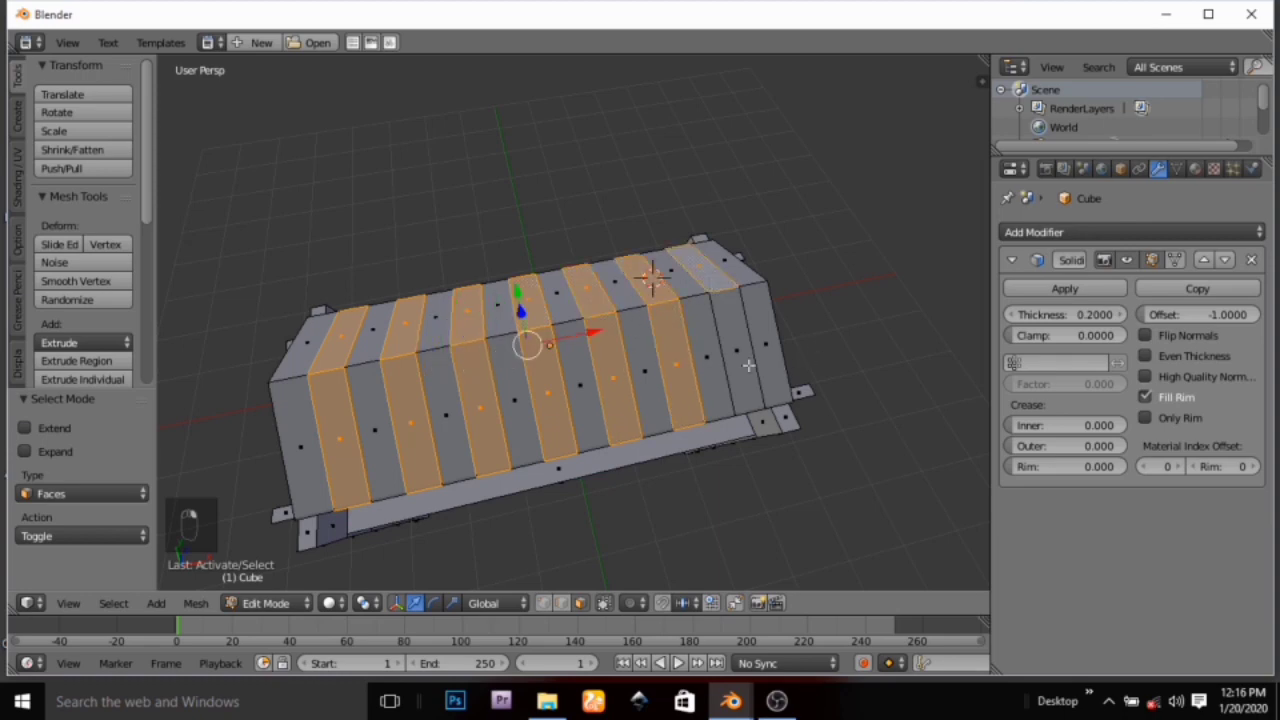
shift+right_click(748, 366)
Extrude the selected alternating roof strips outward by about 0.244 and exit Edit Mode
middle_drag(734, 456, 733, 360)
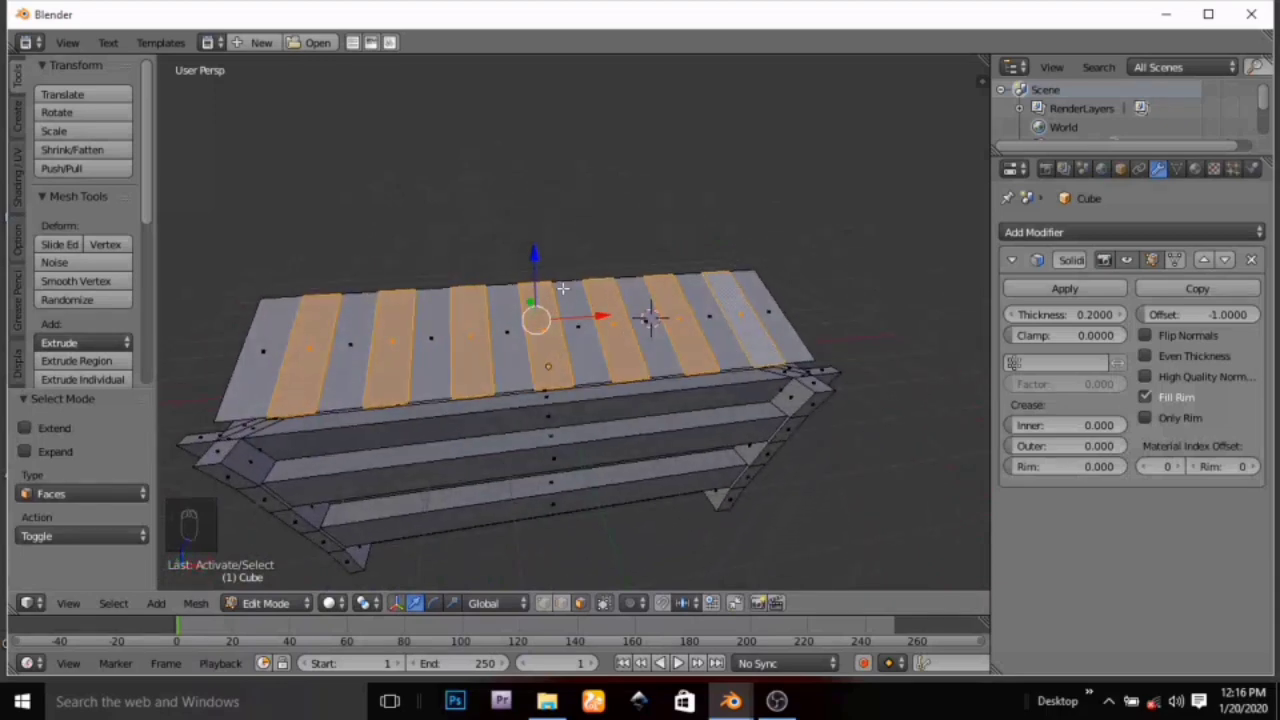
drag(537, 254, 567, 254)
key(e)
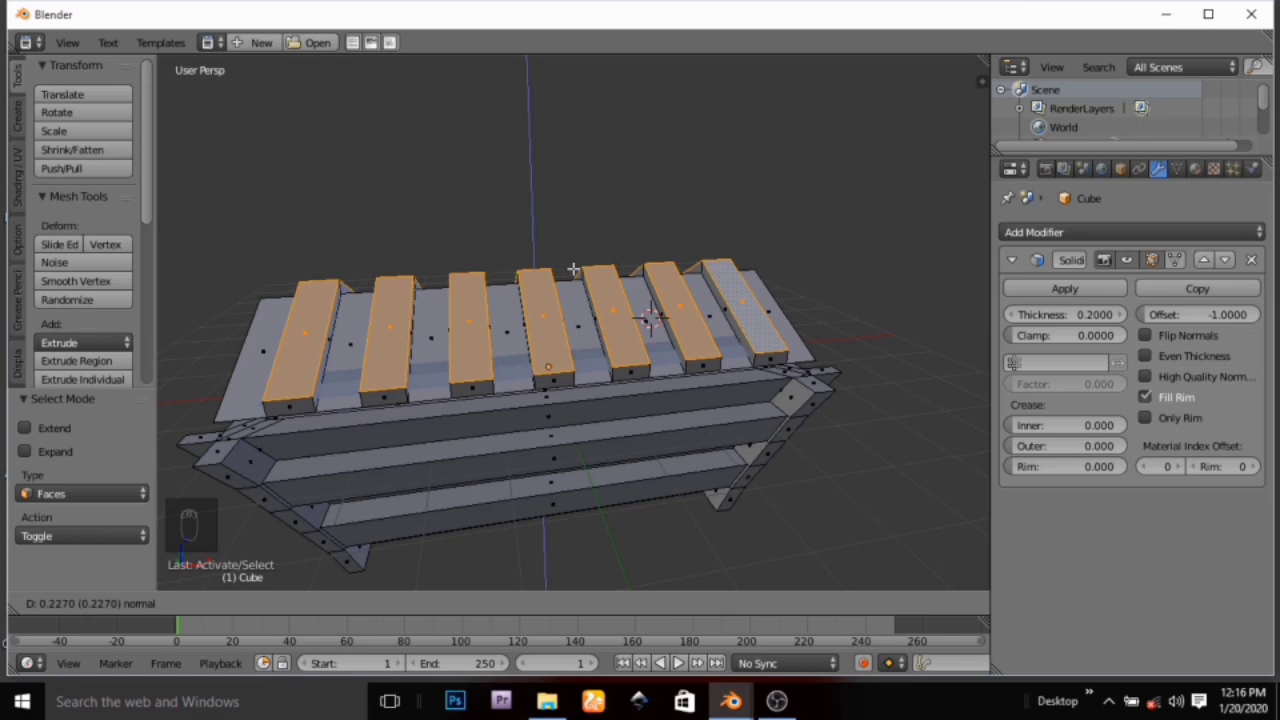
click(573, 269)
middle_drag(599, 318, 569, 324)
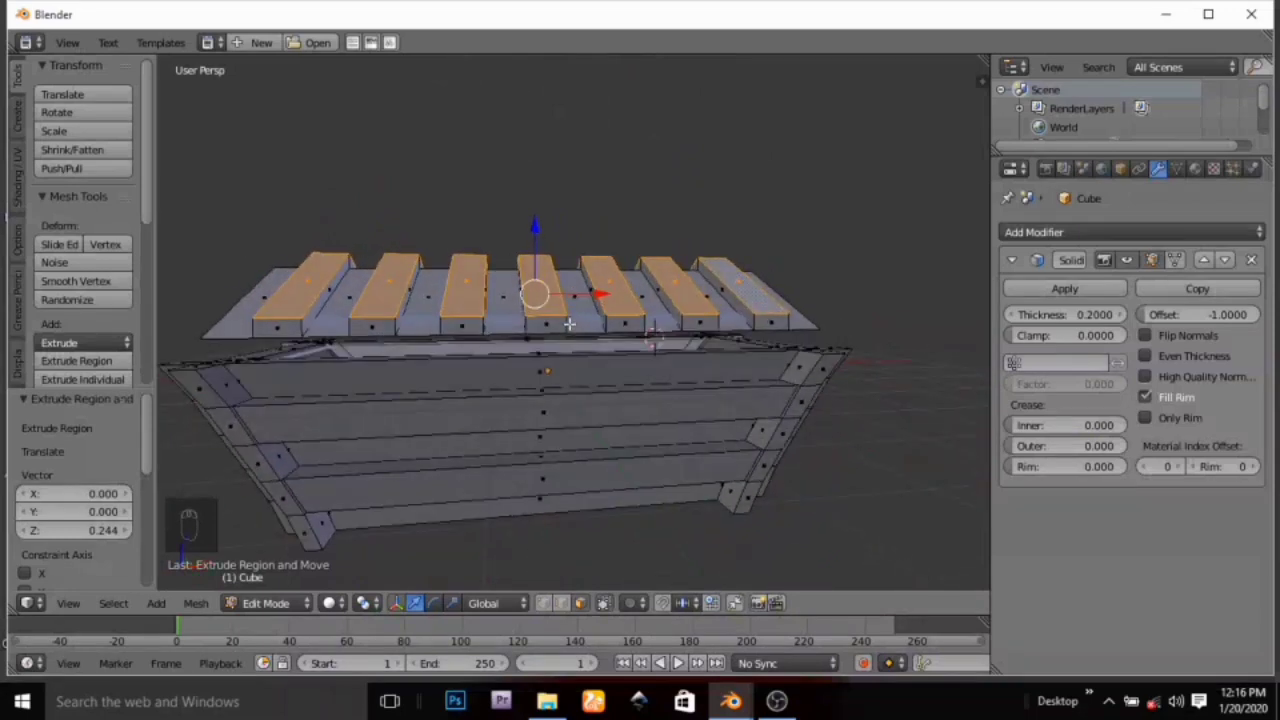
key(Tab)
middle_drag(506, 389, 585, 337)
scroll(517, 440, down, 4)
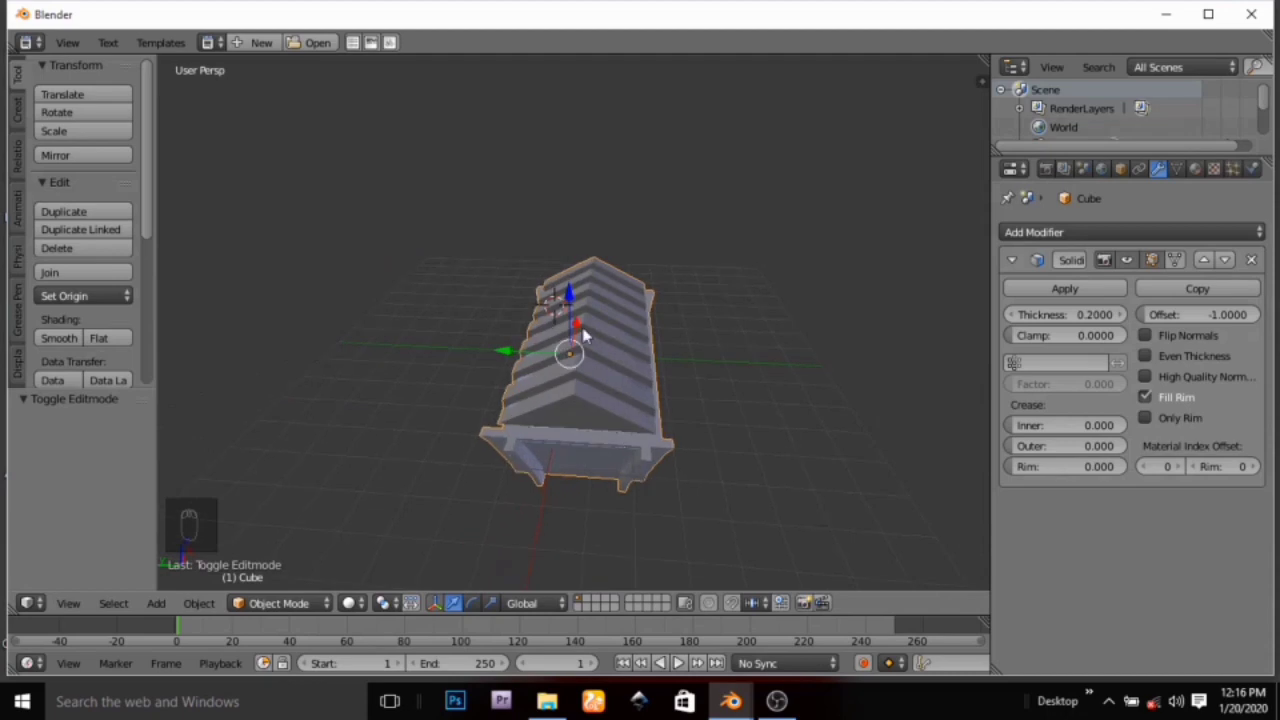
Return the structure to Edit Mode and clear the selection of all its faces
right_click(585, 337)
middle_drag(585, 400, 554, 413)
key(Tab)
key(a)
key(a)
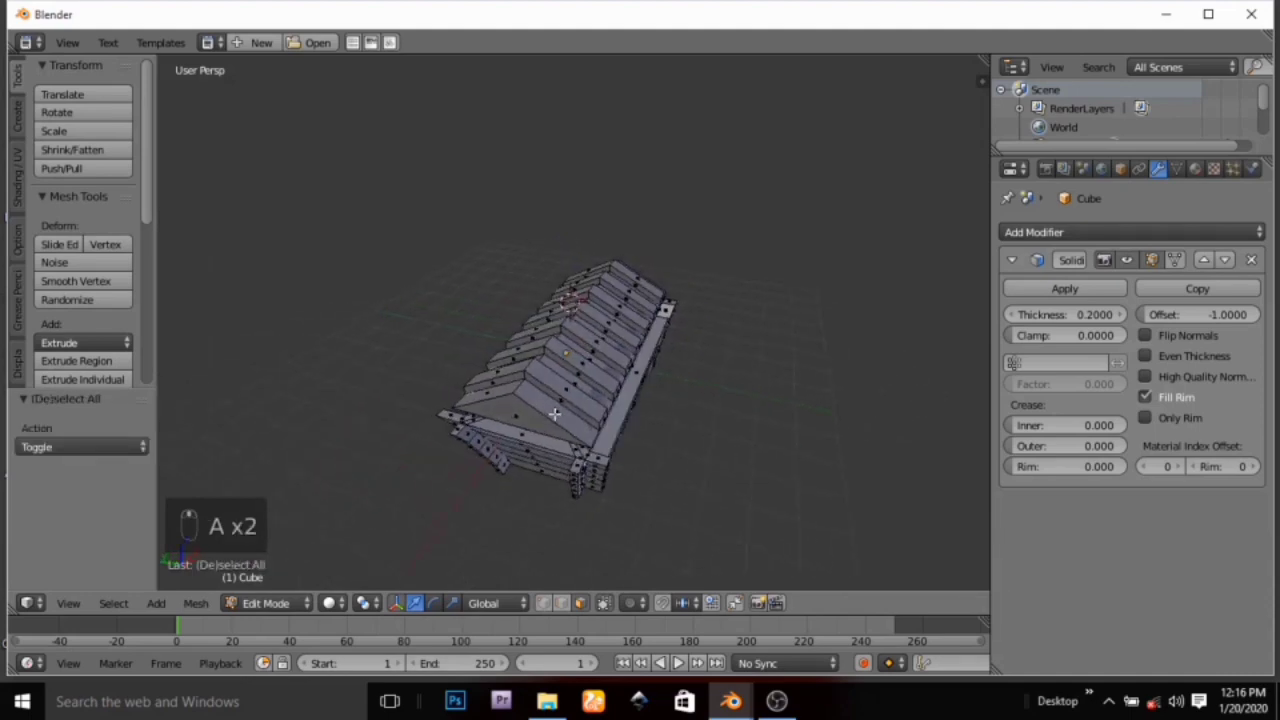
right_click(555, 411)
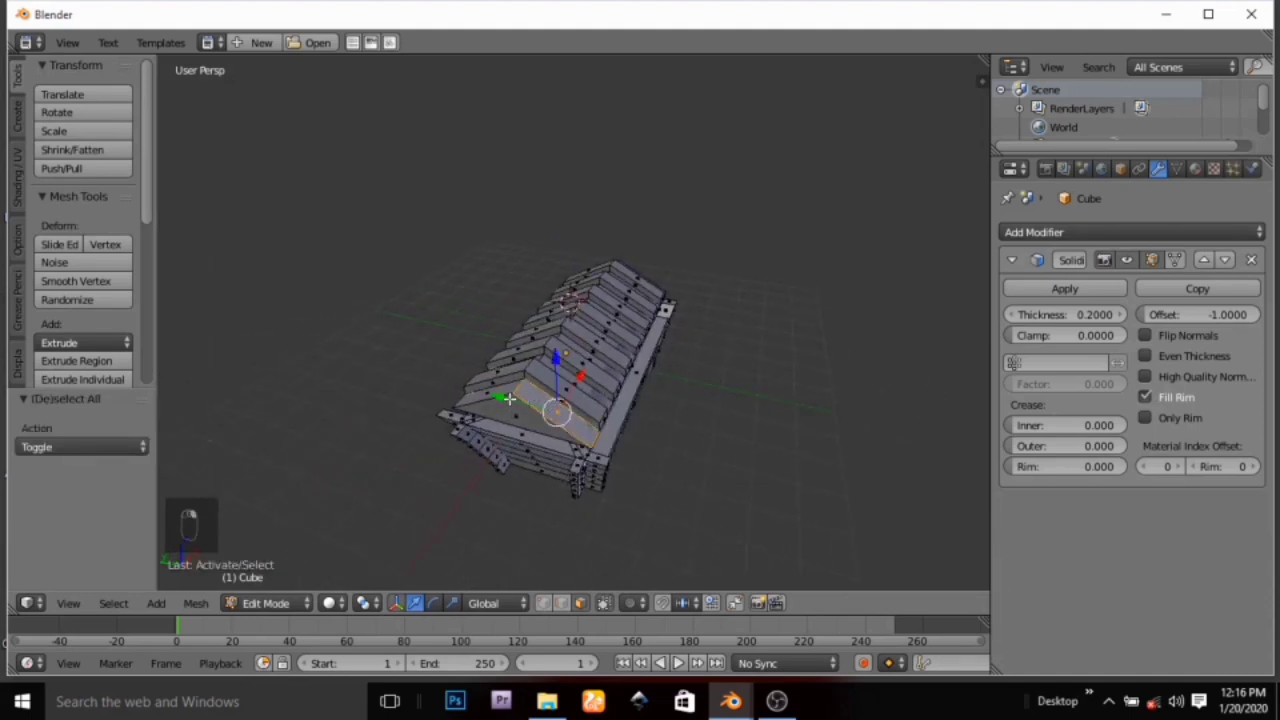
key(a)
key(a)
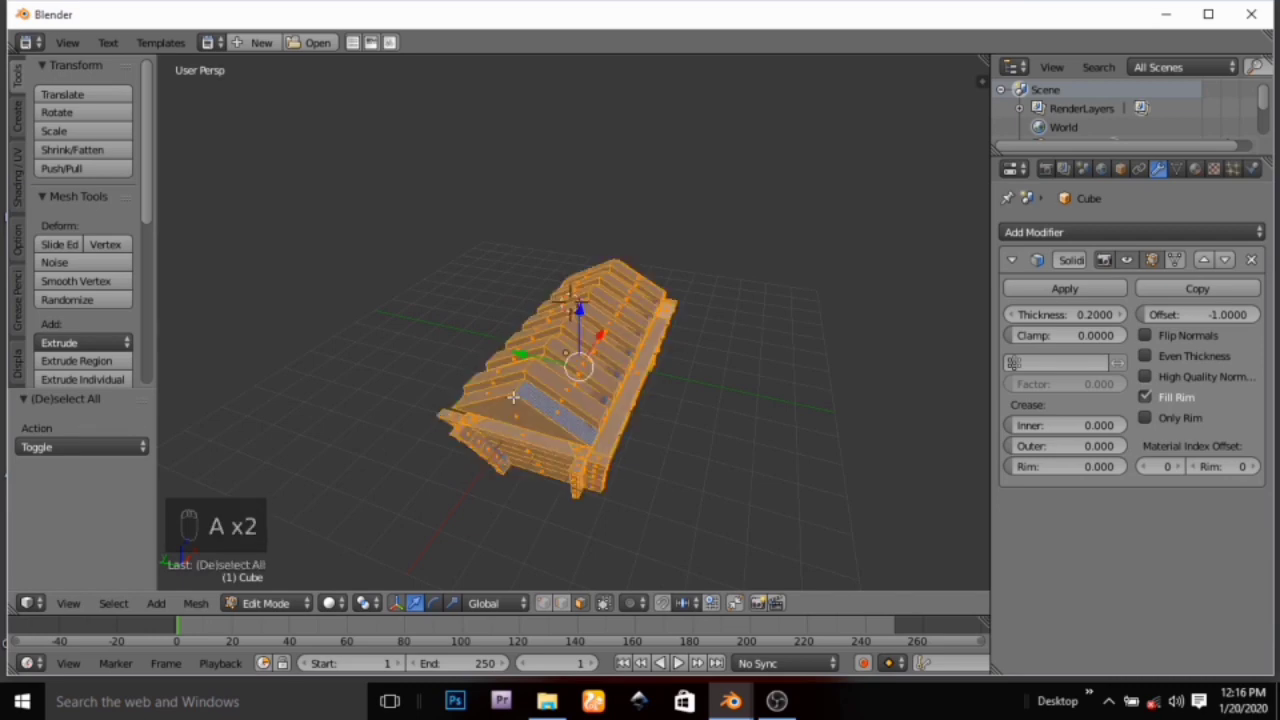
key(a)
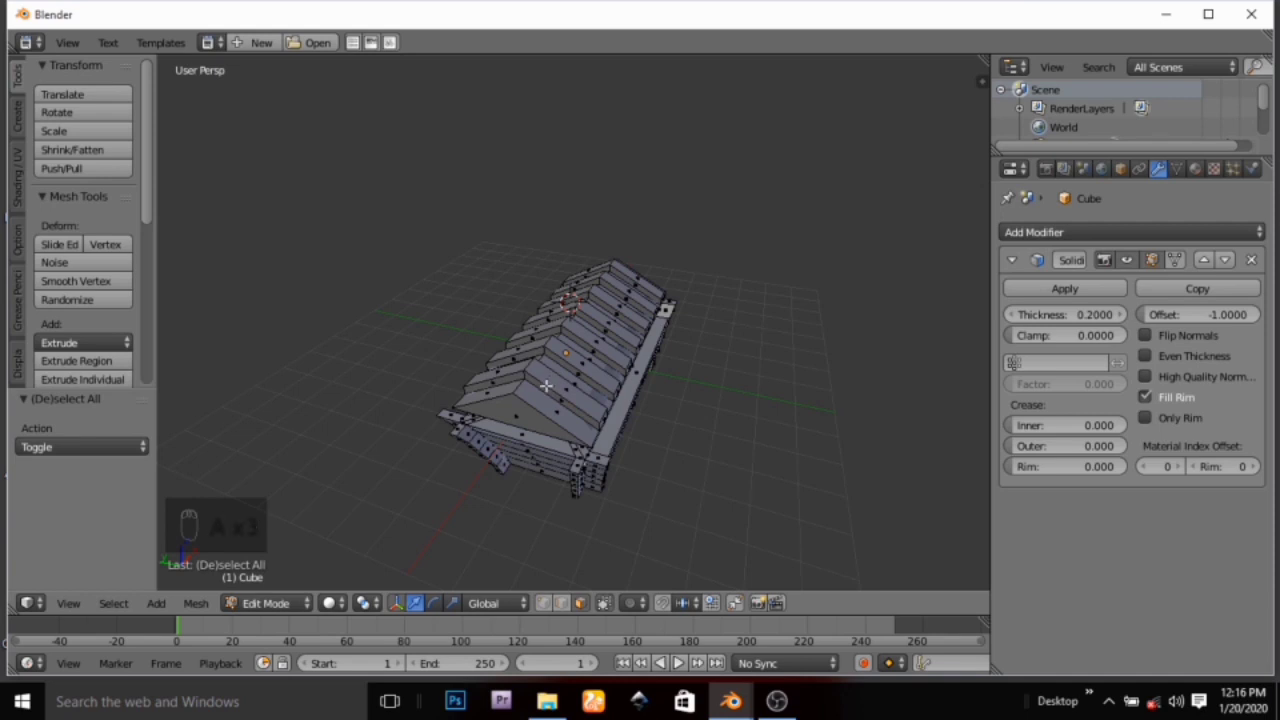
Box-select the whole roof in wireframe display from a side view, then return to solid display
mouse_move(549, 382)
middle_down()
mouse_move(418, 329)
mouse_move(511, 338)
mouse_move(449, 366)
mouse_move(480, 366)
mouse_move(437, 371)
mouse_move(423, 354)
mouse_move(487, 333)
mouse_move(580, 354)
mouse_move(654, 346)
mouse_move(563, 369)
mouse_move(606, 380)
mouse_move(672, 369)
mouse_move(494, 284)
mouse_move(418, 270)
middle_up()
key(z)
key(b)
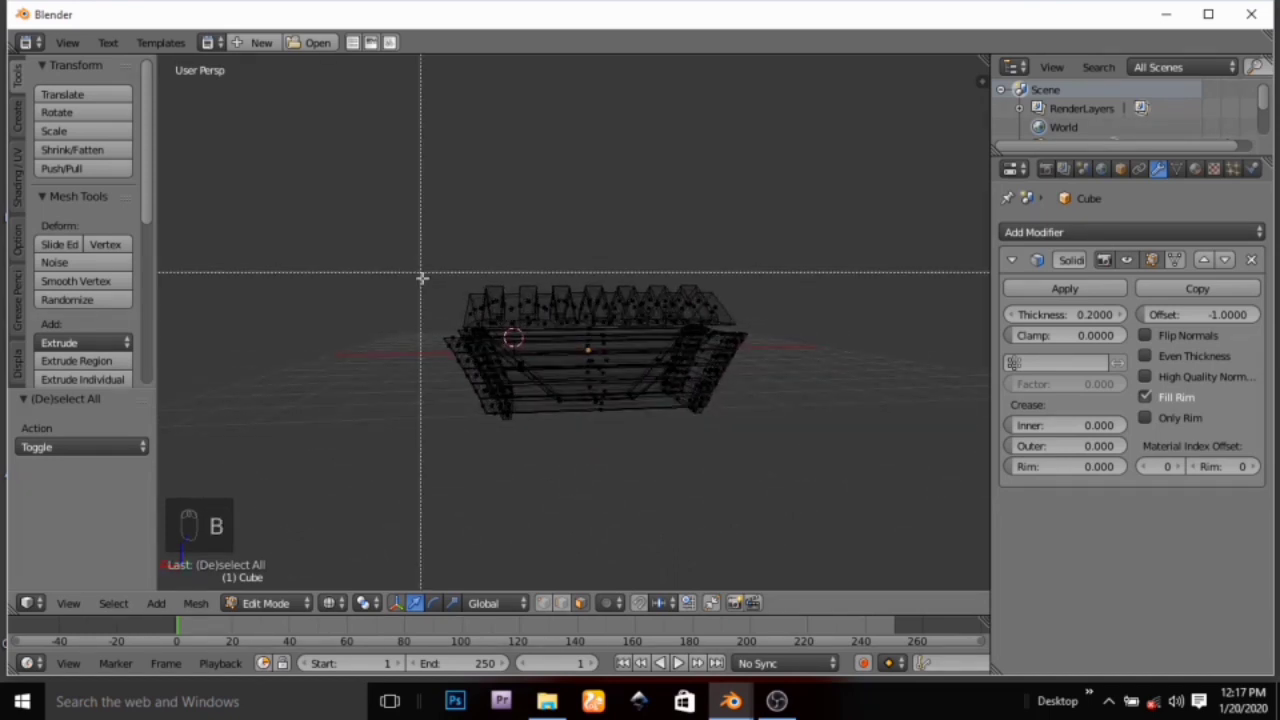
drag(422, 275, 771, 331)
middle_drag(768, 334, 538, 398)
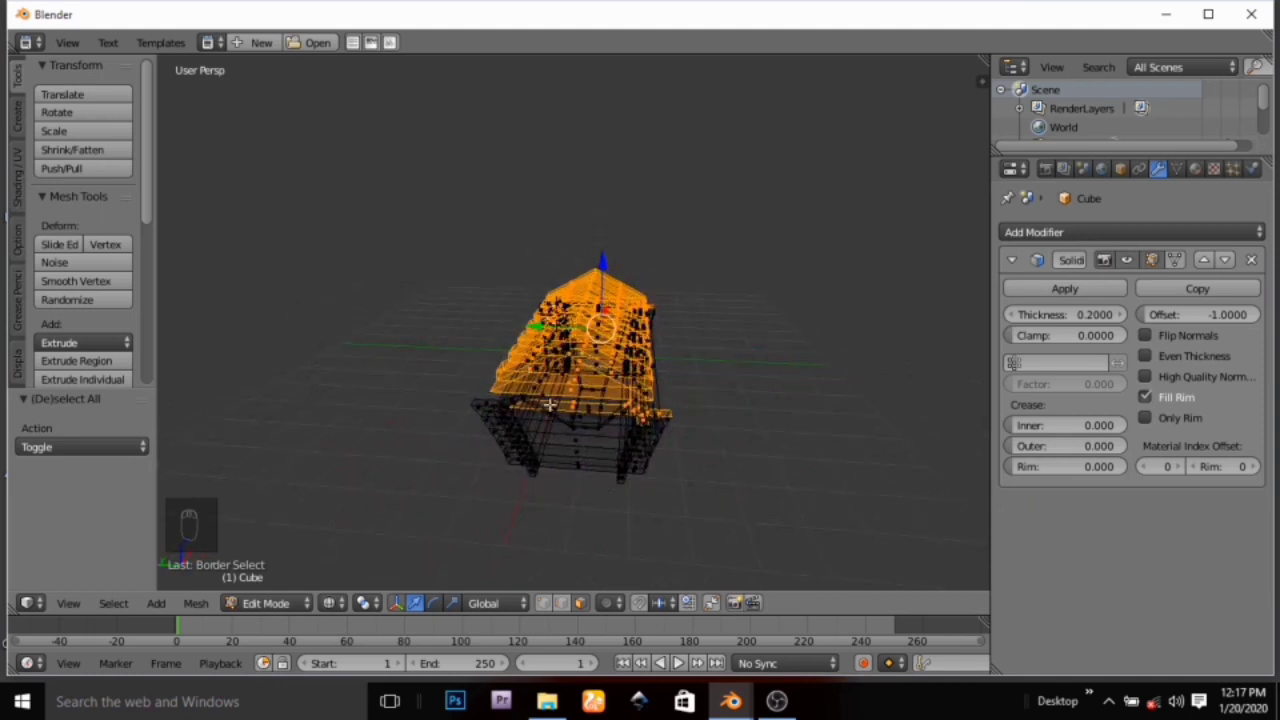
key(z)
middle_drag(550, 406, 553, 426)
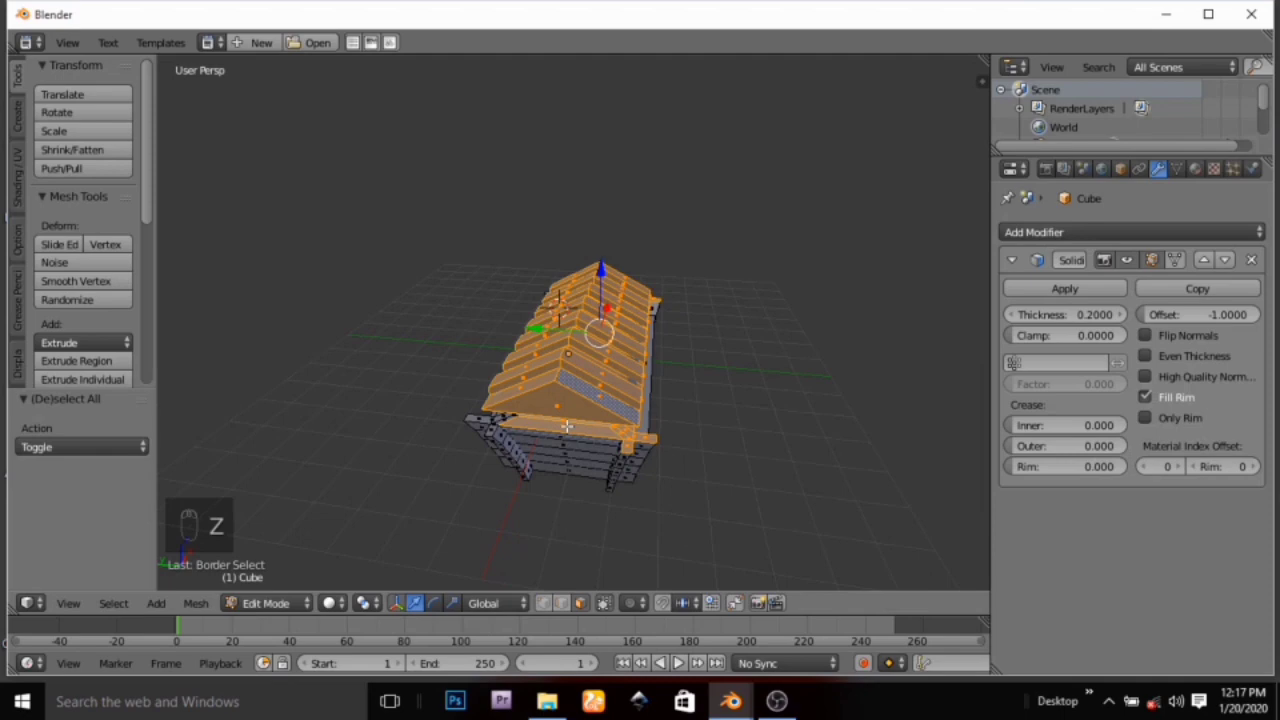
Deselect the beam faces below the roof along one gable end, the adjoining long side and their shared corner
right_click(566, 427)
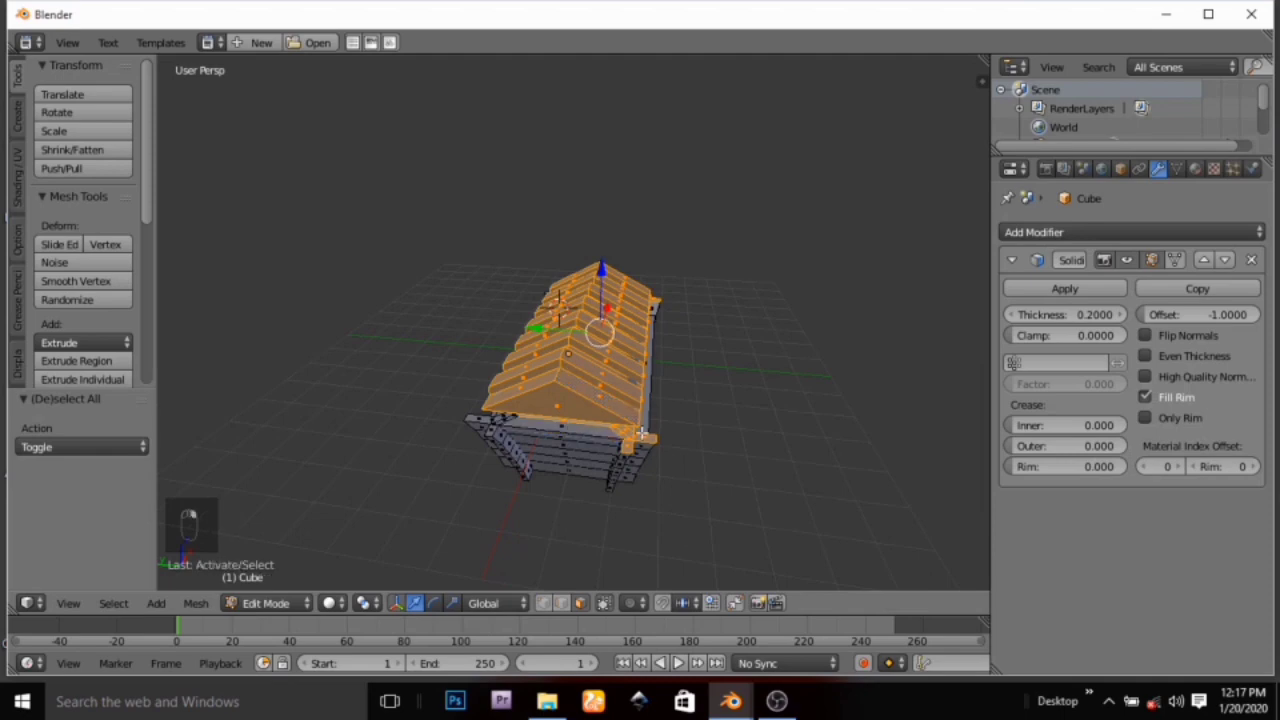
shift+right_click(642, 434)
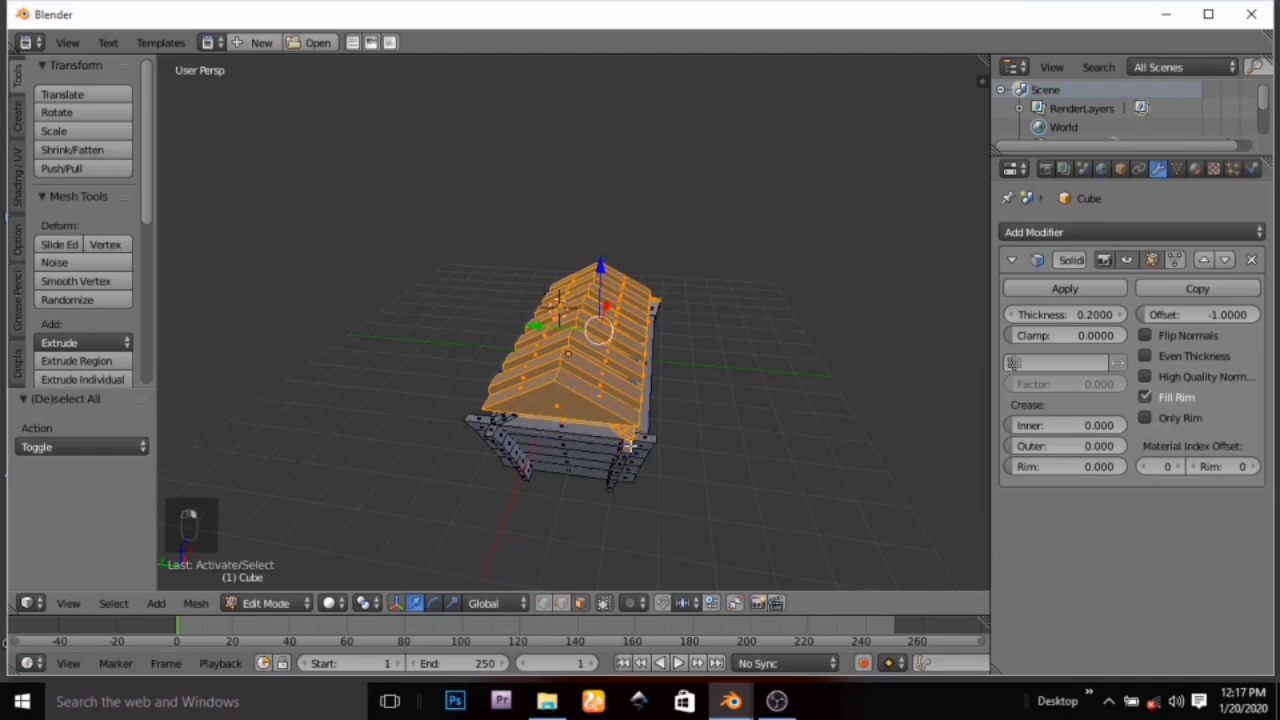
scroll(628, 443, up, 2)
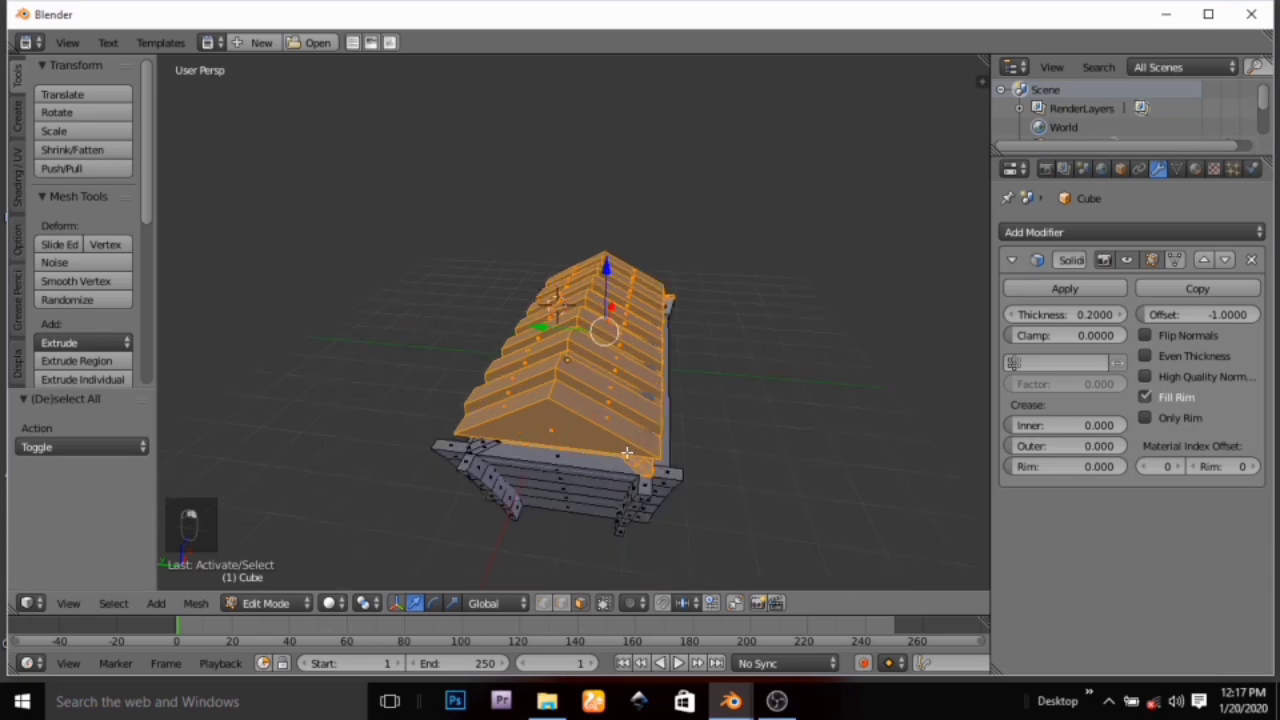
scroll(626, 453, up, 5)
middle_drag(641, 489, 560, 491)
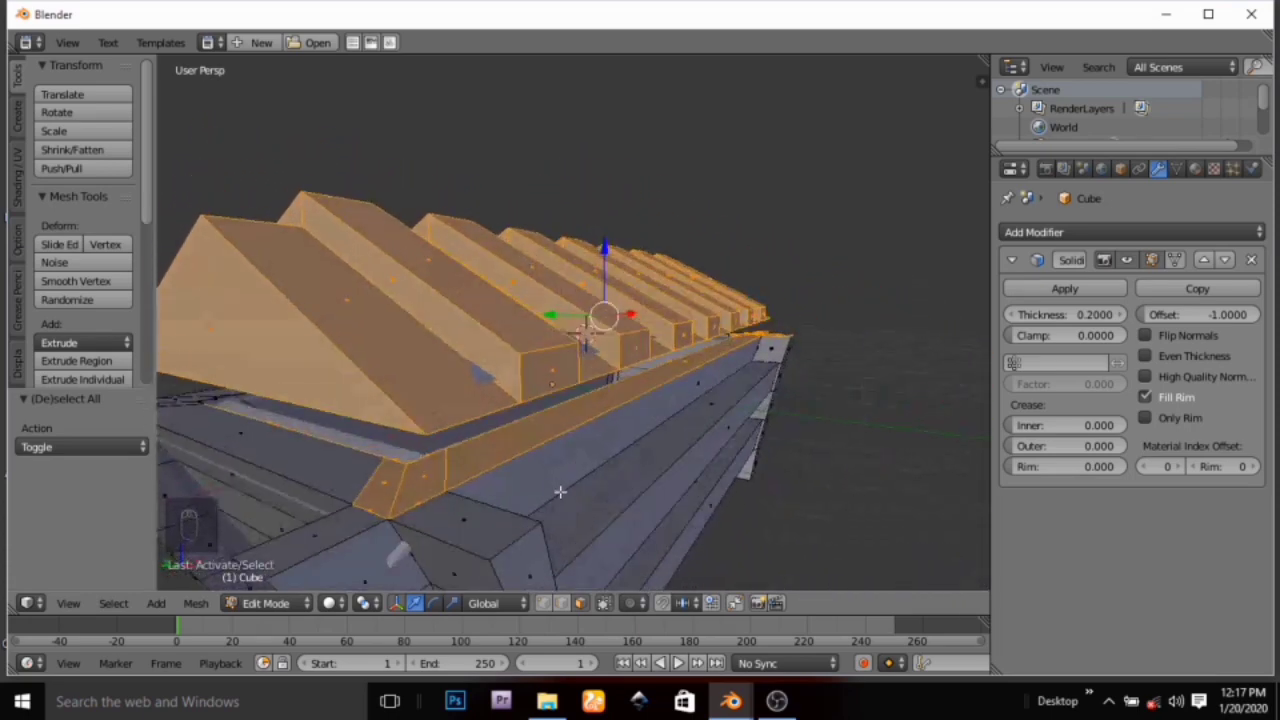
shift+right_click(492, 464)
shift+right_click(432, 472)
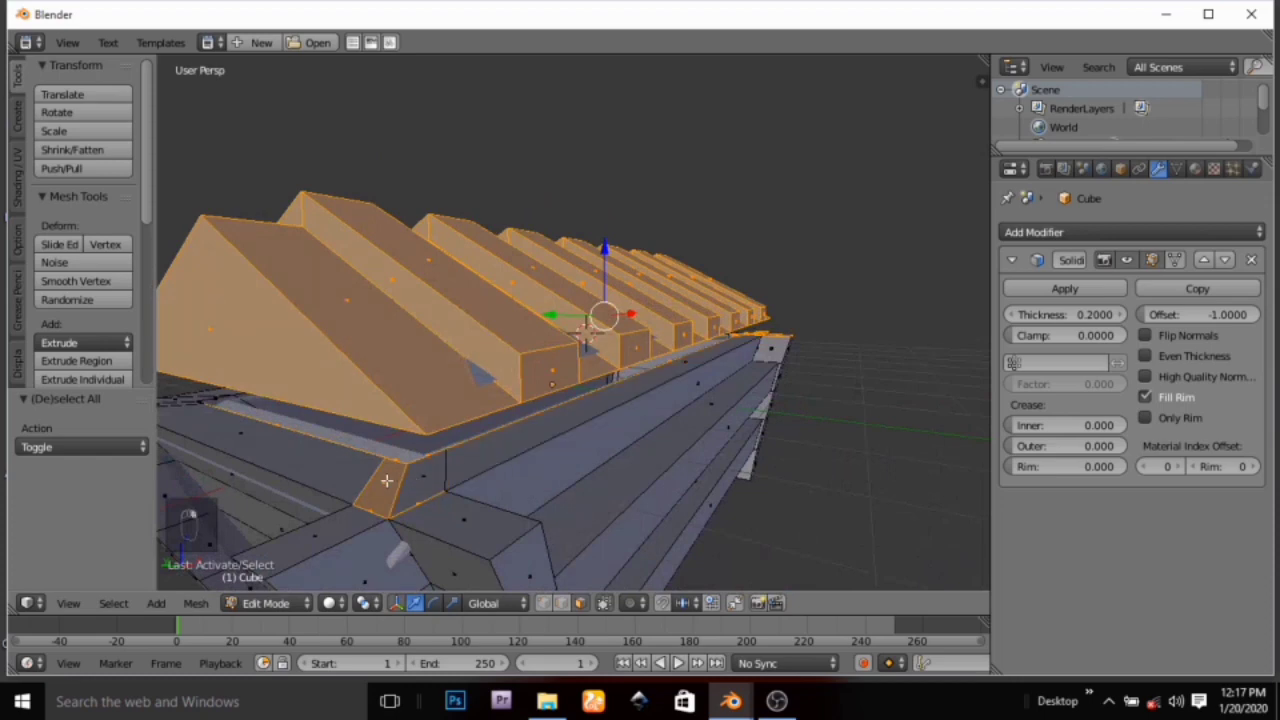
shift+right_click(384, 485)
Deselect the remaining beam faces beneath the roof at the other corner of the frame
middle_drag(501, 473, 298, 474)
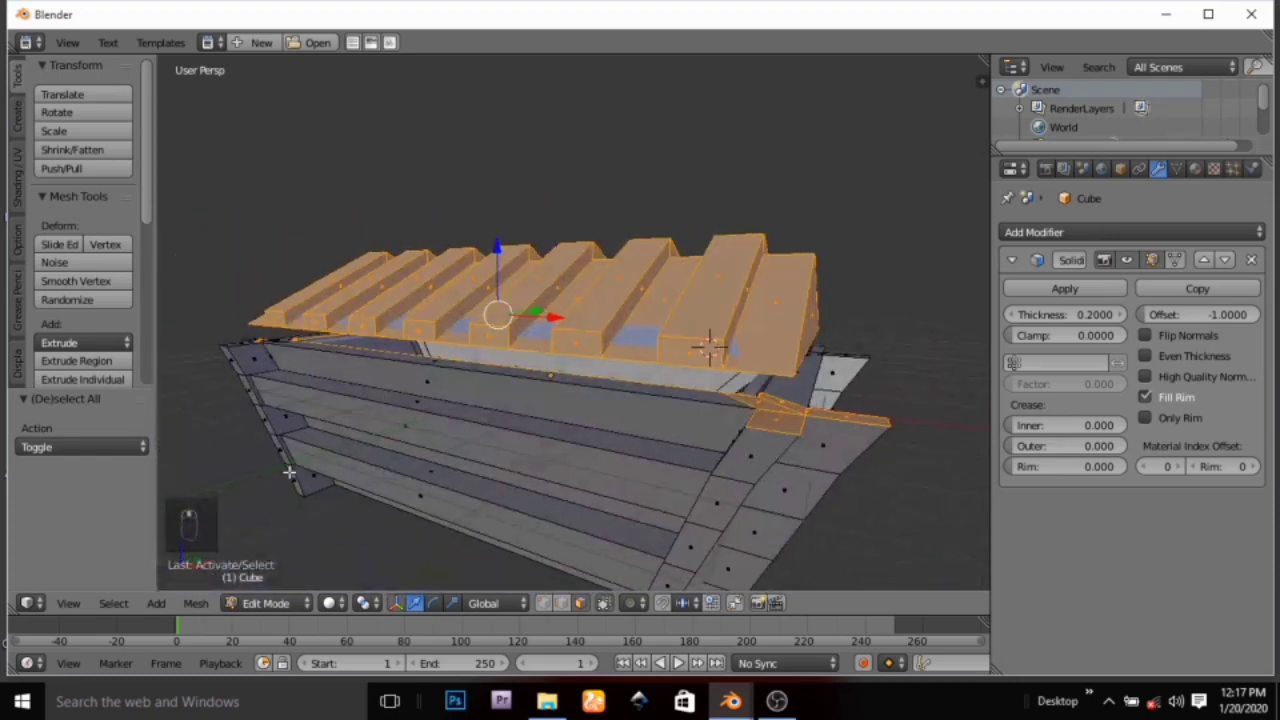
shift+right_click(749, 427)
shift+right_click(761, 398)
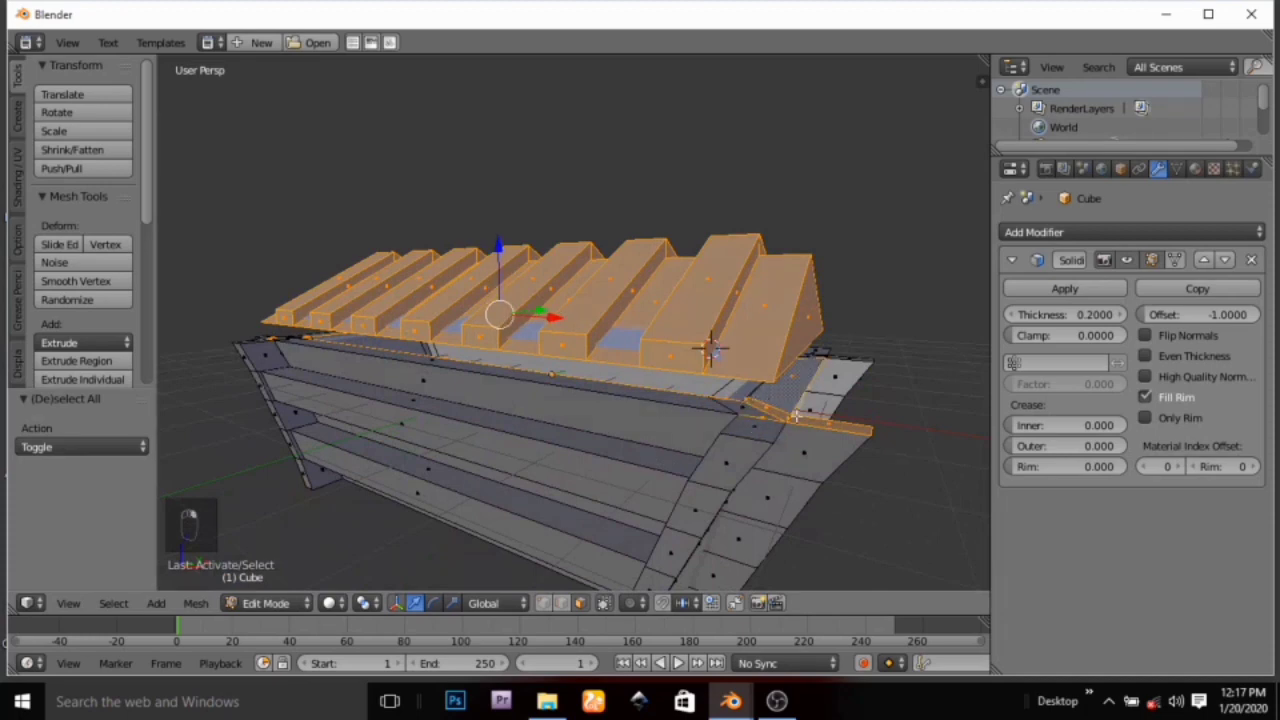
shift+right_click(778, 412)
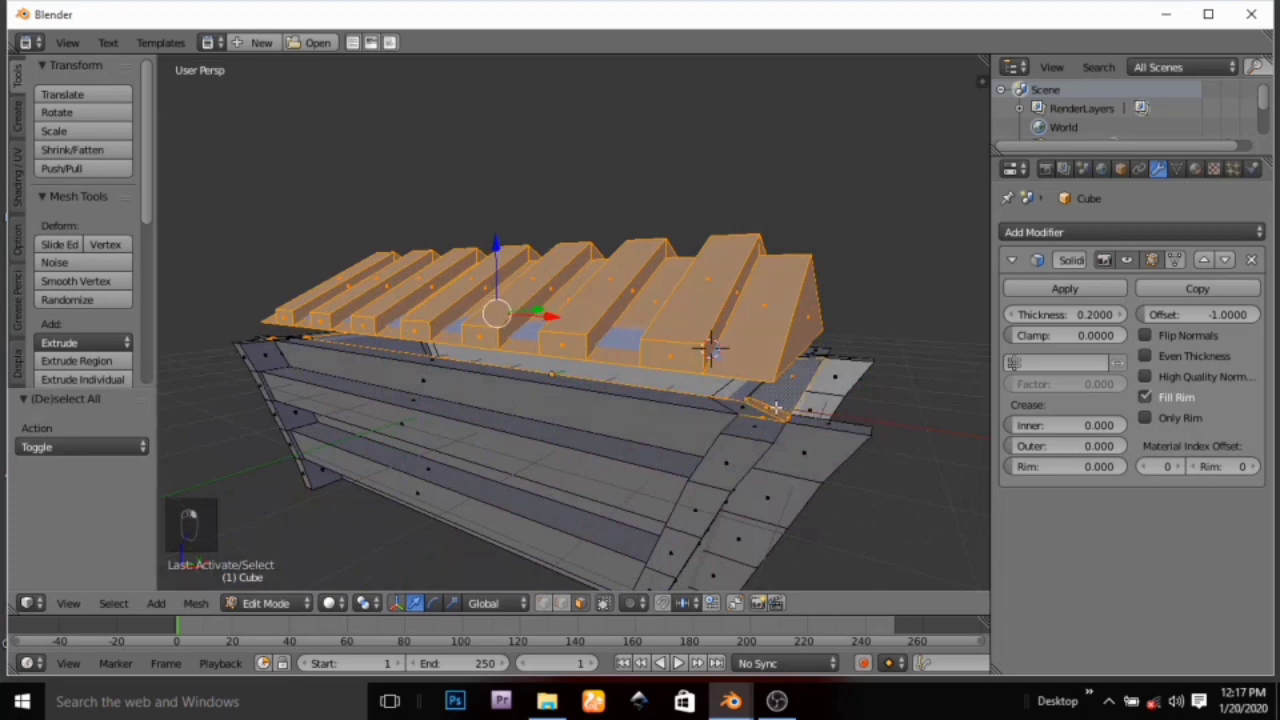
shift+right_click(784, 393)
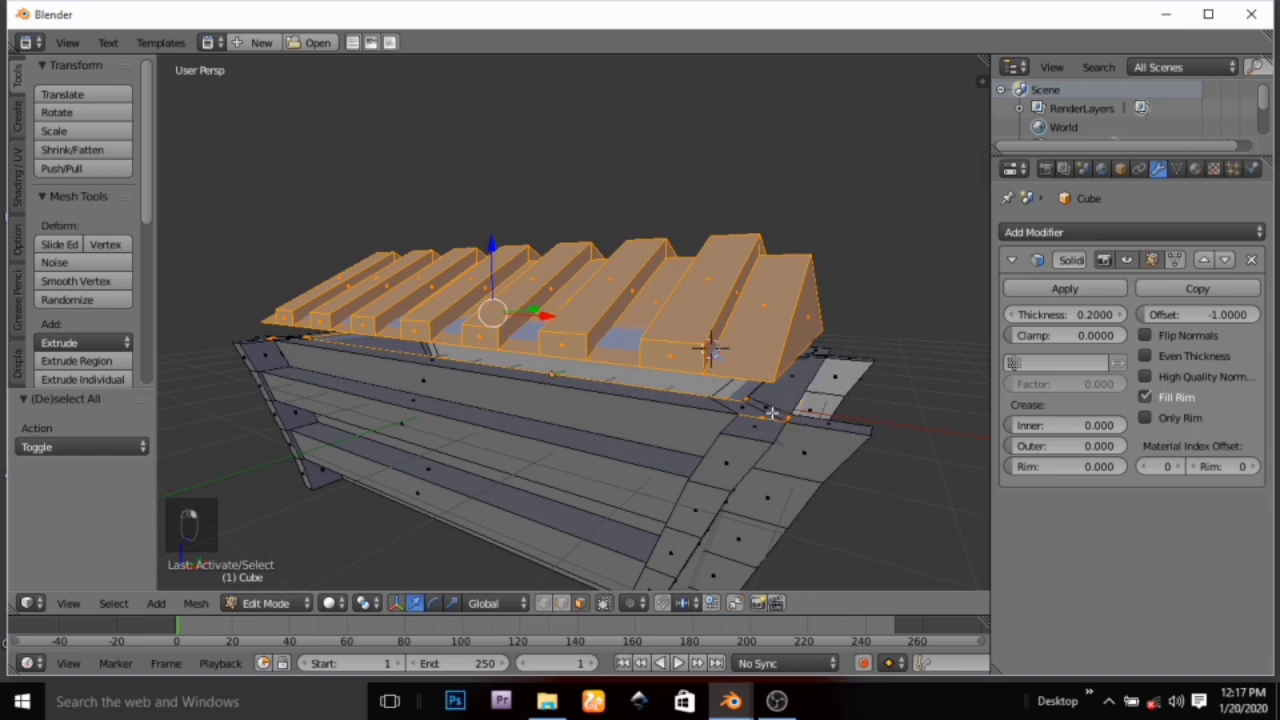
middle_drag(766, 418, 710, 430)
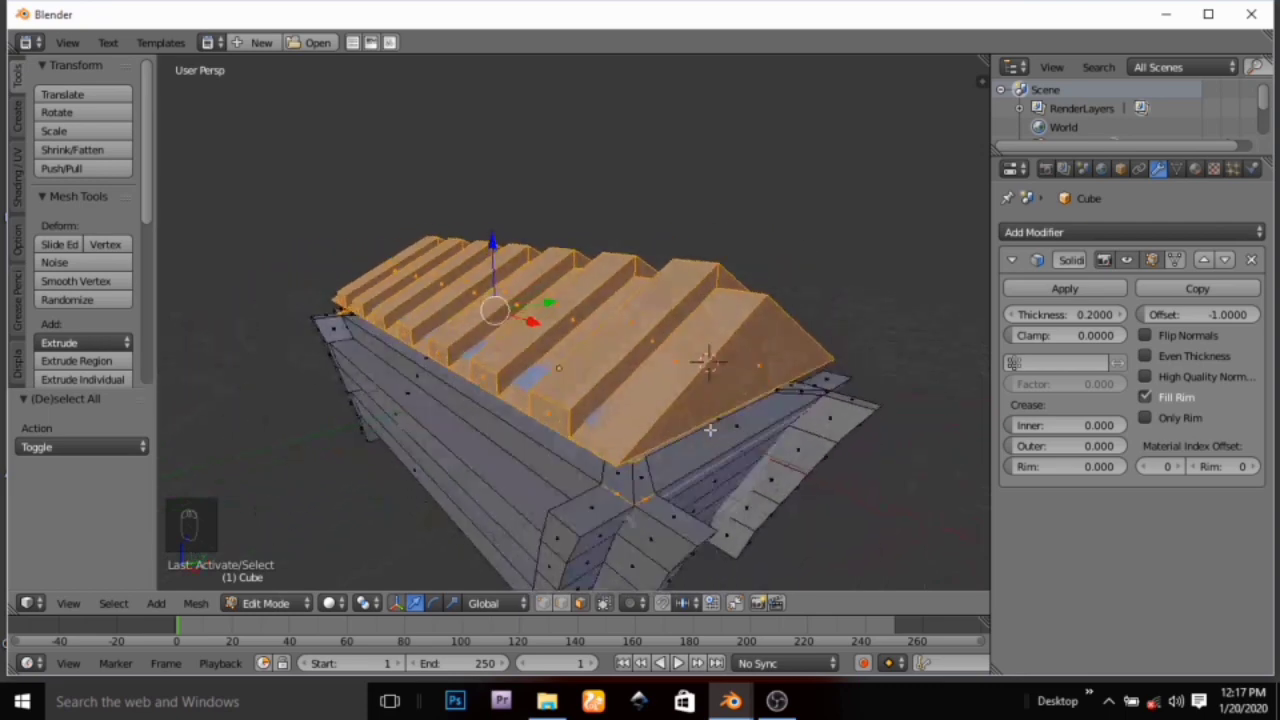
Switch to edge selection and deselect the leftover frame edges at the corners, leaving only the roof selected
key(ctrl+Tab)
click(653, 449)
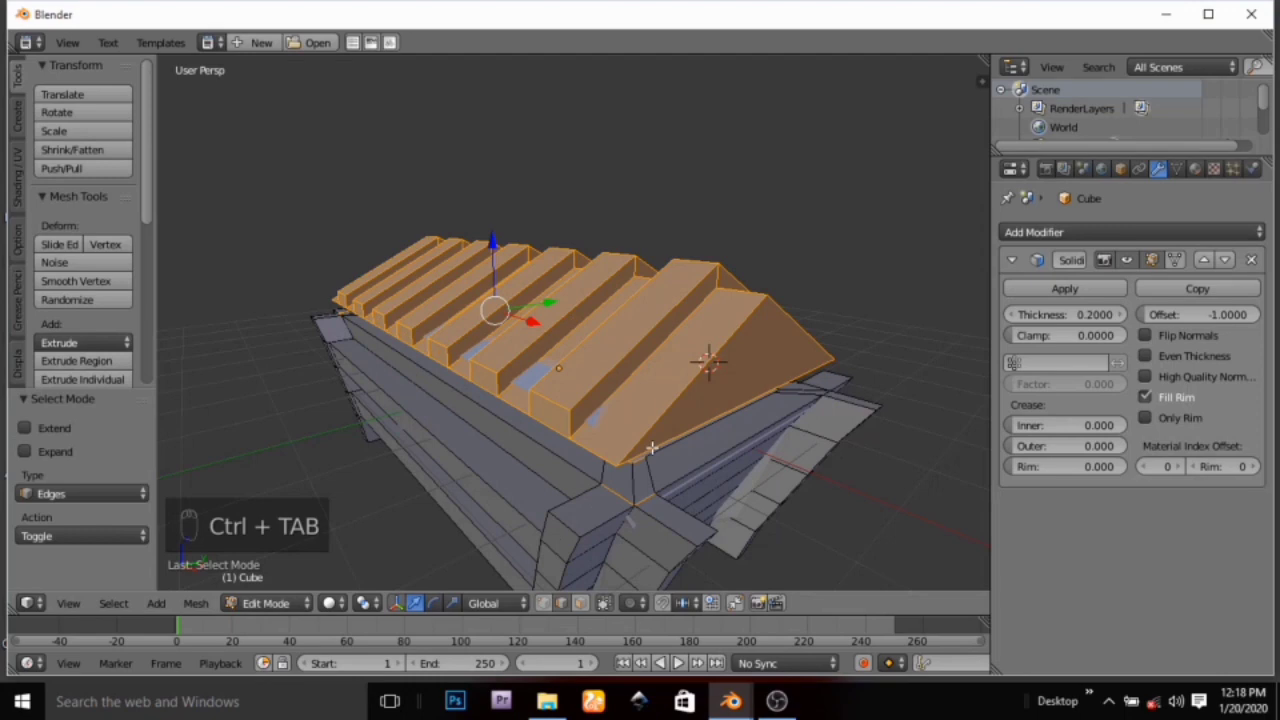
shift+right_click(621, 496)
shift+right_click(641, 500)
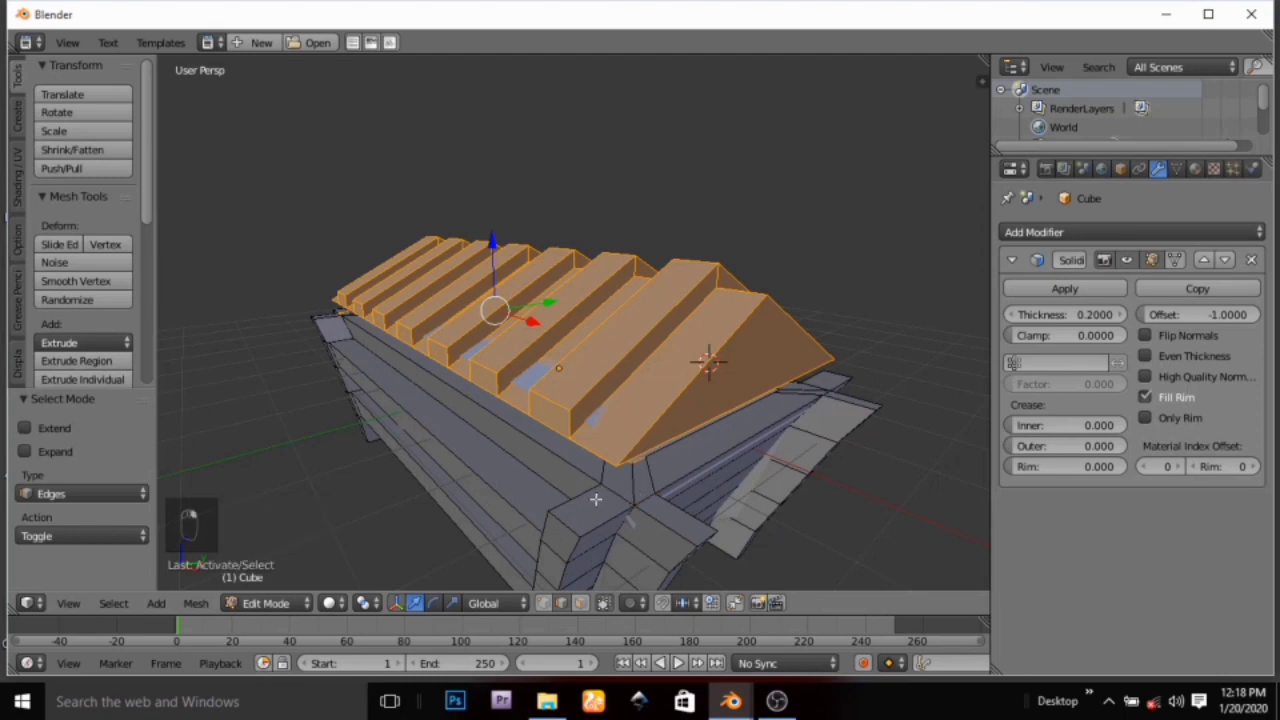
middle_drag(597, 500, 552, 465)
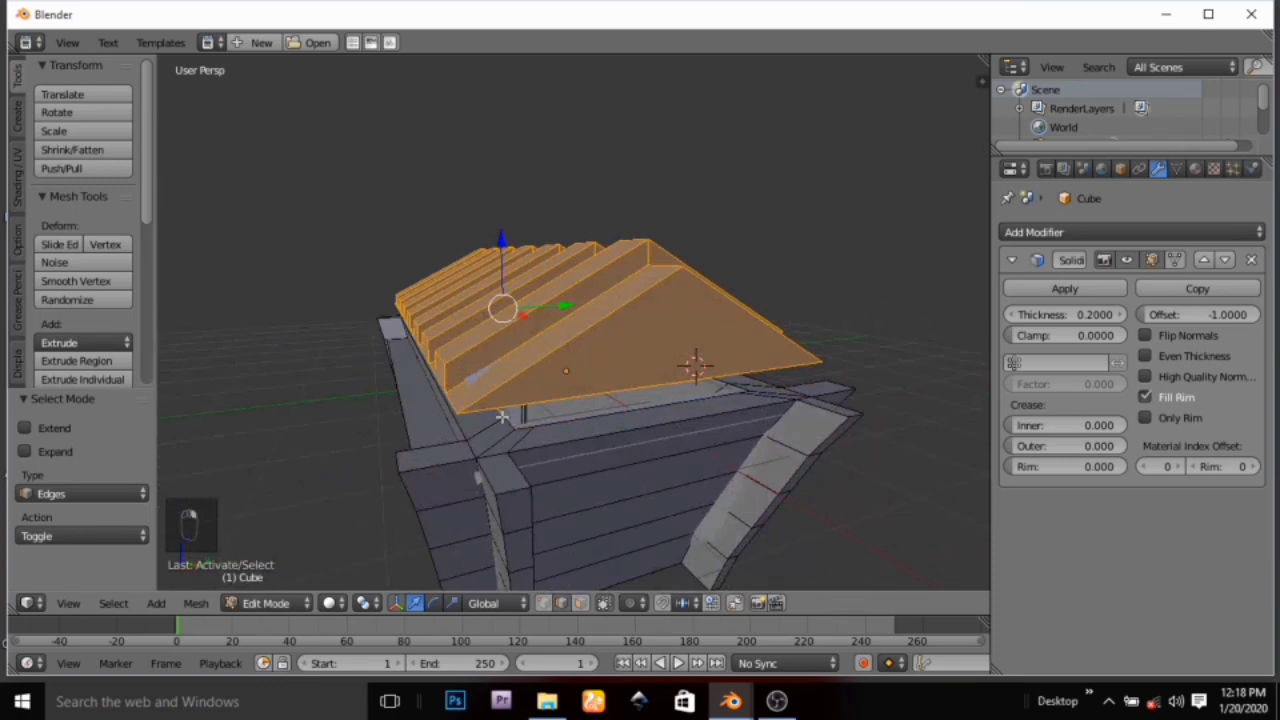
middle_drag(492, 432, 689, 435)
middle_drag(512, 440, 516, 490)
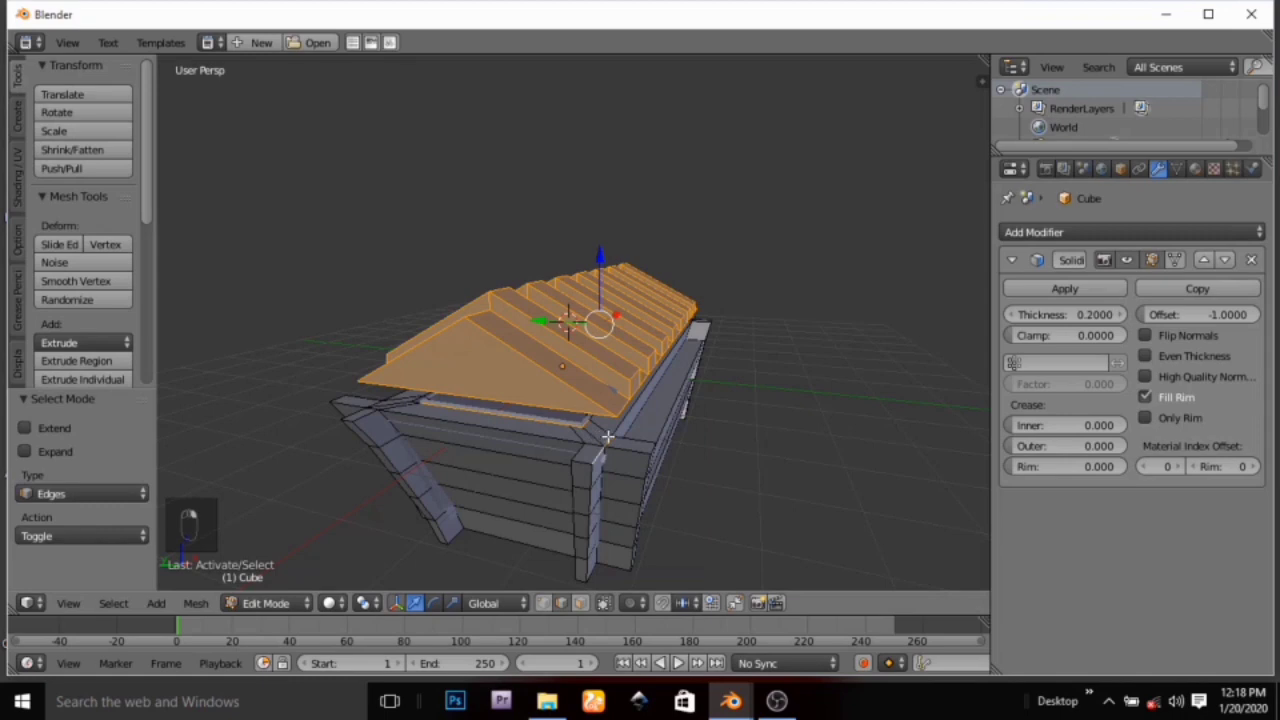
shift+right_click(549, 422)
mouse_move(540, 452)
middle_down()
mouse_move(617, 463)
mouse_move(650, 427)
mouse_move(629, 529)
mouse_move(414, 494)
mouse_move(528, 452)
middle_up()
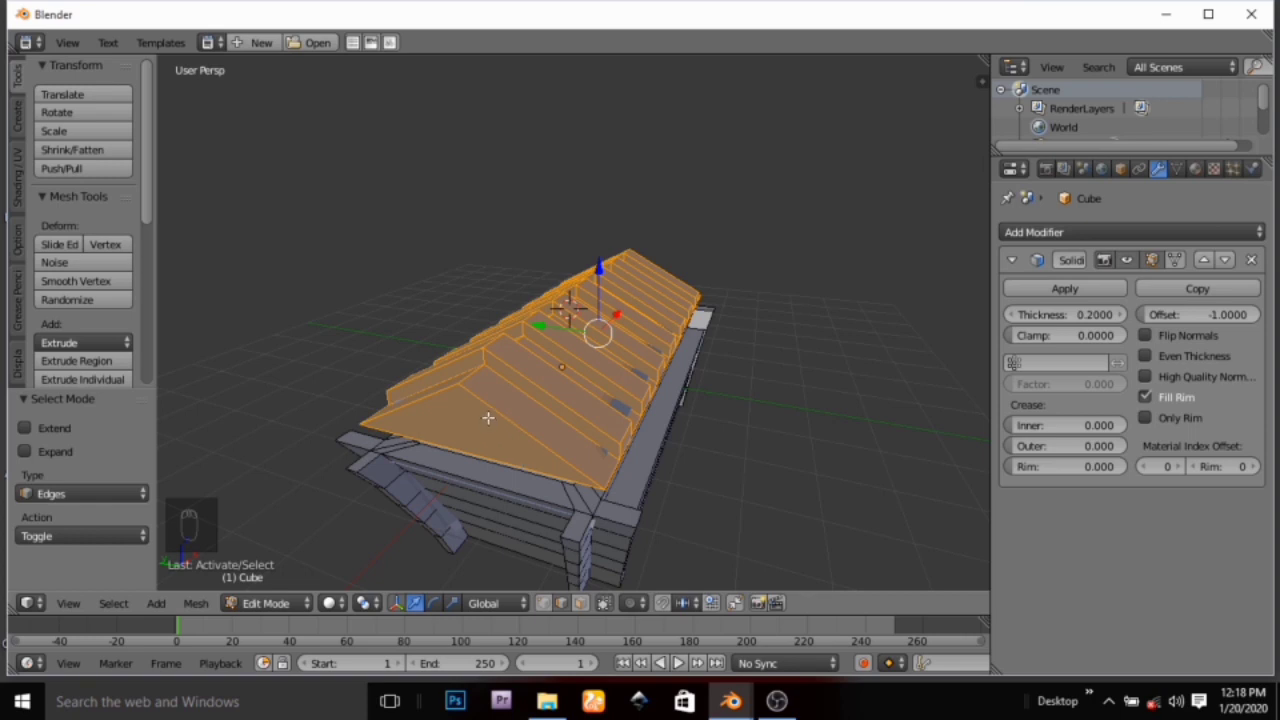
Try moving the selected roof away from the frame, first along the Y axis and then freely
drag(539, 325, 470, 331)
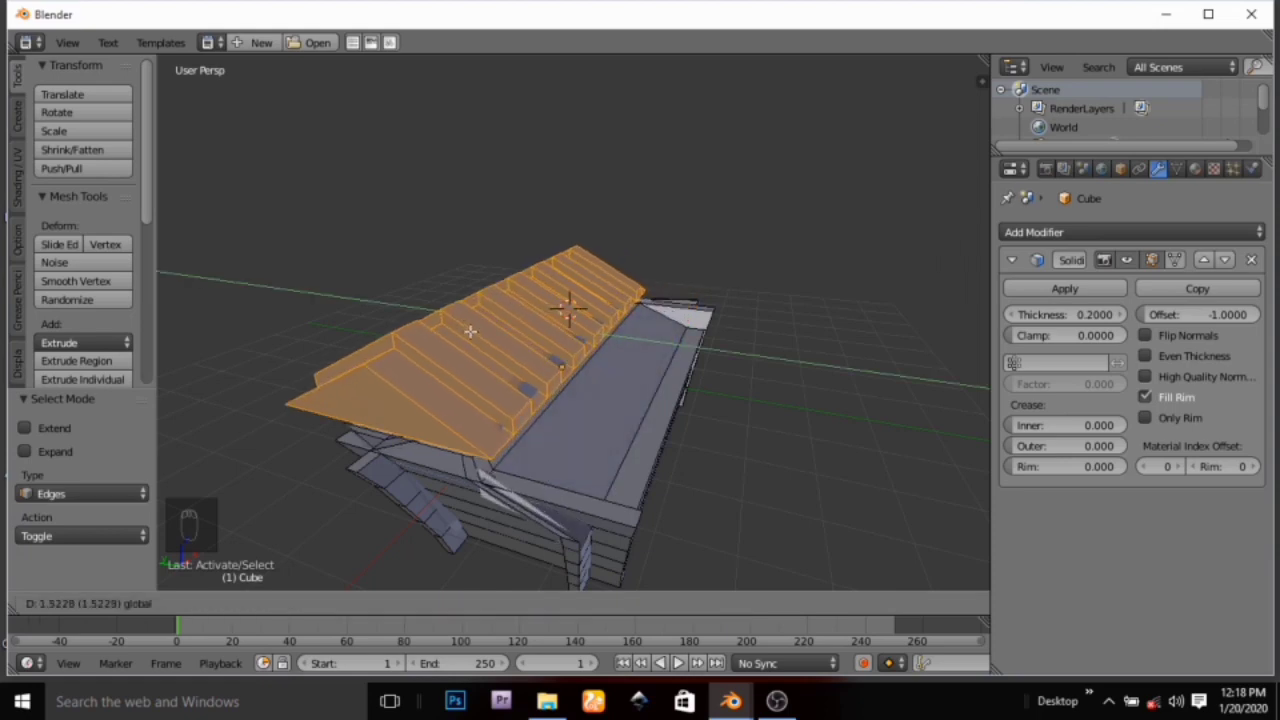
right_click(470, 331)
middle_drag(606, 429, 635, 421)
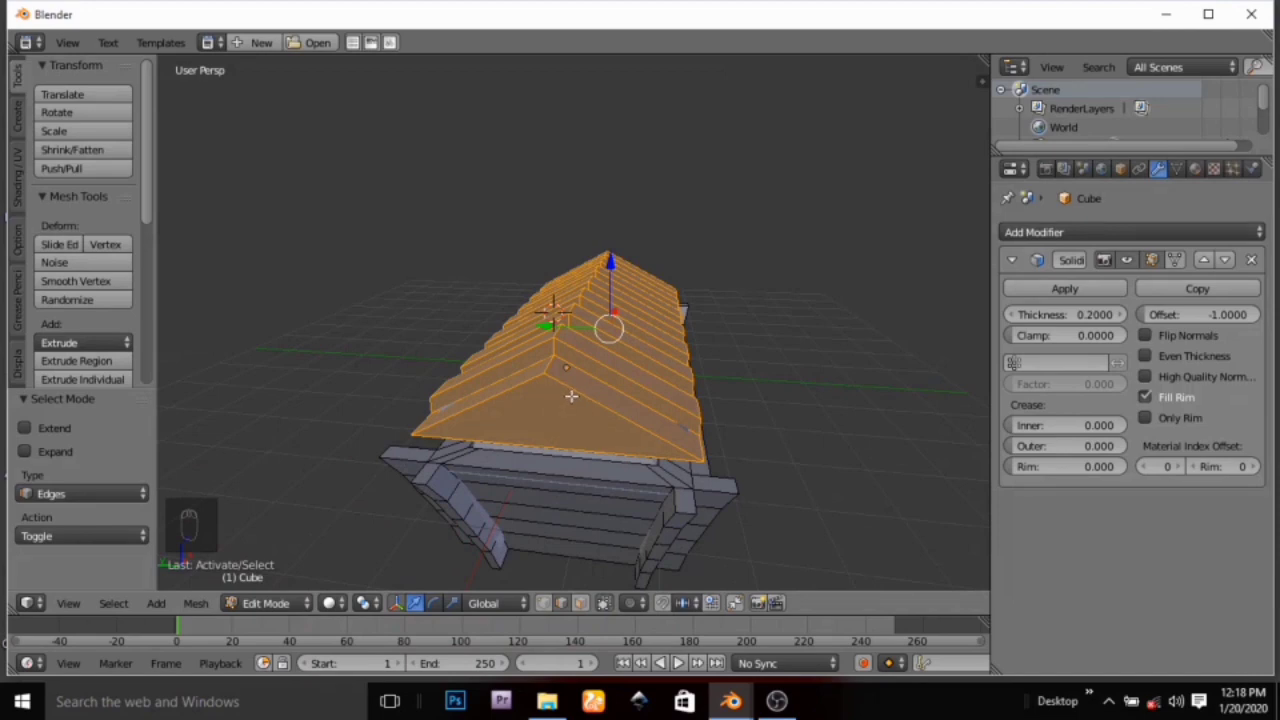
key(g)
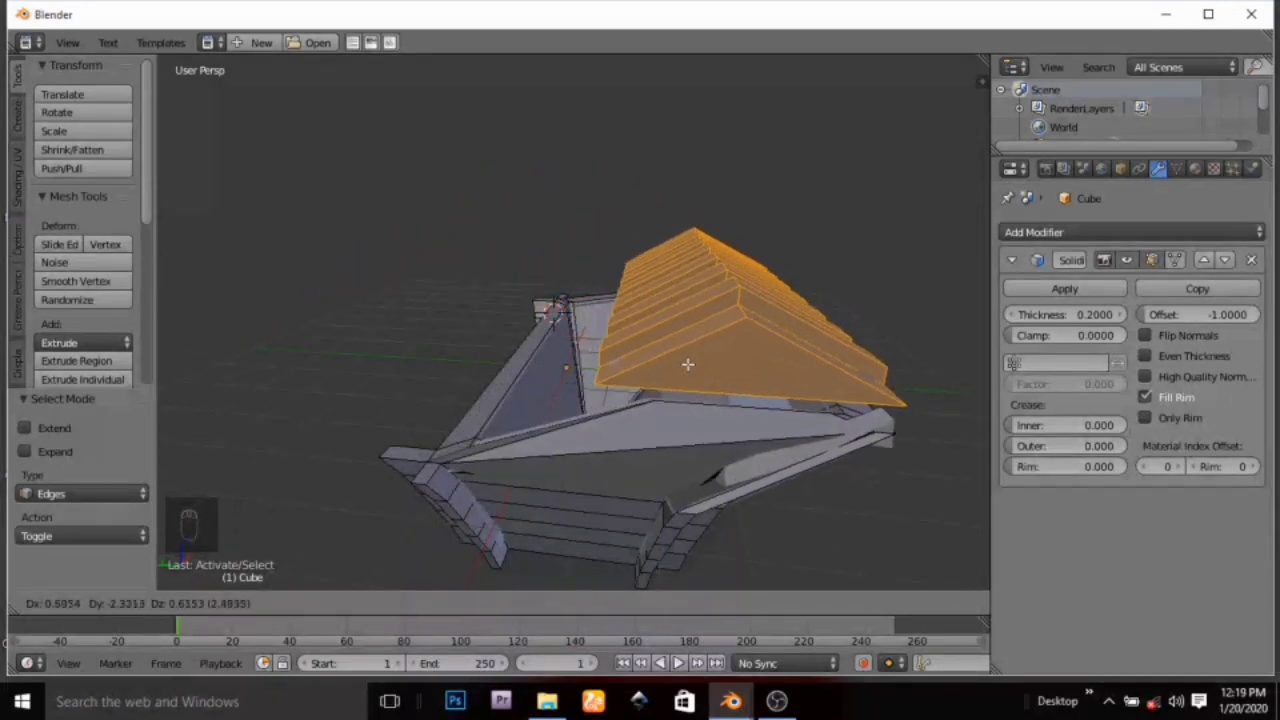
click(588, 438)
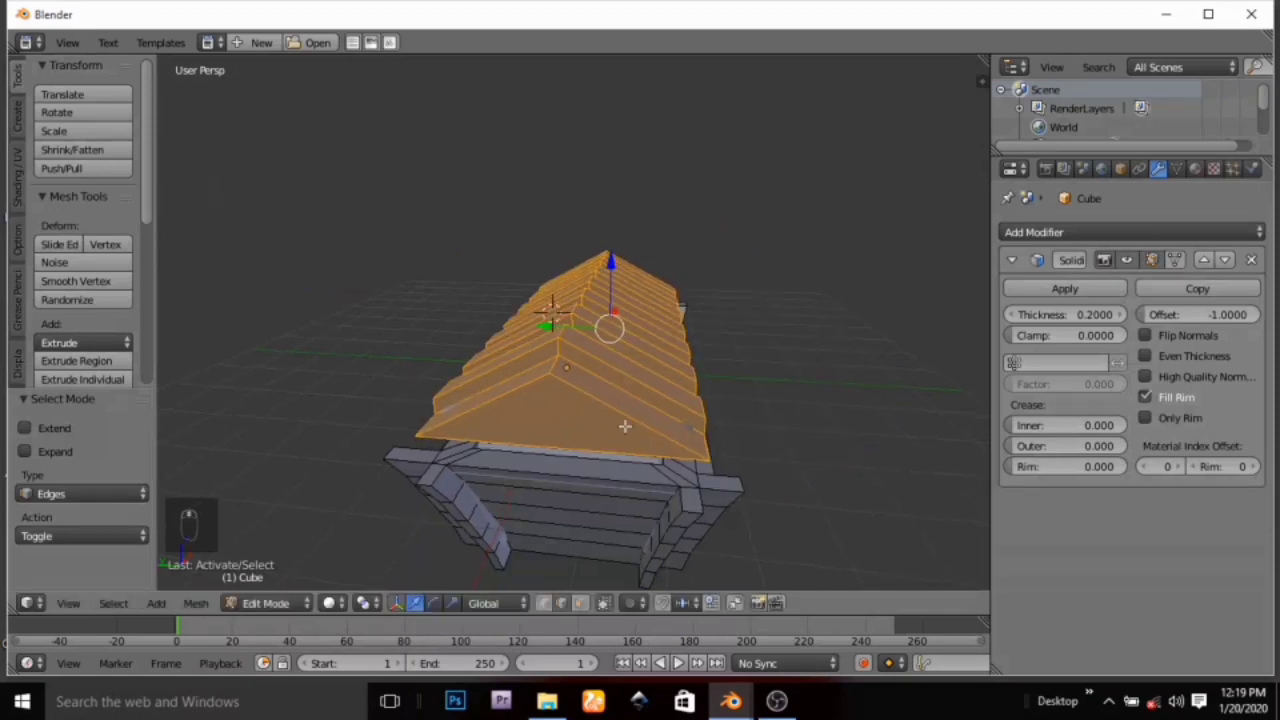
middle_drag(625, 426, 516, 455)
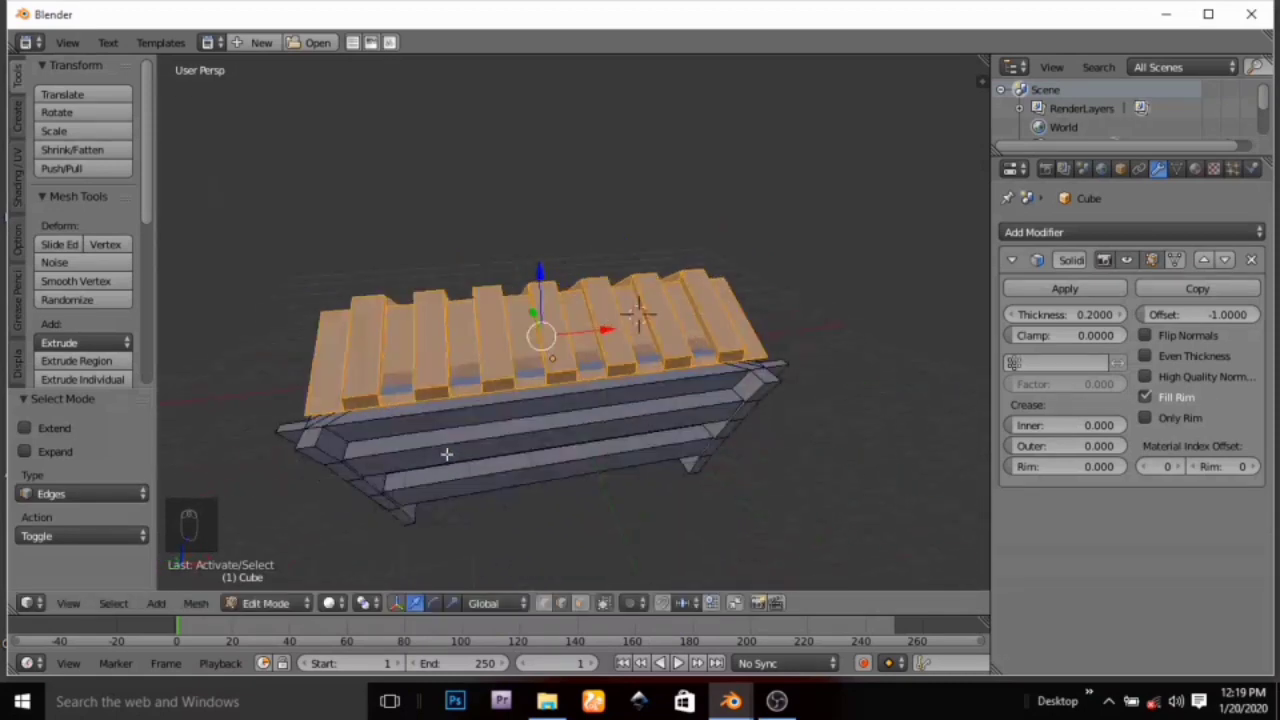
Switch to wireframe display and try lifting the selected roof straight up off the frame
scroll(446, 454, up, 3)
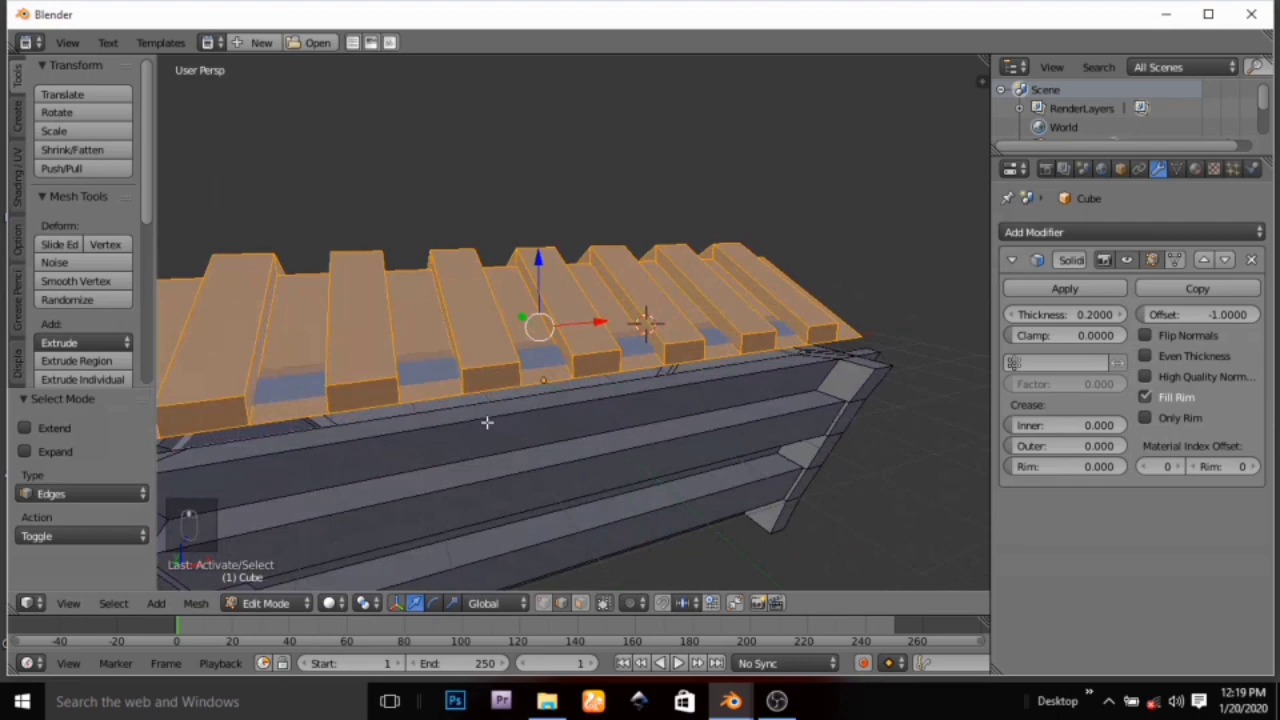
key(z)
middle_drag(486, 423, 549, 385)
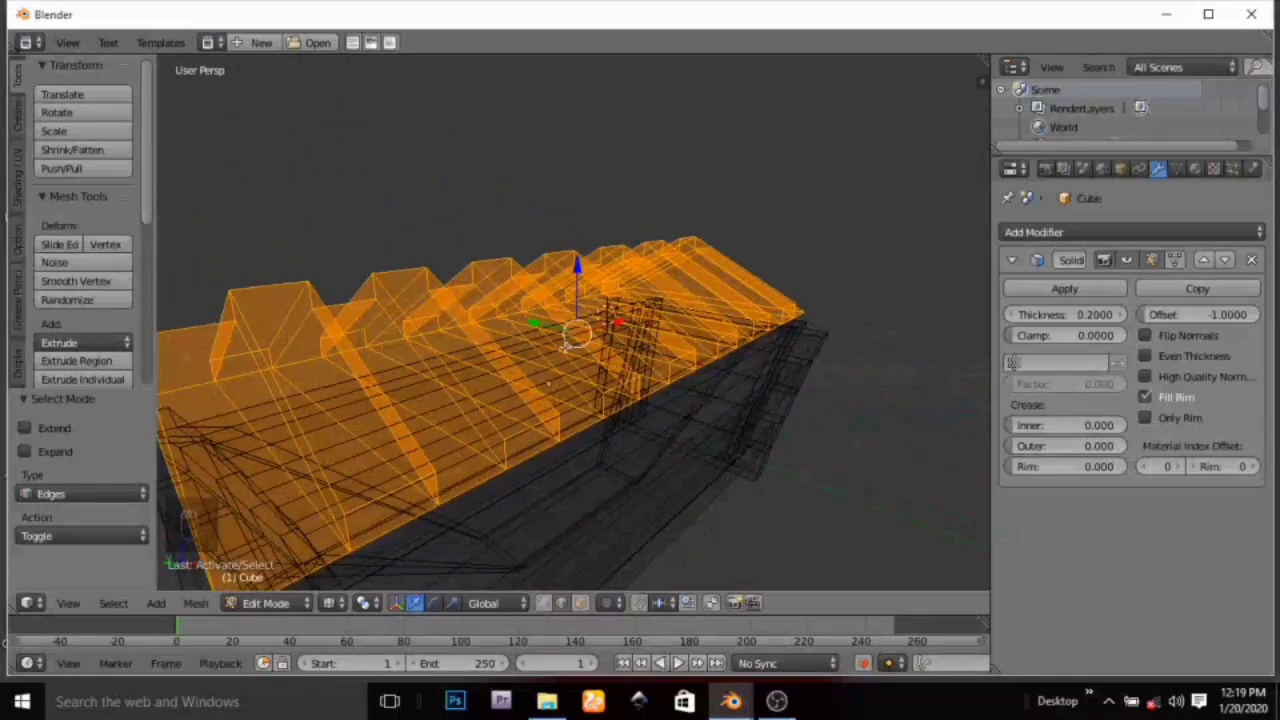
drag(577, 267, 601, 138)
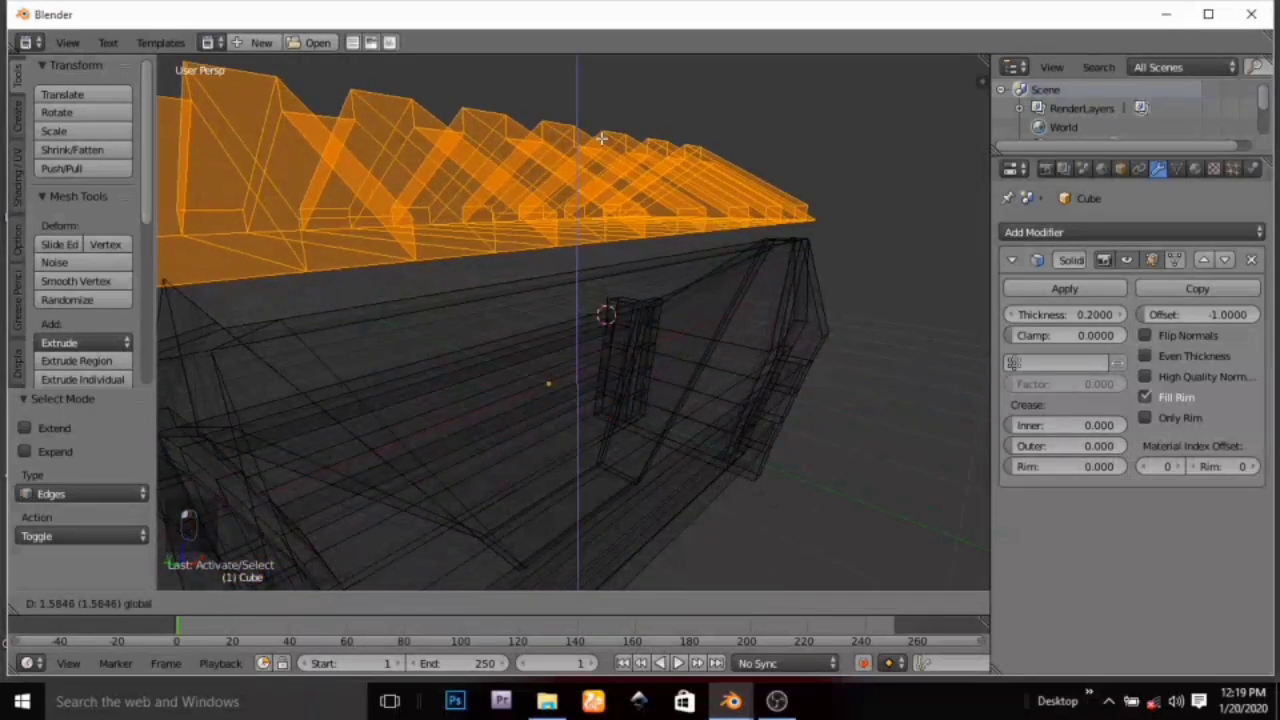
key(Escape)
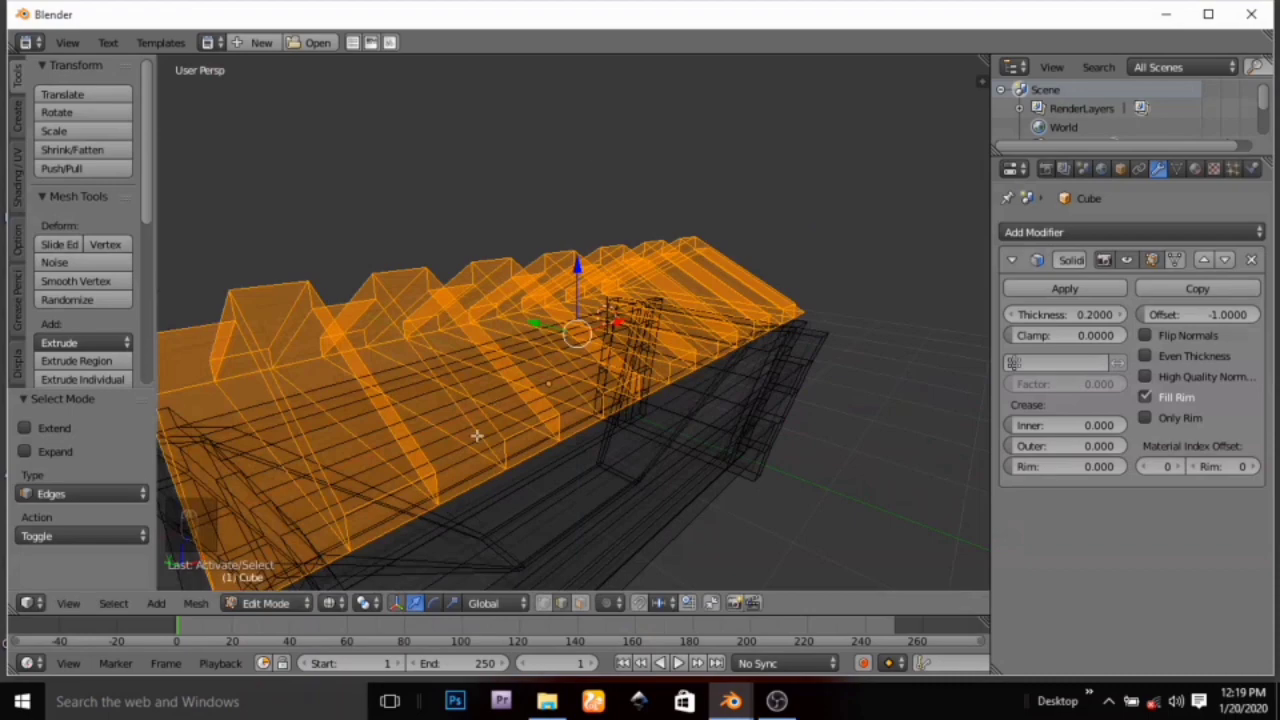
middle_drag(477, 435, 557, 424)
scroll(527, 378, down, 5)
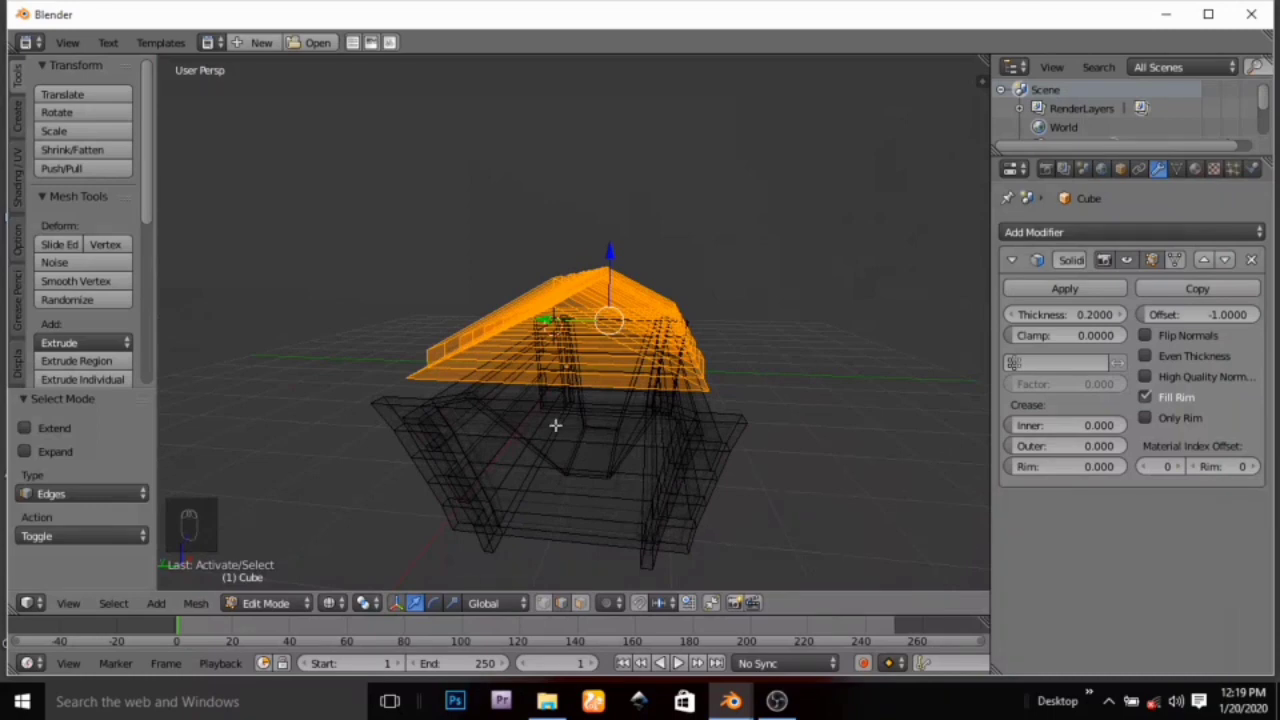
Switch the mesh selection mode to vertices
key(ctrl+Tab)
click(389, 474)
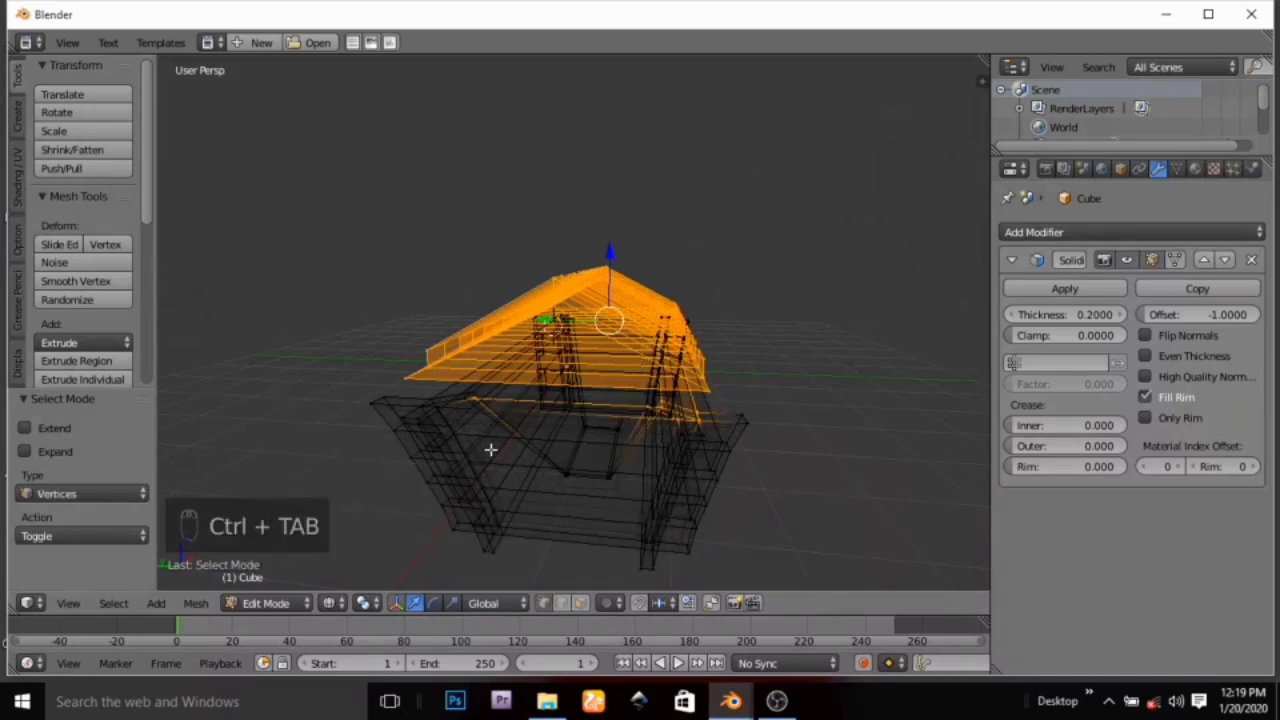
middle_drag(490, 450, 450, 446)
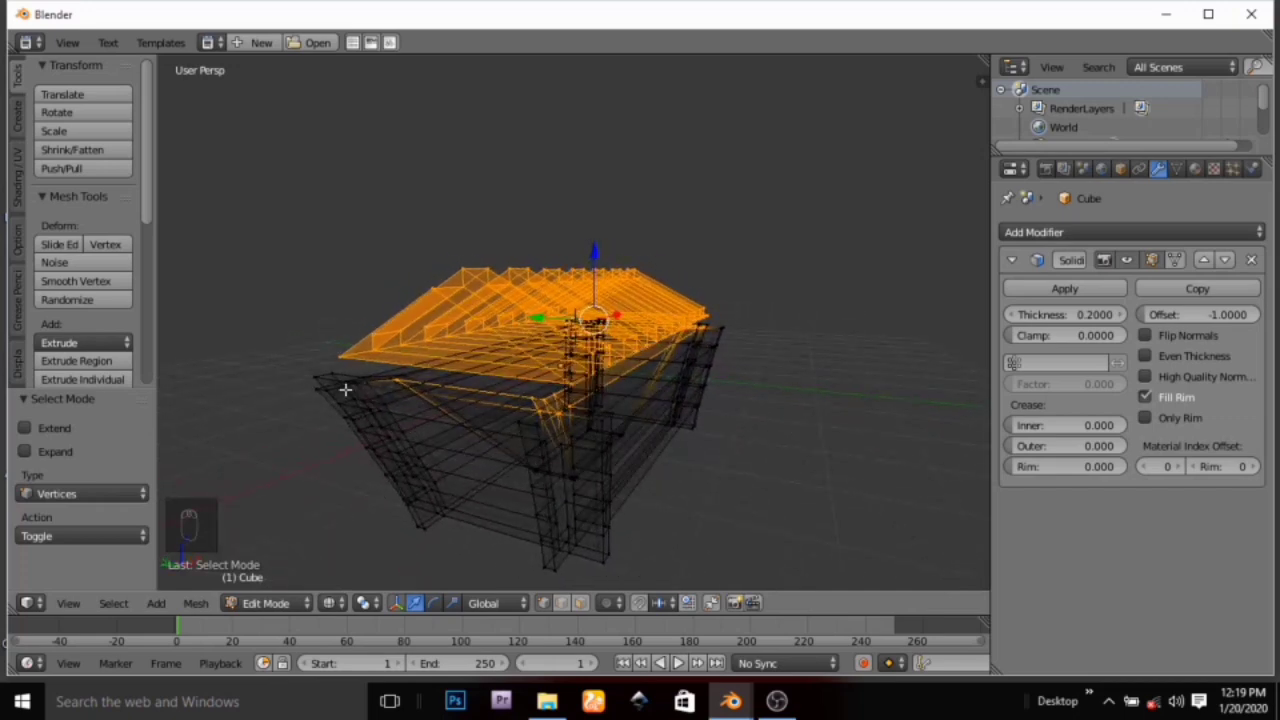
middle_drag(363, 408, 403, 389)
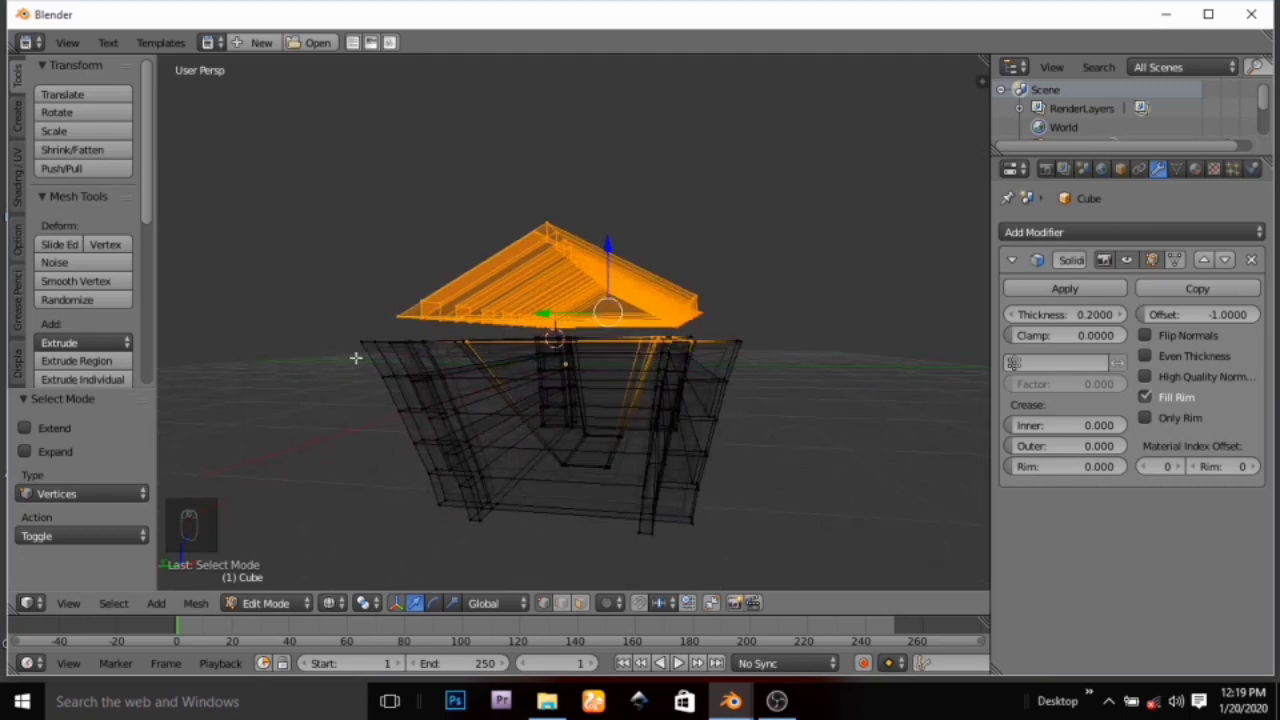
Try to box-deselect the frame geometry beneath the roof, from its top beams down to the feet
key(b)
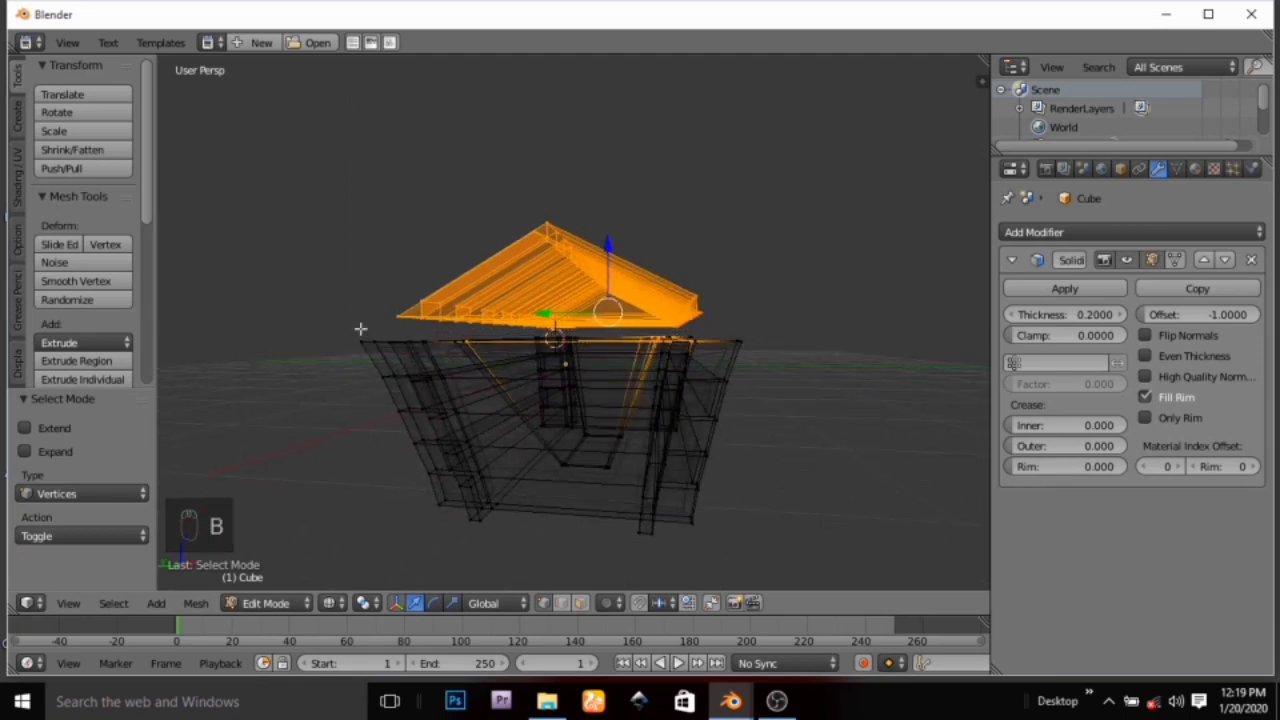
drag(360, 329, 769, 502)
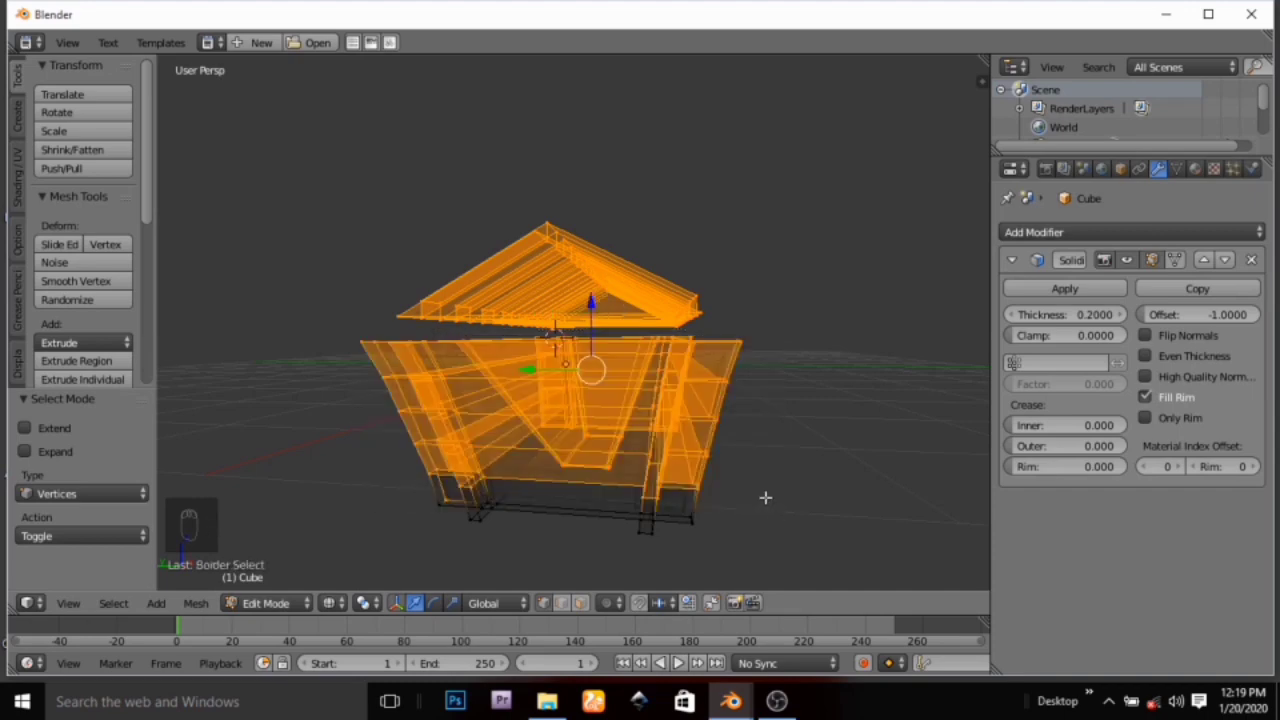
click(315, 324)
key(b)
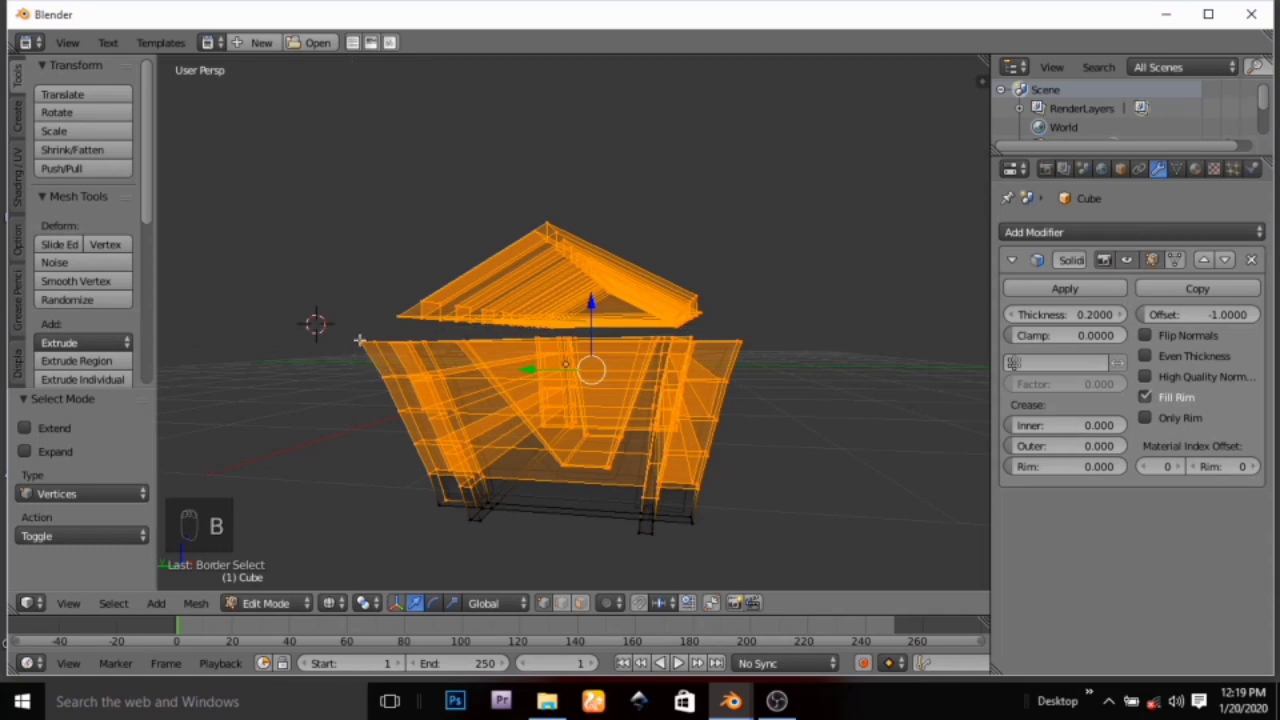
drag(349, 326, 781, 629)
key(b)
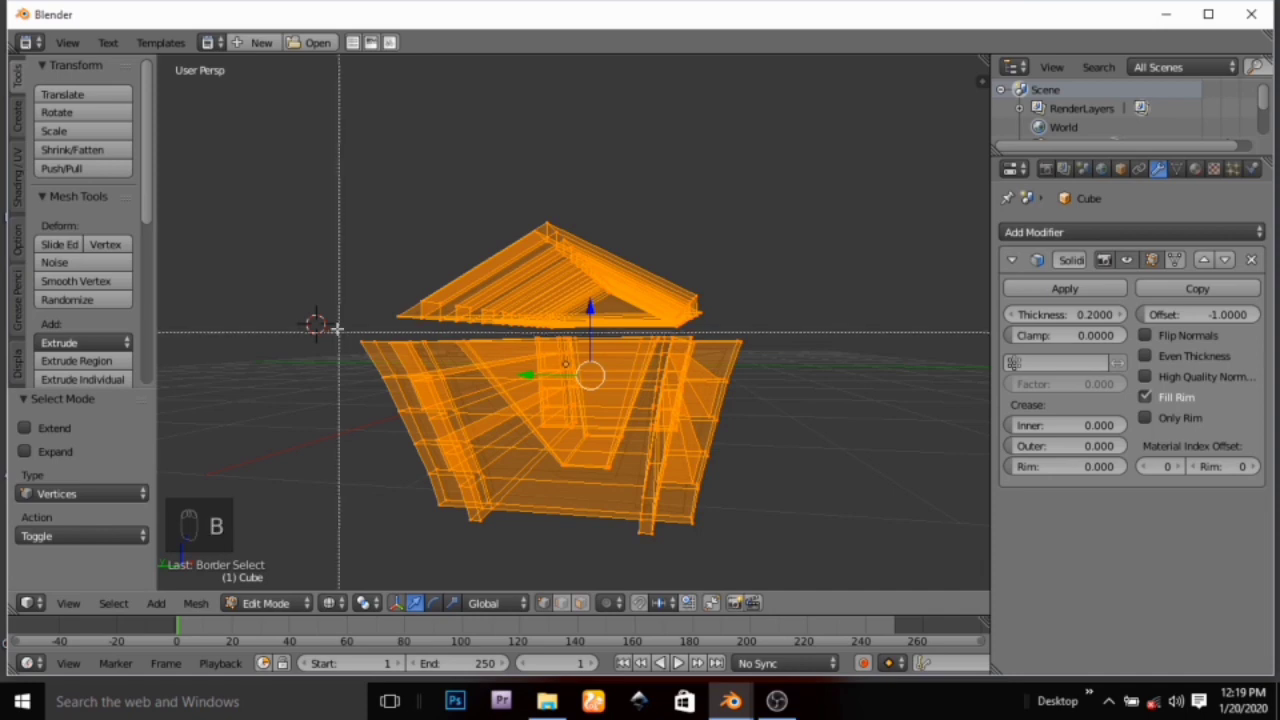
drag(339, 331, 766, 587)
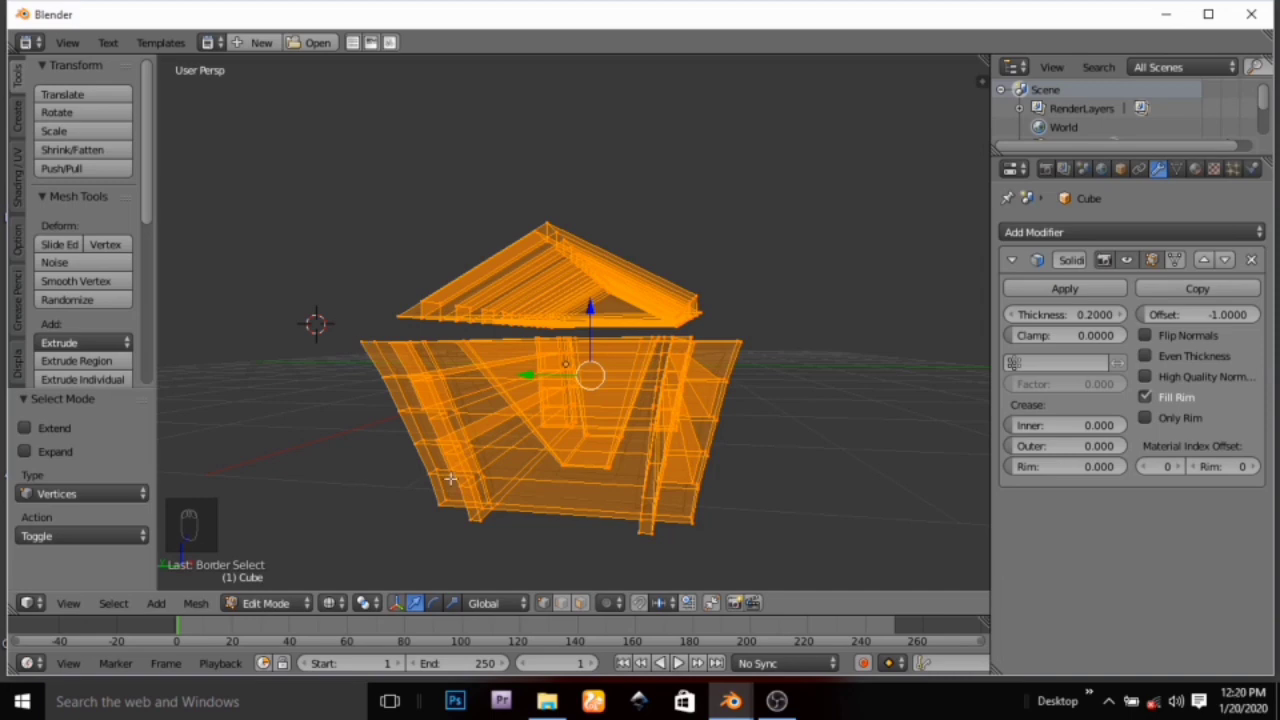
Replace the whole-mesh selection with a single vertex near the top of the frame's side
middle_drag(450, 480, 470, 461)
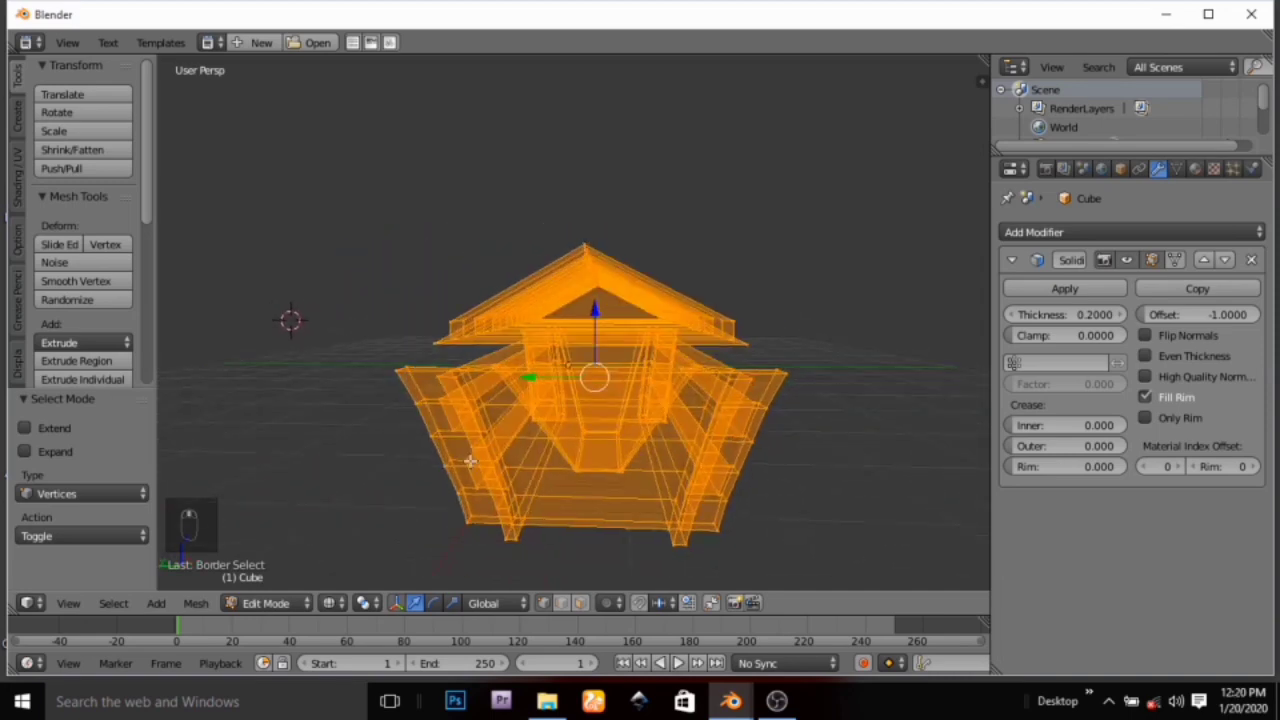
right_click(437, 409)
middle_drag(404, 424, 370, 414)
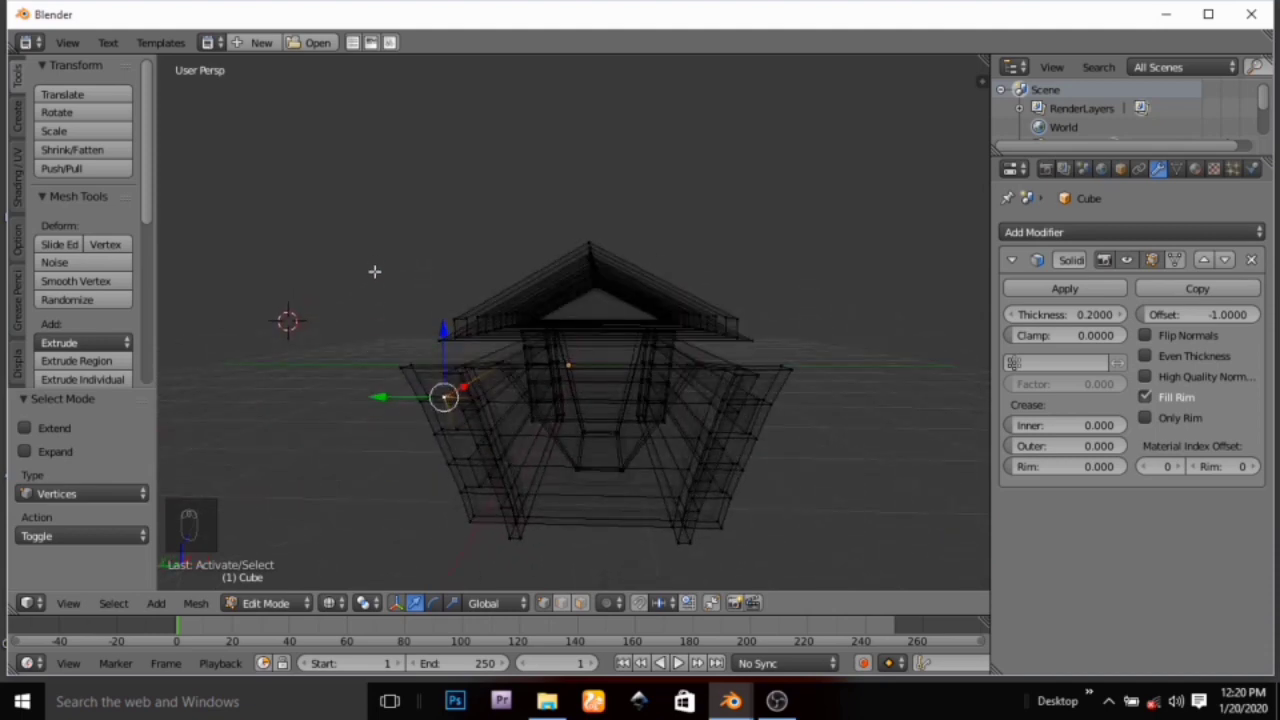
Try to box-select the roof from the gable end, and undo that selection
key(b)
drag(395, 265, 826, 350)
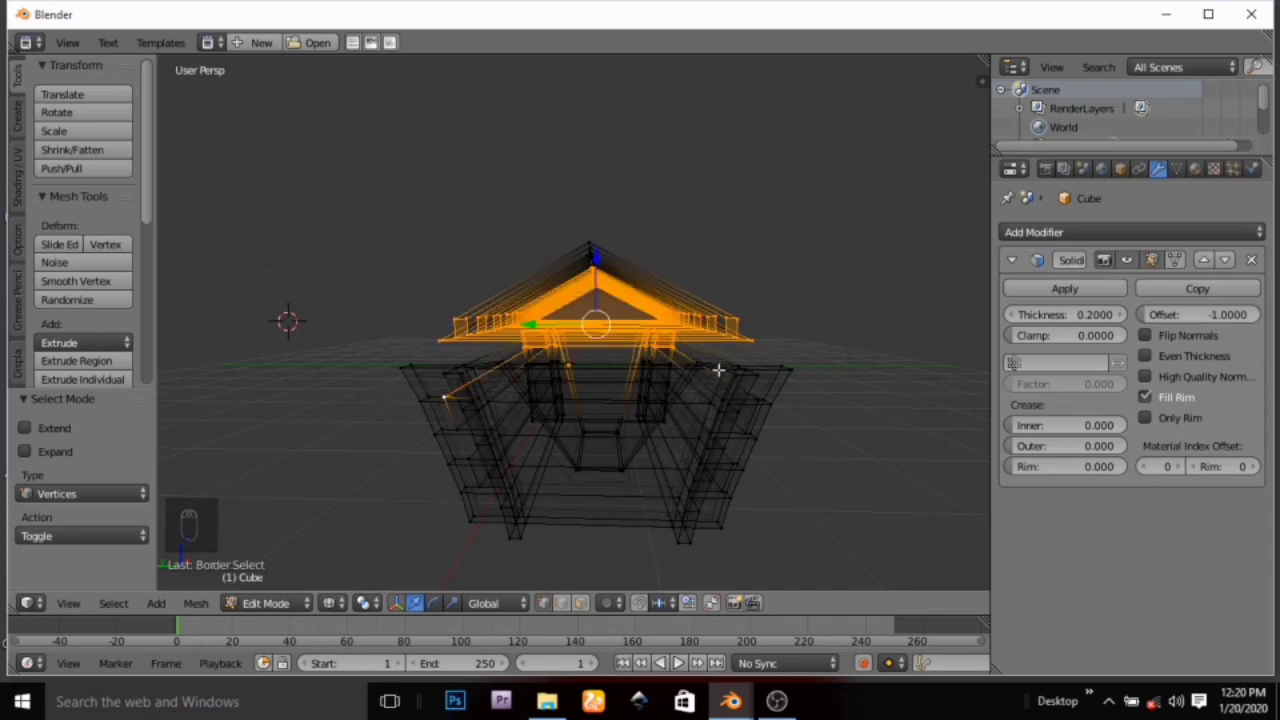
key(ctrl+z)
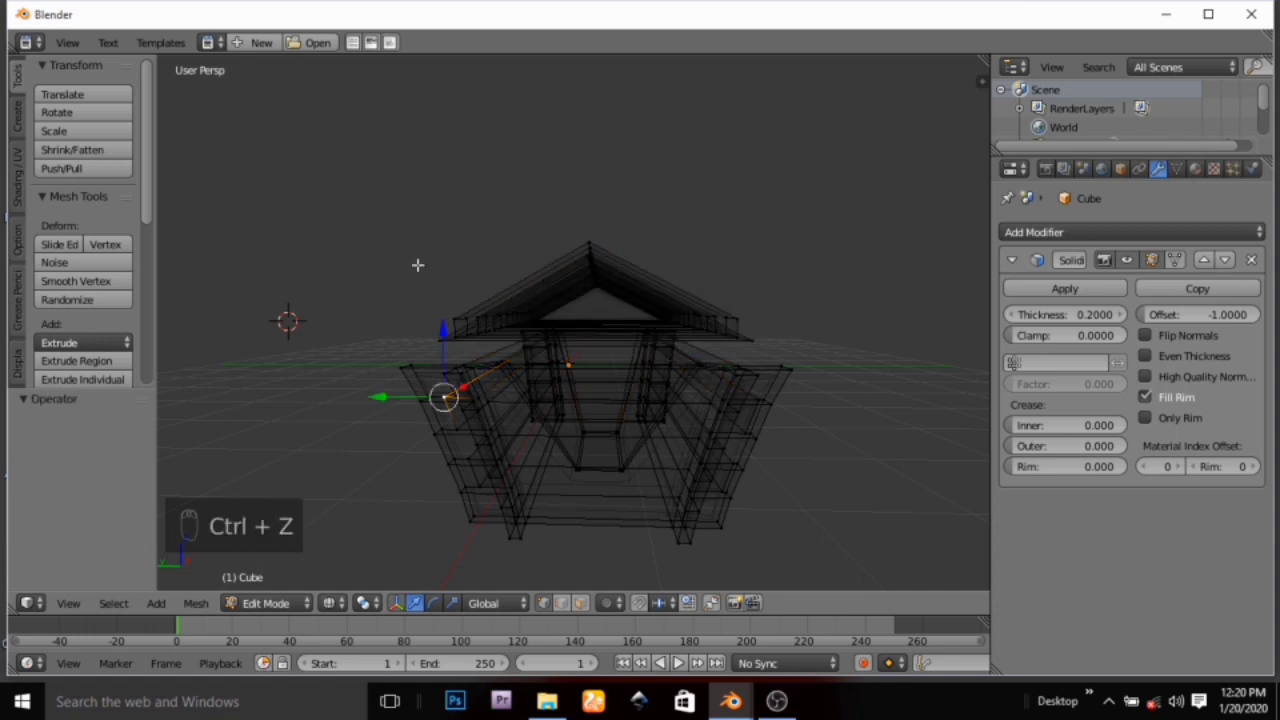
Box-select the roof's vertices from the gable end, ending the box at the eaves above the frame
middle_drag(424, 271, 446, 306)
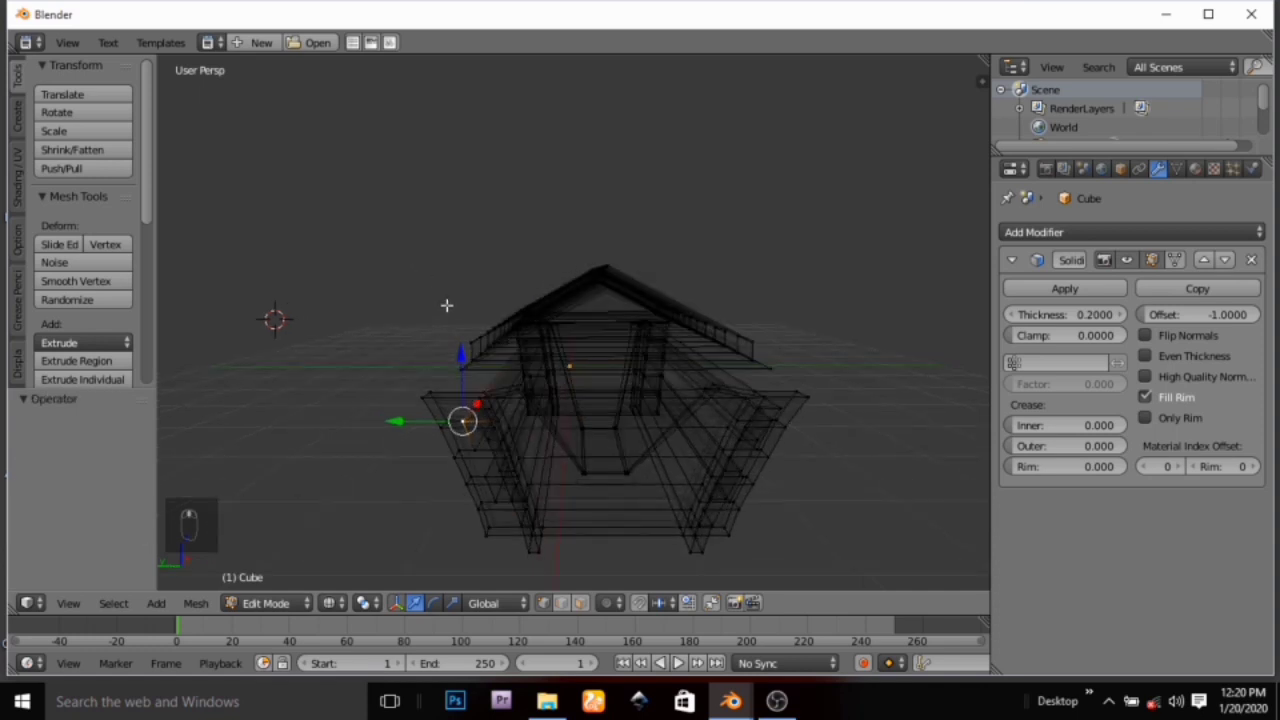
click(446, 306)
mouse_move(446, 306)
middle_down()
mouse_move(423, 354)
mouse_move(269, 334)
mouse_move(452, 307)
middle_up()
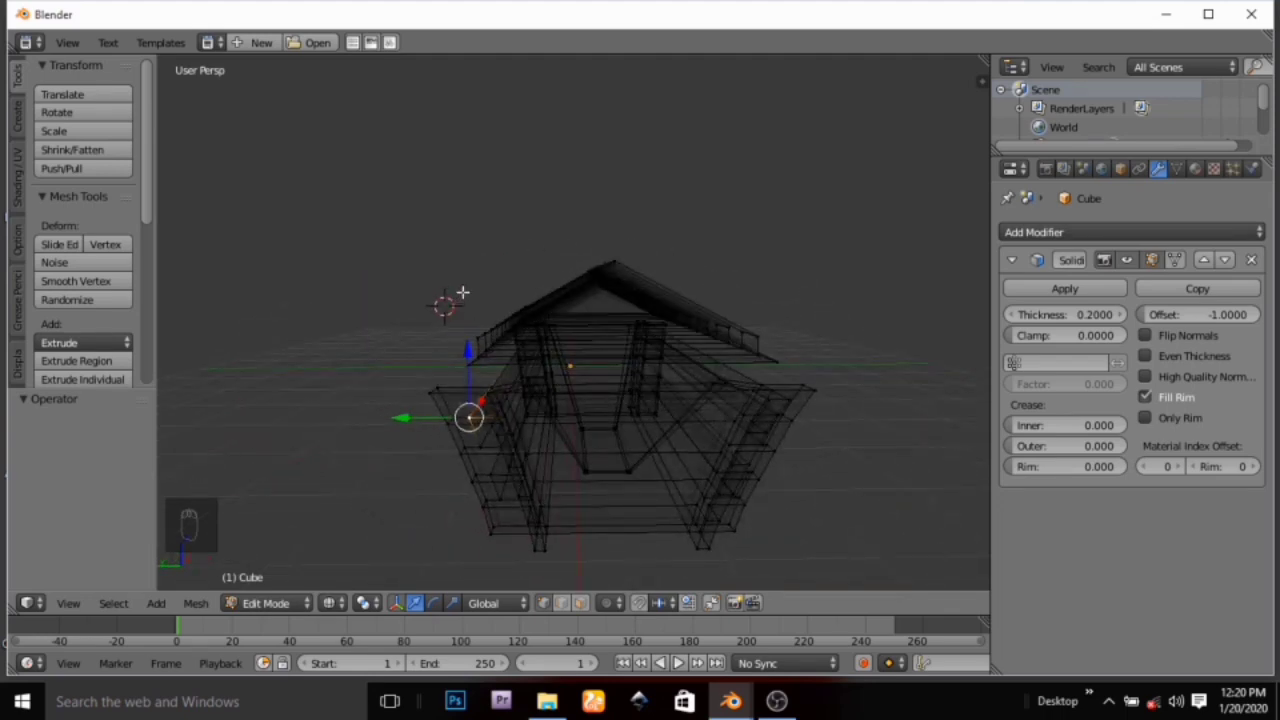
key(b)
drag(463, 286, 797, 366)
scroll(730, 375, up, 2)
middle_drag(724, 375, 621, 400)
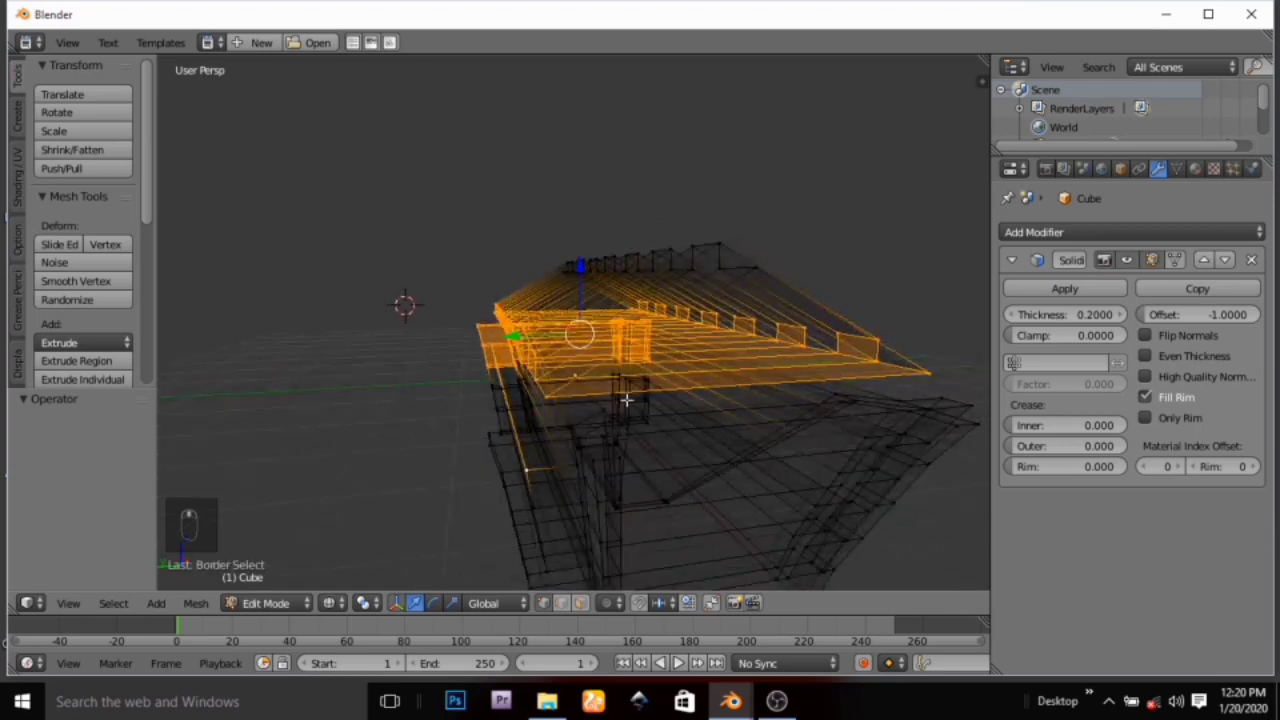
Try loop-selecting edges along the frame's side below the roof, and undo each loop selection
alt+right_click(514, 438)
alt+right_click(509, 435)
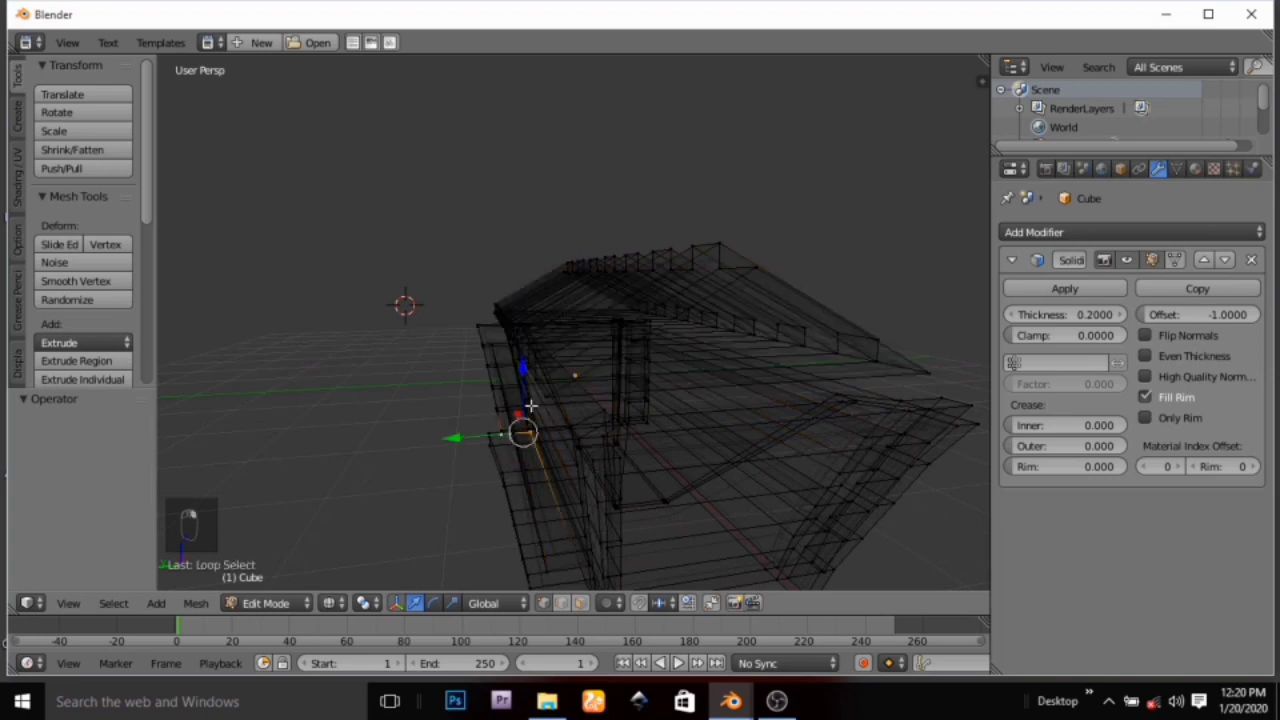
key(ctrl+z)
key(ctrl+z)
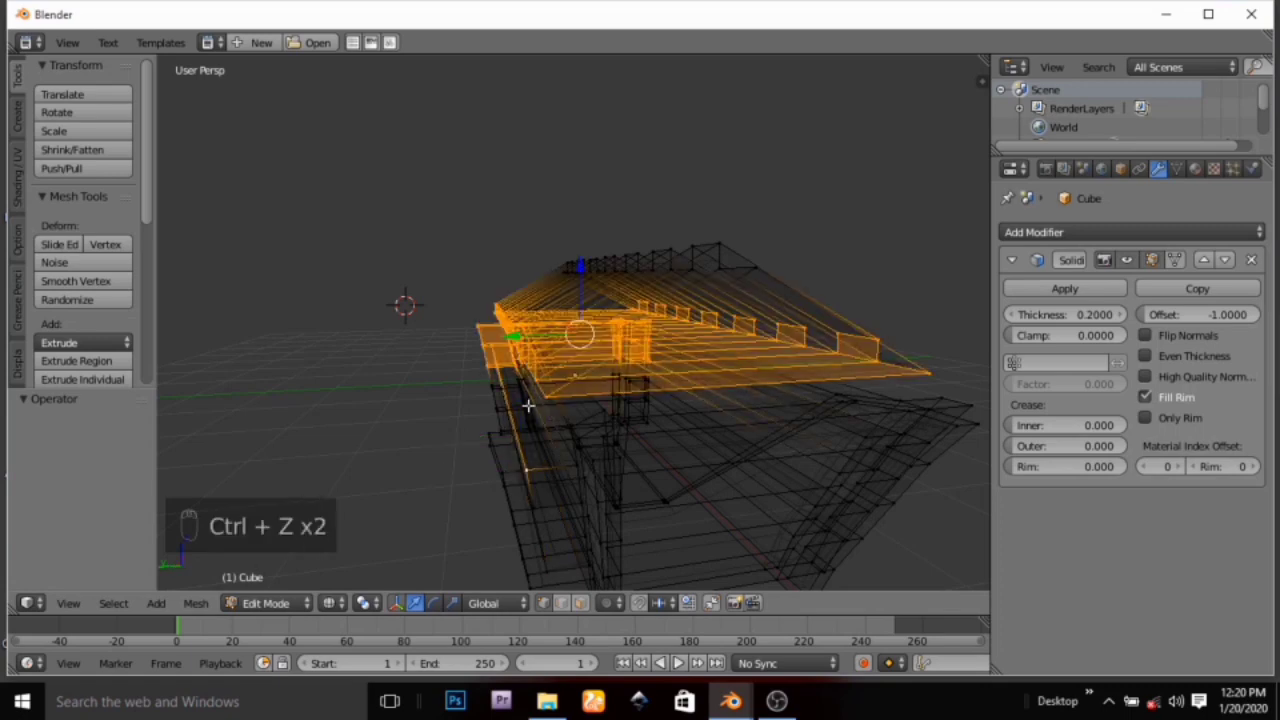
alt+right_click(513, 425)
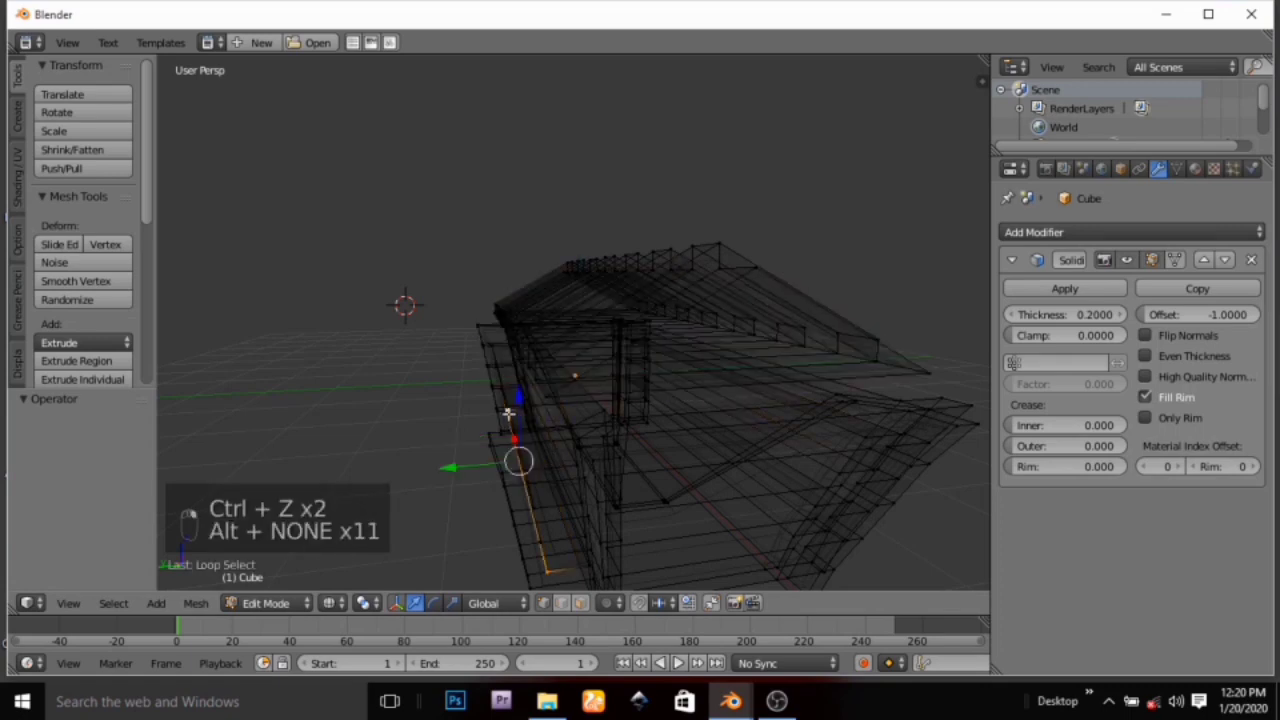
alt+right_click(521, 486)
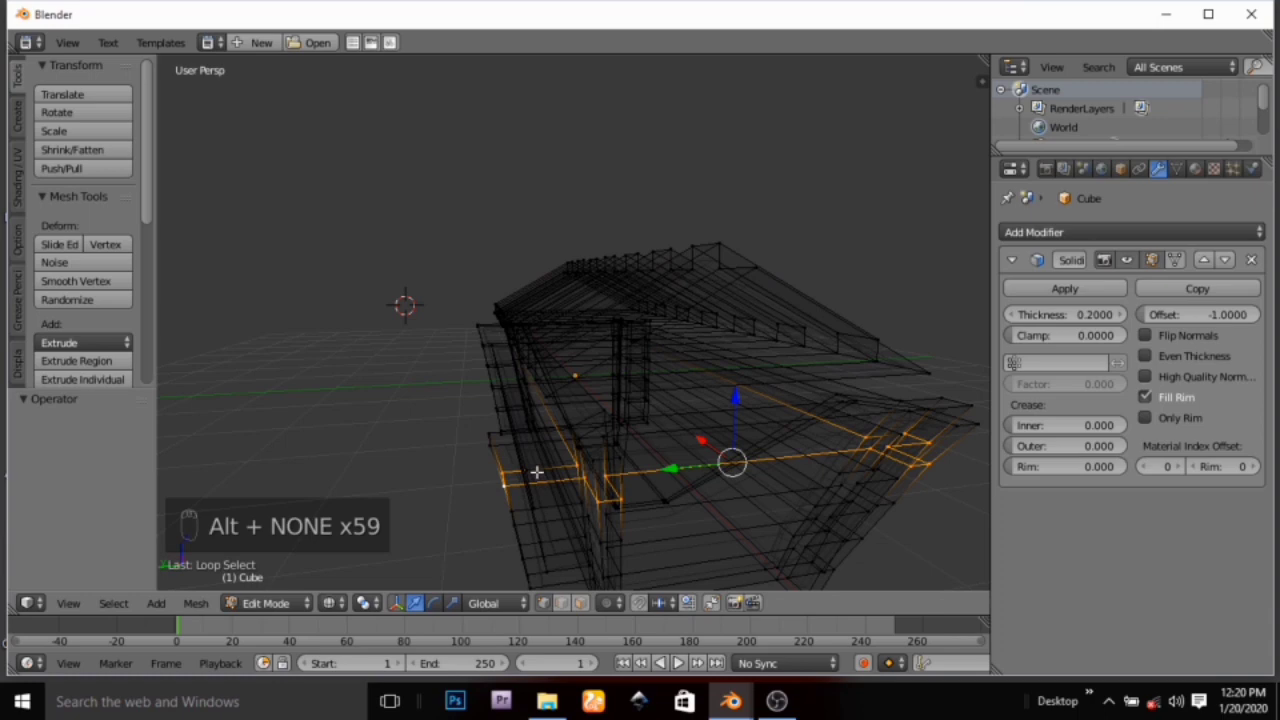
key(ctrl+z)
key(ctrl+z)
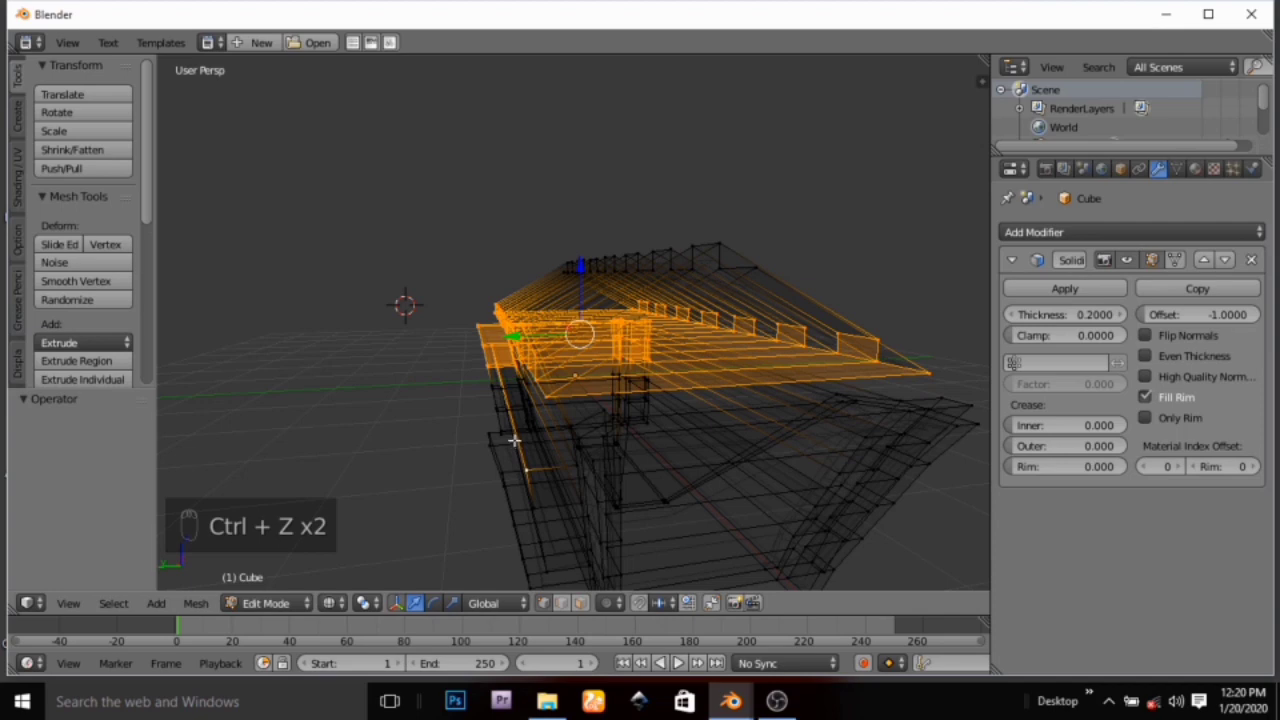
Add the edge loop along the frame's side to the current selection and switch to face selection mode
alt+shift+right_click(515, 443)
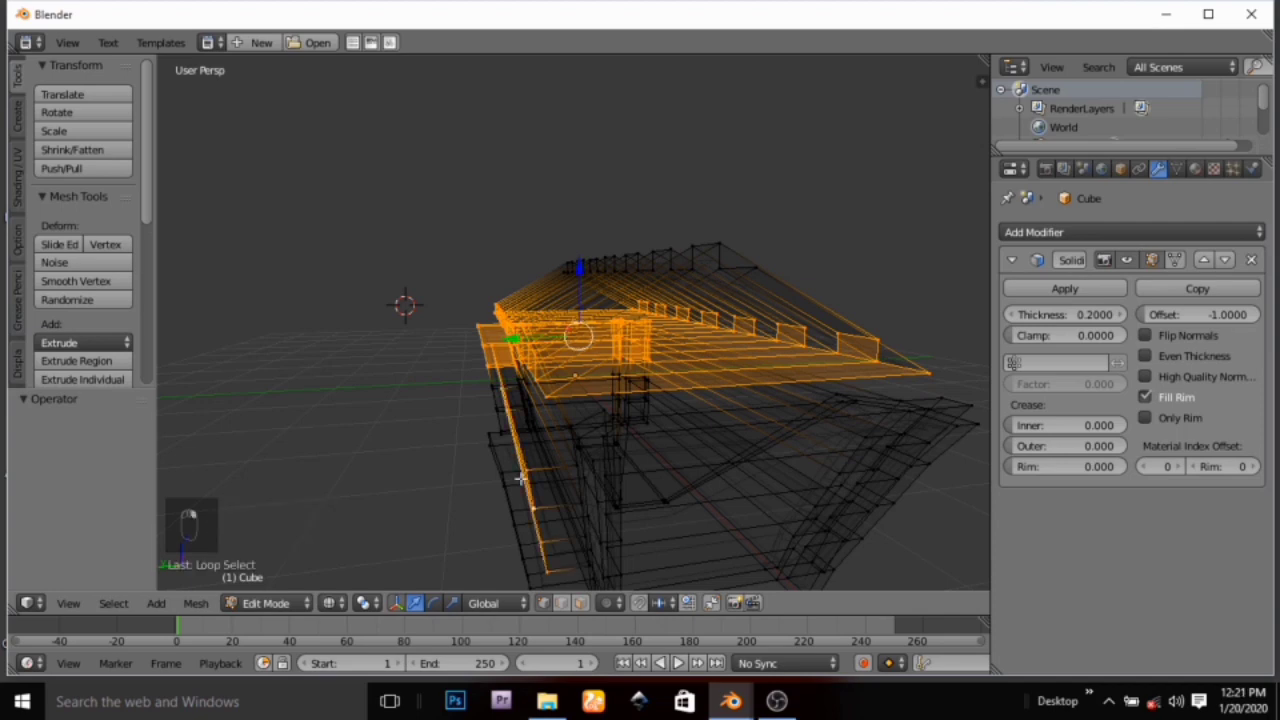
middle_drag(520, 479, 412, 477)
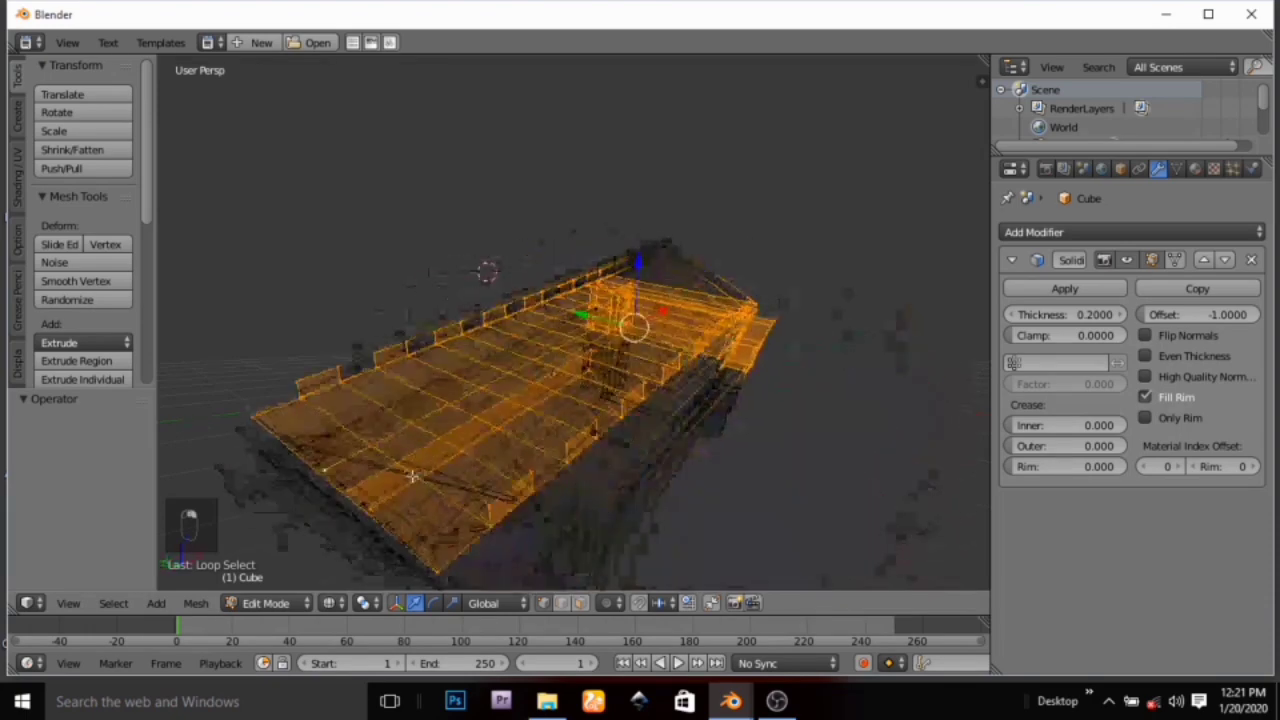
key(Tab)
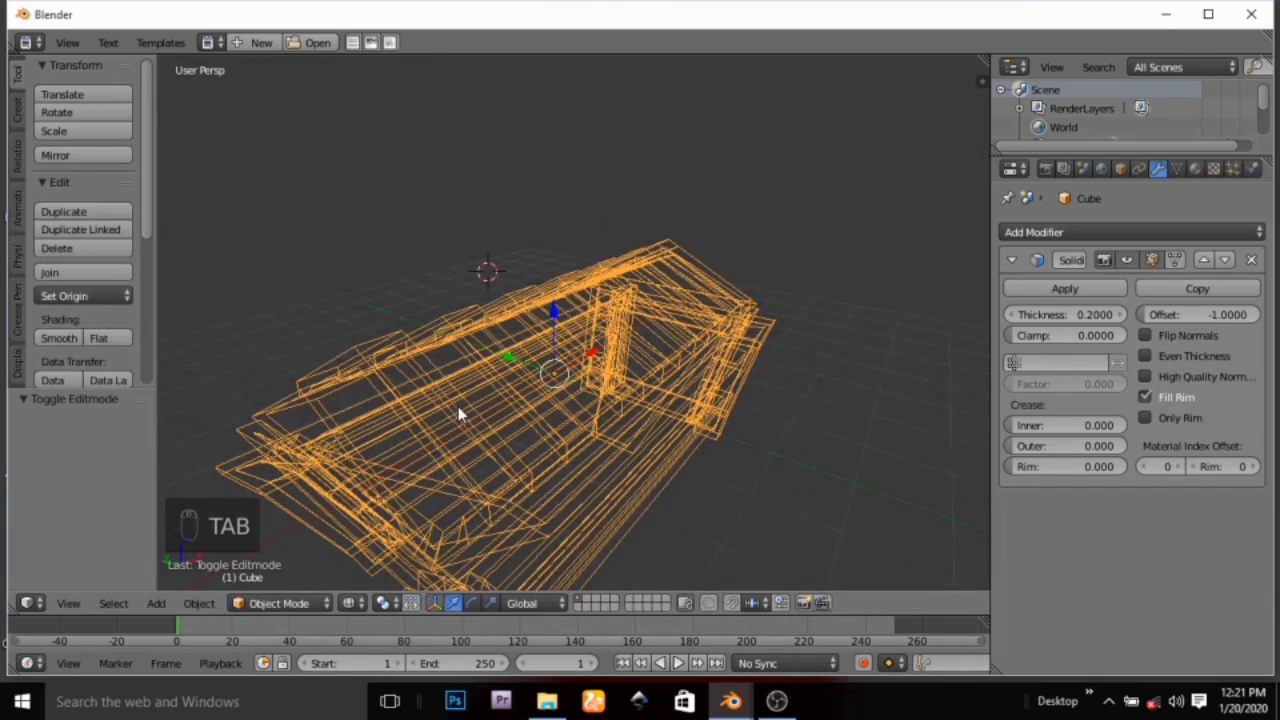
key(Tab)
middle_drag(453, 422, 424, 438)
key(ctrl+Tab)
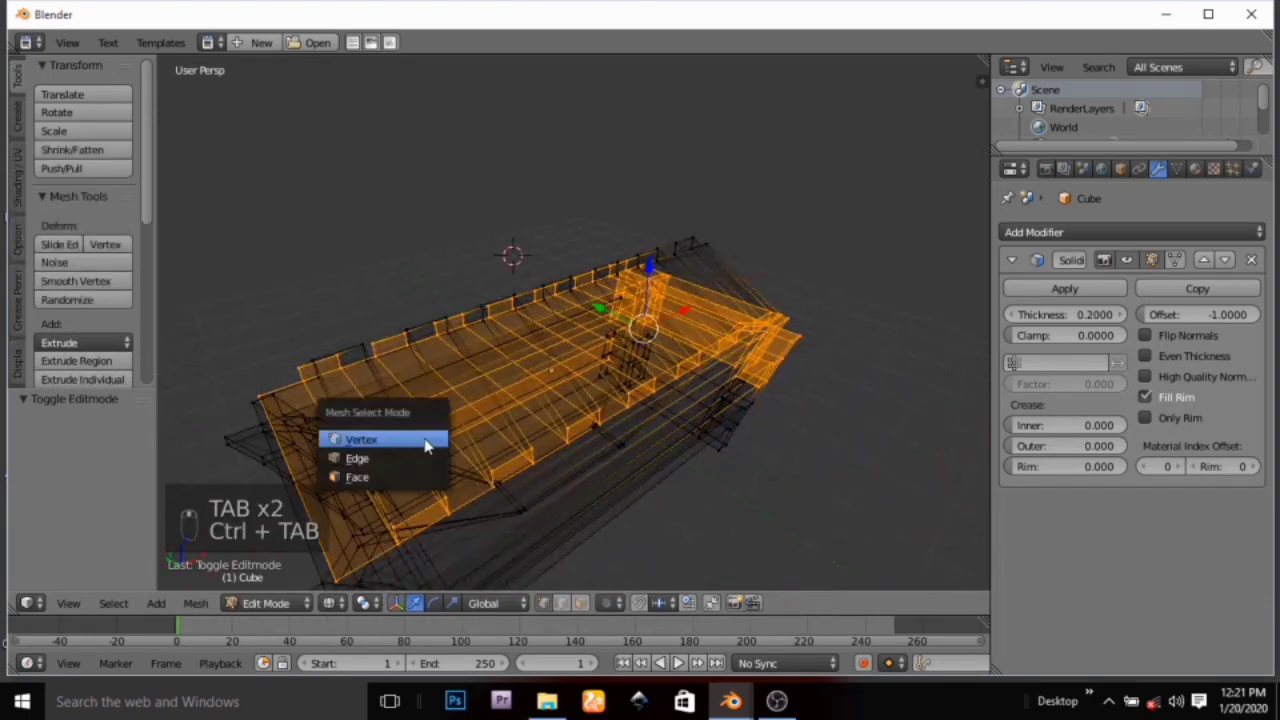
click(400, 476)
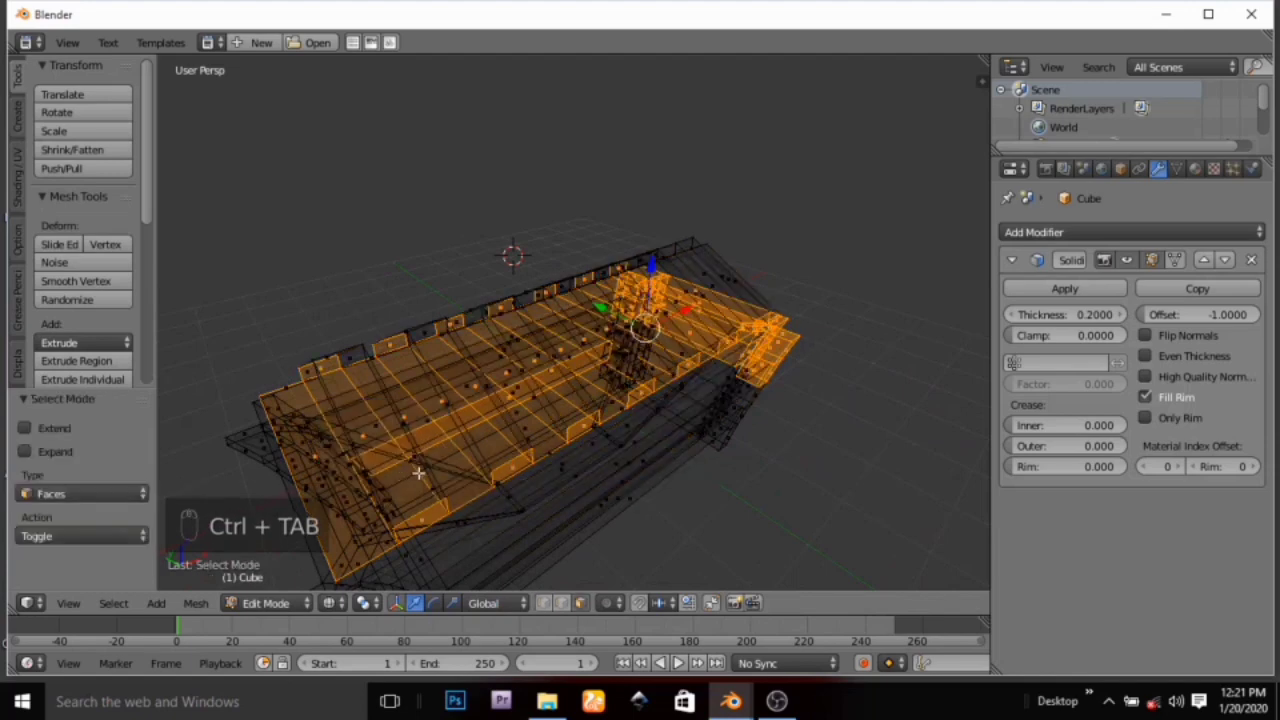
Return the viewport to solid shading and clear the whole selection
key(z)
mouse_move(455, 462)
middle_down()
mouse_move(404, 476)
mouse_move(428, 444)
mouse_move(555, 386)
mouse_move(539, 386)
middle_up()
key(a)
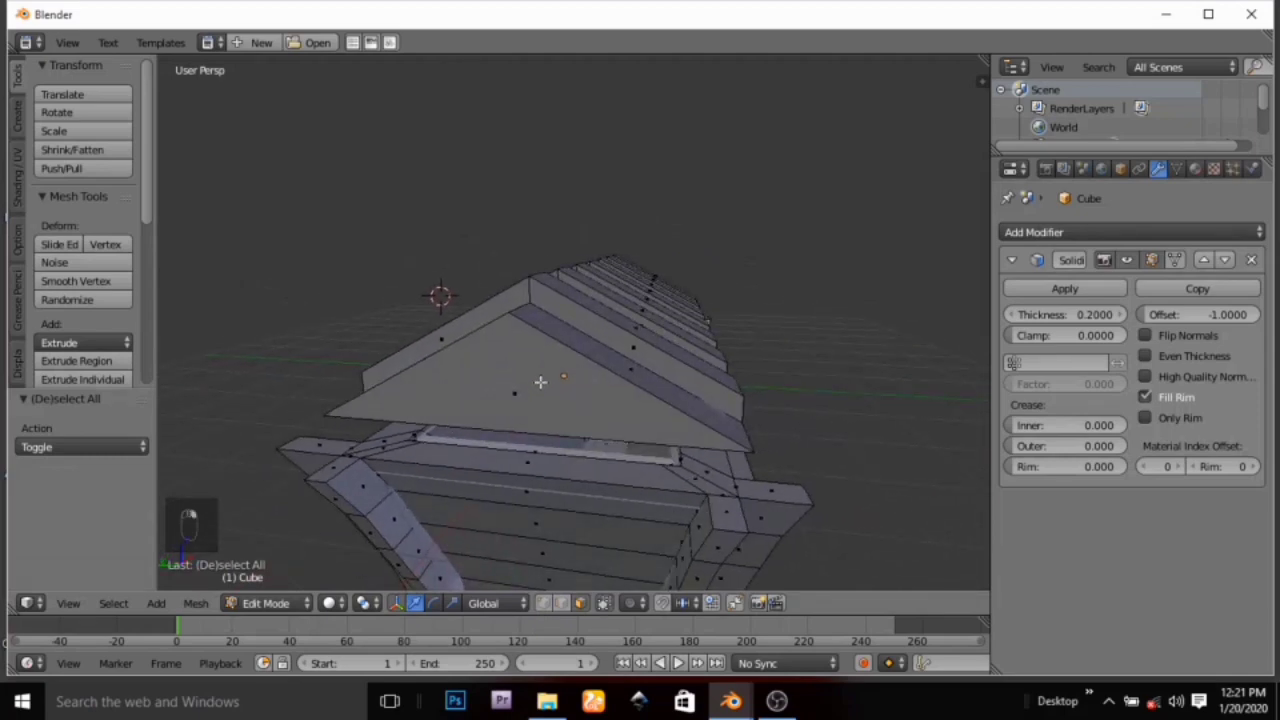
right_click(518, 371)
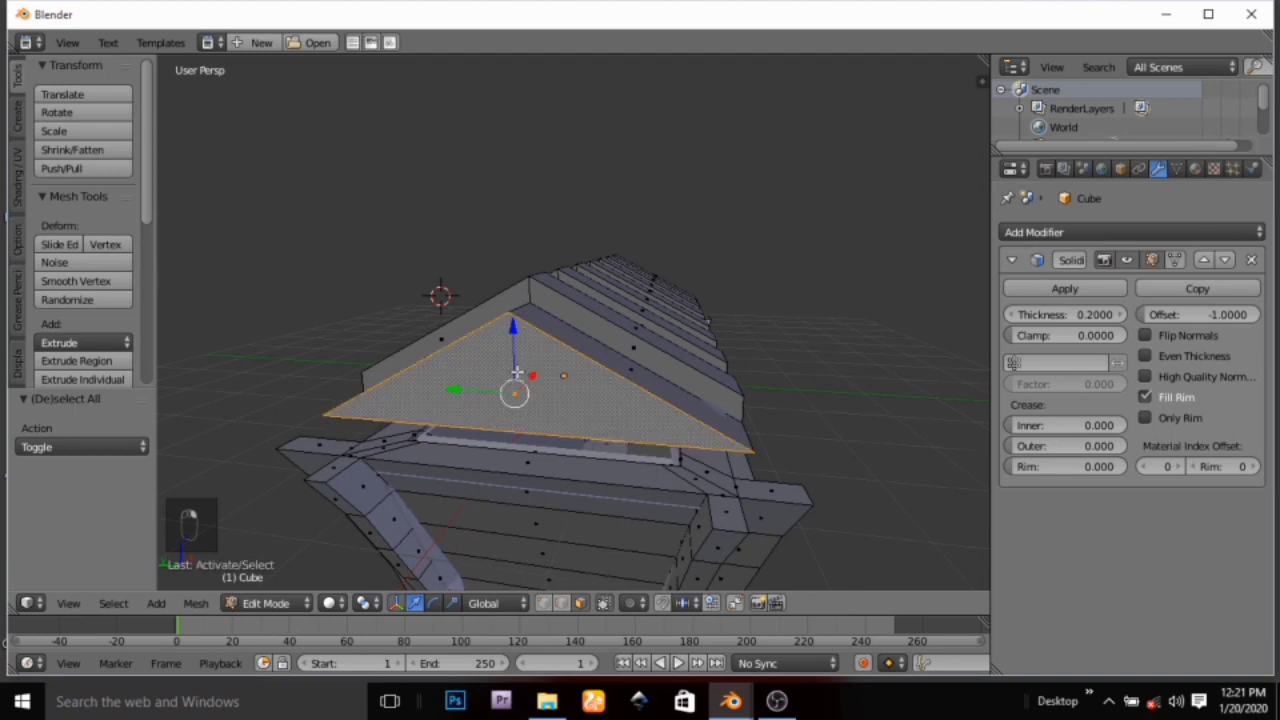
key(alt)
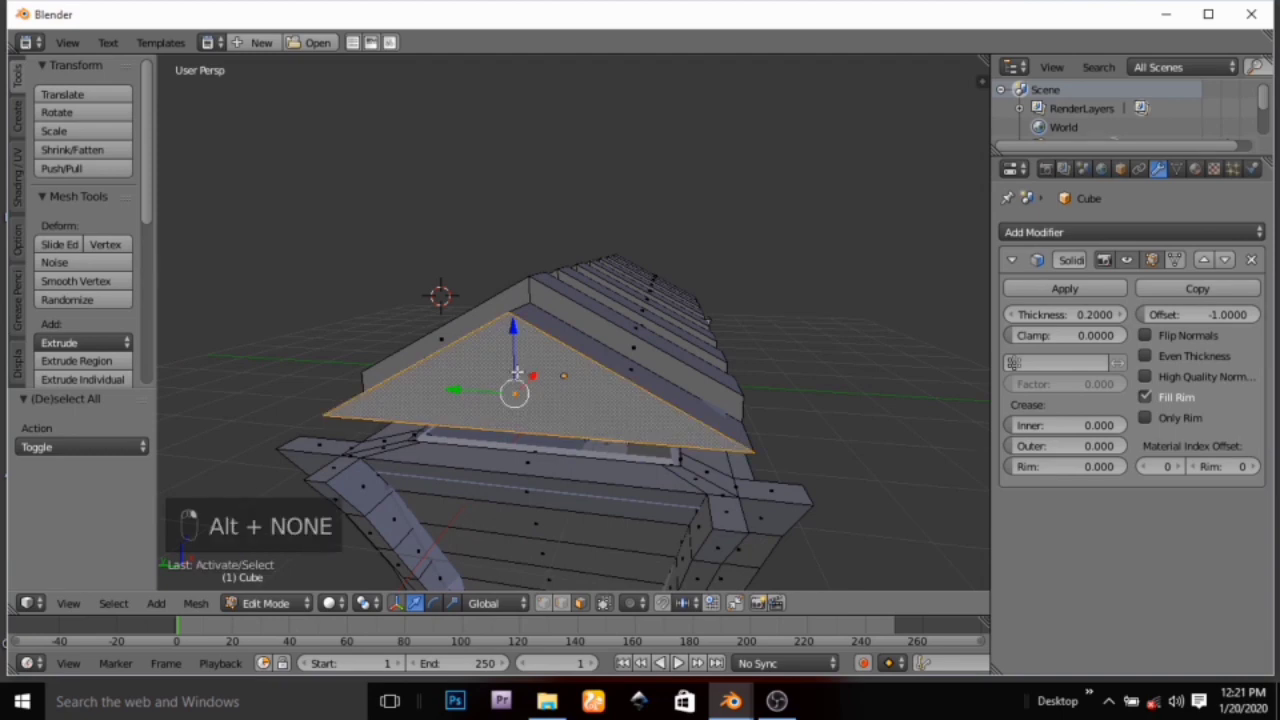
middle_drag(516, 373, 399, 407)
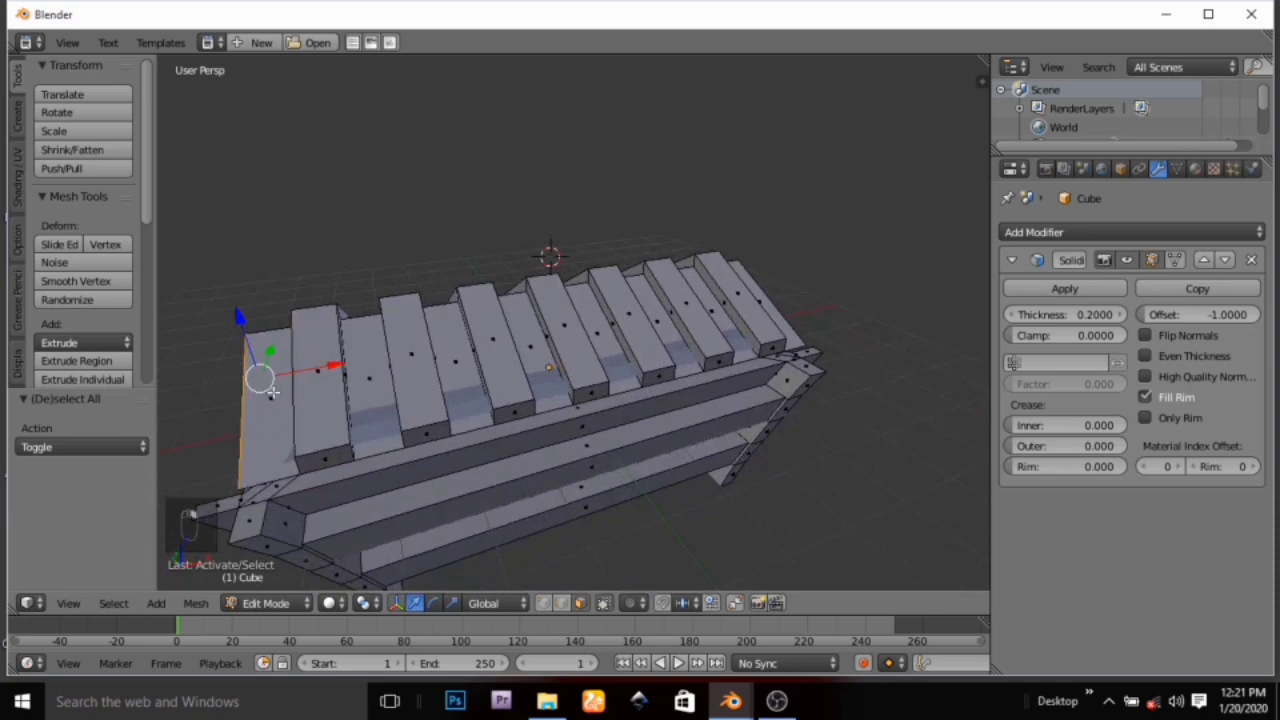
right_click(317, 402)
right_click(280, 412)
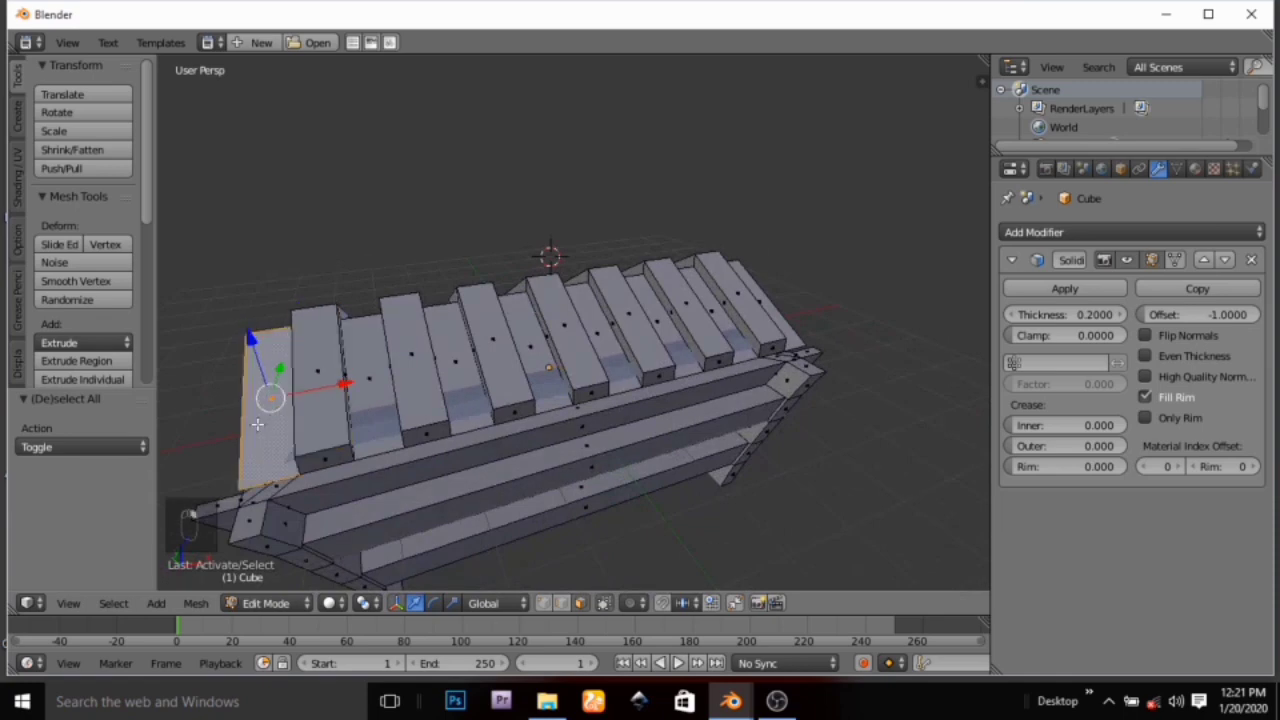
middle_drag(257, 425, 670, 470)
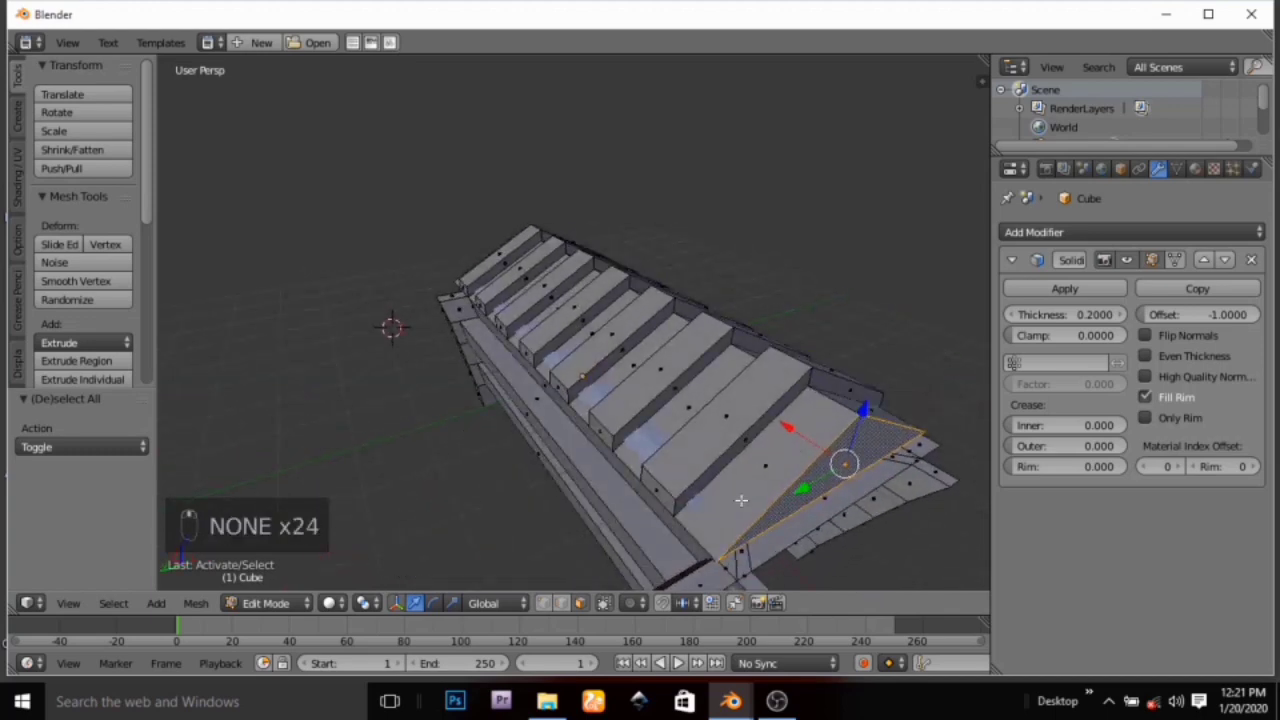
right_click(742, 497)
right_click(711, 457)
right_click(657, 490)
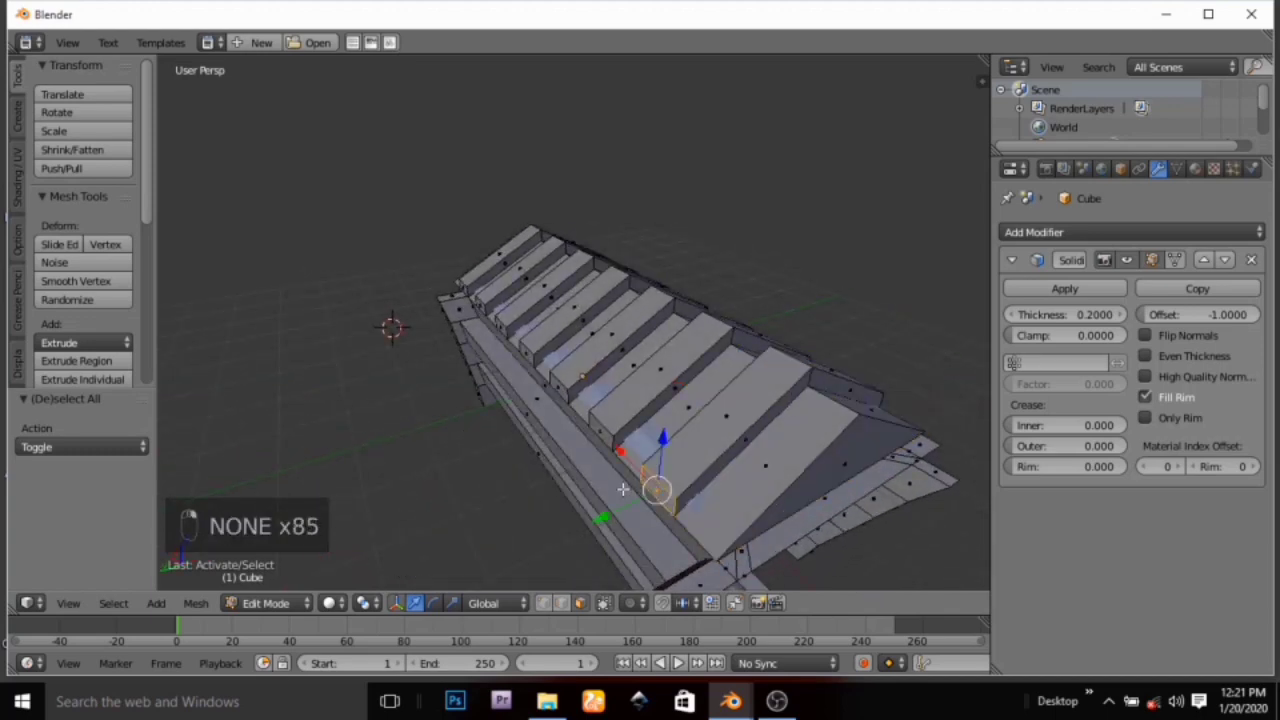
middle_drag(624, 489, 311, 452)
Select the near gable face and add the first roof strips on one slope, including the first raised strip's gable-facing side and eave end
right_click(429, 406)
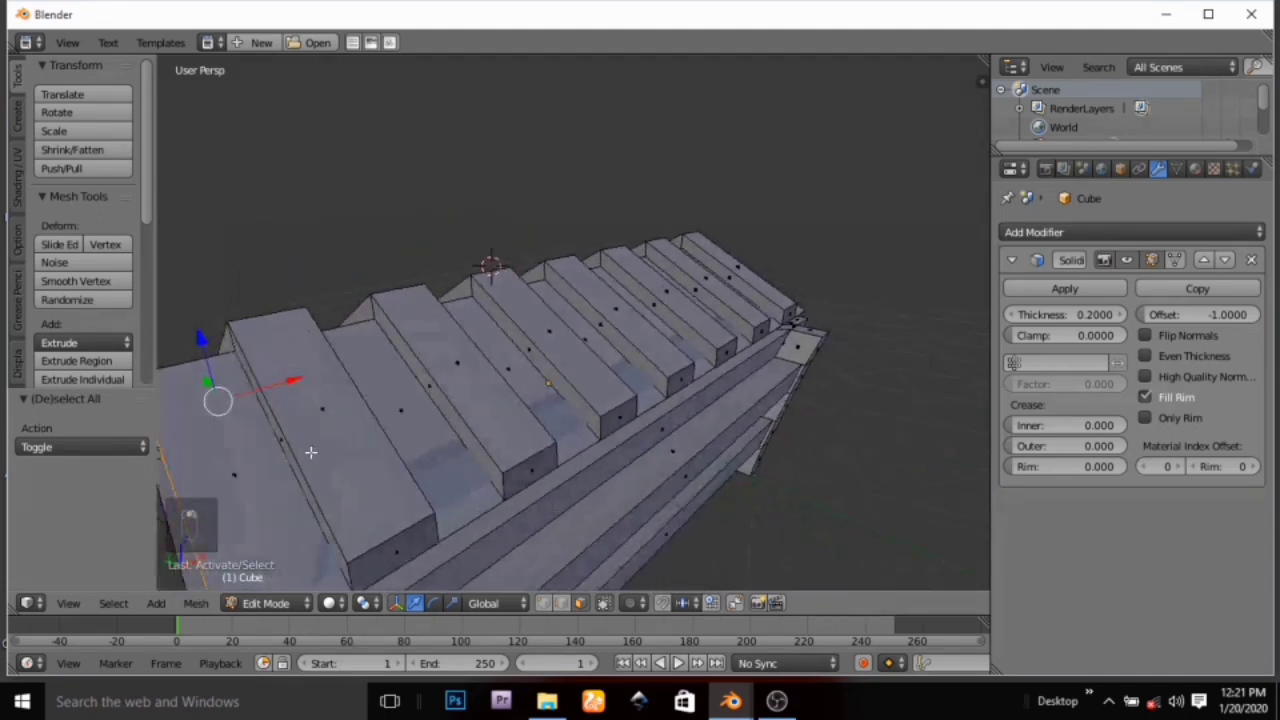
shift+right_click(253, 463)
shift+right_click(315, 429)
shift+right_click(403, 415)
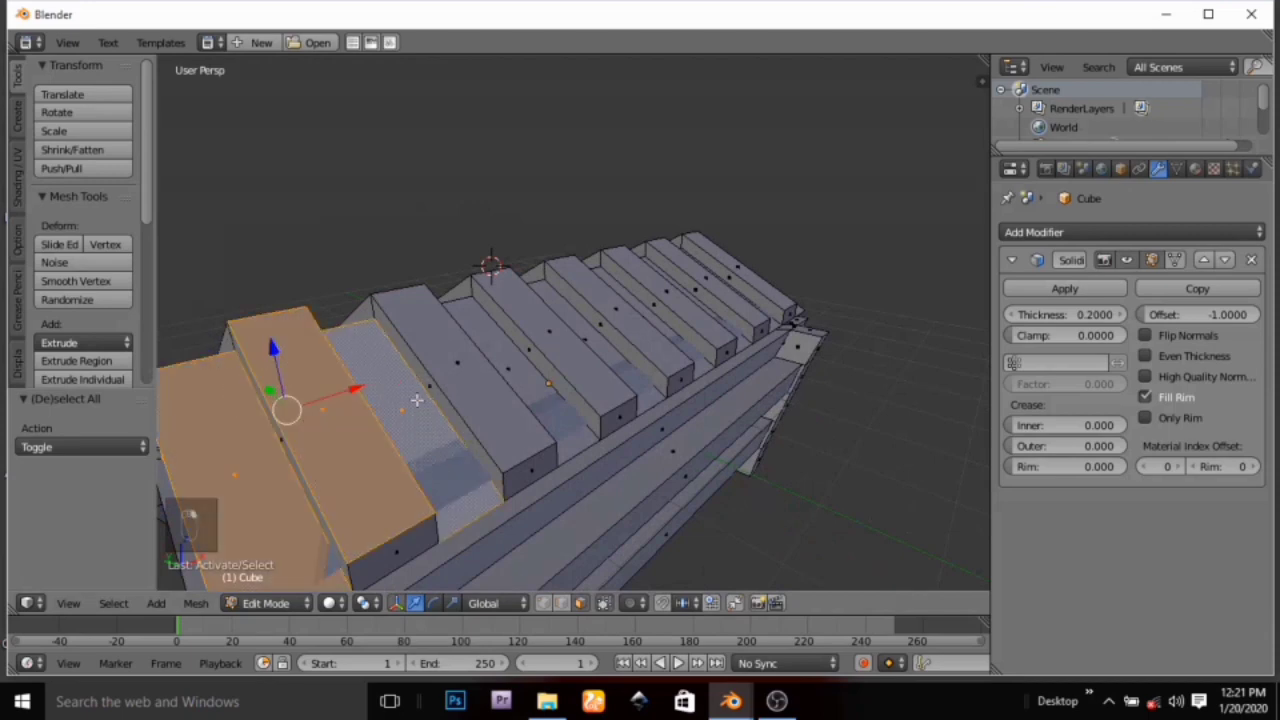
middle_drag(314, 417, 363, 410)
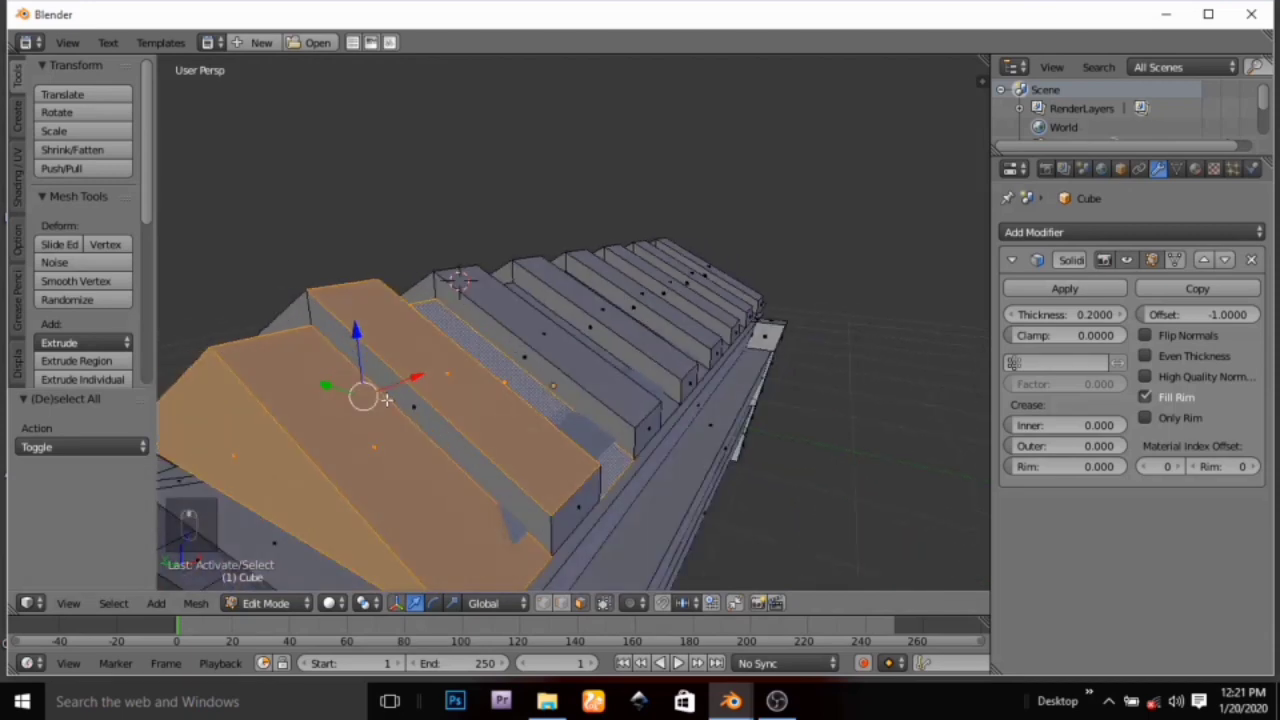
shift+right_click(386, 400)
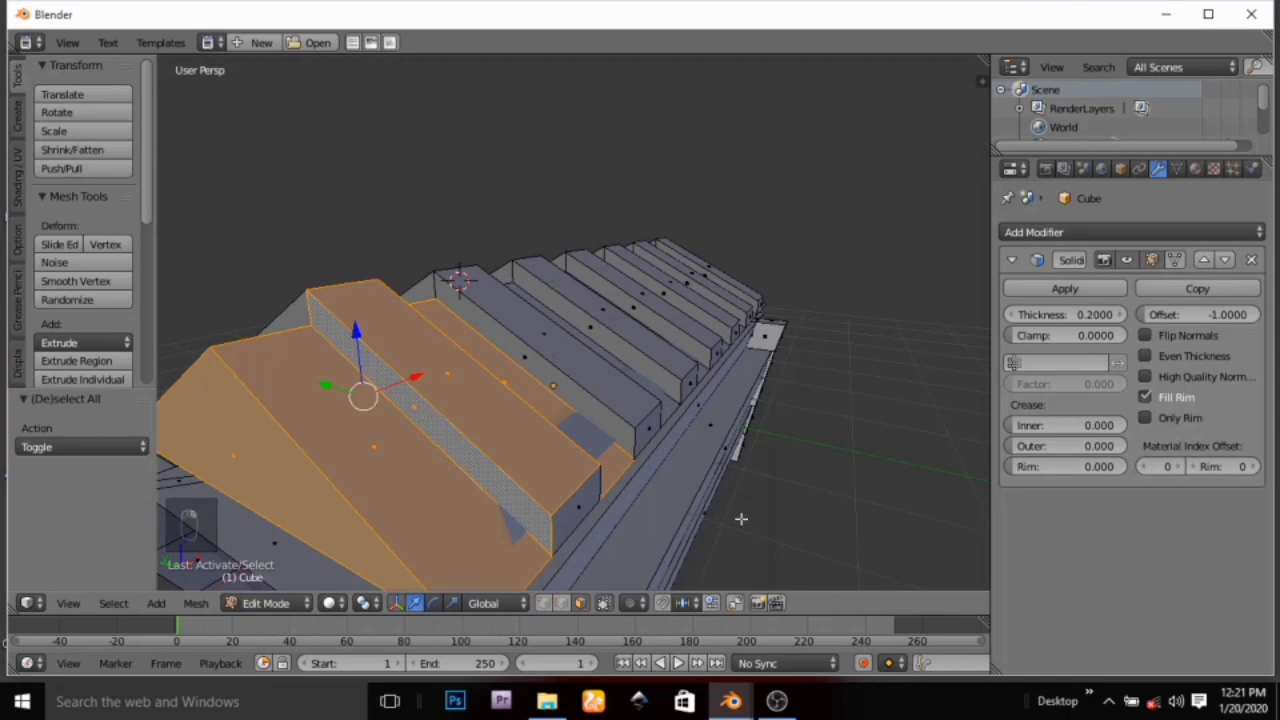
alt+shift+right_click(575, 510)
Add the first raised strip's eave end, top and side faces and the adjoining recessed face on the opposite slope
middle_drag(544, 477, 623, 478)
key(ctrl+KP_3)
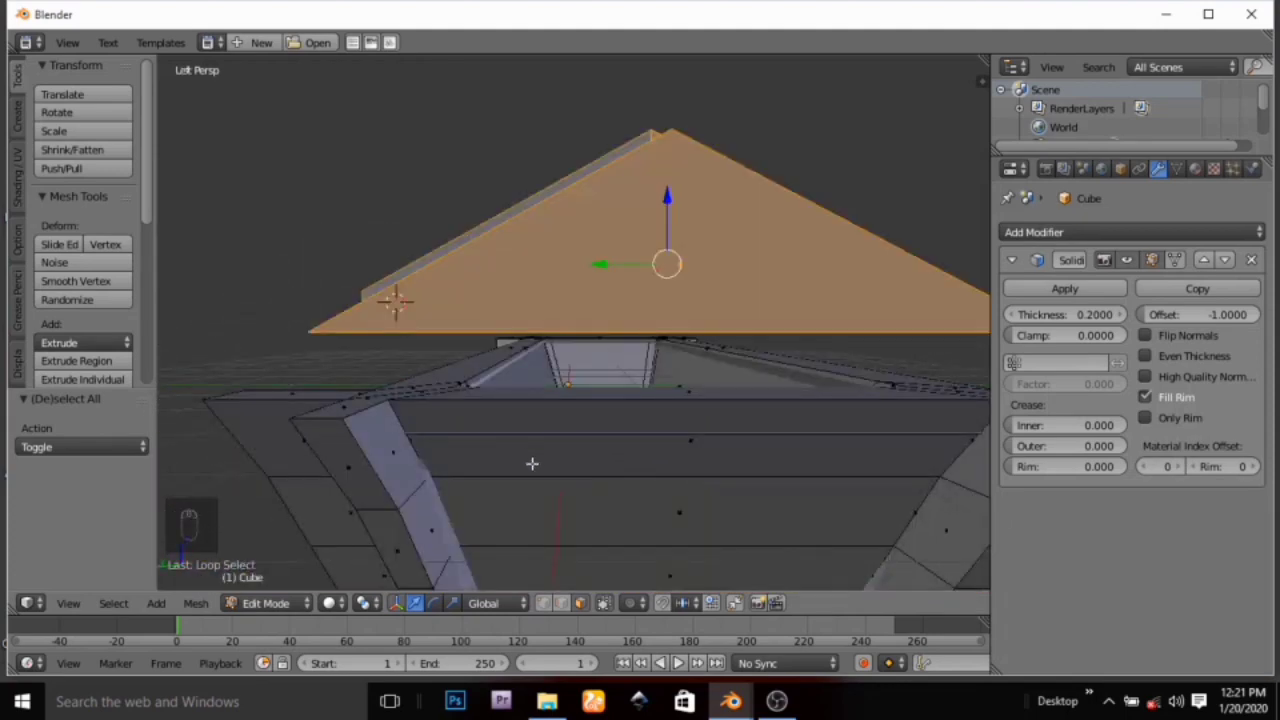
middle_drag(532, 464, 545, 479)
alt+shift+right_click(559, 471)
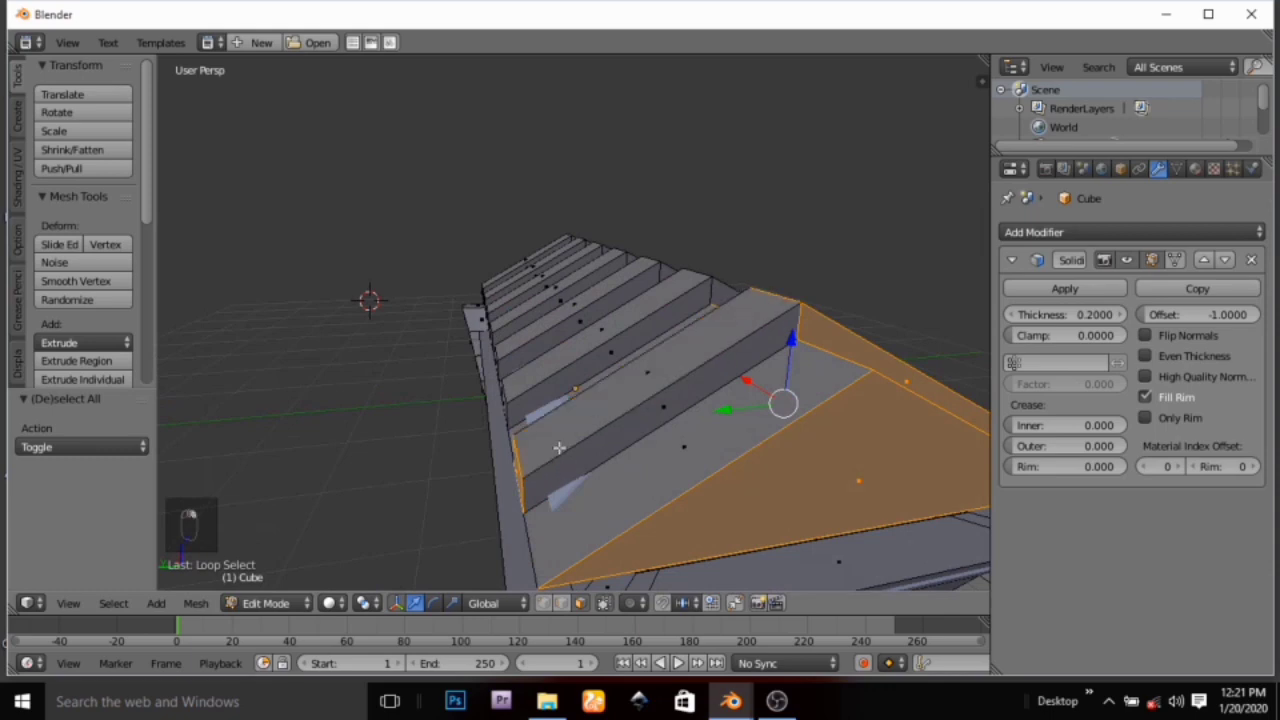
shift+right_click(559, 447)
shift+right_click(565, 480)
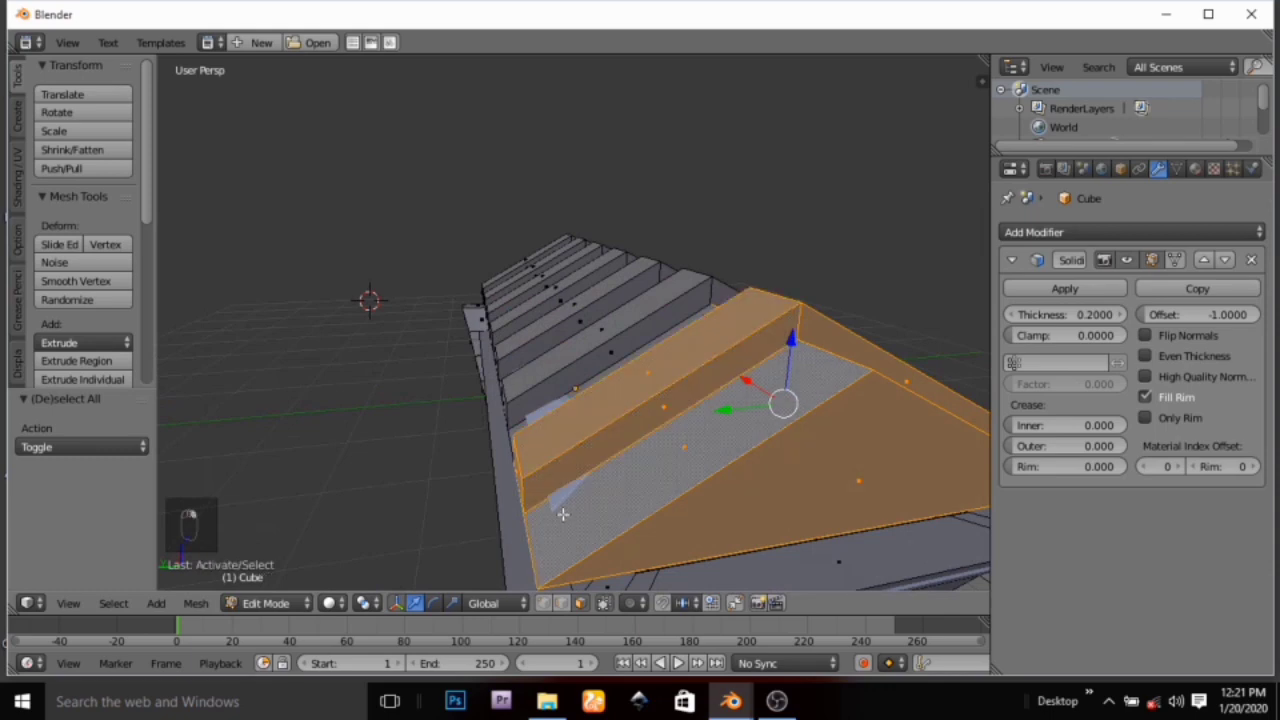
Add the top faces of the second and third raised strips and the recessed strip between them on both slopes
middle_drag(563, 514, 623, 562)
middle_drag(669, 517, 598, 541)
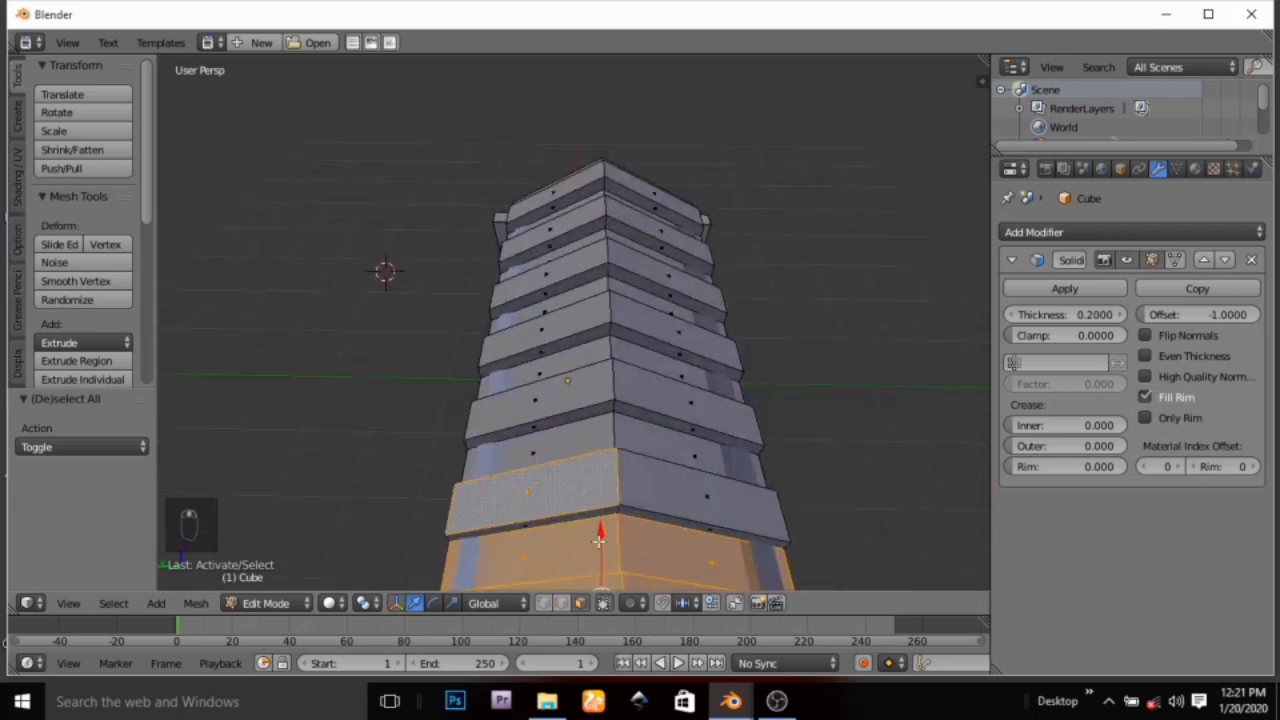
shift+right_click(645, 488)
shift+right_click(577, 456)
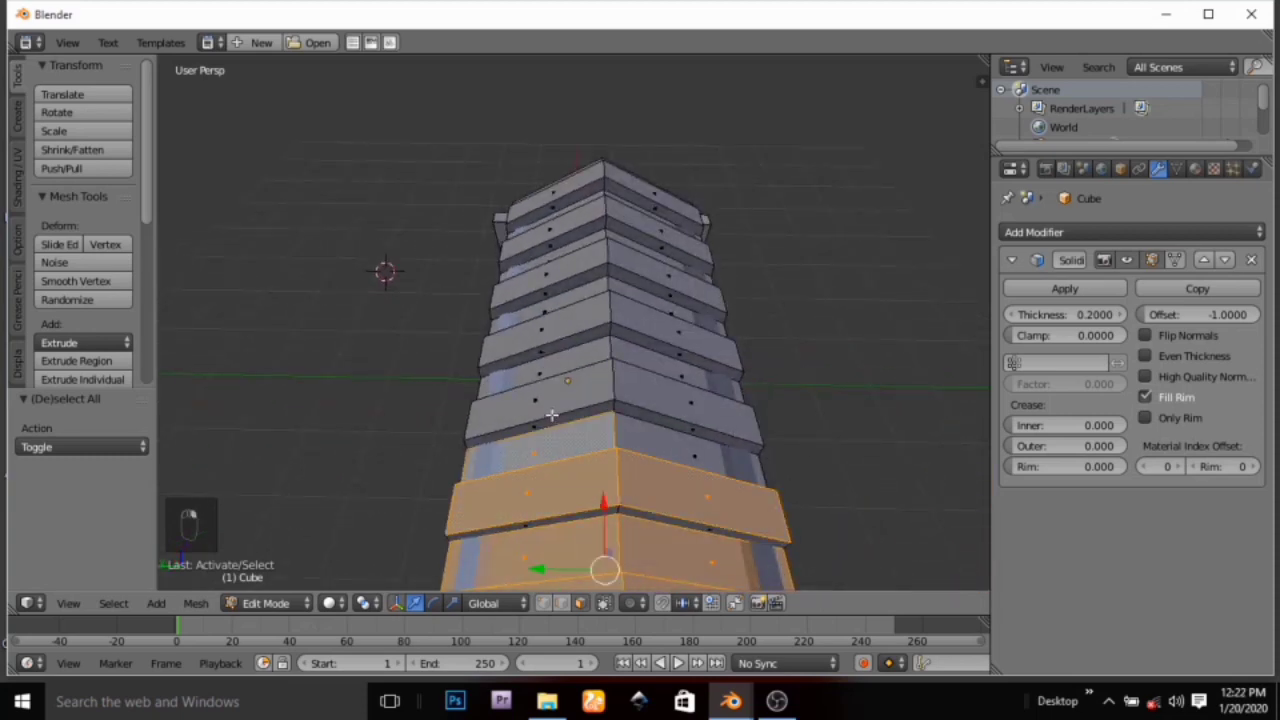
shift+right_click(551, 414)
shift+right_click(668, 402)
shift+right_click(670, 438)
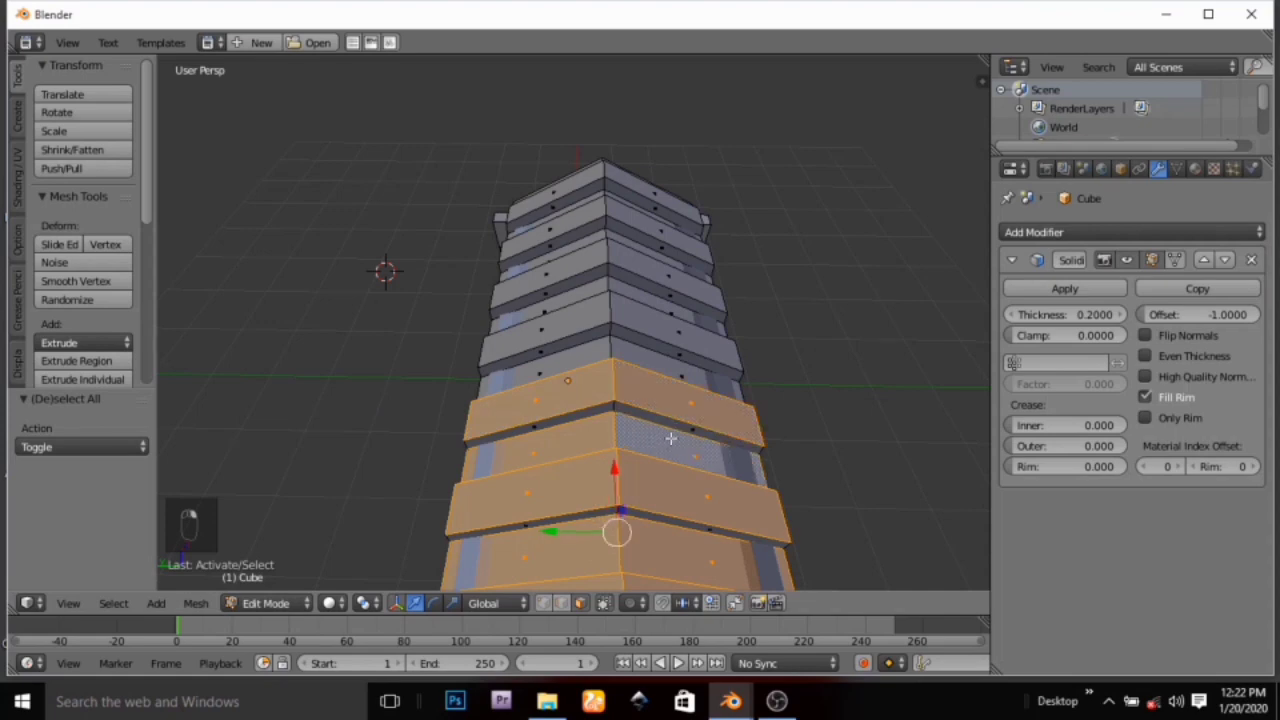
Add both recessed strips around the fourth raised strip, plus the fourth and fifth raised strips' tops on one slope
middle_drag(654, 444, 668, 427)
shift+right_click(667, 420)
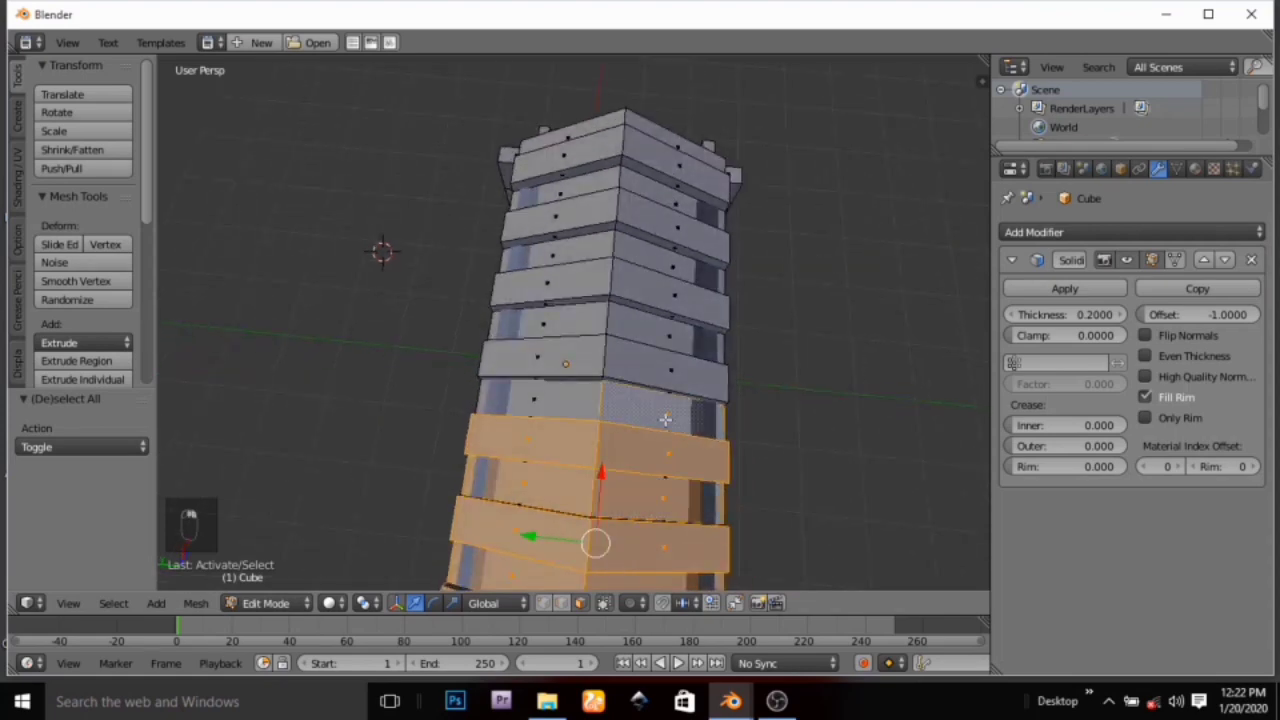
shift+right_click(567, 400)
shift+right_click(564, 362)
shift+right_click(544, 292)
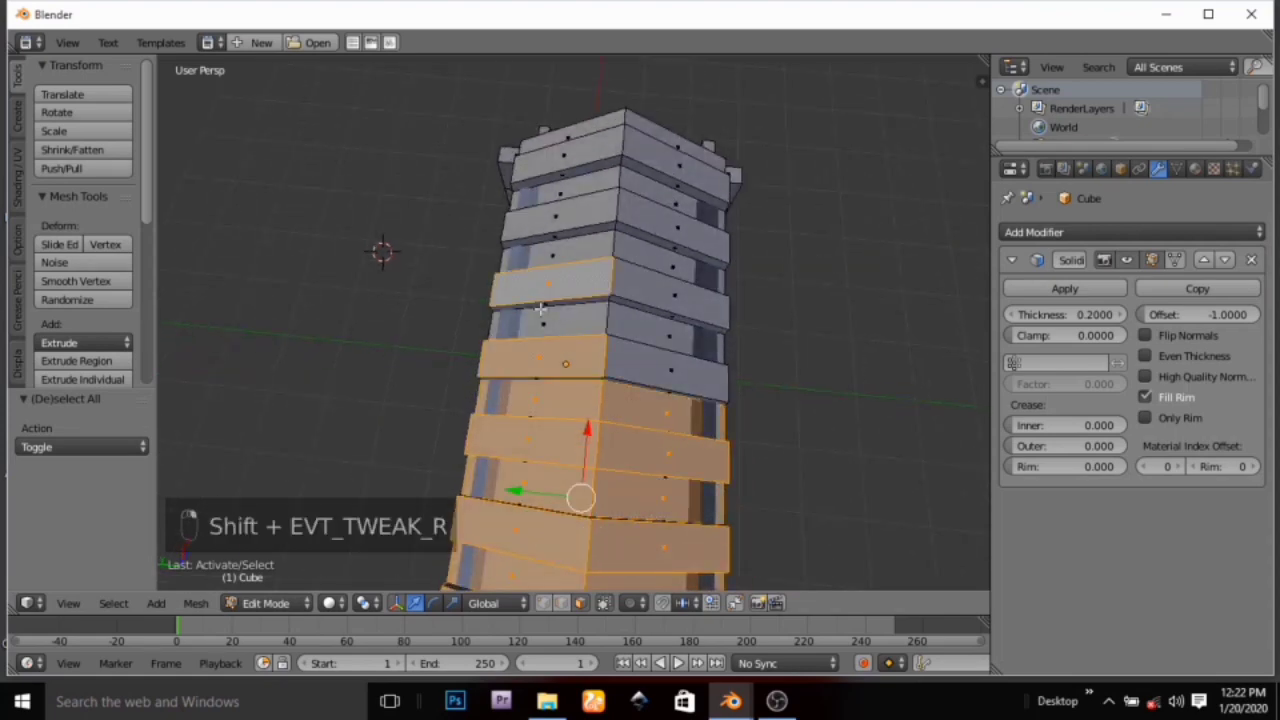
shift+right_click(541, 312)
shift+right_click(621, 327)
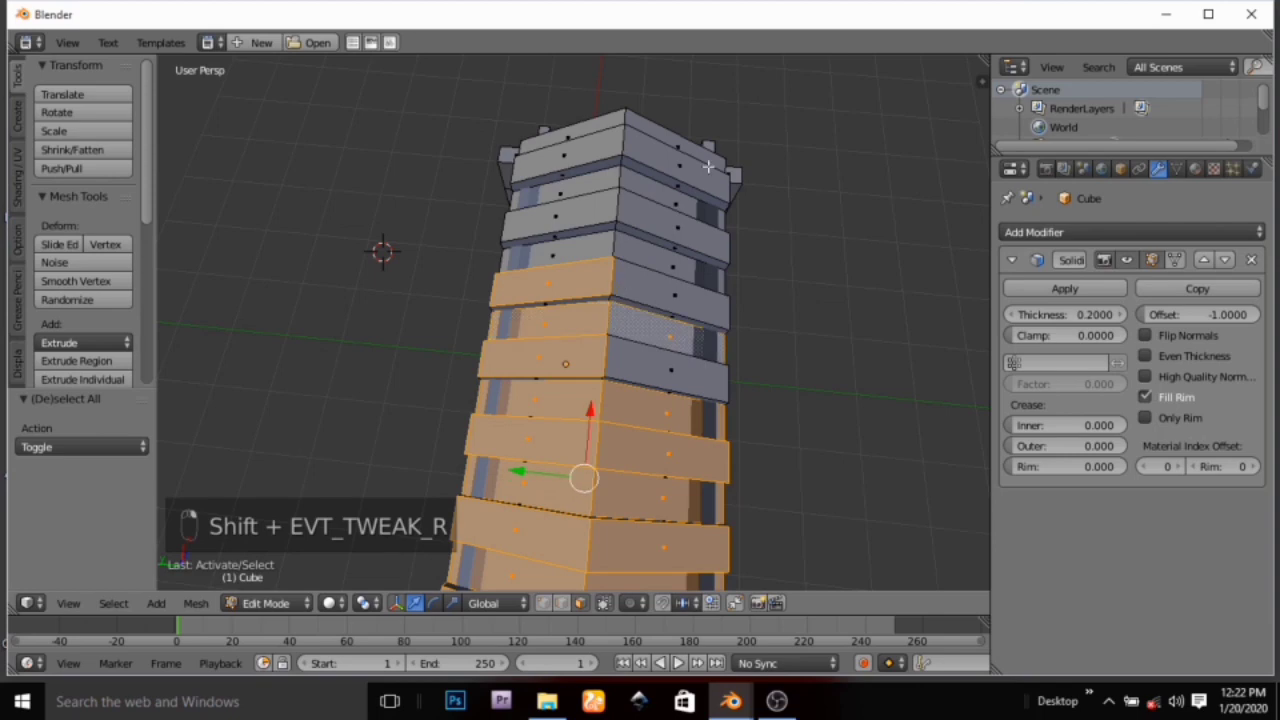
Add the far-end strips' top faces on both slopes, along with side faces of the last two raised strips
shift+right_click(654, 240)
shift+right_click(585, 201)
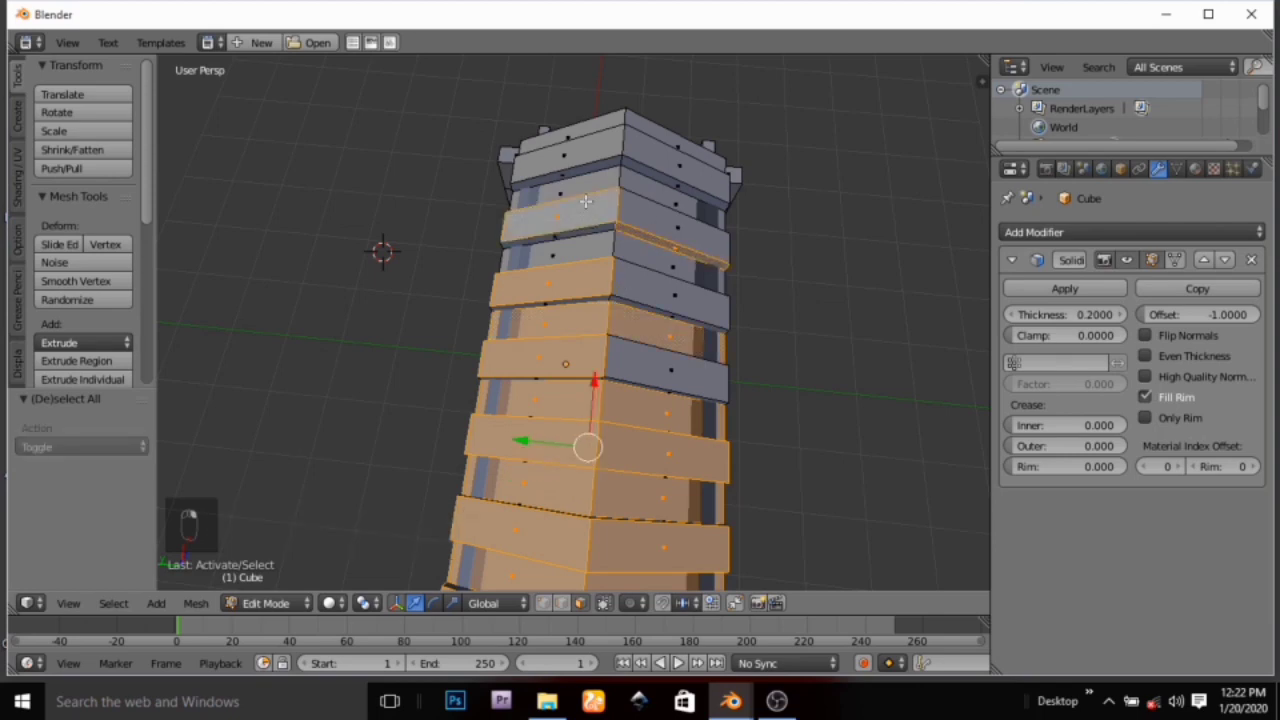
shift+right_click(581, 160)
shift+right_click(581, 134)
shift+right_click(662, 138)
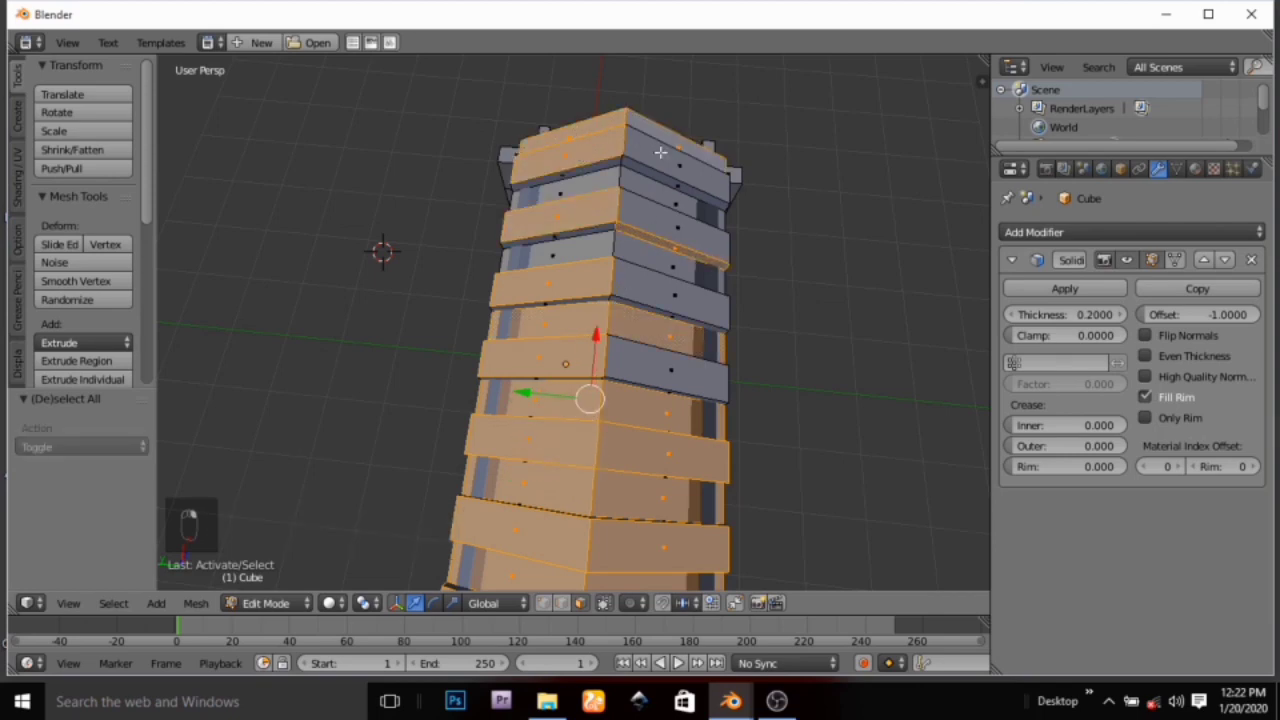
shift+right_click(660, 160)
shift+right_click(619, 174)
shift+right_click(588, 176)
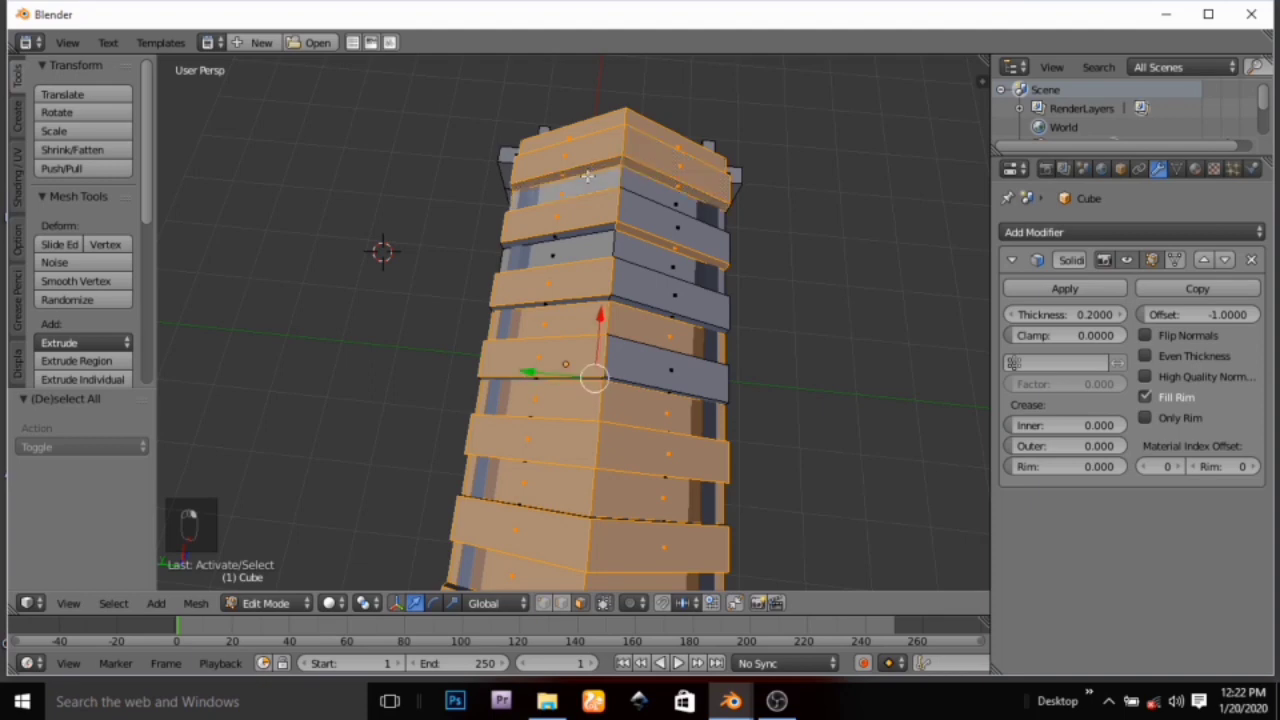
Add the remaining recessed faces between the far raised strips, plus one raised strip's side face
shift+right_click(678, 192)
shift+right_click(651, 247)
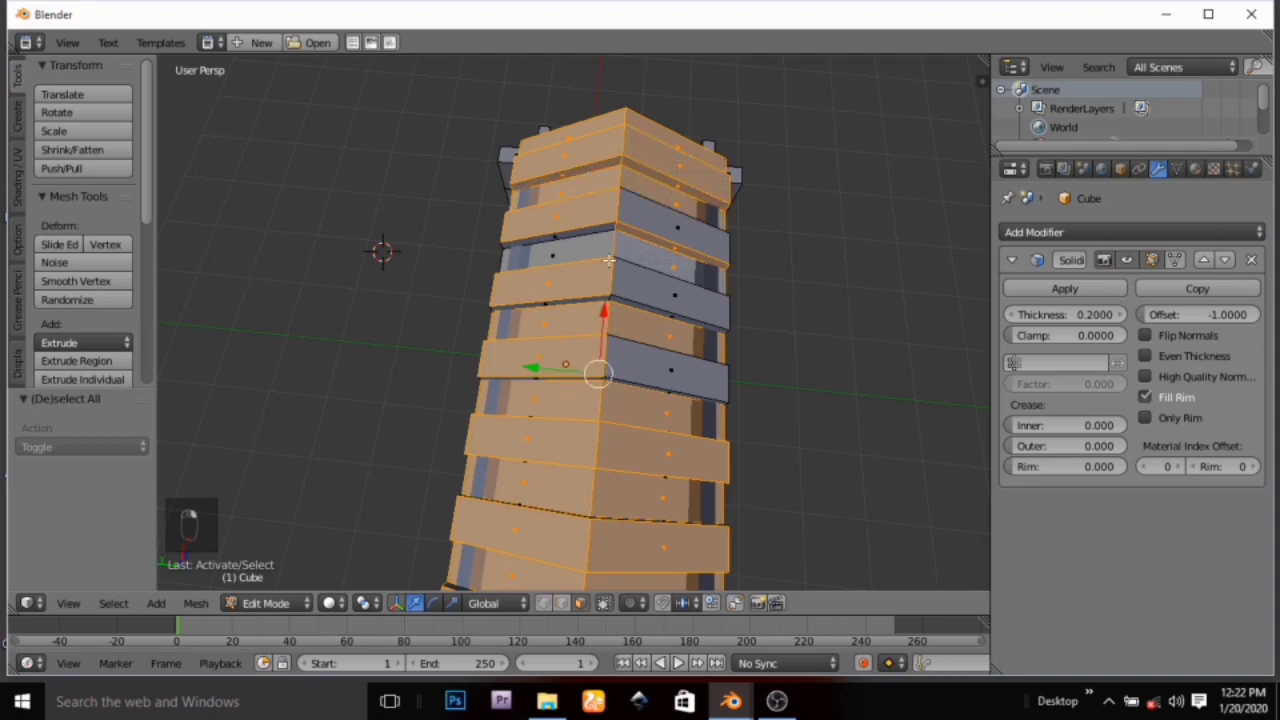
shift+right_click(590, 246)
shift+right_click(579, 236)
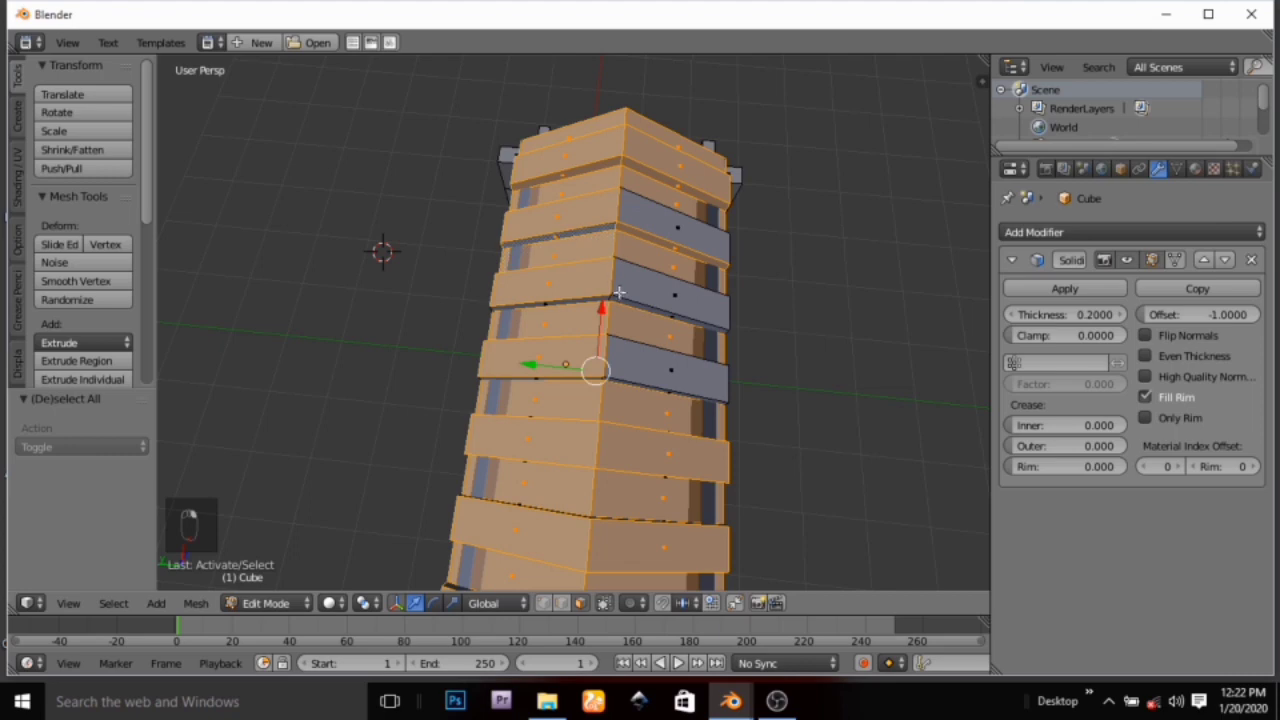
Add the three unselected raised strip tops on one slope and the side faces next to them
middle_drag(604, 267, 621, 240)
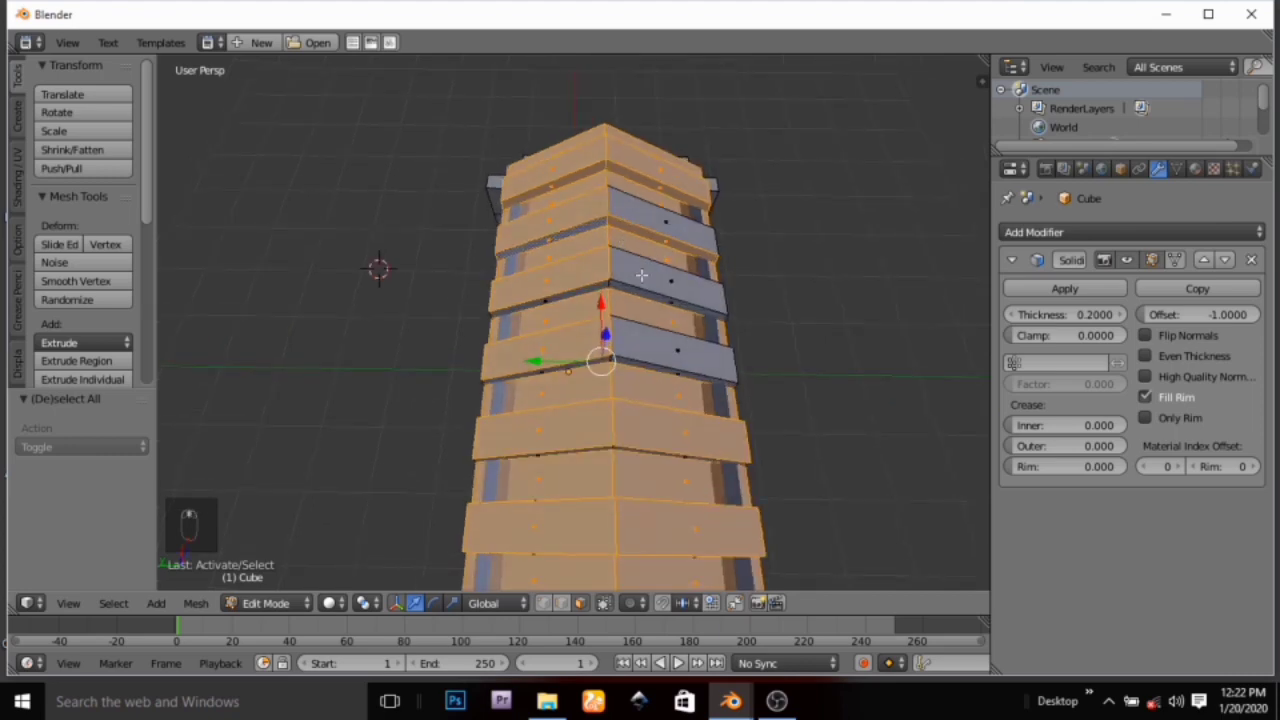
shift+right_click(641, 275)
shift+right_click(667, 231)
shift+right_click(657, 300)
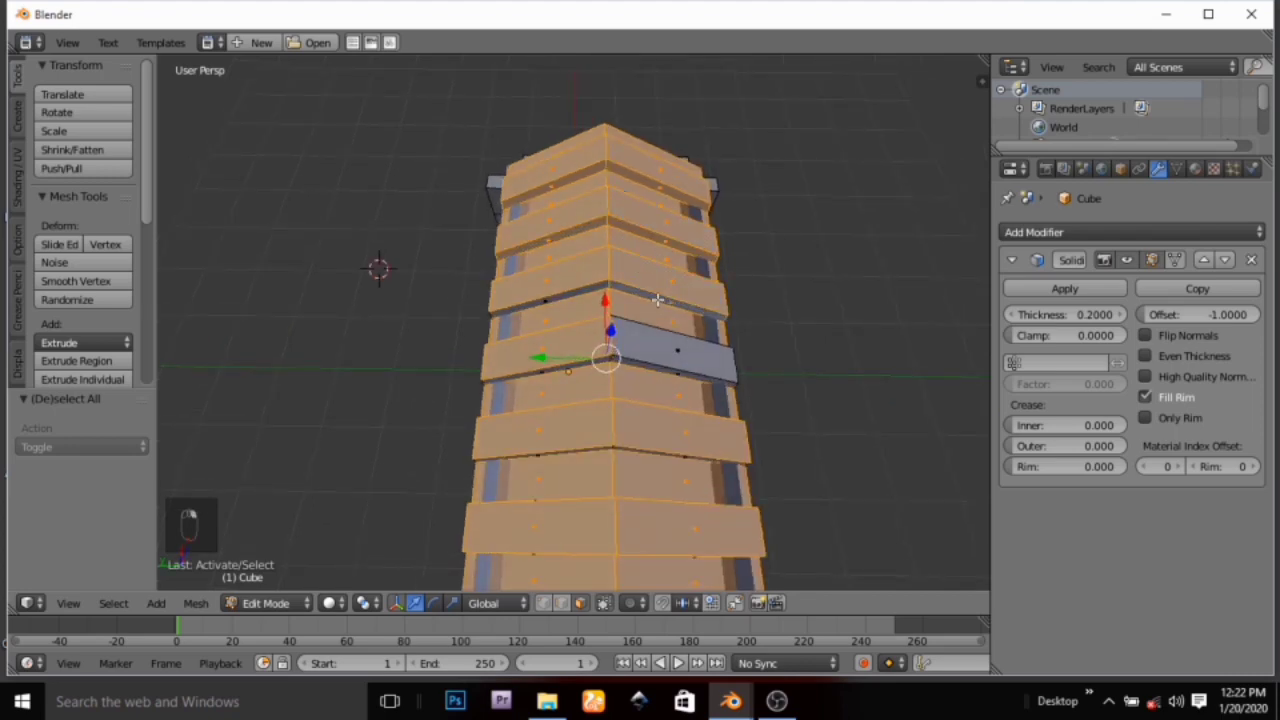
shift+right_click(576, 293)
shift+right_click(653, 352)
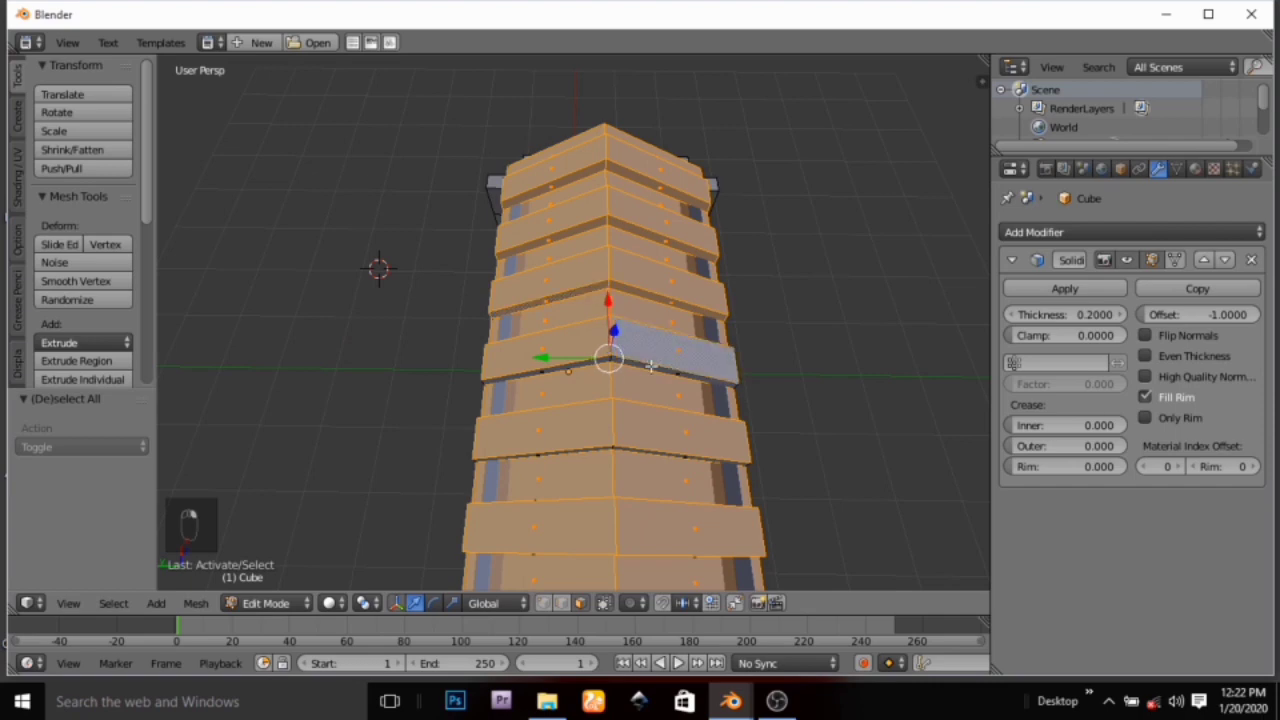
shift+right_click(652, 364)
Add the unselected gable-facing side faces of the middle raised strips to the roof selection
middle_drag(593, 362, 613, 338)
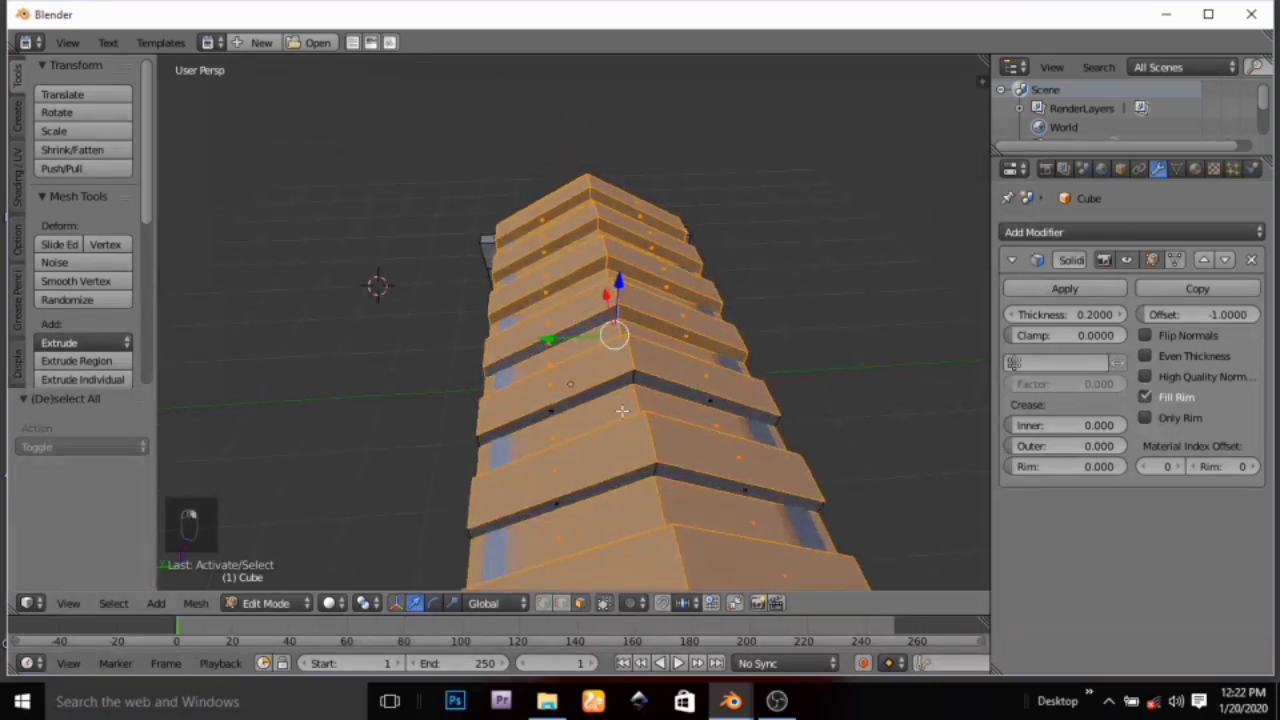
middle_drag(621, 410, 624, 371)
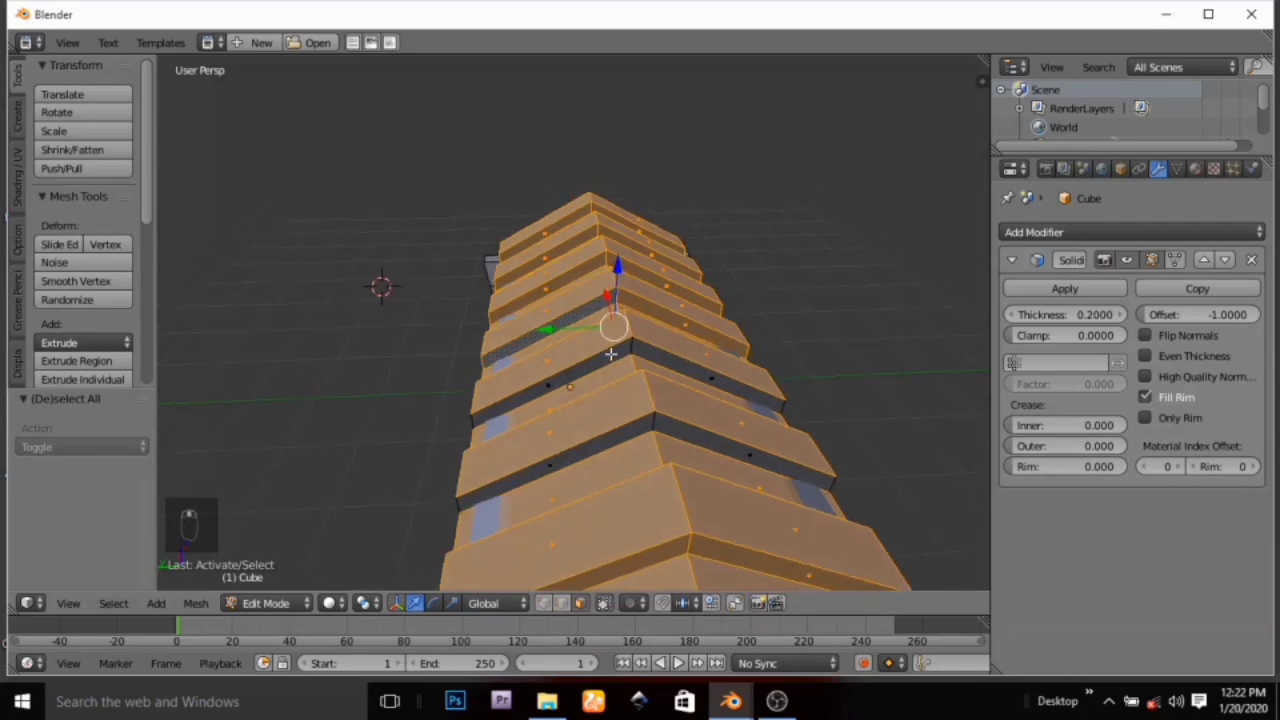
shift+right_click(672, 357)
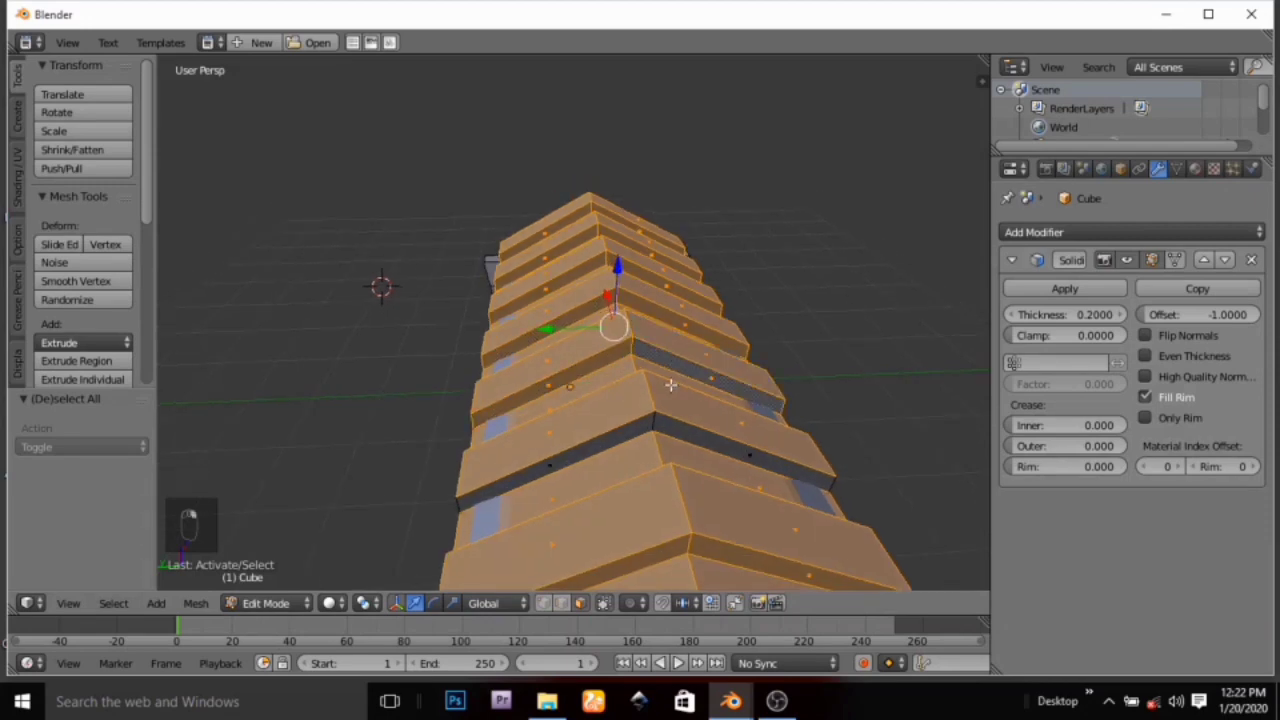
middle_drag(670, 358, 644, 348)
scroll(644, 348, down, 3)
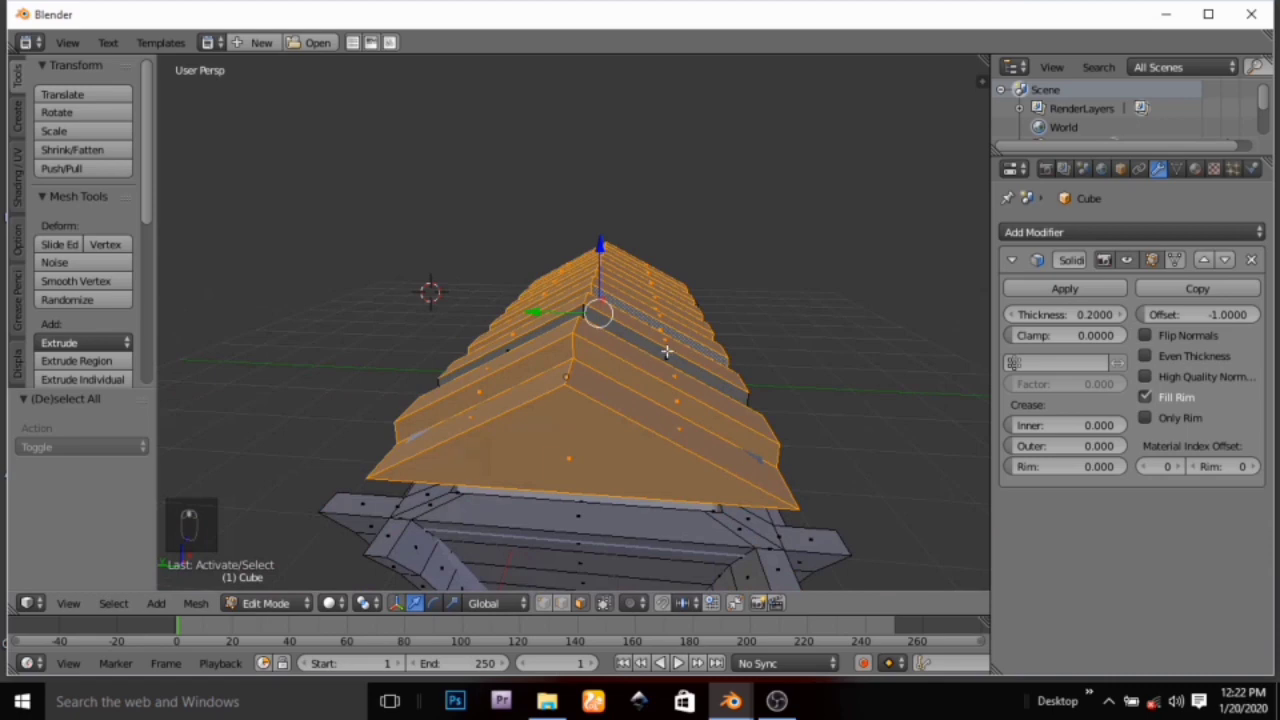
shift+right_click(667, 352)
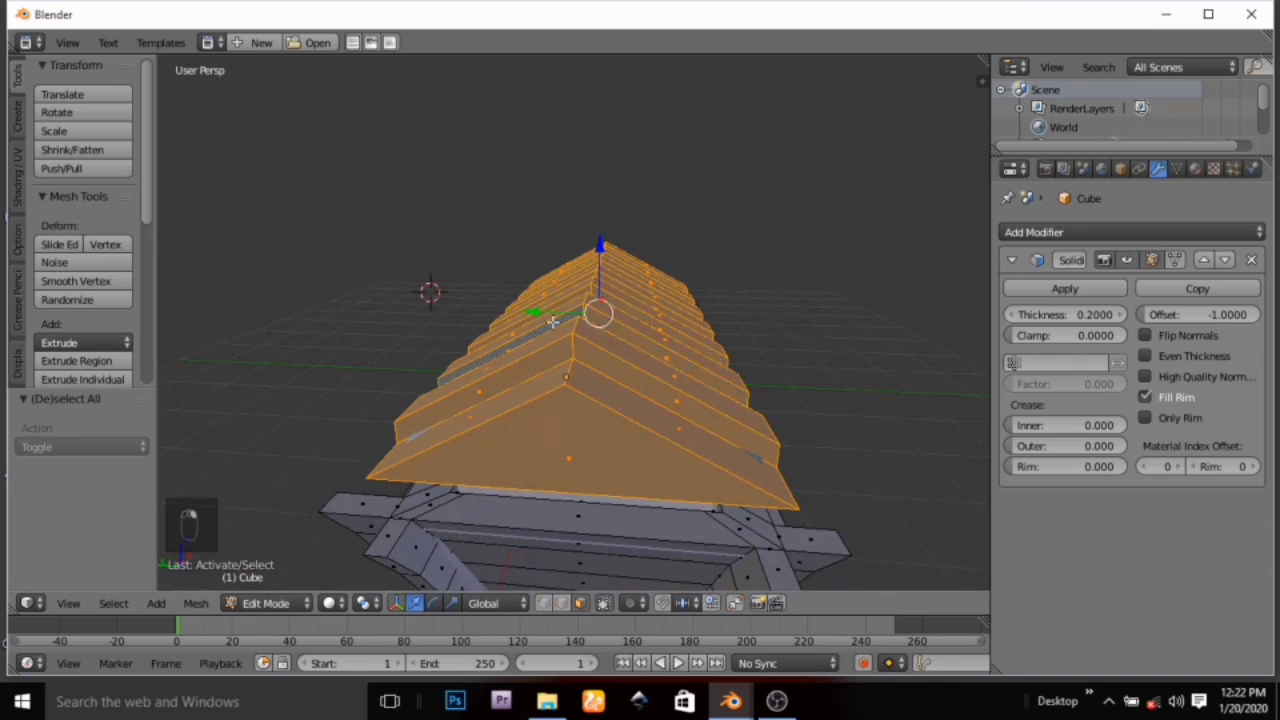
Add the raised strips' eave ends along the long side and the opposite gable face to the selection
middle_drag(552, 322, 362, 298)
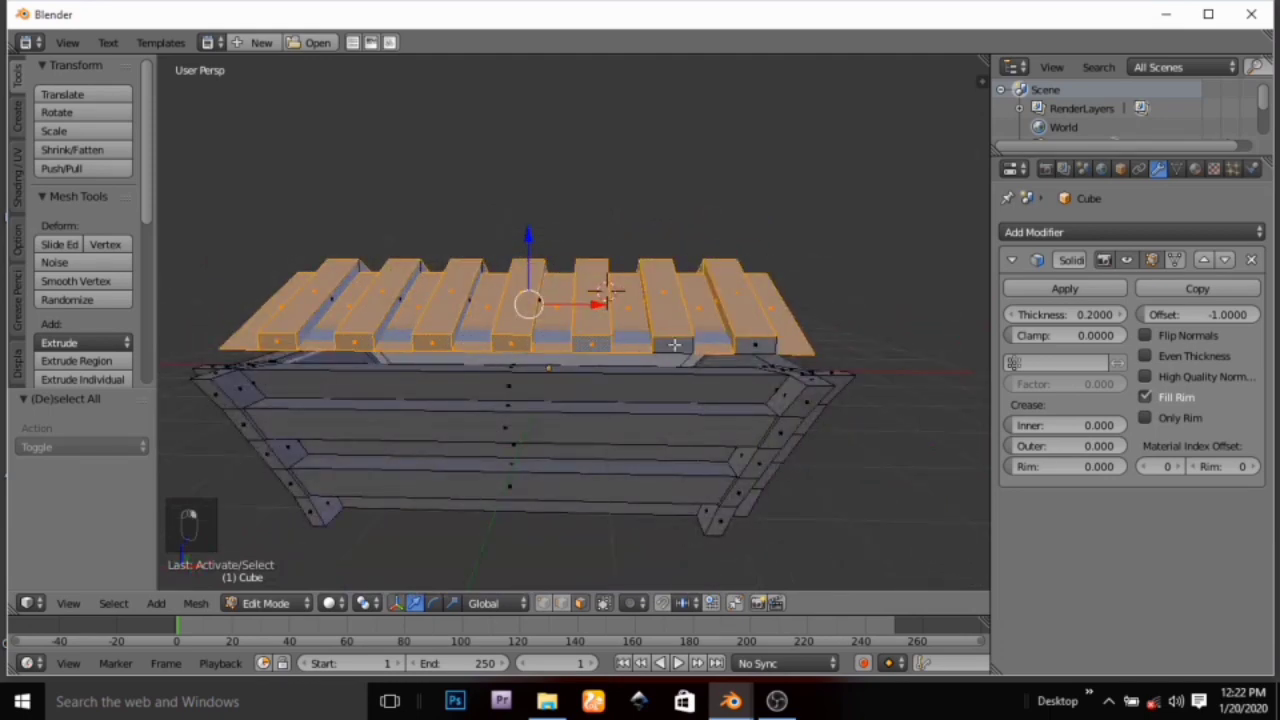
middle_drag(751, 364, 585, 404)
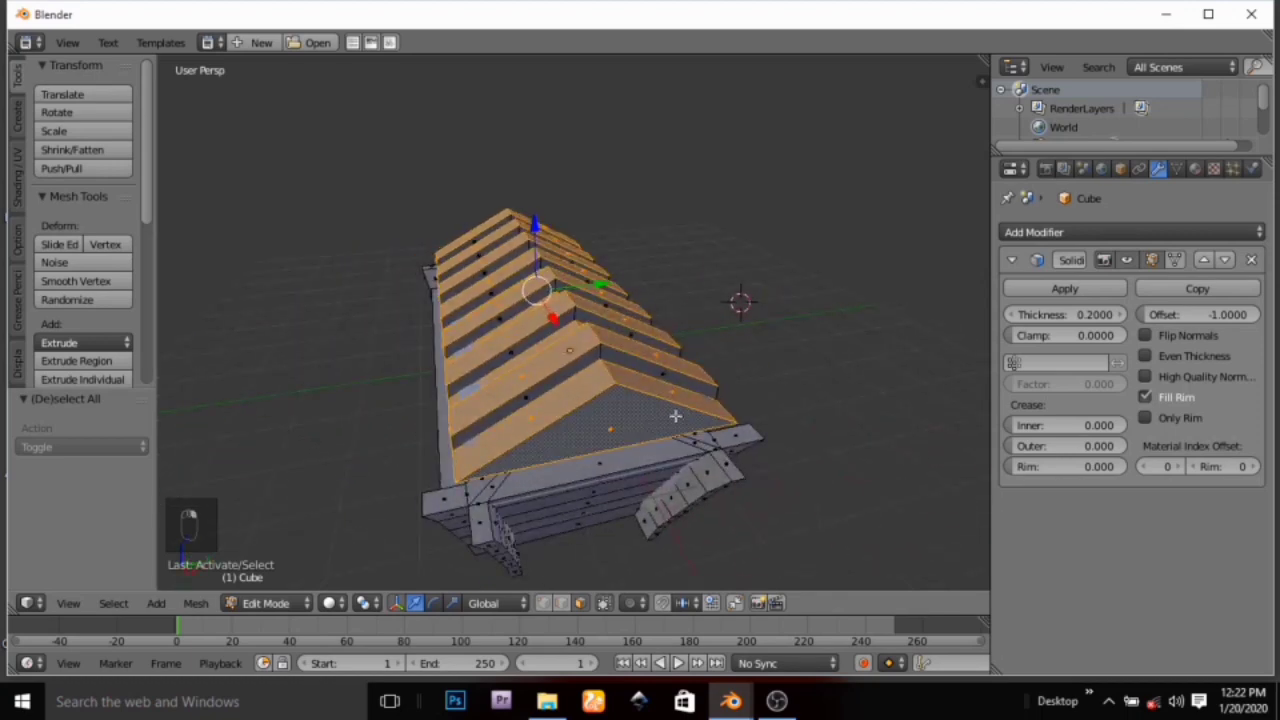
Add the unselected eave ends of the raised strips on the long side to the roof selection
middle_drag(677, 417, 516, 399)
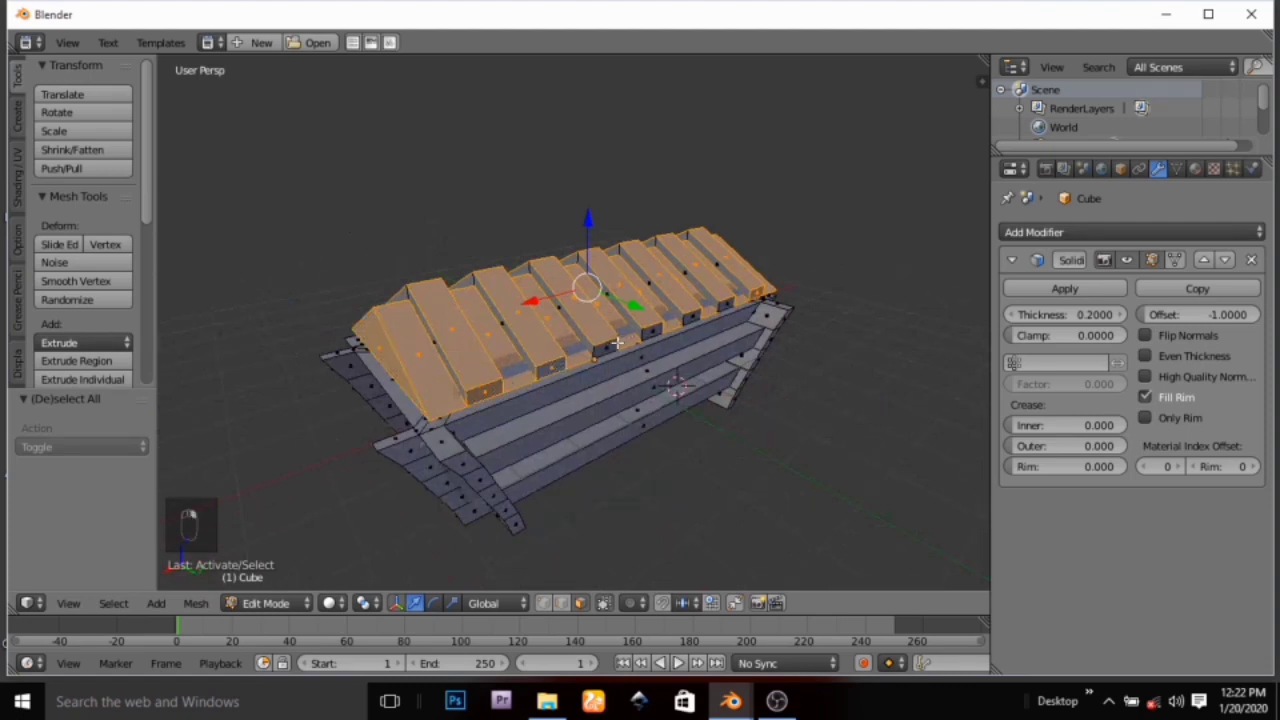
shift+right_click(728, 296)
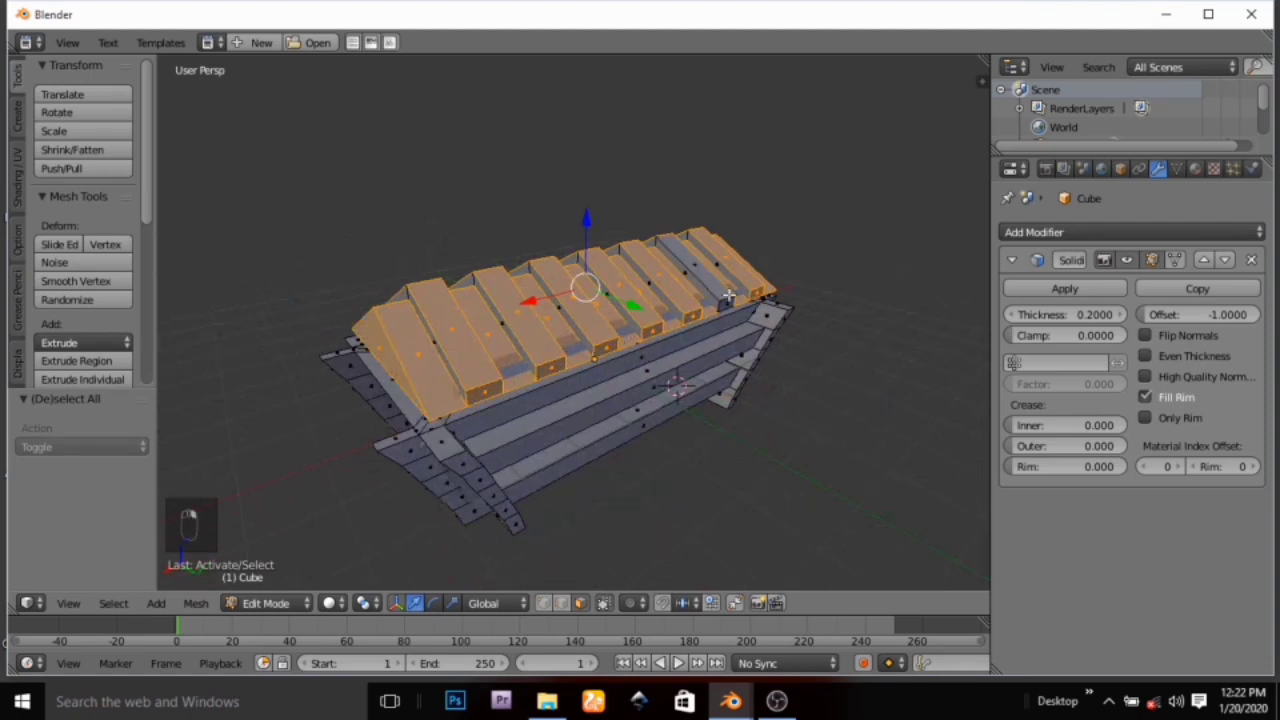
shift+right_click(724, 296)
shift+right_click(709, 303)
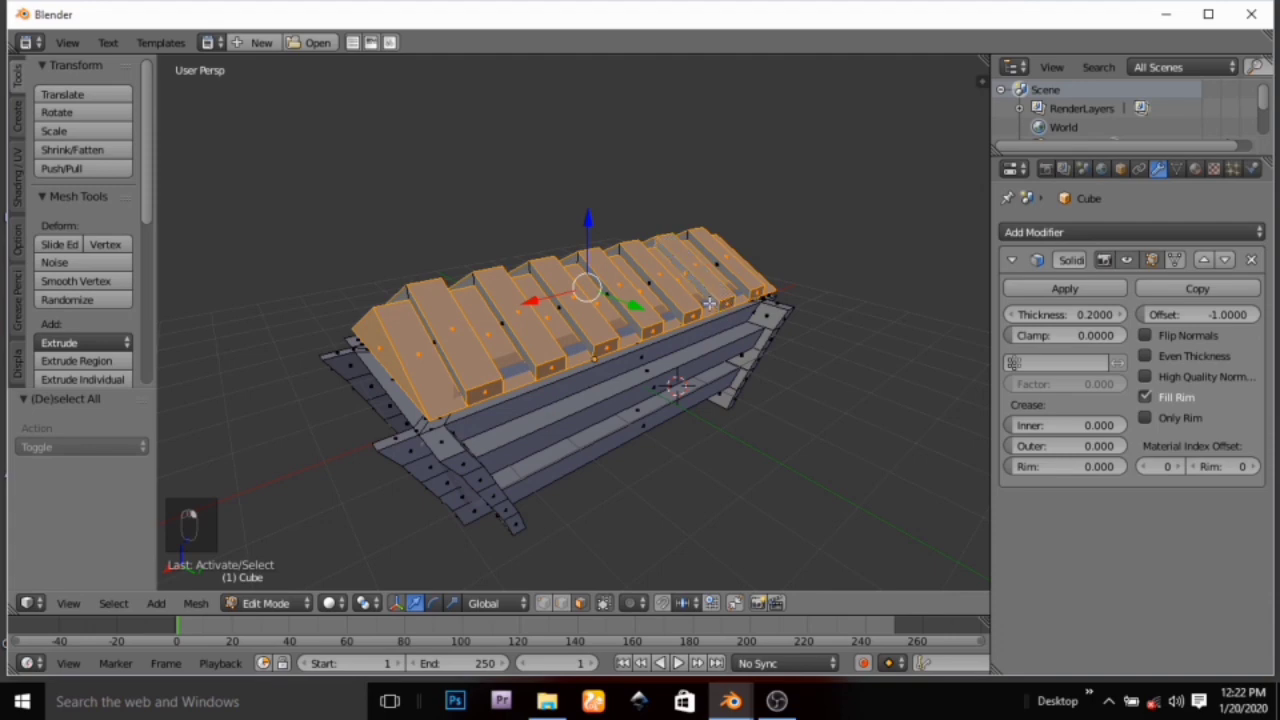
Add the unselected gable-facing side faces of the raised strips nearest the gable end on both slopes
middle_drag(705, 312, 705, 340)
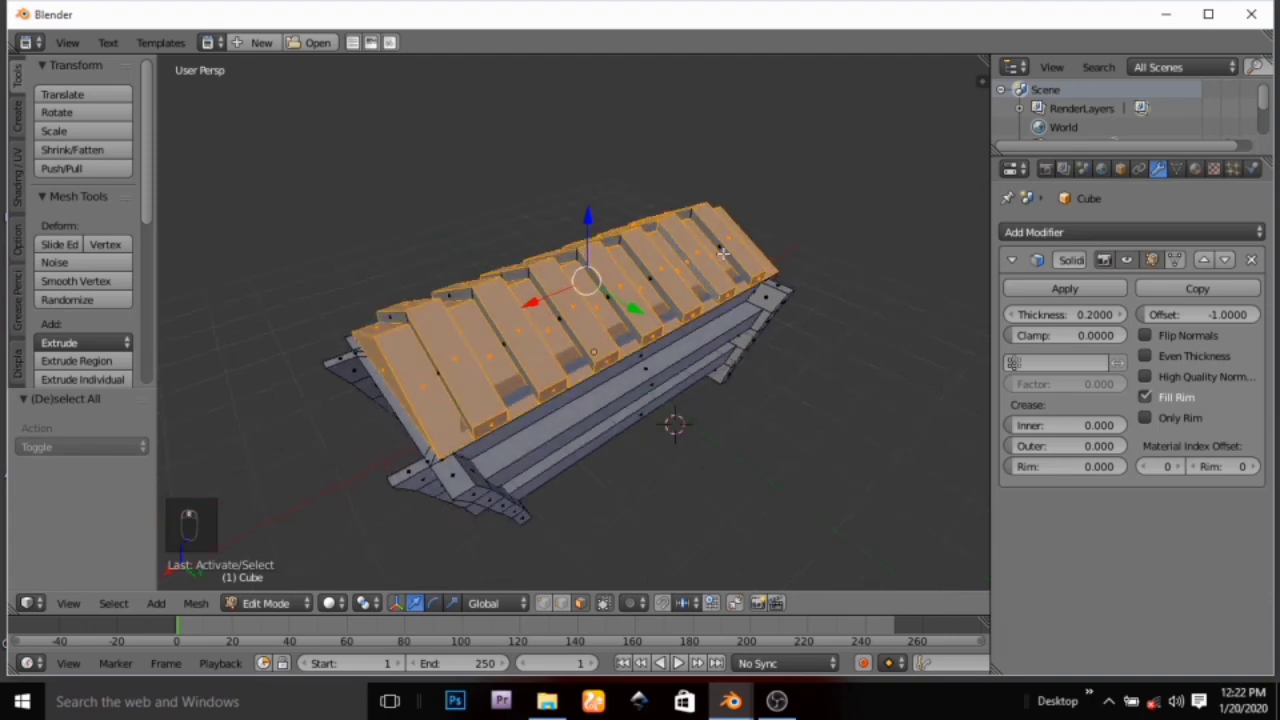
middle_drag(685, 254, 704, 263)
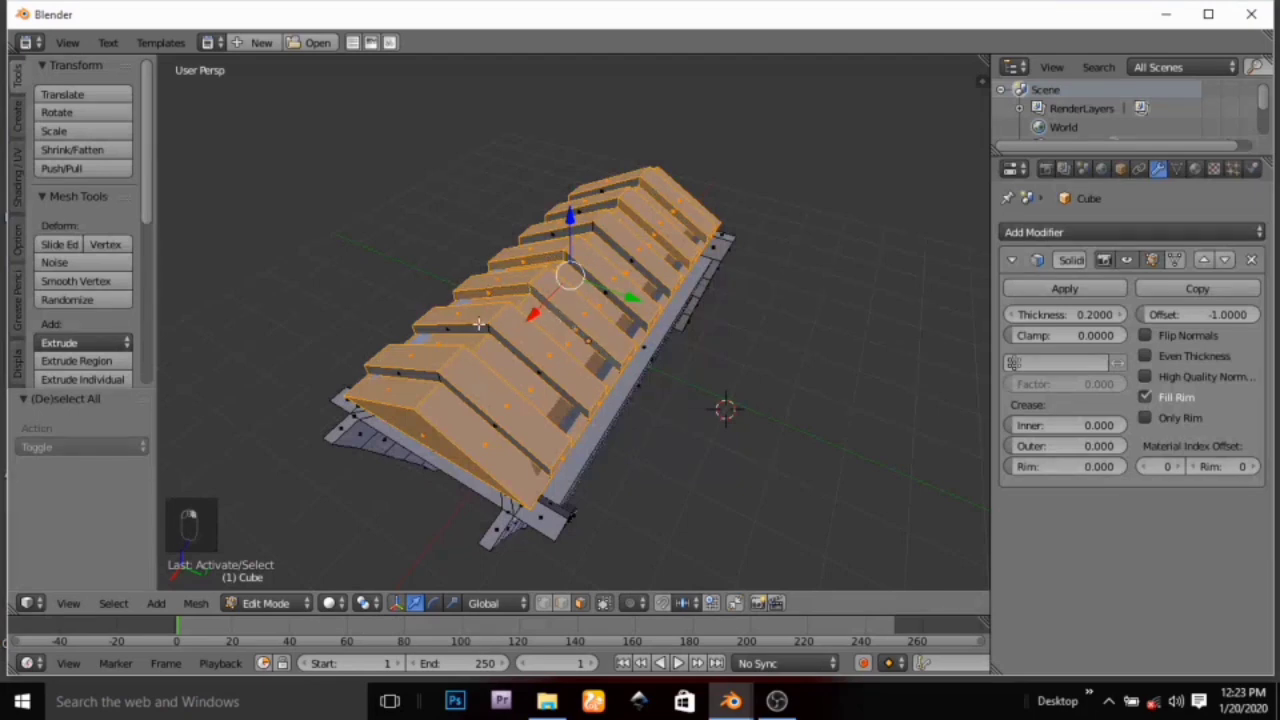
shift+right_click(471, 331)
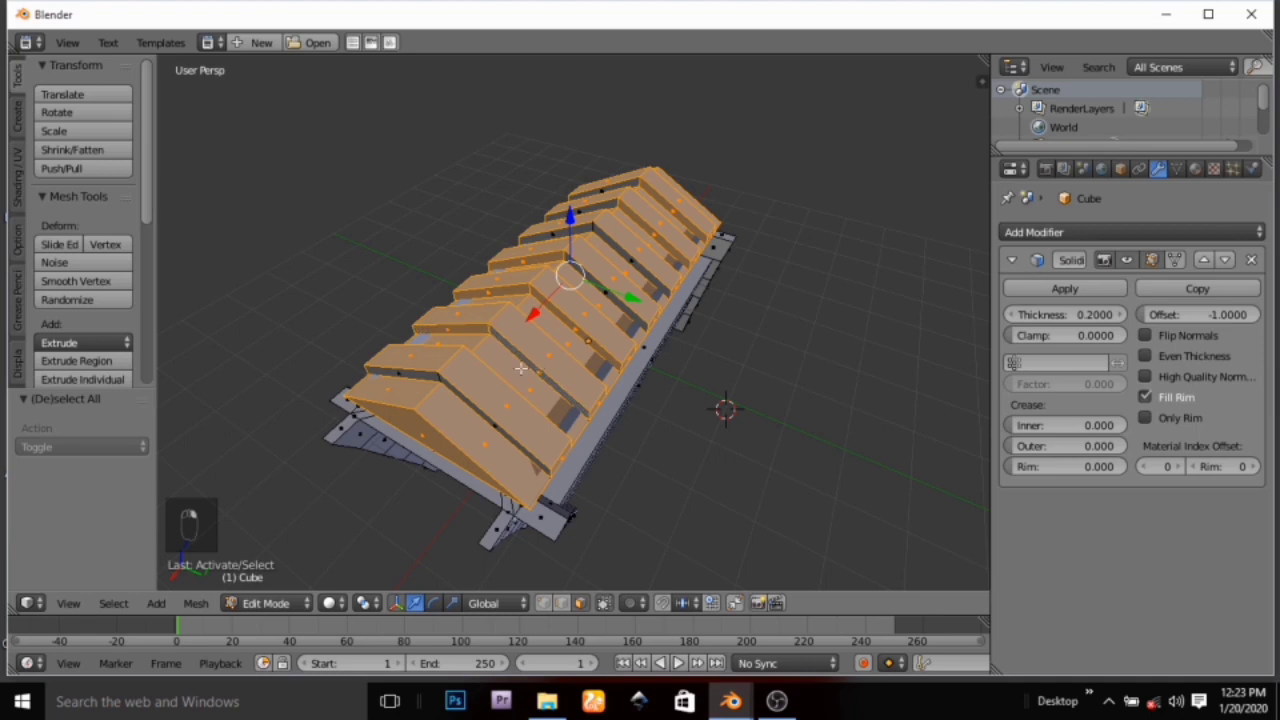
shift+right_click(425, 376)
shift+right_click(467, 400)
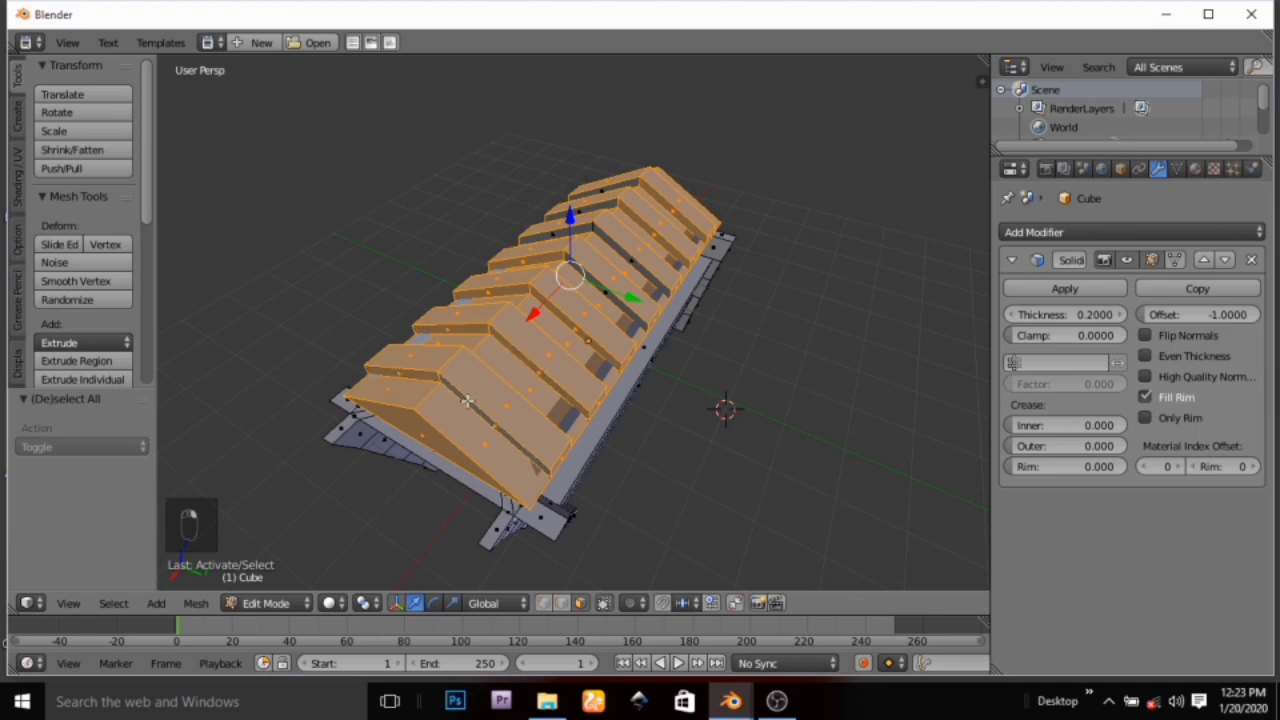
Add the three unselected side faces of the raised strips toward the far end of the opposite slope
middle_drag(552, 385, 697, 418)
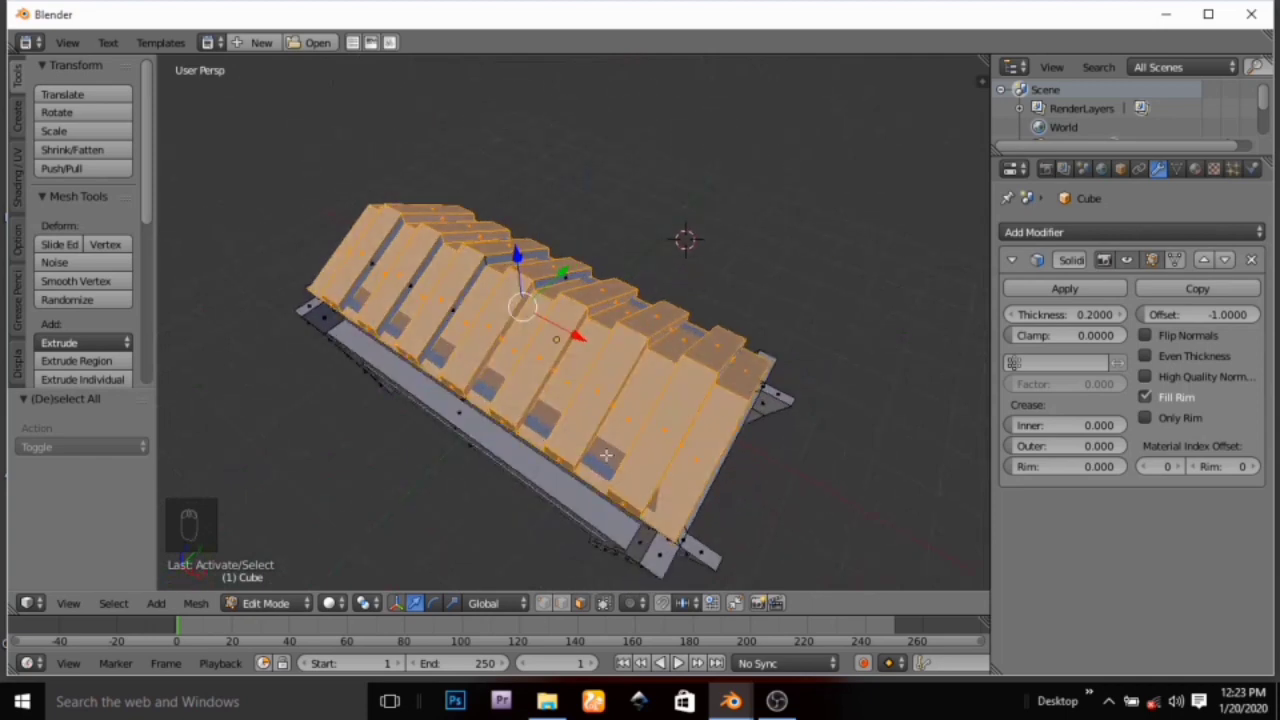
scroll(391, 312, up, 2)
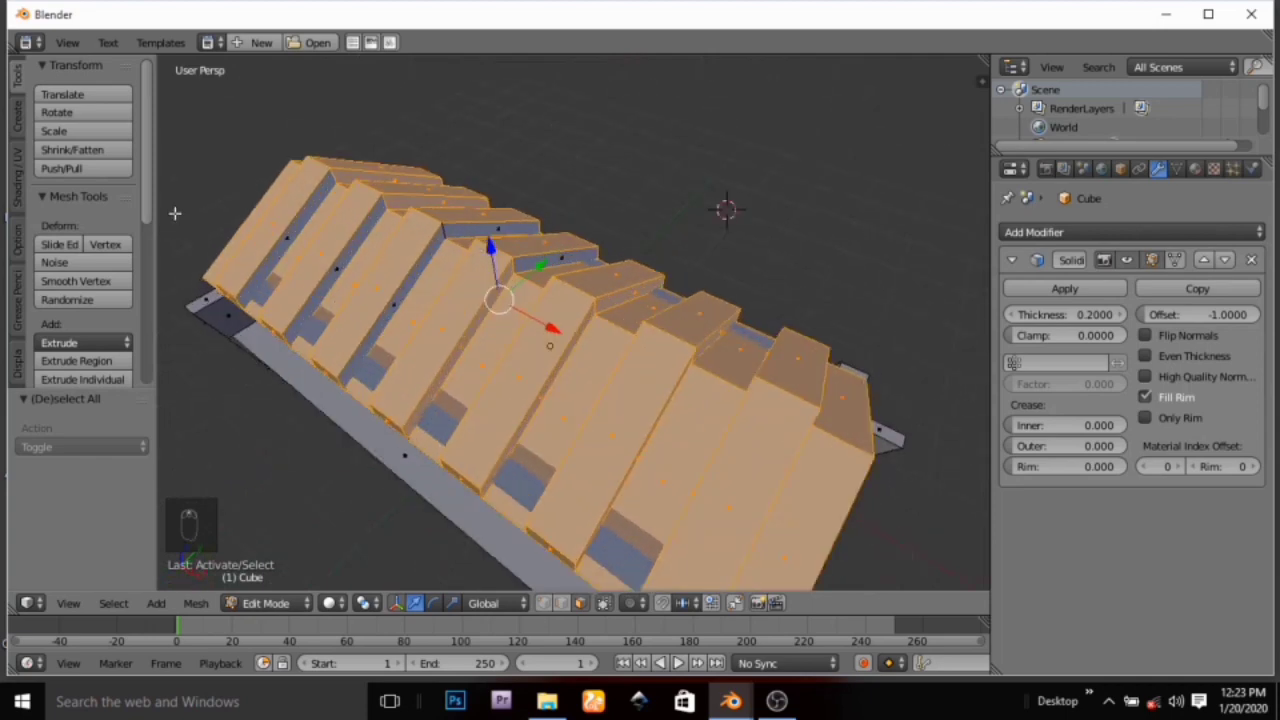
shift+right_click(289, 243)
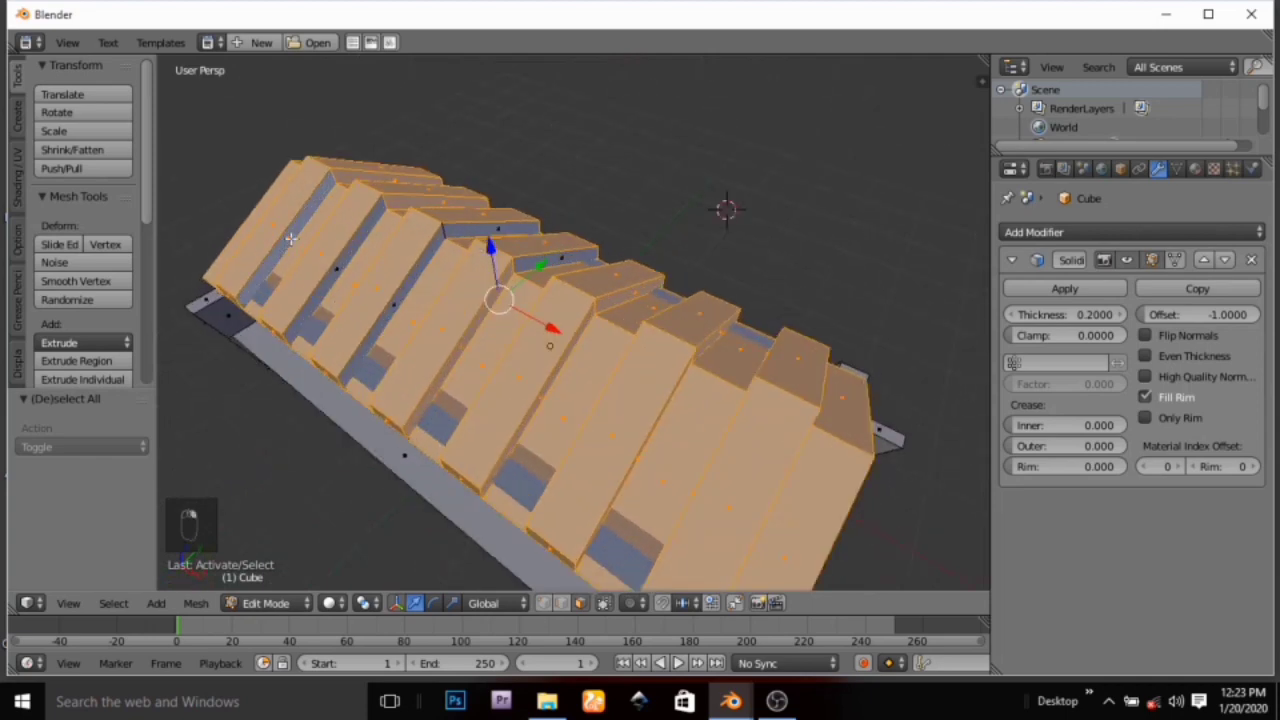
shift+right_click(321, 300)
shift+right_click(374, 332)
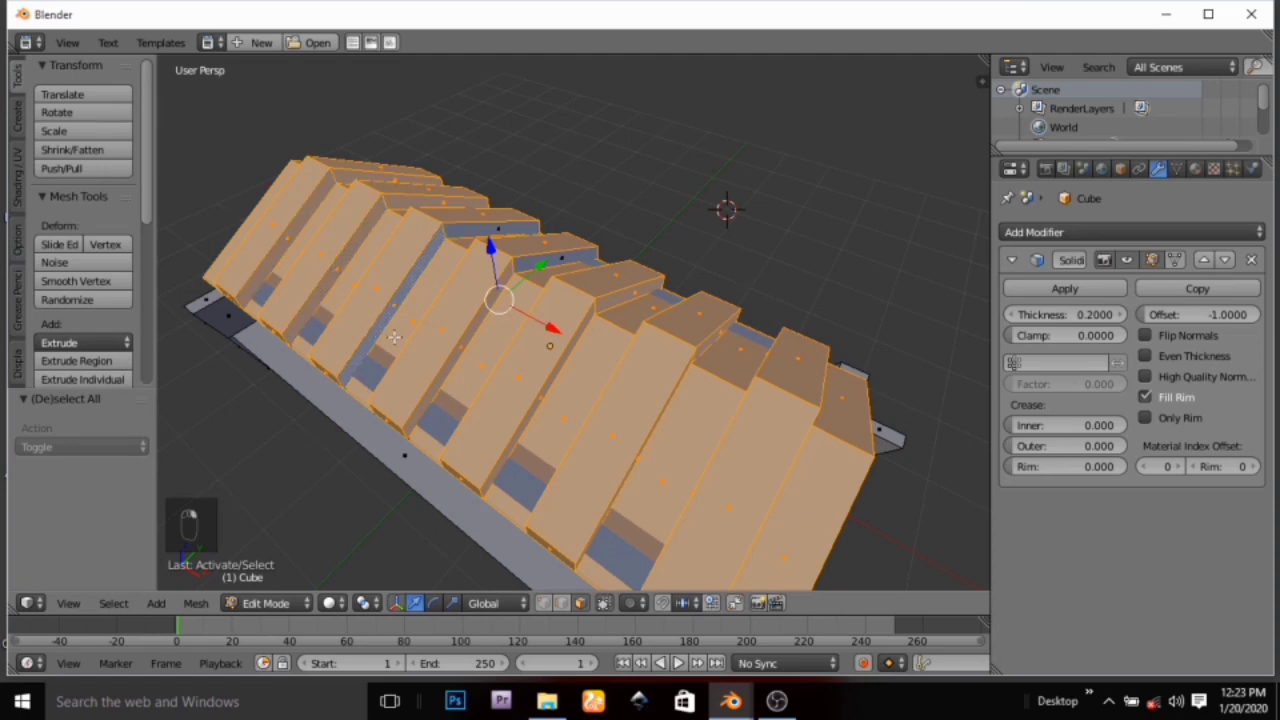
Add the last unselected side faces of the middle raised strips beside the ridge, keeping the recessed faces selected
middle_drag(395, 338, 402, 302)
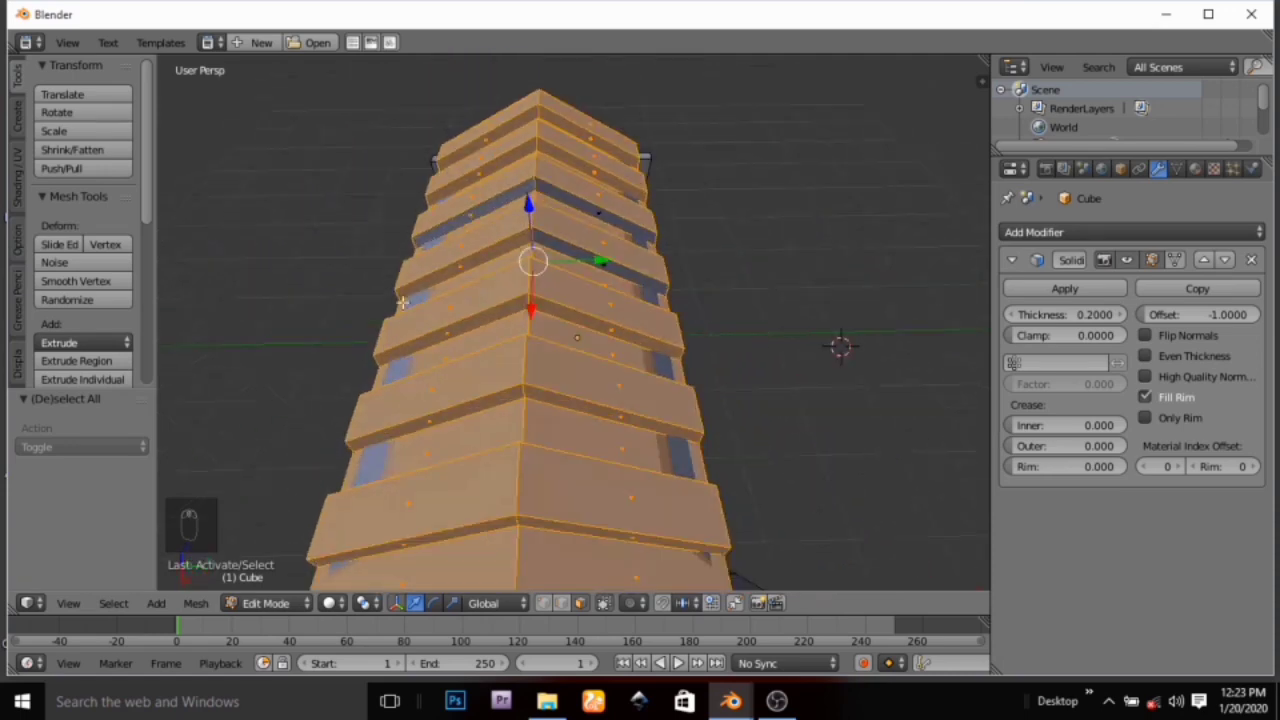
shift+right_click(594, 210)
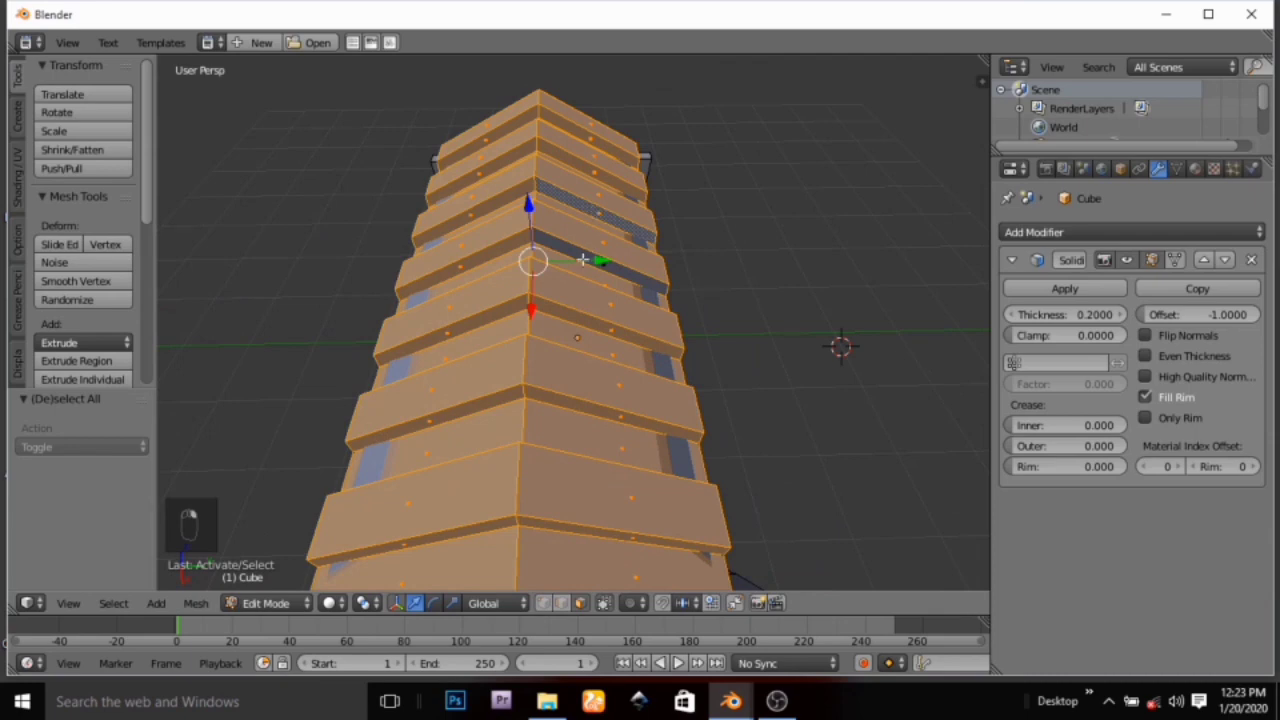
shift+right_click(584, 258)
middle_drag(584, 258, 567, 317)
shift+right_click(630, 400)
shift+right_click(634, 405)
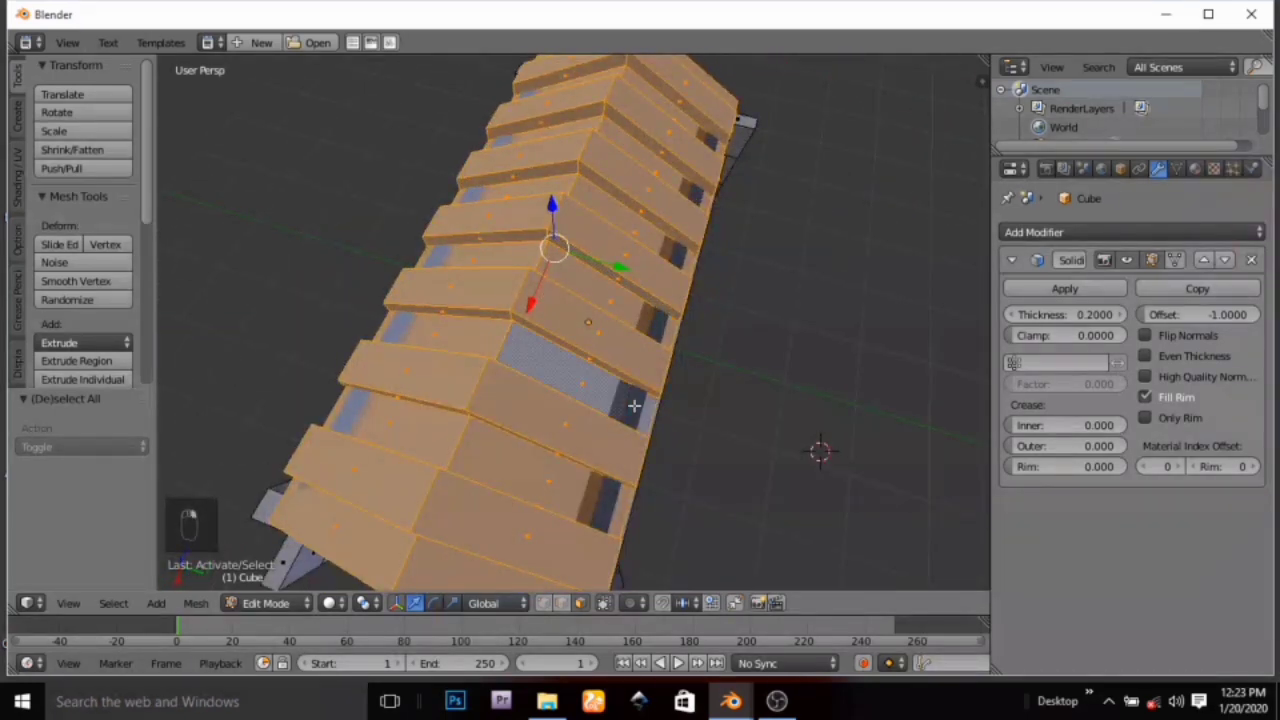
Add the roof's underside faces from the gable end to about the middle to the selection
middle_drag(617, 322, 646, 160)
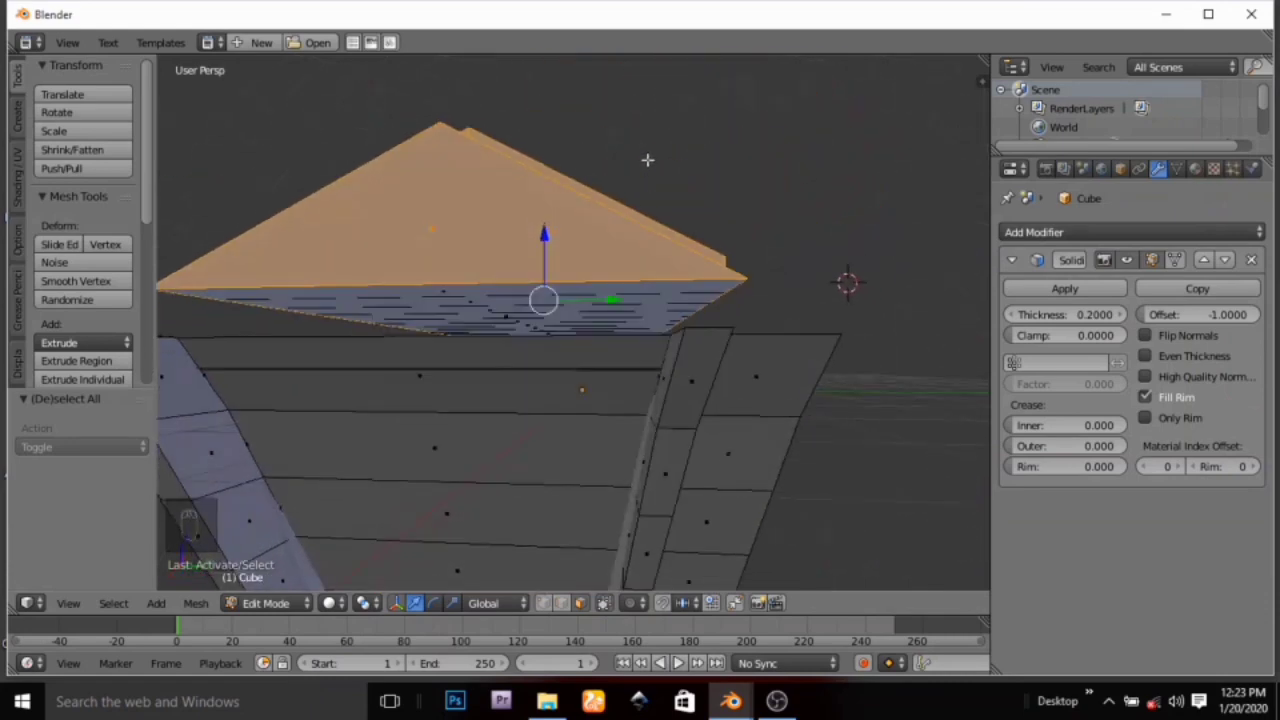
shift+right_click(492, 308)
shift+right_click(474, 297)
shift+right_click(451, 288)
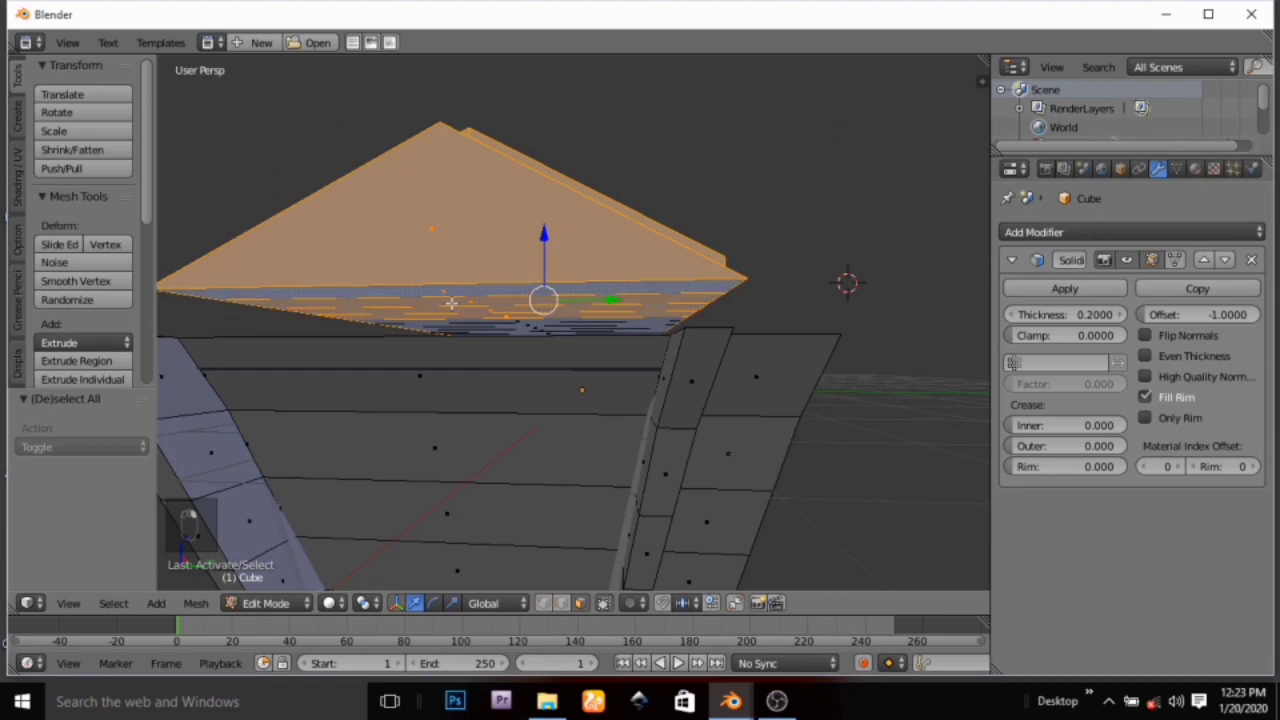
middle_drag(464, 308, 326, 292)
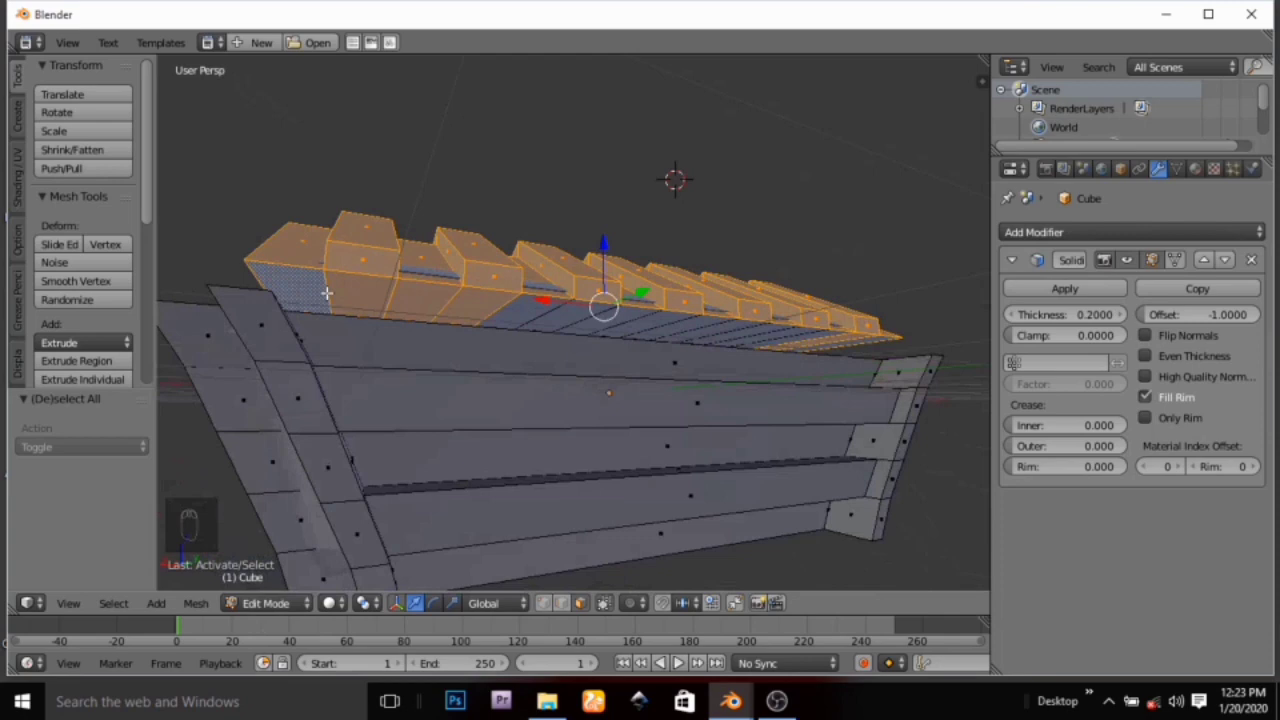
shift+right_click(532, 305)
shift+right_click(577, 321)
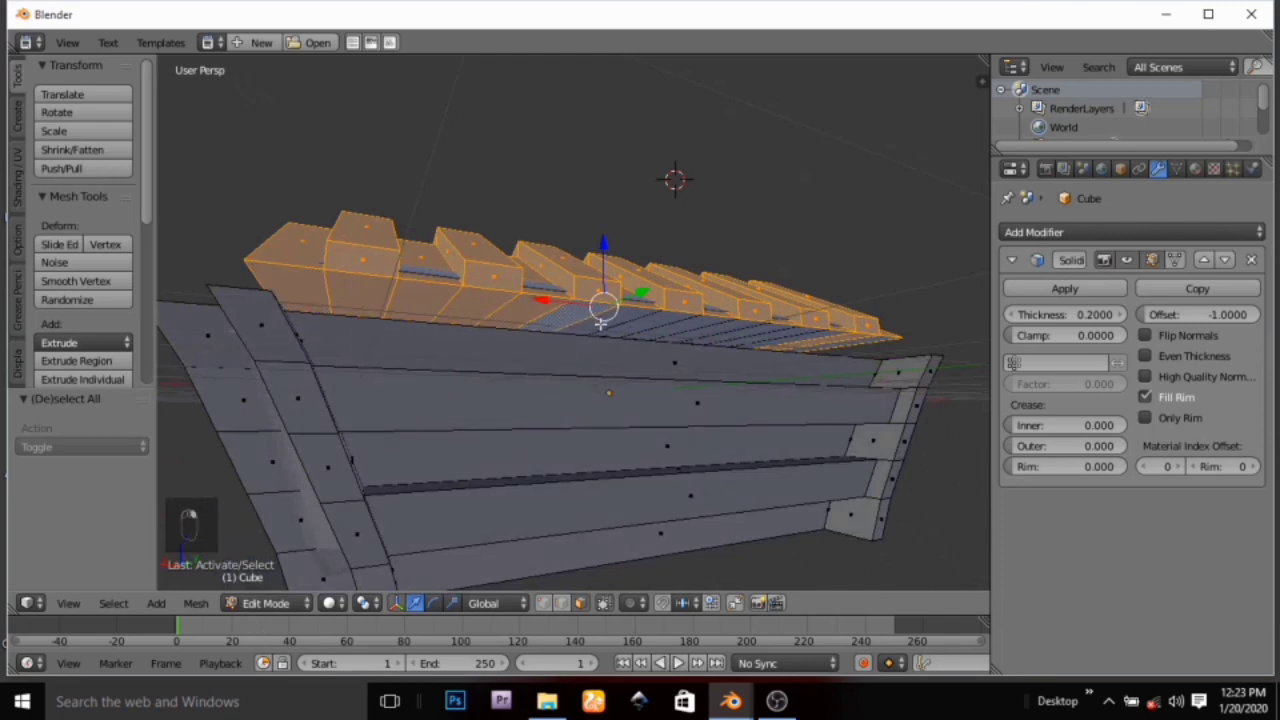
shift+right_click(626, 322)
mouse_move(597, 326)
middle_down()
mouse_move(570, 325)
mouse_move(582, 325)
middle_up()
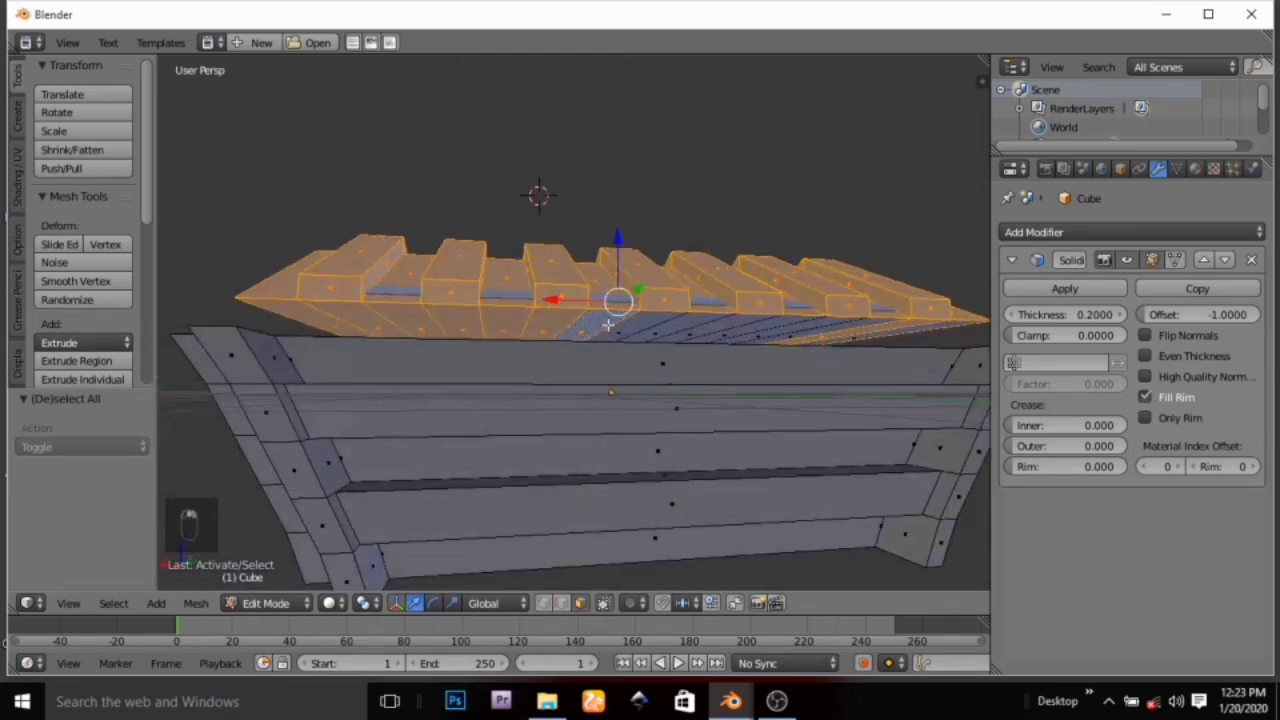
Add the remaining narrow underside faces toward the roof's far end to the selection
shift+right_click(647, 326)
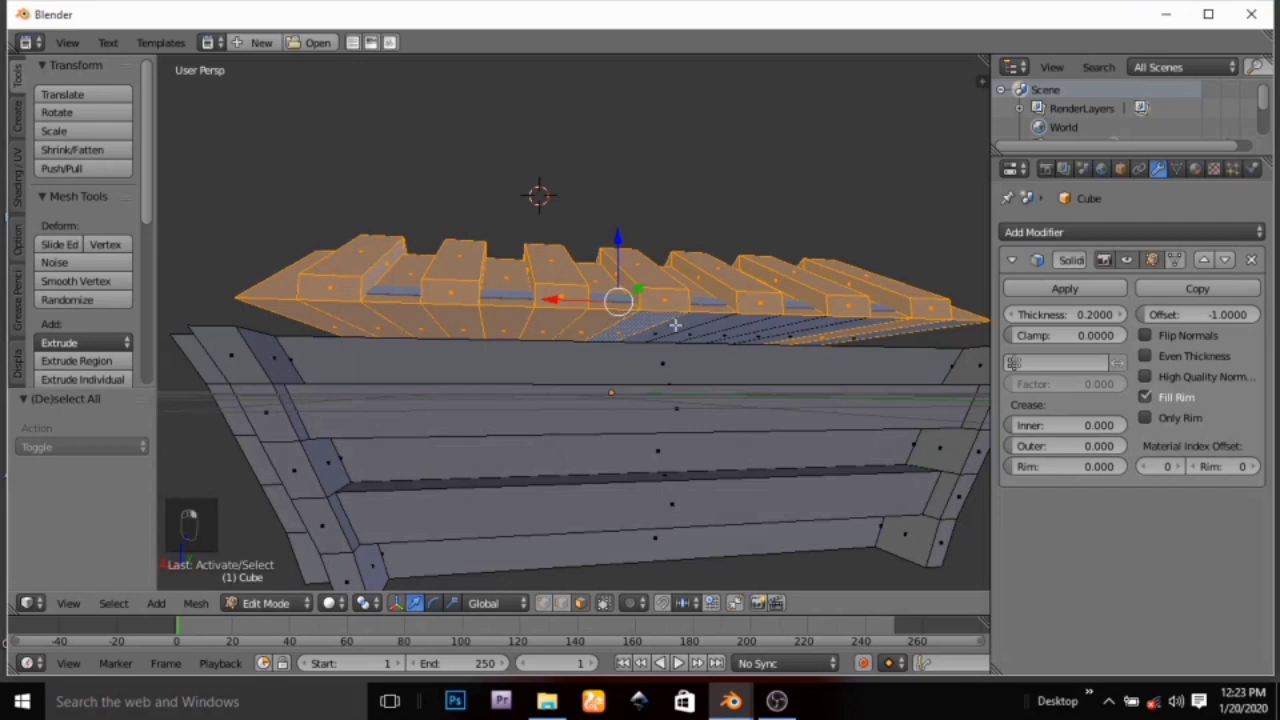
shift+right_click(677, 323)
shift+right_click(728, 324)
shift+right_click(758, 331)
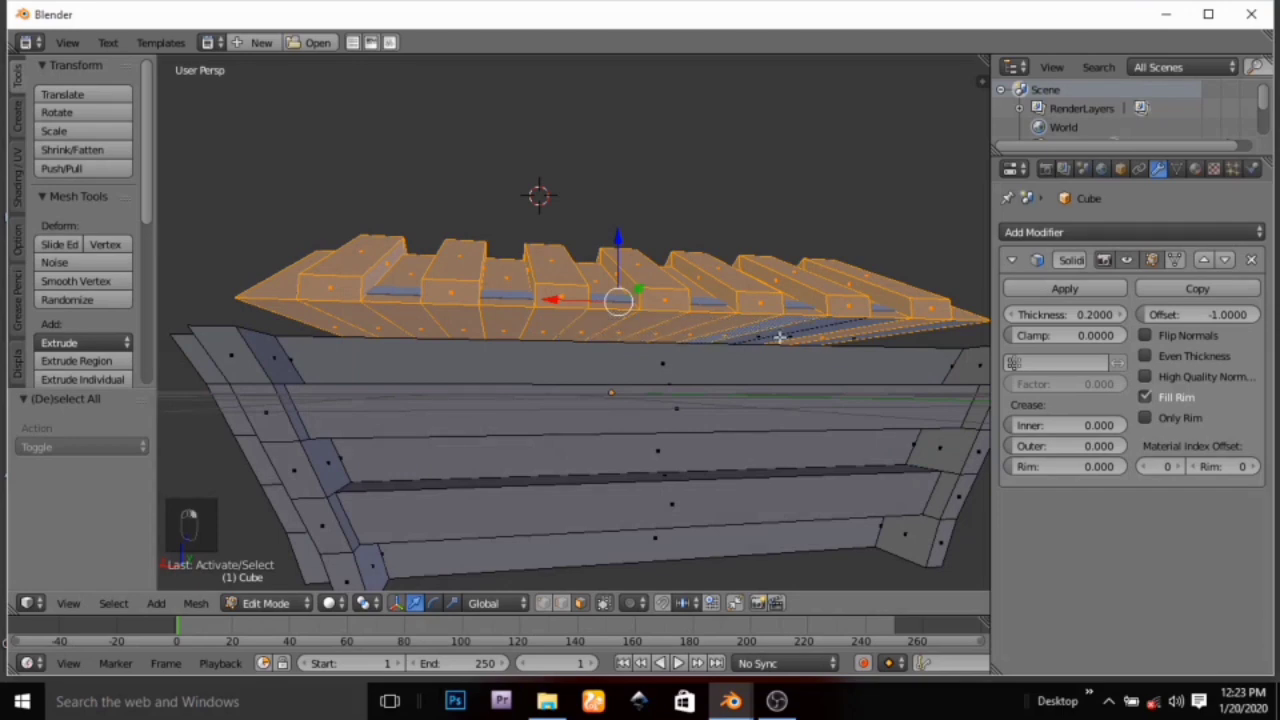
shift+right_click(780, 334)
shift+right_click(797, 336)
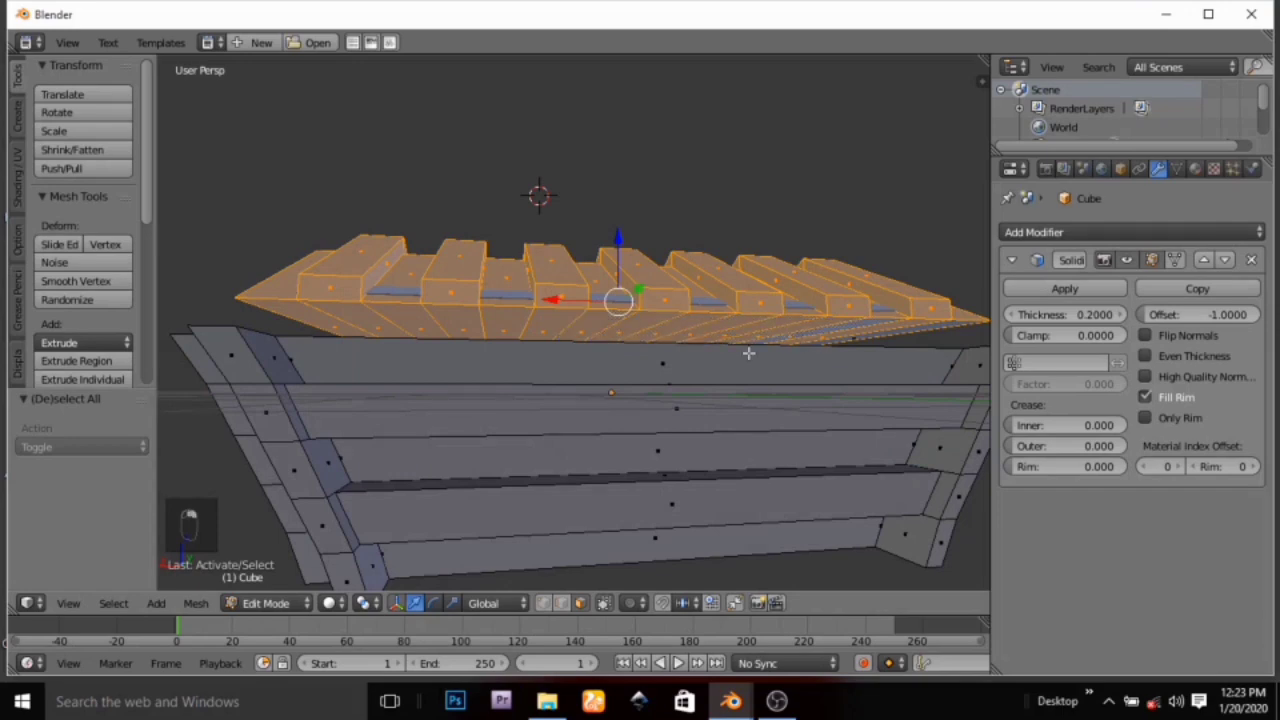
Raise the selected roof 1.342 along the Z axis and separate the selection into its own mesh object
middle_drag(749, 351, 697, 346)
scroll(765, 340, down, 2)
middle_drag(786, 339, 676, 296)
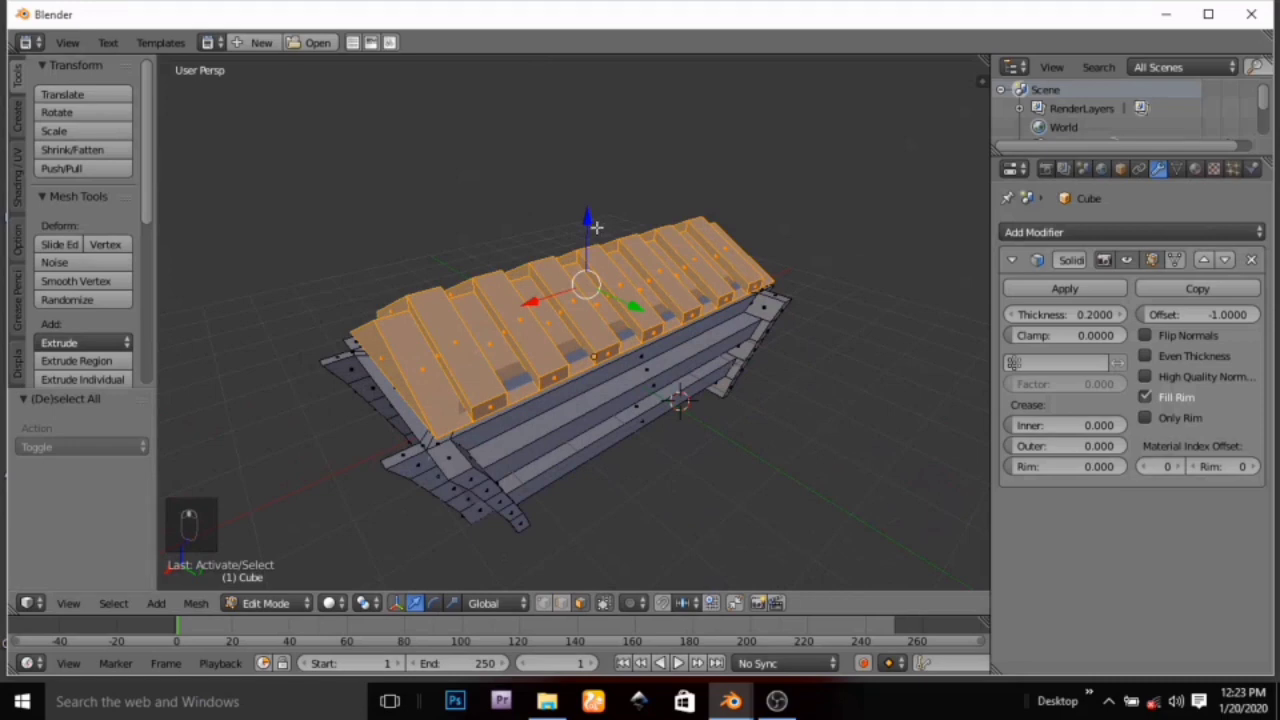
key(g)
key(z)
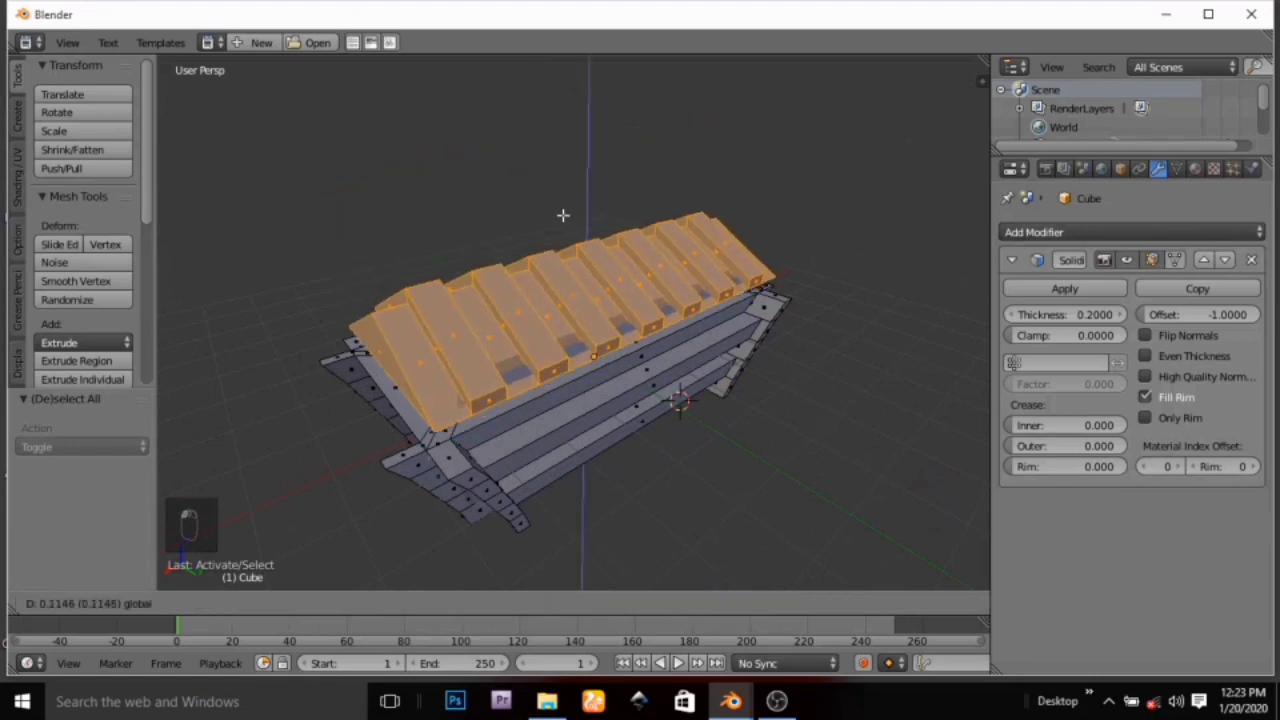
click(560, 157)
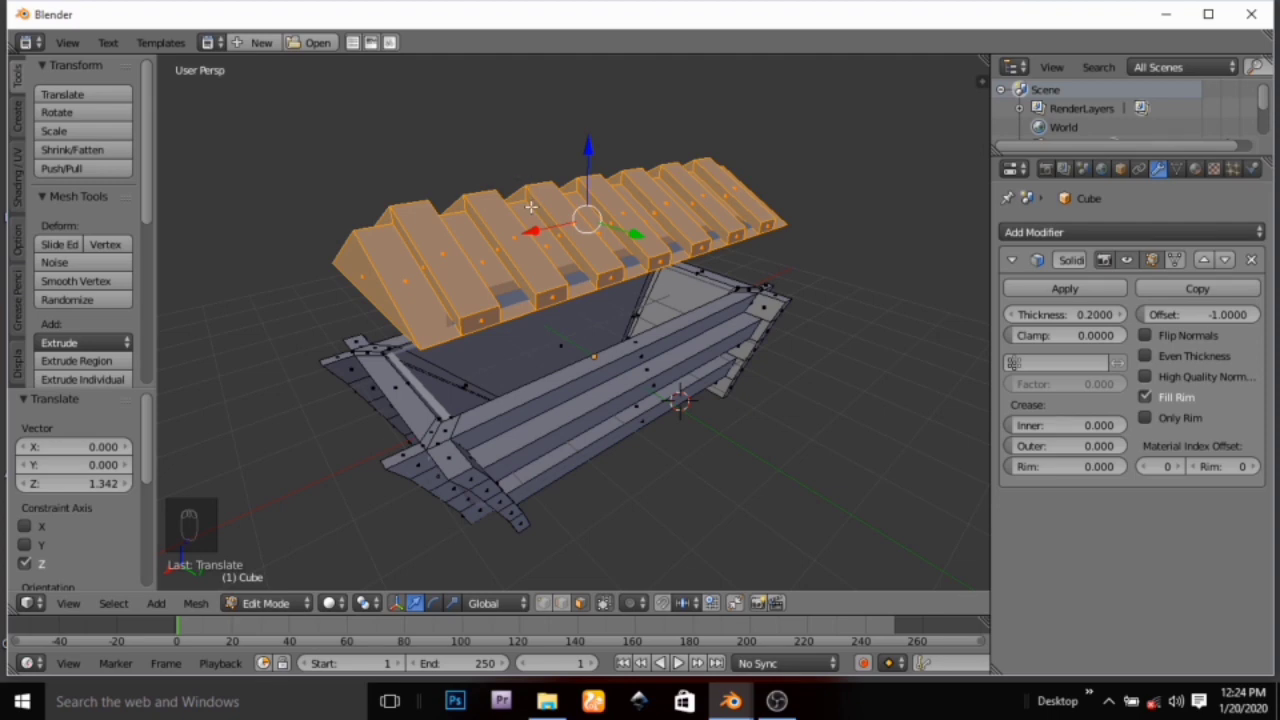
key(p)
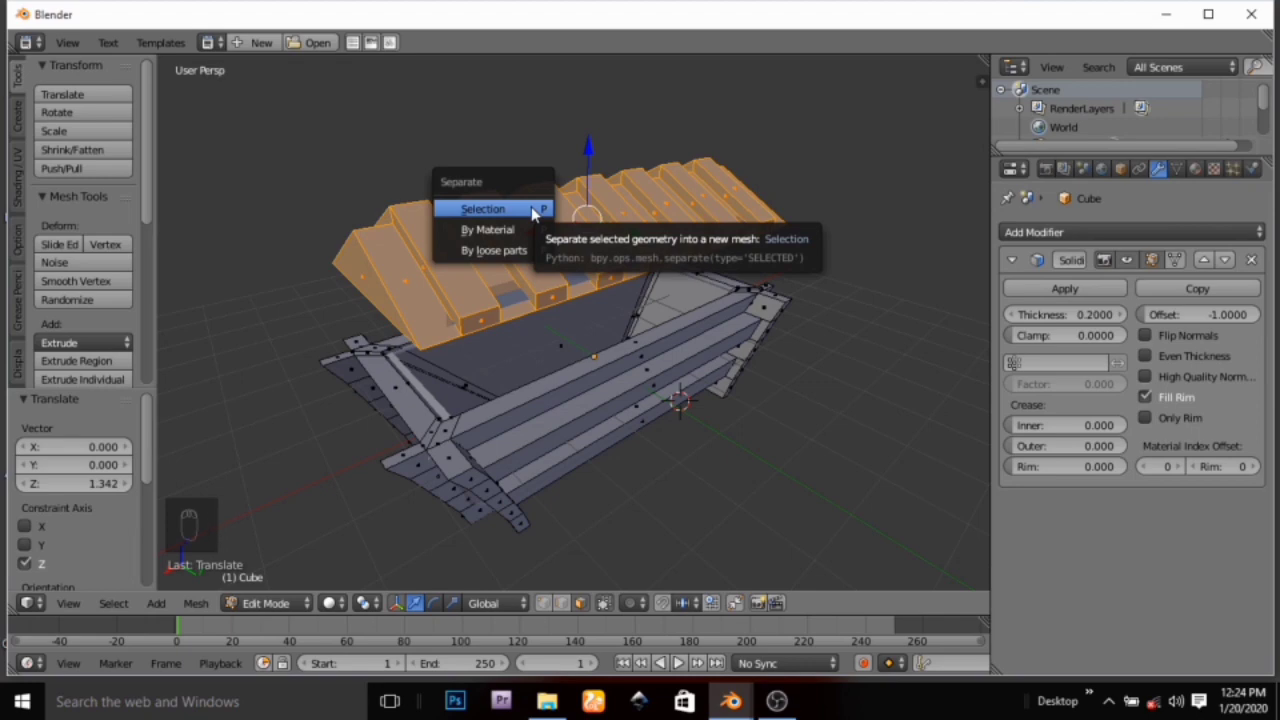
click(533, 210)
Try to select the separated roof while still in Edit Mode on the frame
middle_drag(557, 248, 587, 244)
right_click(587, 244)
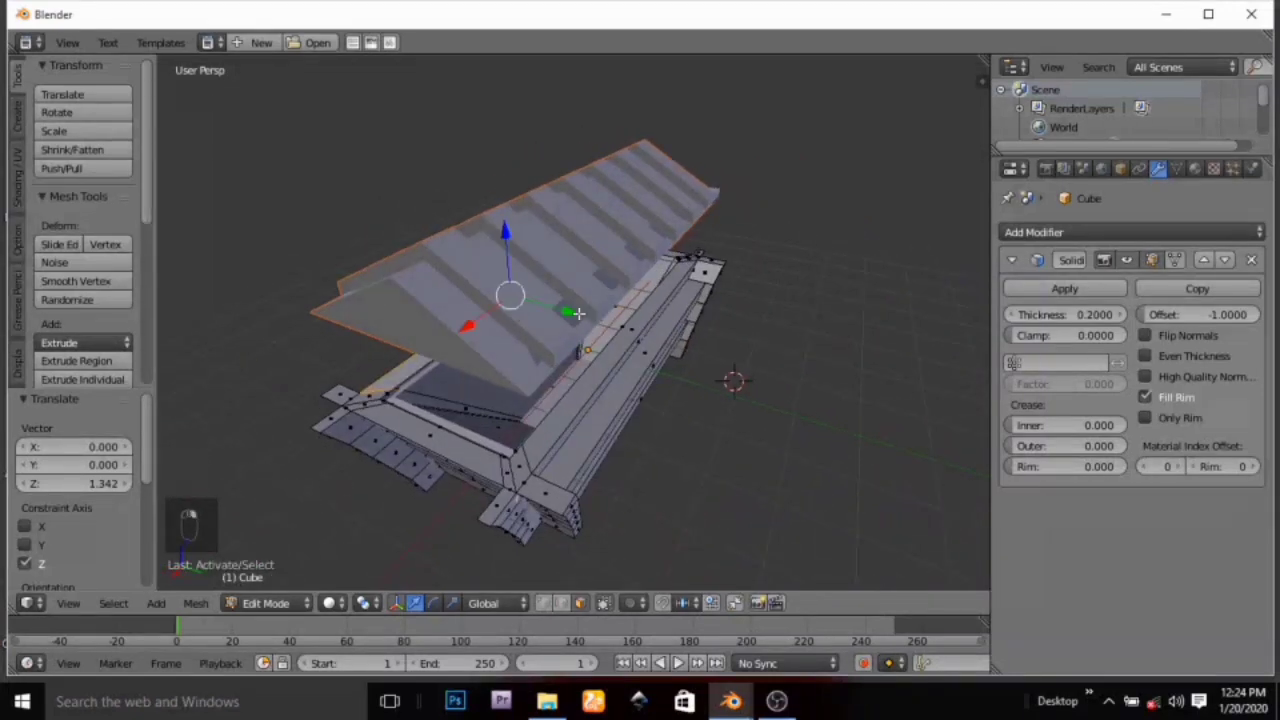
right_click(582, 251)
key(Escape)
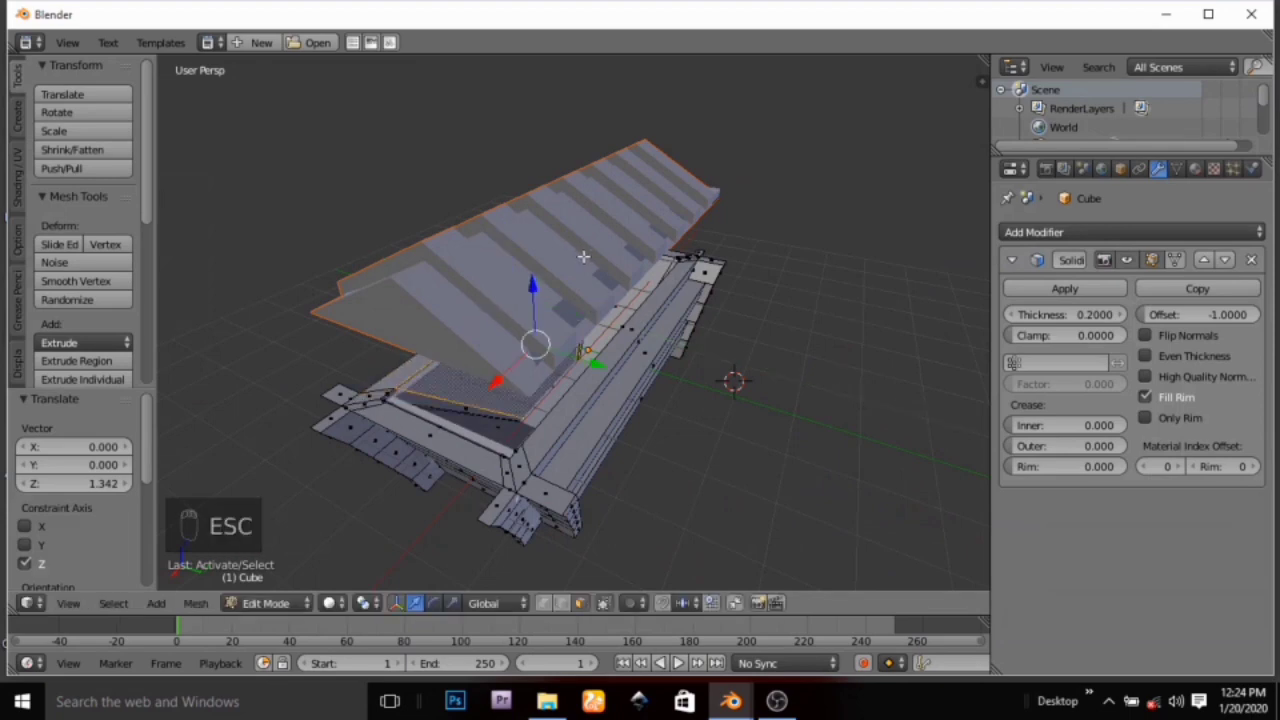
key(ctrl+z)
right_click(614, 404)
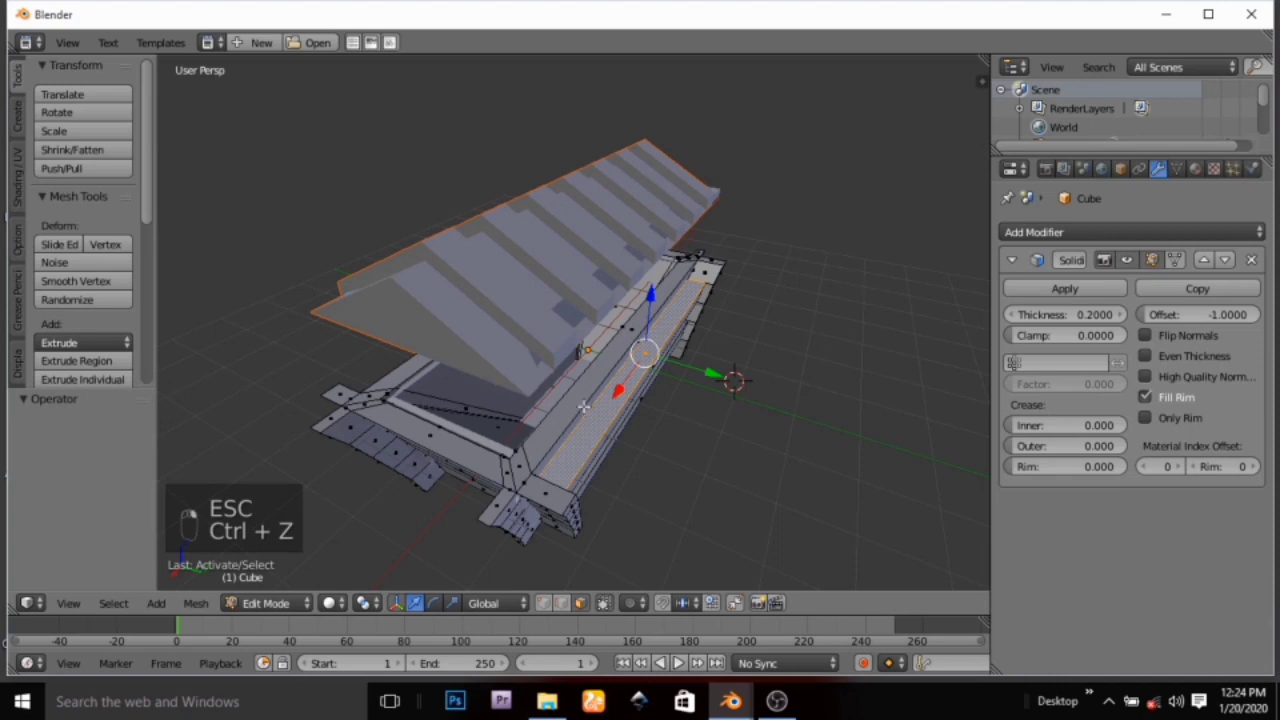
right_click(563, 420)
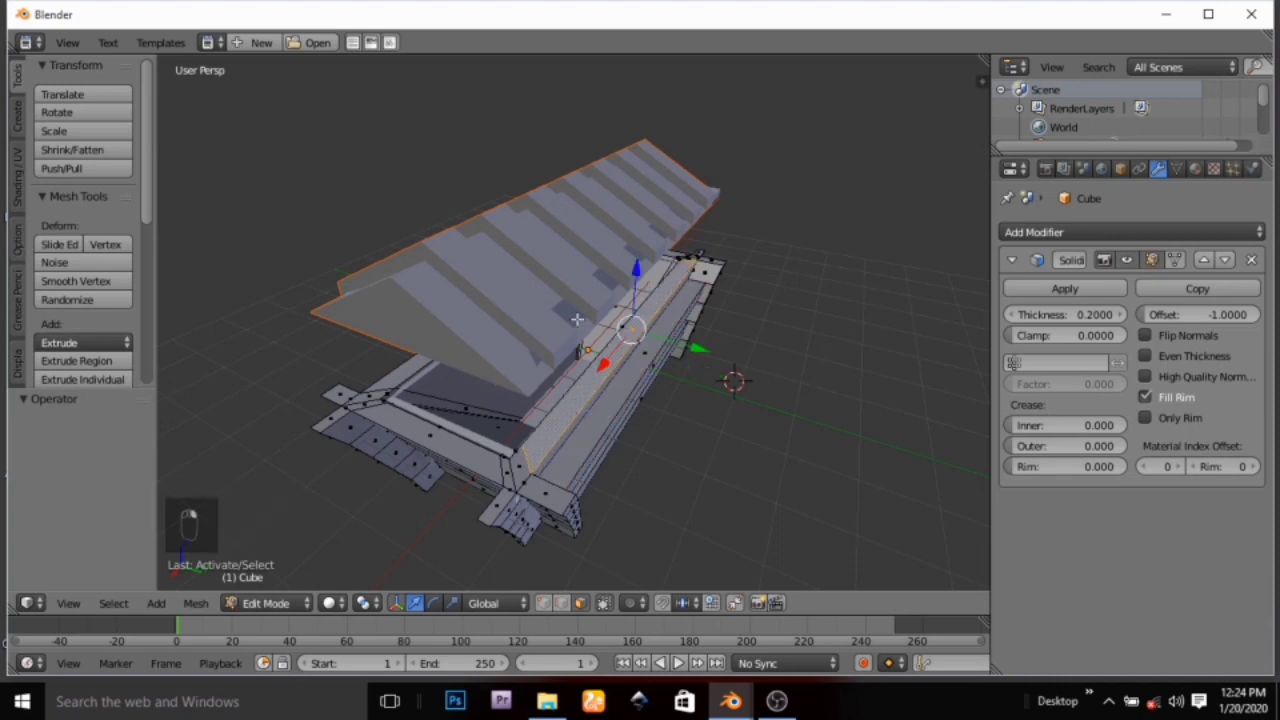
right_click(544, 284)
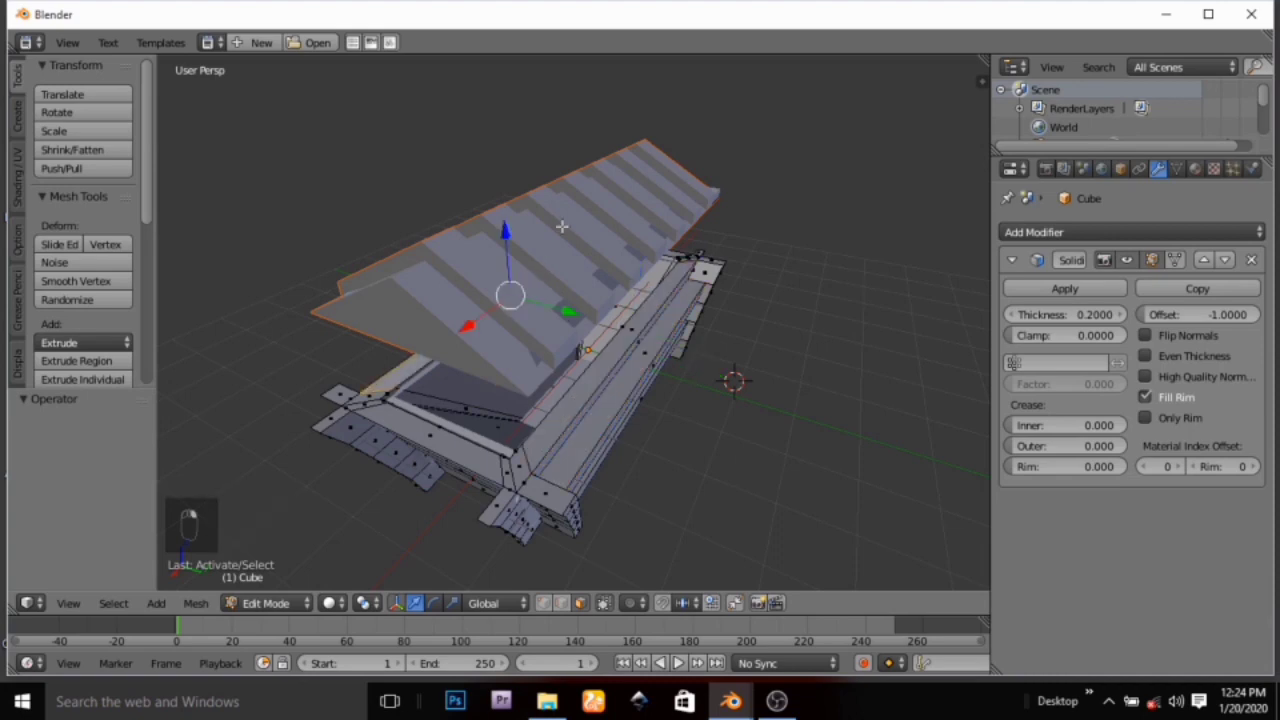
Select the separated roof in Object Mode, enter its Edit Mode and select its entire mesh
key(Tab)
middle_drag(561, 227, 585, 250)
right_click(584, 249)
middle_drag(534, 363, 643, 296)
key(Tab)
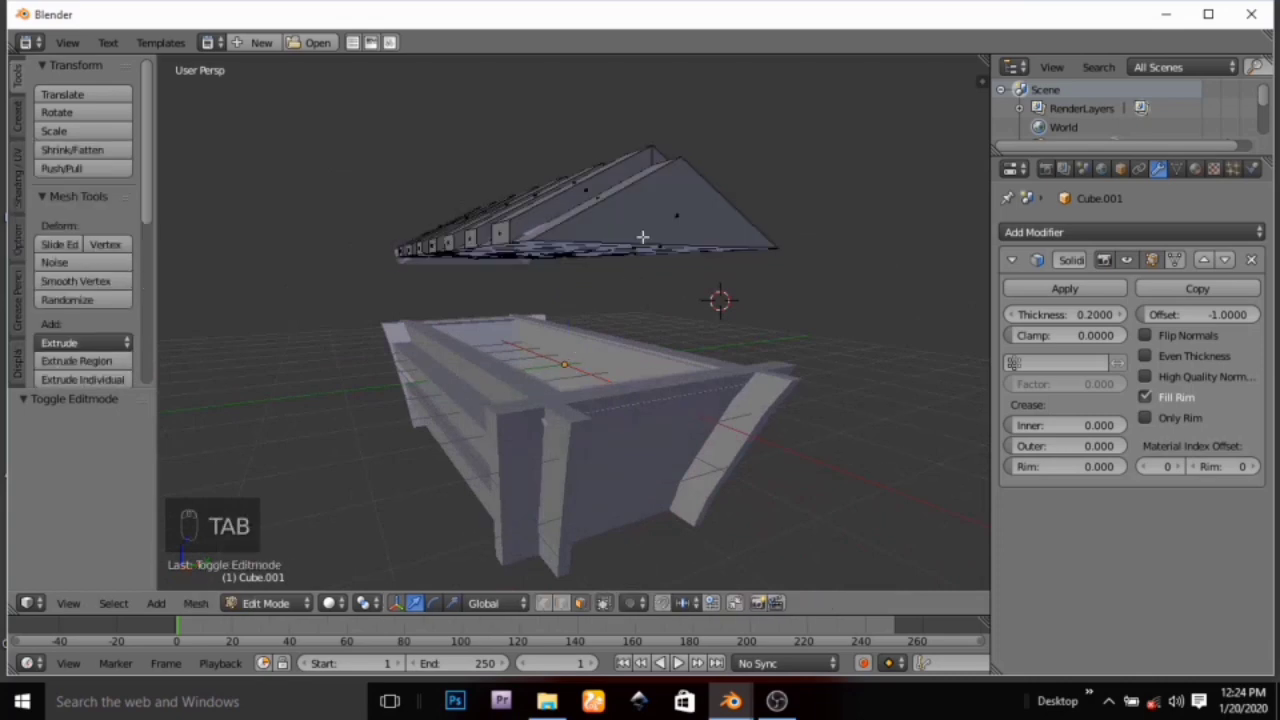
middle_drag(645, 247, 496, 329)
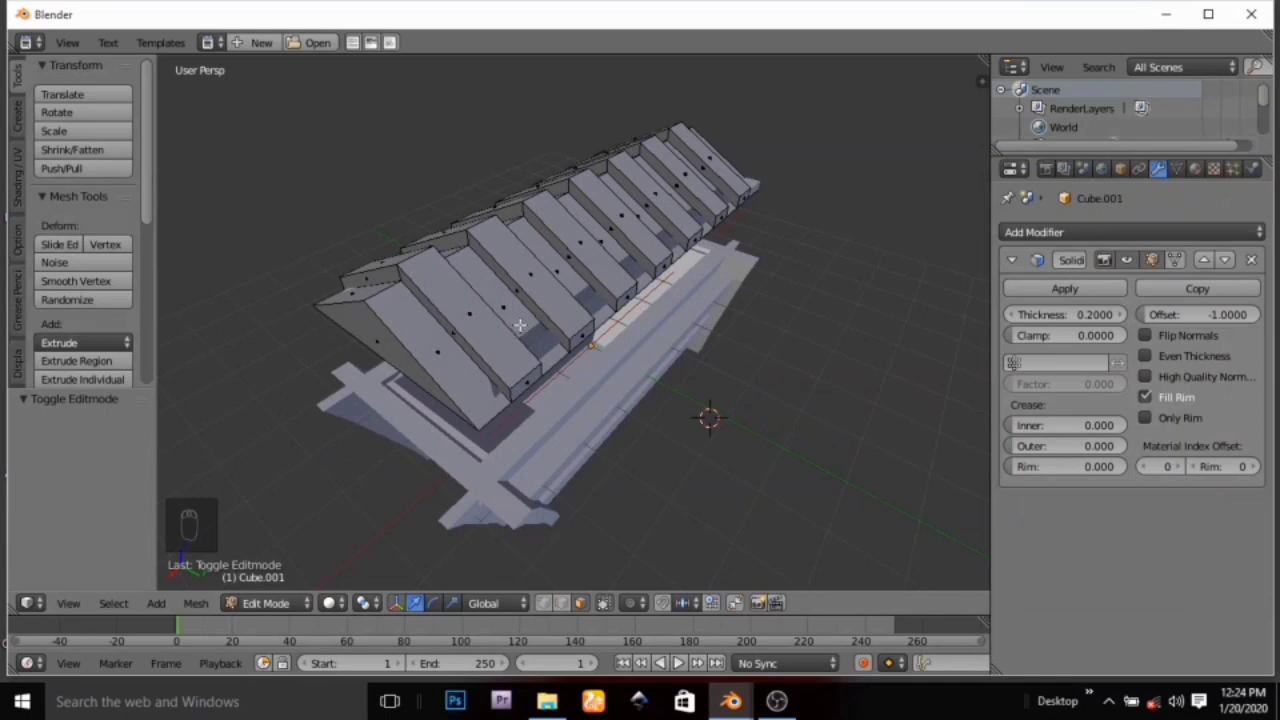
key(a)
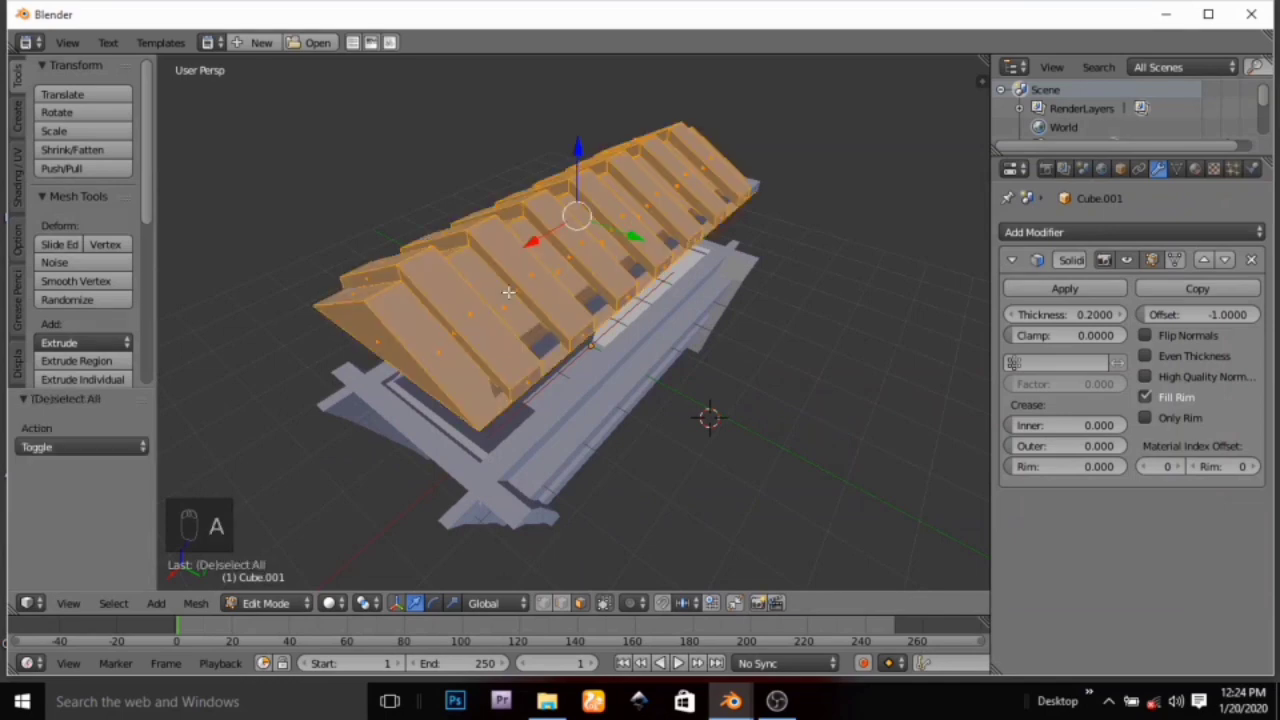
Return to Object Mode and move the roof 0.992 along the Y axis
middle_drag(503, 299, 654, 263)
key(Tab)
drag(643, 337, 697, 368)
key(Escape)
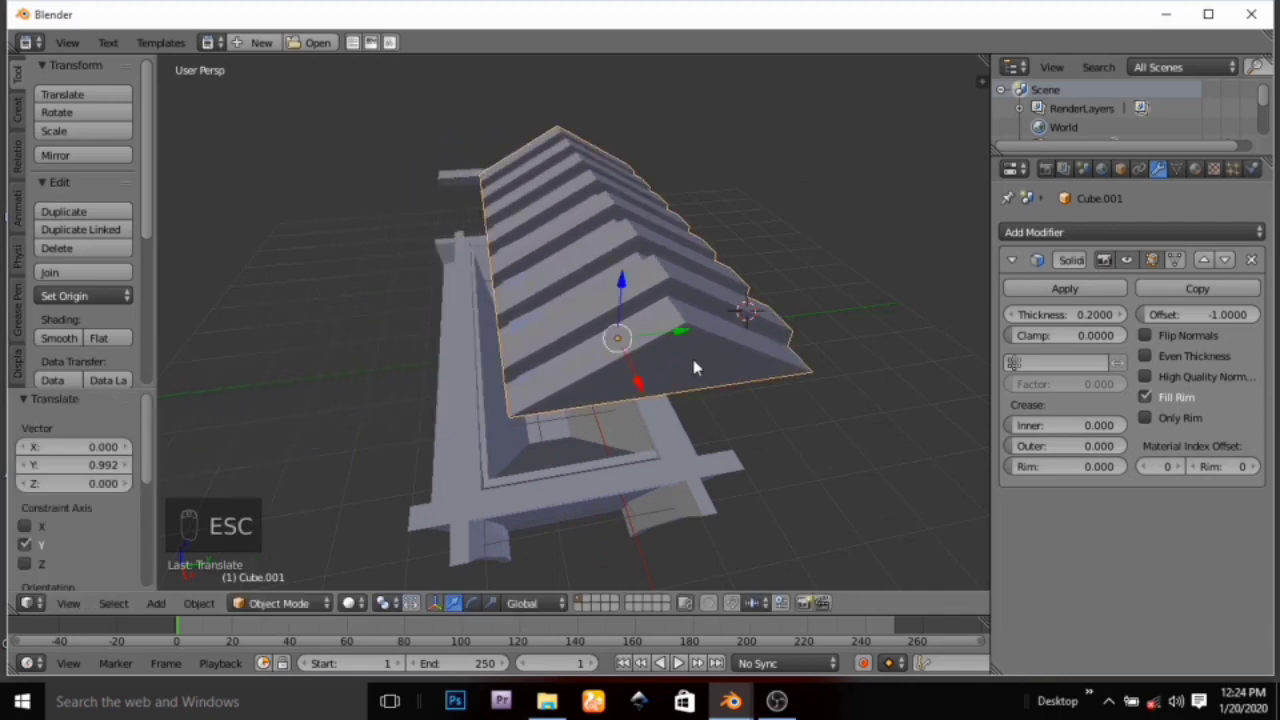
Undo the roof's last move along the Y axis and select the frame object
key(ctrl+z)
middle_drag(697, 354, 595, 382)
right_click(615, 394)
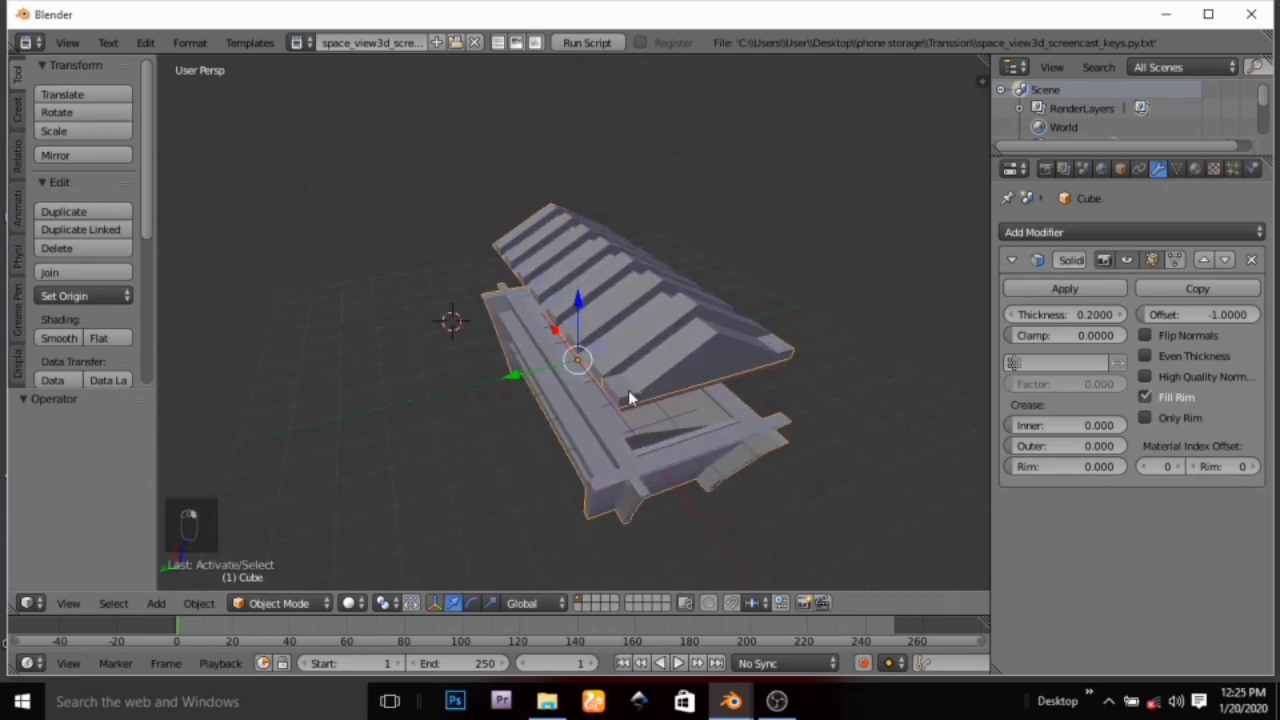
right_click(630, 398)
right_click(630, 398)
right_click(630, 399)
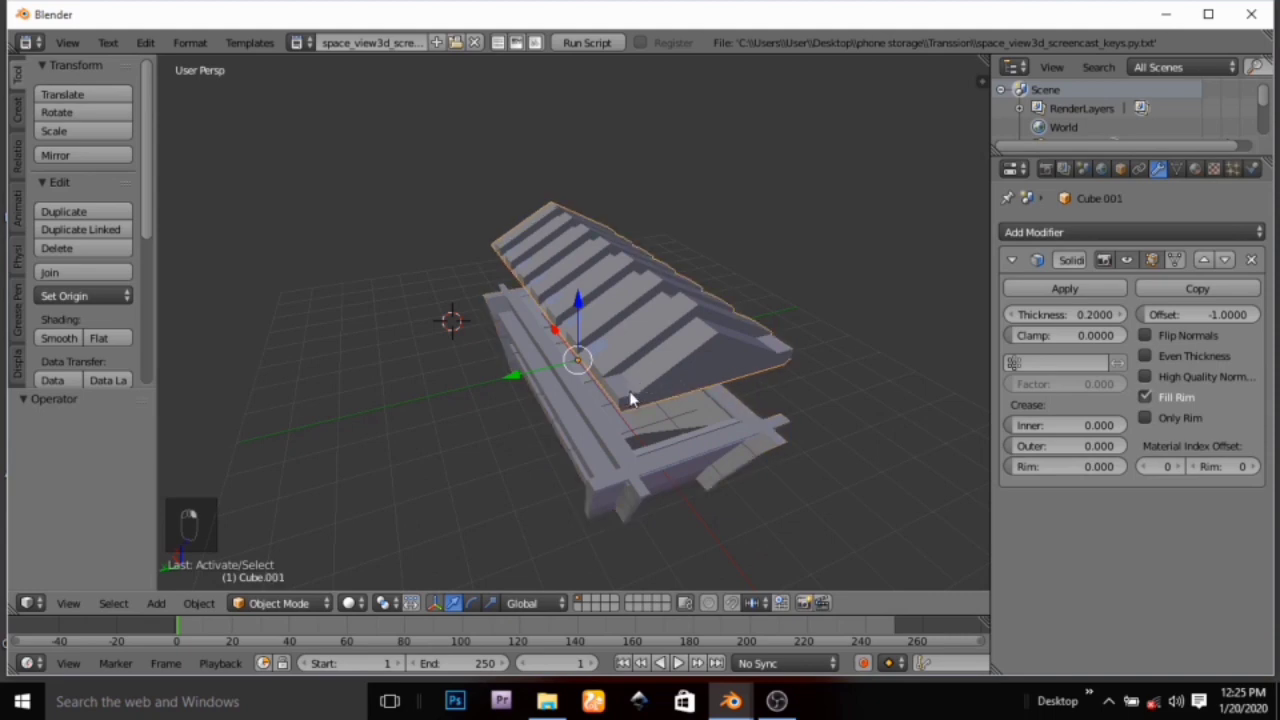
right_click(620, 456)
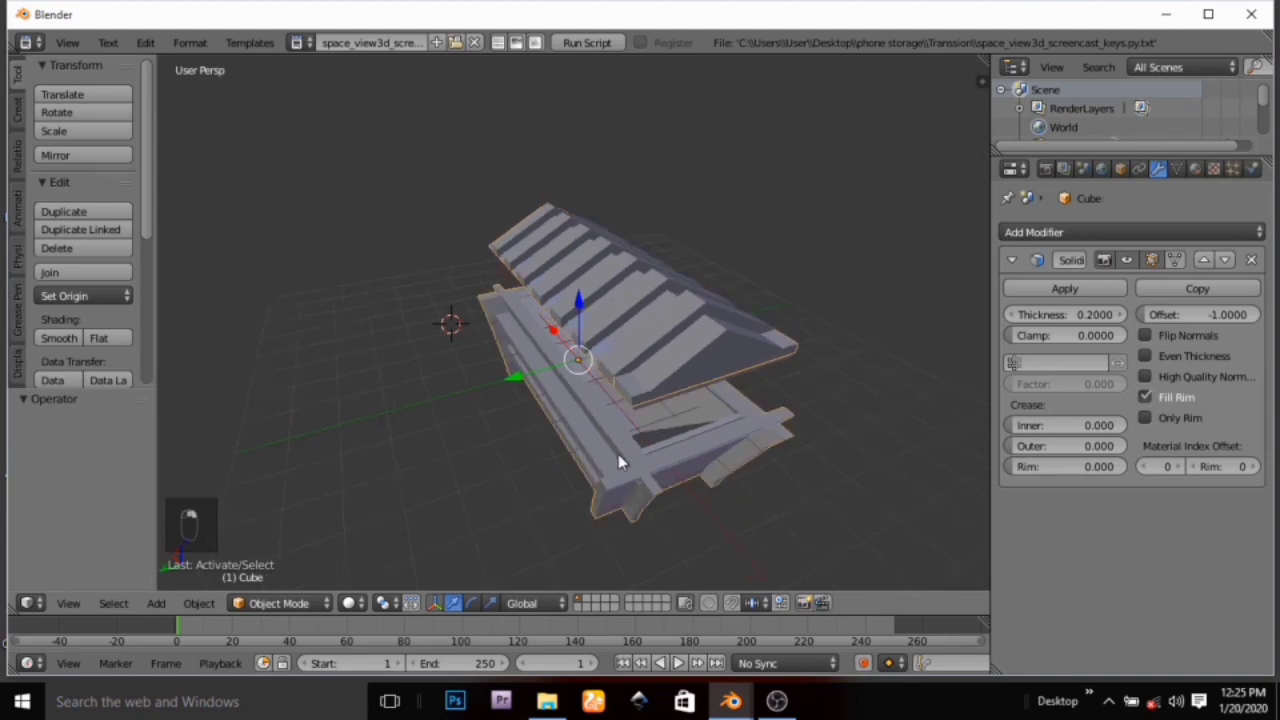
Enter Edit Mode on the frame and separate the selected faces under the roof into their own object
key(Tab)
right_click(638, 386)
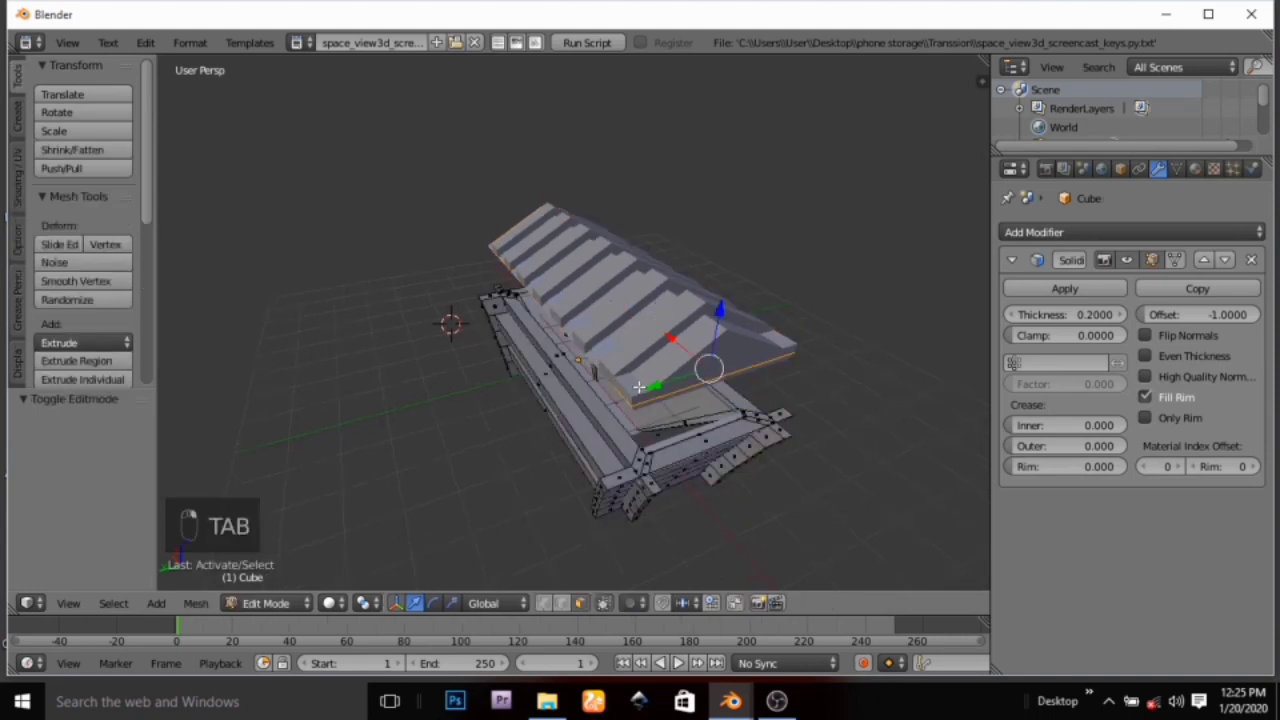
key(x)
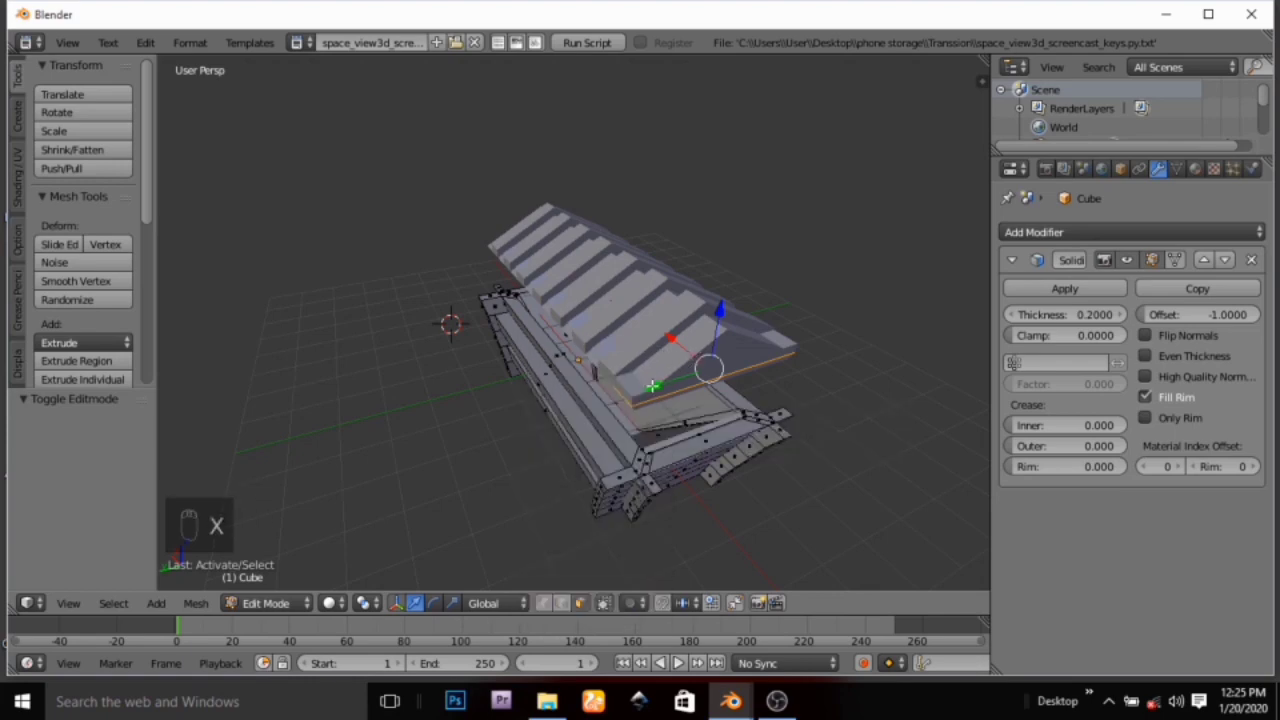
key(p)
click(646, 392)
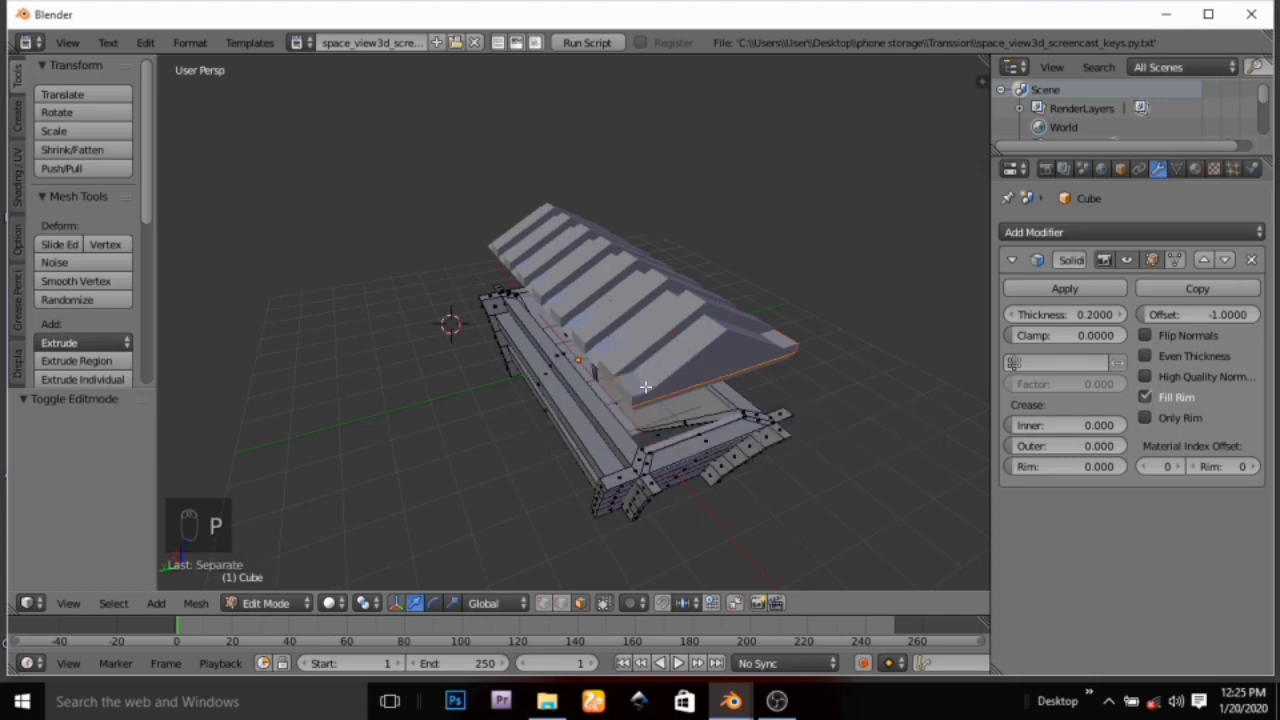
Return to Object Mode, select both separated roof parts and join them into one object
middle_drag(655, 387, 731, 384)
key(Tab)
right_click(721, 394)
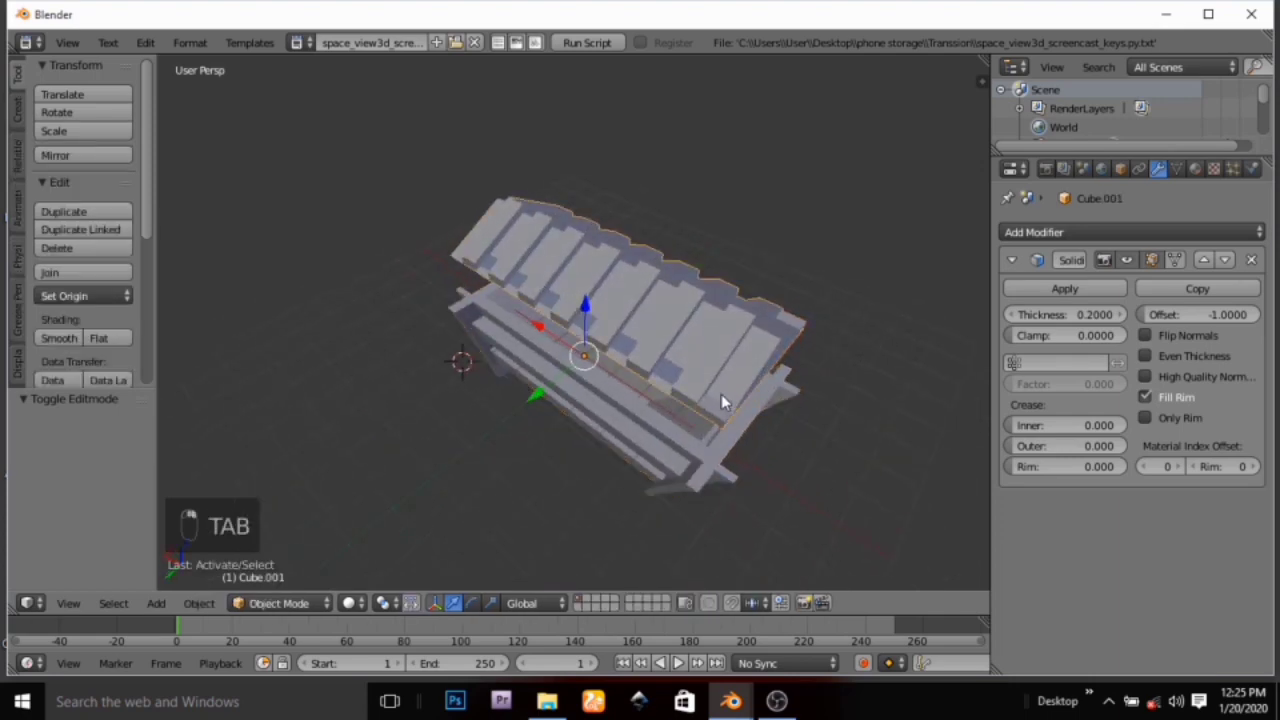
right_click(720, 399)
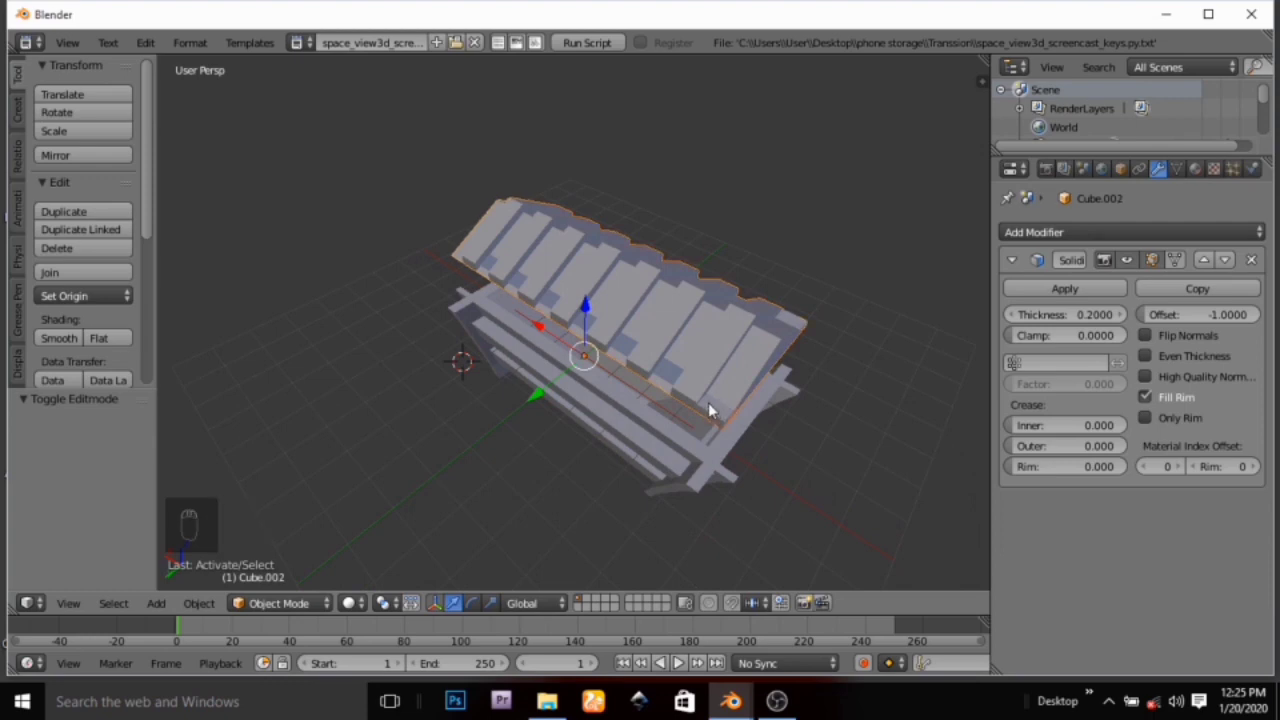
key(ctrl+j)
key(Return)
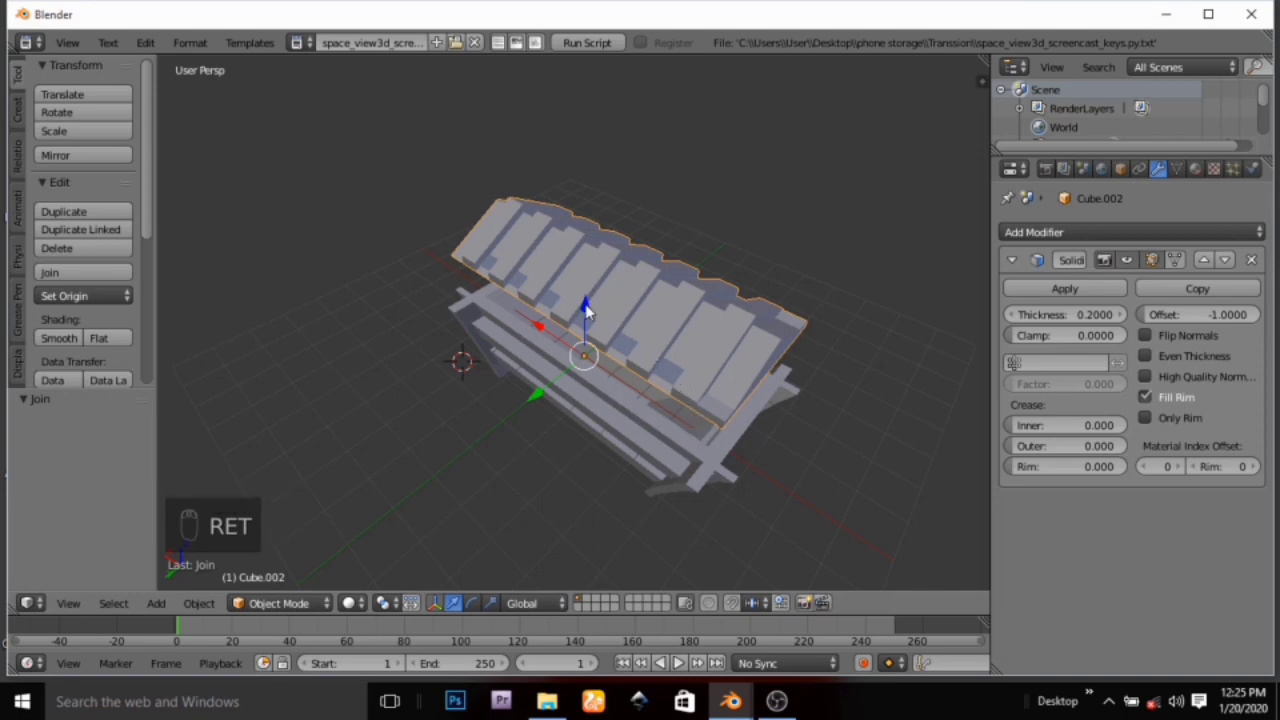
Move the joined roof 1.234 along Z, -0.712 along Y and -2.544 along Z, down towards the frame
drag(586, 302, 645, 325)
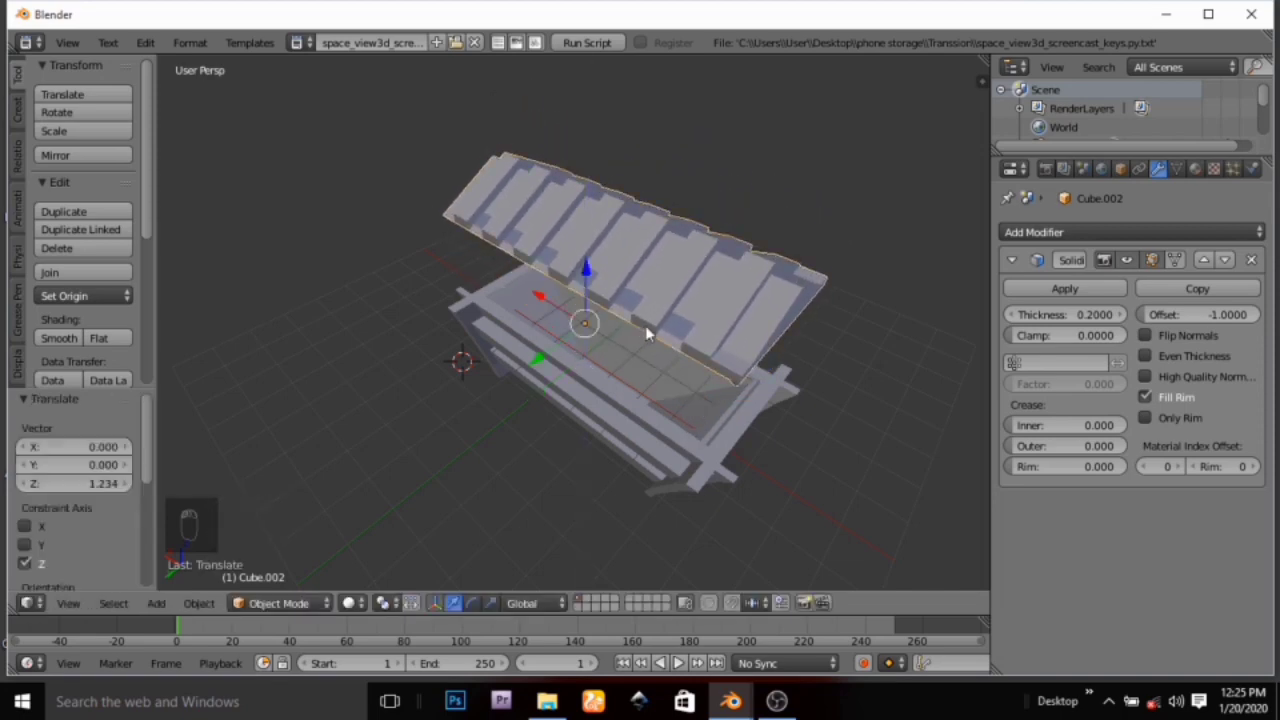
middle_drag(645, 325, 558, 310)
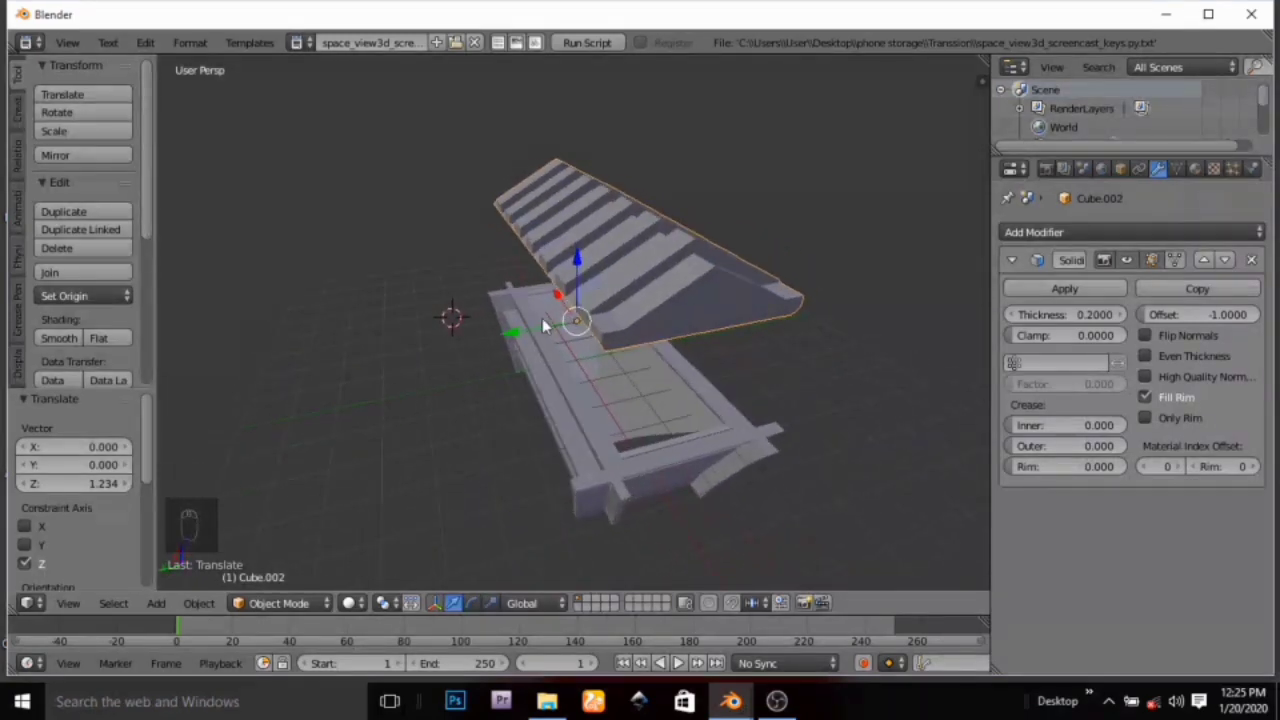
drag(524, 327, 565, 318)
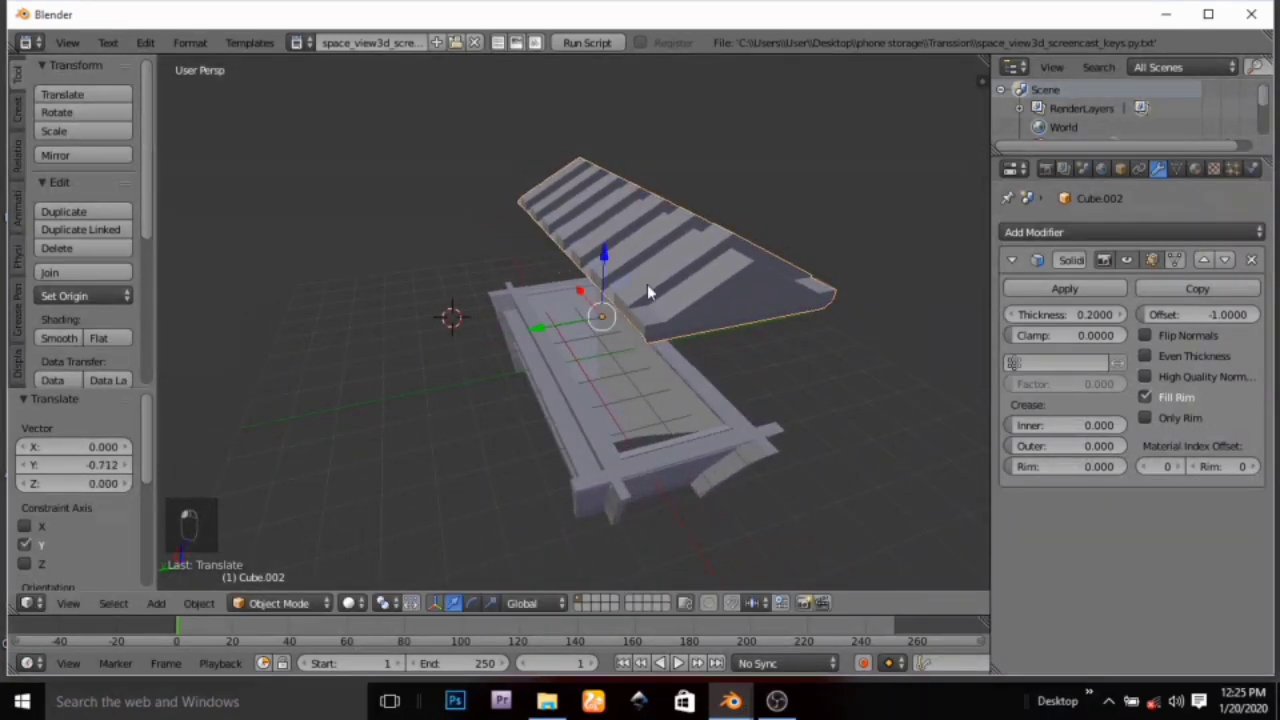
drag(608, 253, 614, 317)
Lower the roof onto the frame by -0.361 along Z and shift it -0.607 along Y
middle_drag(614, 317, 711, 316)
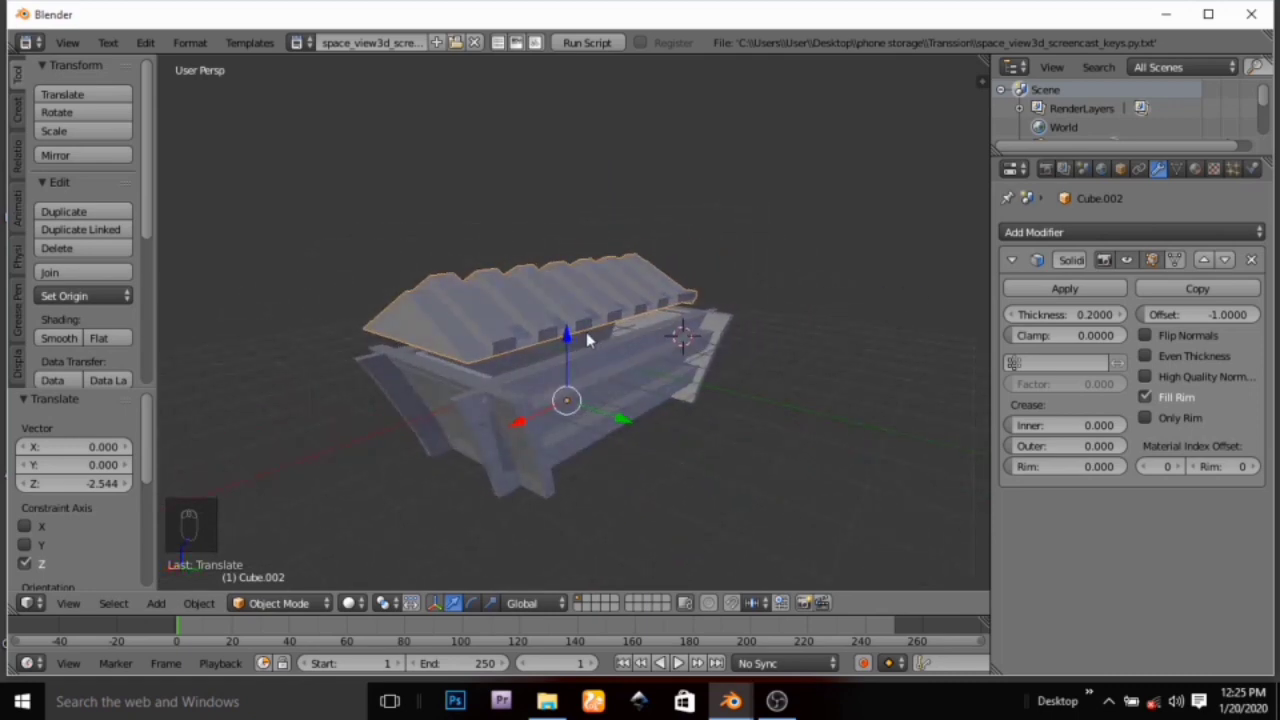
key(g)
key(z)
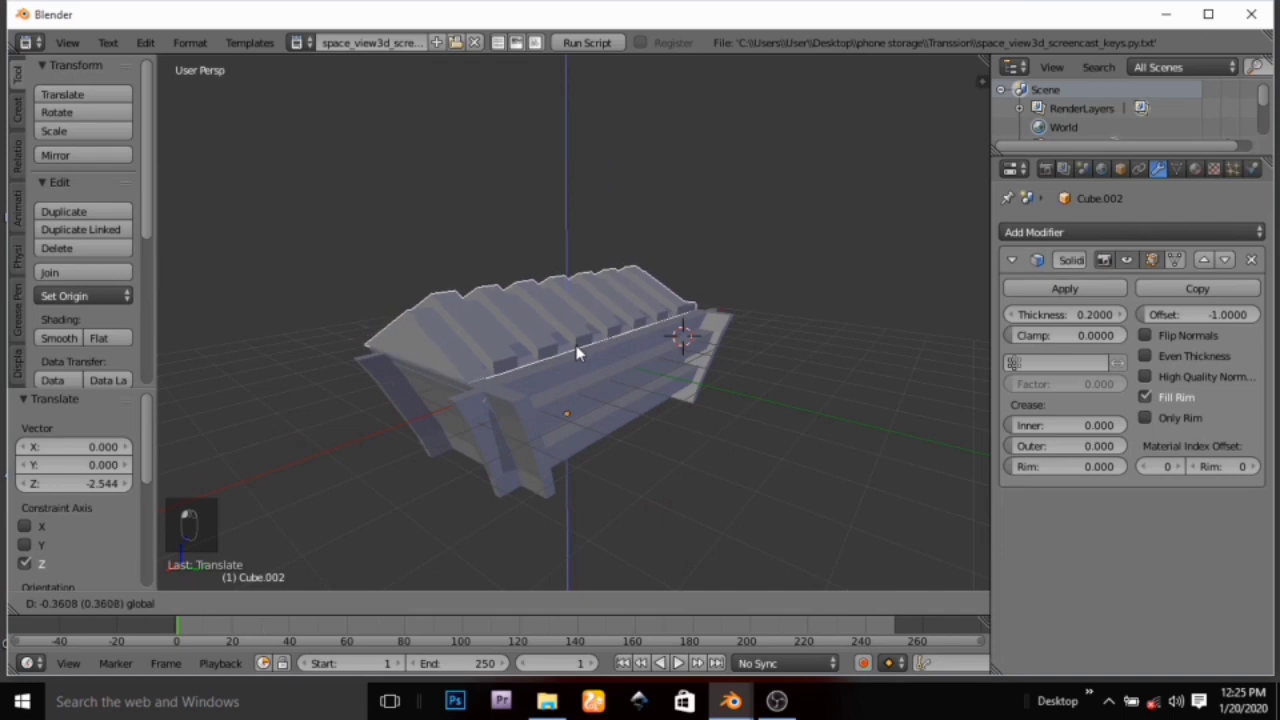
click(577, 352)
middle_drag(582, 371, 686, 400)
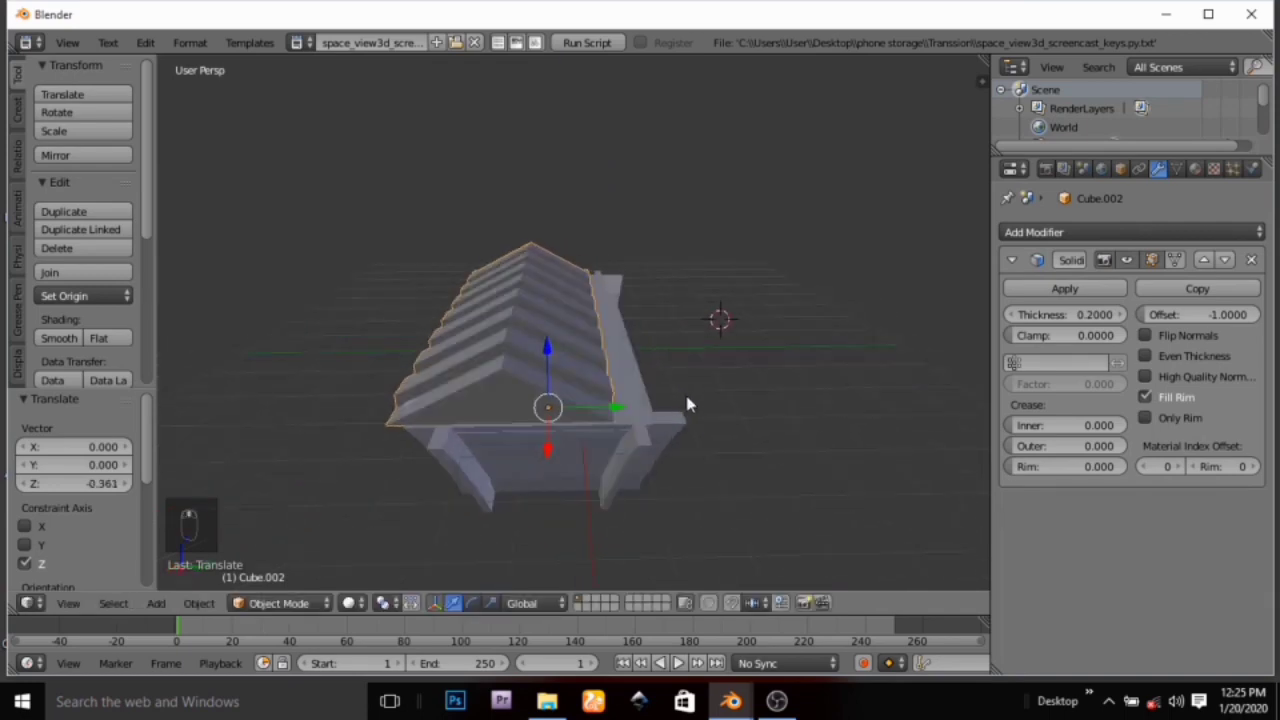
key(g)
key(y)
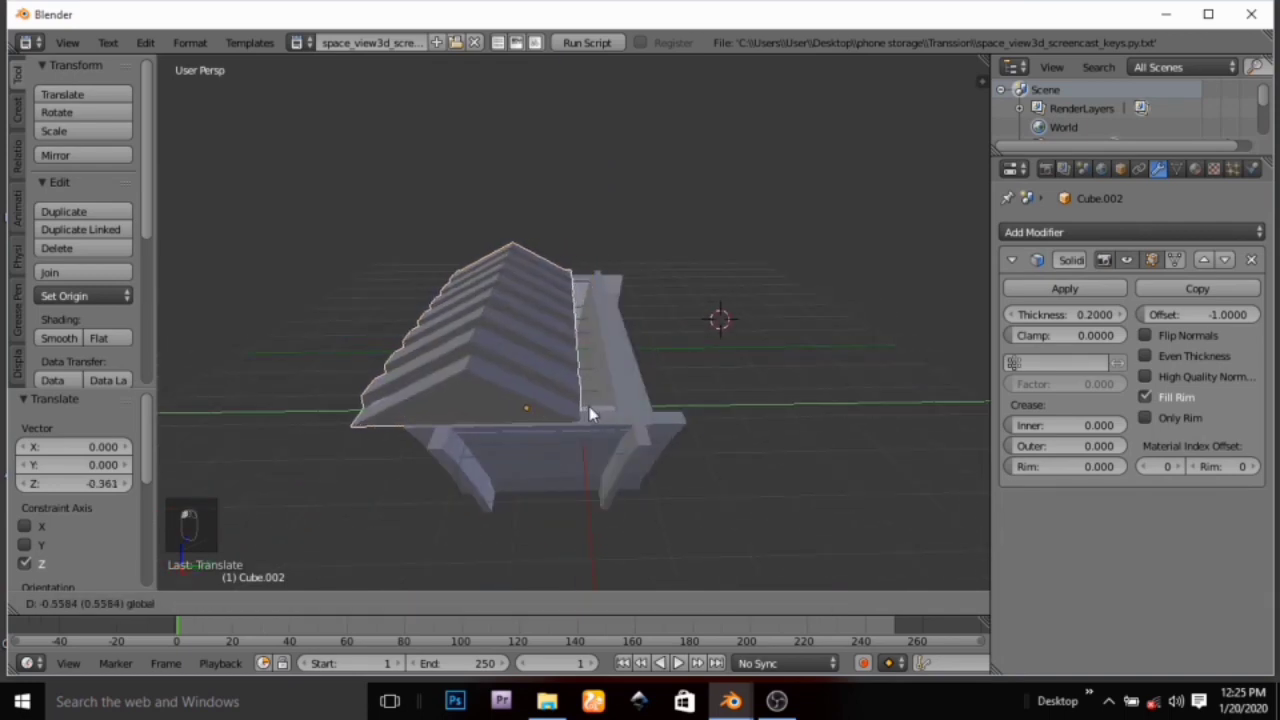
click(587, 406)
Tilt the roof by -15.3 degrees as seen from the gable end and raise it 0.245 along Z
mouse_move(643, 403)
middle_down()
mouse_move(600, 375)
mouse_move(645, 384)
middle_up()
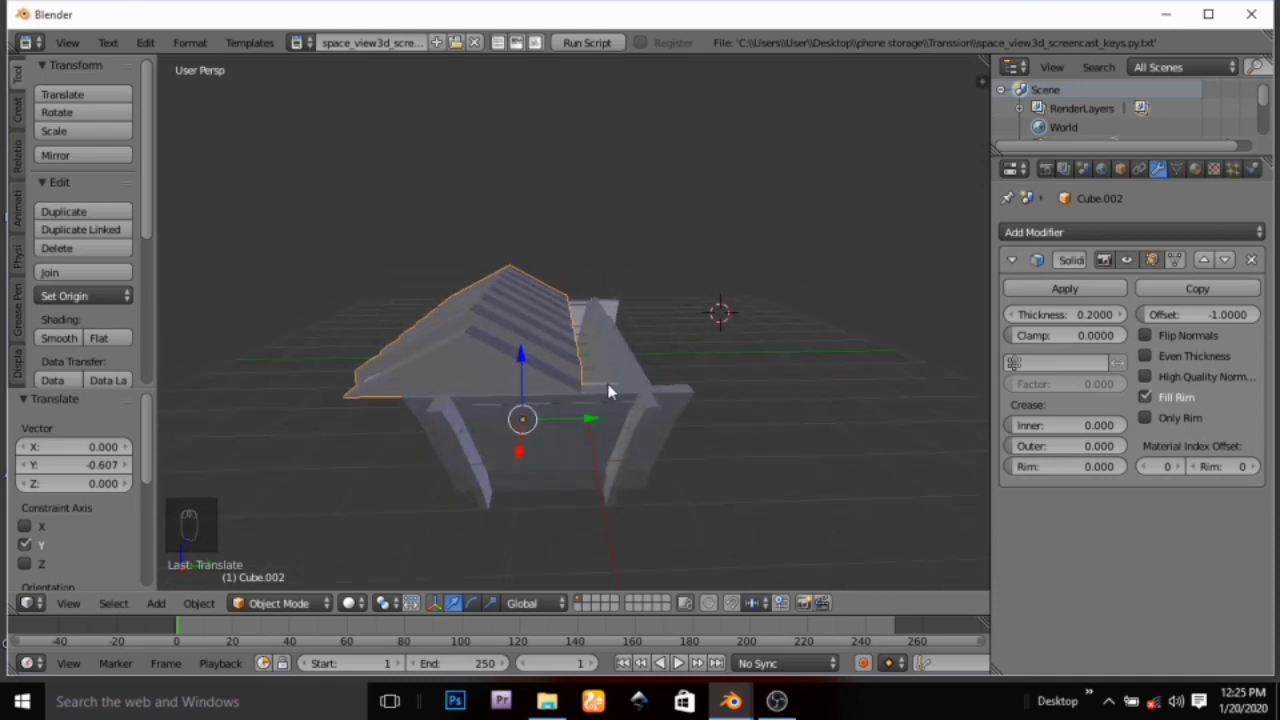
key(r)
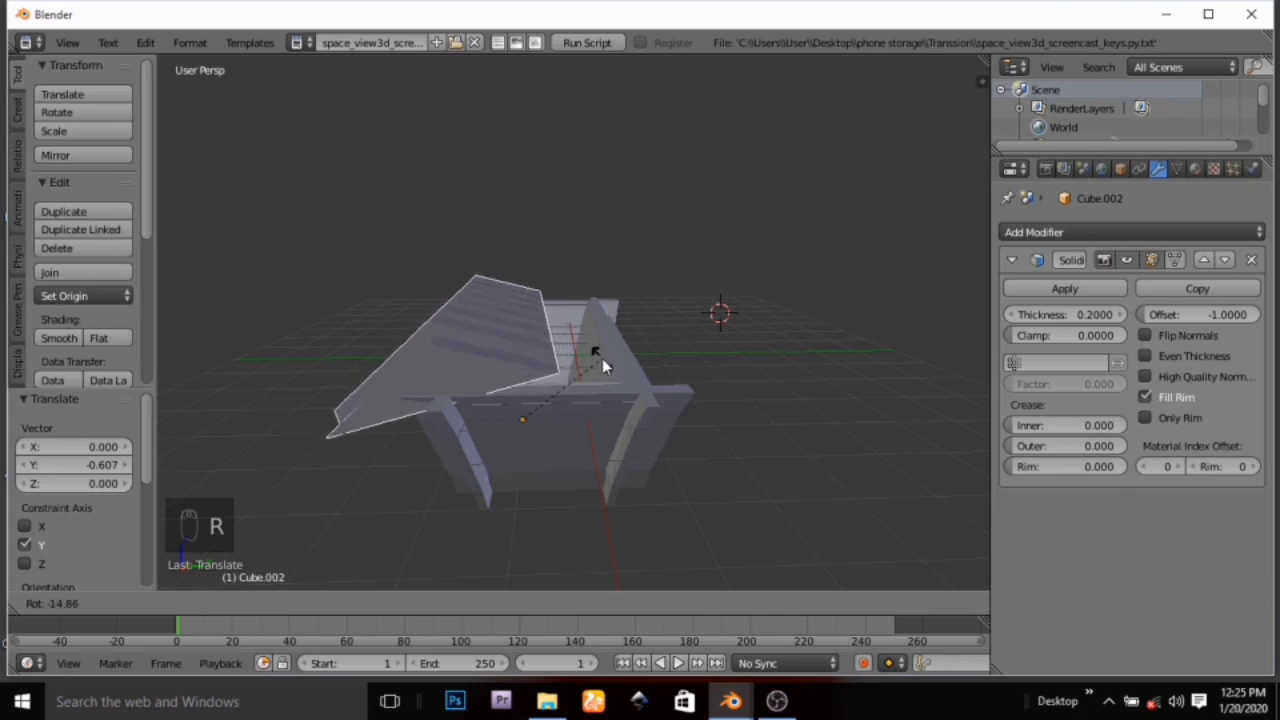
click(602, 357)
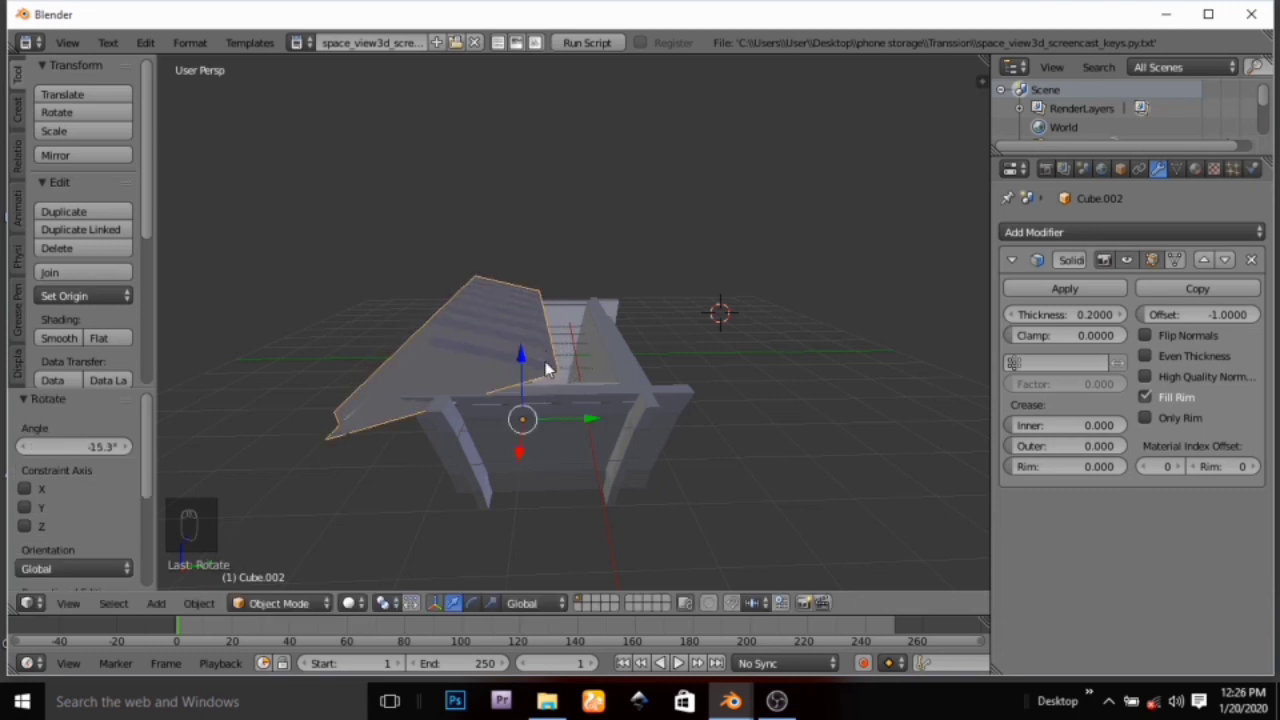
mouse_move(525, 360)
mouse_down()
mouse_move(524, 329)
mouse_move(540, 370)
mouse_up()
Fine-tune the tilted roof's position by 0.270 along Y and 0.001 along Z
middle_drag(540, 370, 568, 406)
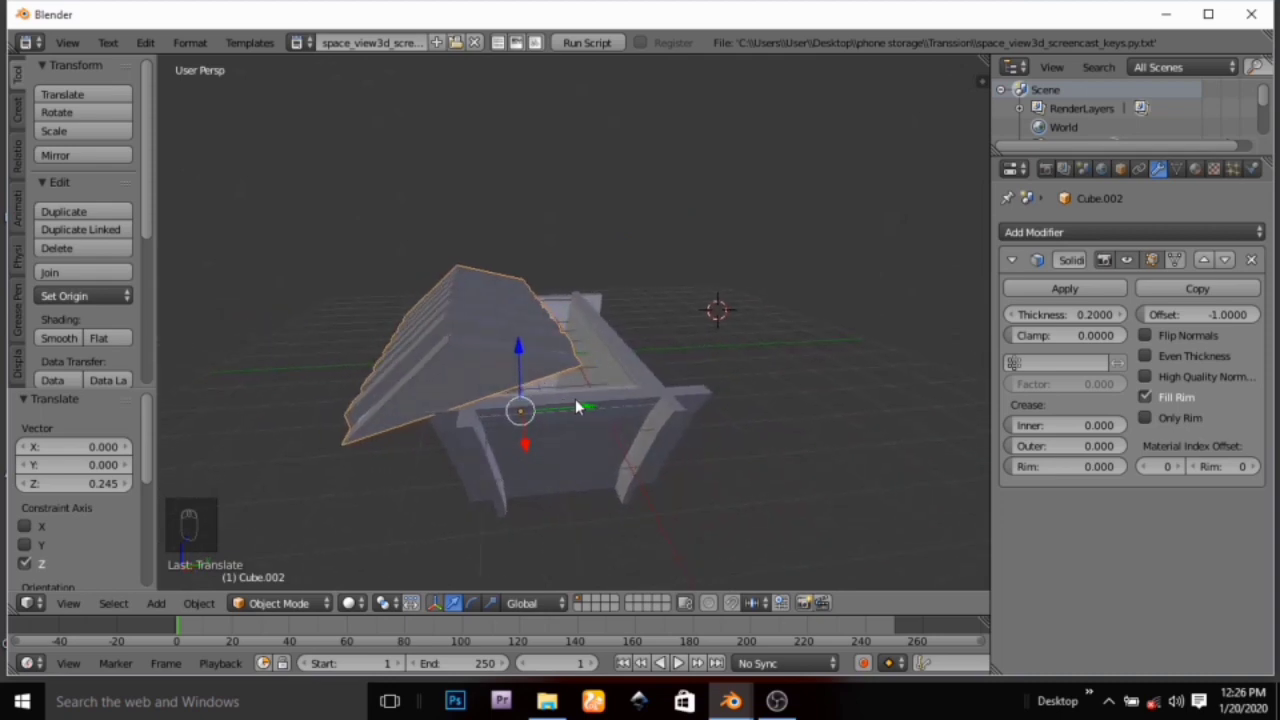
drag(578, 404, 596, 404)
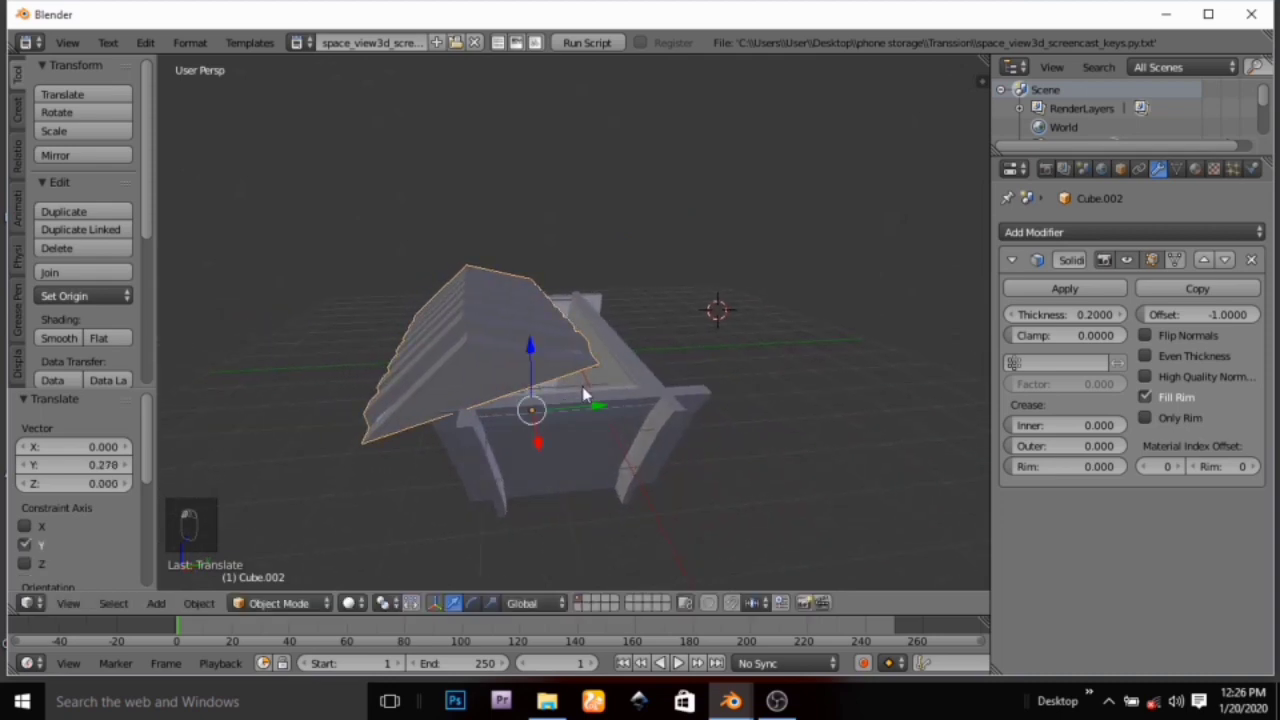
middle_drag(605, 395, 565, 410)
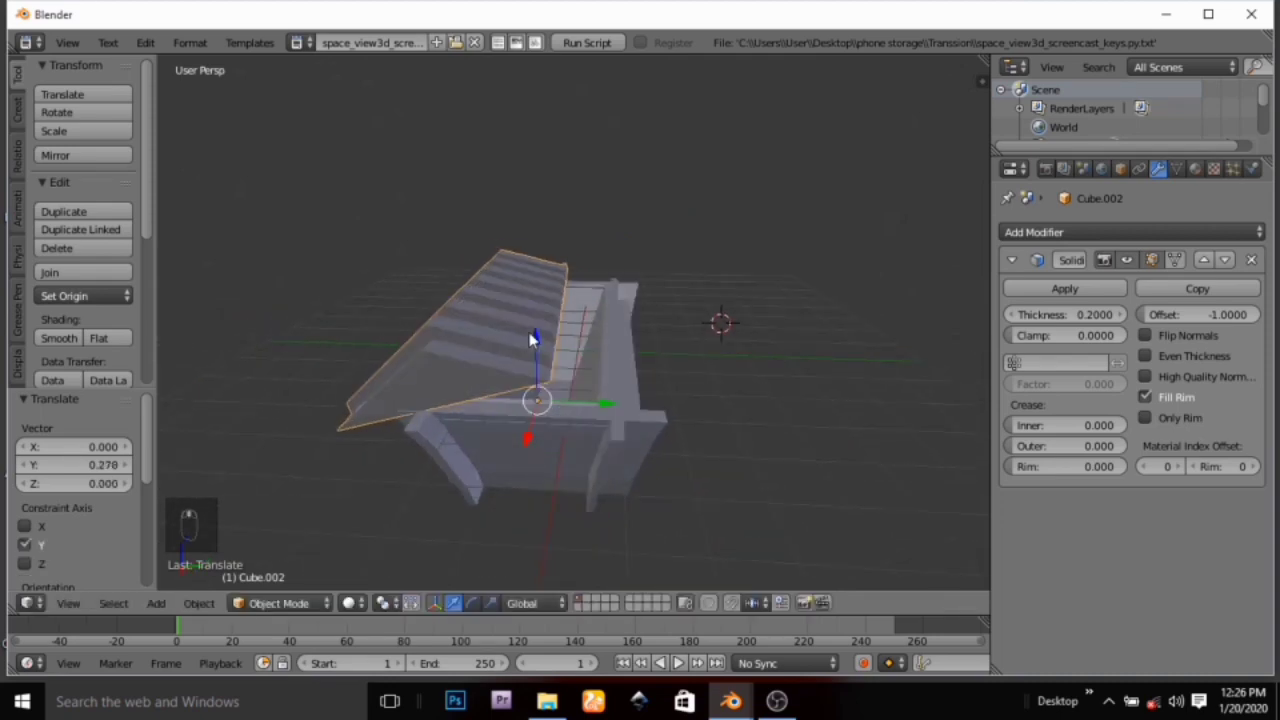
mouse_move(532, 338)
mouse_down()
mouse_move(530, 326)
mouse_move(534, 341)
mouse_up()
Try smooth shading on the roof and set it back to flat shading
middle_drag(534, 341, 520, 388)
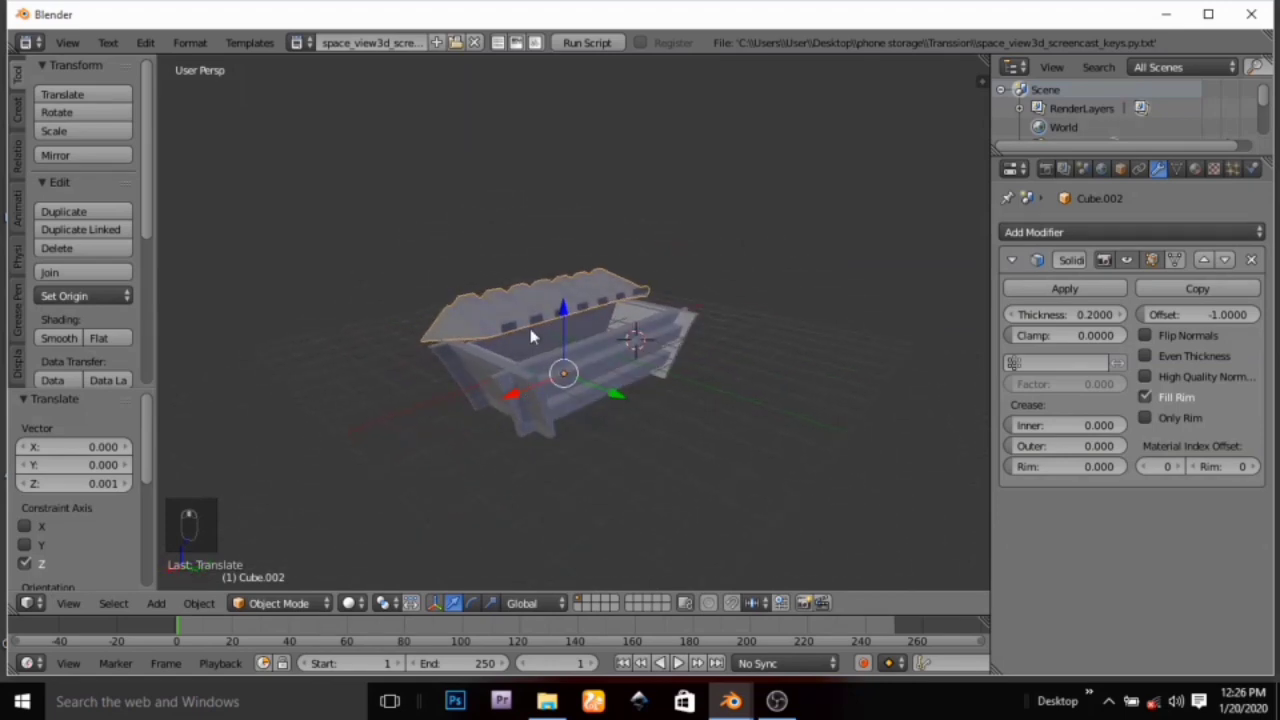
click(59, 340)
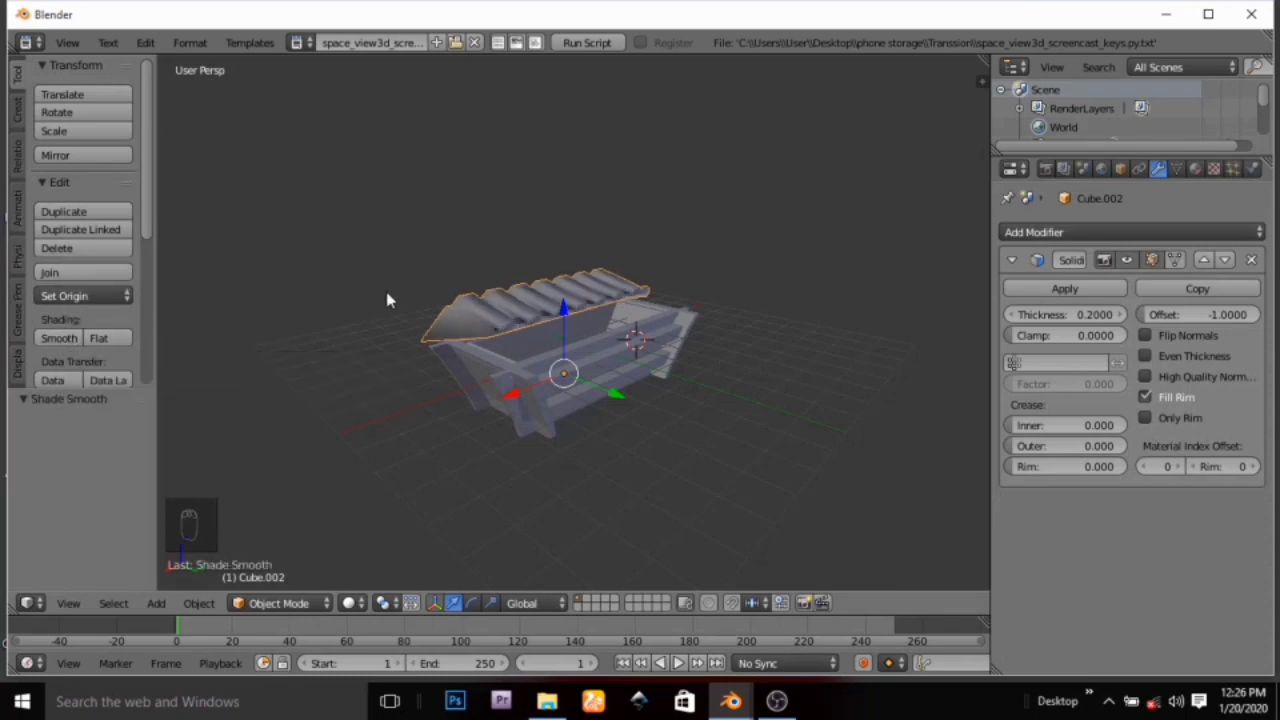
middle_drag(389, 294, 380, 320)
click(98, 336)
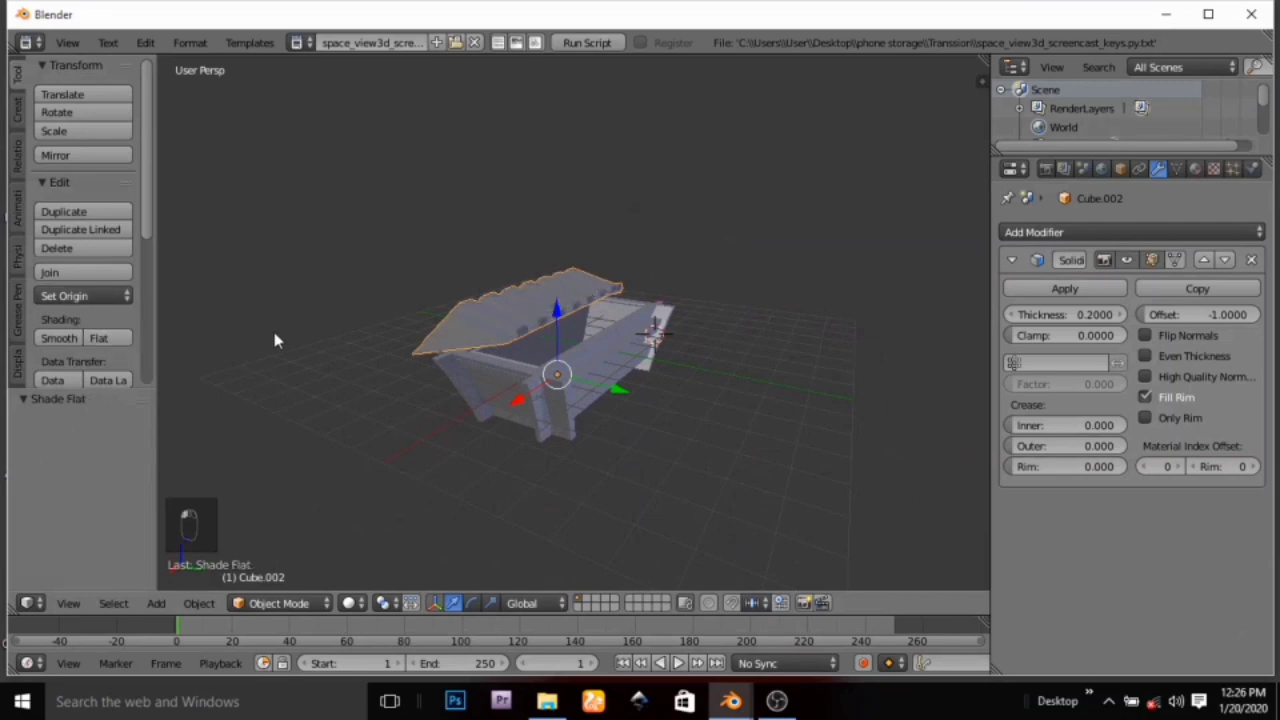
Select the frame, try smooth shading on it and set it back to flat shading
middle_drag(274, 340, 966, 391)
right_click(699, 372)
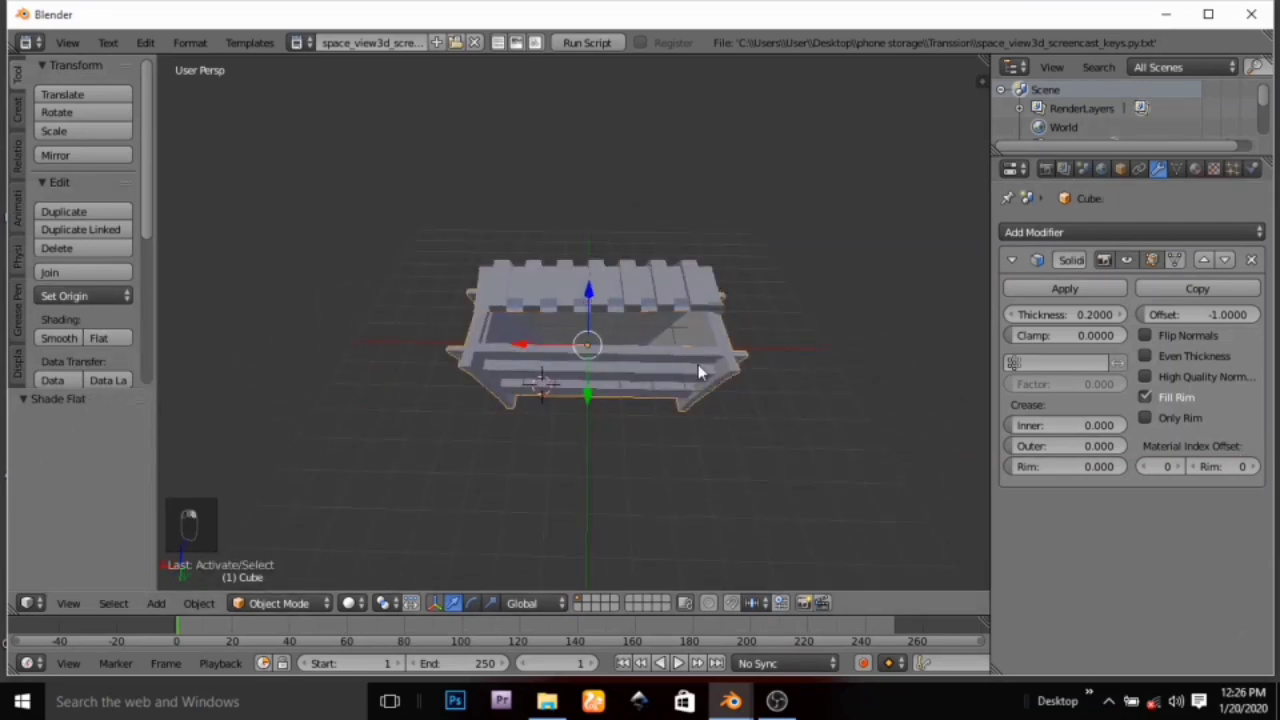
click(60, 338)
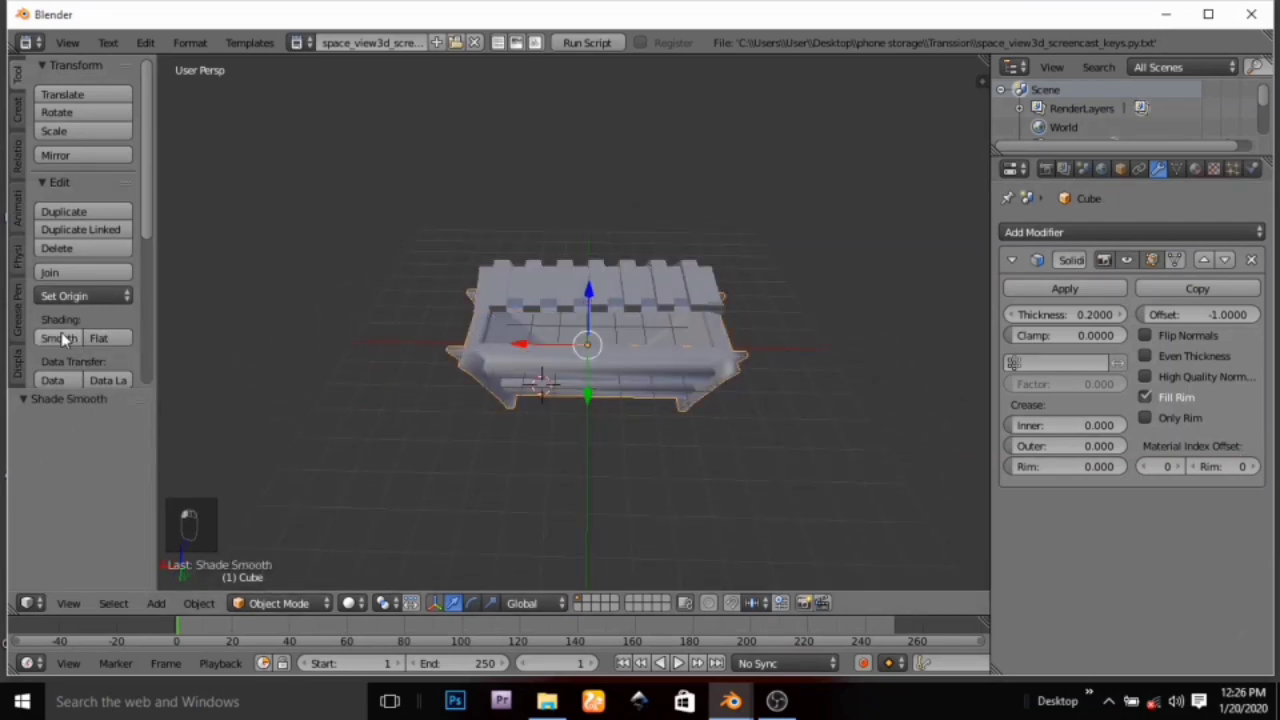
click(98, 338)
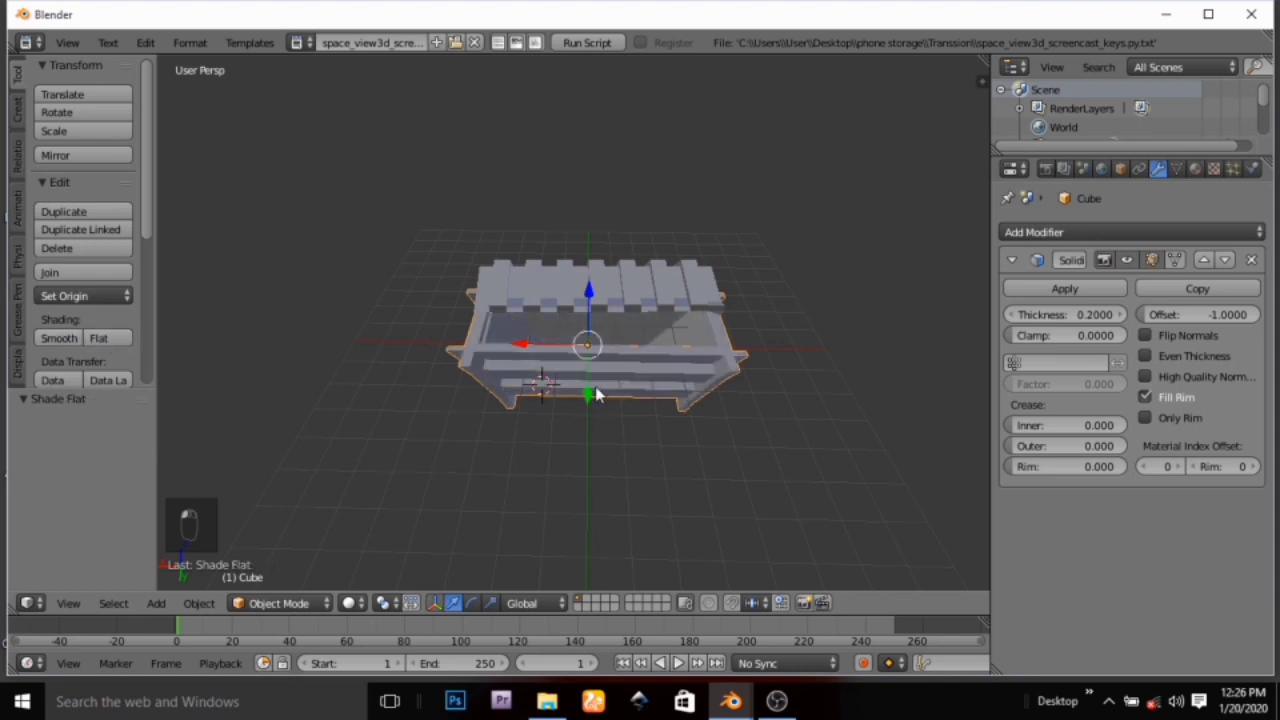
Open the frame's material properties and add a new material to it
mouse_move(598, 392)
middle_down()
mouse_move(519, 416)
mouse_move(635, 322)
middle_up()
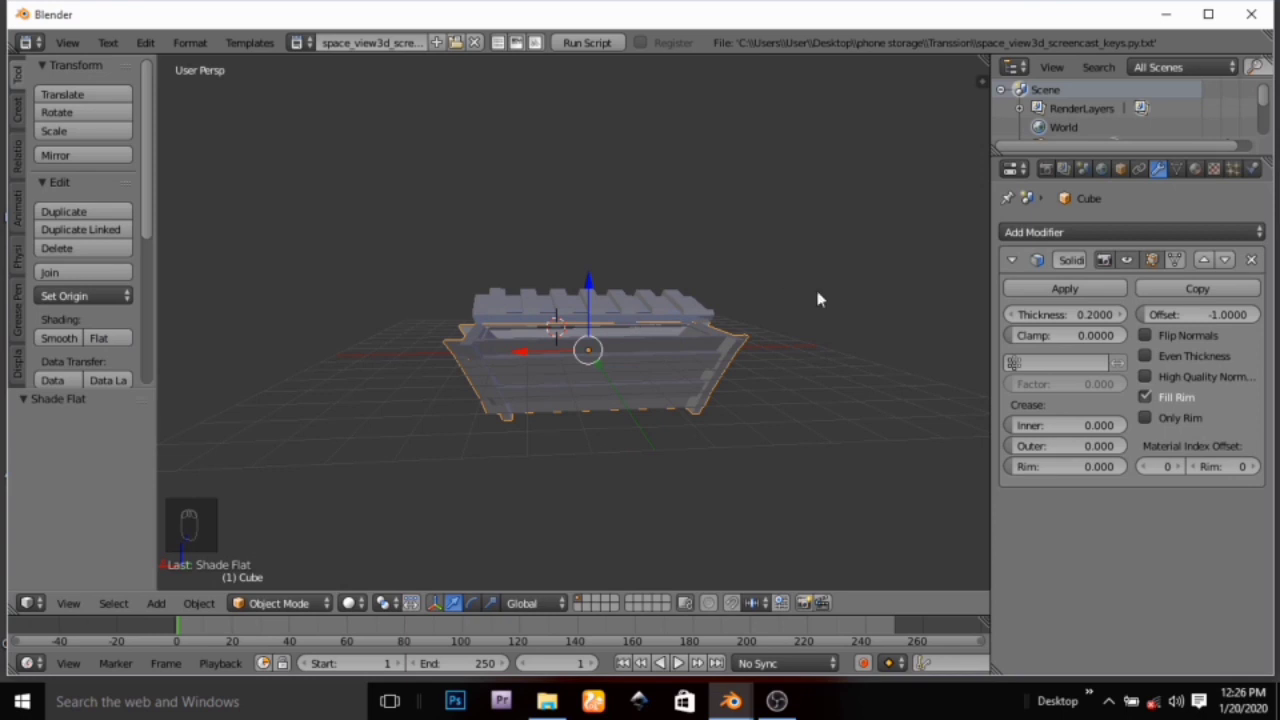
middle_drag(654, 389, 666, 451)
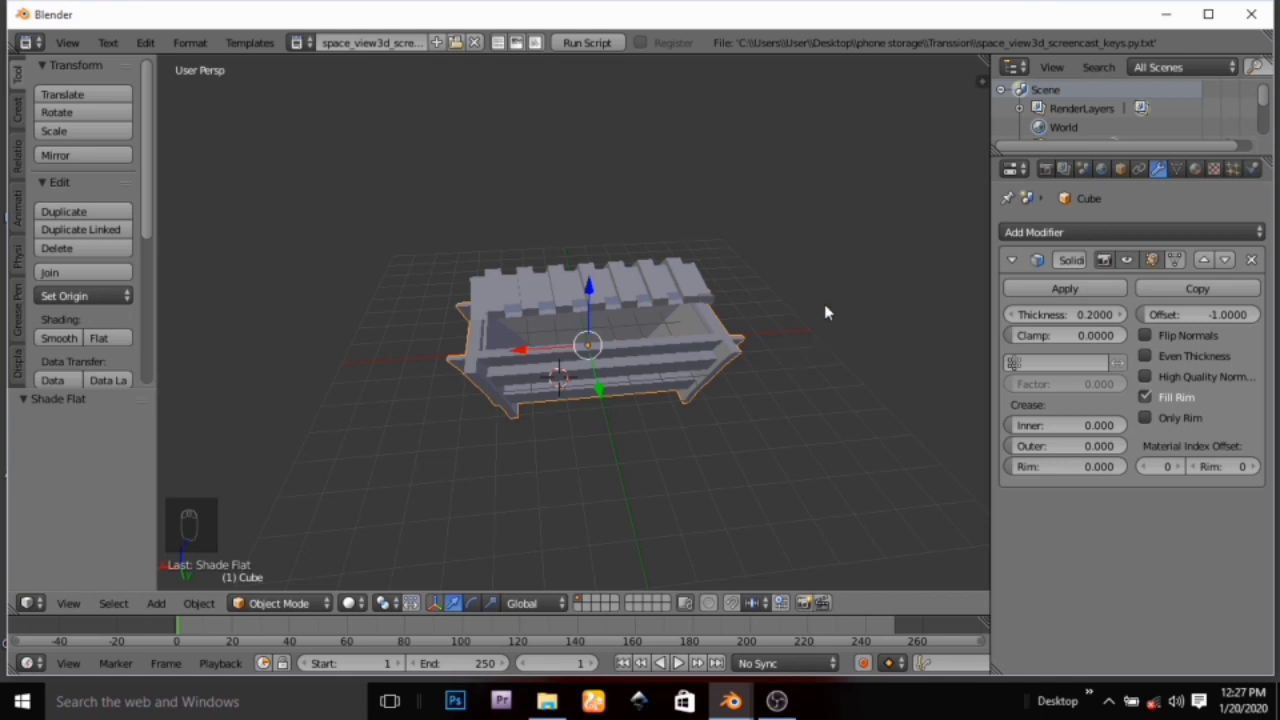
click(1196, 168)
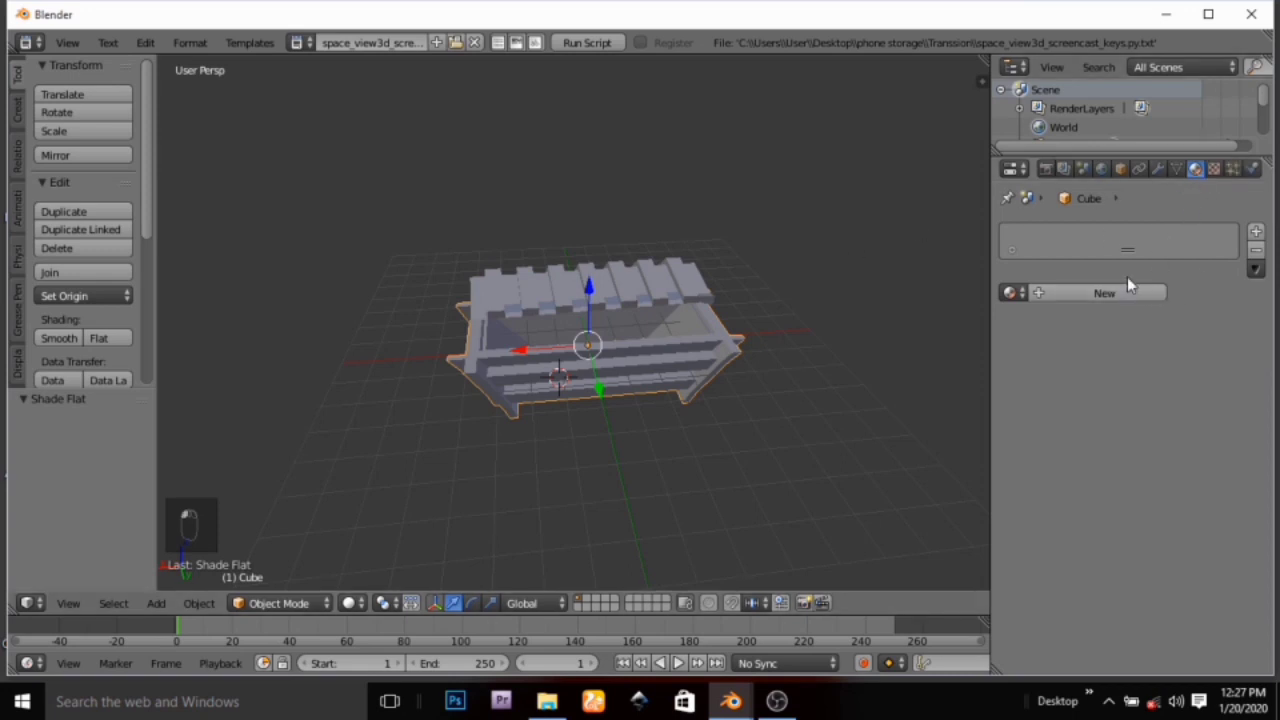
click(1108, 297)
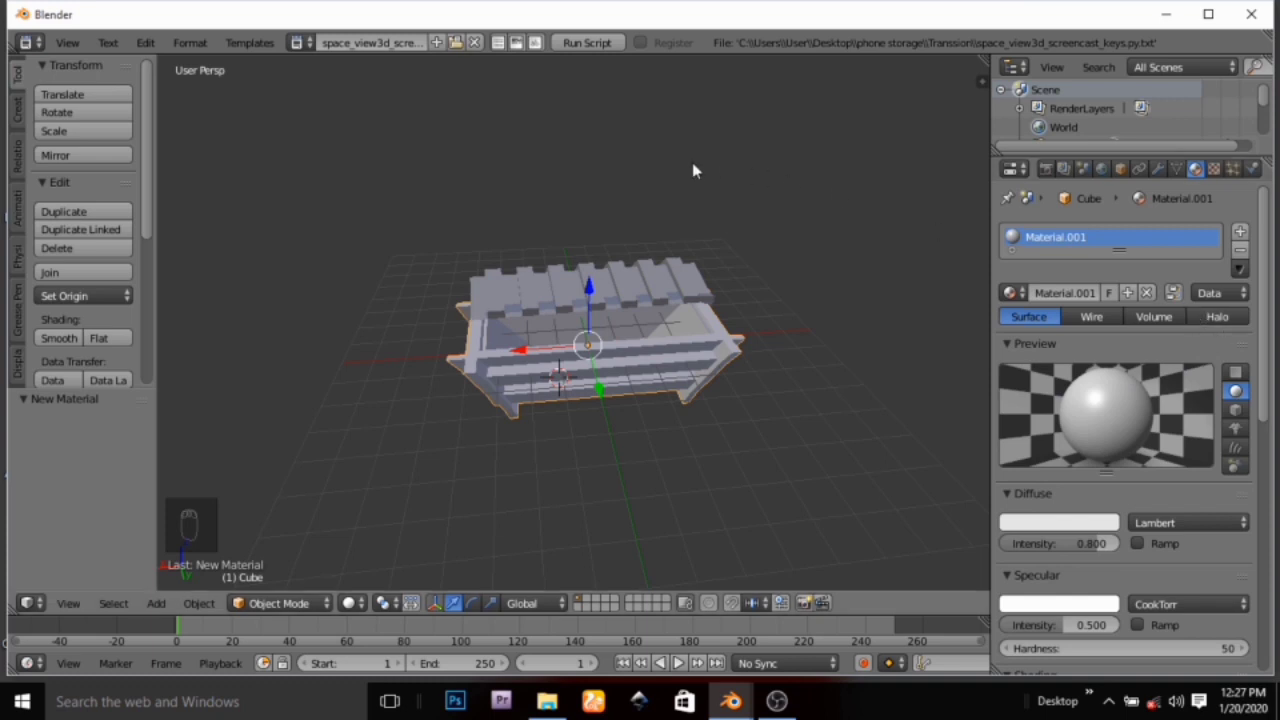
Change the text editor area above the viewport to the Info editor
click(27, 43)
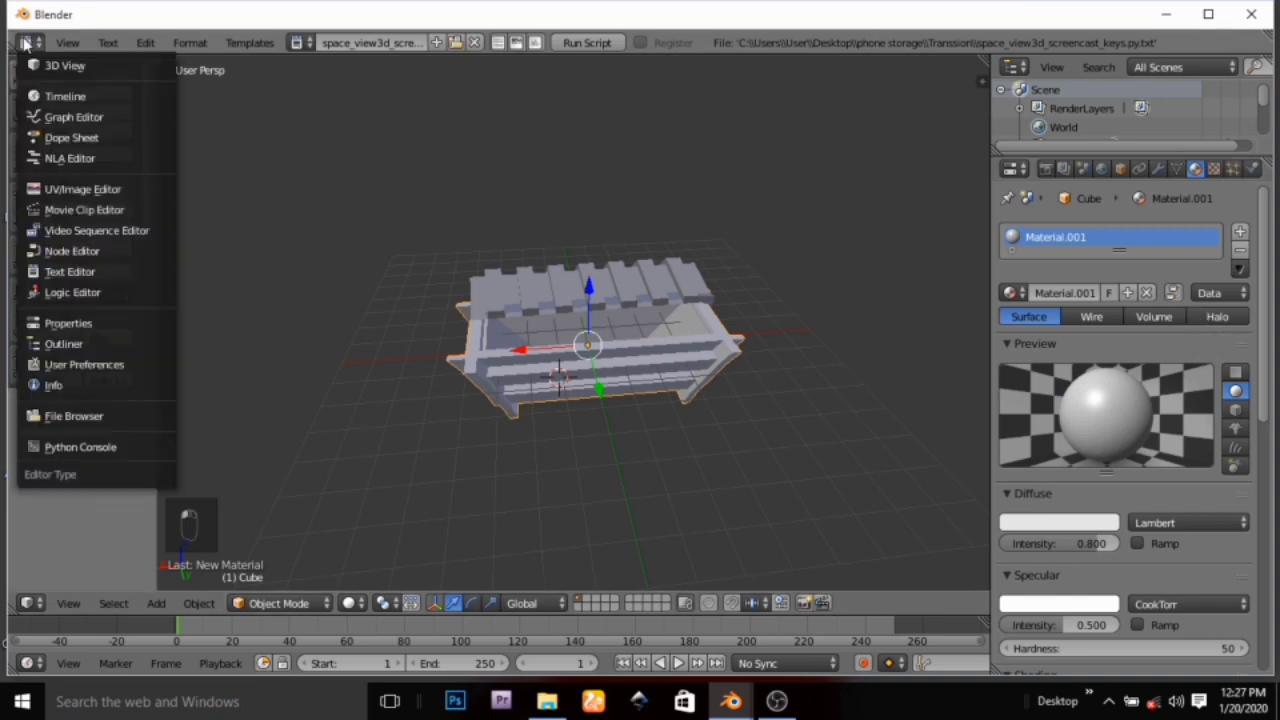
click(72, 95)
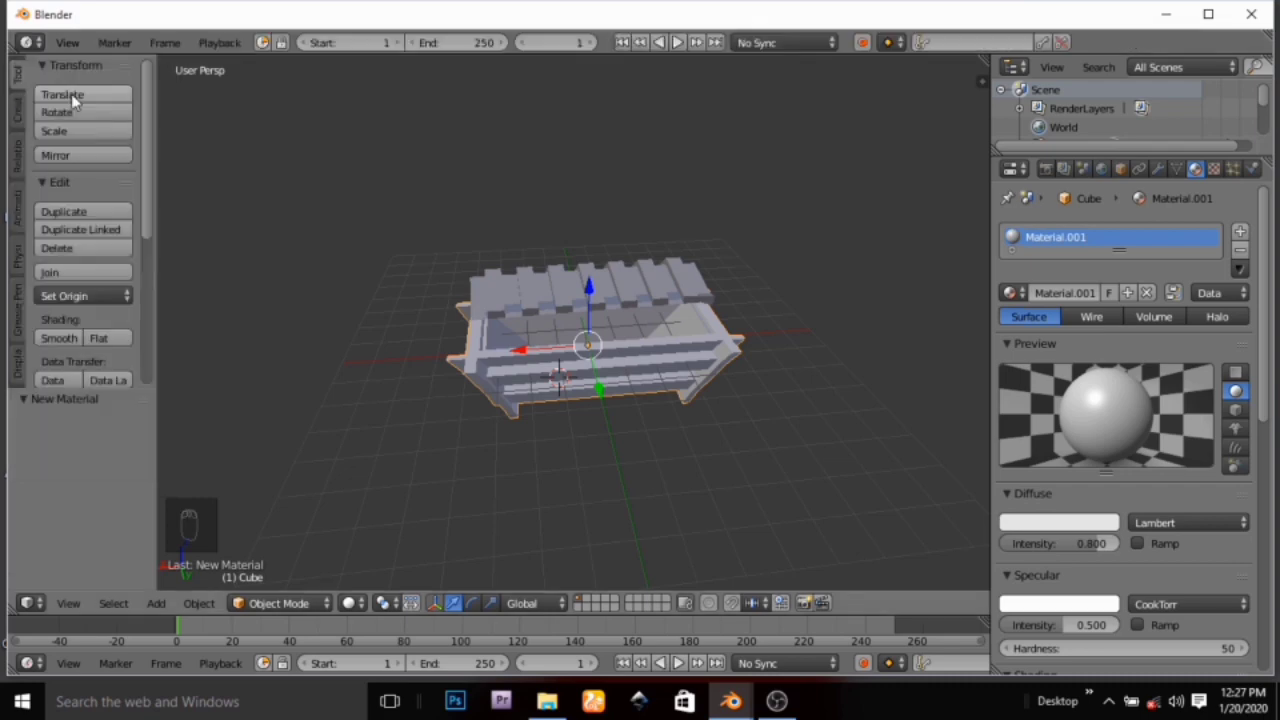
click(27, 43)
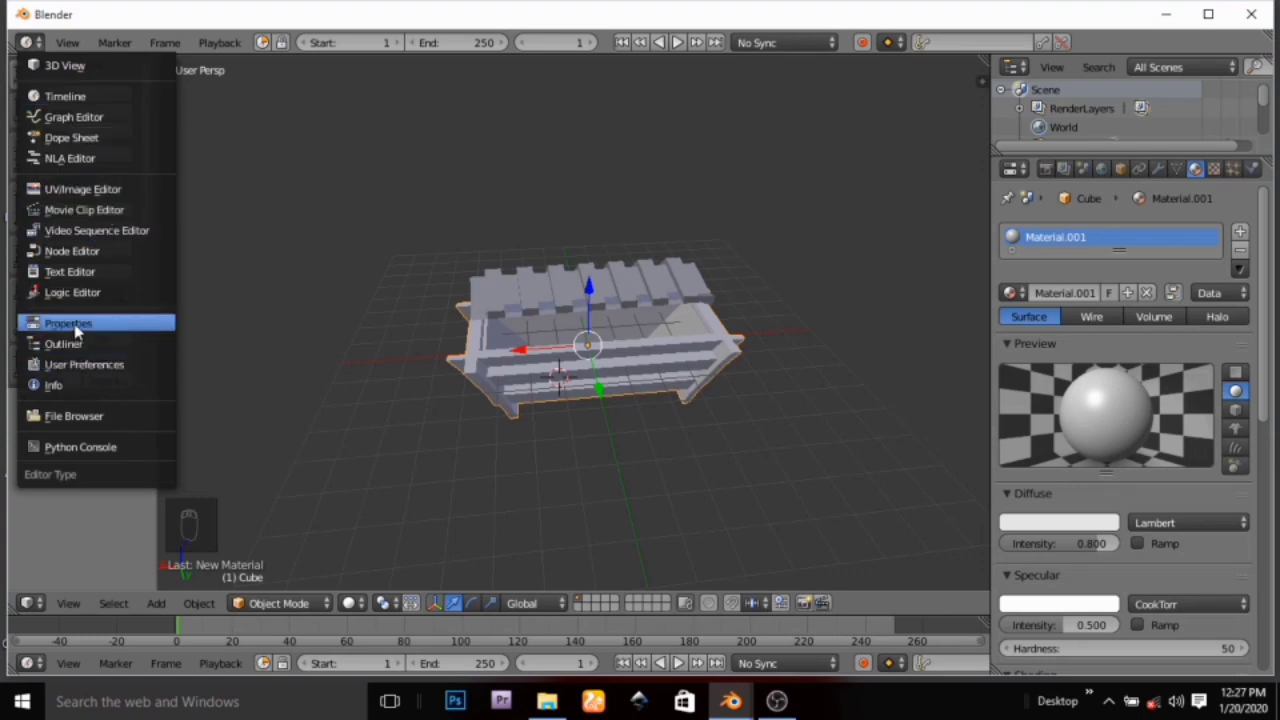
click(60, 385)
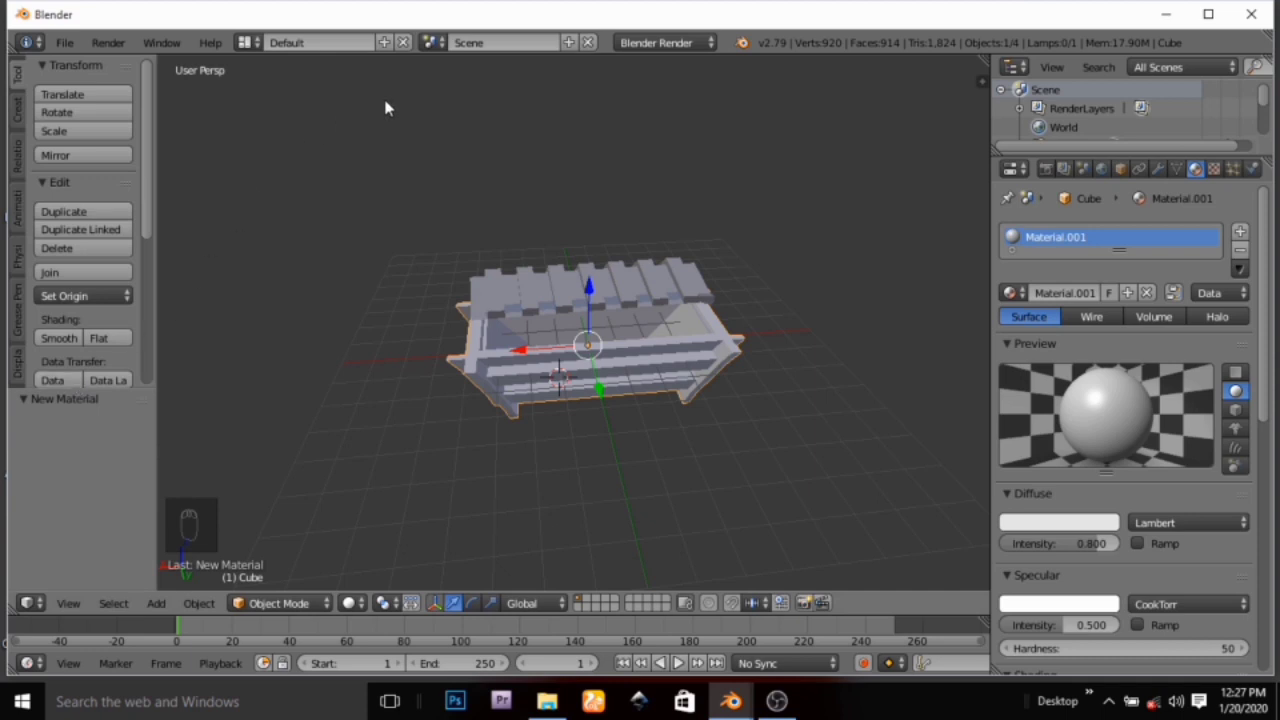
Set the scene's render engine to Cycles Render
click(693, 42)
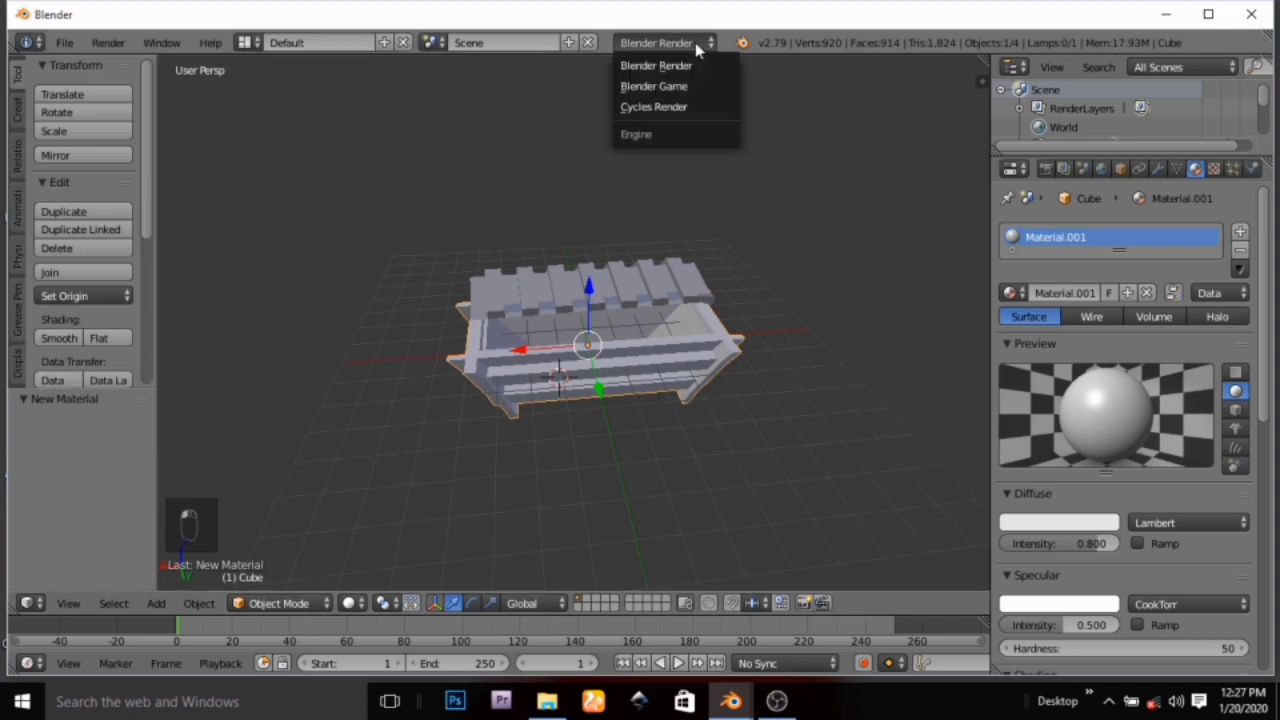
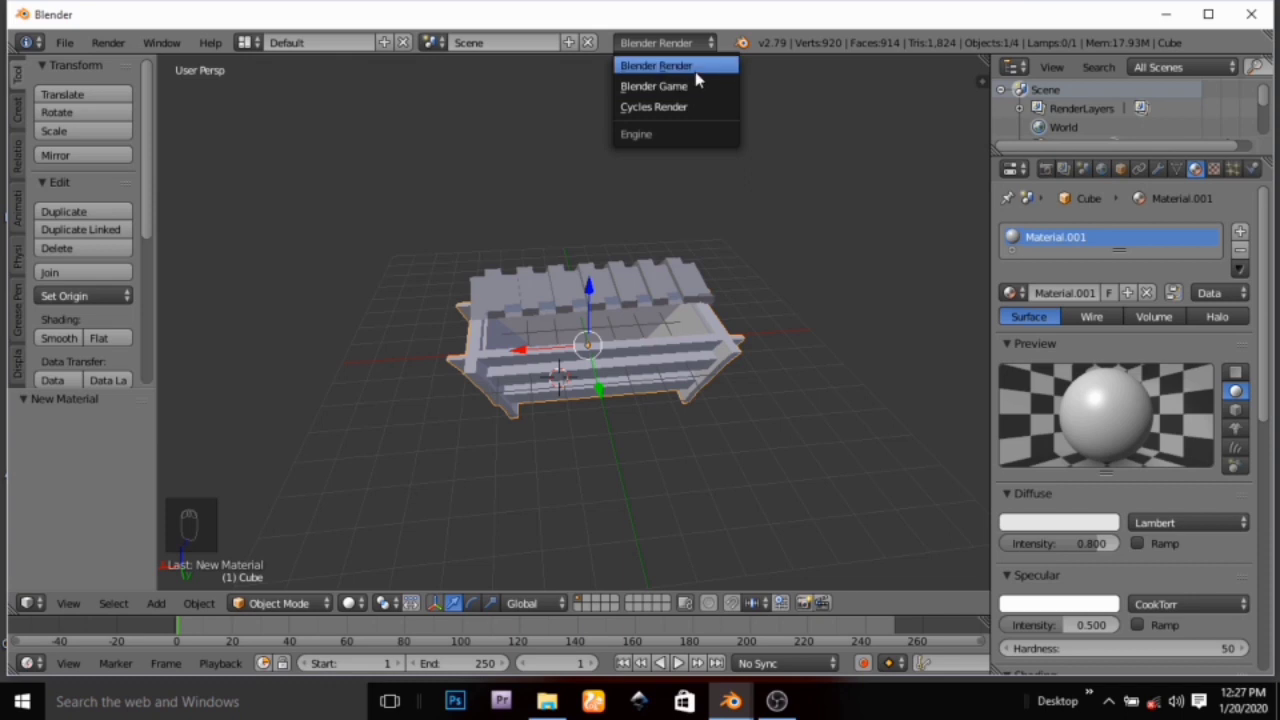
click(695, 108)
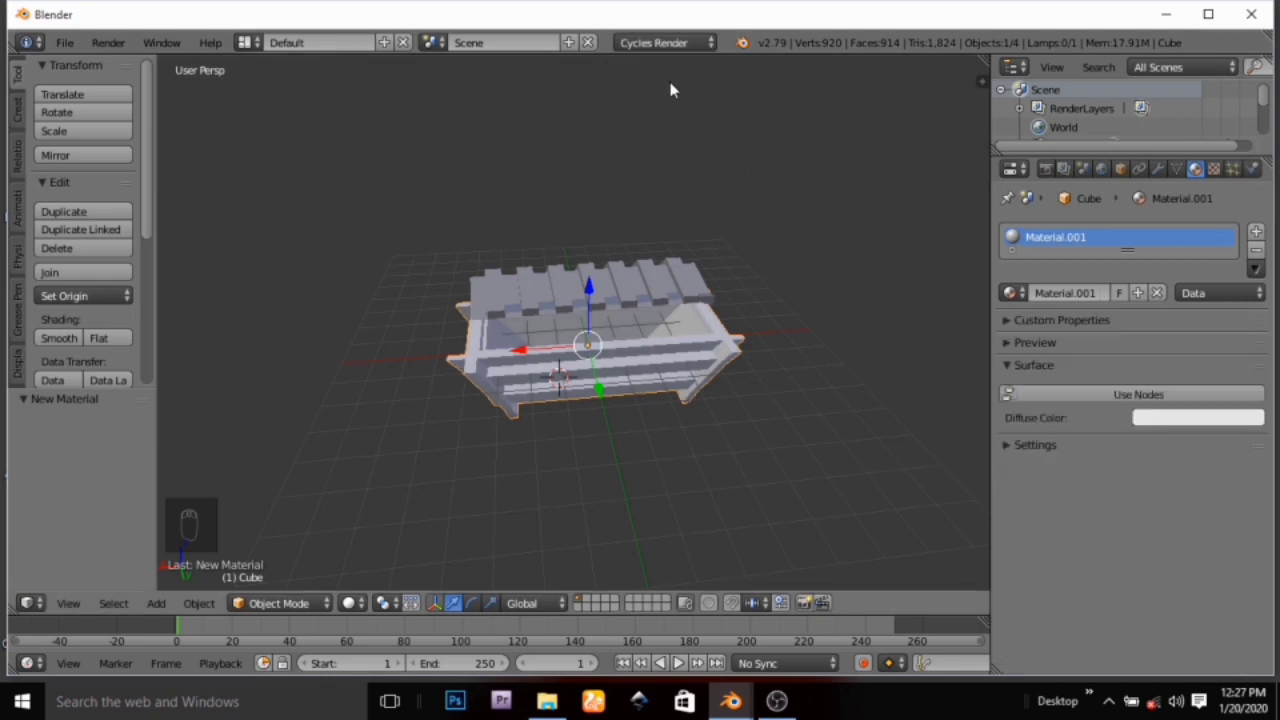
click(687, 45)
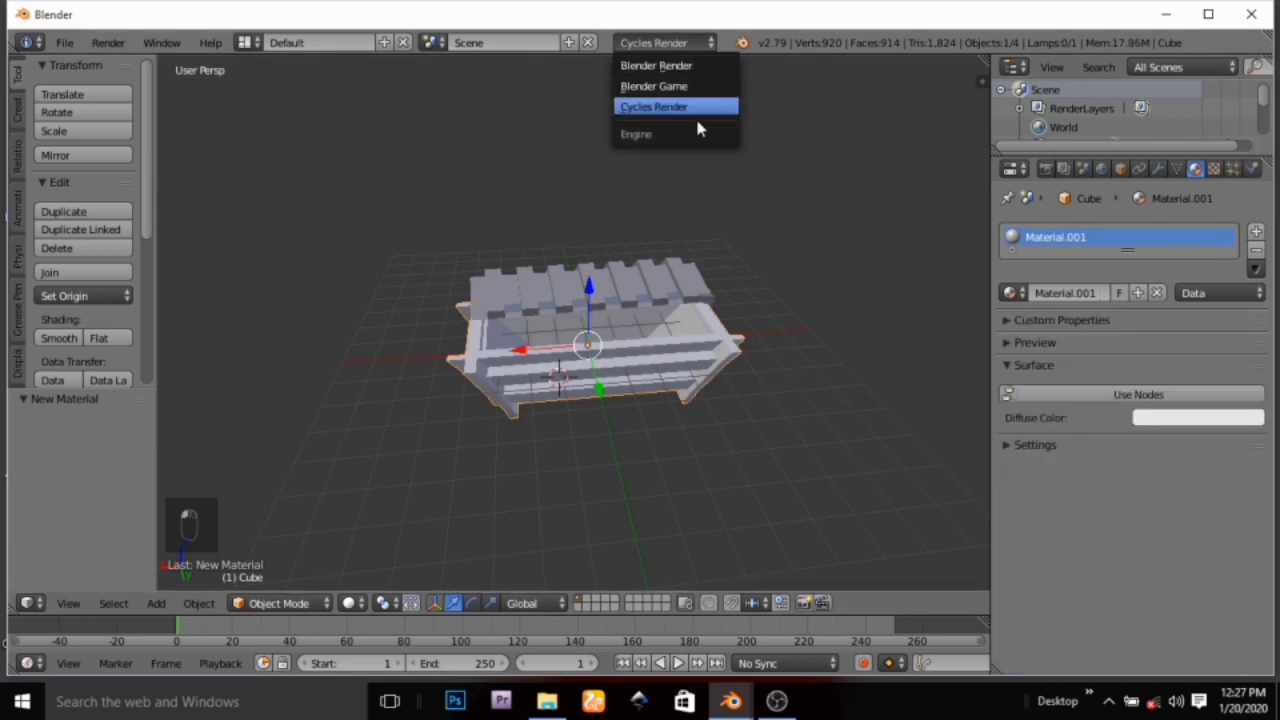
click(599, 64)
click(650, 42)
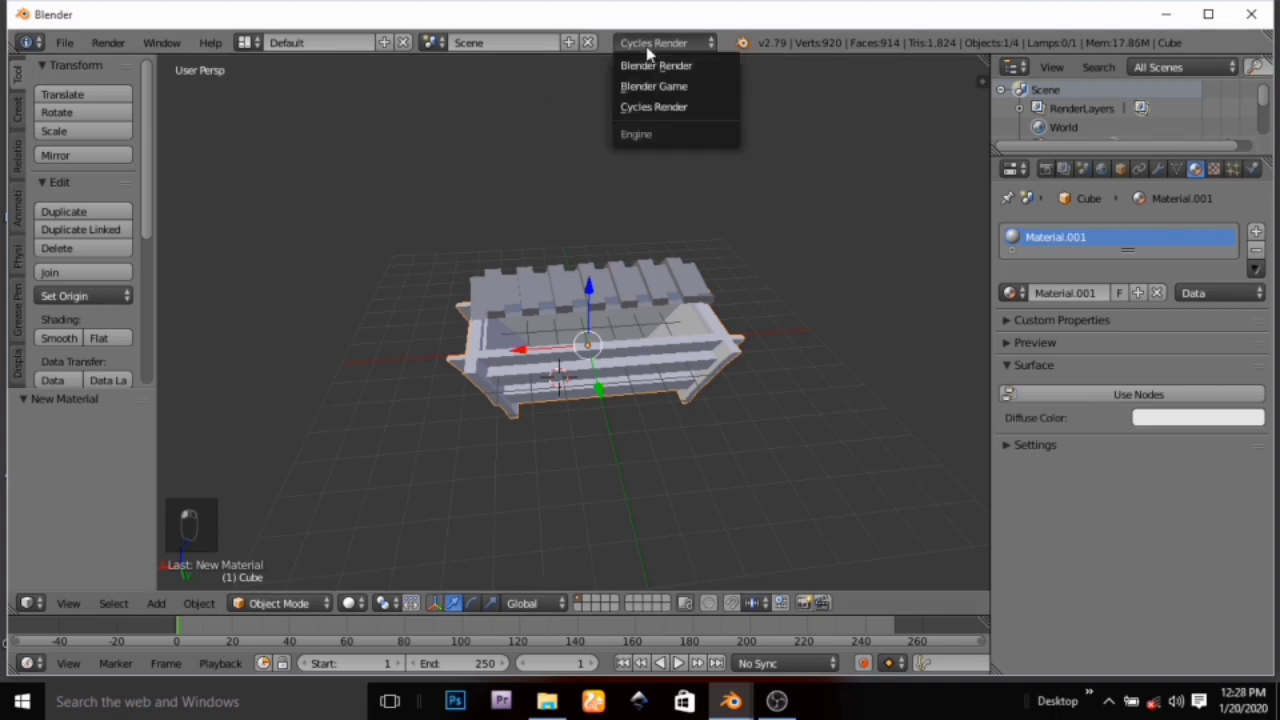
click(676, 110)
Enable nodes for the frame's material and set its surface shader to Hair BSDF
middle_drag(840, 229, 802, 248)
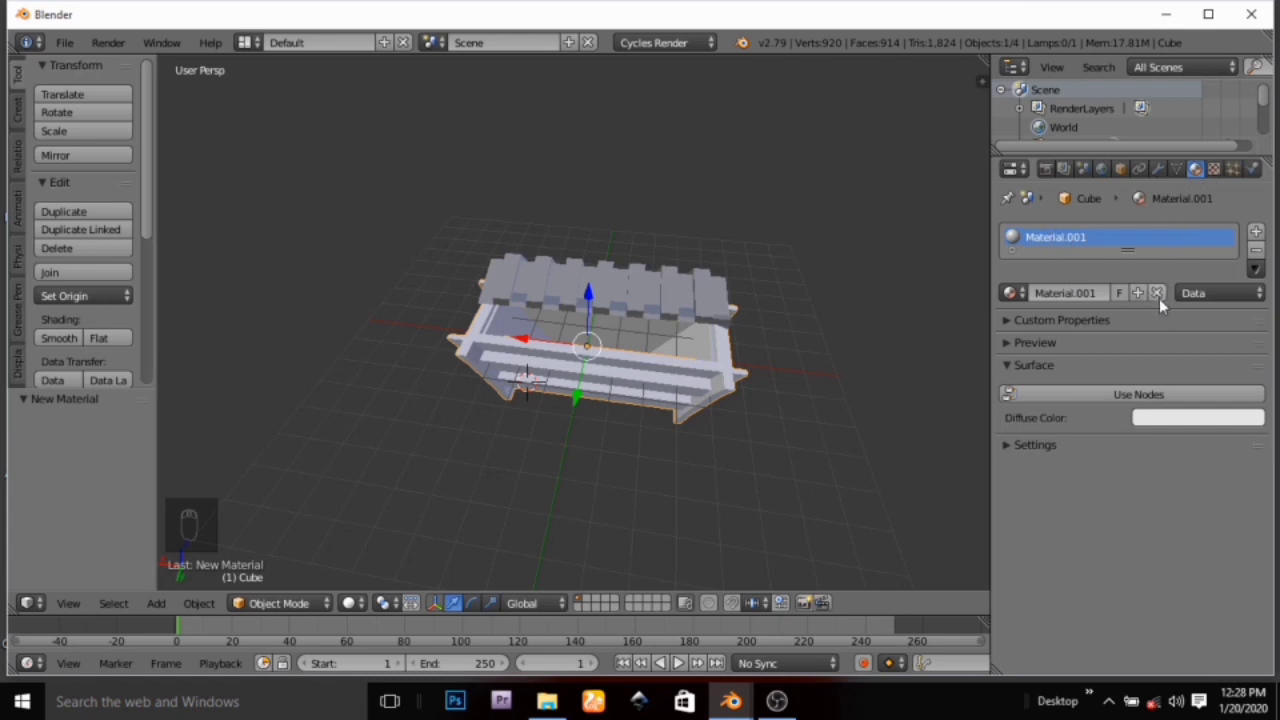
click(1130, 394)
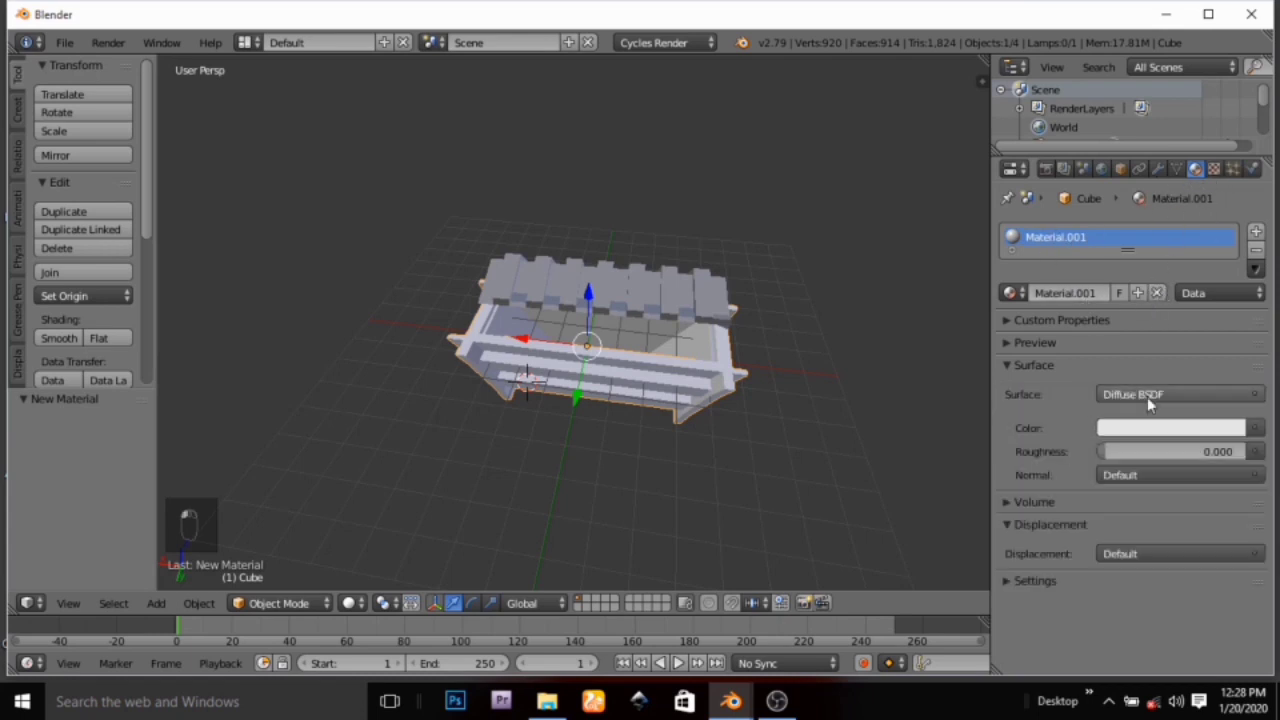
click(1172, 394)
click(1180, 400)
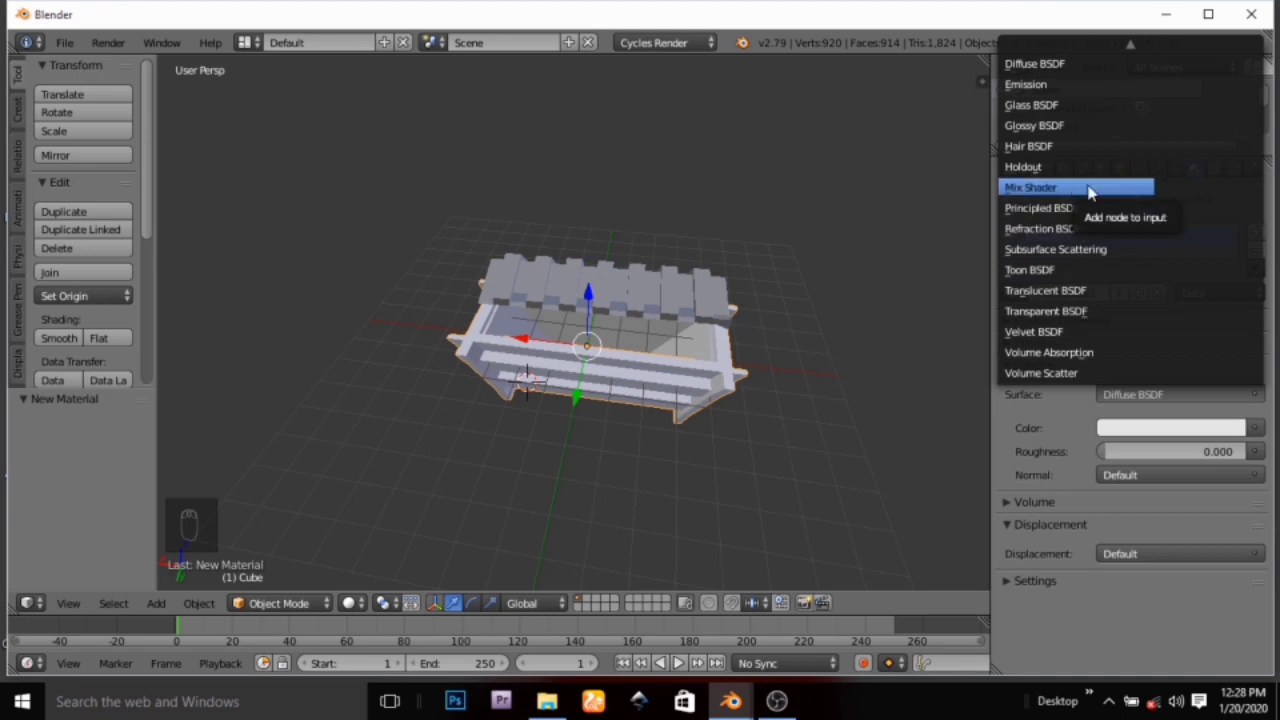
click(1045, 147)
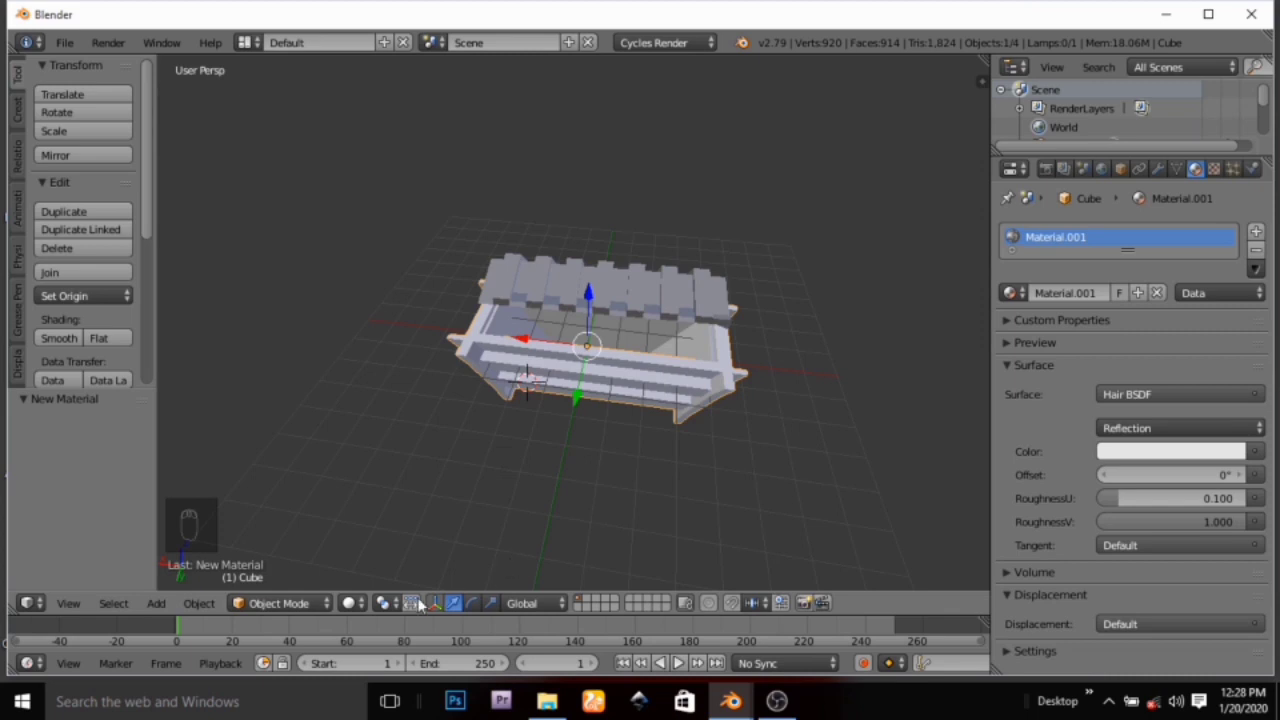
Switch the viewport to Material shading
click(359, 601)
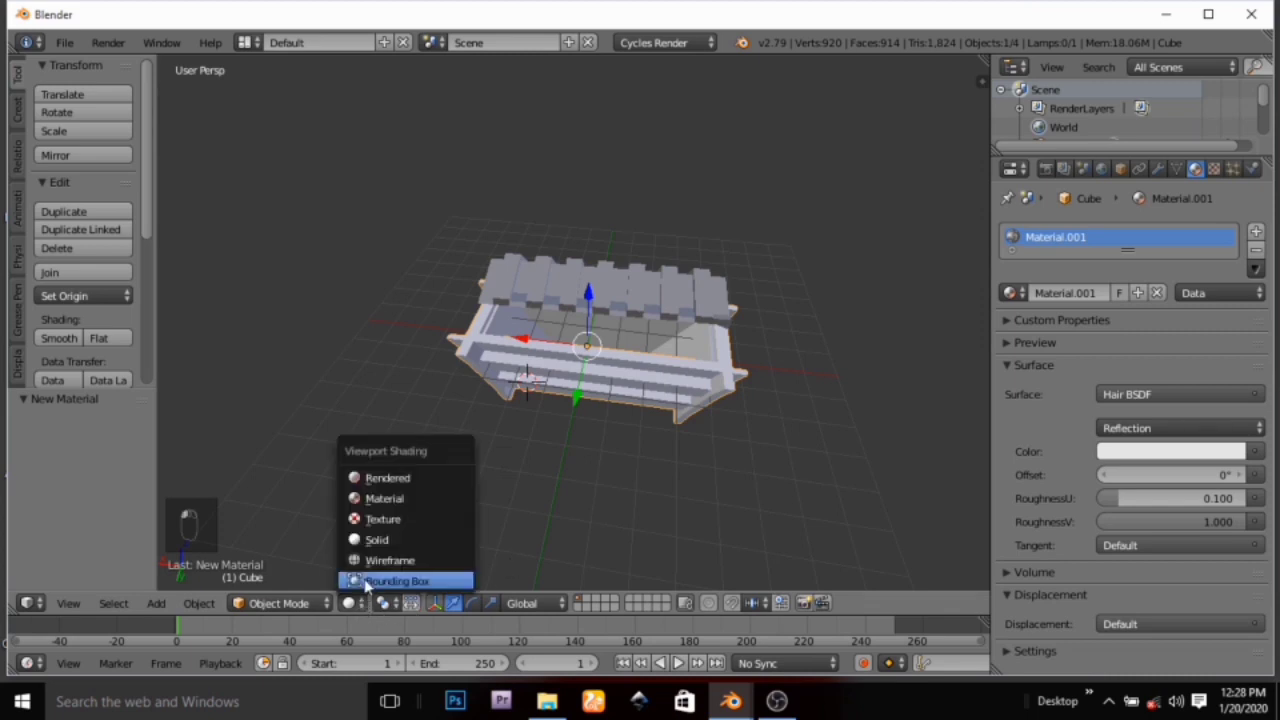
click(430, 499)
mouse_move(611, 449)
middle_down()
mouse_move(531, 511)
mouse_move(552, 490)
mouse_move(683, 442)
middle_up()
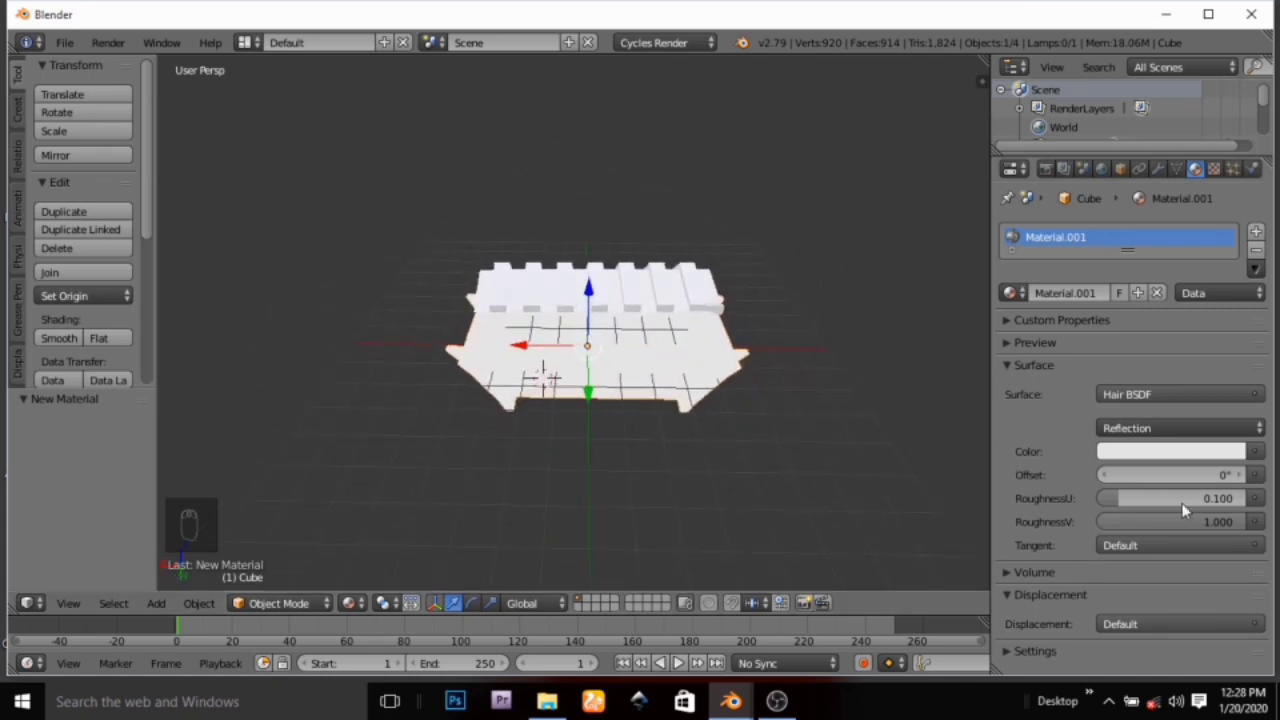
Set the color of the frame's Hair BSDF material to orange
click(1177, 432)
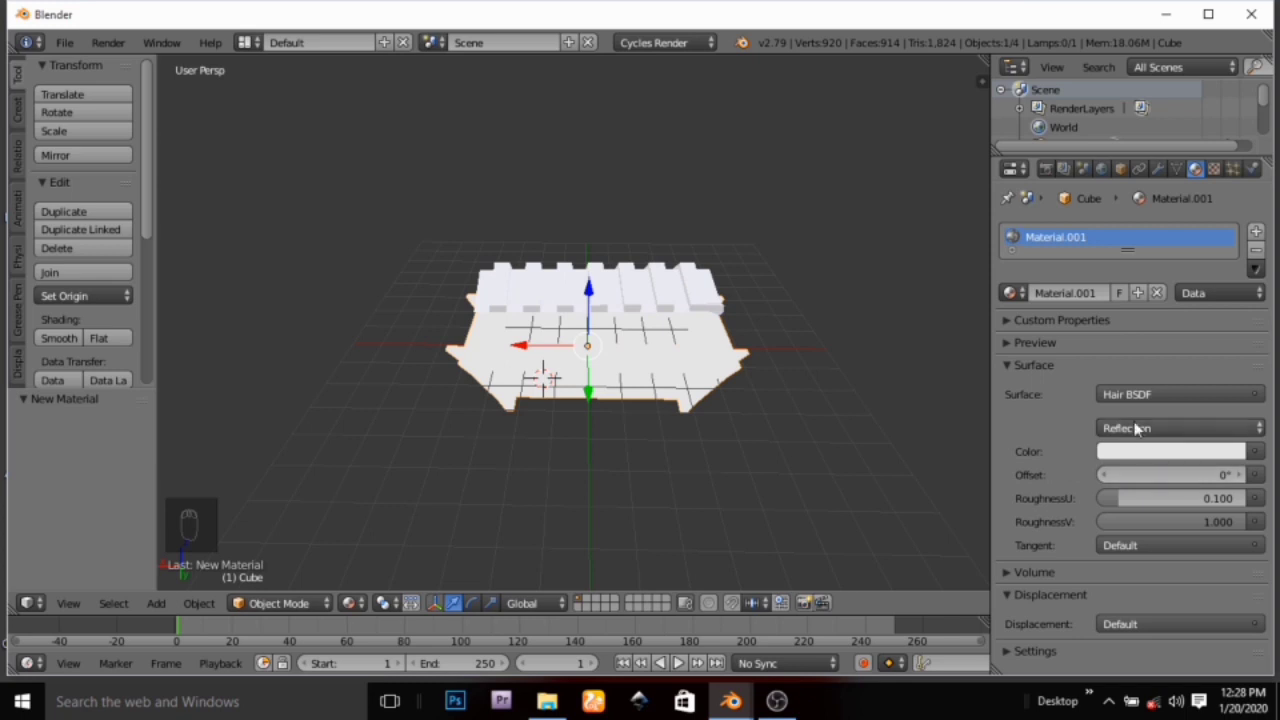
click(1178, 452)
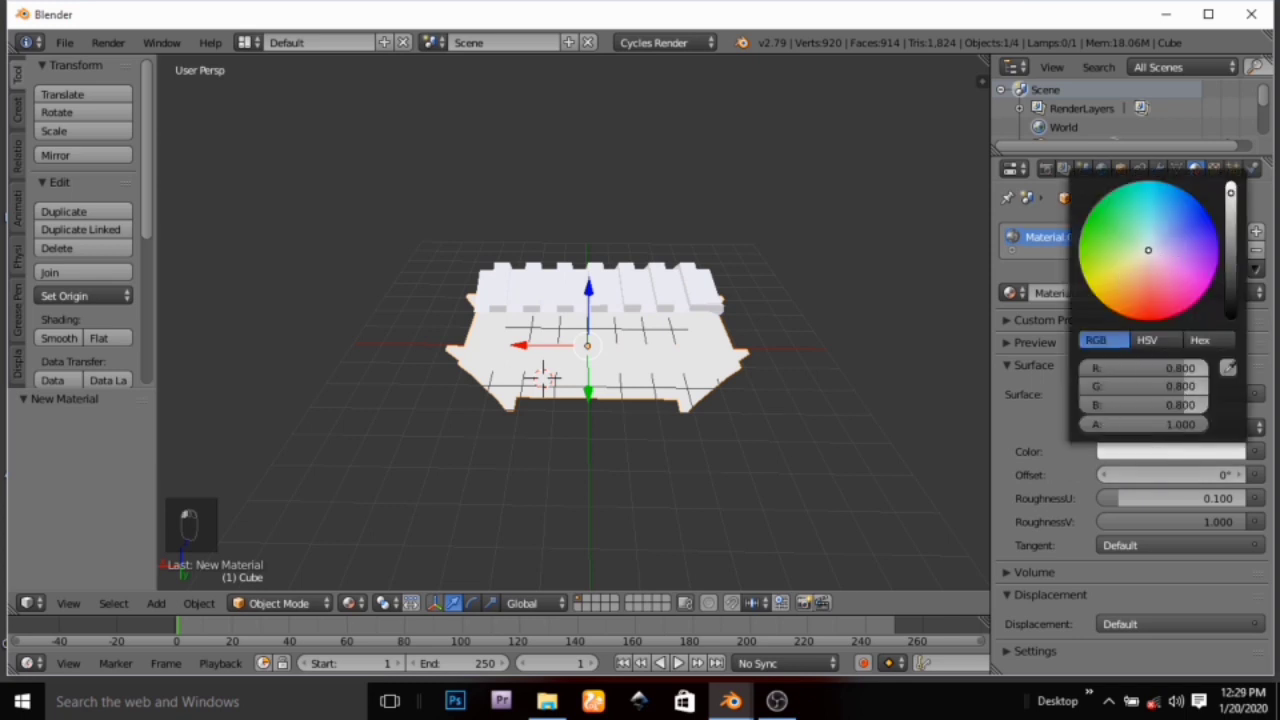
click(1116, 290)
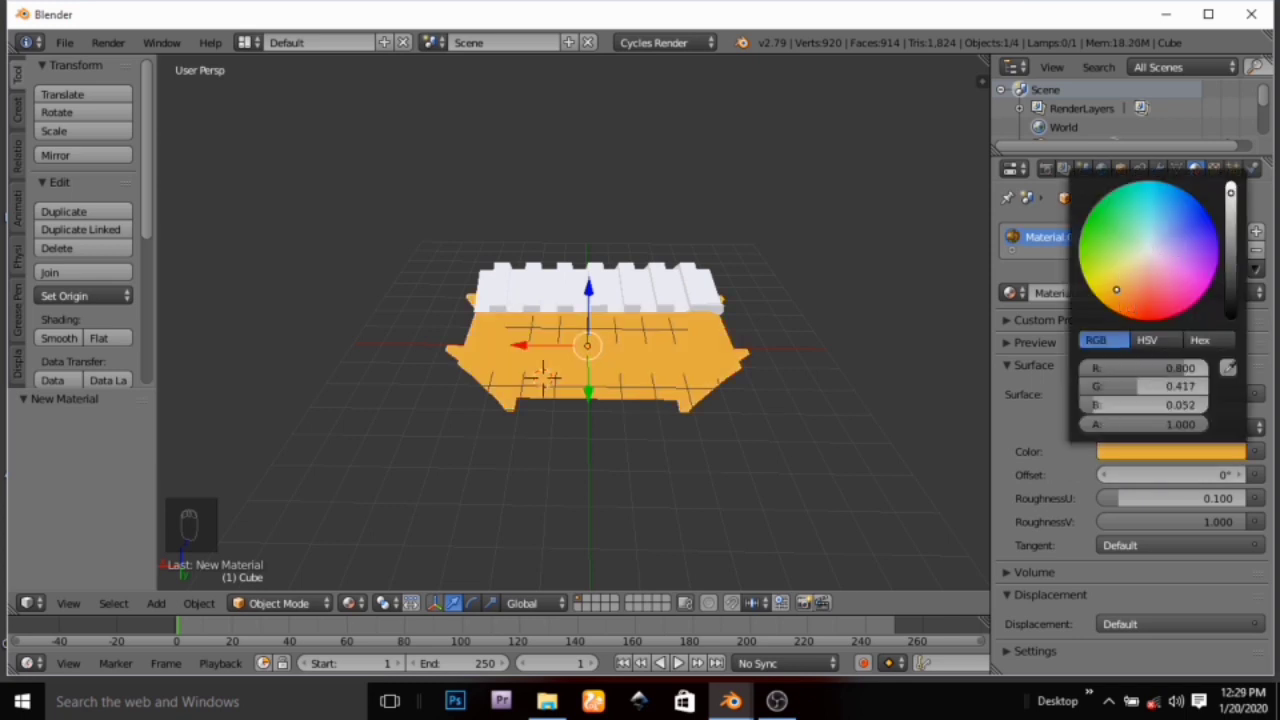
drag(1116, 290, 1125, 302)
mouse_move(770, 391)
middle_down()
mouse_move(800, 351)
mouse_move(657, 474)
middle_up()
Preview the structure with Rendered viewport shading
click(356, 604)
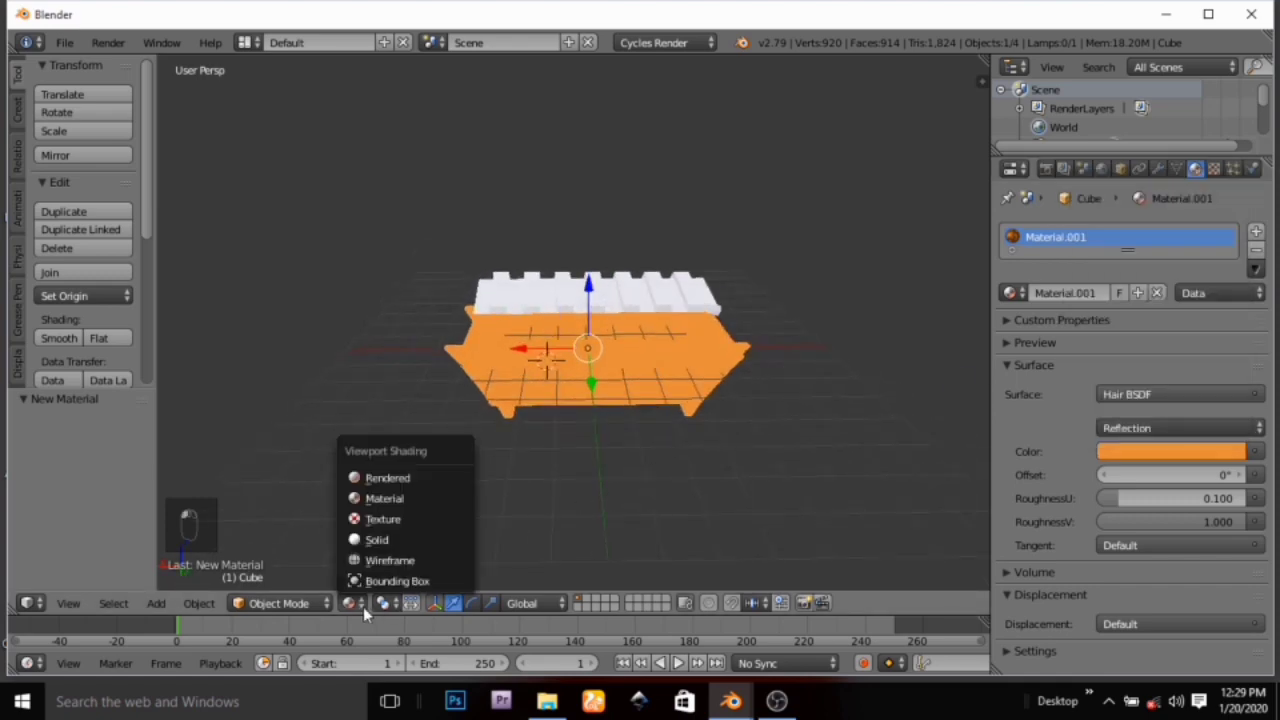
click(388, 478)
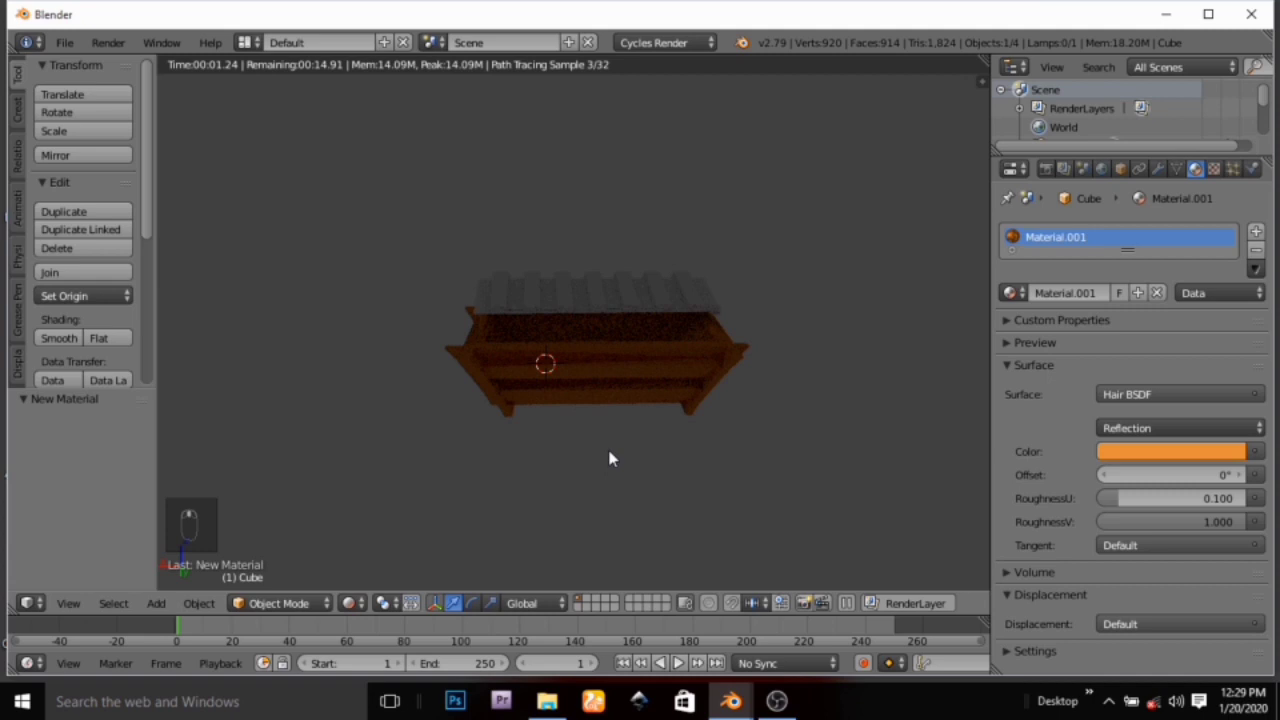
middle_drag(610, 459, 797, 426)
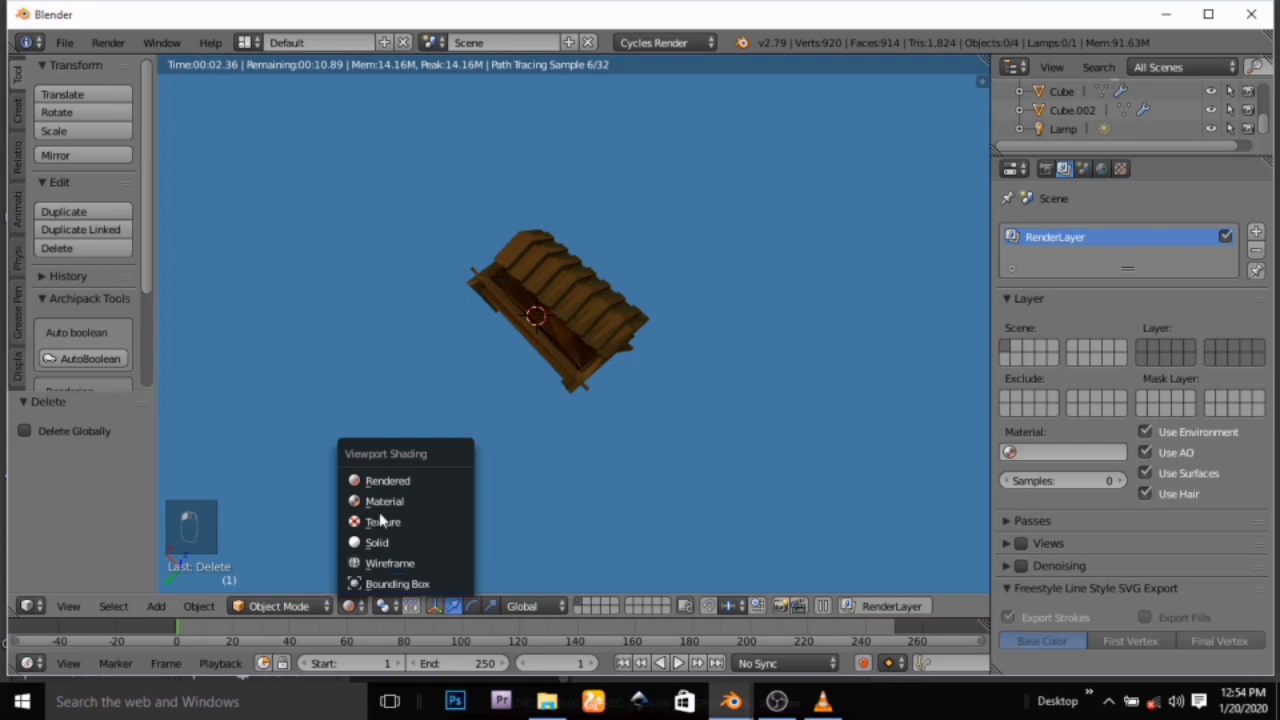
Return the viewport to Solid shading and change the world's surface color to a dark grey
click(385, 542)
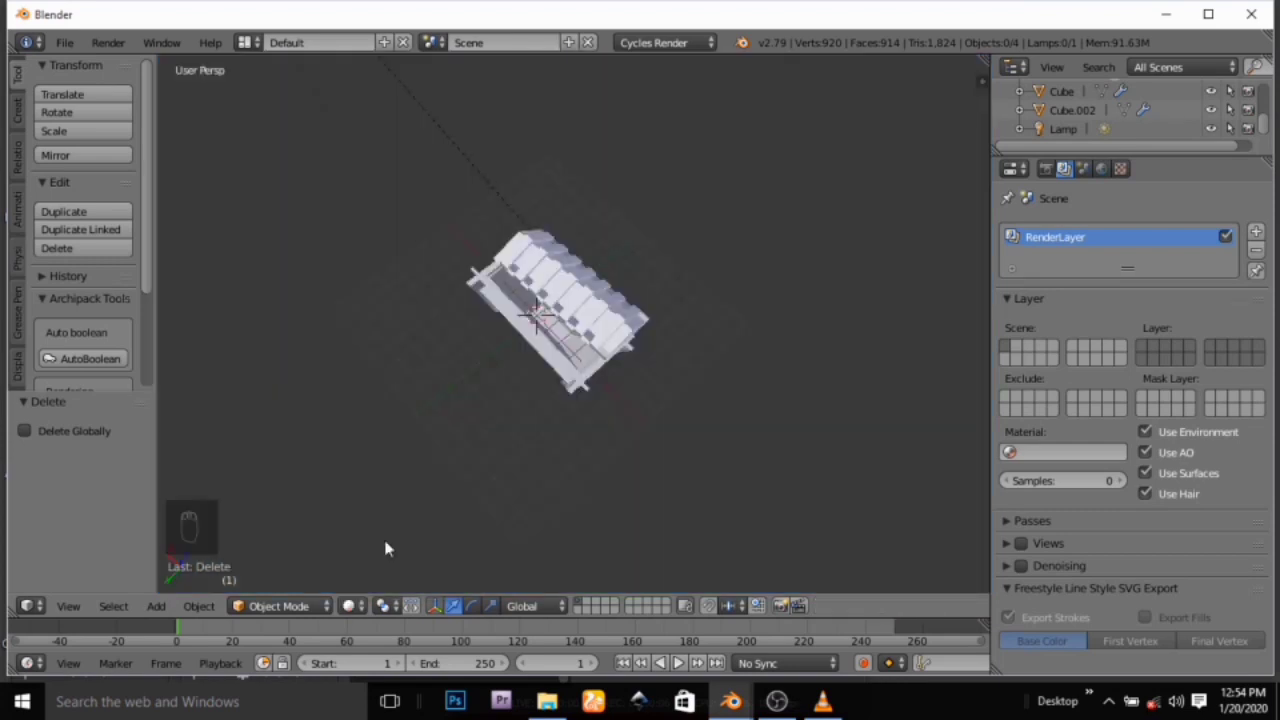
middle_drag(574, 389, 600, 350)
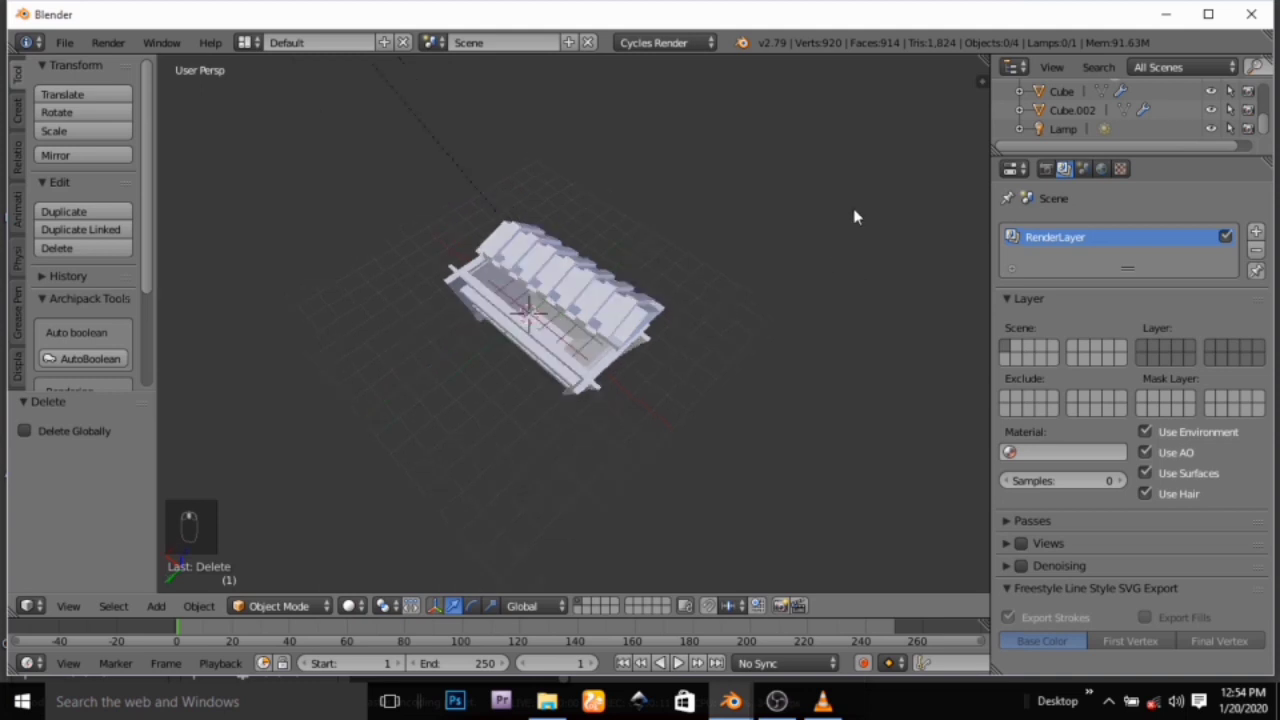
click(1103, 169)
click(1156, 354)
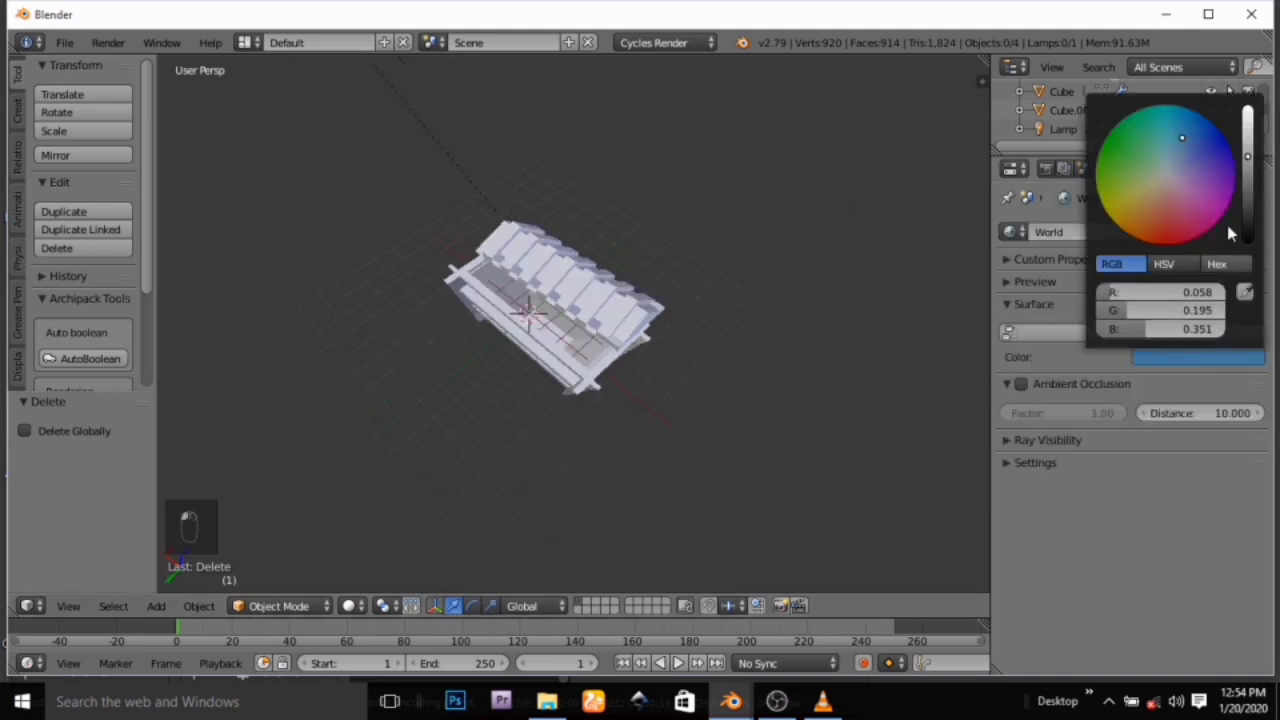
scroll(1230, 228, down, 2)
scroll(1229, 209, down, 3)
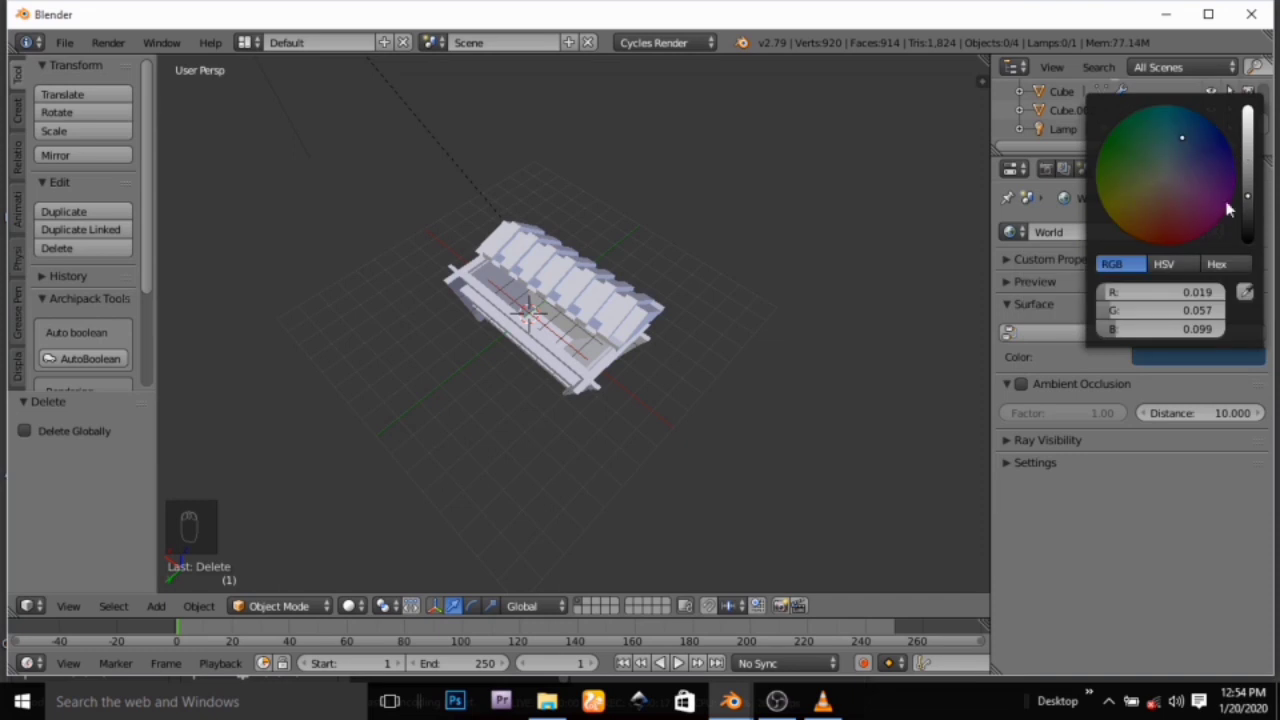
click(1167, 175)
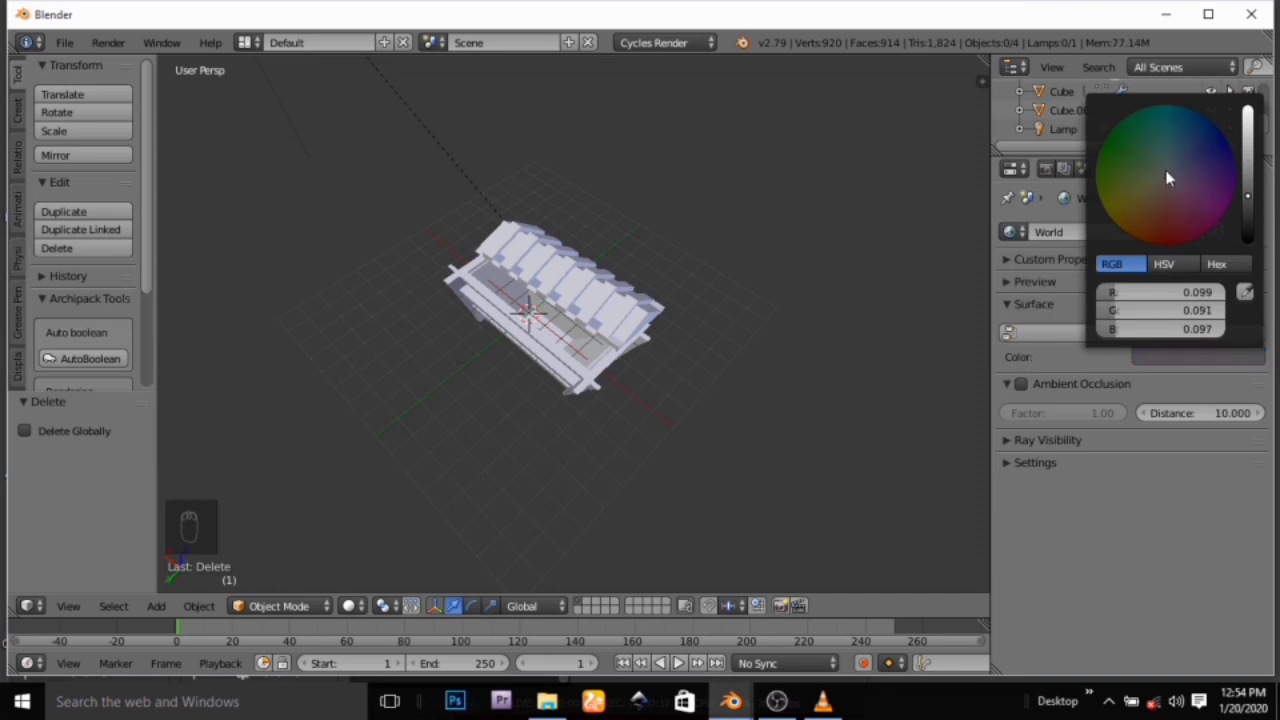
Add a plane mesh at the 3D cursor and scale it by 100 as a ground surface
middle_drag(460, 308, 542, 314)
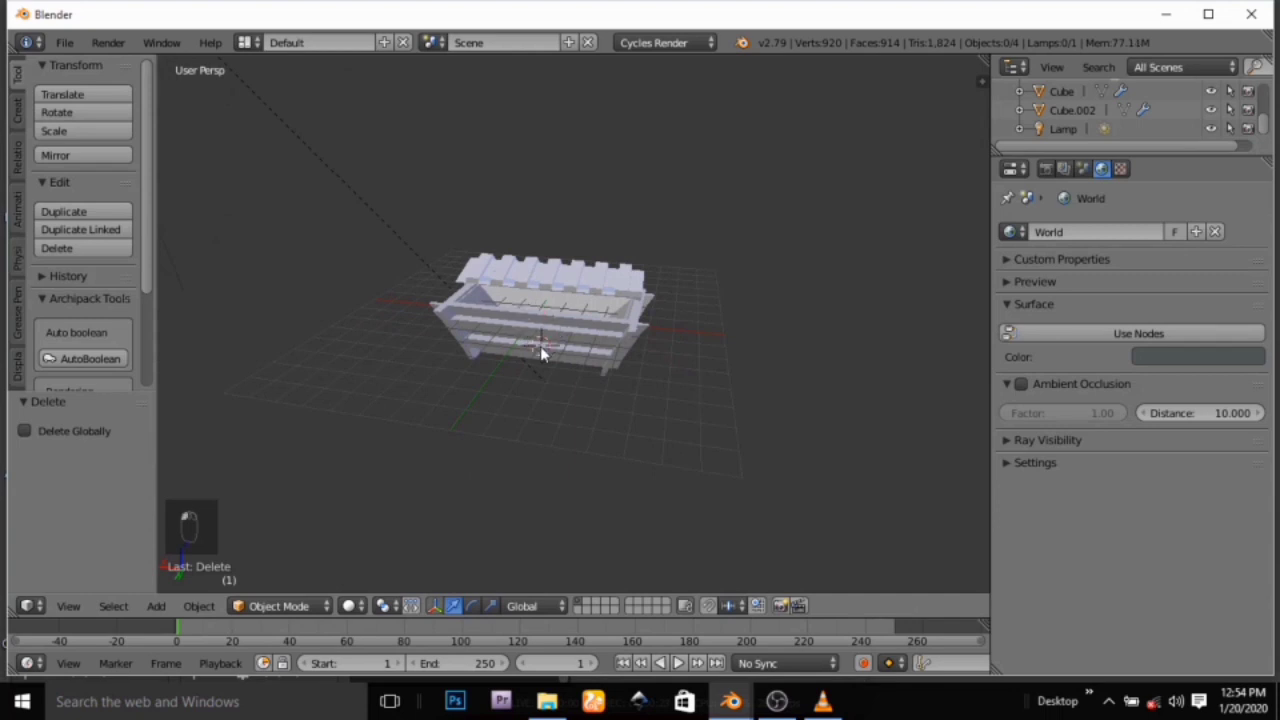
middle_drag(557, 363, 471, 359)
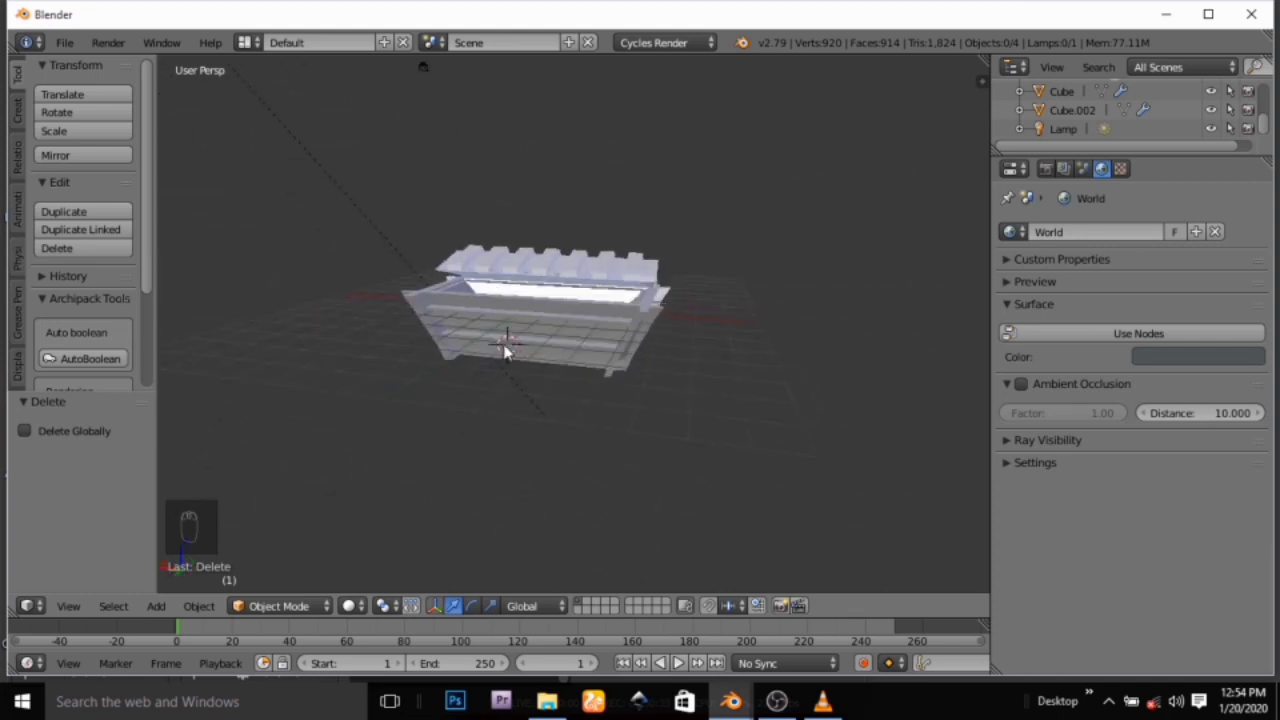
key(shift+a)
mouse_move(508, 346)
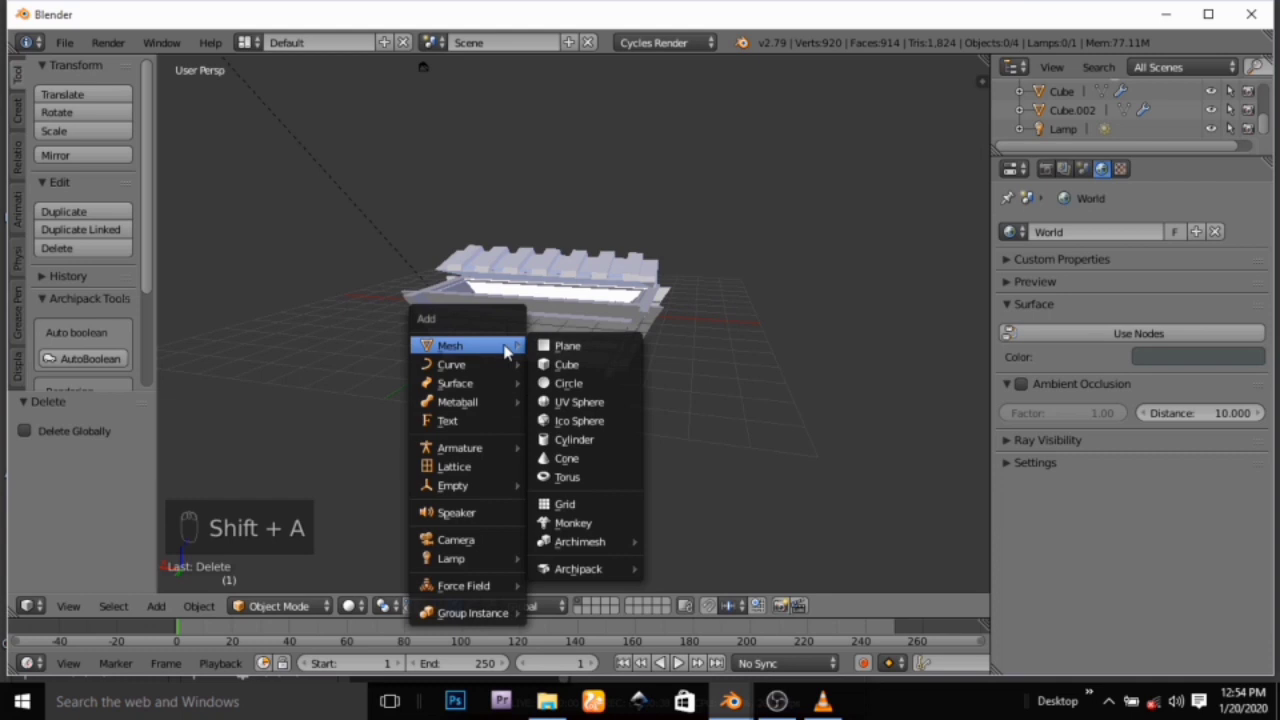
click(585, 348)
key(s)
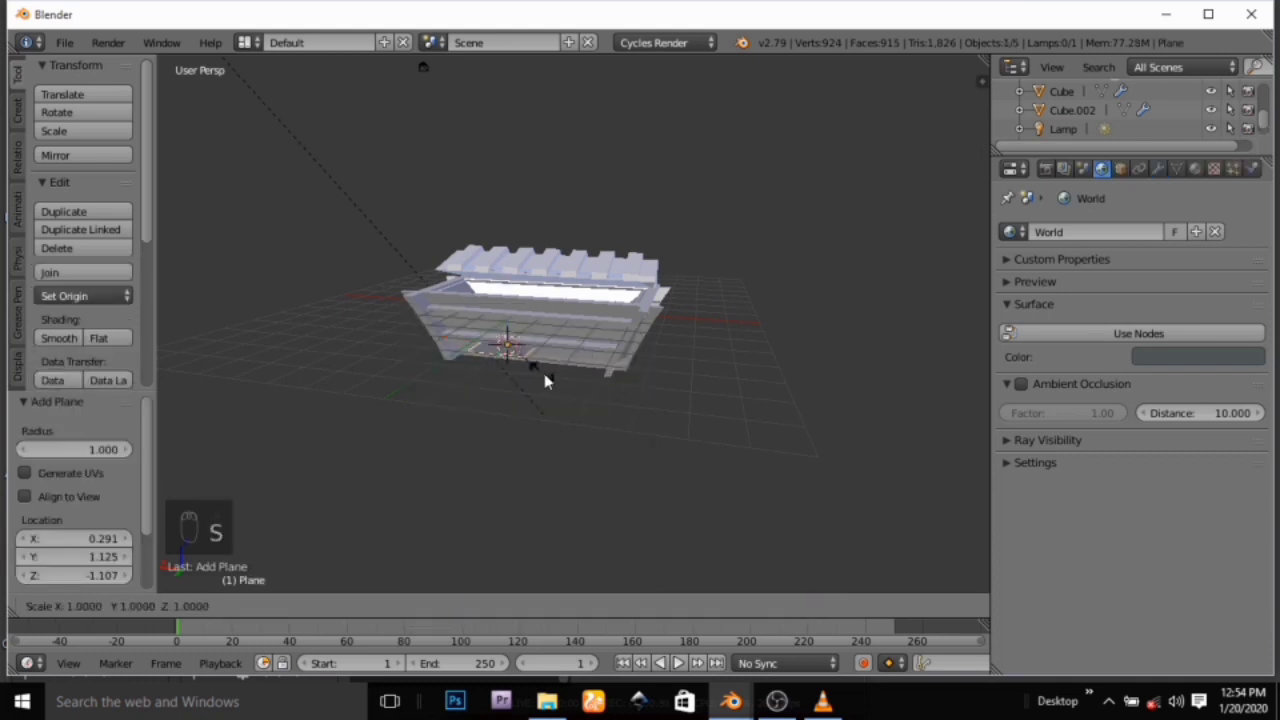
right_click(631, 424)
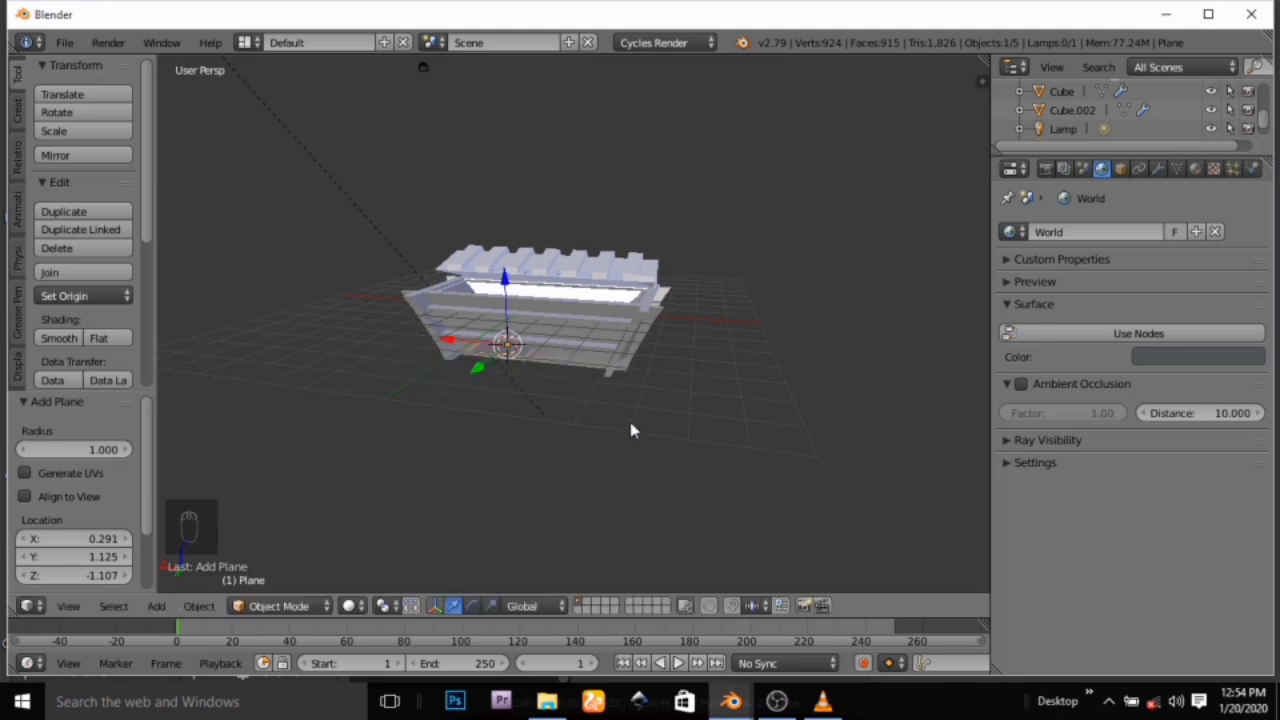
key(s)
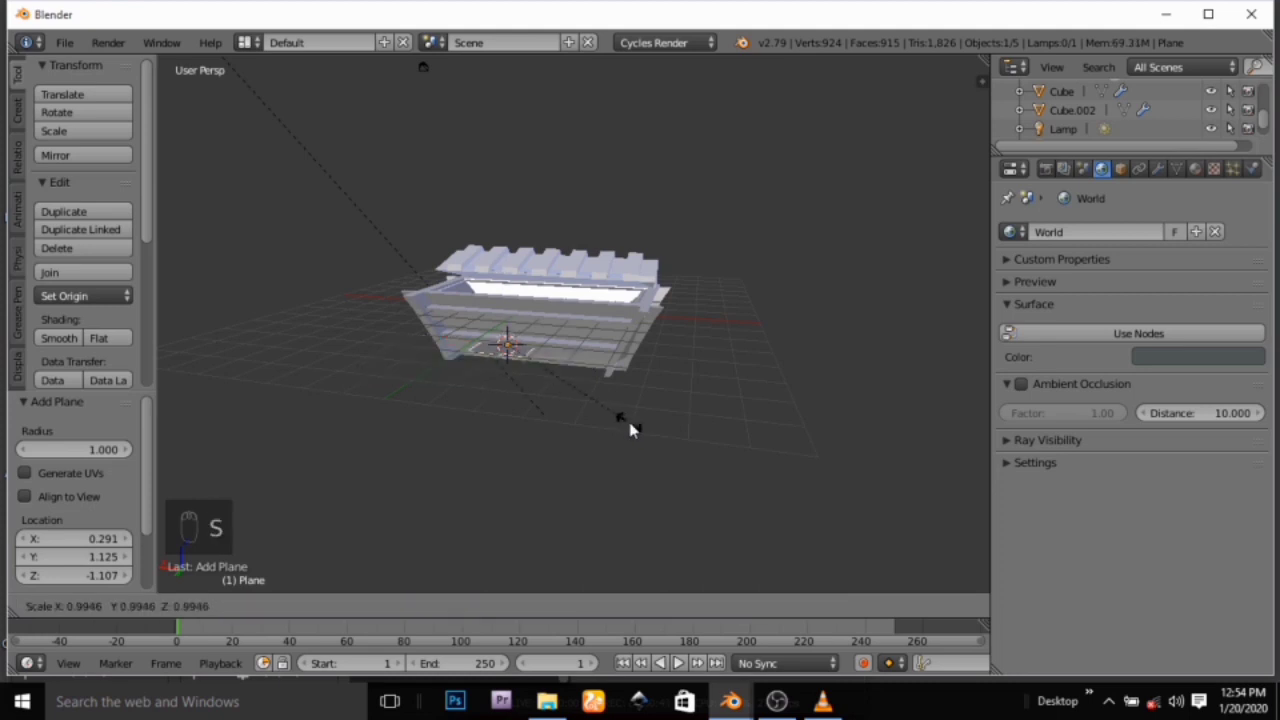
text(100)
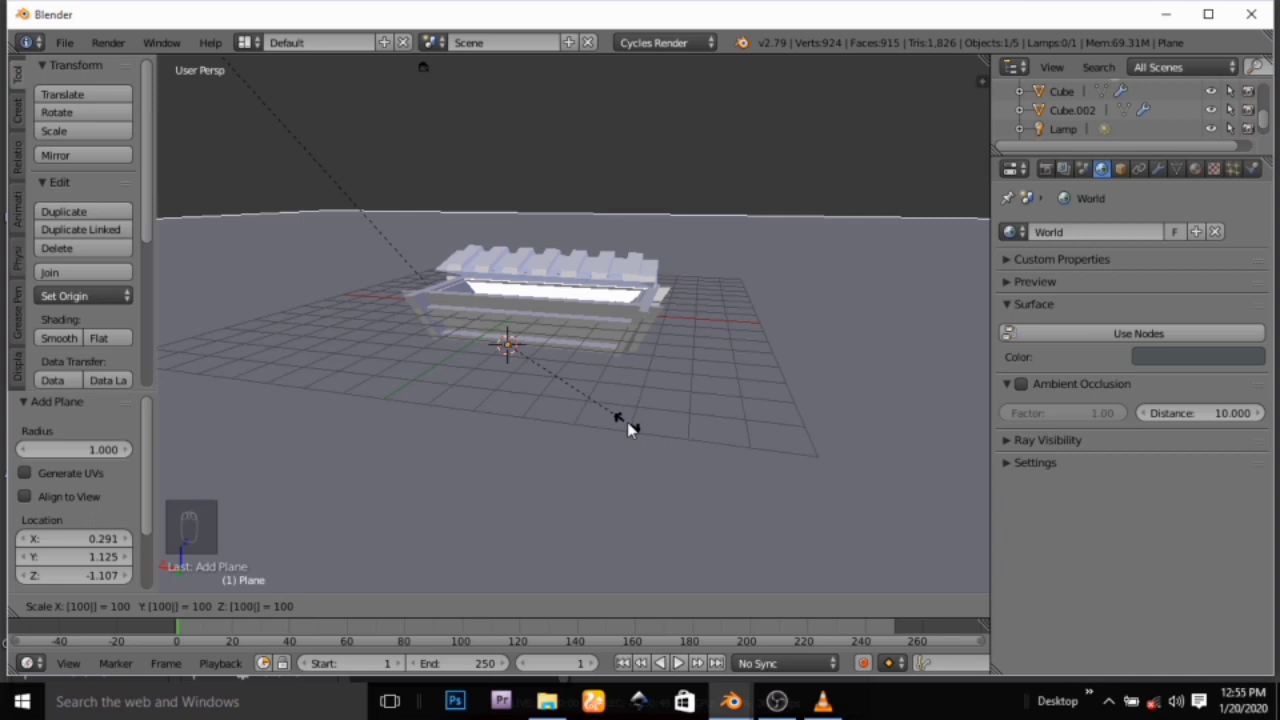
key(Return)
Move the ground plane -1.5 along the Z axis, below the structure
middle_drag(648, 464, 686, 397)
text(gz)
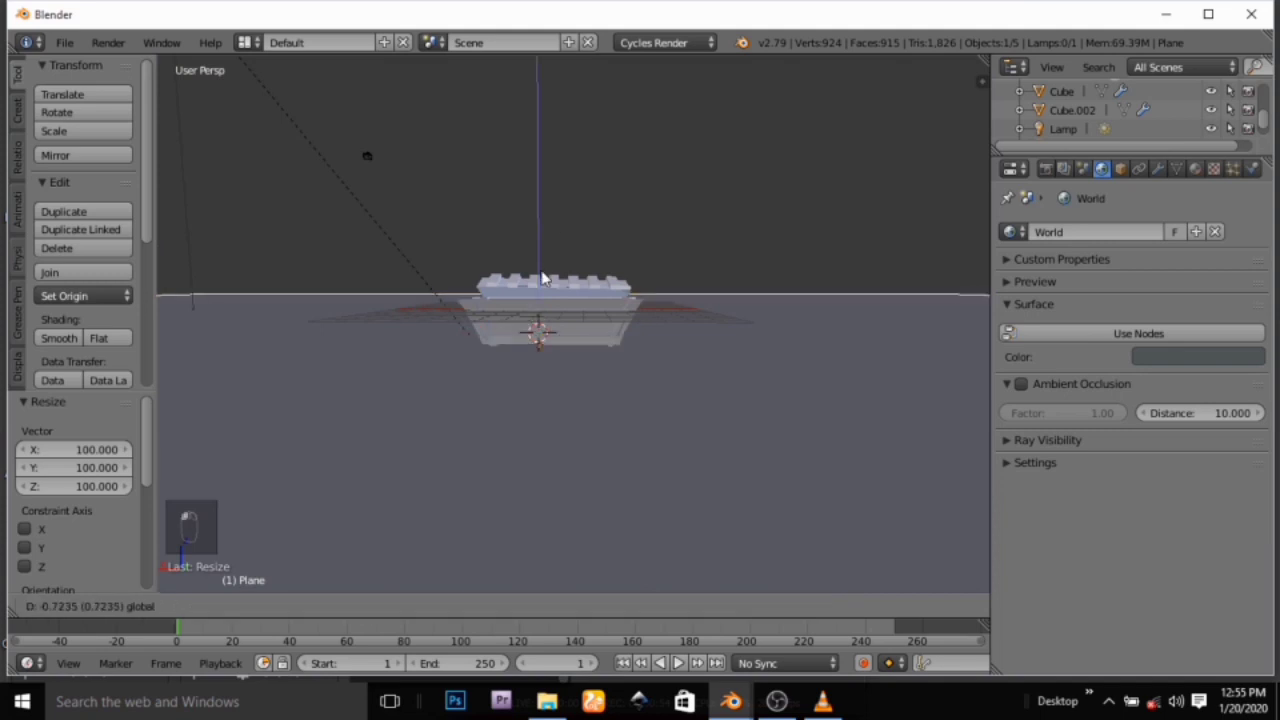
text(-1.5)
key(Return)
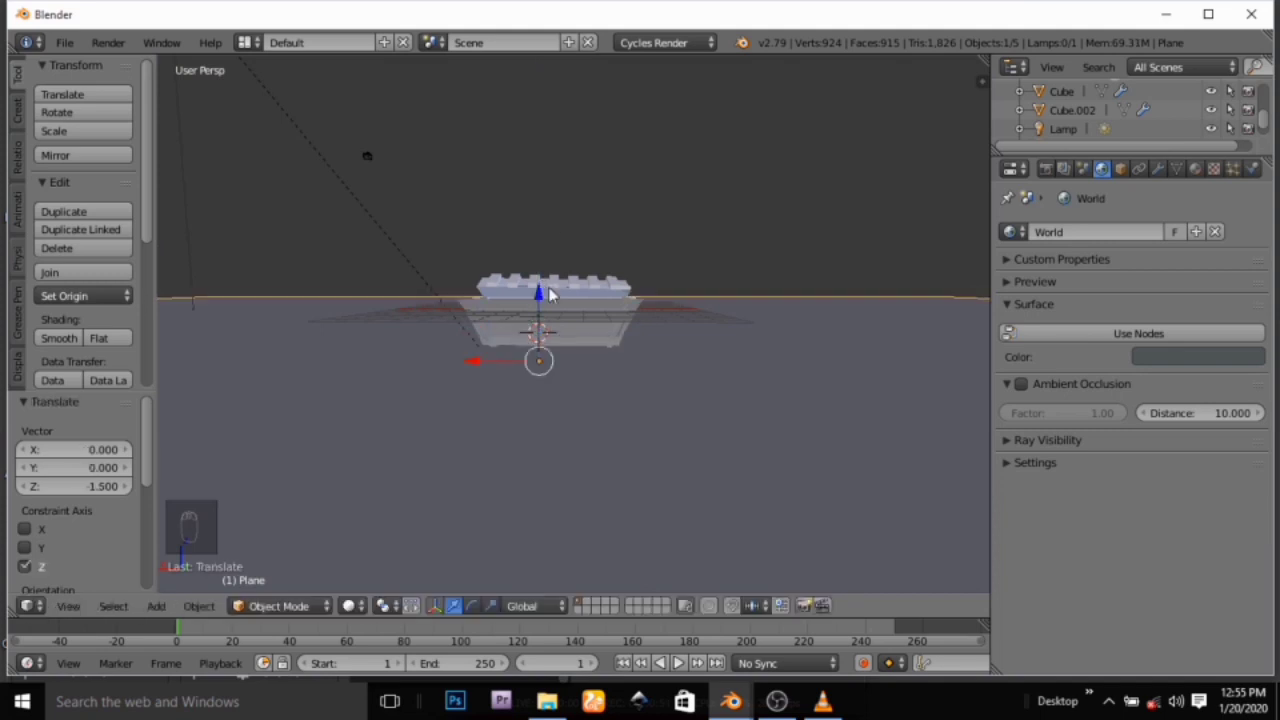
In front orthographic view, raise the ground plane about 0.75 along the Z axis to meet the structure's base
middle_drag(574, 336, 590, 347)
scroll(590, 347, up, 1)
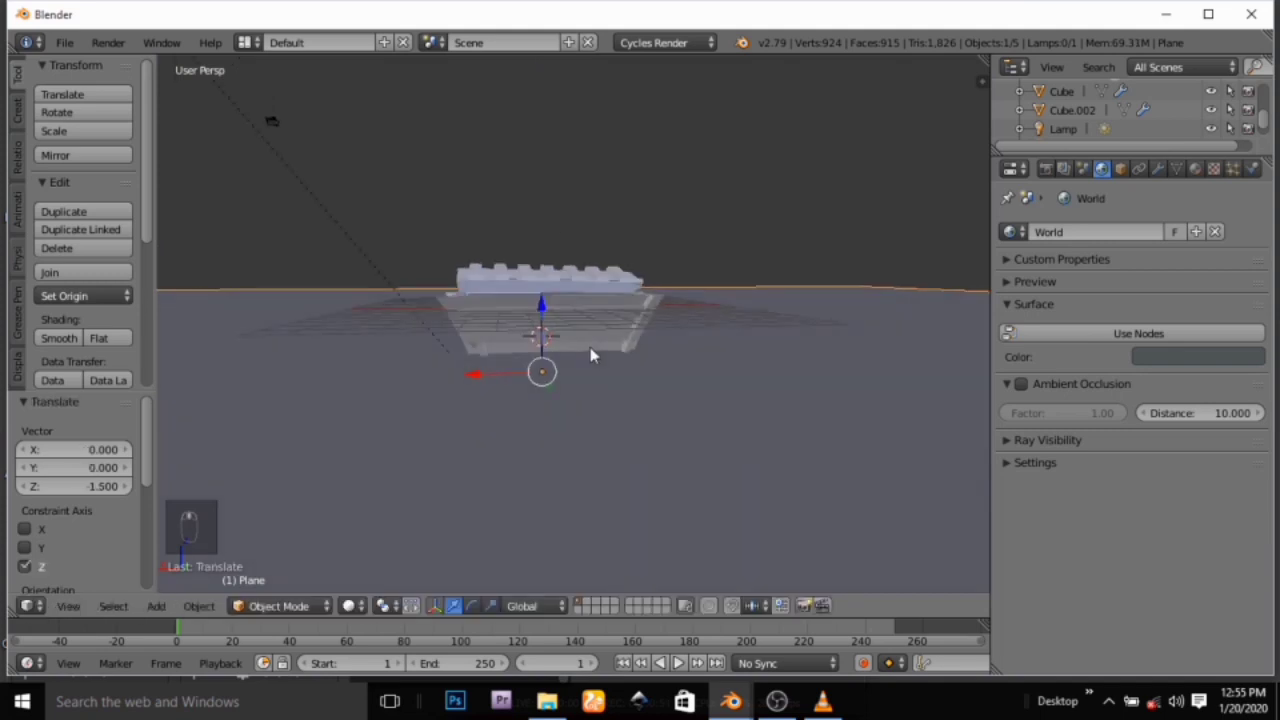
click(80, 607)
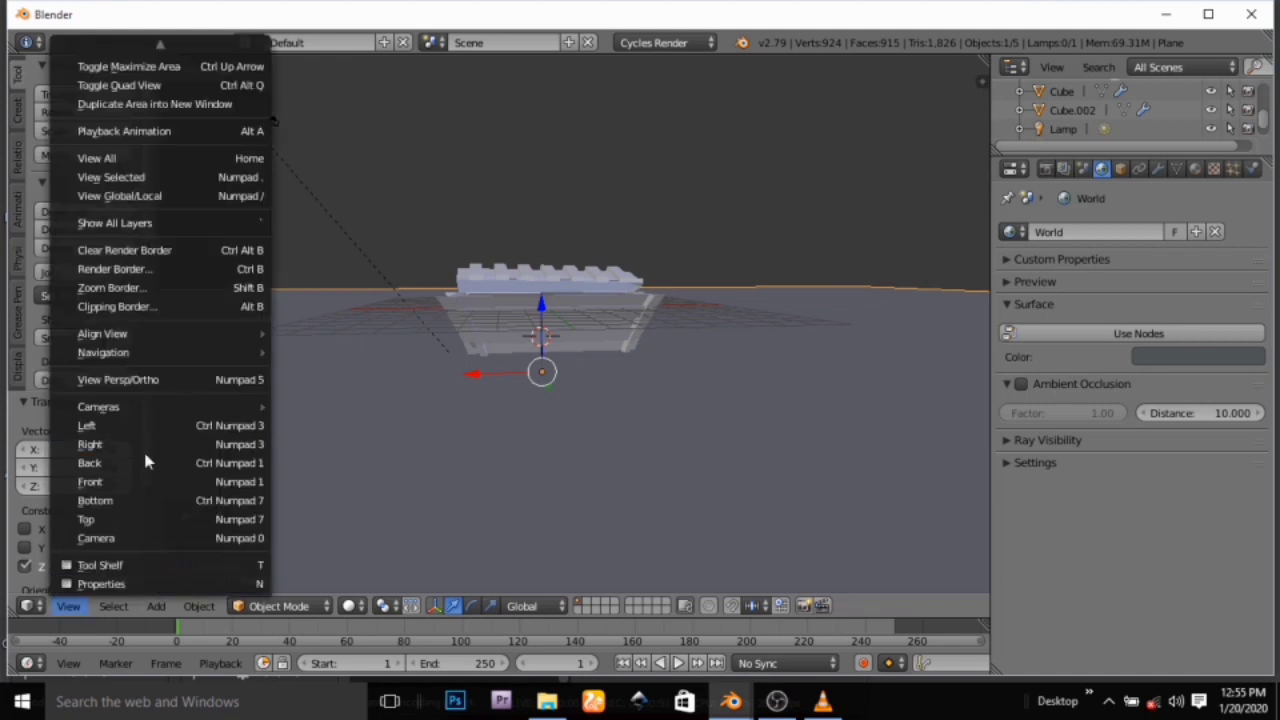
click(159, 379)
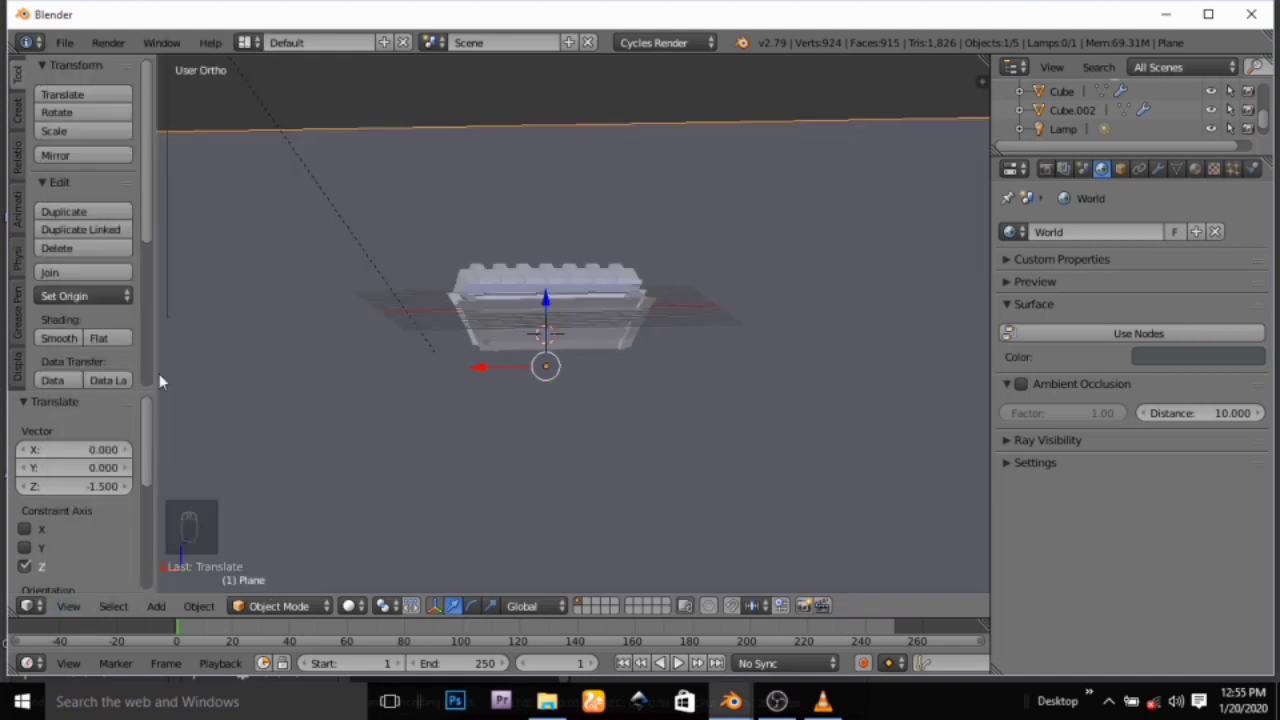
click(66, 606)
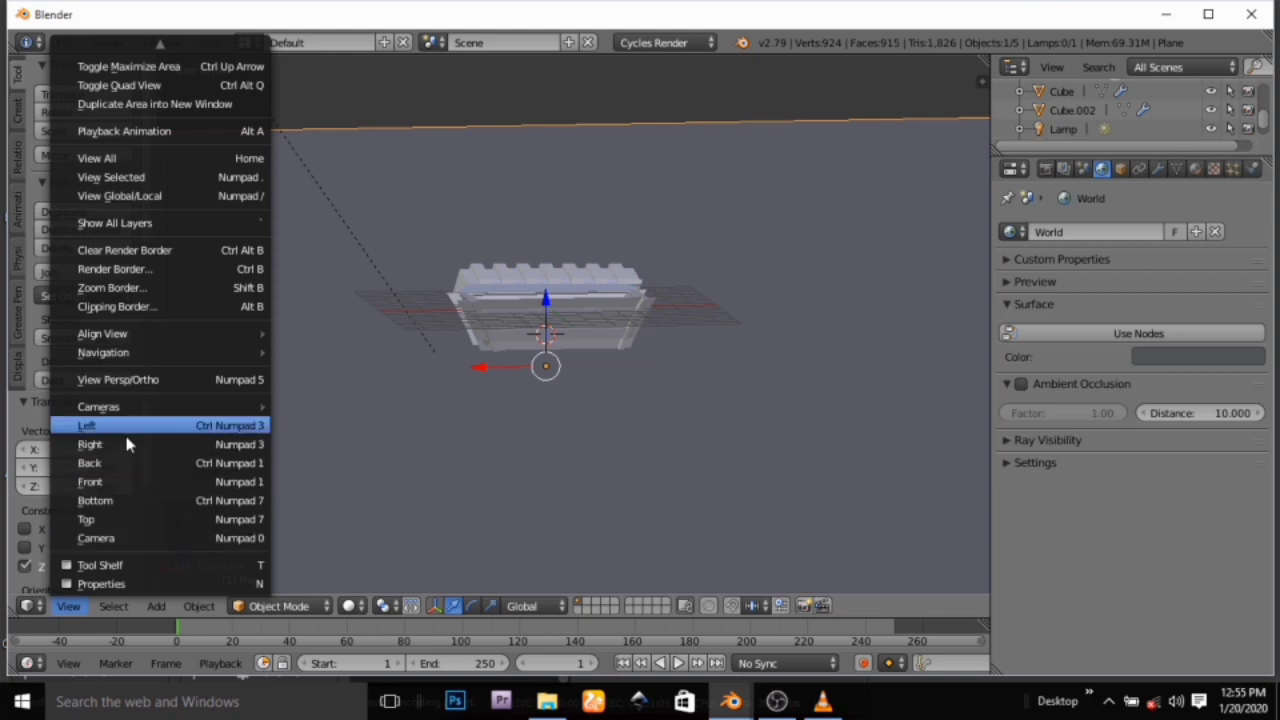
click(121, 487)
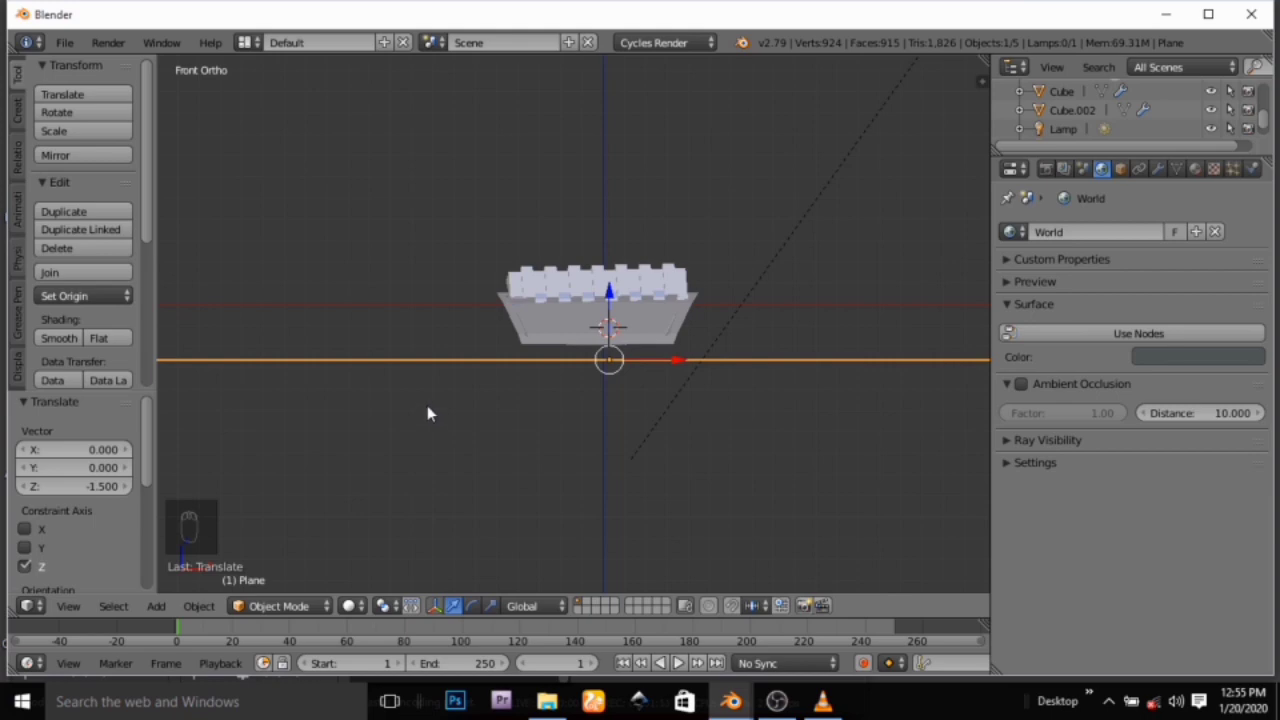
key(KP_5)
middle_drag(451, 391, 437, 449)
key(KP_5)
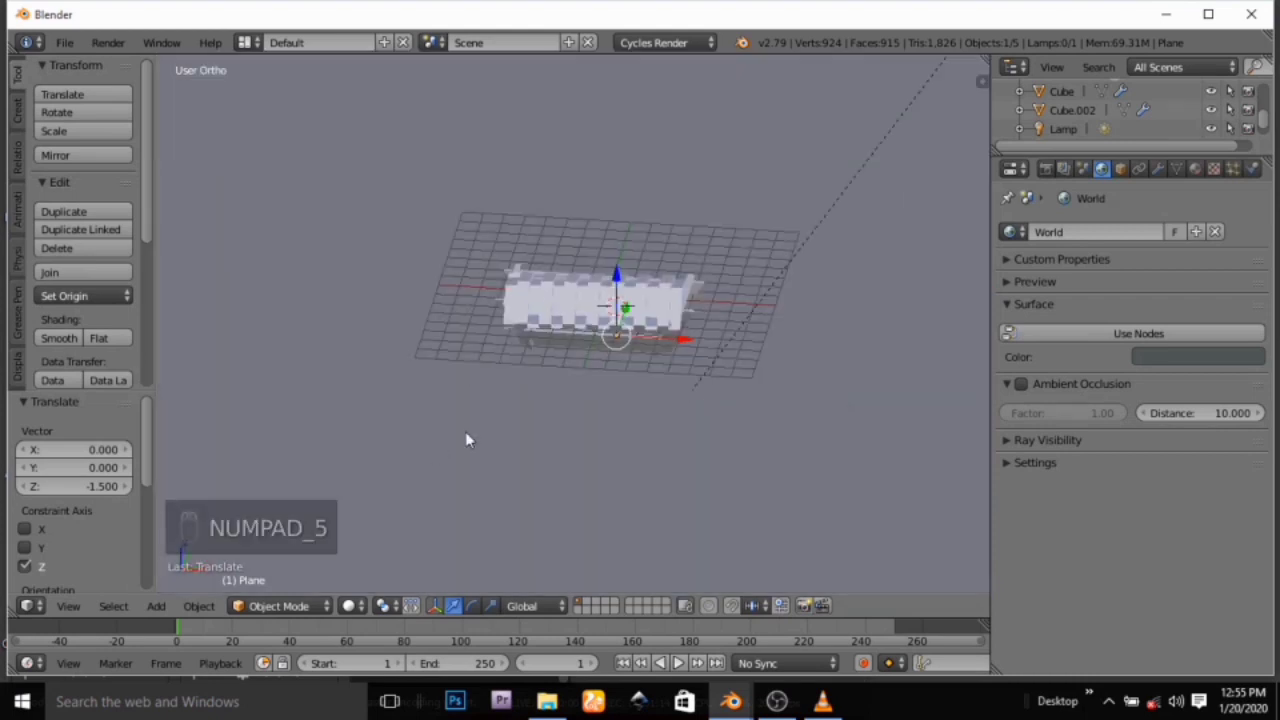
key(KP_1)
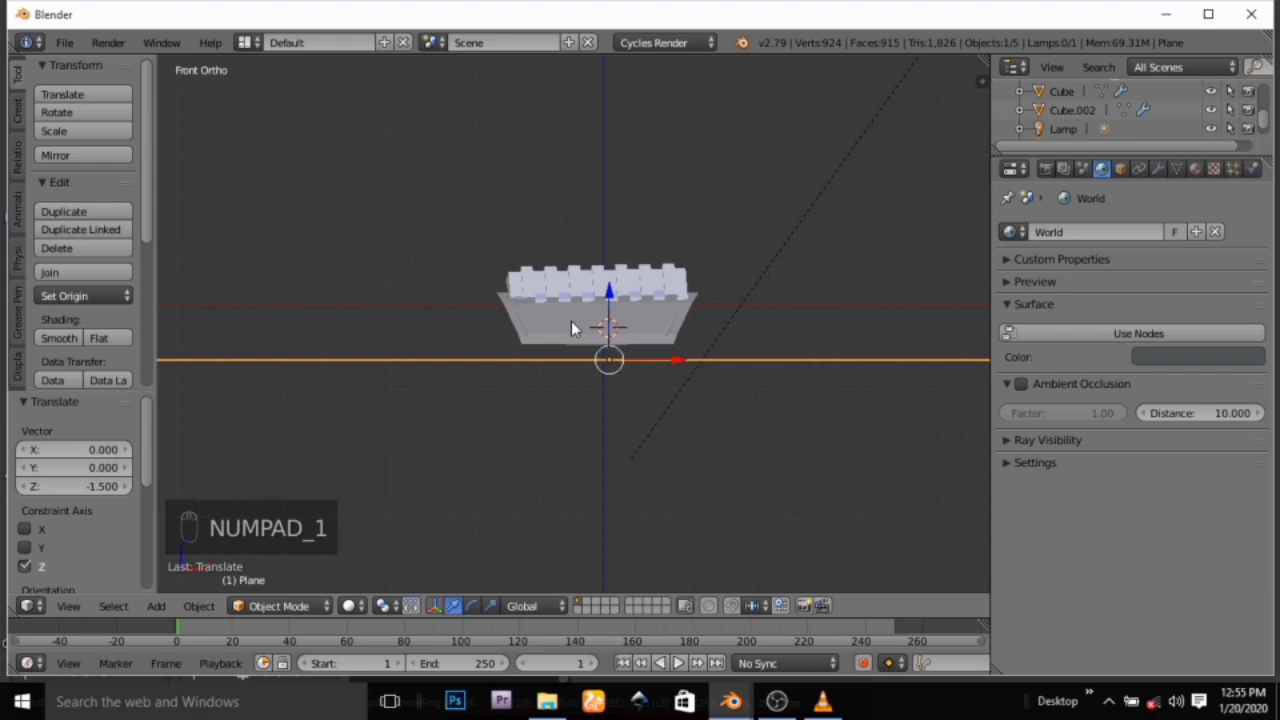
key(g)
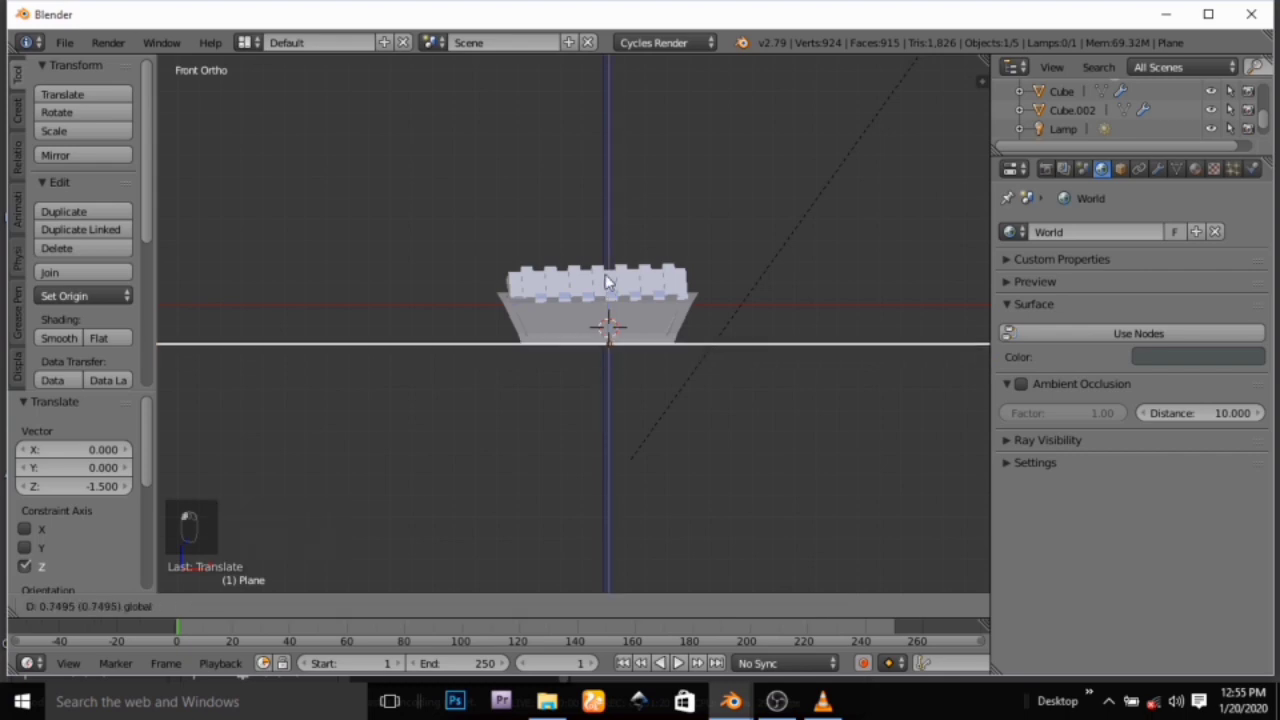
click(605, 282)
Hide the lamp in the viewport and reveal it again
middle_drag(603, 348, 332, 304)
scroll(349, 355, down, 2)
right_click(376, 176)
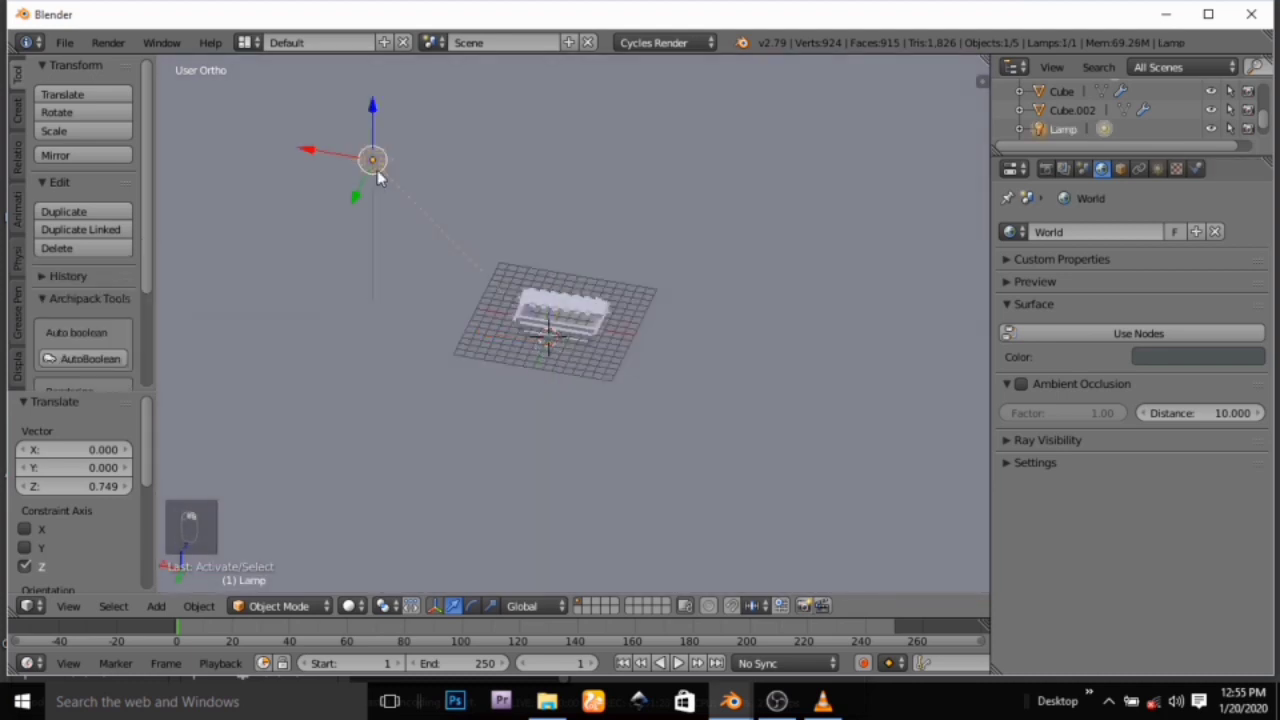
key(h)
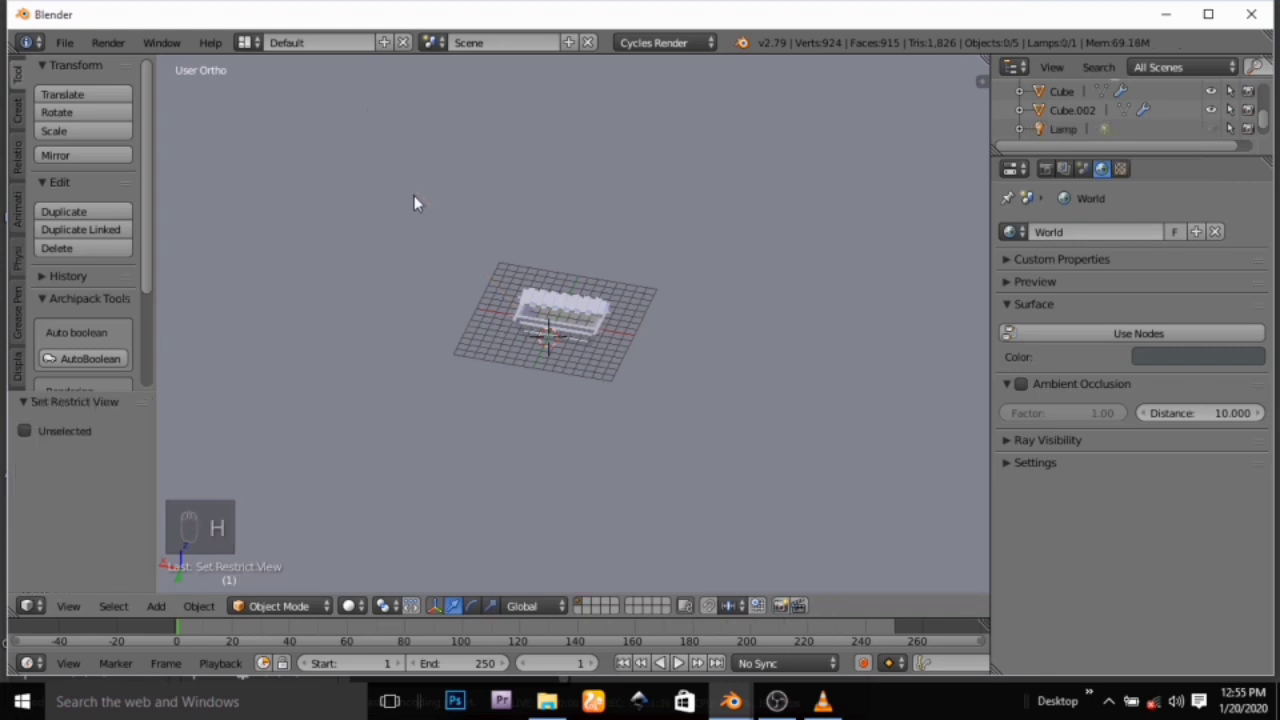
key(alt+h)
middle_drag(457, 269, 614, 263)
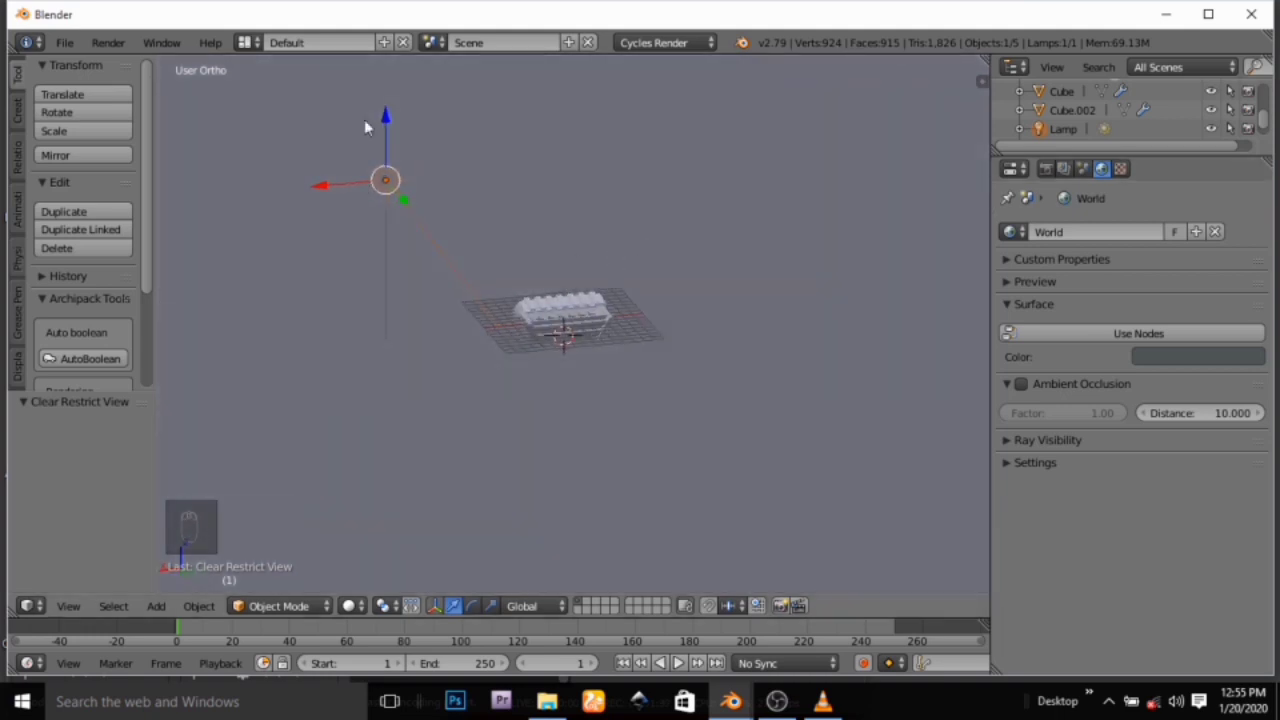
Select the lamp and change its type to Spot
right_click(388, 174)
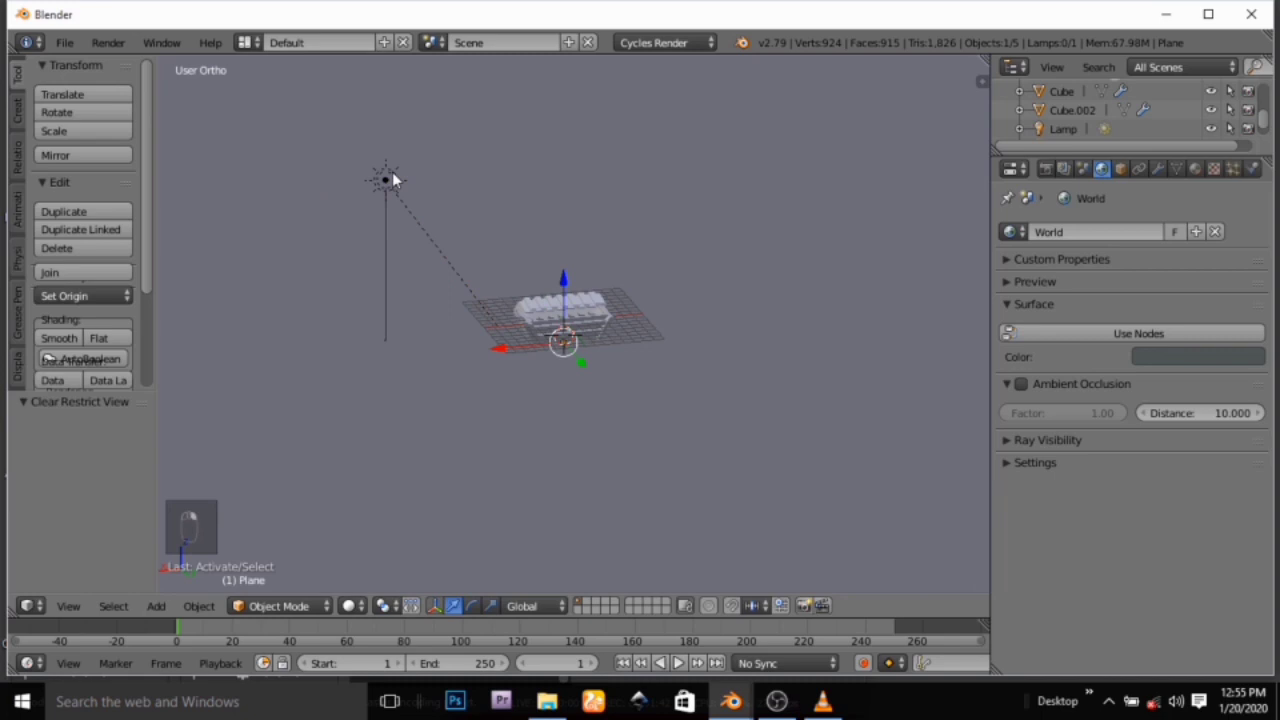
click(1236, 173)
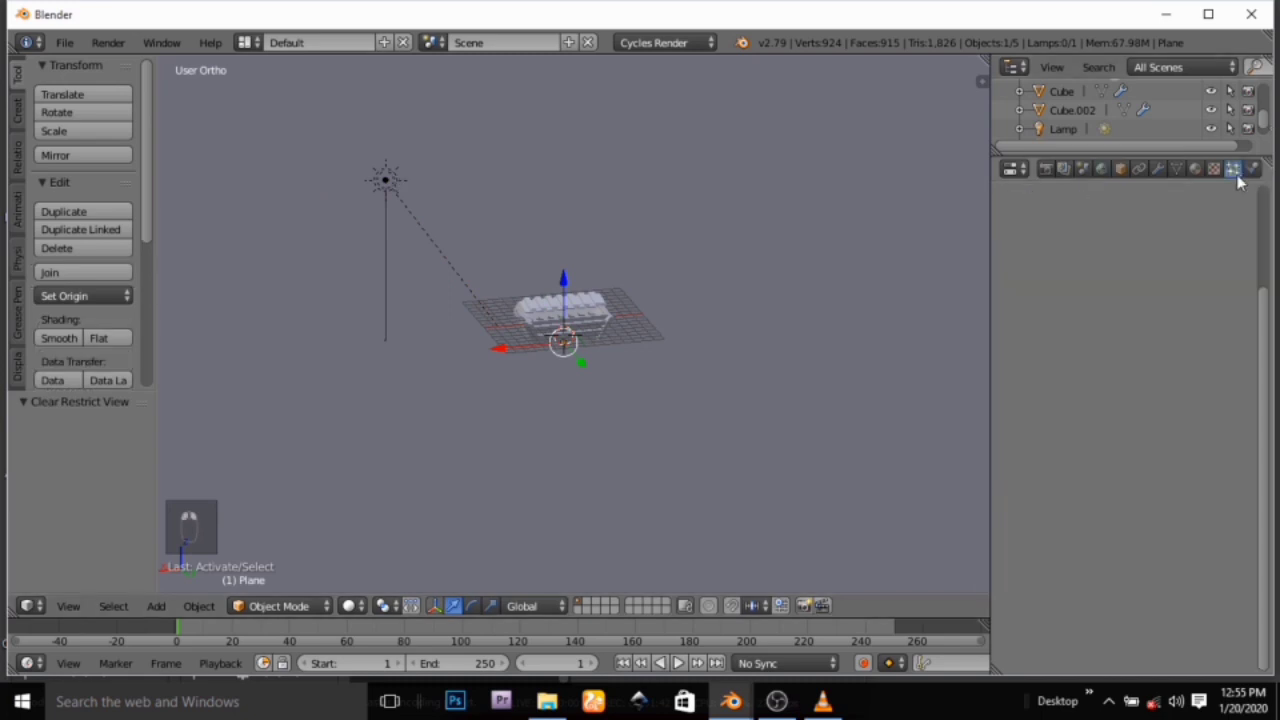
right_click(384, 196)
click(1157, 169)
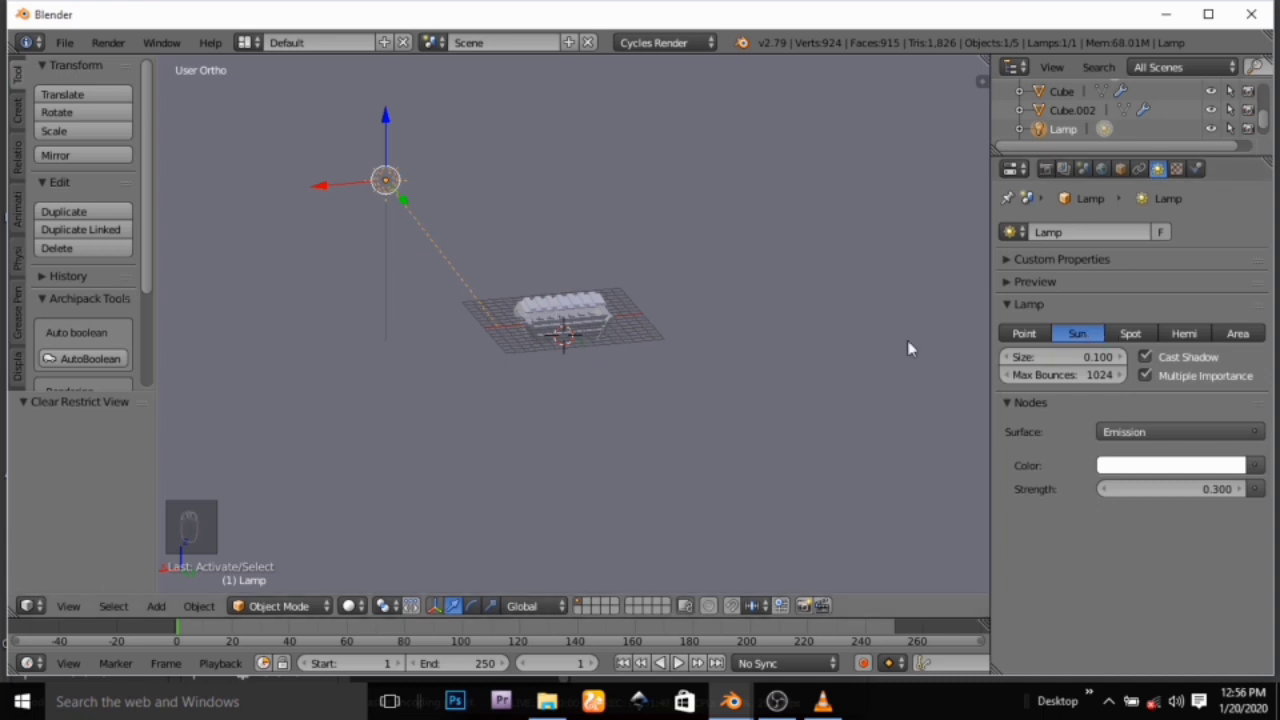
click(1130, 333)
Scale the spot lamp by about 0.854 and set its lamp size to 0.127
middle_drag(671, 363, 563, 366)
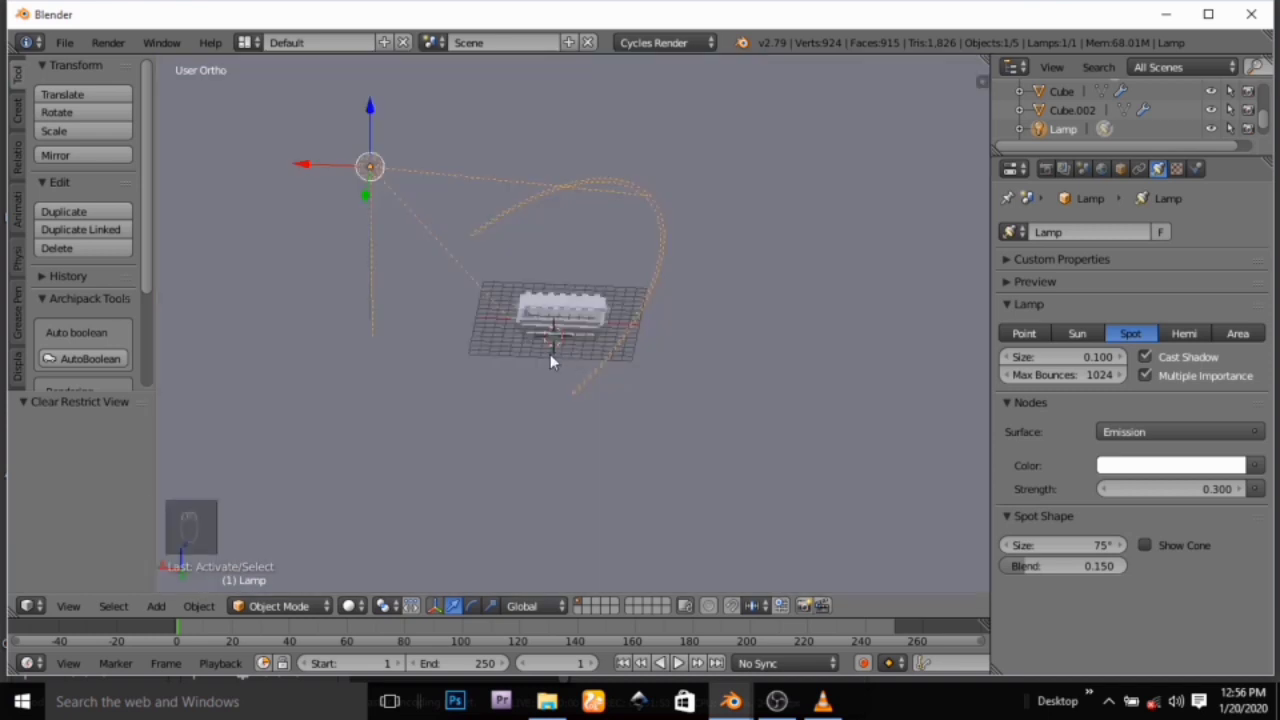
key(s)
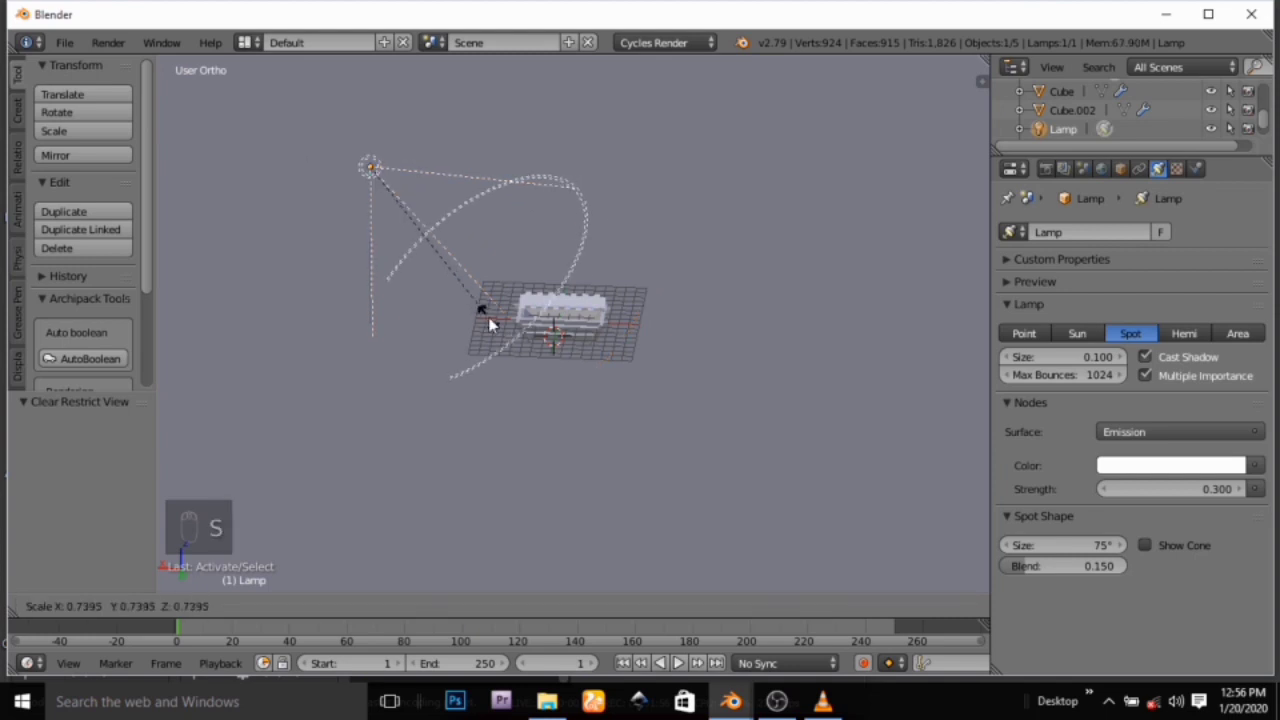
click(512, 343)
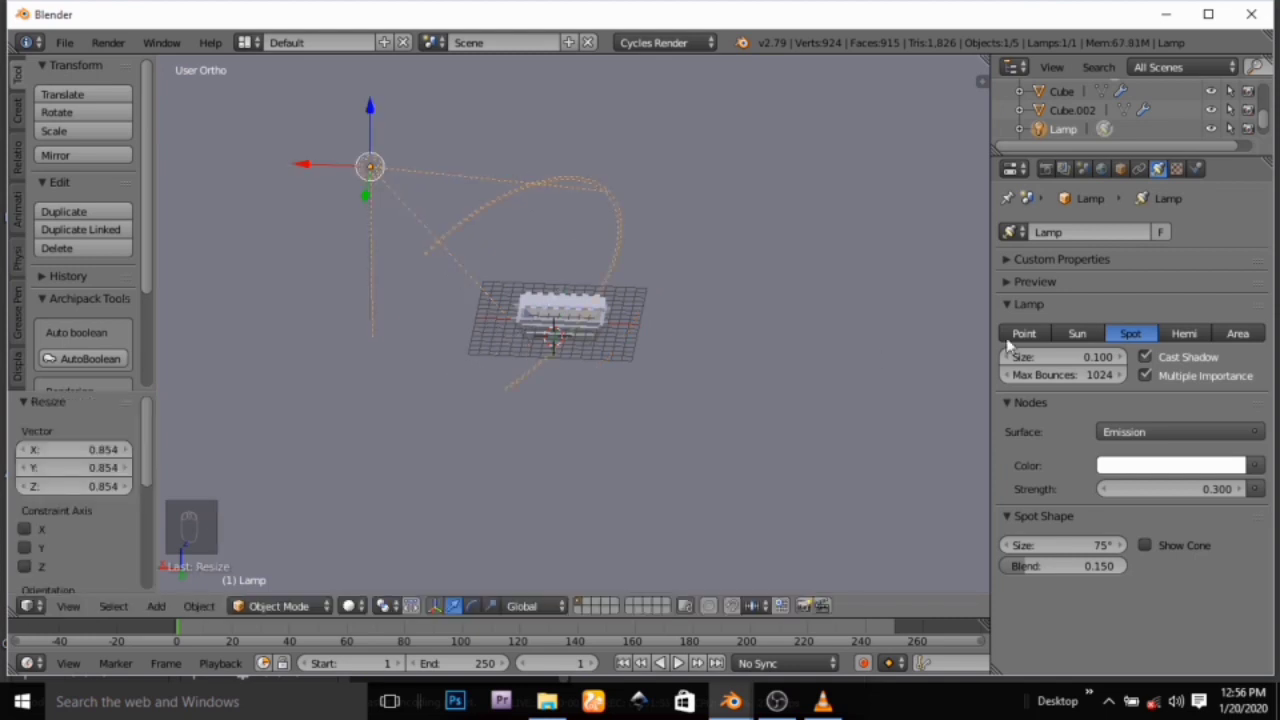
drag(1010, 357, 1040, 357)
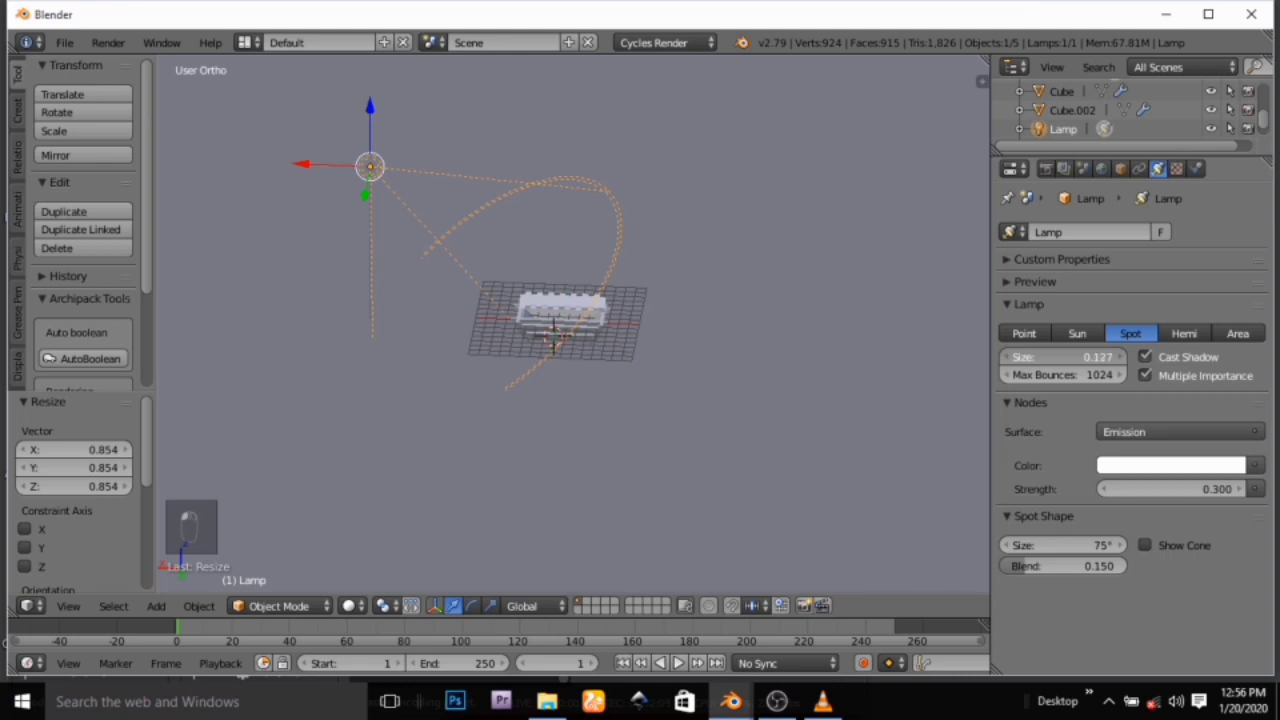
Narrow the spot cone to 22.6° and raise the lamp about 2.349 along the Z axis
drag(1062, 545, 915, 545)
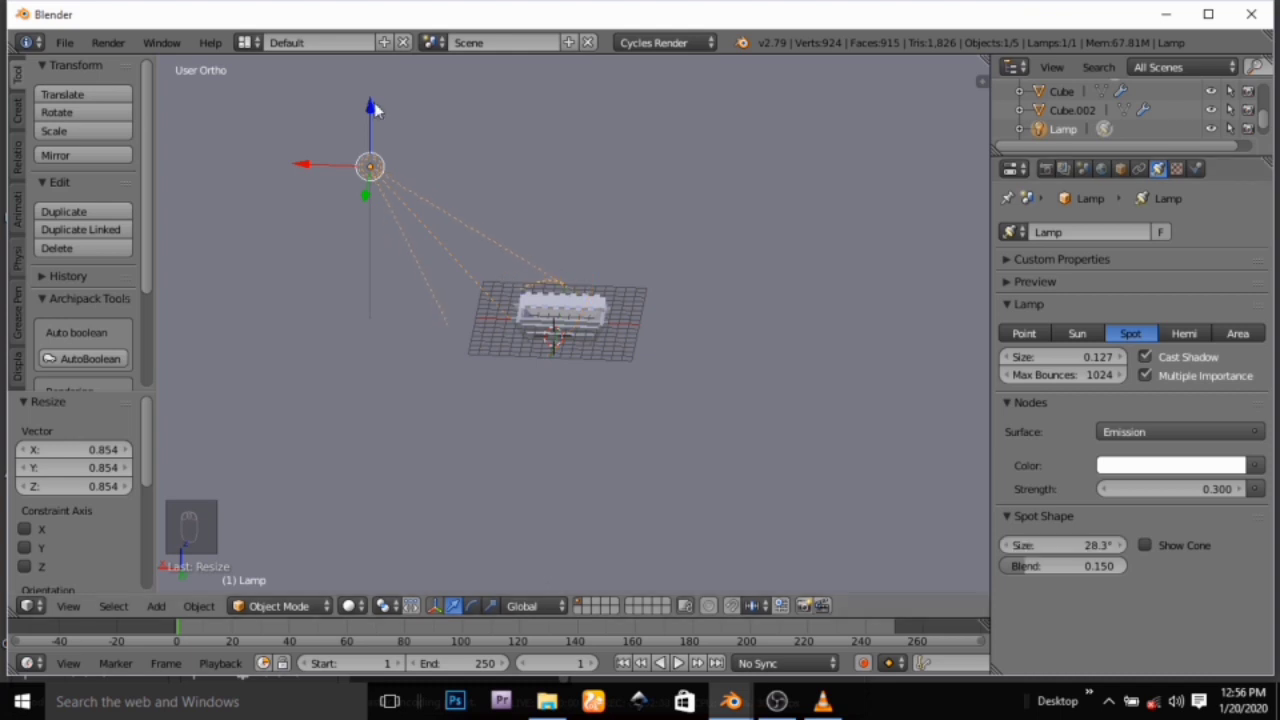
drag(371, 106, 371, 88)
middle_drag(371, 88, 548, 250)
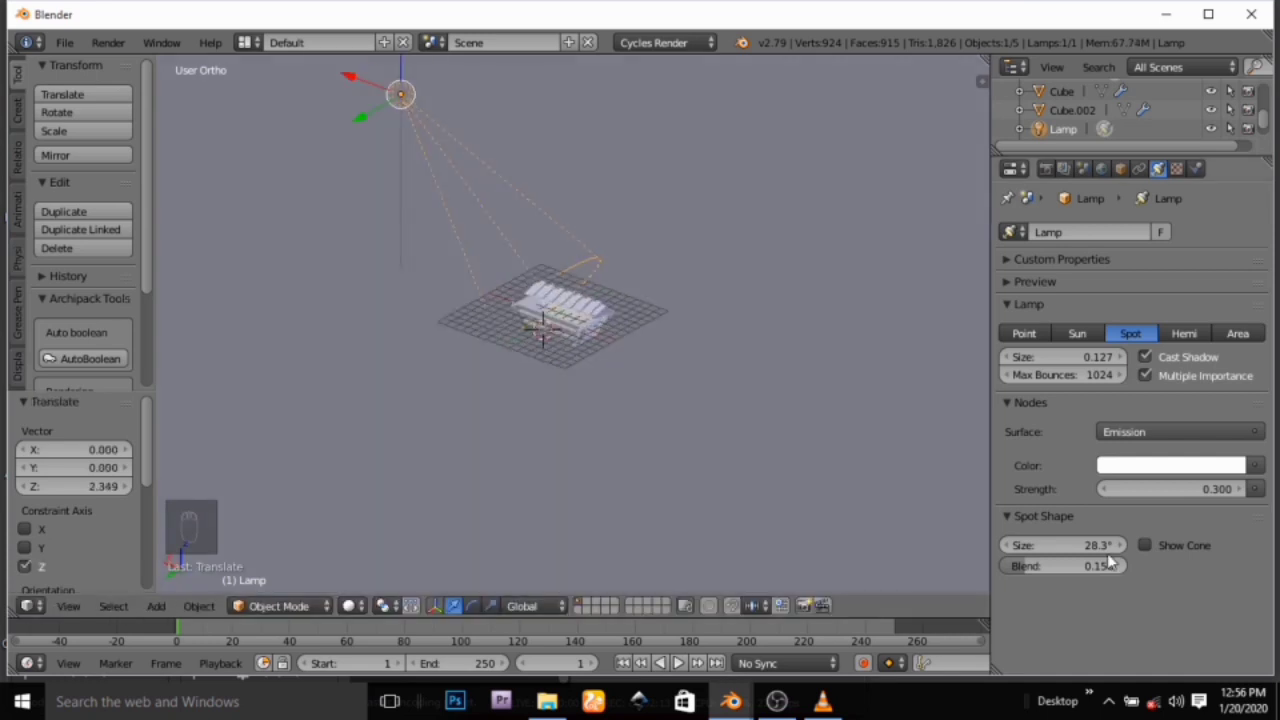
drag(1100, 546, 767, 397)
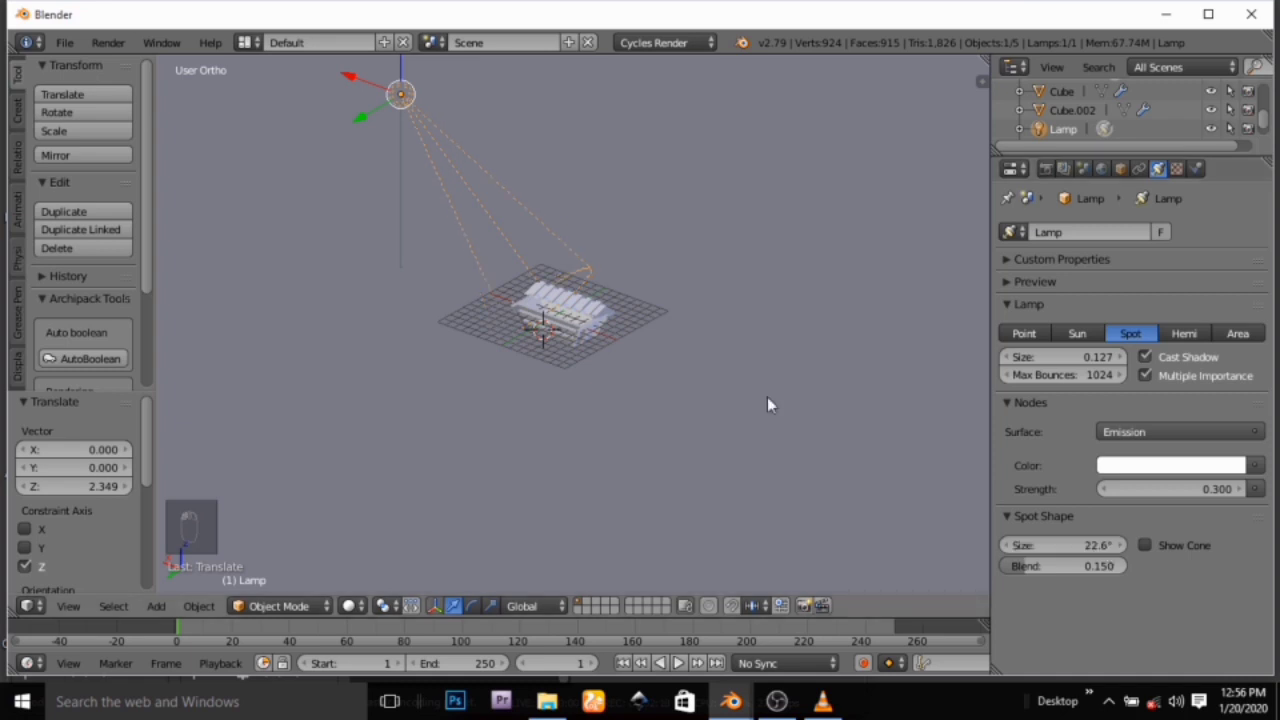
Shift the spot lamp about 2.075 along Y and slightly up along Z, and open the viewport shading choices
key(g)
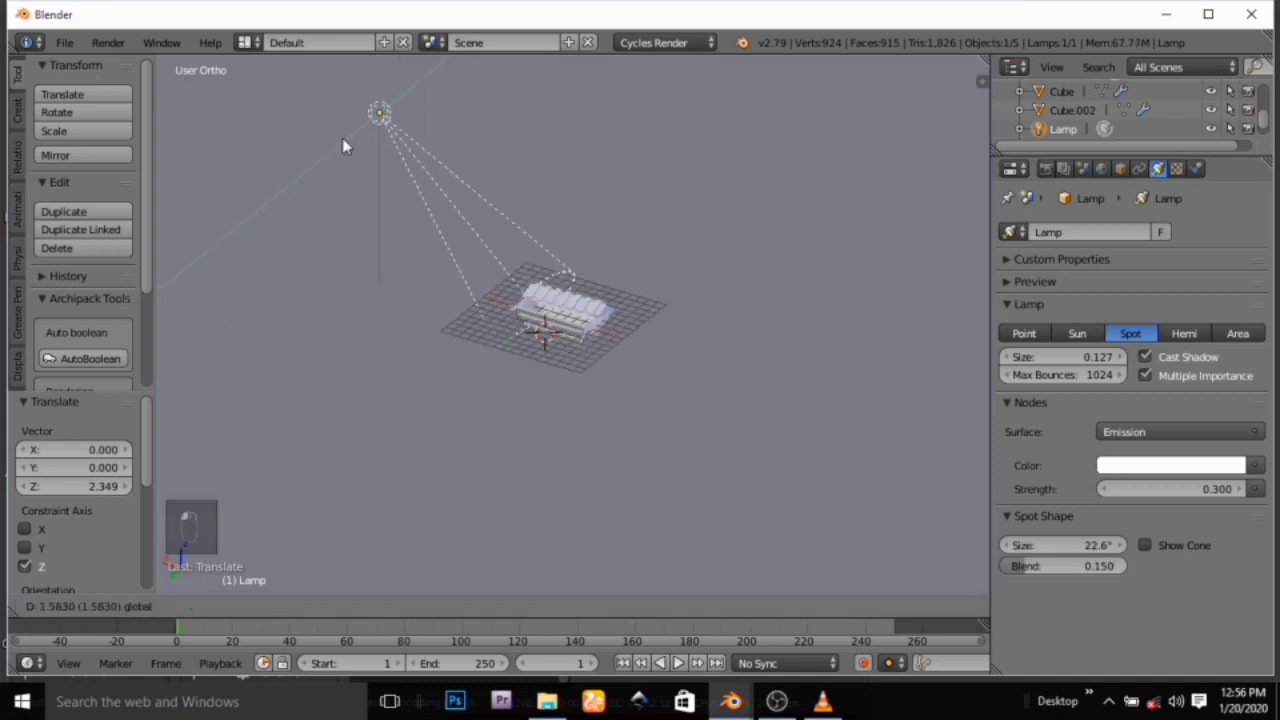
drag(342, 138, 340, 140)
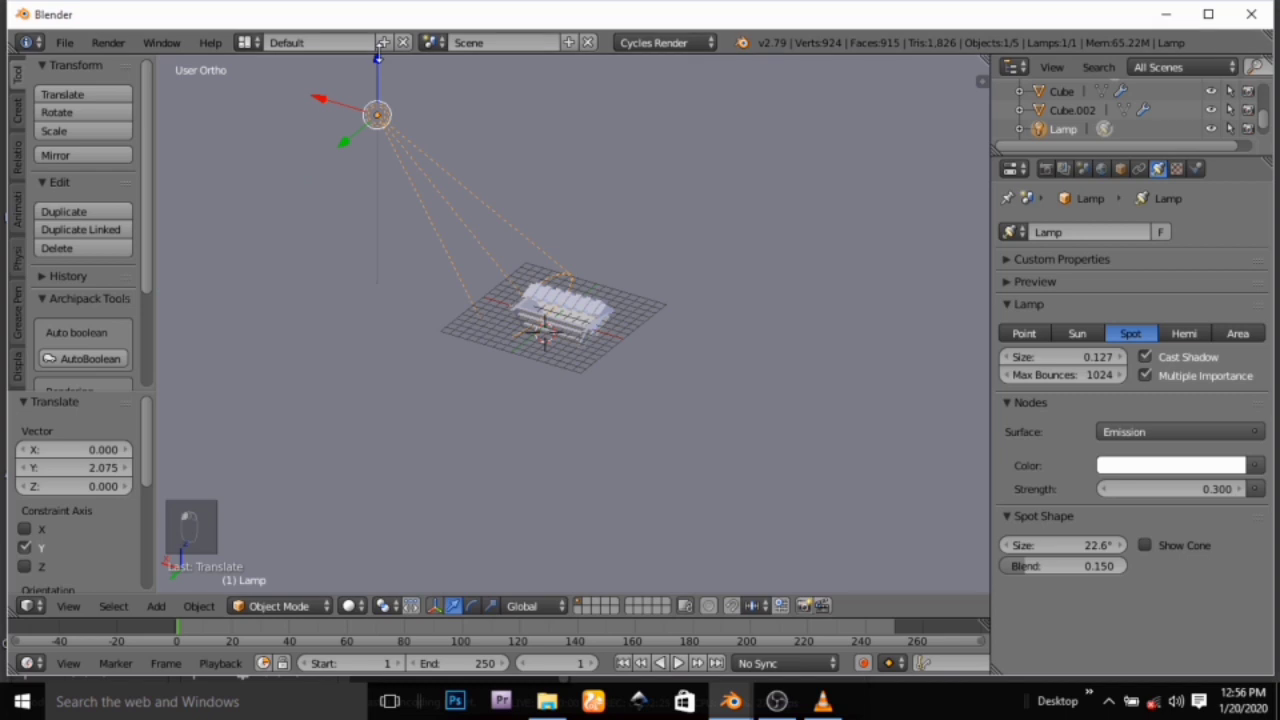
drag(378, 57, 378, 44)
middle_drag(676, 272, 588, 254)
click(351, 605)
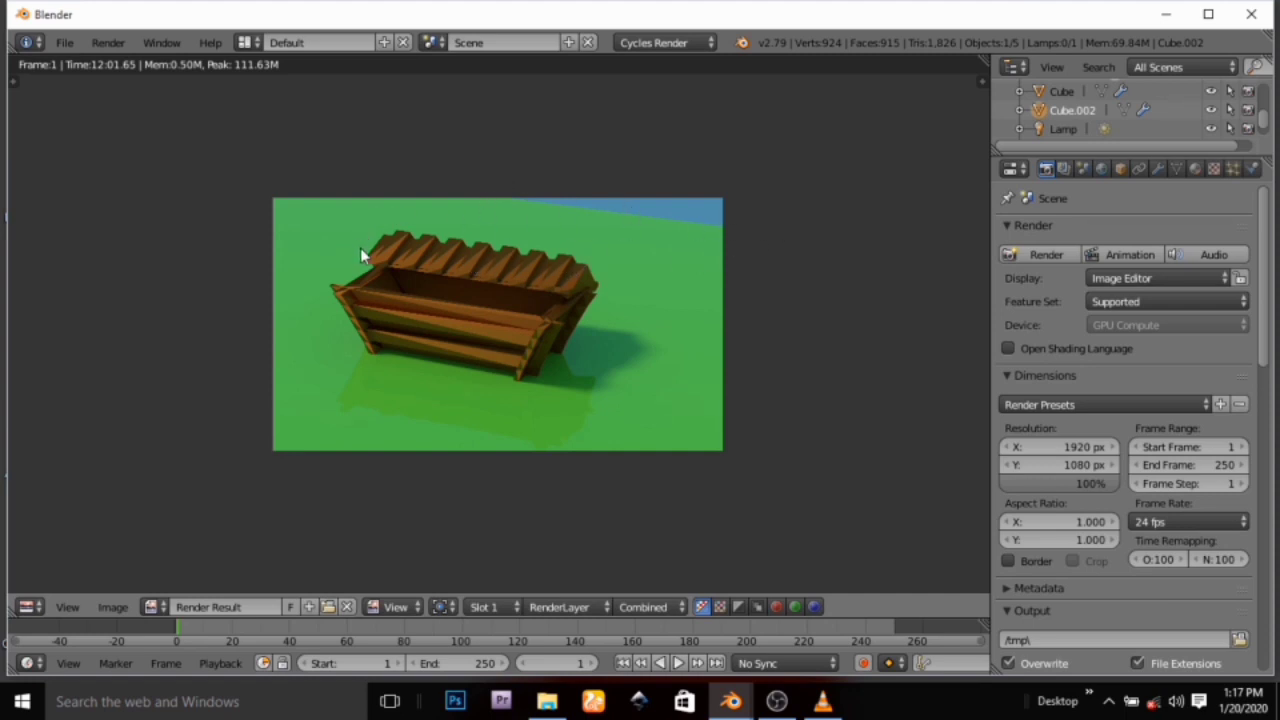
Start saving the render result as a PNG image in the Documents folder, naming it cheswtpng.png
click(112, 607)
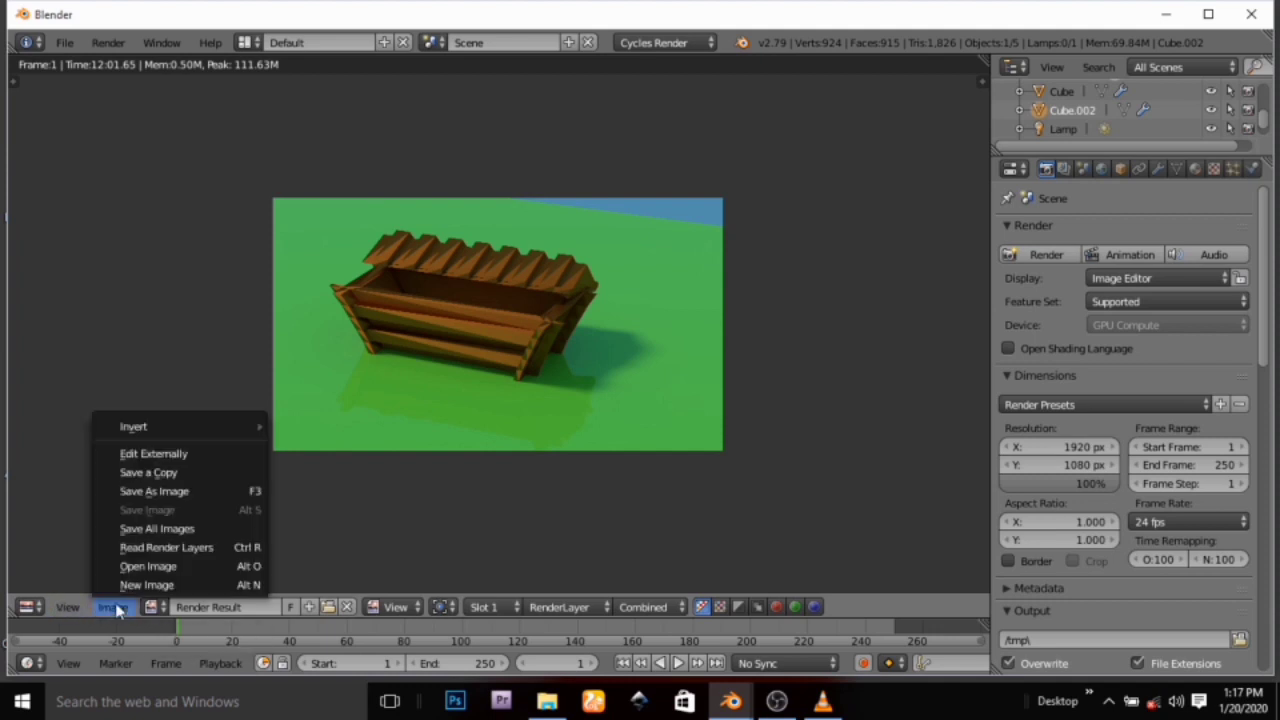
click(178, 490)
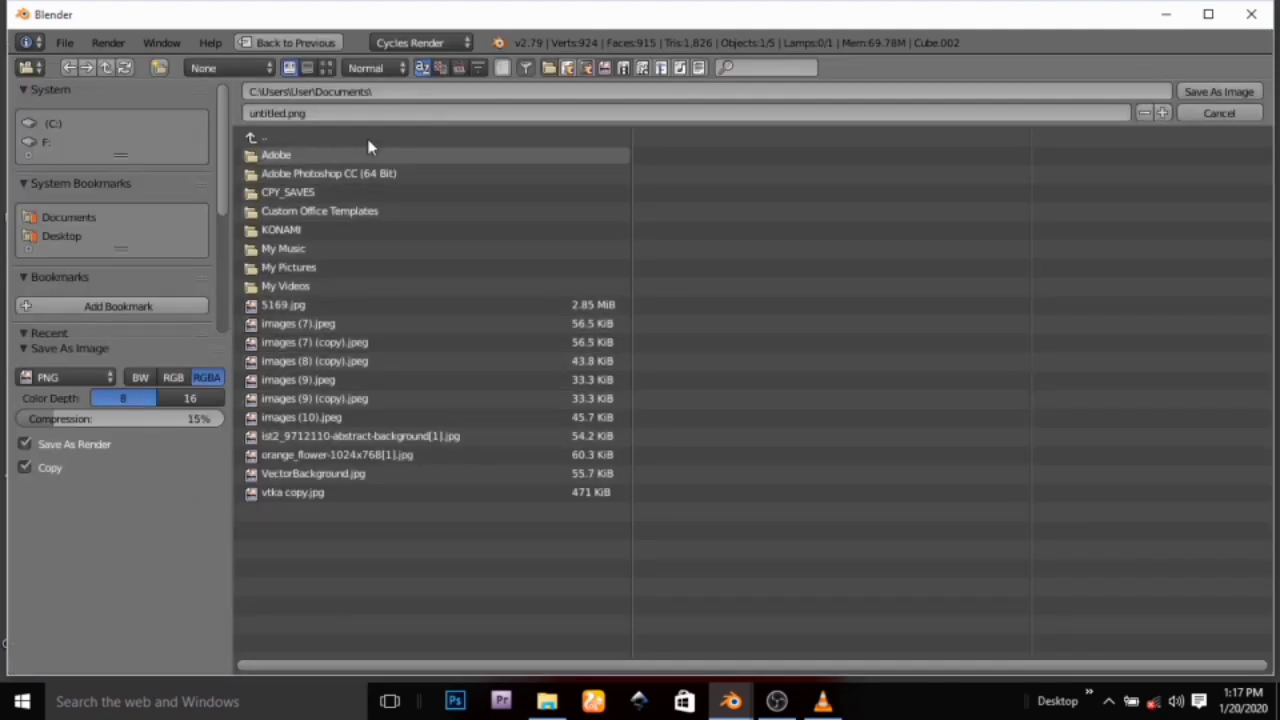
click(285, 112)
click(289, 112)
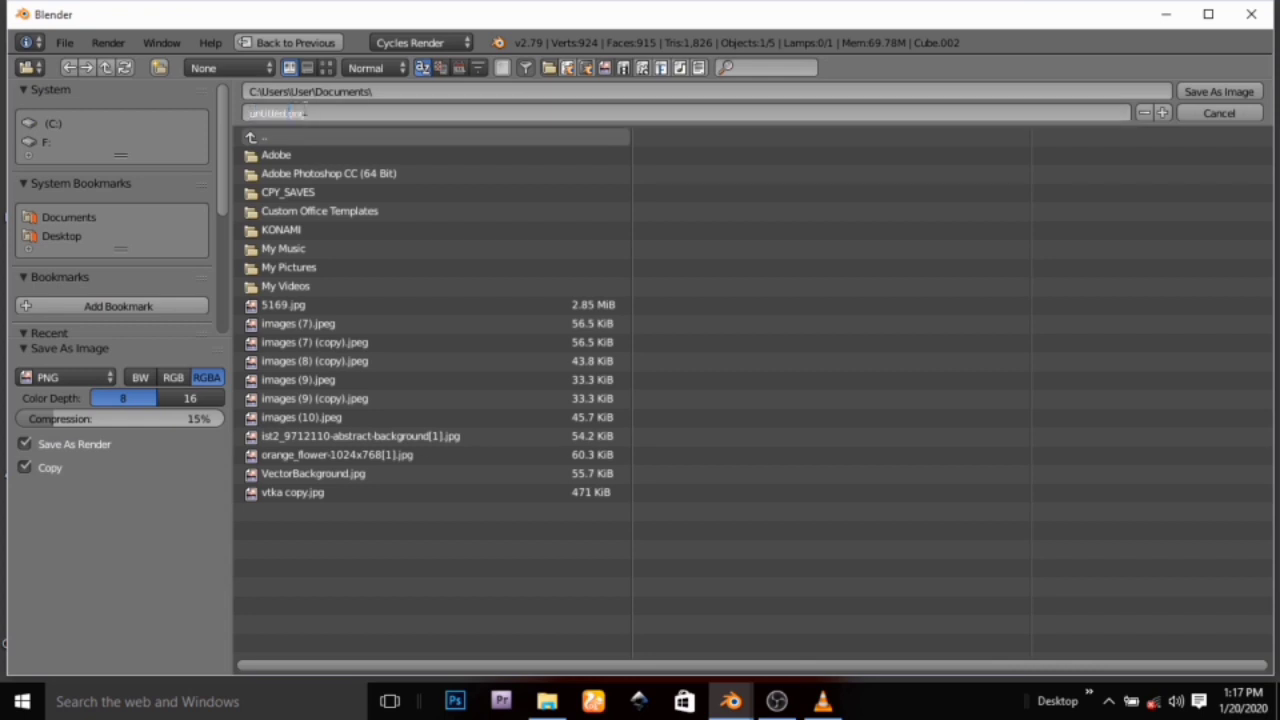
key(BackSpace)
key(BackSpace)
key(BackSpace)
key(BackSpace)
key(BackSpace)
key(BackSpace)
key(BackSpace)
key(BackSpace)
key(BackSpace)
text(chess)
text(t)
key(Return)
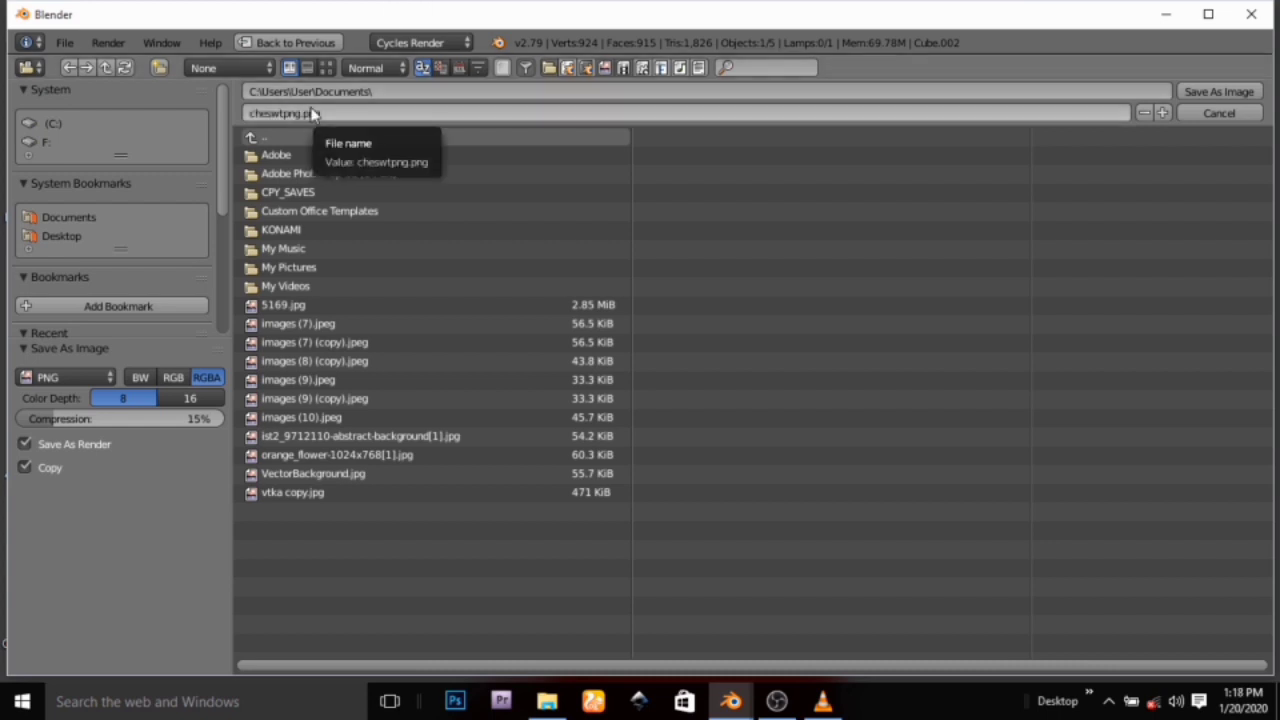
Correct the image's file name and save the rendered image
click(279, 112)
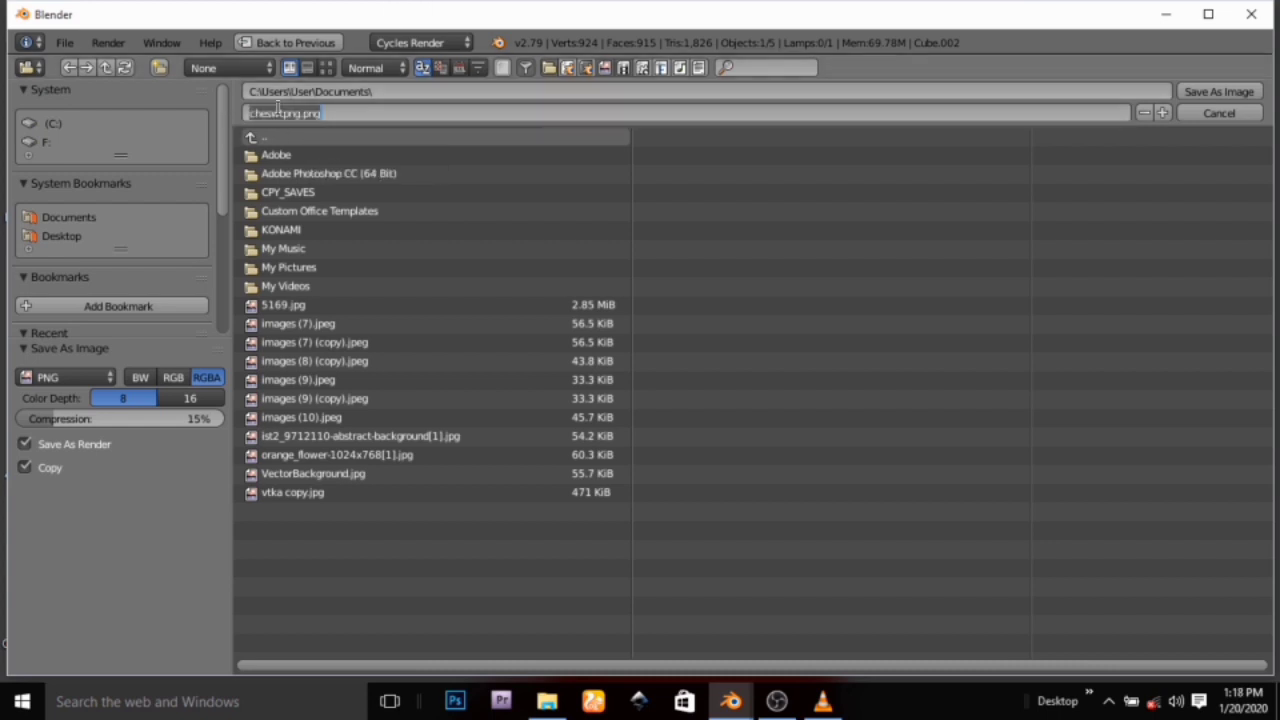
click(279, 113)
key(BackSpace)
click(1196, 91)
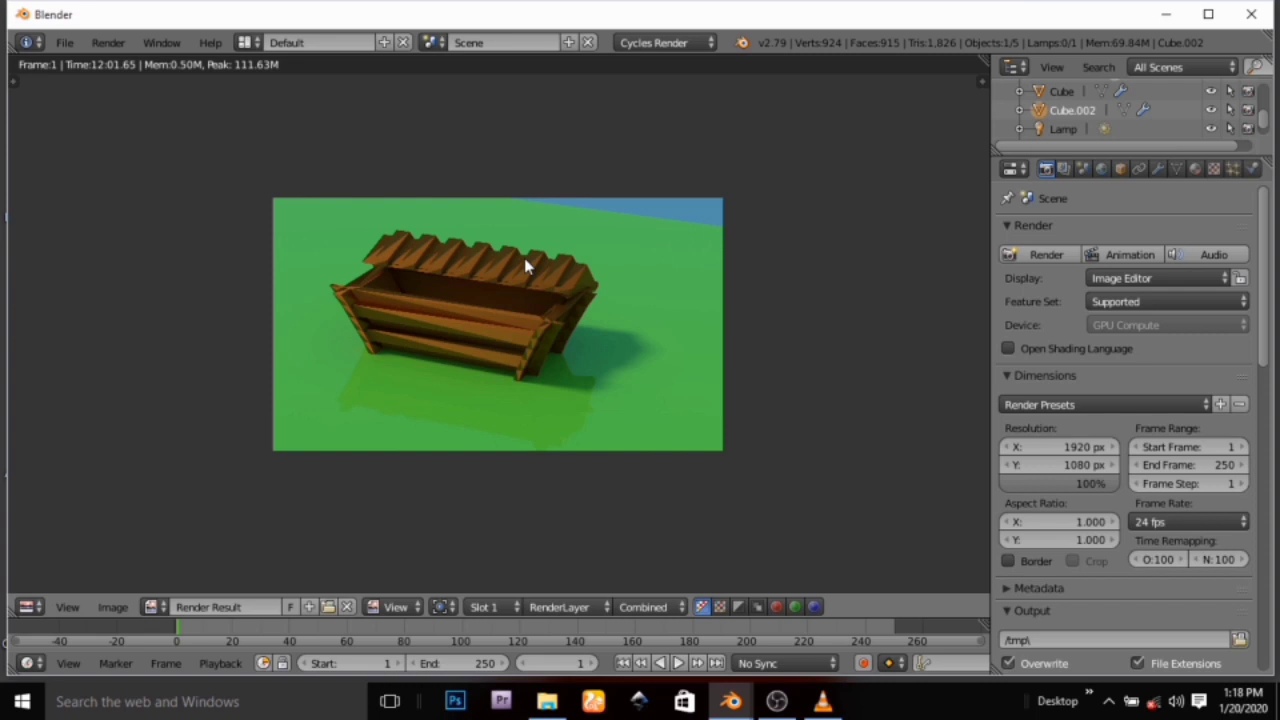
Examine the rendered image of the wooden structure at different zoom levels
scroll(527, 256, down, 3)
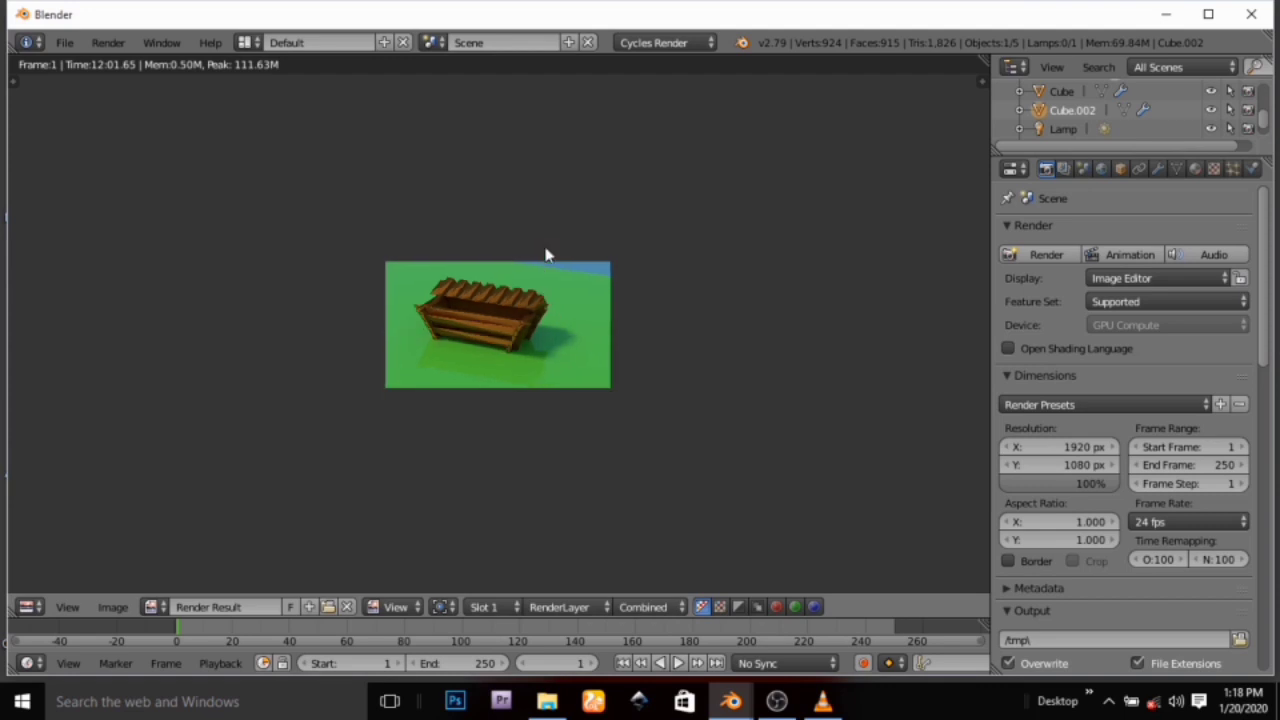
scroll(546, 255, up, 2)
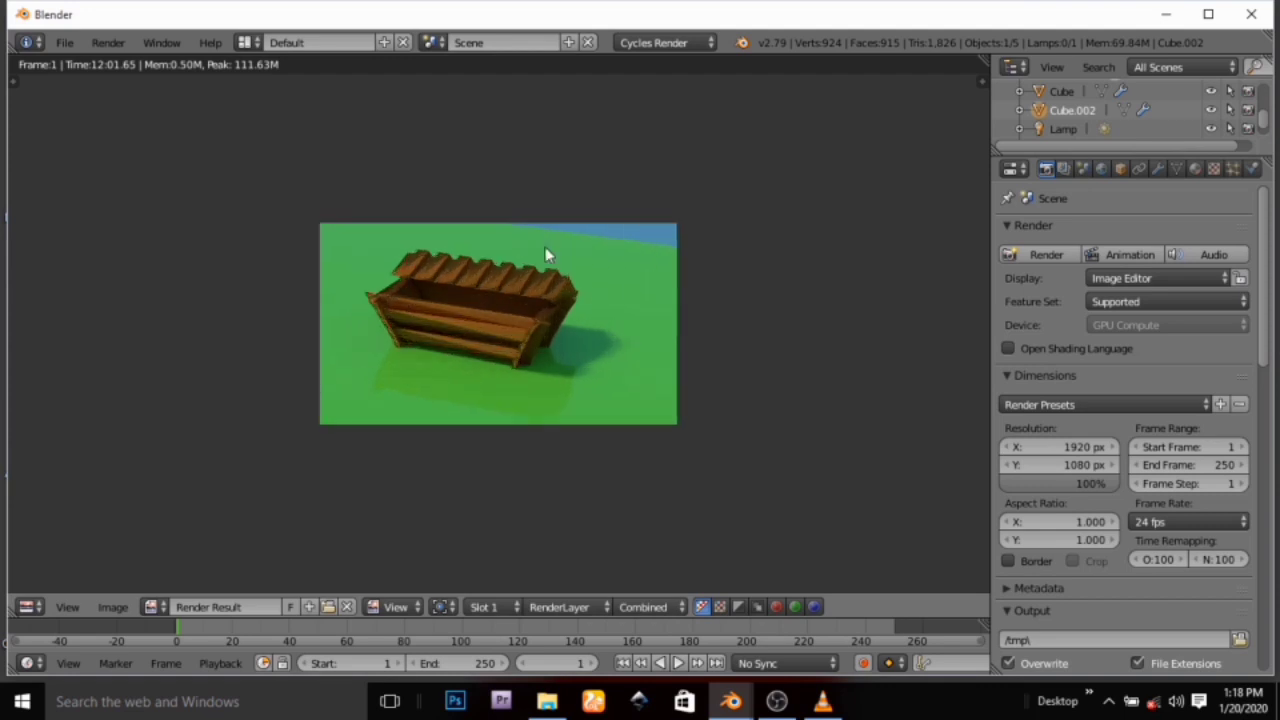
scroll(546, 255, down, 1)
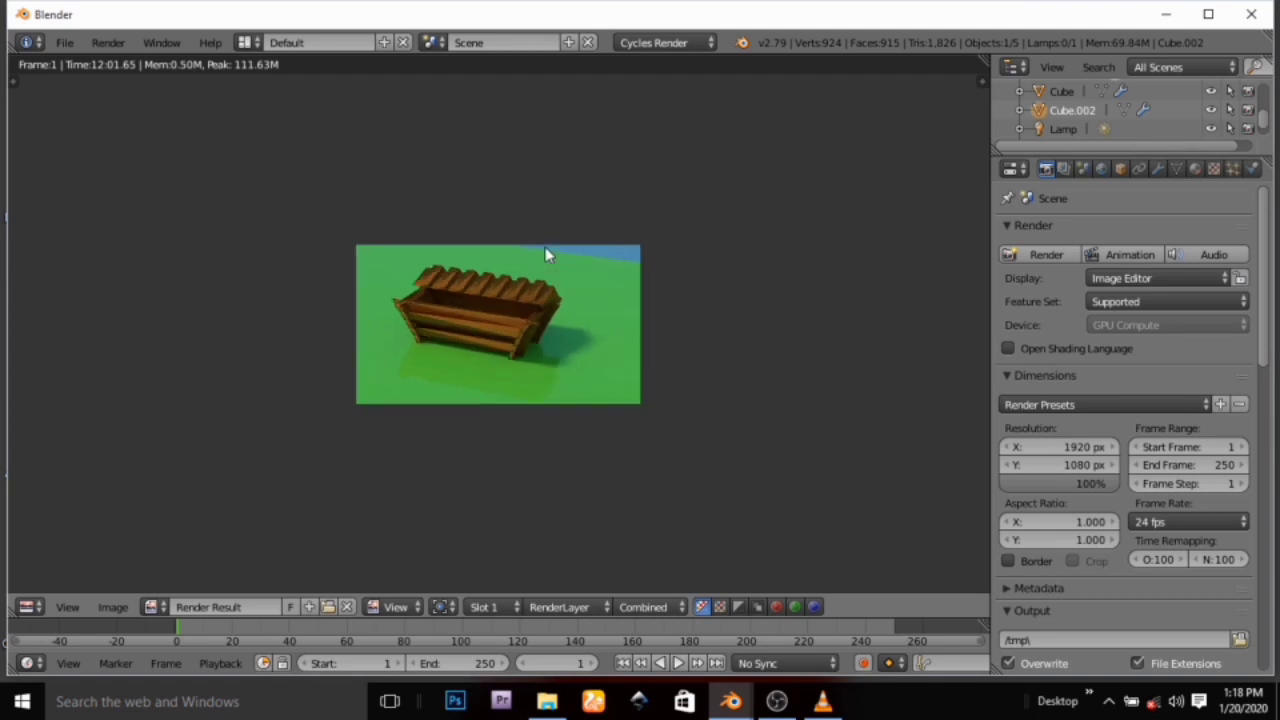
scroll(546, 255, up, 2)
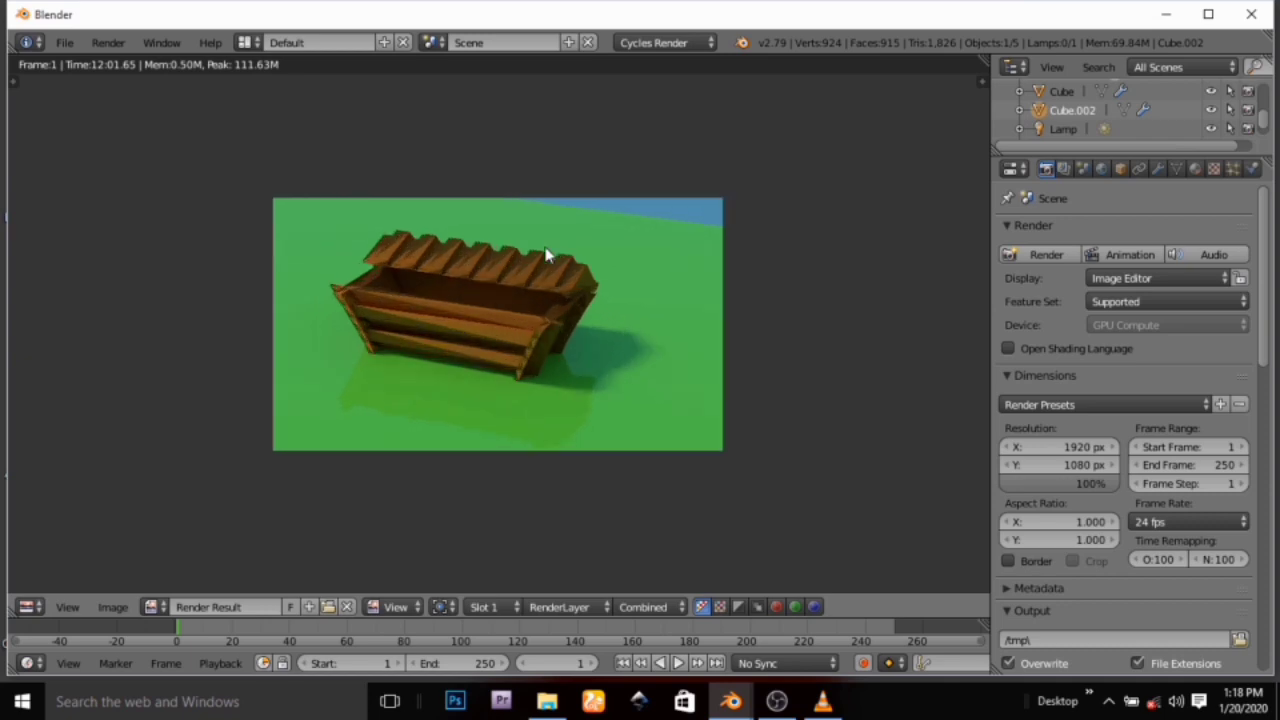
scroll(546, 255, down, 2)
scroll(546, 255, up, 1)
scroll(546, 255, up, 1)
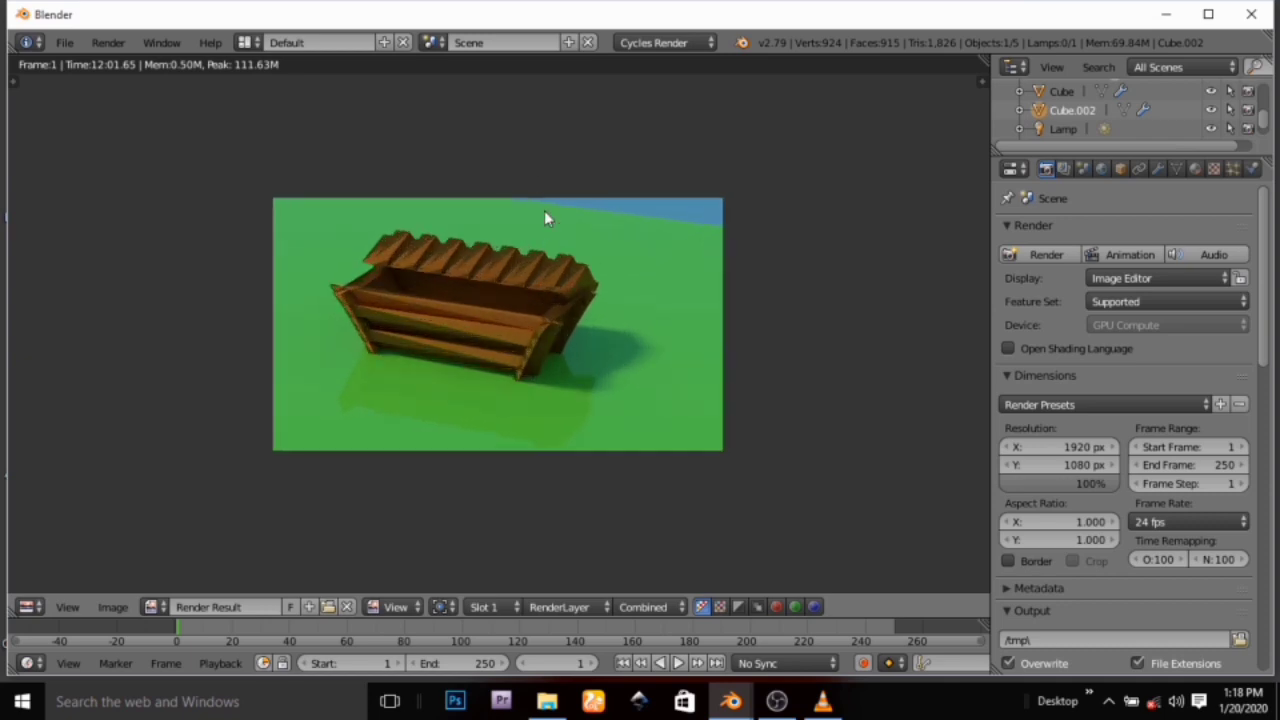